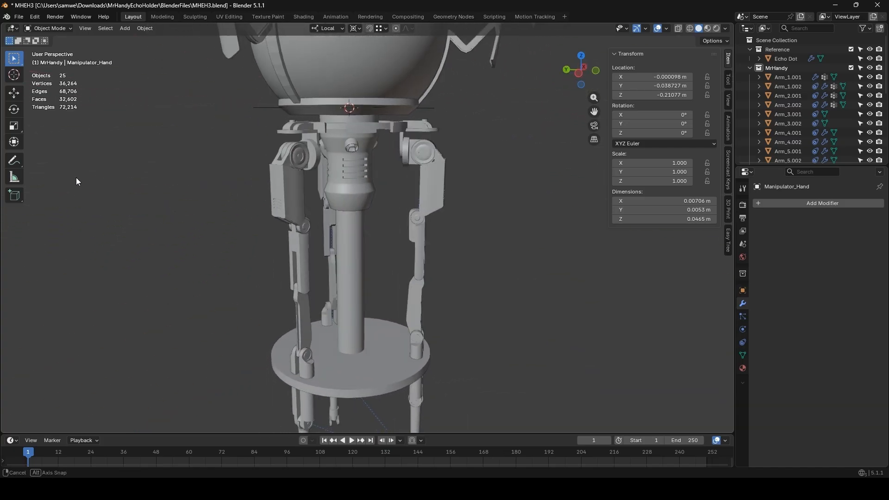
{"action": "scroll", "coordinate": [388, 150], "scroll_direction": "down", "scroll_amount": 4}
{"action": "middle_click_drag", "start_coordinate": [388, 149], "coordinate": [333, 247]}
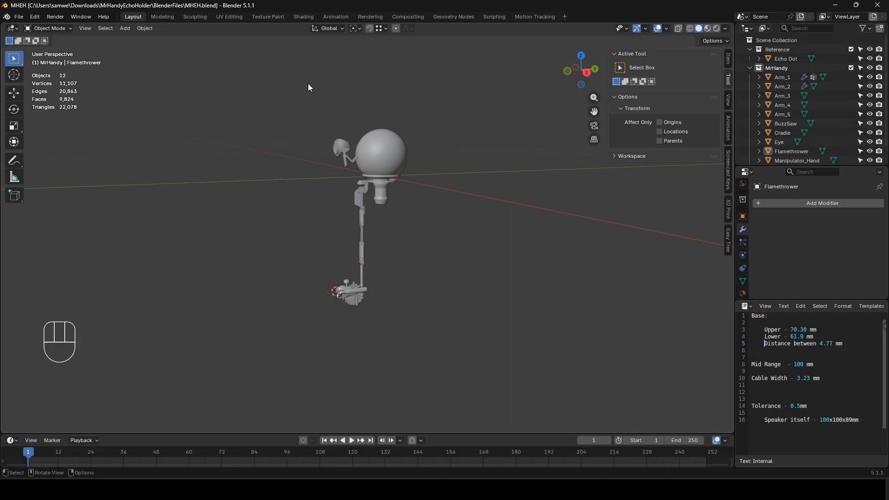
{"action": "scroll", "coordinate": [390, 278], "scroll_direction": "up", "scroll_amount": 5}
{"action": "scroll", "coordinate": [412, 232], "scroll_direction": "down", "scroll_amount": 3}
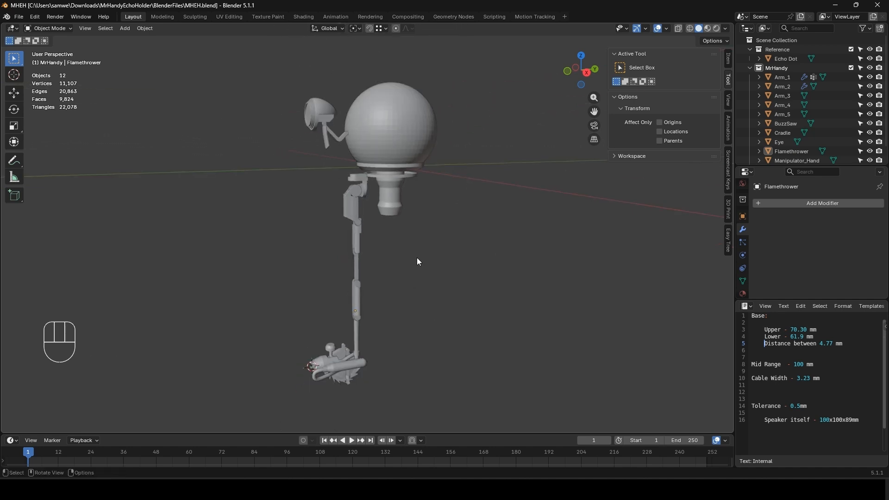
{"action": "mouse_move", "coordinate": [417, 258]}
{"action": "middle_mouse_down"}
{"action": "mouse_move", "coordinate": [388, 267]}
{"action": "mouse_move", "coordinate": [426, 262]}
{"action": "middle_mouse_up"}
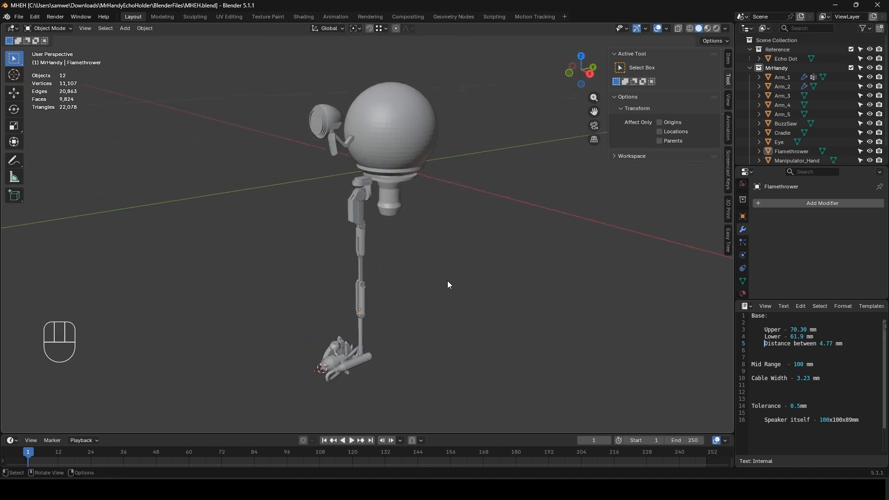
- Examine the shoulder mounts and central thruster in the MrHandyCollage.png reference images
{"action": "left_click_drag", "start_coordinate": [0, 105], "coordinate": [378, 83]}
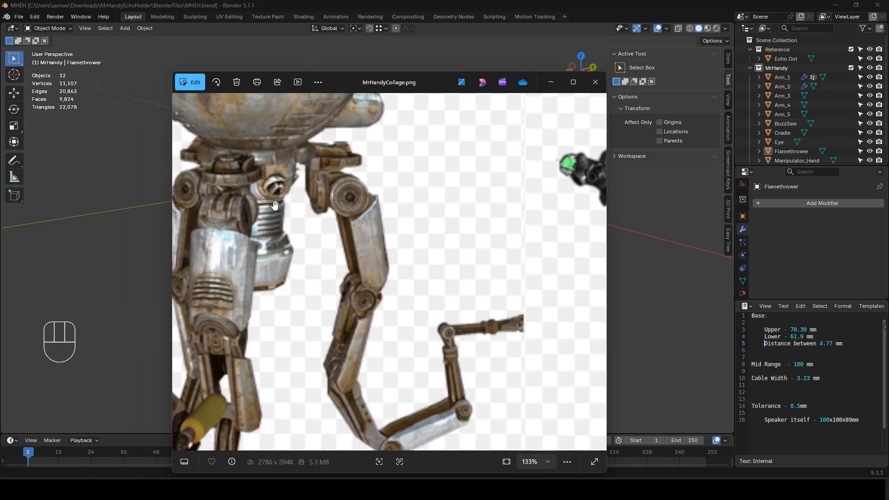
{"action": "scroll", "coordinate": [274, 208], "scroll_direction": "up", "scroll_amount": 5}
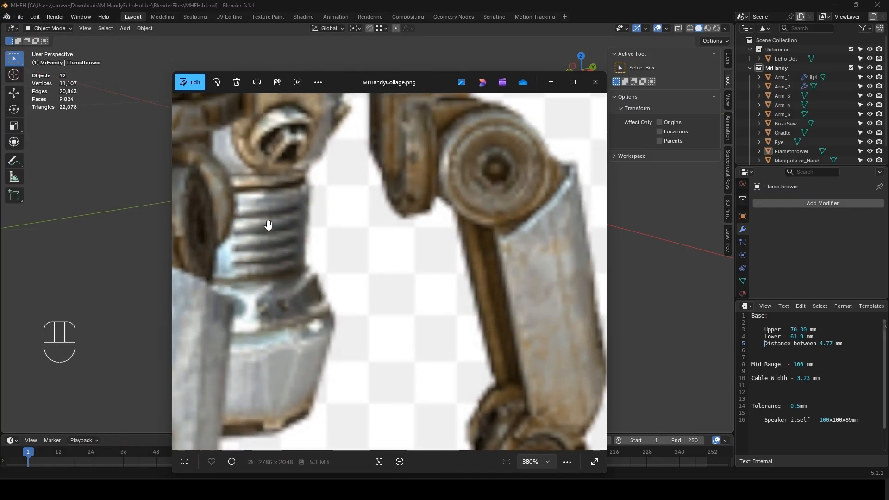
{"action": "scroll", "coordinate": [267, 260], "scroll_direction": "down", "scroll_amount": 5}
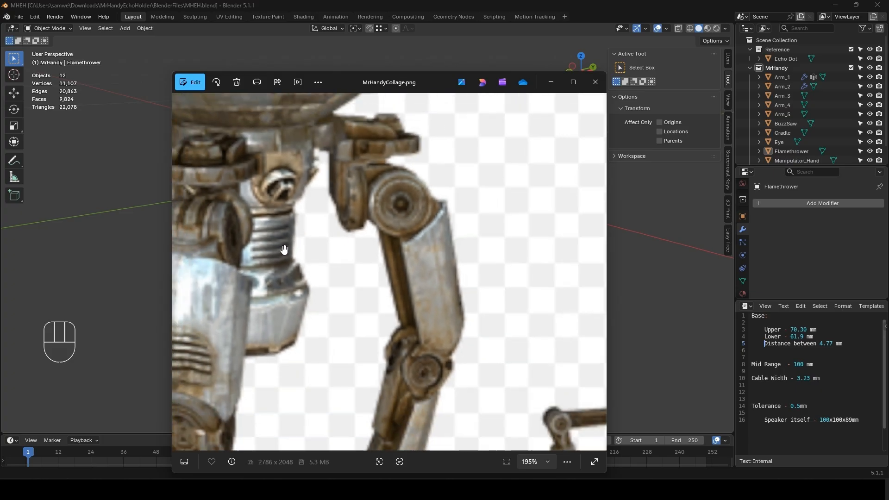
{"action": "left_click_drag", "start_coordinate": [370, 320], "coordinate": [359, 218]}
{"action": "scroll", "coordinate": [306, 228], "scroll_direction": "up", "scroll_amount": 2}
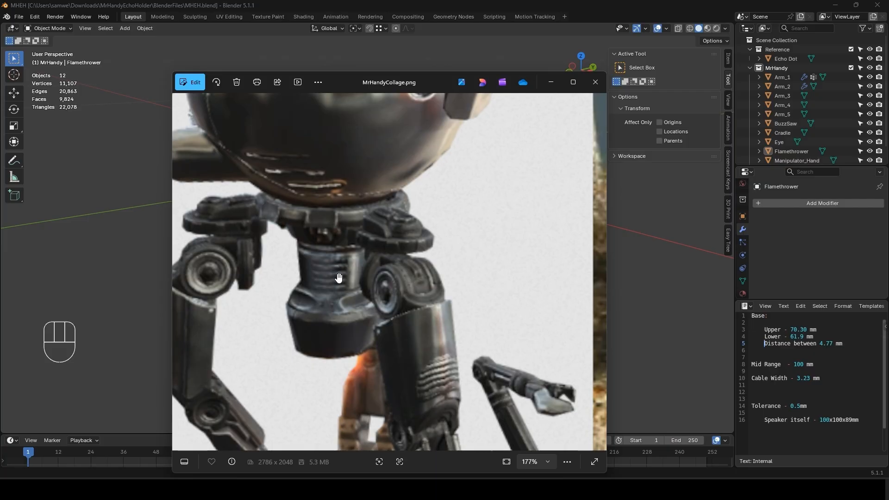
{"action": "scroll", "coordinate": [332, 272], "scroll_direction": "down", "scroll_amount": 7}
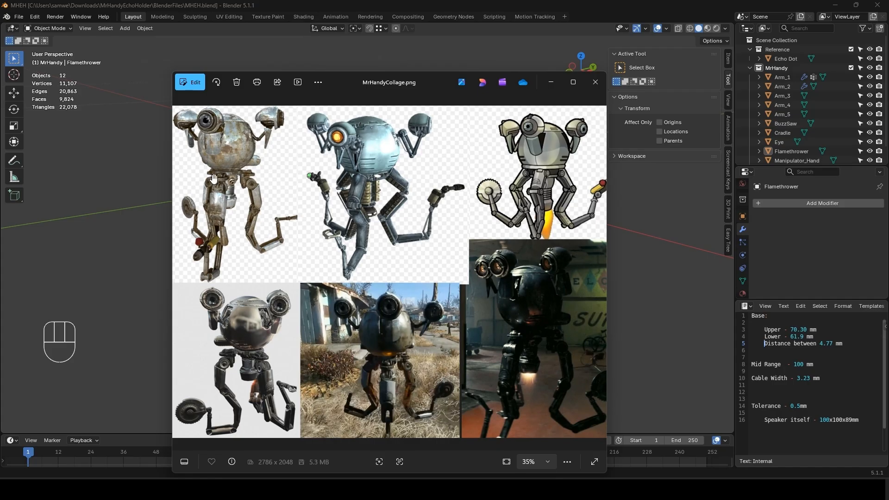
{"action": "scroll", "coordinate": [224, 173], "scroll_direction": "up", "scroll_amount": 5}
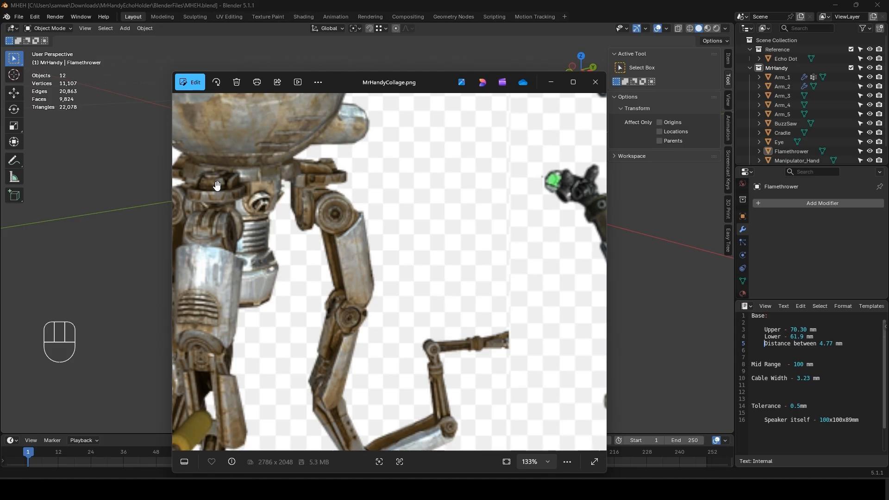
{"action": "left_click_drag", "start_coordinate": [237, 191], "coordinate": [308, 213]}
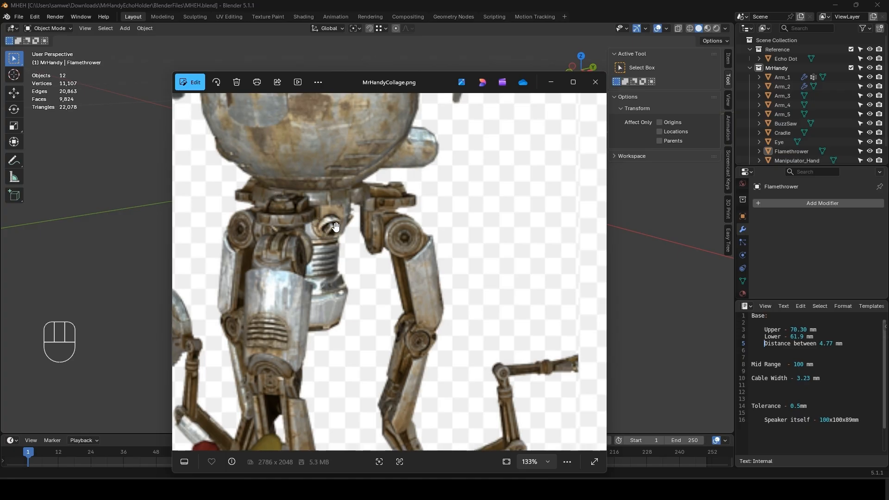
{"action": "left_click_drag", "start_coordinate": [388, 84], "coordinate": [0, 42]}
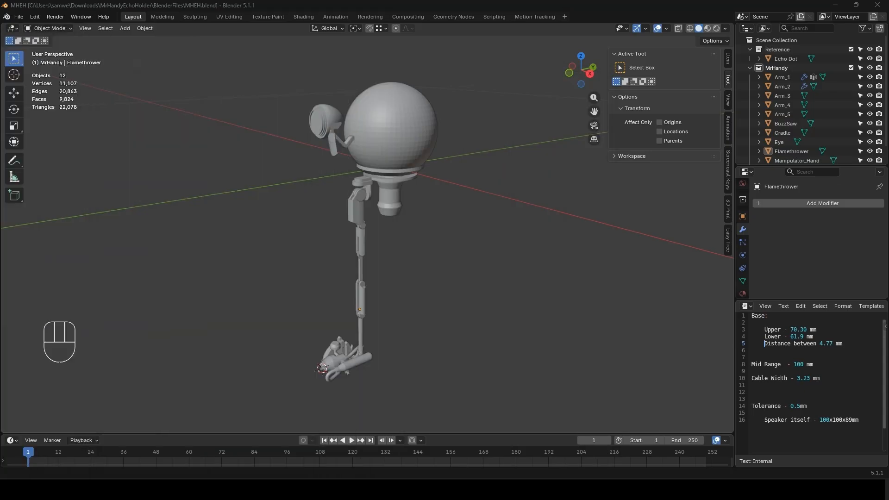
- Snap the 3D cursor to the world origin and add a Plain Axes empty there
{"action": "left_click", "coordinate": [279, 8]}
{"action": "scroll", "coordinate": [410, 203], "scroll_direction": "up", "scroll_amount": 4}
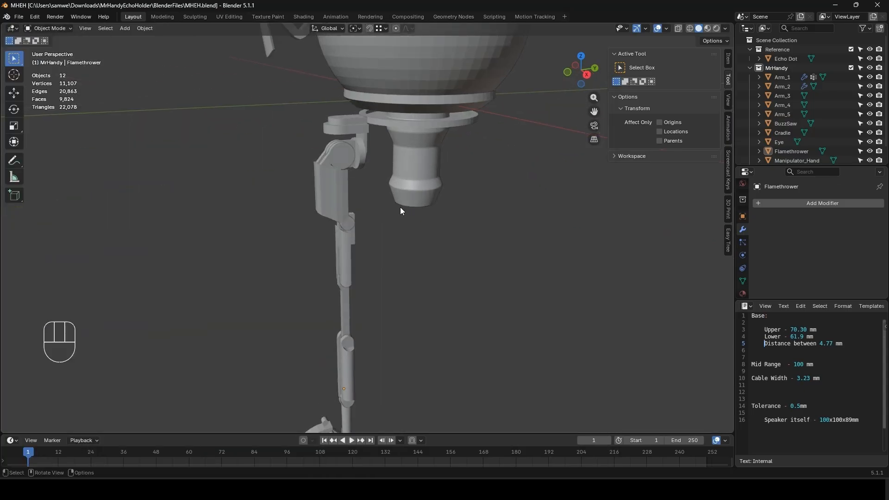
{"action": "scroll", "coordinate": [400, 207], "scroll_direction": "down", "scroll_amount": 2}
{"action": "key", "text": "shift+s"}
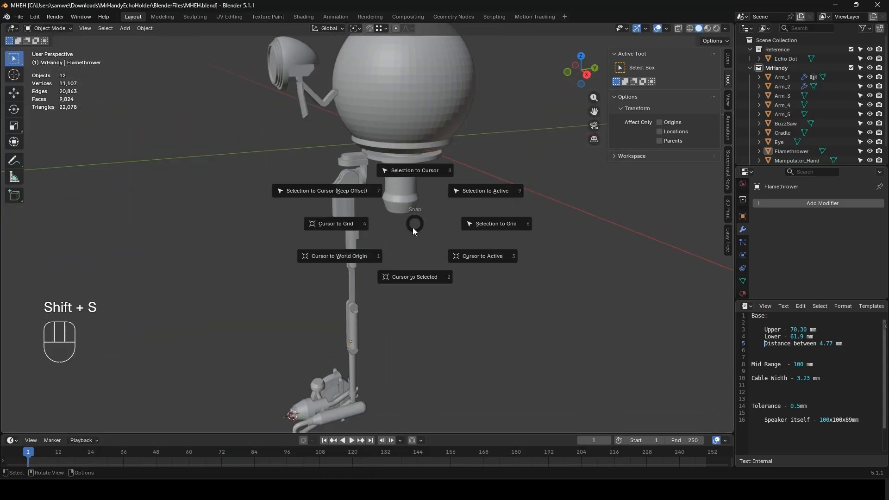
{"action": "left_click", "coordinate": [353, 254]}
{"action": "key", "text": "shift+a"}
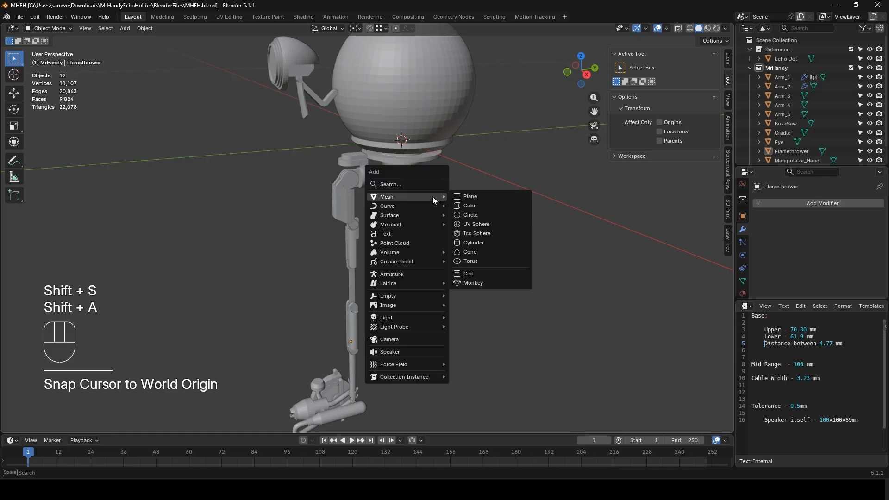
{"action": "mouse_move", "coordinate": [412, 295]}
{"action": "left_click", "coordinate": [466, 297]}
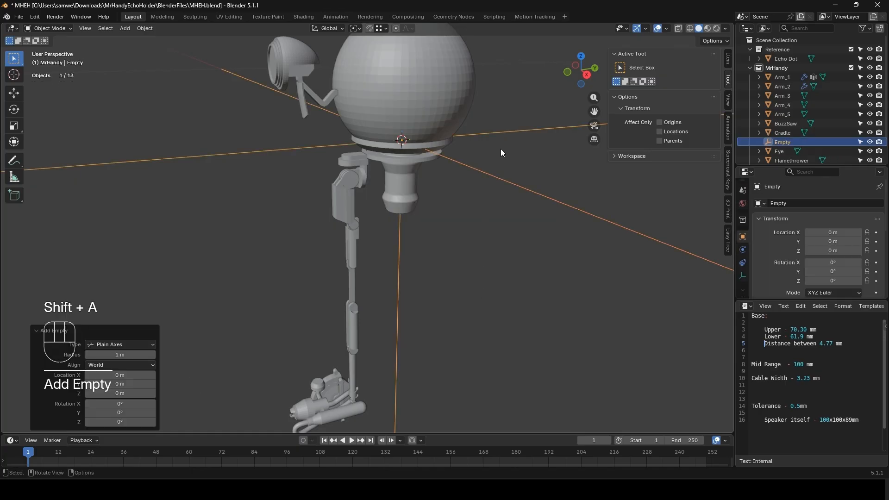
- Rotate the empty to 120° about Z and reduce its display size to 0.05 m
{"action": "left_click", "coordinate": [728, 59]}
{"action": "left_click", "coordinate": [643, 132]}
{"action": "type", "text": "1"}
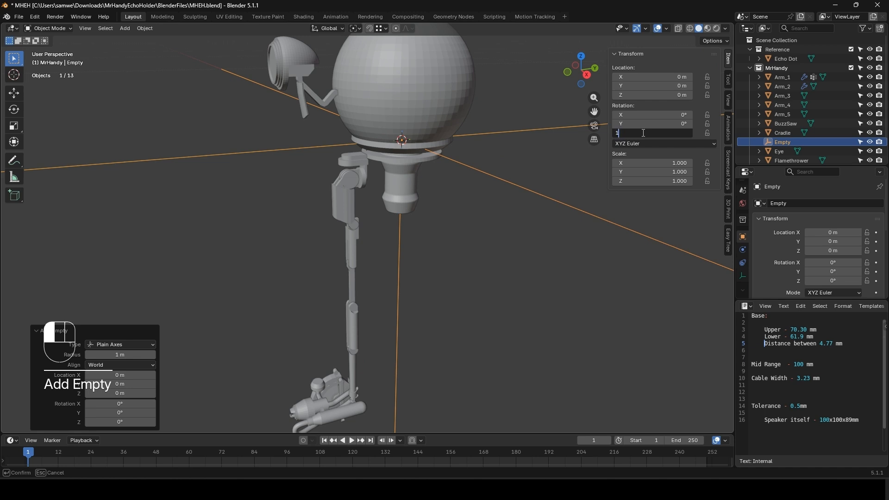
{"action": "type", "text": "20"}
{"action": "key", "text": "Return"}
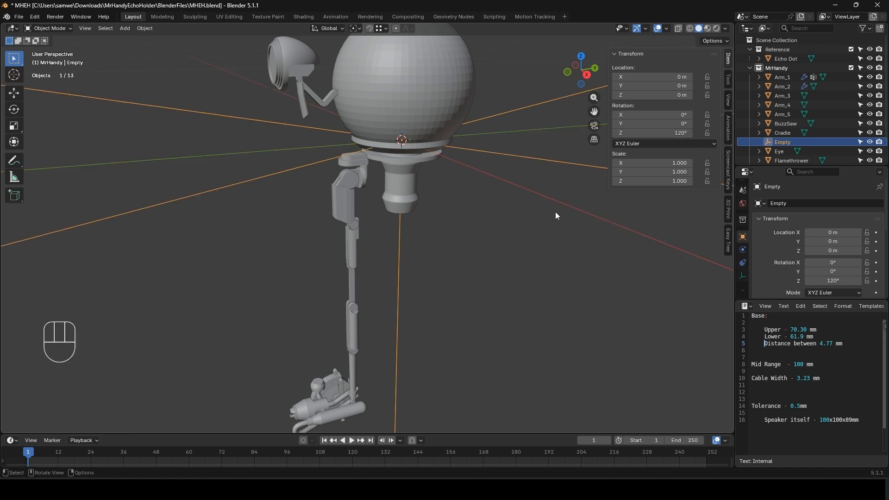
{"action": "left_click", "coordinate": [744, 277]}
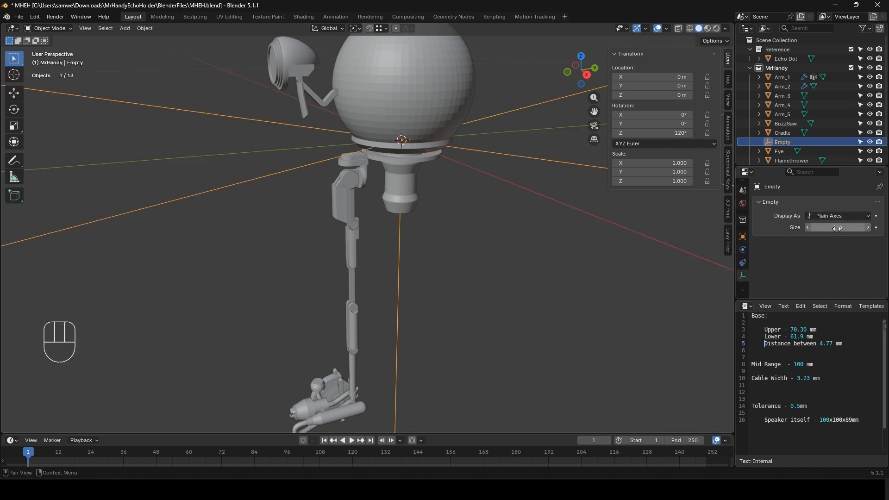
{"action": "left_click_drag", "start_coordinate": [833, 227], "coordinate": [808, 228], "text": "shift"}
{"action": "left_click", "coordinate": [528, 198]}
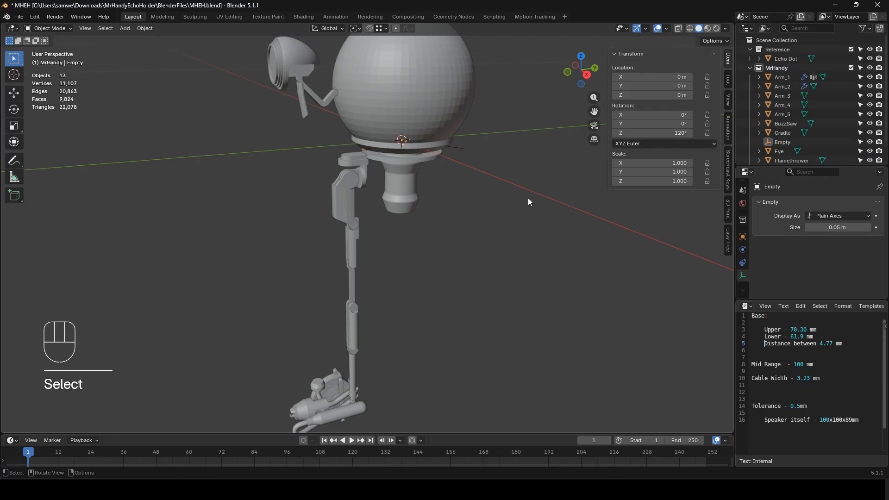
- Add an Array modifier to the shoulder joint and set its shape to Transform
{"action": "scroll", "coordinate": [453, 212], "scroll_direction": "up", "scroll_amount": 5}
{"action": "left_click", "coordinate": [262, 171]}
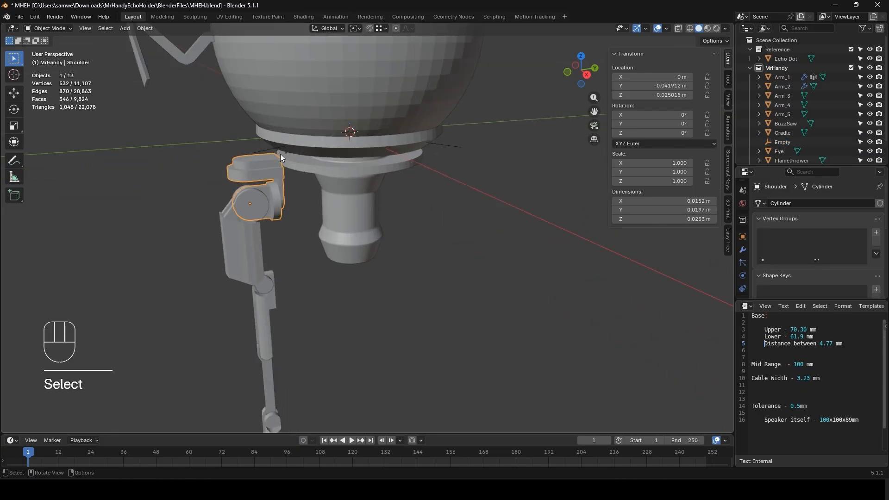
{"action": "left_click", "coordinate": [743, 250]}
{"action": "left_click", "coordinate": [793, 205]}
{"action": "mouse_move", "coordinate": [796, 202]}
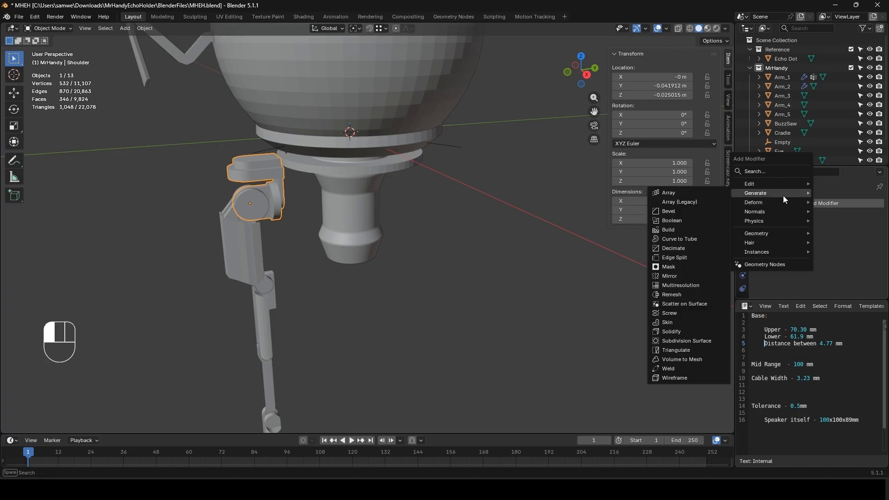
{"action": "left_click", "coordinate": [700, 192]}
{"action": "left_click", "coordinate": [817, 234]}
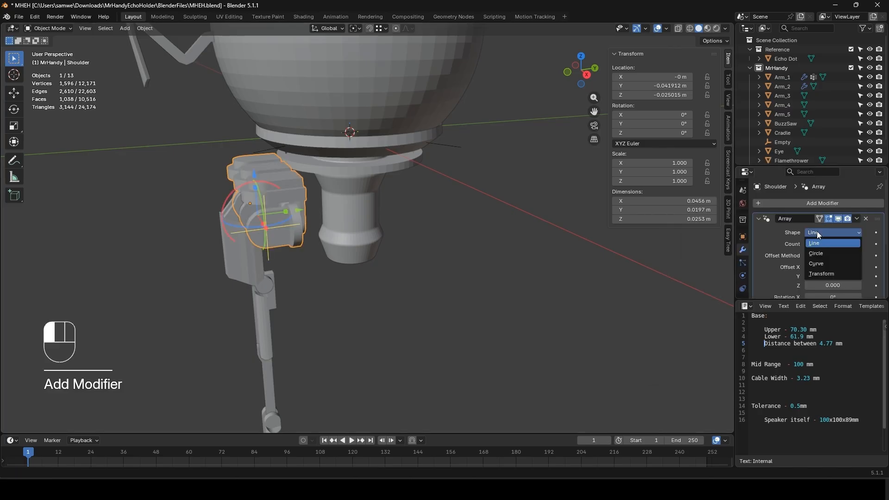
{"action": "left_click", "coordinate": [824, 273]}
- Set the shoulder array's transform reference to Object and pick the empty as the transform object
{"action": "scroll", "coordinate": [840, 270], "scroll_direction": "down", "scroll_amount": 3}
{"action": "scroll", "coordinate": [839, 270], "scroll_direction": "up", "scroll_amount": 3}
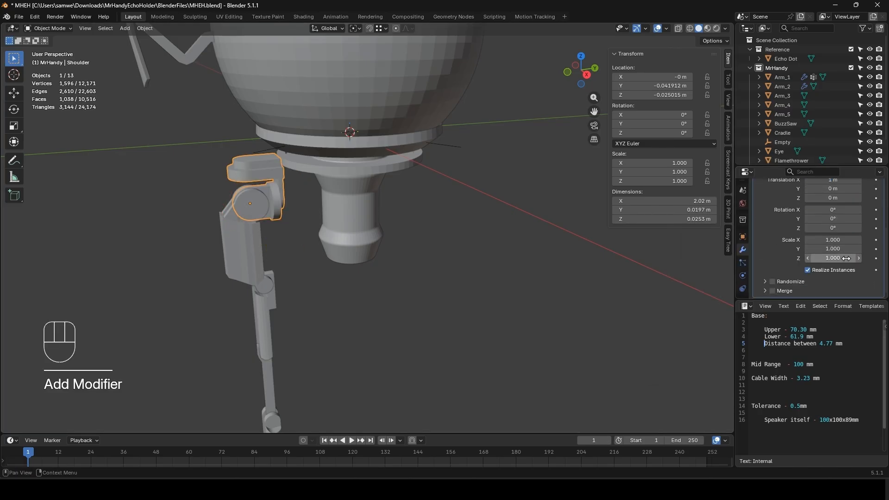
{"action": "left_click", "coordinate": [848, 243]}
{"action": "left_click", "coordinate": [857, 254]}
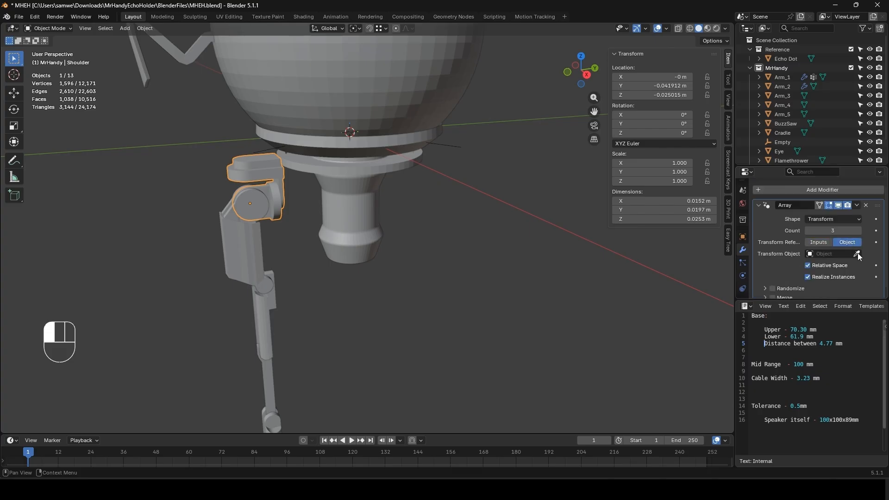
{"action": "left_click", "coordinate": [458, 143]}
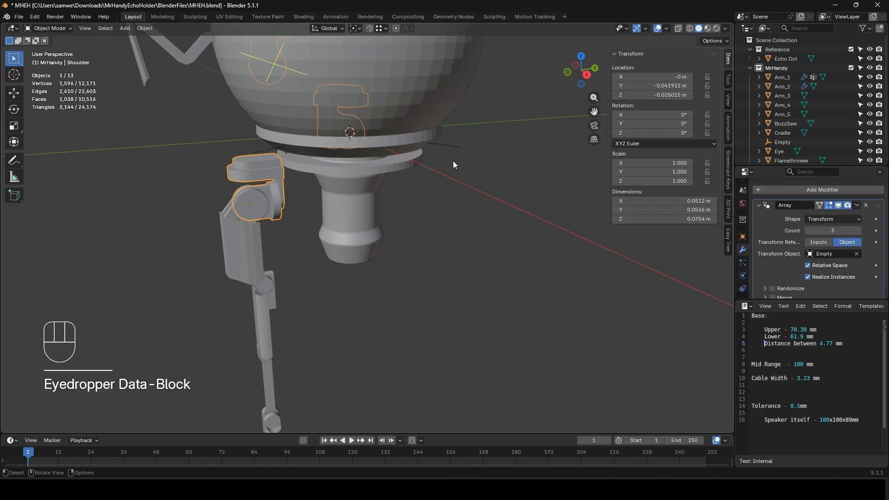
- Apply the shoulder's location transform so its array copies are arranged around the world origin
{"action": "scroll", "coordinate": [453, 171], "scroll_direction": "down", "scroll_amount": 4}
{"action": "middle_click_drag", "start_coordinate": [429, 166], "coordinate": [375, 188]}
{"action": "scroll", "coordinate": [420, 183], "scroll_direction": "up", "scroll_amount": 3}
{"action": "scroll", "coordinate": [421, 183], "scroll_direction": "up", "scroll_amount": 2}
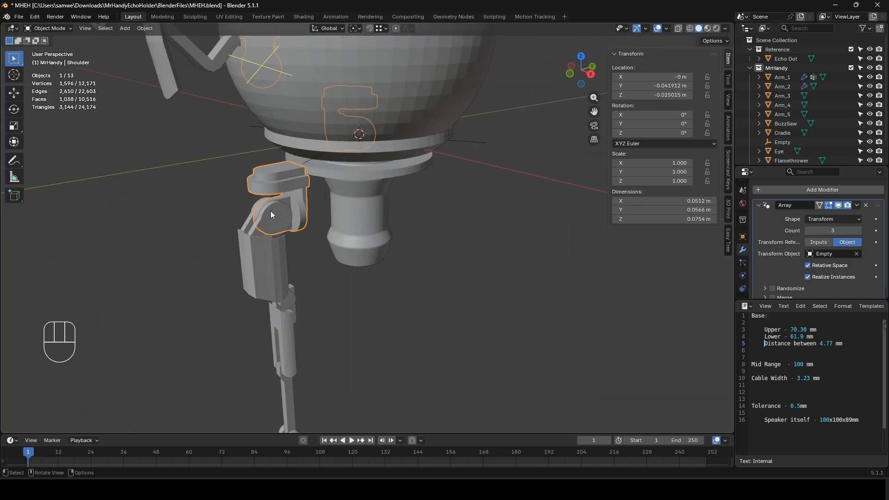
{"action": "middle_click_drag", "start_coordinate": [352, 165], "coordinate": [321, 163]}
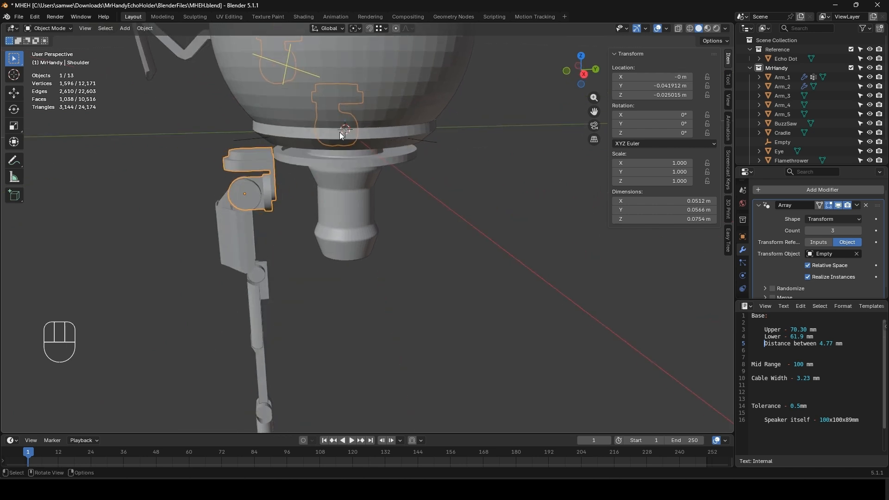
{"action": "middle_click_drag", "start_coordinate": [278, 69], "coordinate": [291, 84]}
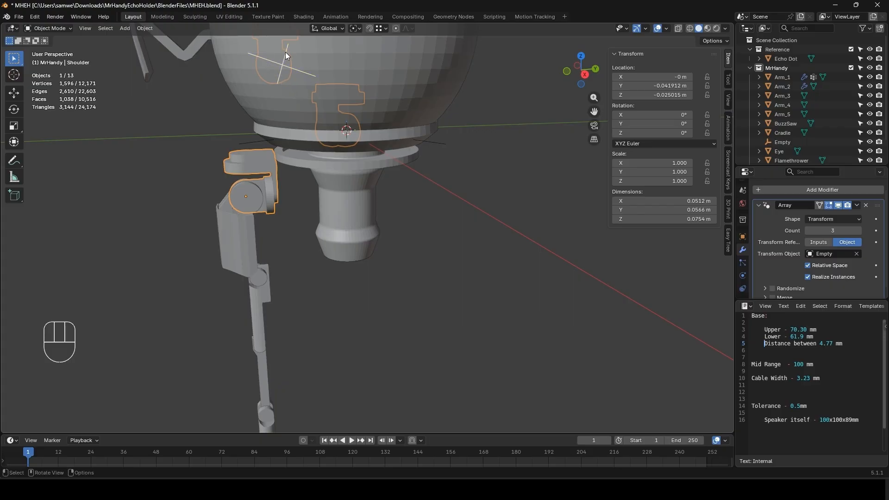
{"action": "key", "text": "ctrl+a"}
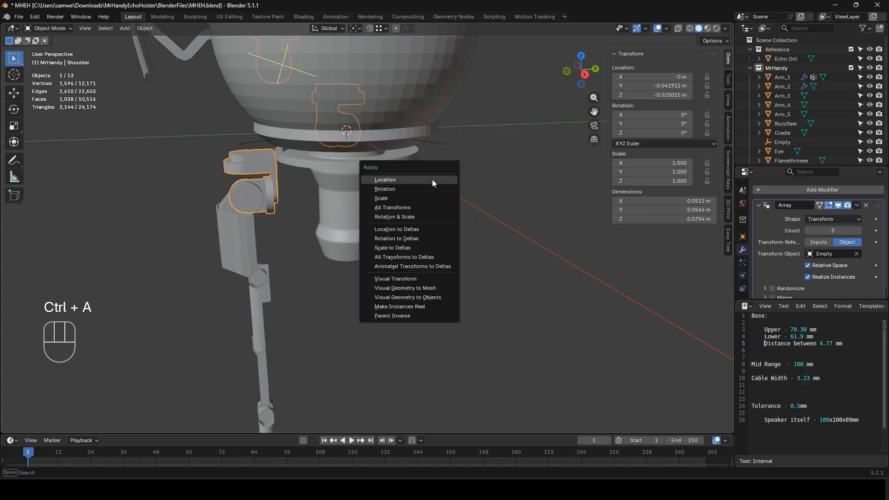
{"action": "left_click", "coordinate": [392, 180]}
{"action": "mouse_move", "coordinate": [488, 209]}
{"action": "middle_mouse_down"}
{"action": "mouse_move", "coordinate": [415, 227]}
{"action": "mouse_move", "coordinate": [435, 212]}
{"action": "mouse_move", "coordinate": [484, 207]}
{"action": "middle_mouse_up"}
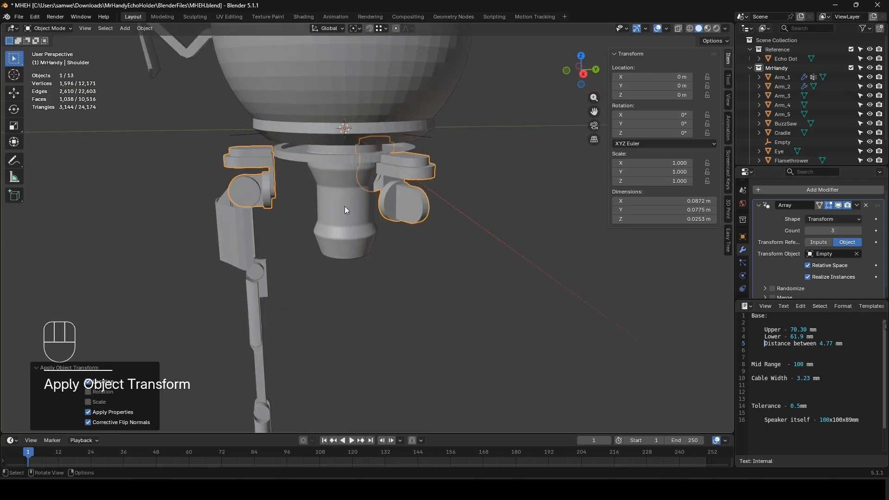
- Add four evenly spaced loop cuts around the straight middle section of the cradle's stem in Edit Mode
{"action": "left_click", "coordinate": [345, 209]}
{"action": "scroll", "coordinate": [355, 209], "scroll_direction": "up", "scroll_amount": 4}
{"action": "middle_click_drag", "start_coordinate": [366, 210], "coordinate": [403, 170]}
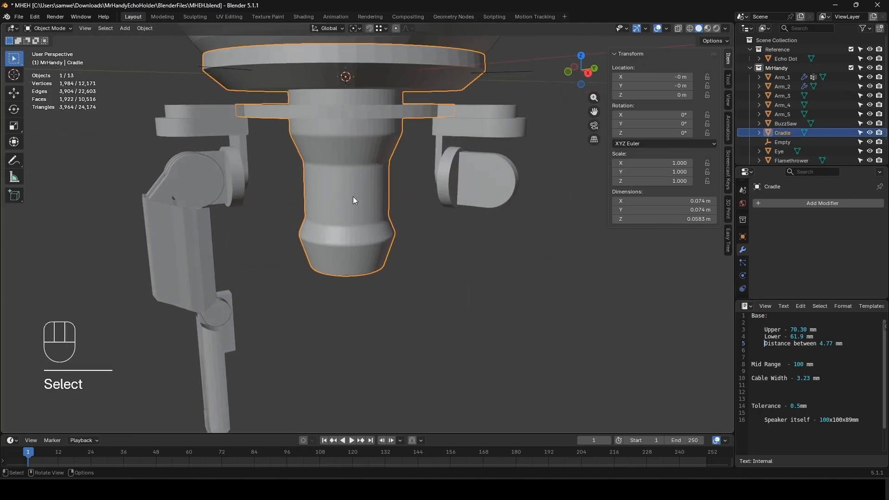
{"action": "key", "text": "Tab"}
{"action": "key", "text": "ctrl+r"}
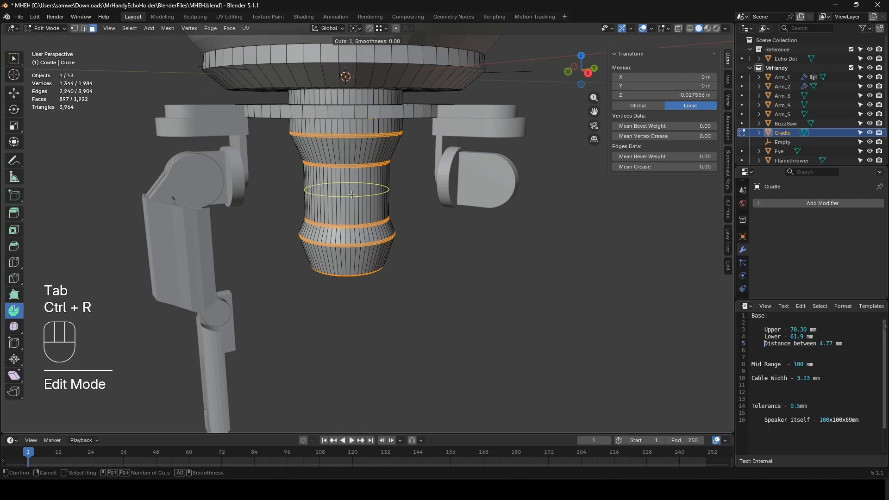
{"action": "scroll", "coordinate": [352, 195], "scroll_direction": "up", "scroll_amount": 3}
{"action": "left_click", "coordinate": [351, 195]}
{"action": "right_click", "coordinate": [351, 195]}
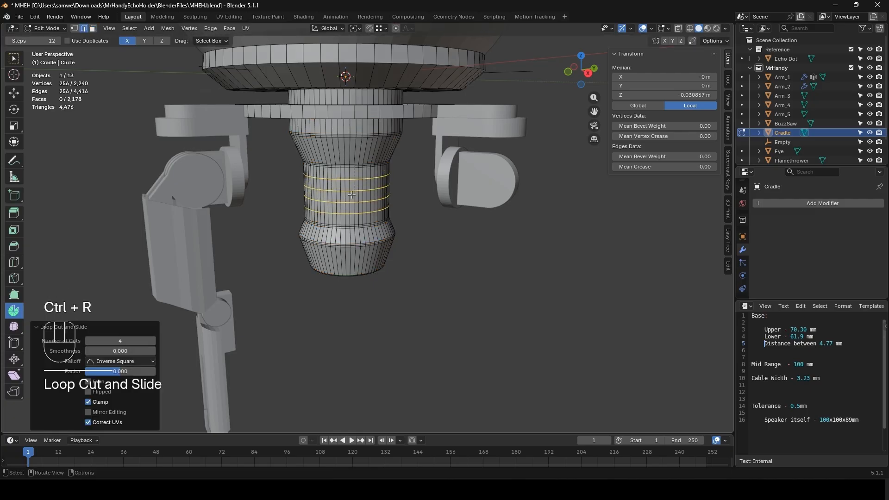
- Bevel the four edge loops on the cradle's stem with one segment and a width of about 0.00064 m
{"action": "key", "text": "ctrl"}
{"action": "key", "text": "ctrl+b"}
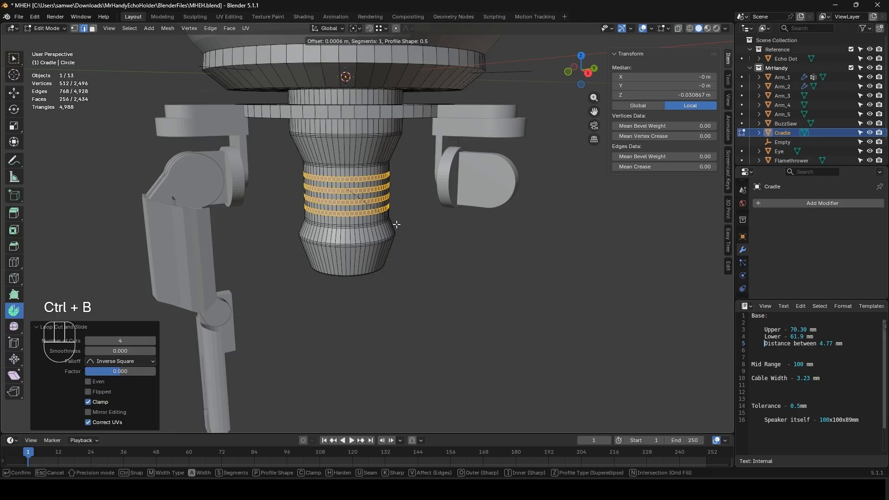
{"action": "left_click", "coordinate": [396, 224]}
{"action": "scroll", "coordinate": [361, 218], "scroll_direction": "up", "scroll_amount": 4}
{"action": "middle_click_drag", "start_coordinate": [328, 209], "coordinate": [345, 241], "text": "shift"}
{"action": "middle_click_drag", "start_coordinate": [346, 241], "coordinate": [385, 246]}
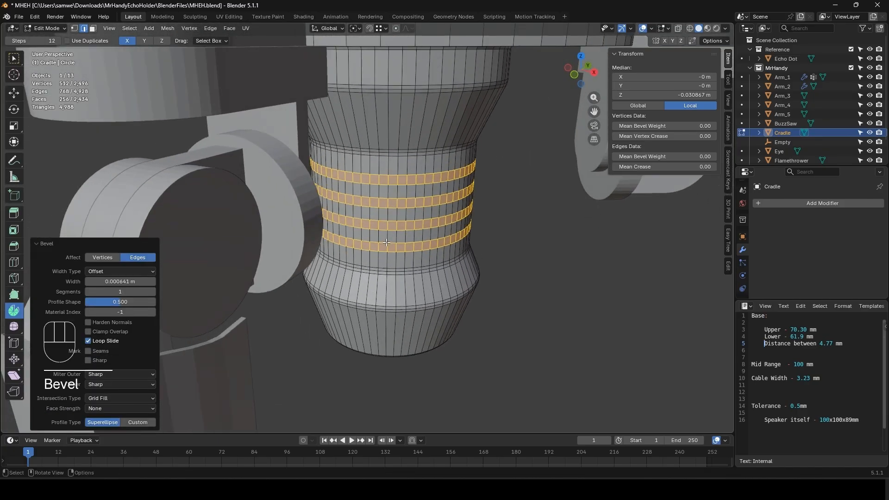
- Switch the Cradle mesh to face selection around the thruster stem
{"action": "scroll", "coordinate": [370, 199], "scroll_direction": "down", "scroll_amount": 3}
{"action": "middle_click_drag", "start_coordinate": [360, 152], "coordinate": [361, 120], "text": "shift"}
{"action": "left_click", "coordinate": [327, 145]}
{"action": "key", "text": "3"}
{"action": "left_click", "coordinate": [327, 145]}
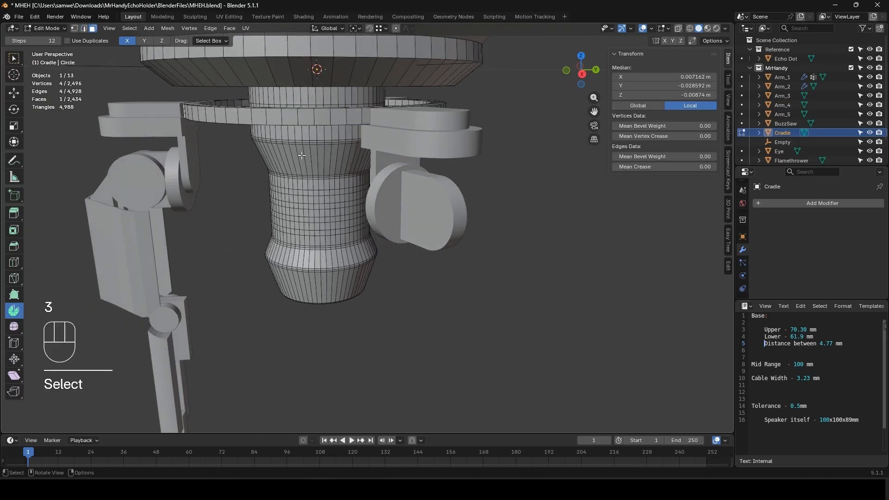
{"action": "left_click", "coordinate": [354, 123], "text": "ctrl"}
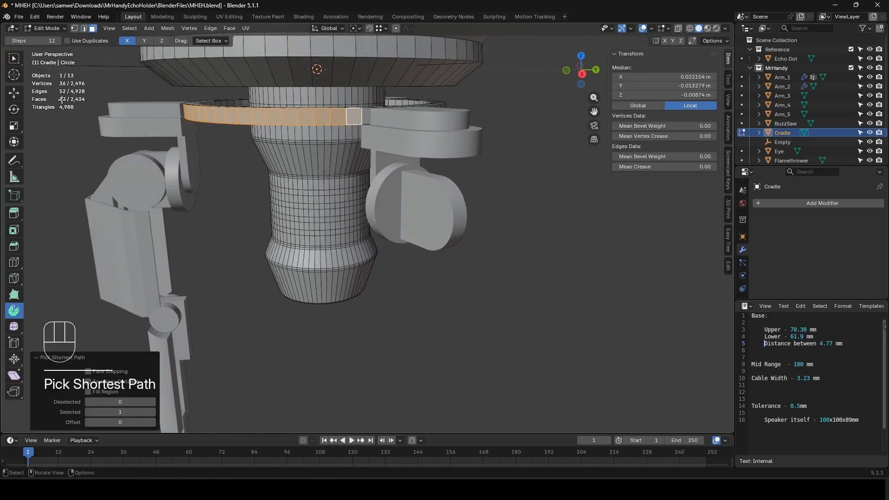
{"action": "middle_click_drag", "start_coordinate": [369, 204], "coordinate": [330, 170]}
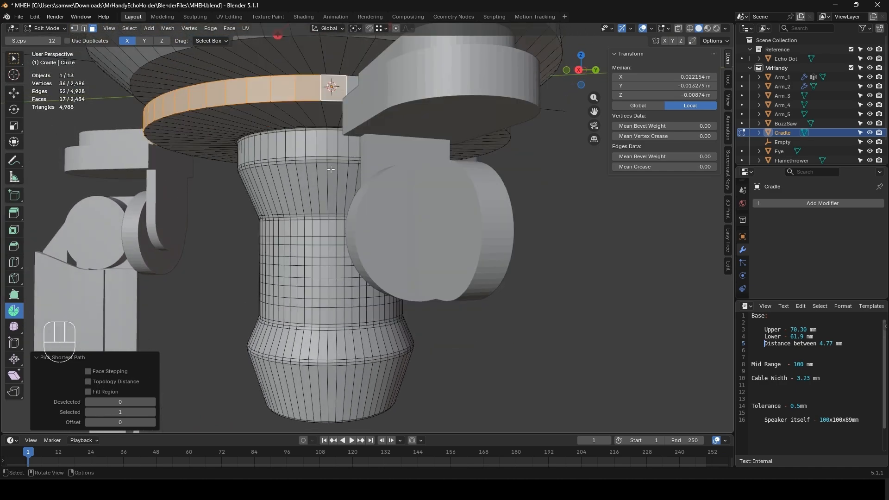
{"action": "left_click", "coordinate": [332, 239], "text": "ctrl"}
{"action": "middle_click_drag", "start_coordinate": [332, 240], "coordinate": [361, 237]}
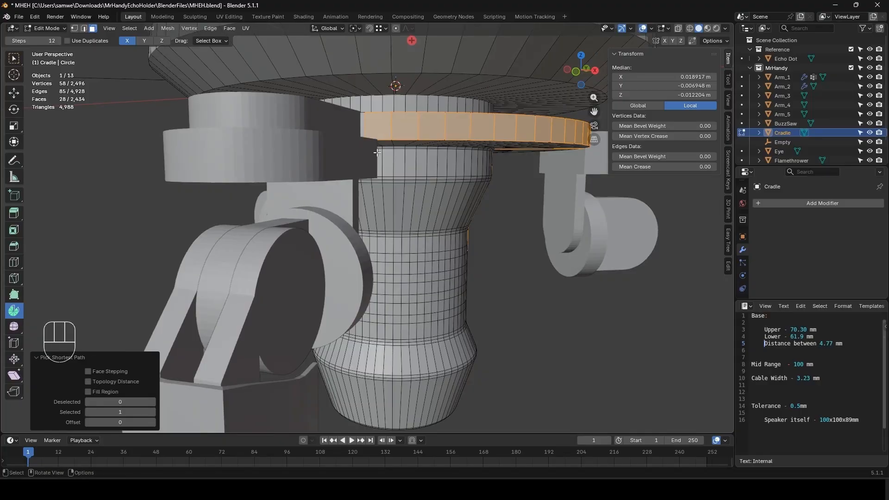
{"action": "left_click", "coordinate": [377, 254], "text": "shift"}
{"action": "middle_click_drag", "start_coordinate": [377, 254], "coordinate": [338, 258]}
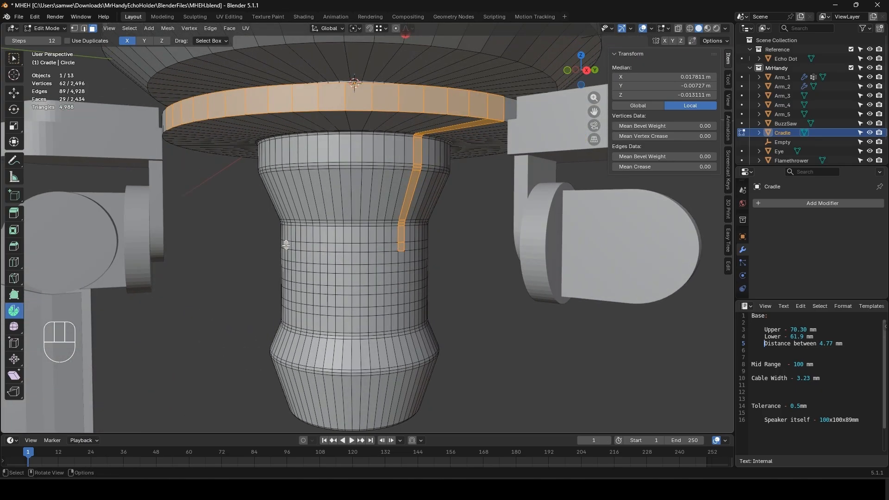
- Select a run of faces on the uppermost beveled band of the stem, centred between two arms, trimming its ends
{"action": "left_click", "coordinate": [288, 245]}
{"action": "left_click", "coordinate": [400, 246], "text": "ctrl"}
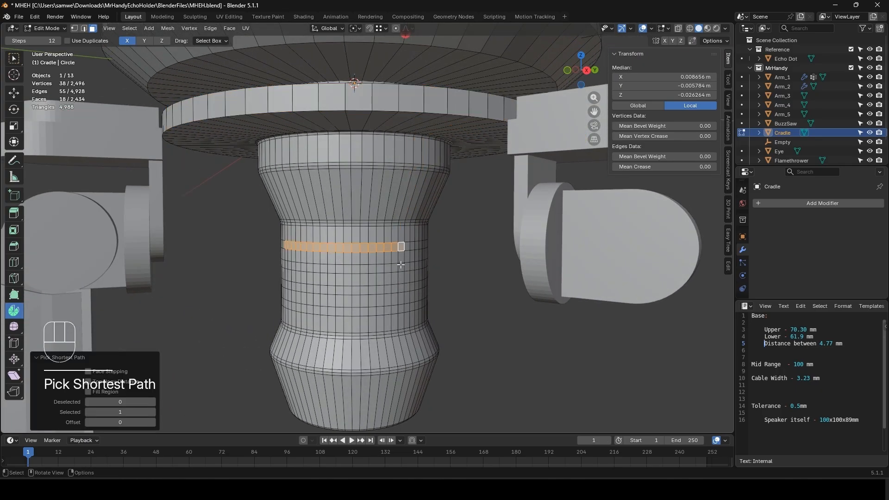
{"action": "left_click", "coordinate": [395, 247], "text": "shift"}
{"action": "left_click", "coordinate": [401, 247], "text": "shift"}
{"action": "middle_click_drag", "start_coordinate": [298, 249], "coordinate": [319, 250]}
{"action": "left_click", "coordinate": [318, 248], "text": "shift"}
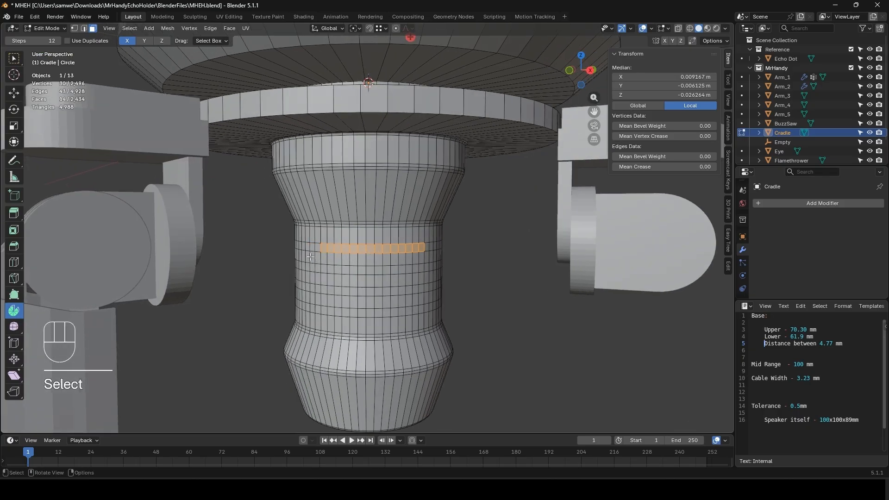
- Add matching runs of faces on the three lower beveled bands to the selection on this side of the stem
{"action": "left_click", "coordinate": [324, 268], "text": "shift"}
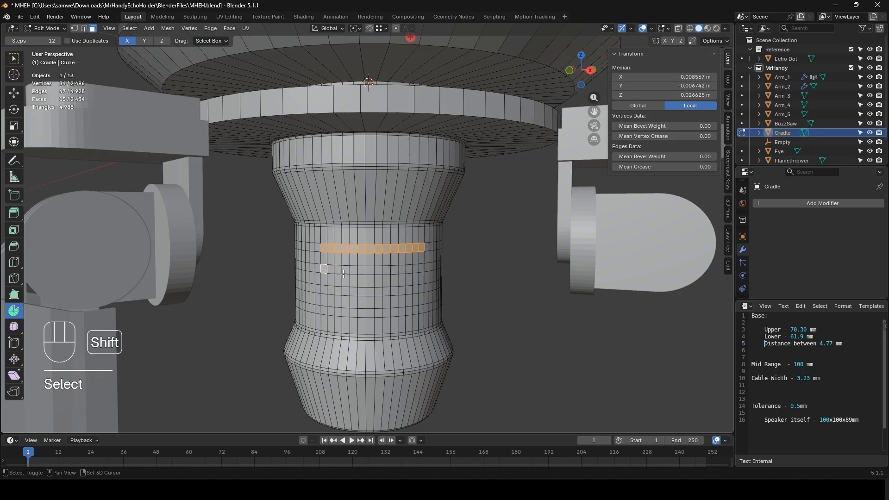
{"action": "left_click", "coordinate": [421, 268], "text": "ctrl"}
{"action": "left_click", "coordinate": [324, 290], "text": "shift"}
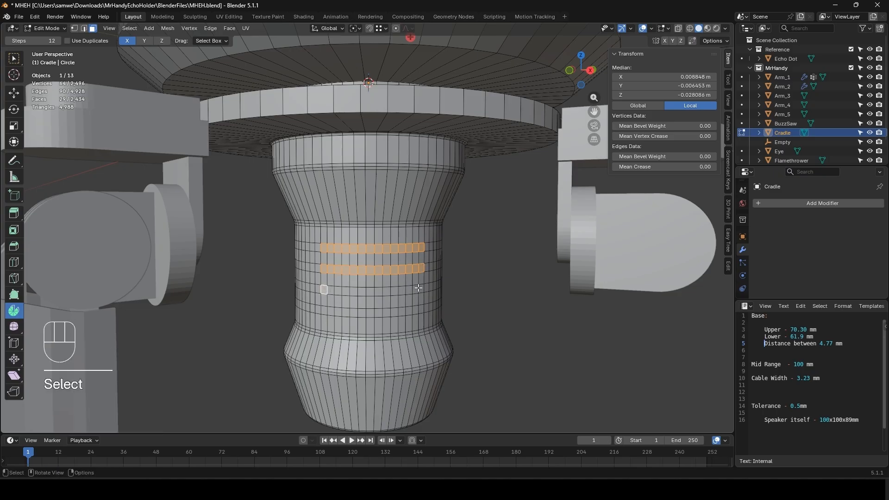
{"action": "left_click", "coordinate": [417, 290], "text": "ctrl"}
{"action": "left_click", "coordinate": [329, 310], "text": "shift"}
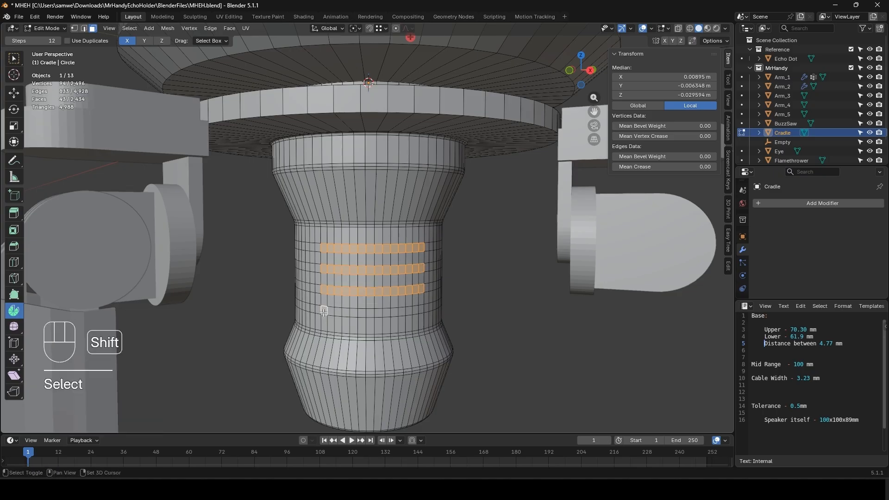
{"action": "left_click", "coordinate": [421, 311], "text": "ctrl"}
- Add a run of faces on the uppermost band between the next pair of arms, trimming its ends
{"action": "middle_click_drag", "start_coordinate": [462, 307], "coordinate": [339, 160]}
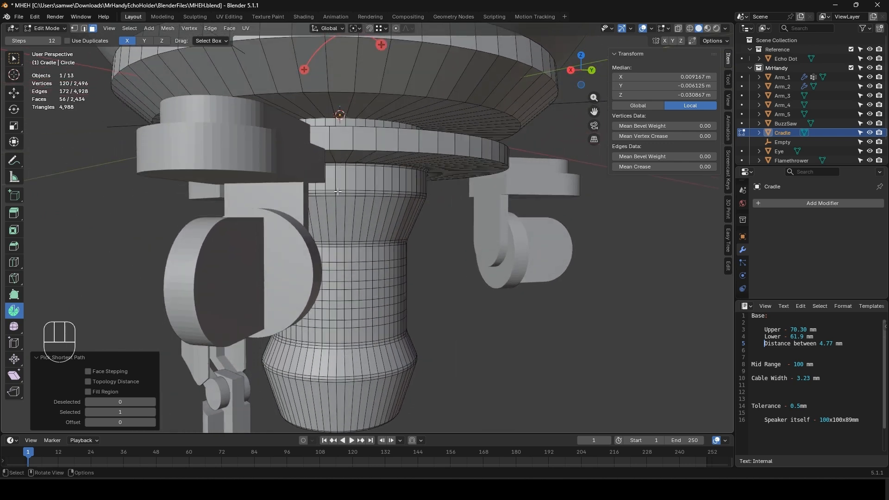
{"action": "left_click", "coordinate": [341, 265], "text": "shift"}
{"action": "middle_click_drag", "start_coordinate": [341, 265], "coordinate": [365, 128]}
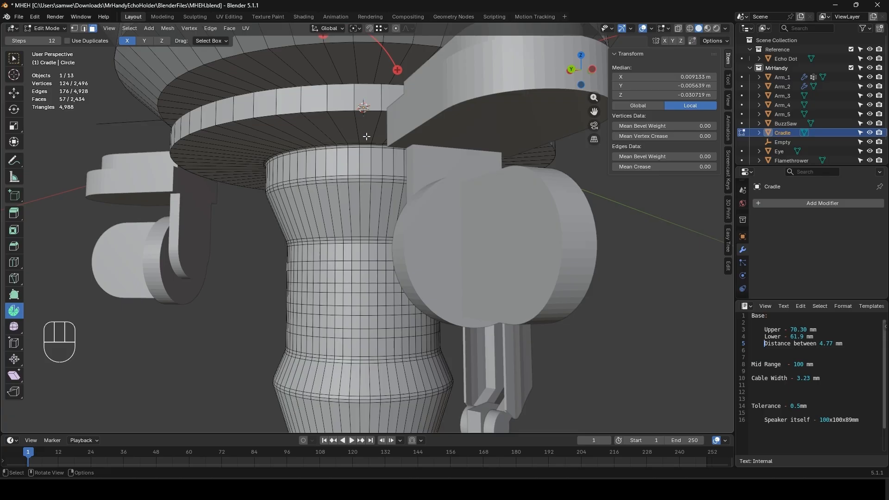
{"action": "left_click", "coordinate": [364, 265], "text": "ctrl"}
{"action": "middle_click_drag", "start_coordinate": [364, 265], "coordinate": [419, 270]}
{"action": "left_click", "coordinate": [376, 270], "text": "shift"}
{"action": "left_click", "coordinate": [376, 270], "text": "shift"}
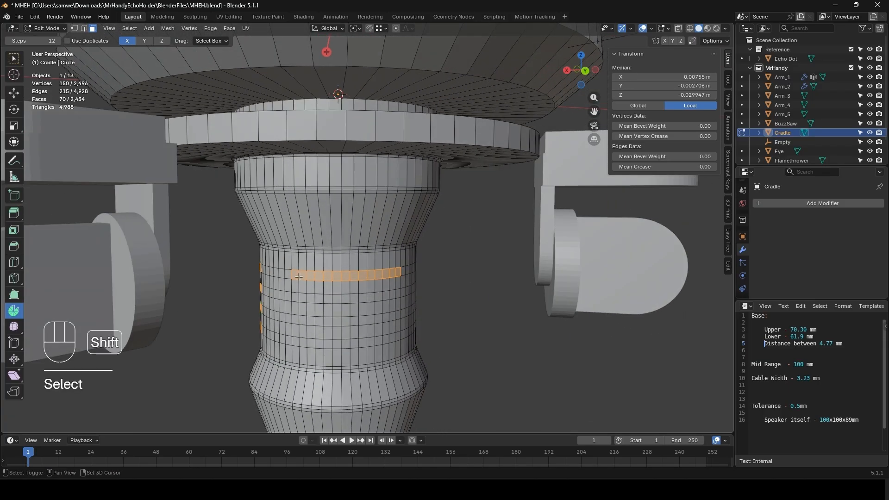
{"action": "left_click", "coordinate": [295, 276], "text": "shift"}
{"action": "left_click", "coordinate": [302, 276], "text": "shift"}
- Add runs of faces on the three lower bands of the second side, aligned below the uppermost run
{"action": "left_click", "coordinate": [307, 298], "text": "shift"}
{"action": "left_click", "coordinate": [393, 295], "text": "ctrl"}
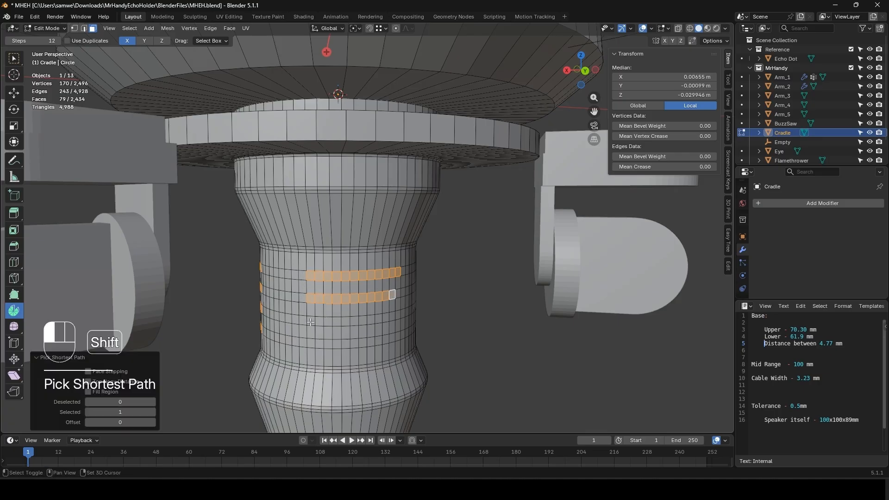
{"action": "left_click", "coordinate": [309, 320], "text": "shift"}
{"action": "left_click", "coordinate": [395, 319], "text": "ctrl"}
{"action": "left_click", "coordinate": [310, 343], "text": "shift"}
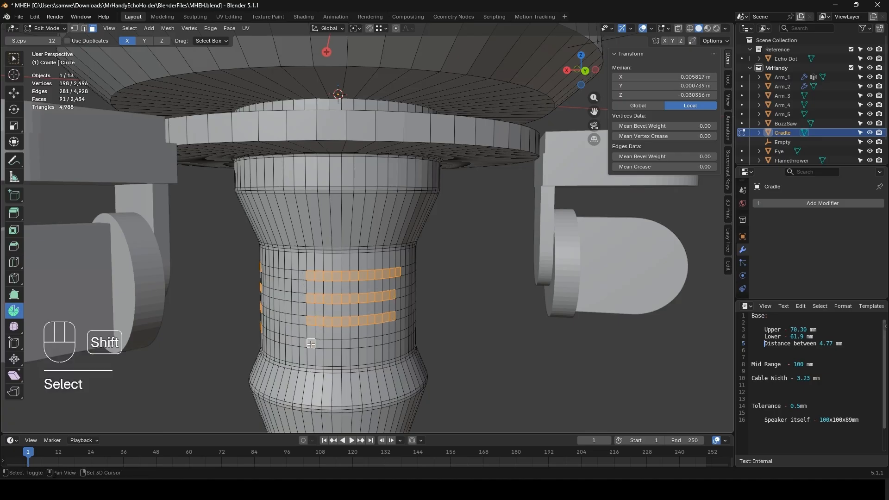
{"action": "left_click", "coordinate": [397, 341], "text": "ctrl"}
- Add the missing end faces on the second side's three lower bands to match the uppermost run's width
{"action": "middle_click_drag", "start_coordinate": [464, 322], "coordinate": [399, 319]}
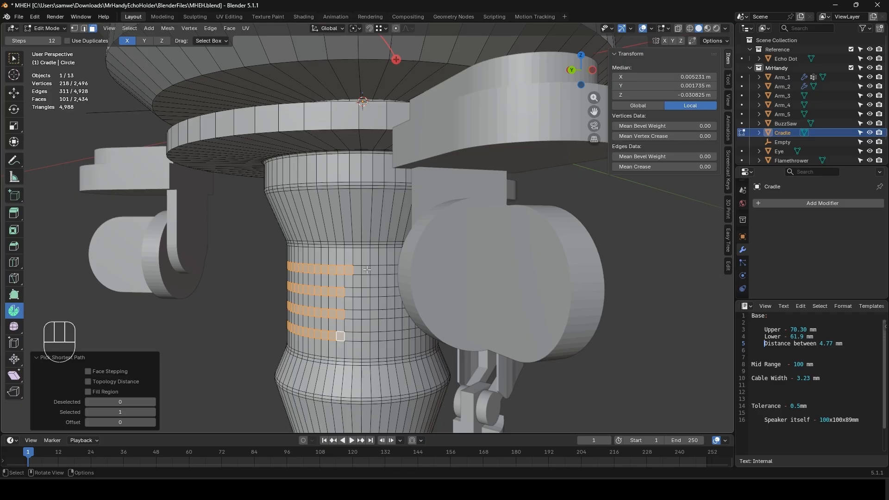
{"action": "middle_click_drag", "start_coordinate": [253, 269], "coordinate": [322, 141]}
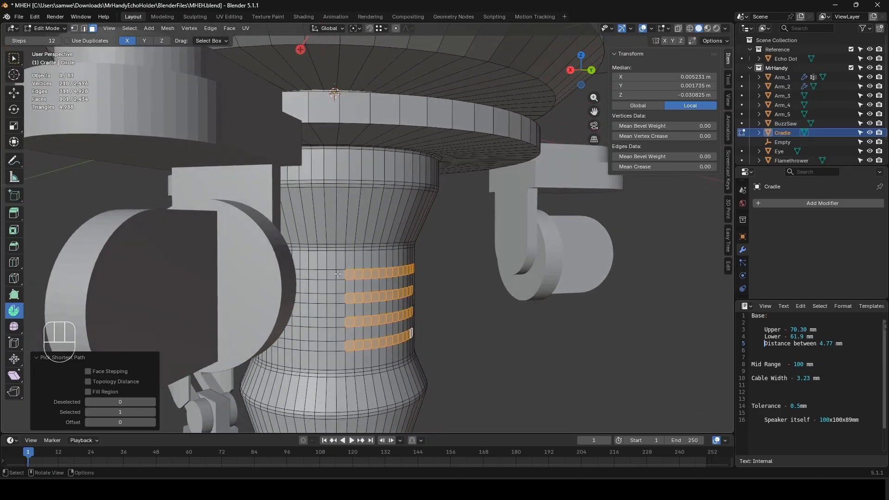
{"action": "middle_click_drag", "start_coordinate": [337, 274], "coordinate": [370, 290]}
{"action": "left_click", "coordinate": [371, 289], "text": "shift"}
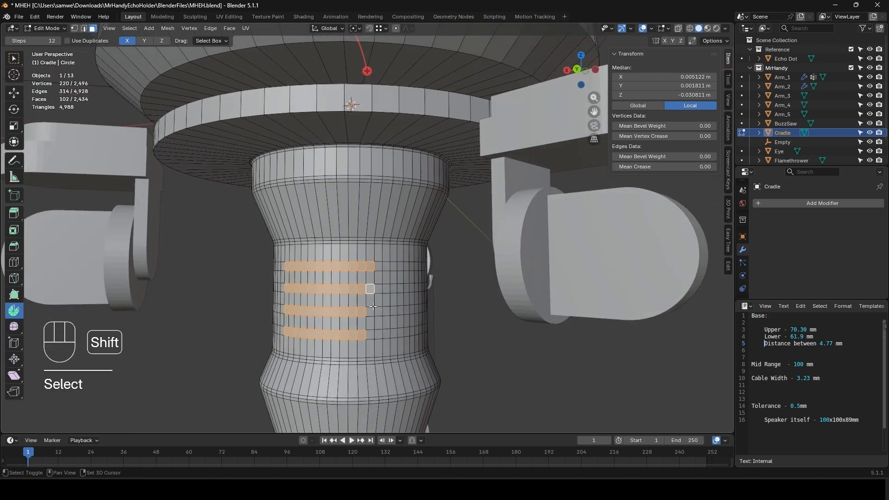
{"action": "left_click", "coordinate": [371, 337], "text": "shift"}
- Add a run of faces on the uppermost band between the last pair of arms, trimming both ends
{"action": "middle_click_drag", "start_coordinate": [472, 248], "coordinate": [322, 265]}
{"action": "left_click", "coordinate": [378, 268], "text": "shift"}
{"action": "middle_click_drag", "start_coordinate": [399, 176], "coordinate": [399, 142]}
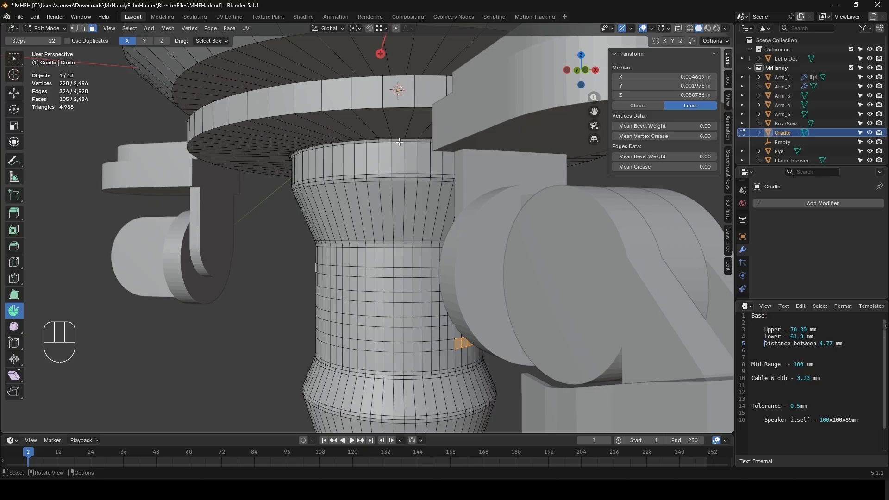
{"action": "left_click", "coordinate": [397, 269], "text": "ctrl"}
{"action": "middle_click_drag", "start_coordinate": [397, 268], "coordinate": [421, 268]}
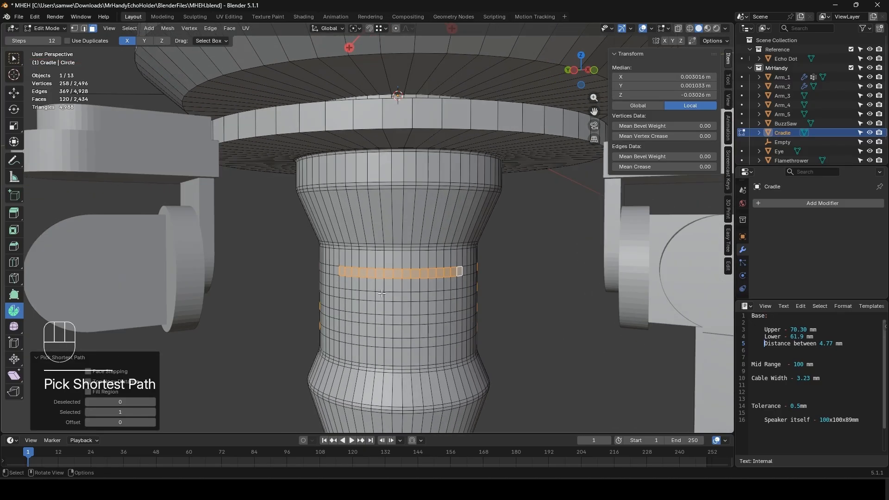
{"action": "left_click", "coordinate": [343, 272], "text": "shift"}
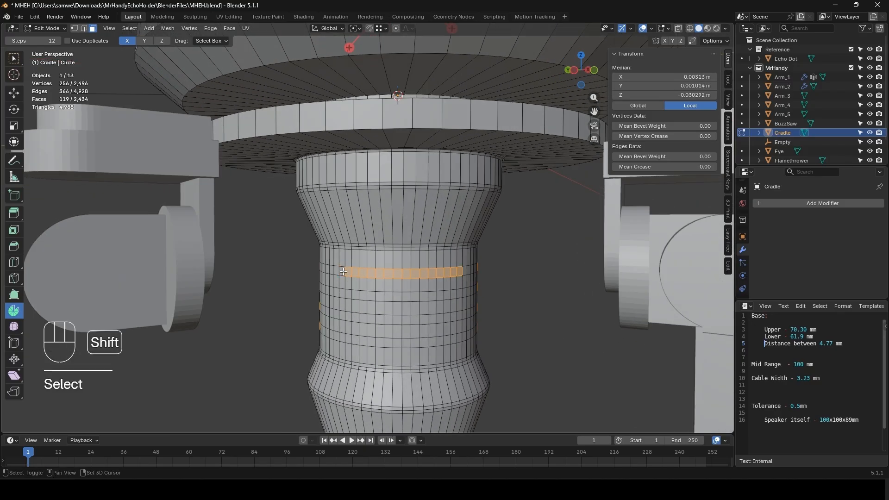
{"action": "left_click", "coordinate": [455, 271], "text": "shift"}
- Add runs of faces on the third side's three lower bands, matching the width of the uppermost run
{"action": "left_click", "coordinate": [355, 295], "text": "shift"}
{"action": "left_click", "coordinate": [443, 297], "text": "ctrl"}
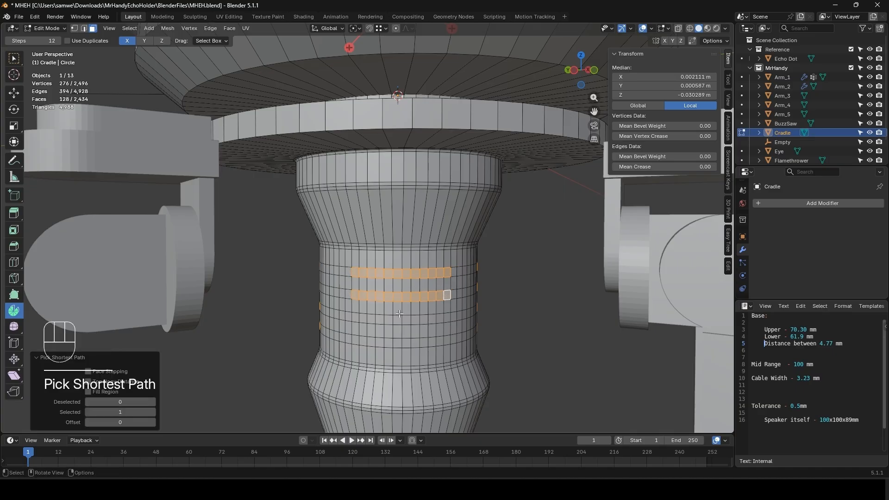
{"action": "left_click", "coordinate": [355, 317], "text": "shift"}
{"action": "left_click", "coordinate": [449, 318], "text": "ctrl"}
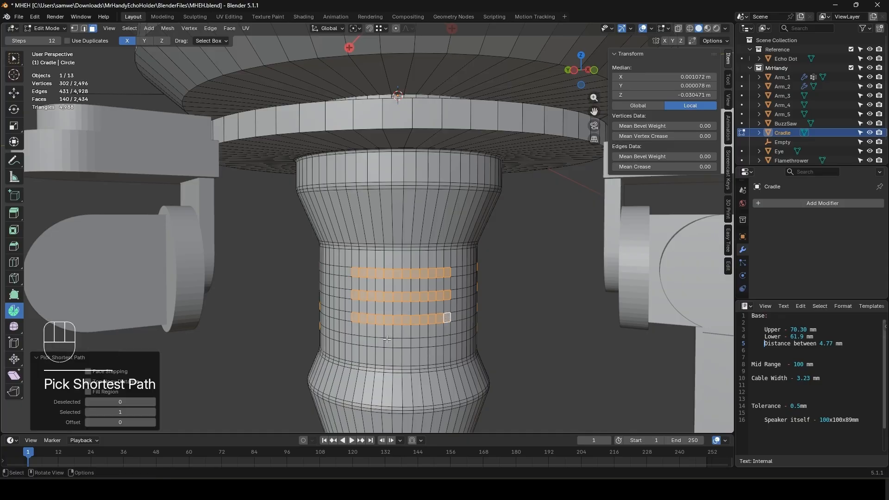
{"action": "left_click", "coordinate": [355, 340], "text": "shift"}
{"action": "left_click", "coordinate": [447, 341], "text": "ctrl"}
{"action": "middle_click_drag", "start_coordinate": [447, 340], "coordinate": [457, 345]}
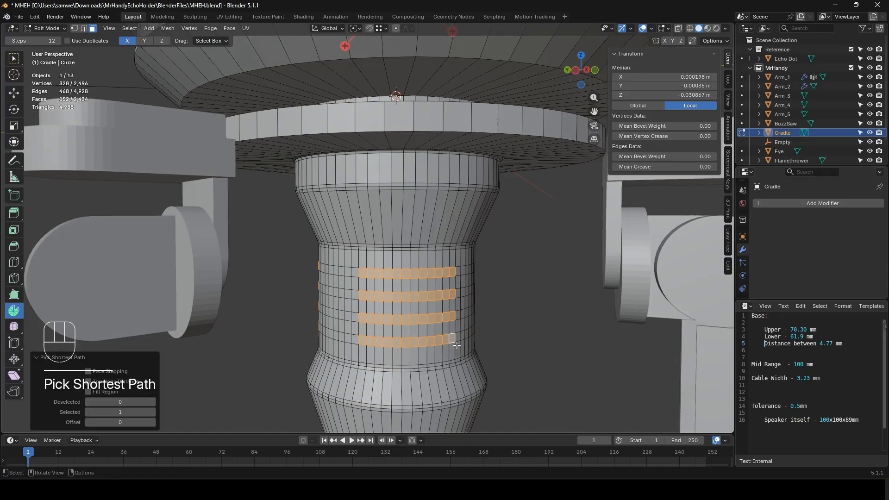
- Extrude the selected band faces inward along their normals by about 0.0019 m to form vent slots, and leave Edit Mode
{"action": "key", "text": "alt+e"}
{"action": "left_click", "coordinate": [515, 364]}
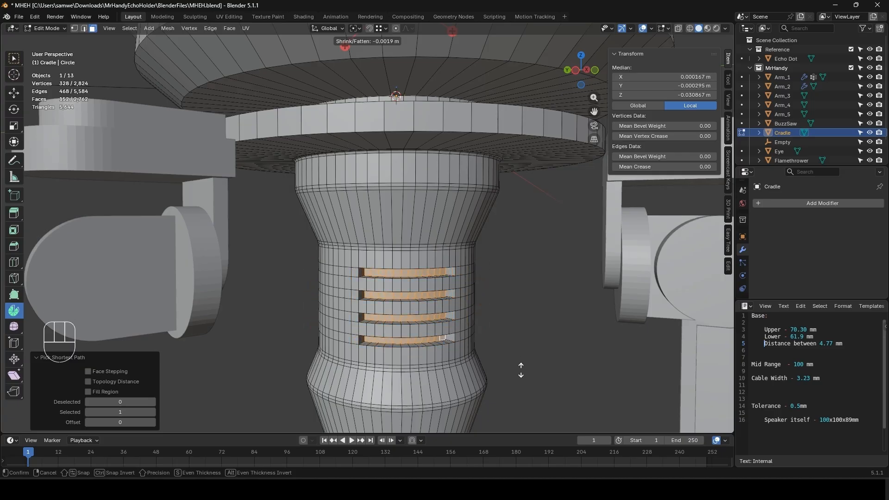
{"action": "left_click", "coordinate": [522, 370]}
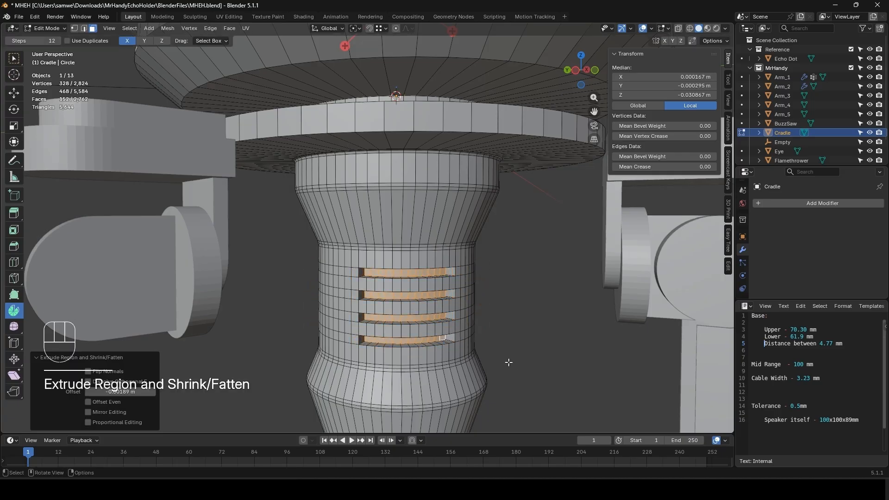
{"action": "middle_click_drag", "start_coordinate": [397, 311], "coordinate": [371, 282]}
{"action": "key", "text": "Tab"}
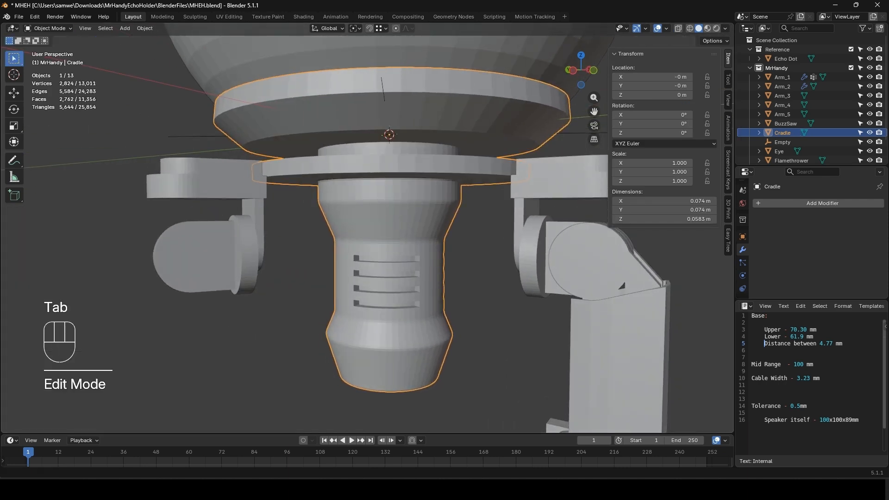
- Consult the MrHandyCollage.png reference image and add a default cylinder mesh at the world origin
{"action": "left_click_drag", "start_coordinate": [0, 100], "coordinate": [304, 107]}
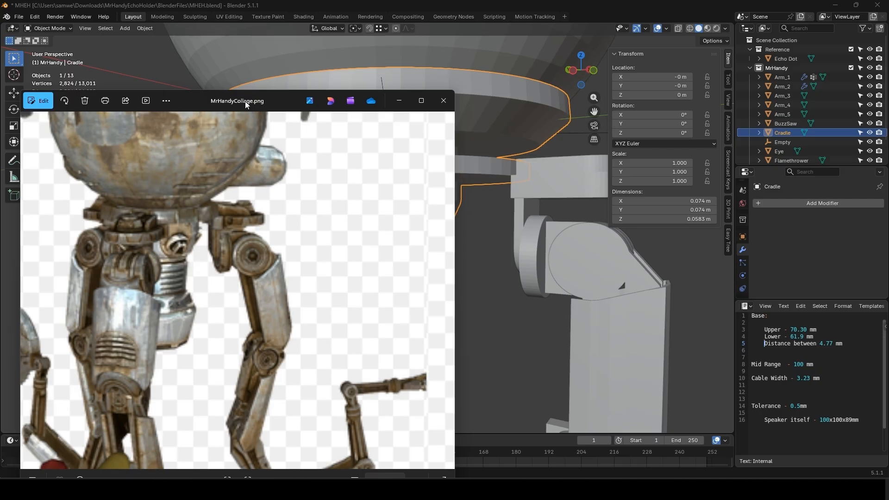
{"action": "left_click", "coordinate": [399, 100]}
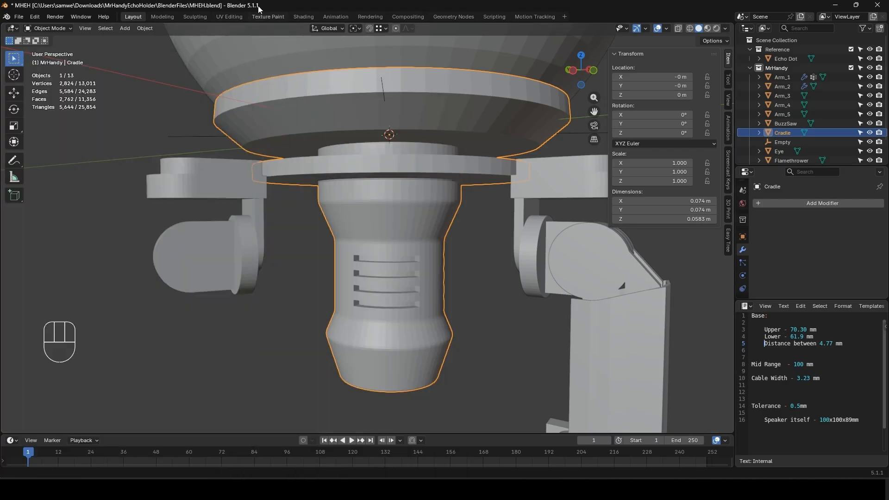
{"action": "key", "text": "shift+a"}
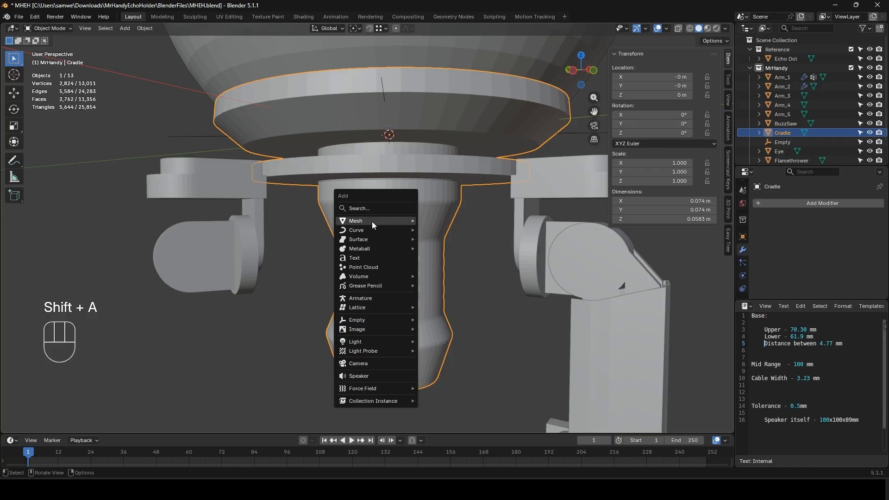
{"action": "mouse_move", "coordinate": [371, 222]}
{"action": "left_click", "coordinate": [454, 266]}
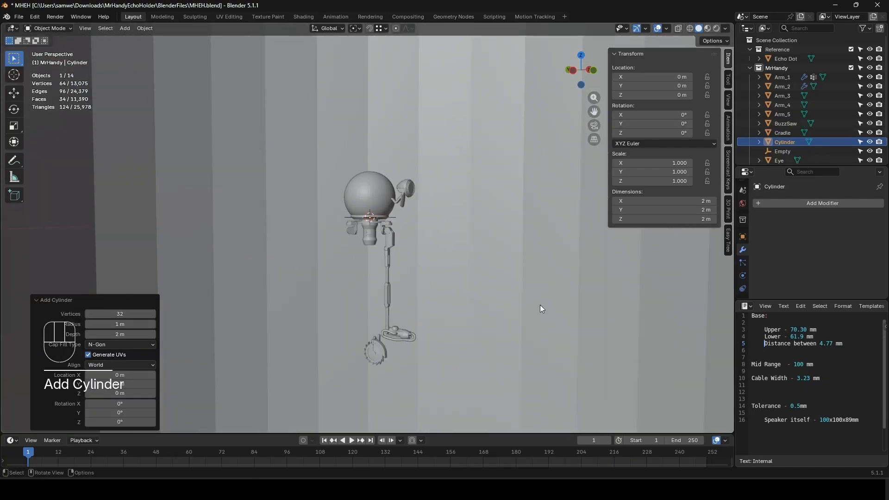
{"action": "scroll", "coordinate": [538, 303], "scroll_direction": "down", "scroll_amount": 10}
{"action": "middle_click_drag", "start_coordinate": [422, 198], "coordinate": [502, 290]}
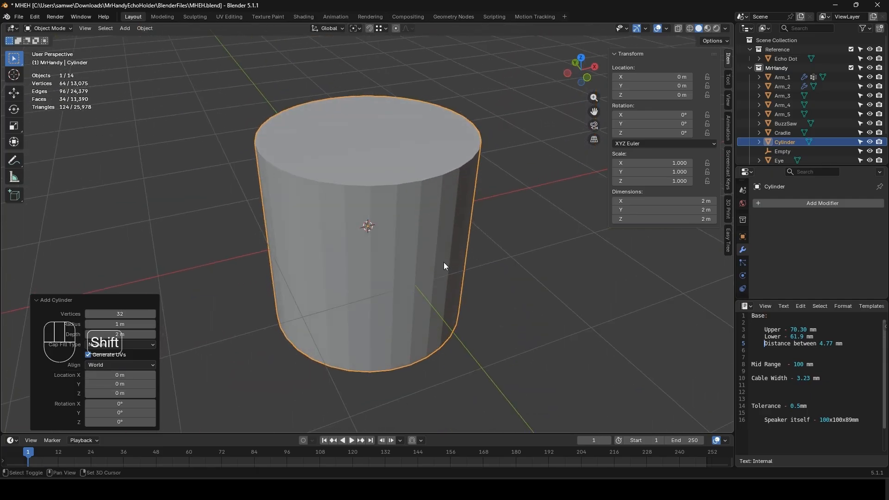
- Add a default cube at the cylinder's location and raise it about 0.66 m along Z
{"action": "key", "text": "shift+a"}
{"action": "mouse_move", "coordinate": [444, 263]}
{"action": "left_click", "coordinate": [481, 271]}
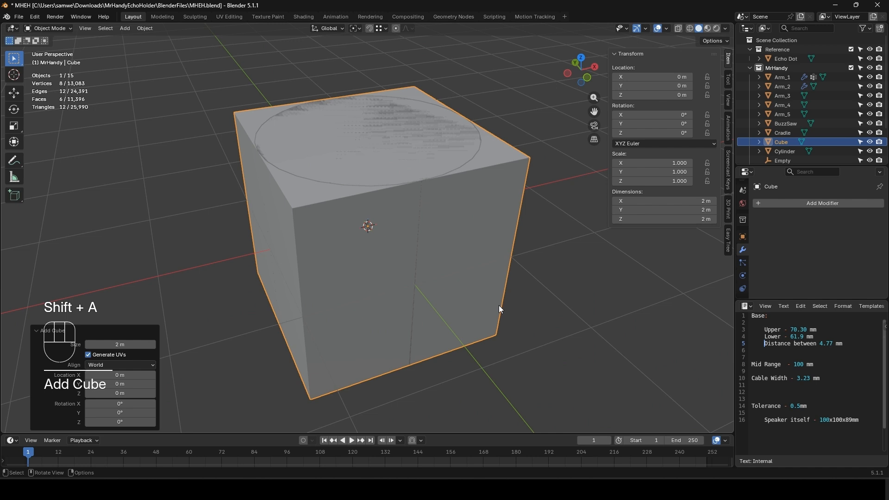
{"action": "key", "text": "g"}
{"action": "key", "text": "z"}
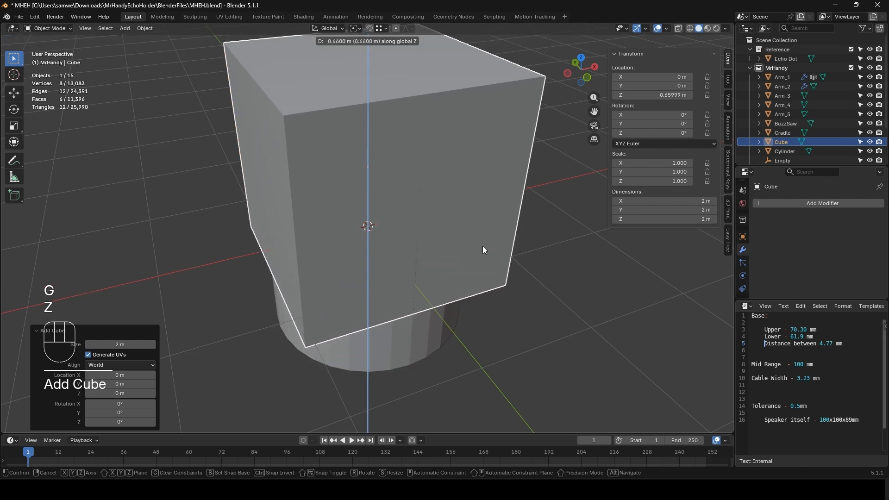
{"action": "left_click", "coordinate": [483, 246]}
- Scale the cube to about 0.633 in X and Y, keeping its height unchanged
{"action": "key", "text": "s"}
{"action": "key", "text": "shift+z"}
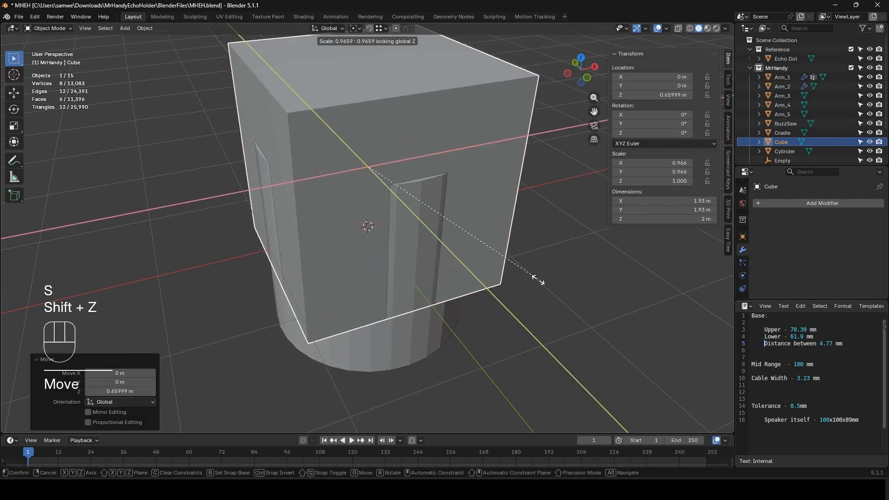
{"action": "left_click", "coordinate": [477, 251]}
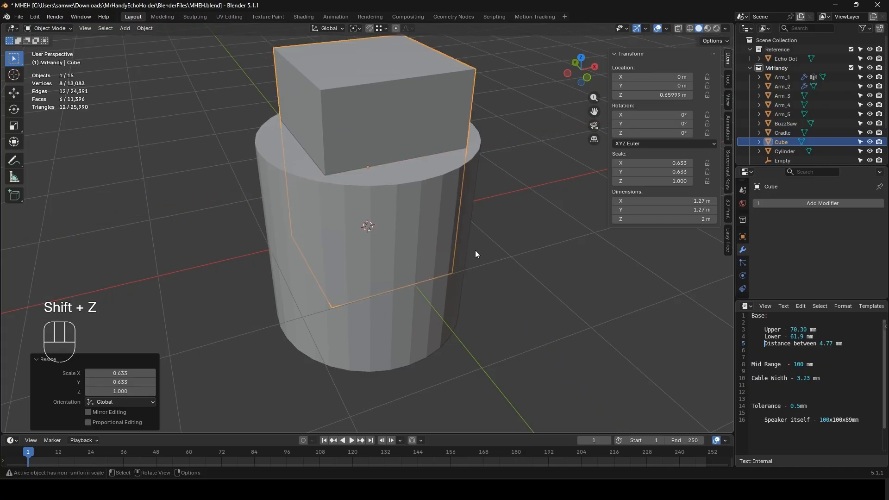
- Inset the cylinder's top face by about 0.091 m in Edit Mode
{"action": "middle_click_drag", "start_coordinate": [475, 250], "coordinate": [403, 246]}
{"action": "left_click", "coordinate": [402, 254]}
{"action": "key", "text": "Tab"}
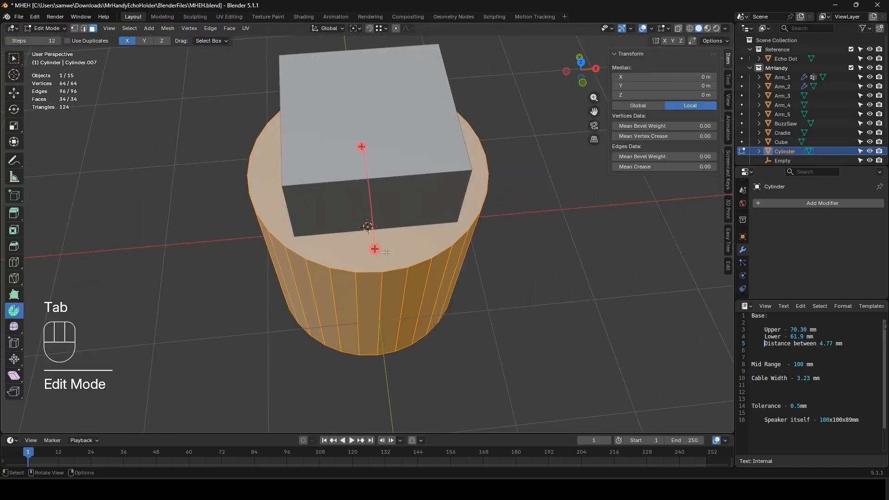
{"action": "left_click", "coordinate": [395, 252]}
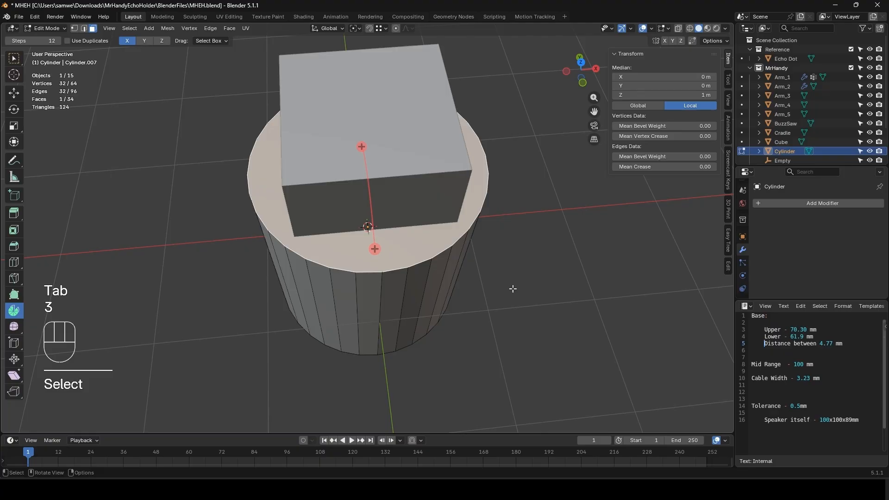
{"action": "key", "text": "i"}
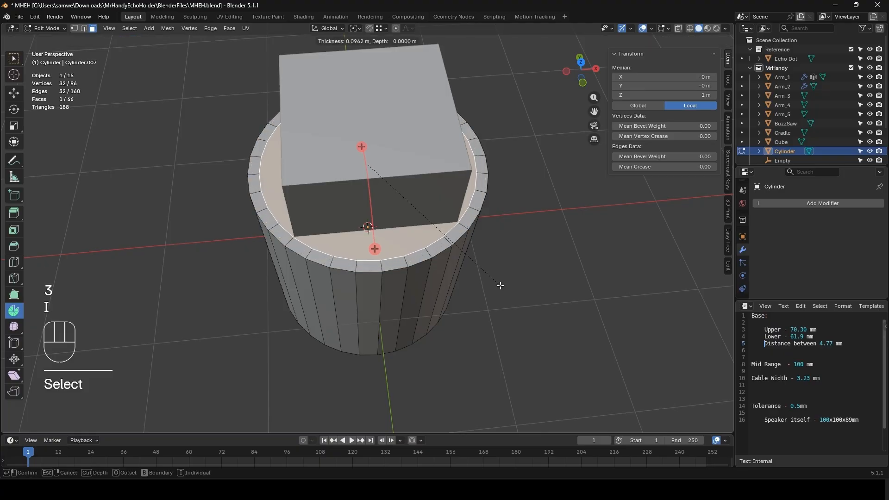
{"action": "left_click", "coordinate": [472, 288]}
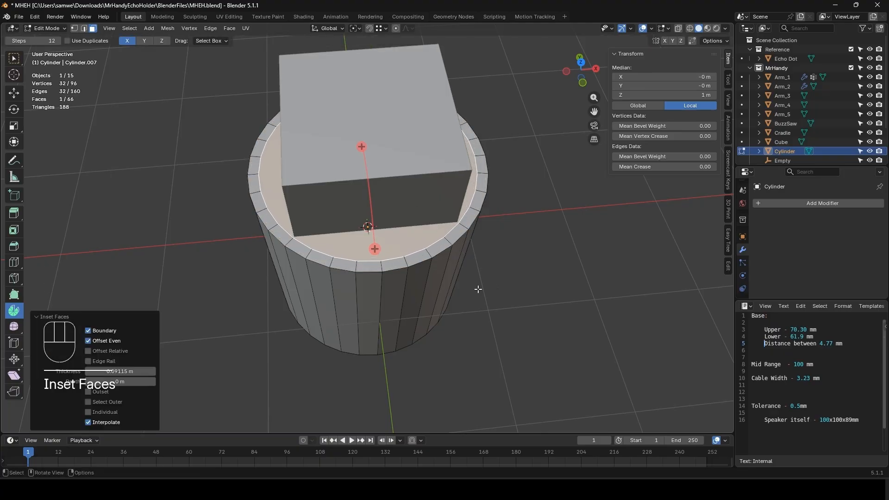
- Delete the cylinder's side faces, bottom face and inset top face, leaving only the narrow ring
{"action": "middle_click_drag", "start_coordinate": [472, 288], "coordinate": [475, 259]}
{"action": "left_click", "coordinate": [417, 265], "text": "alt"}
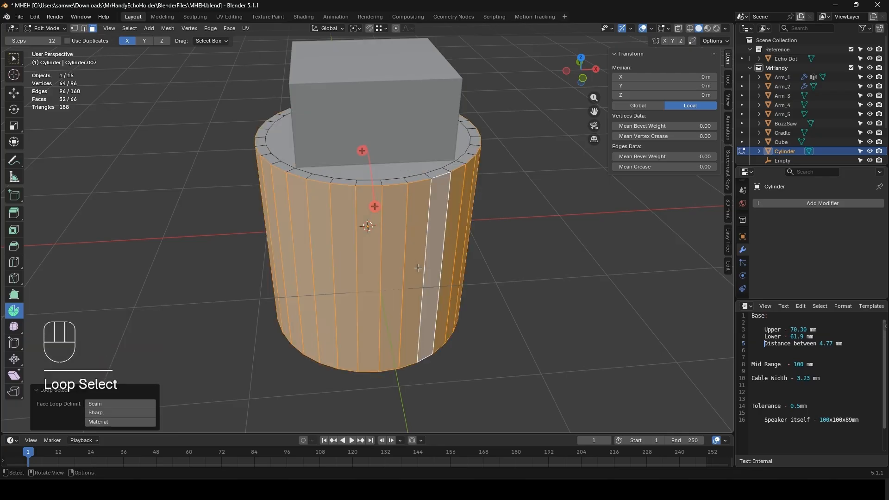
{"action": "middle_click_drag", "start_coordinate": [418, 265], "coordinate": [428, 212]}
{"action": "key", "text": "x"}
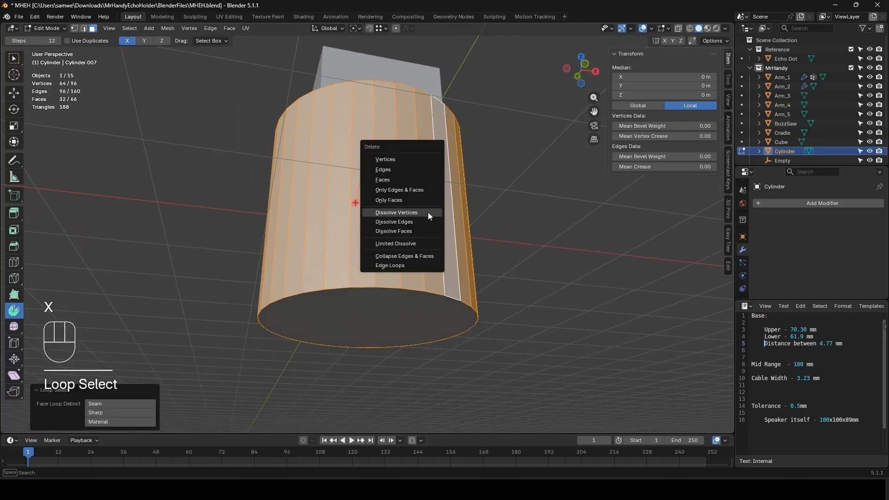
{"action": "left_click", "coordinate": [404, 180]}
{"action": "left_click", "coordinate": [411, 301]}
{"action": "key", "text": "x"}
{"action": "left_click", "coordinate": [411, 301]}
{"action": "middle_click_drag", "start_coordinate": [412, 301], "coordinate": [360, 171]}
{"action": "left_click", "coordinate": [415, 190]}
{"action": "key", "text": "x"}
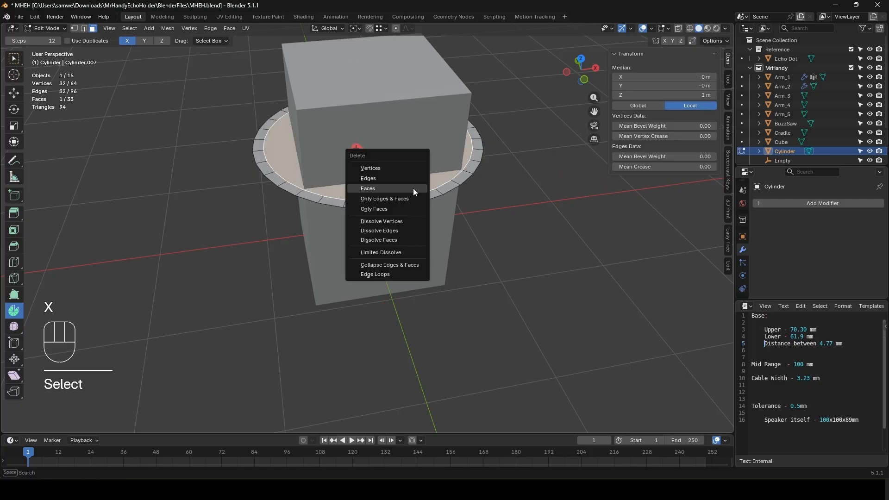
{"action": "left_click", "coordinate": [413, 188]}
- Extrude the ring's inner and outer edge loops down along Z by about 0.625 m
{"action": "middle_click_drag", "start_coordinate": [433, 145], "coordinate": [414, 163]}
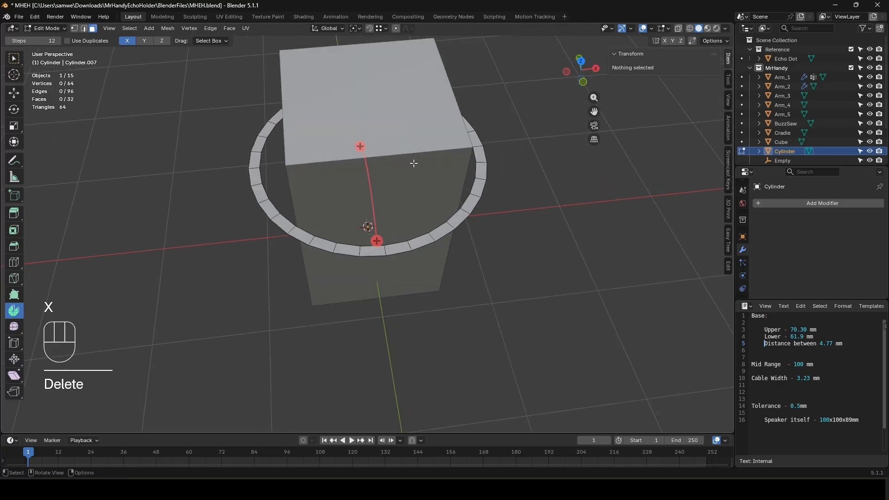
{"action": "key", "text": "2"}
{"action": "left_click", "coordinate": [455, 212], "text": "alt"}
{"action": "left_click", "coordinate": [462, 214], "text": "alt+shift"}
{"action": "middle_click_drag", "start_coordinate": [462, 214], "coordinate": [465, 187]}
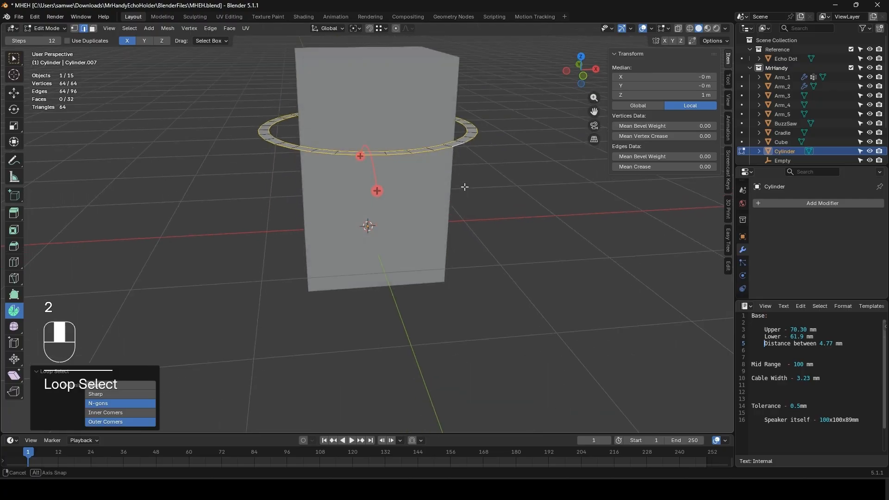
{"action": "key", "text": "e"}
{"action": "key", "text": "x"}
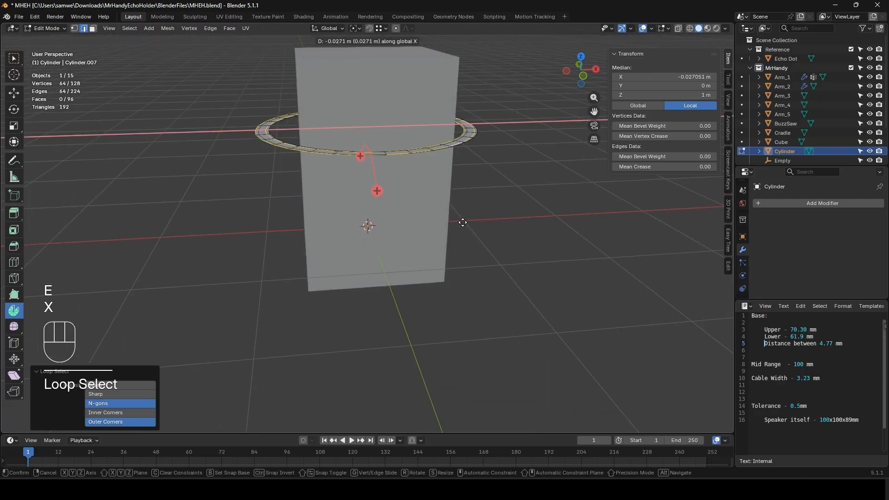
{"action": "key", "text": "z"}
{"action": "left_click", "coordinate": [468, 248]}
- Bridge the two lower edge loops to close the ring's underside, and leave Edit Mode
{"action": "middle_click_drag", "start_coordinate": [468, 248], "coordinate": [467, 192]}
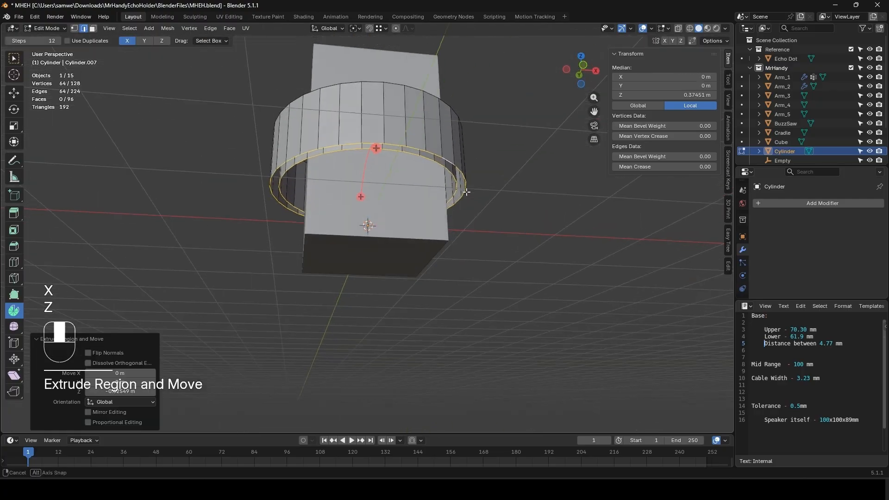
{"action": "right_click", "coordinate": [440, 168]}
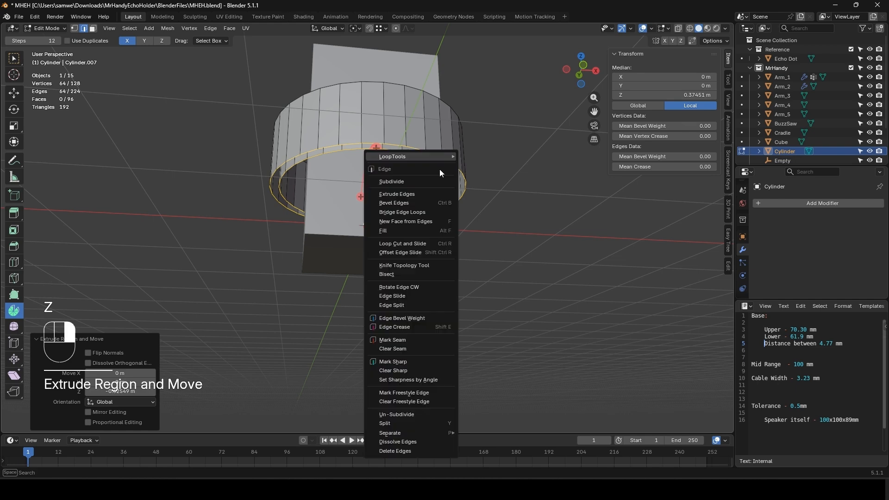
{"action": "left_click", "coordinate": [416, 215]}
{"action": "middle_click_drag", "start_coordinate": [416, 214], "coordinate": [413, 193]}
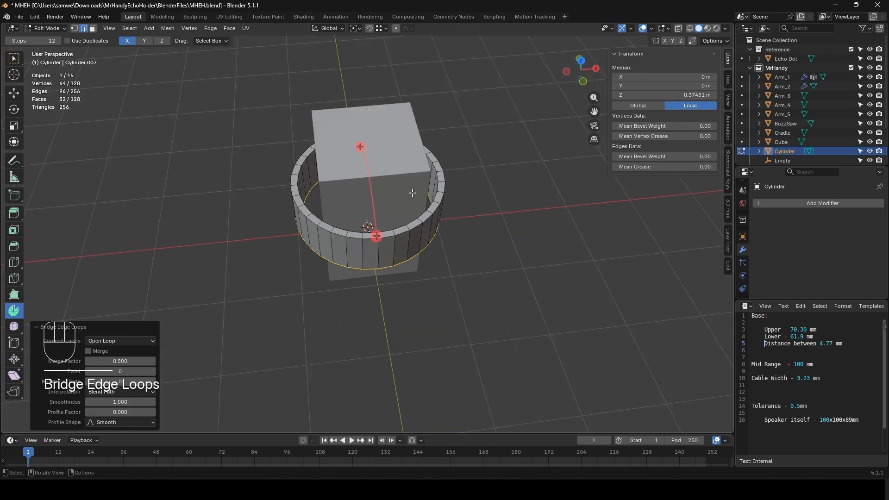
{"action": "key", "text": "Tab"}
- Taper the cube in Edit Mode by scaling the two vertical edges on its +Y side to about 0.63 along X
{"action": "left_click", "coordinate": [403, 181]}
{"action": "key", "text": "Tab"}
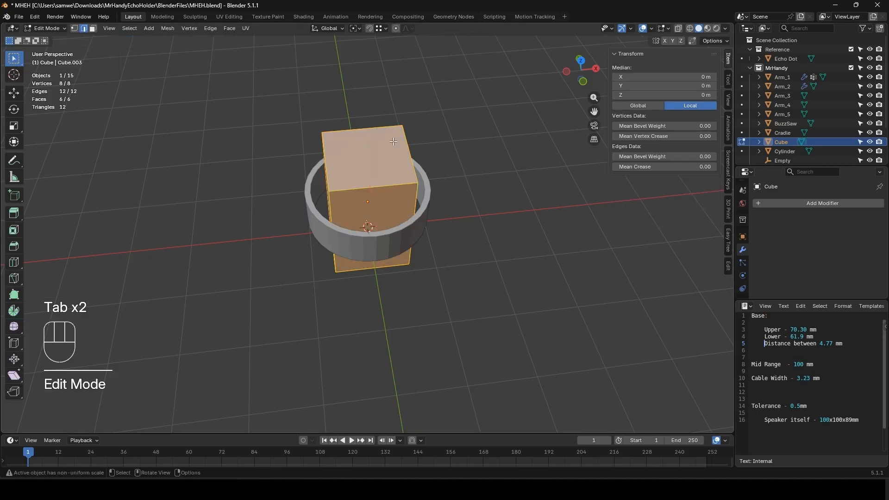
{"action": "scroll", "coordinate": [318, 174], "scroll_direction": "up", "scroll_amount": 3}
{"action": "middle_click_drag", "start_coordinate": [320, 172], "coordinate": [321, 209], "text": "shift"}
{"action": "left_click", "coordinate": [302, 223]}
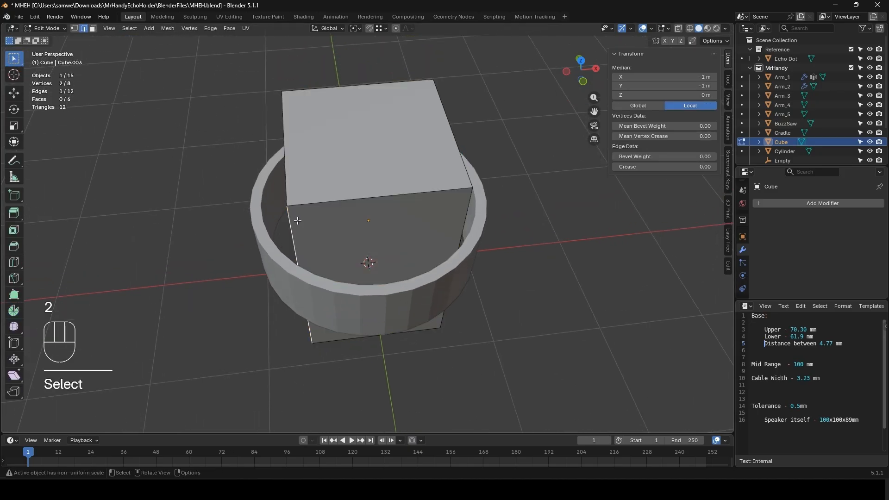
{"action": "left_click", "coordinate": [456, 206], "text": "shift"}
{"action": "middle_click_drag", "start_coordinate": [456, 206], "coordinate": [346, 186]}
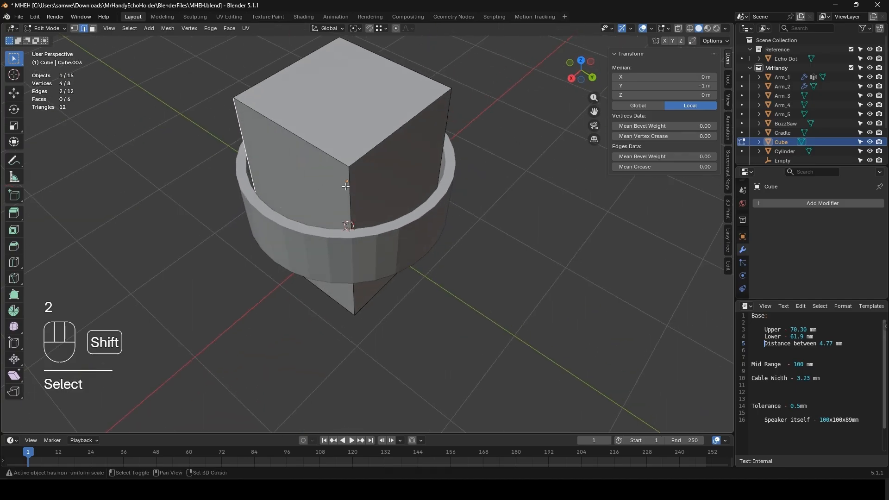
{"action": "left_click", "coordinate": [443, 126], "text": "shift"}
{"action": "middle_click_drag", "start_coordinate": [452, 215], "coordinate": [538, 217]}
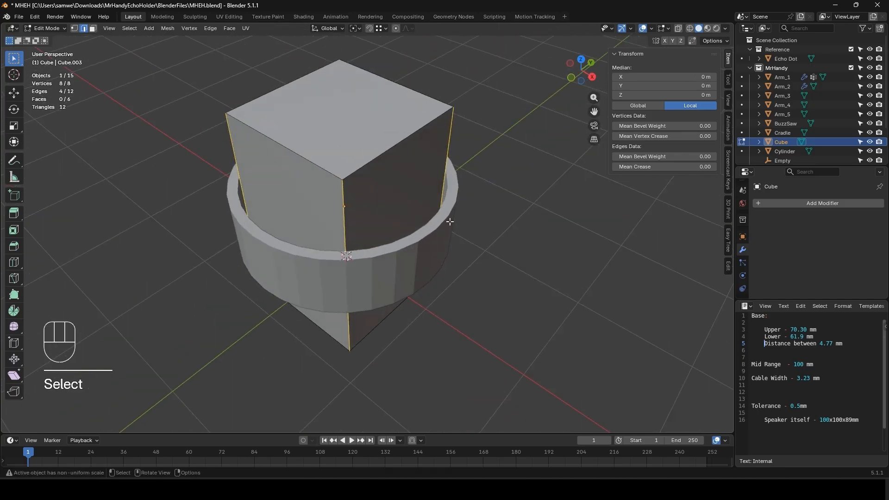
{"action": "middle_click_drag", "start_coordinate": [353, 187], "coordinate": [347, 174]}
{"action": "left_click", "coordinate": [345, 178]}
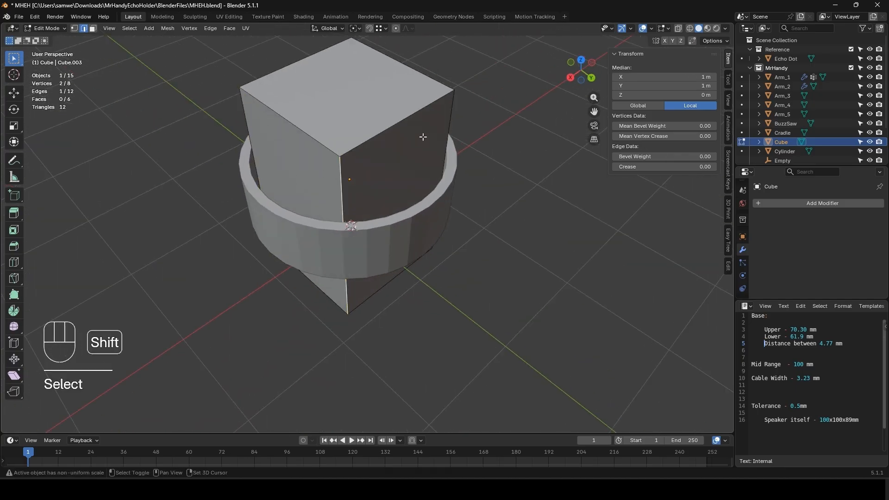
{"action": "left_click", "coordinate": [448, 124], "text": "shift"}
{"action": "middle_click_drag", "start_coordinate": [521, 225], "coordinate": [528, 254]}
{"action": "key", "text": "s"}
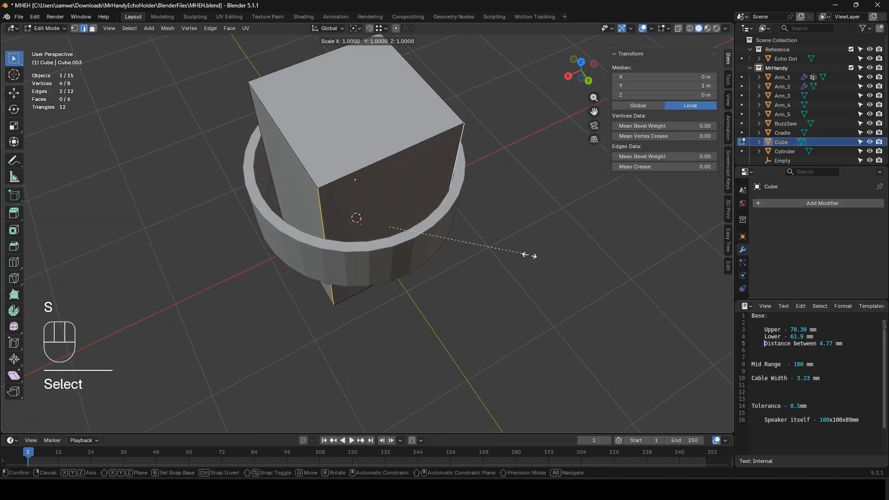
{"action": "key", "text": "x"}
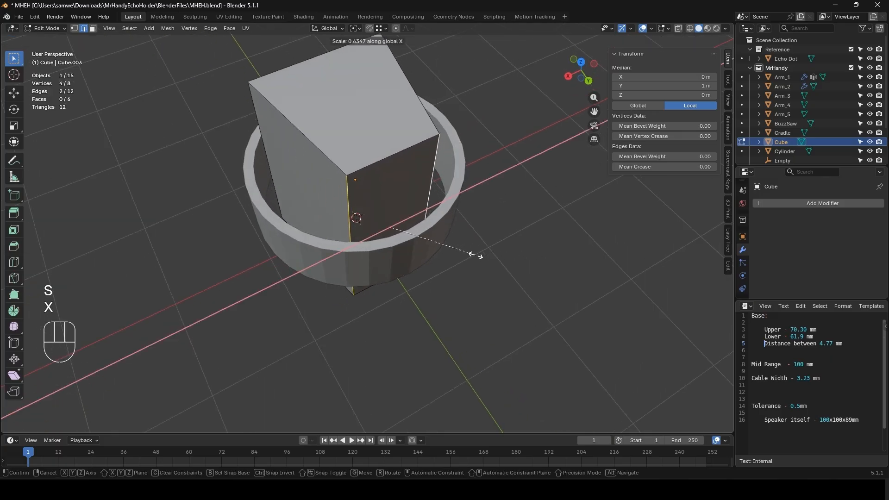
{"action": "left_click", "coordinate": [473, 254]}
- Consult the MrHandyCollage.png reference image and bevel the tapered block's four vertical edges by 0.45 m with 3 segments
{"action": "left_click_drag", "start_coordinate": [0, 95], "coordinate": [323, 63]}
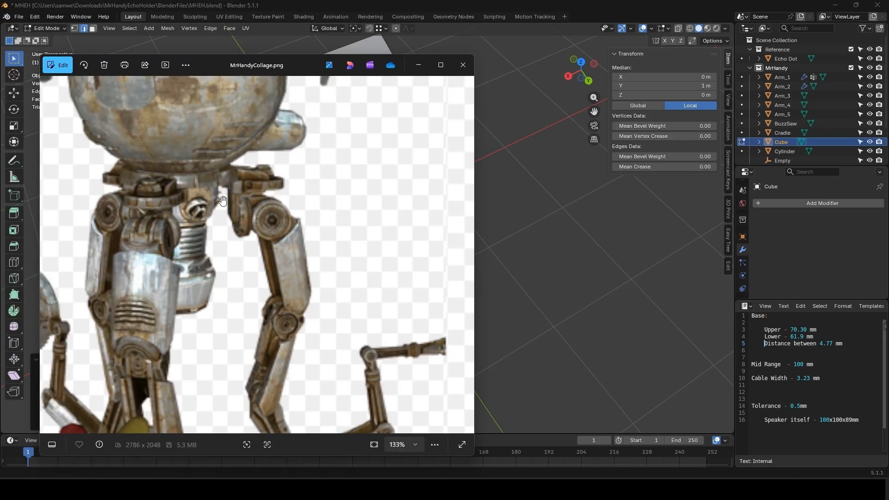
{"action": "left_click_drag", "start_coordinate": [273, 70], "coordinate": [0, 69]}
{"action": "middle_click_drag", "start_coordinate": [380, 183], "coordinate": [473, 167]}
{"action": "left_click", "coordinate": [272, 176], "text": "shift"}
{"action": "left_click", "coordinate": [289, 172], "text": "shift"}
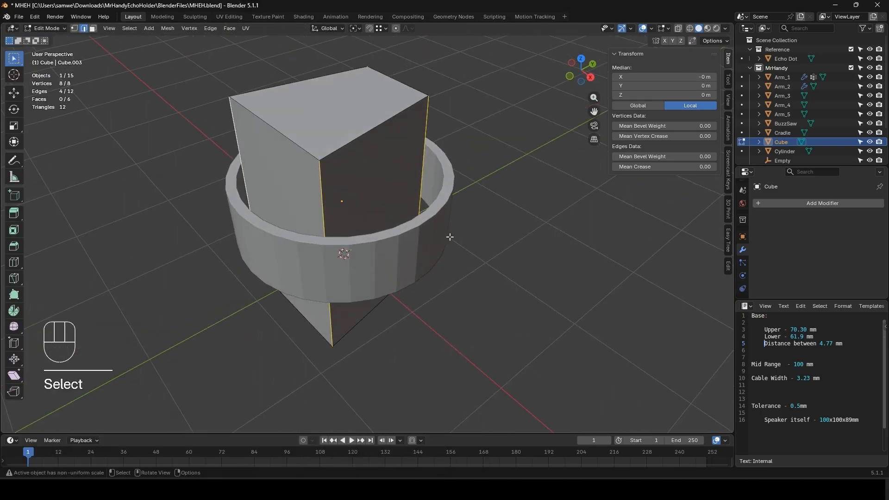
{"action": "key", "text": "ctrl+b"}
{"action": "scroll", "coordinate": [458, 236], "scroll_direction": "up", "scroll_amount": 2}
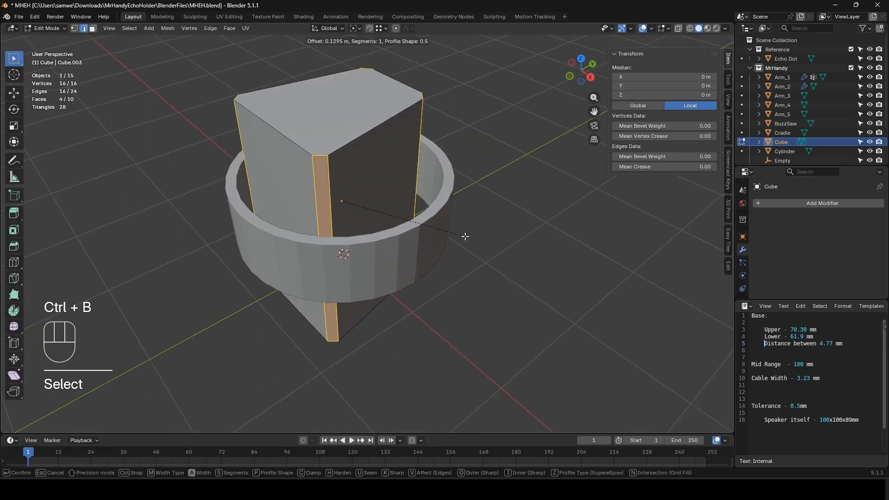
{"action": "left_click", "coordinate": [488, 239]}
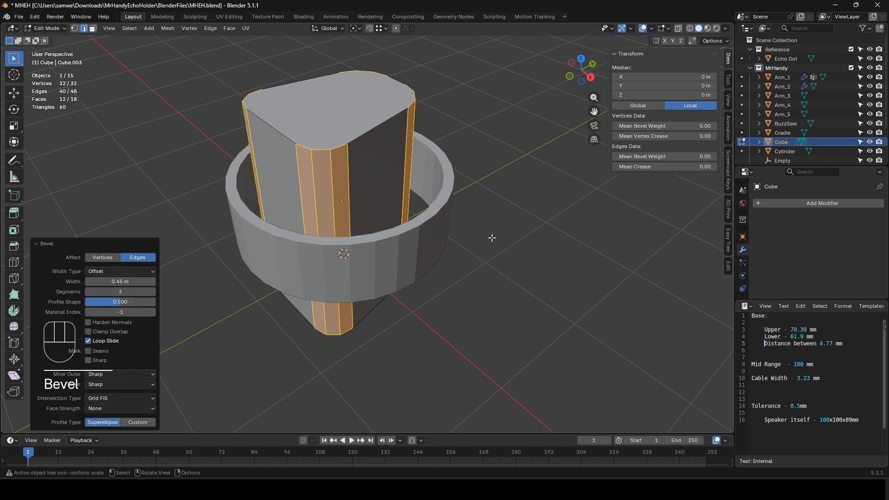
- Inset the rounded block's top face by about 0.165 m and delete the inner face
{"action": "left_click", "coordinate": [350, 128]}
{"action": "key", "text": "3"}
{"action": "left_click", "coordinate": [350, 128]}
{"action": "middle_click_drag", "start_coordinate": [350, 128], "coordinate": [485, 229]}
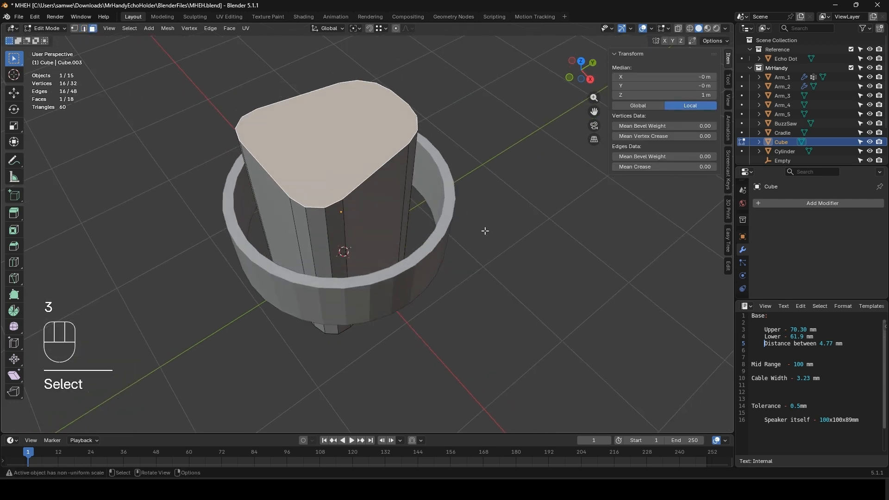
{"action": "key", "text": "i"}
{"action": "left_click", "coordinate": [468, 227]}
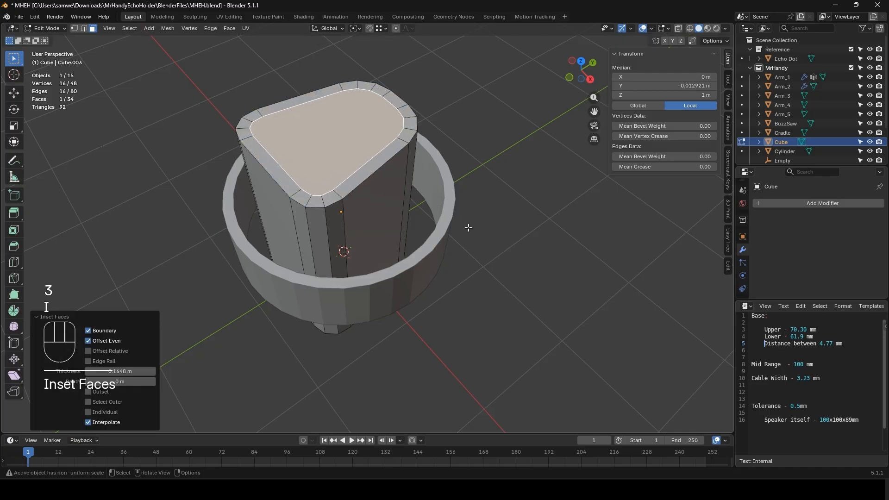
{"action": "key", "text": "x"}
{"action": "left_click", "coordinate": [424, 183]}
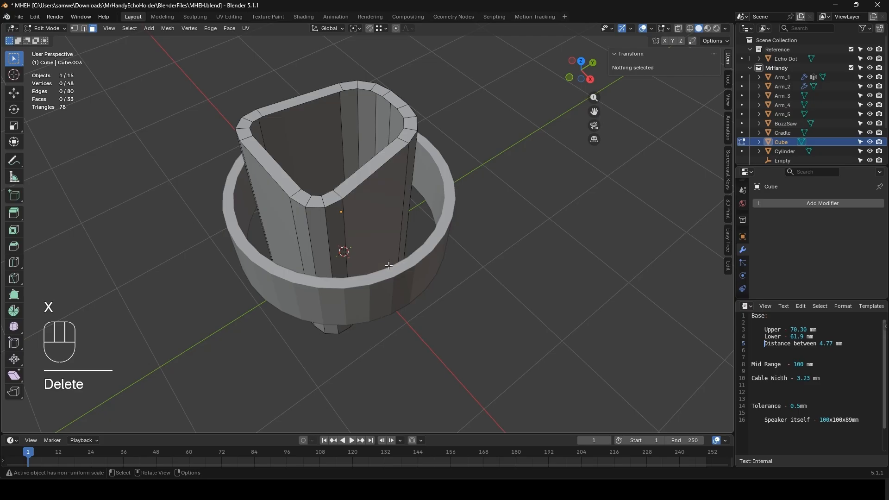
- Add a horizontal loop cut around the block's walls and slide it up to about 0.71
{"action": "middle_click_drag", "start_coordinate": [424, 183], "coordinate": [348, 228]}
{"action": "key", "text": "ctrl+r"}
{"action": "left_click", "coordinate": [345, 176]}
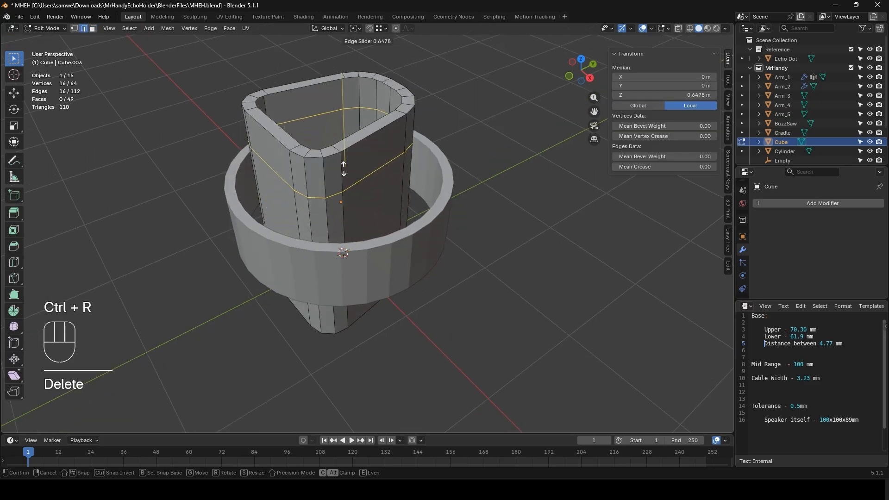
{"action": "left_click", "coordinate": [341, 163]}
- Delete the block's side faces below the loop cut and its bottom face, leaving only the upper band
{"action": "middle_click_drag", "start_coordinate": [341, 163], "coordinate": [342, 208]}
{"action": "key", "text": "3"}
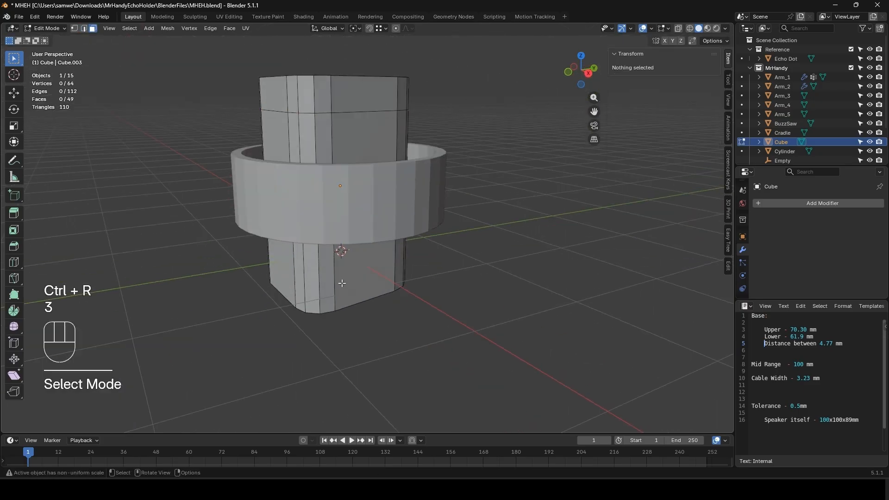
{"action": "left_click", "coordinate": [343, 266], "text": "alt"}
{"action": "key", "text": "x"}
{"action": "left_click", "coordinate": [329, 274]}
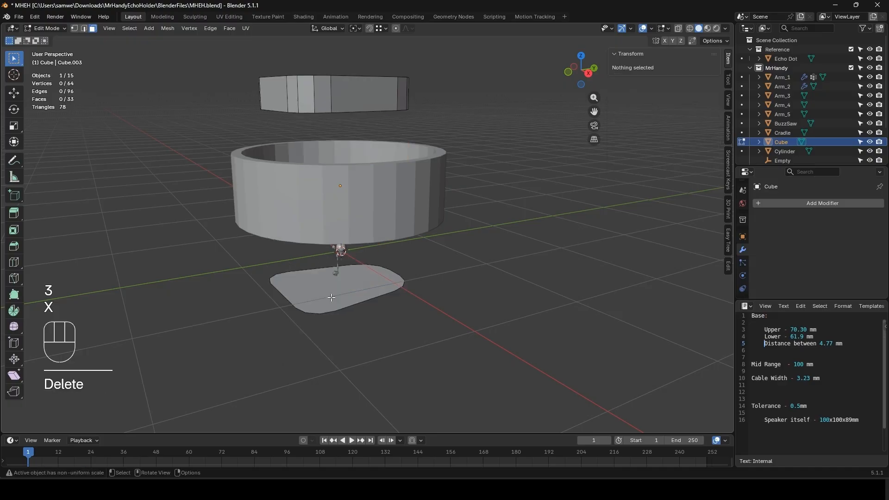
{"action": "left_click", "coordinate": [332, 296]}
{"action": "key", "text": "x"}
{"action": "left_click", "coordinate": [332, 295]}
- Extrude the band's inner top edge loop straight down by about 0.286 m, level with its outer bottom edge
{"action": "middle_click_drag", "start_coordinate": [325, 80], "coordinate": [343, 128]}
{"action": "key", "text": "2"}
{"action": "left_click", "coordinate": [356, 187], "text": "alt"}
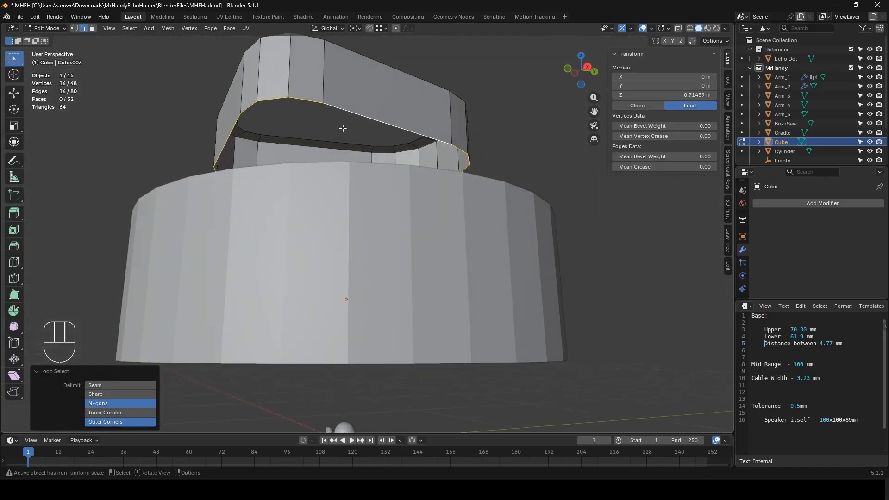
{"action": "left_click", "coordinate": [291, 139], "text": "alt"}
{"action": "middle_click_drag", "start_coordinate": [291, 139], "coordinate": [319, 153]}
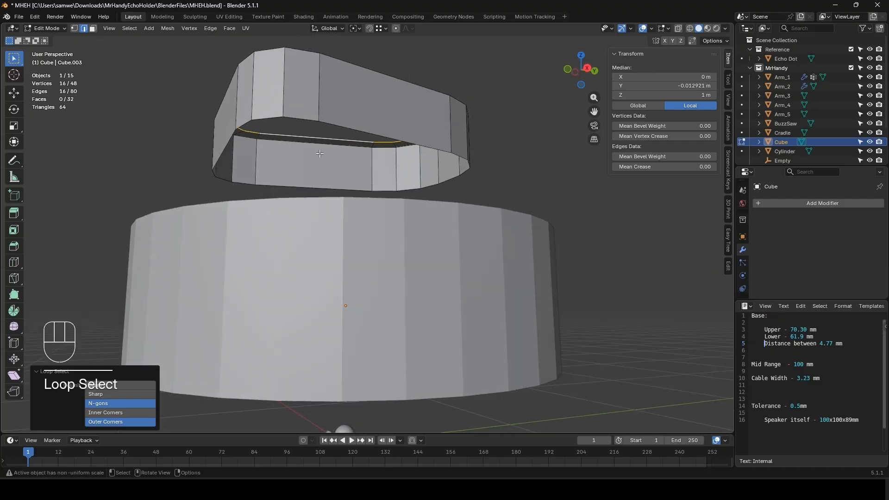
{"action": "key", "text": "e"}
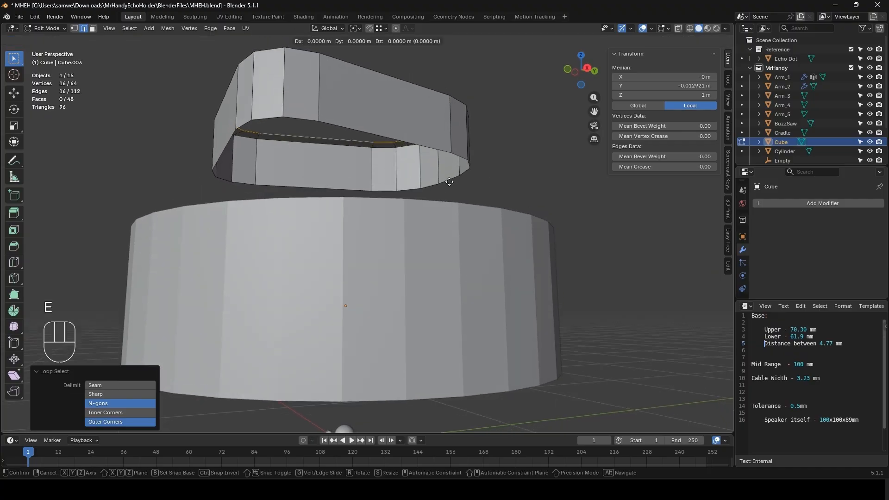
{"action": "key", "text": "z"}
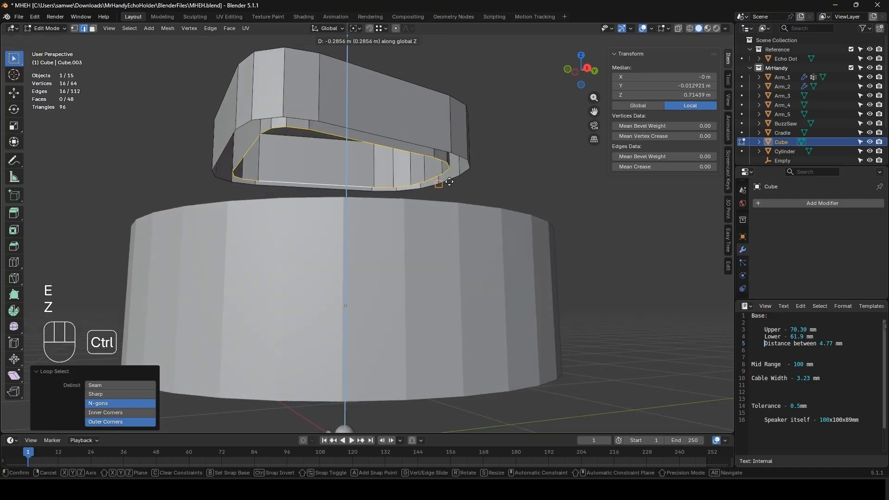
{"action": "left_click", "coordinate": [423, 173]}
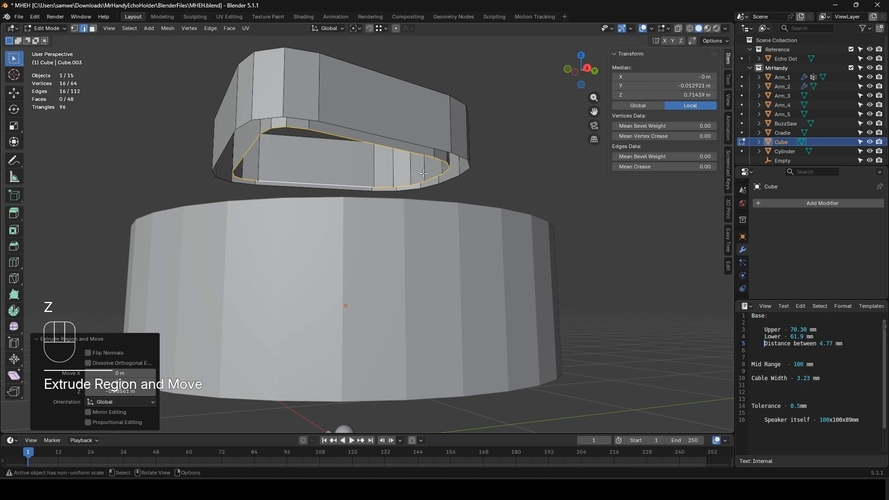
- Bridge the band's inner and outer bottom edge loops to close its underside
{"action": "left_click", "coordinate": [346, 129], "text": "alt+shift"}
{"action": "key", "text": "ctrl+e"}
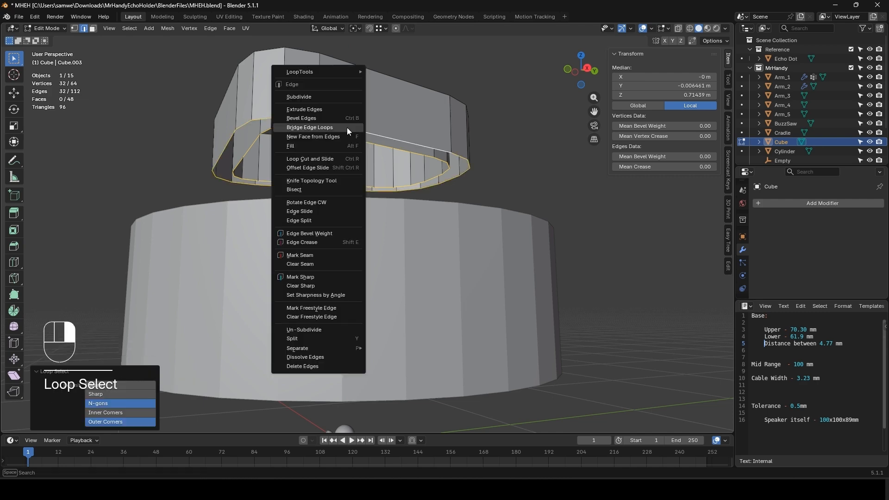
{"action": "left_click", "coordinate": [346, 127]}
{"action": "middle_click_drag", "start_coordinate": [347, 127], "coordinate": [335, 208]}
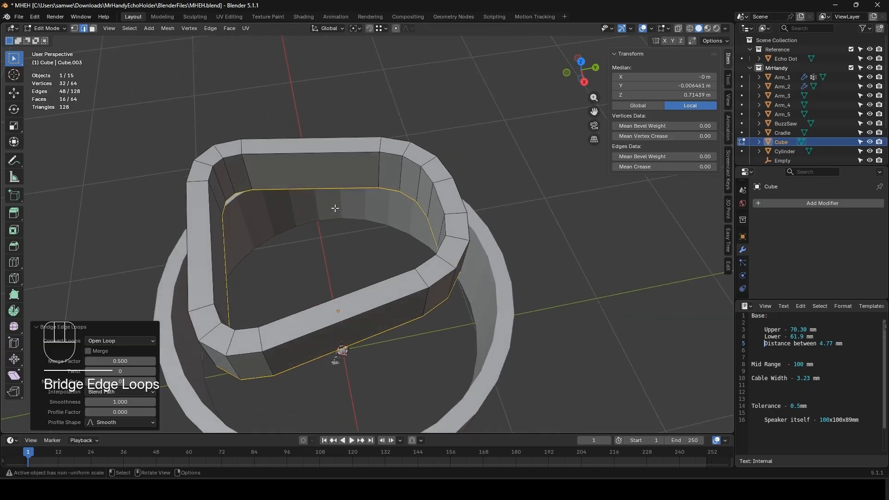
- Lower the finished rounded band along Z so it sits inside the hollow ring
{"action": "key", "text": "Tab"}
{"action": "scroll", "coordinate": [335, 209], "scroll_direction": "down", "scroll_amount": 5}
{"action": "middle_click_drag", "start_coordinate": [318, 277], "coordinate": [395, 271]}
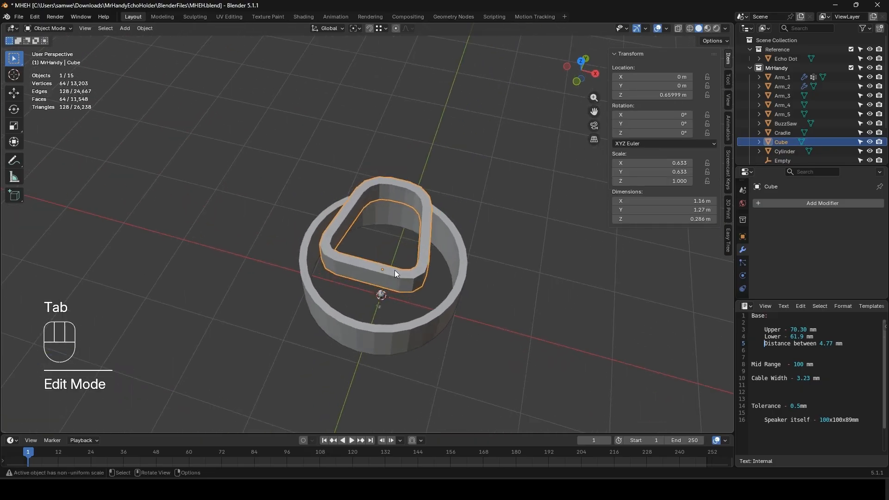
{"action": "key", "text": "g"}
{"action": "key", "text": "z"}
{"action": "left_click", "coordinate": [398, 301]}
{"action": "middle_click_drag", "start_coordinate": [398, 301], "coordinate": [318, 254]}
- Raise the band's top face loop along Z to a local height of about 1.49 m so it protrudes above the ring
{"action": "key", "text": "Tab"}
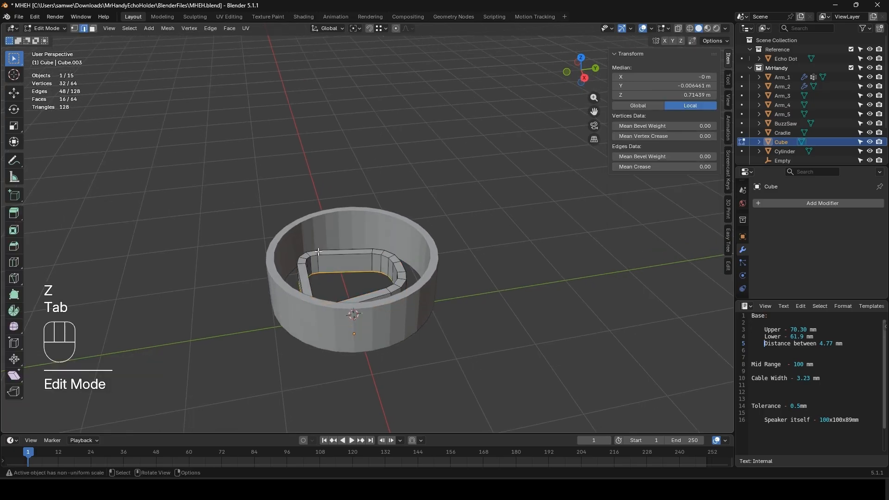
{"action": "key", "text": "3"}
{"action": "left_click", "coordinate": [319, 252], "text": "alt"}
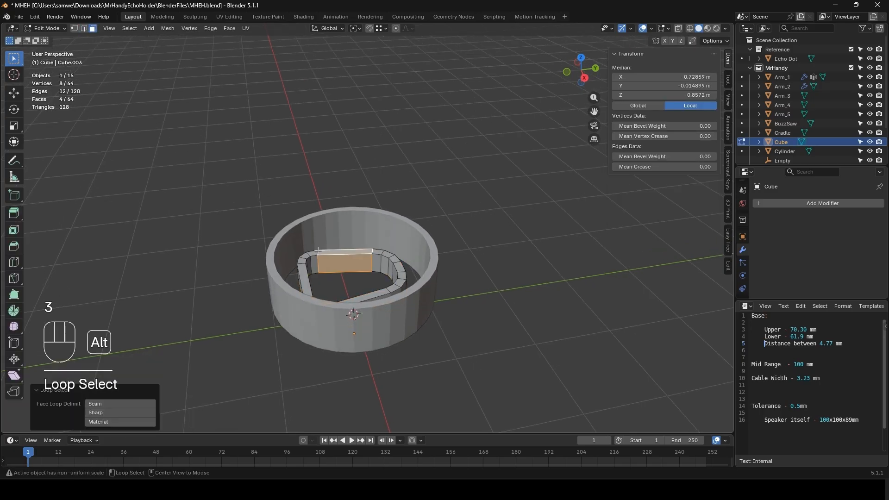
{"action": "left_click", "coordinate": [314, 252], "text": "alt"}
{"action": "key", "text": "g"}
{"action": "key", "text": "z"}
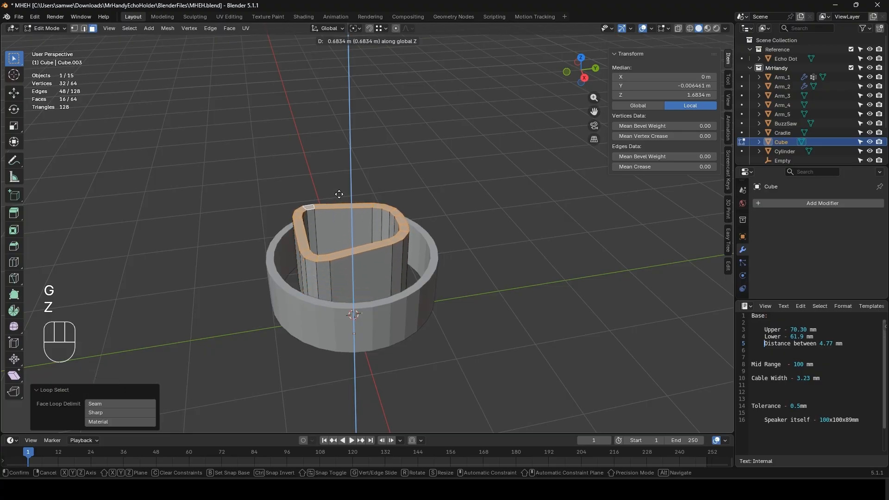
{"action": "left_click", "coordinate": [333, 206]}
{"action": "middle_click_drag", "start_coordinate": [334, 207], "coordinate": [341, 267]}
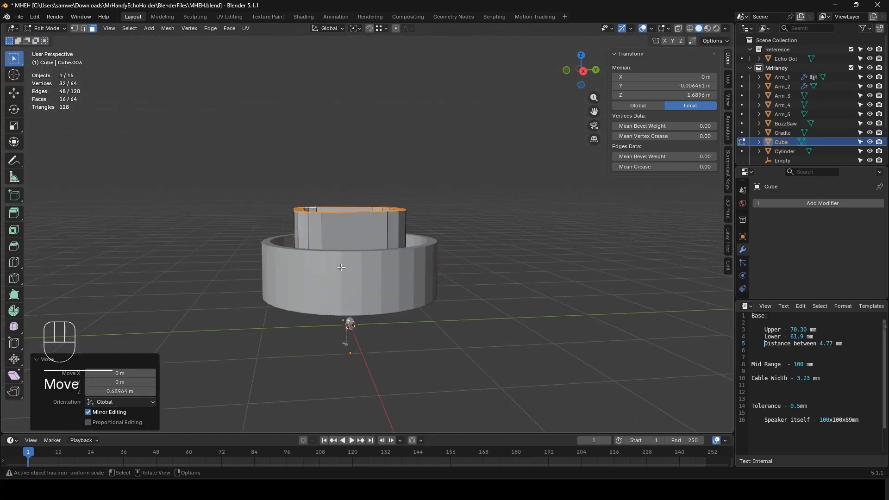
{"action": "key", "text": "g"}
{"action": "key", "text": "z"}
{"action": "left_click", "coordinate": [341, 285]}
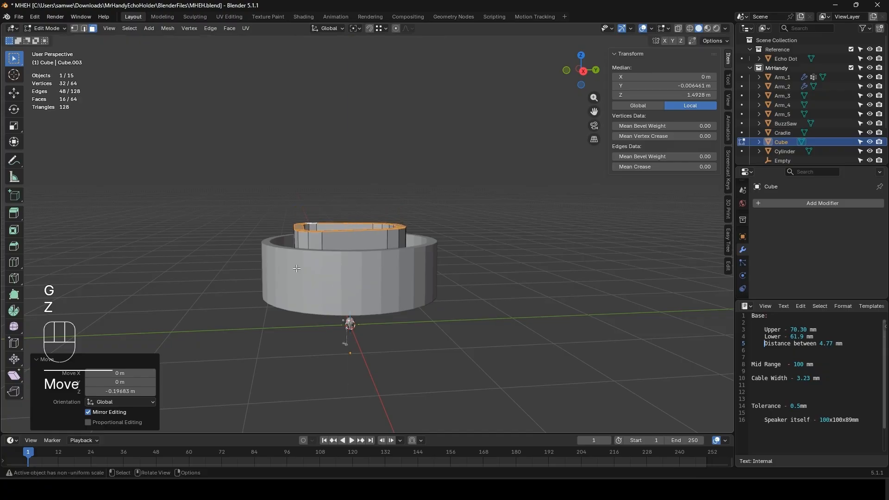
- Check the MrHandyCollage.png reference and join the rounded band and the ring into one object
{"action": "key", "text": "alt+Tab"}
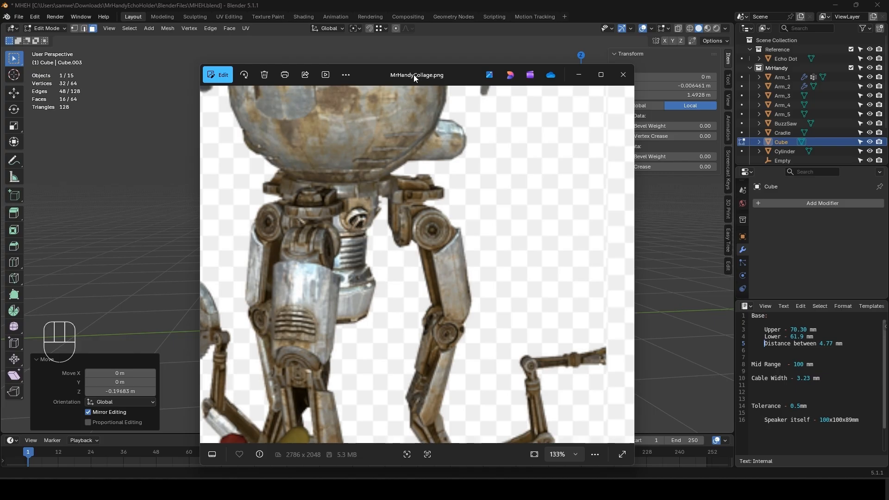
{"action": "key", "text": "alt+Tab"}
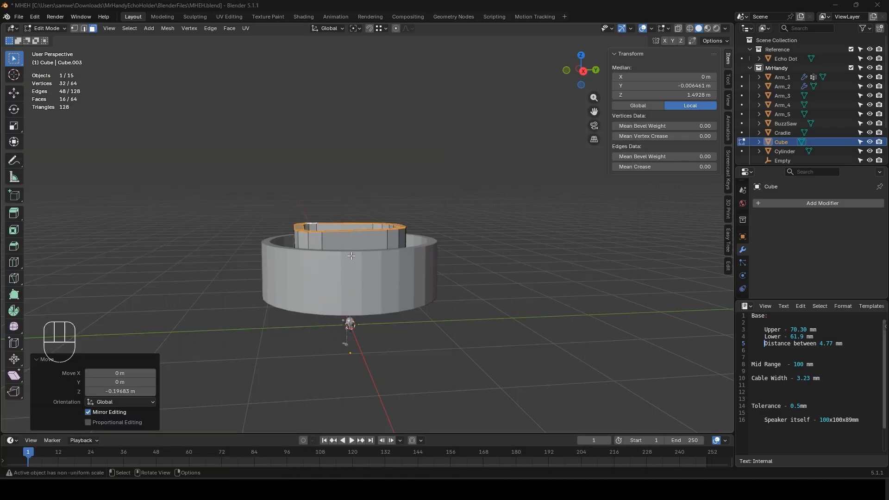
{"action": "left_click", "coordinate": [351, 256]}
{"action": "key", "text": "Tab"}
{"action": "left_click", "coordinate": [382, 277], "text": "shift"}
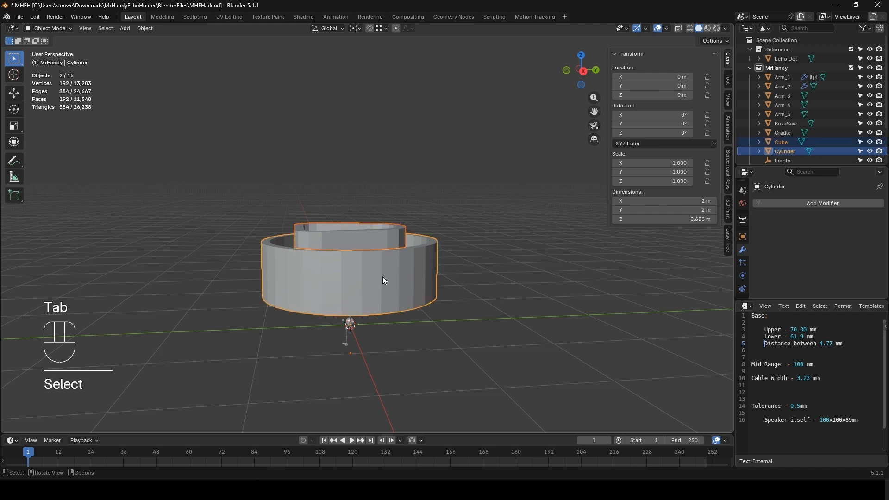
{"action": "key", "text": "ctrl+j"}
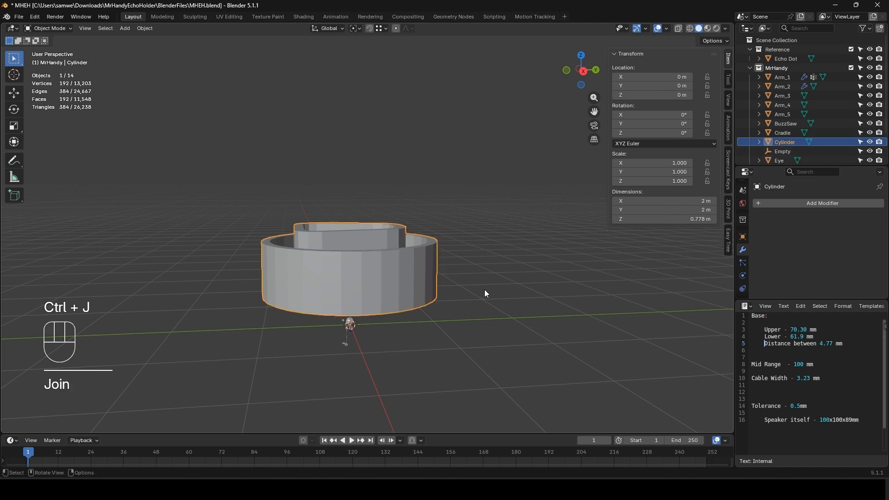
- Scale the joined detail part uniformly down to about 0.036 to approach the robot's size
{"action": "key", "text": "s"}
{"action": "left_click", "coordinate": [354, 324]}
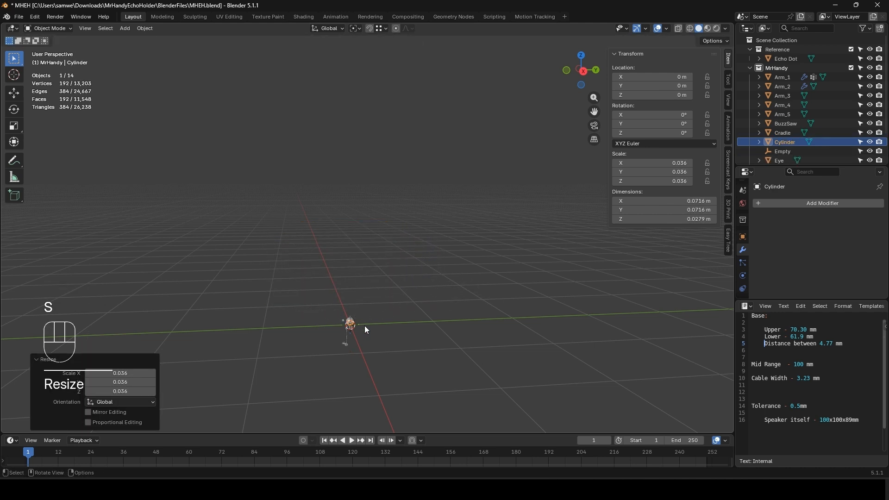
{"action": "key", "text": "KP_Decimal"}
{"action": "mouse_move", "coordinate": [389, 285]}
{"action": "middle_mouse_down"}
{"action": "mouse_move", "coordinate": [388, 299]}
{"action": "mouse_move", "coordinate": [389, 287]}
{"action": "middle_mouse_up"}
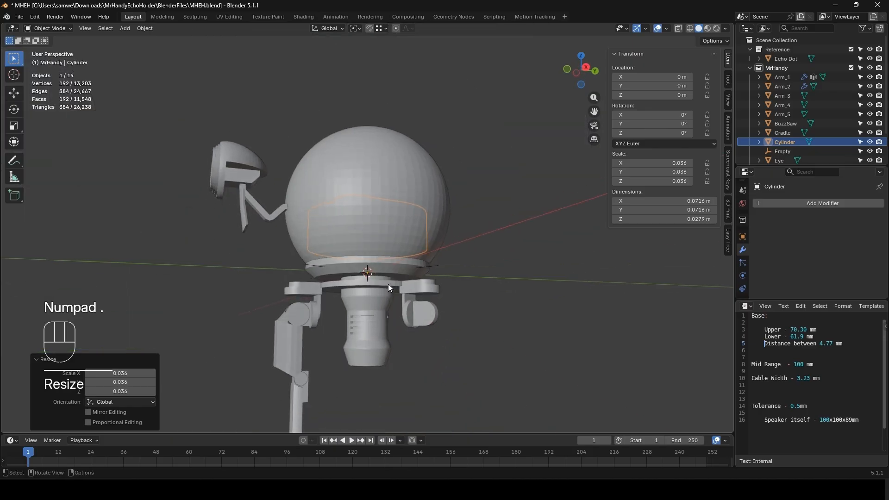
- Move the detail part below and in front of the robot's body, to about X 0.055, Y -0.024, Z -0.053 m
{"action": "key", "text": "g"}
{"action": "key", "text": "z"}
{"action": "left_click", "coordinate": [366, 354]}
{"action": "middle_click_drag", "start_coordinate": [367, 355], "coordinate": [399, 333]}
{"action": "key", "text": "g"}
{"action": "left_click", "coordinate": [397, 411]}
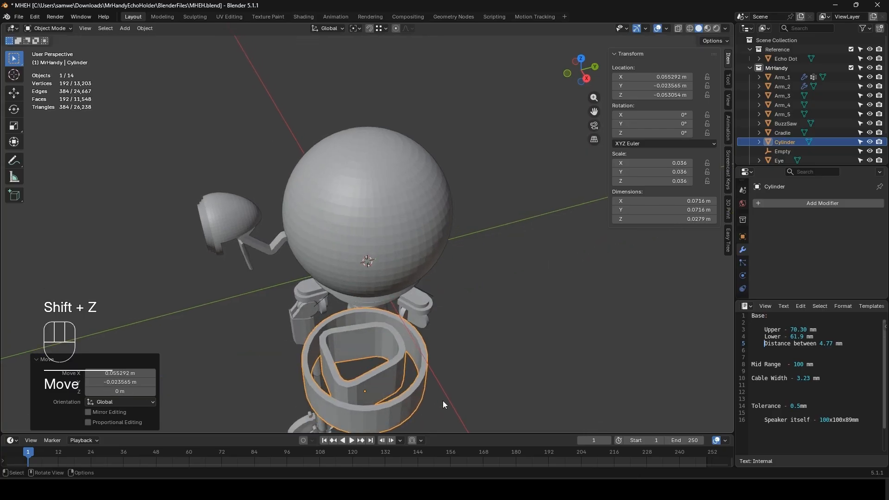
- Try rotating the detail part 65° about the global Z axis
{"action": "key", "text": "r"}
{"action": "key", "text": "z"}
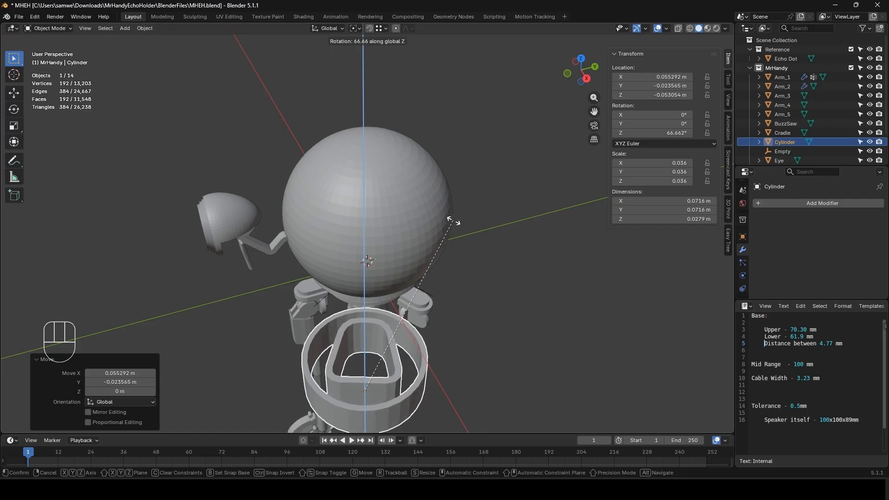
{"action": "key", "text": "KP_6"}
{"action": "key", "text": "KP_5"}
{"action": "key", "text": "Return"}
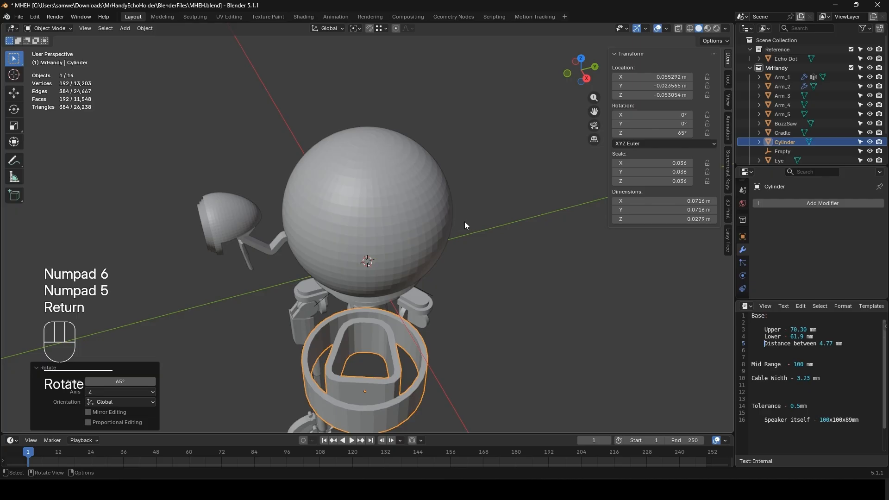
{"action": "middle_click_drag", "start_coordinate": [465, 222], "coordinate": [422, 340]}
{"action": "key", "text": "ctrl+z"}
- Rotate the detail part about 135° around global X and about 43.3° around global Z
{"action": "key", "text": "r"}
{"action": "key", "text": "x"}
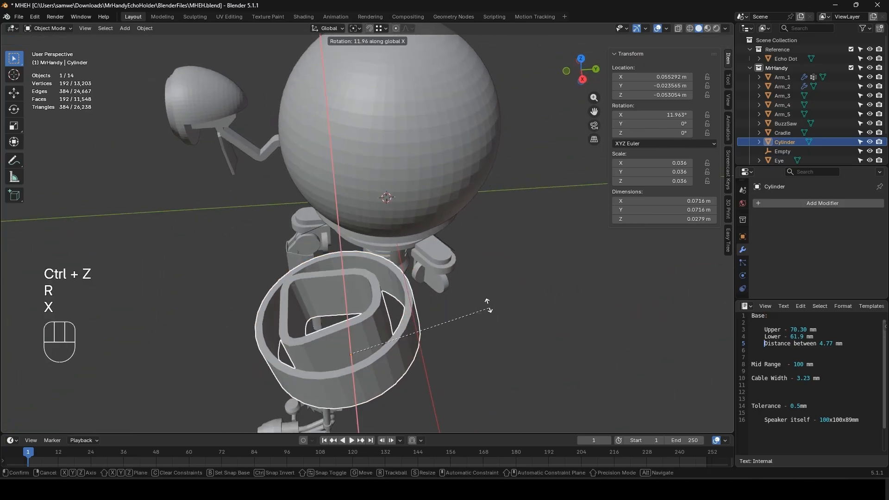
{"action": "left_click", "coordinate": [271, 290]}
{"action": "middle_click_drag", "start_coordinate": [305, 307], "coordinate": [443, 331]}
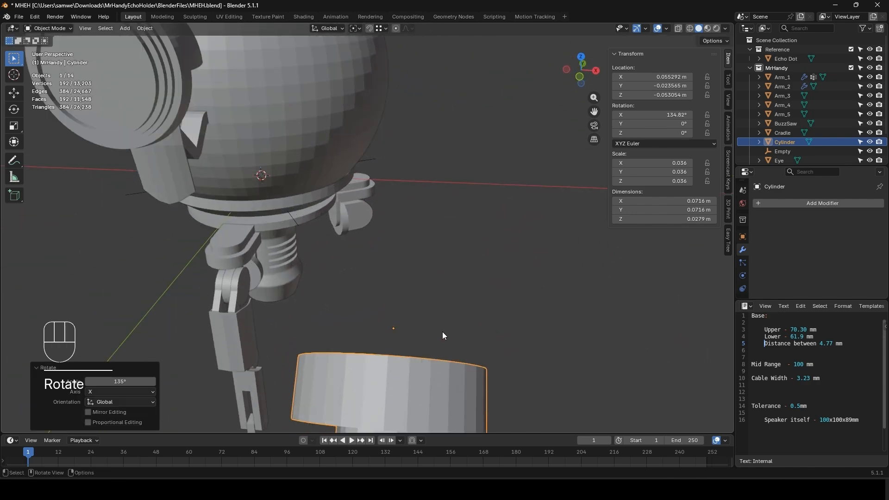
{"action": "key", "text": "r"}
{"action": "key", "text": "z"}
{"action": "left_click", "coordinate": [504, 263]}
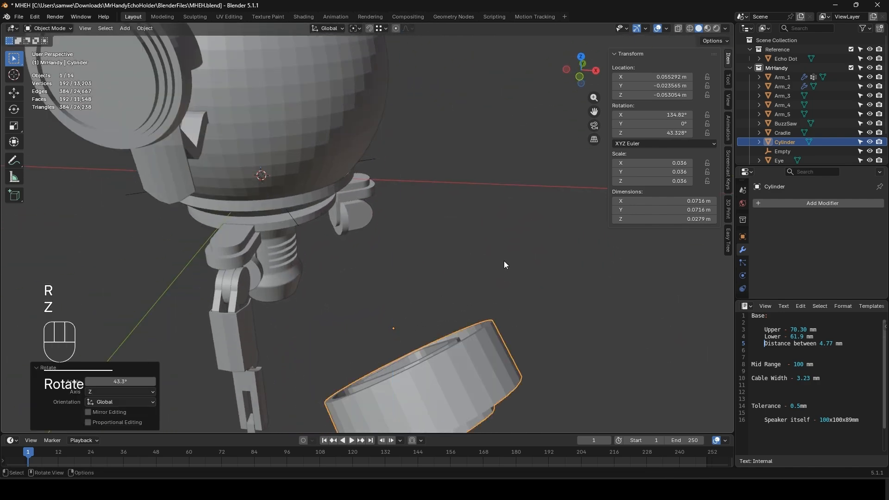
- Move the detail part horizontally under the robot's body, to about X -0.023, Y 0.039 m
{"action": "key", "text": "g"}
{"action": "key", "text": "shift+z"}
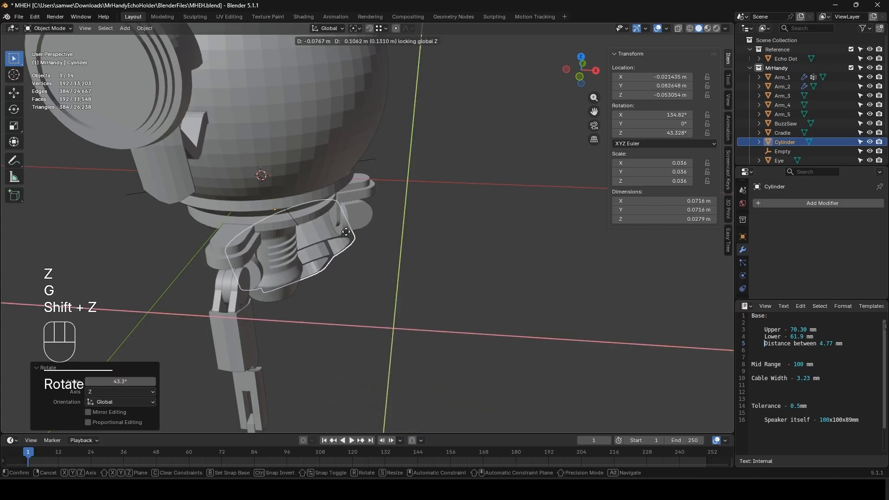
{"action": "left_click", "coordinate": [319, 253]}
{"action": "middle_click_drag", "start_coordinate": [320, 253], "coordinate": [361, 335]}
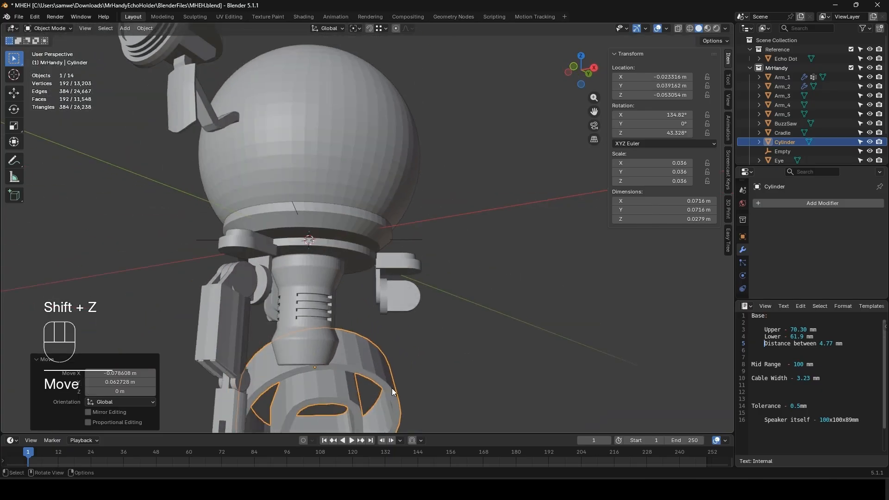
{"action": "middle_click_drag", "start_coordinate": [391, 388], "coordinate": [448, 400]}
- Shrink the detail part to a scale of about 0.013 and raise it about 0.053 m along Z
{"action": "key", "text": "s"}
{"action": "left_click", "coordinate": [369, 360]}
{"action": "key", "text": "g"}
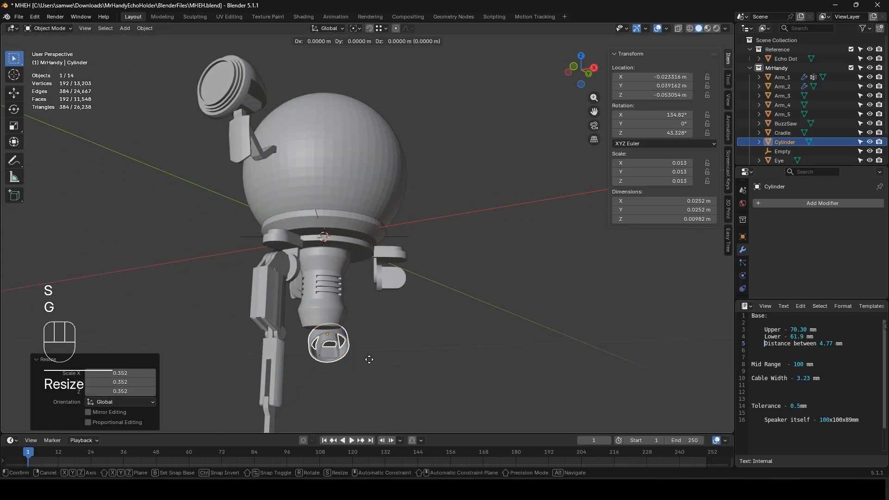
{"action": "key", "text": "z"}
{"action": "left_click", "coordinate": [380, 313]}
- Shift the detail part horizontally toward the central thruster and lower it about 0.011 m along Z
{"action": "key", "text": "g"}
{"action": "key", "text": "shift"}
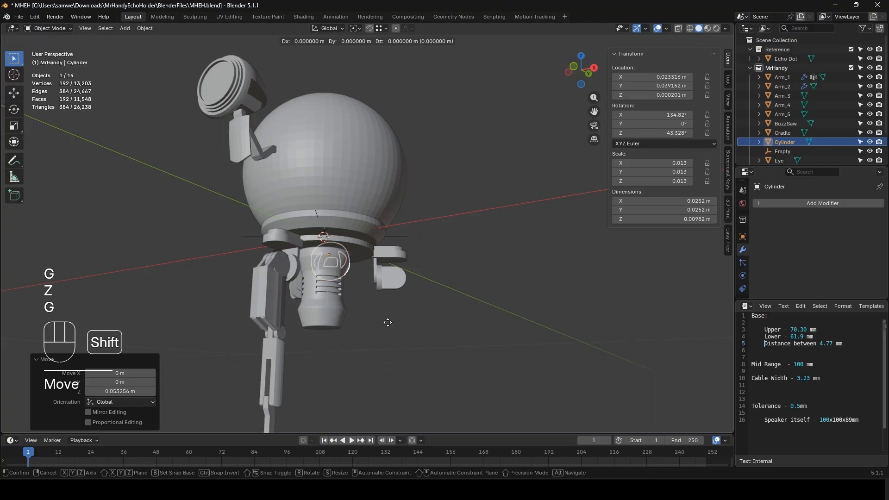
{"action": "key", "text": "shift+z"}
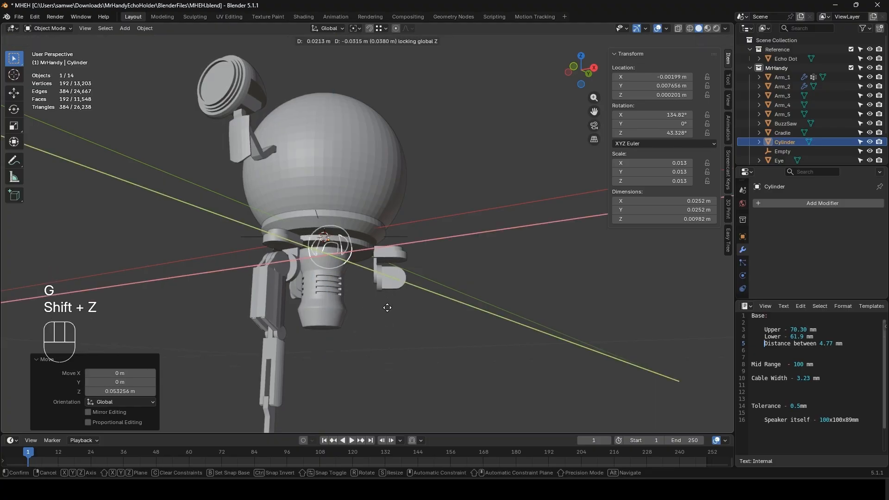
{"action": "left_click", "coordinate": [387, 308]}
{"action": "key", "text": "g"}
{"action": "key", "text": "z"}
{"action": "left_click", "coordinate": [397, 337]}
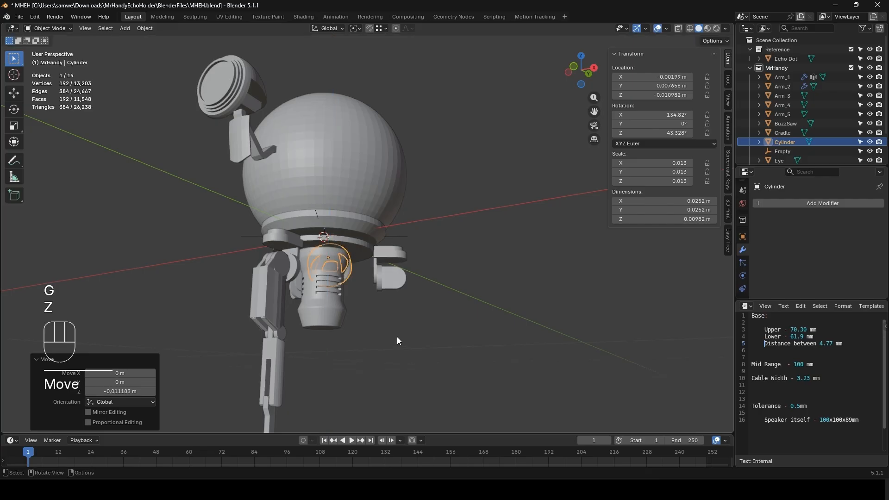
- Scale the detail part down further to about 0.005, making it about 0.011 m wide against the thruster
{"action": "key", "text": "s"}
{"action": "left_click", "coordinate": [360, 306]}
{"action": "scroll", "coordinate": [360, 306], "scroll_direction": "up", "scroll_amount": 4}
{"action": "key", "text": "s"}
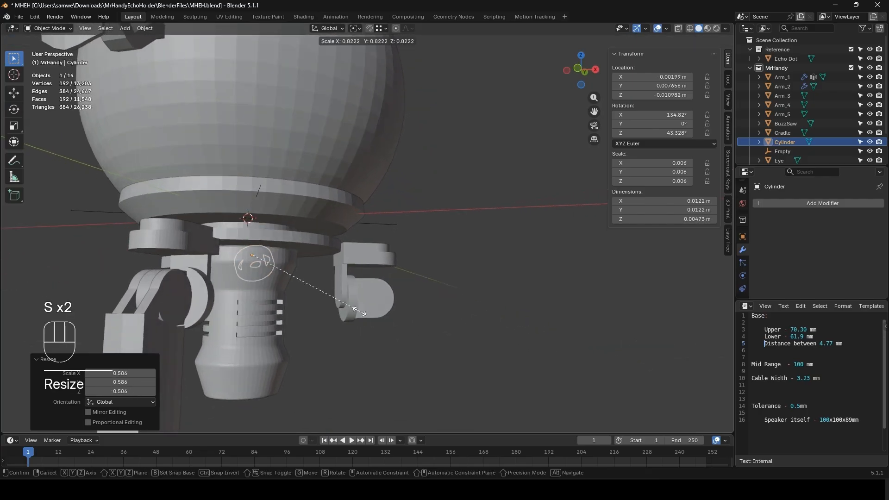
{"action": "left_click", "coordinate": [314, 309]}
- Move the detail part horizontally to about X 0.007, Y -0.008 m and lower it about 0.0054 m along Z
{"action": "key", "text": "g"}
{"action": "key", "text": "shift+z"}
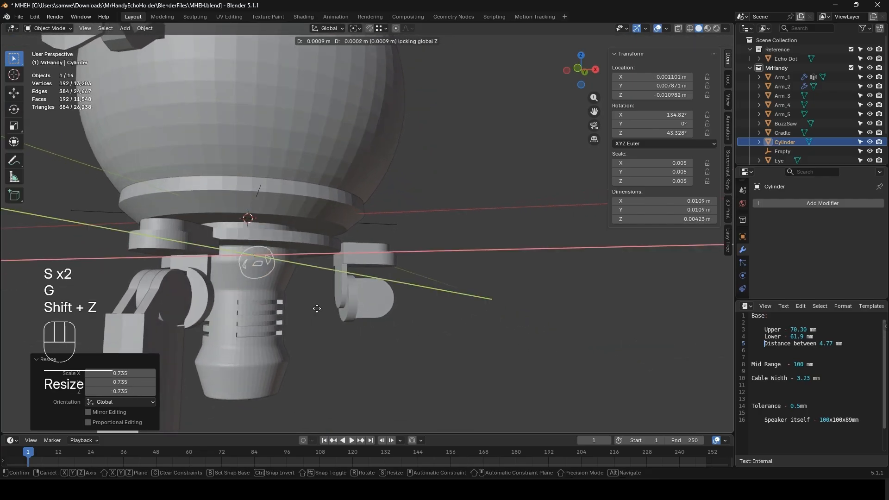
{"action": "left_click", "coordinate": [318, 308]}
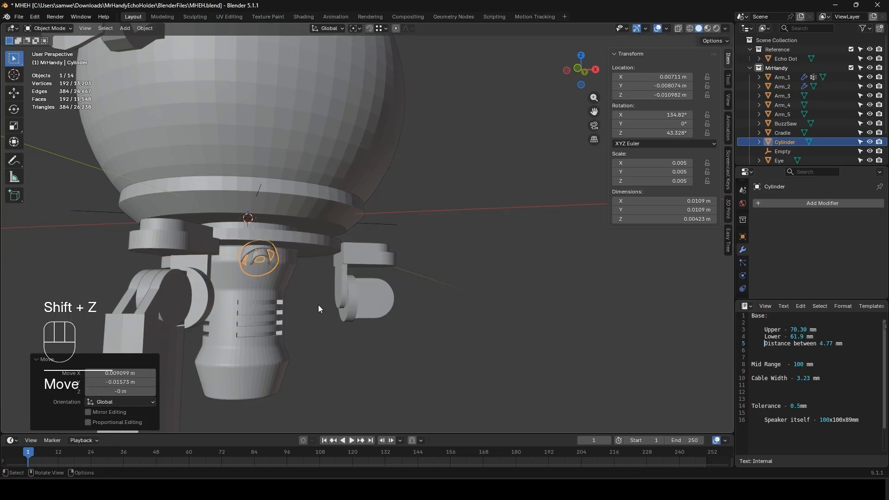
{"action": "key", "text": "g"}
{"action": "key", "text": "z"}
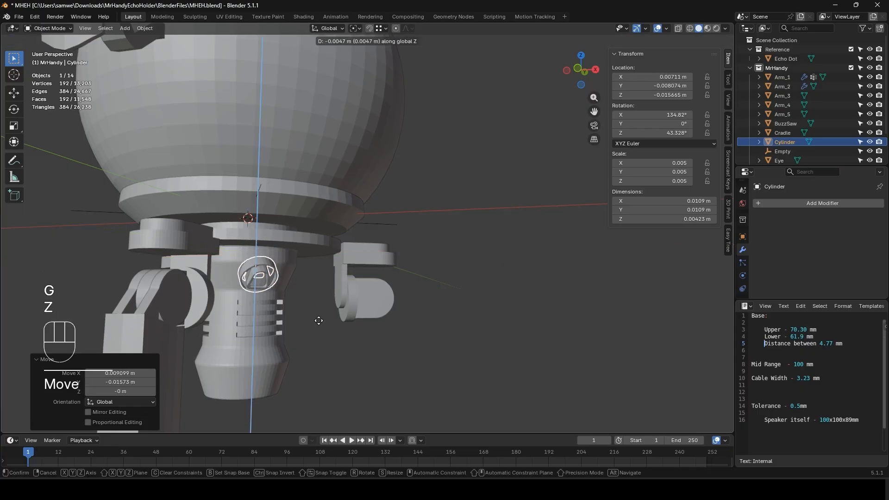
{"action": "left_click", "coordinate": [320, 323]}
- Scale the detail part down to about 0.004, making it about 0.0085 m wide
{"action": "mouse_move", "coordinate": [321, 324]}
{"action": "middle_mouse_down"}
{"action": "mouse_move", "coordinate": [358, 337]}
{"action": "mouse_move", "coordinate": [436, 331]}
{"action": "mouse_move", "coordinate": [310, 323]}
{"action": "middle_mouse_up"}
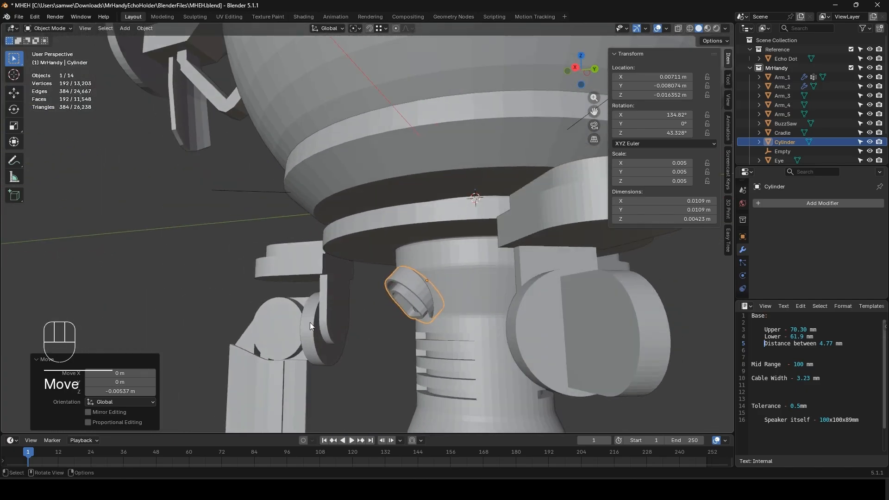
{"action": "scroll", "coordinate": [496, 313], "scroll_direction": "up", "scroll_amount": 3}
{"action": "middle_click_drag", "start_coordinate": [491, 315], "coordinate": [466, 261], "text": "shift"}
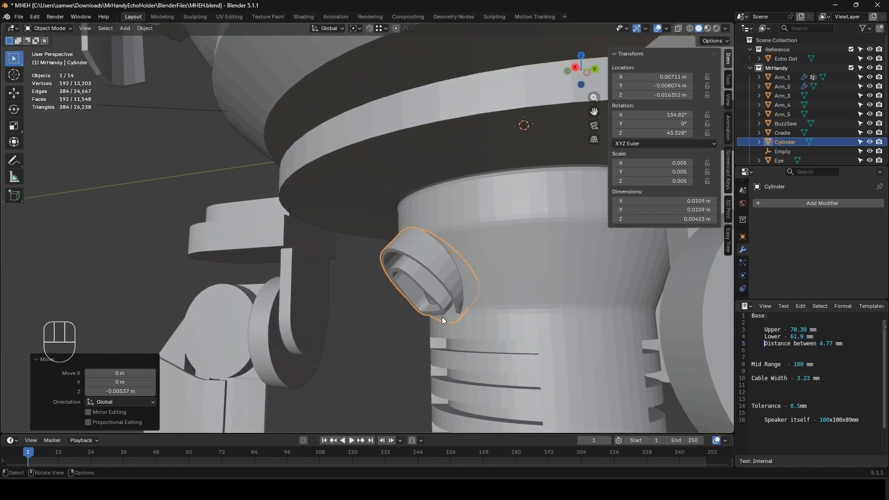
{"action": "middle_click_drag", "start_coordinate": [442, 317], "coordinate": [462, 328]}
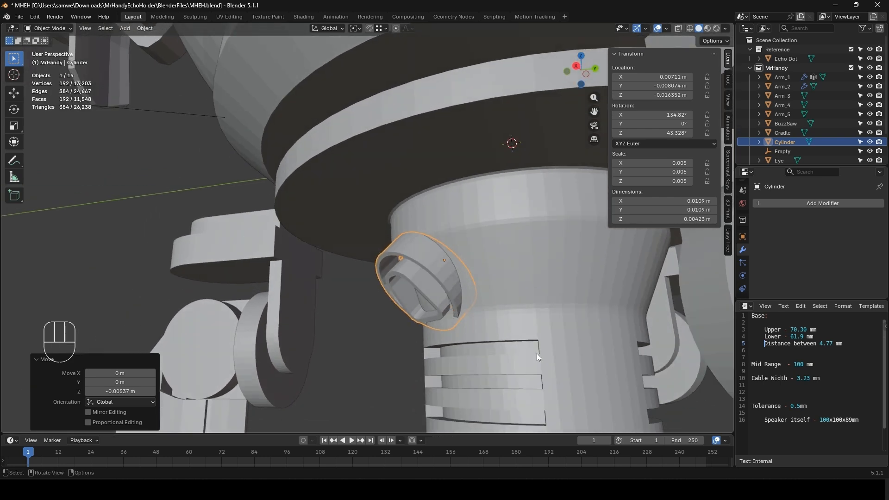
{"action": "key", "text": "s"}
{"action": "left_click", "coordinate": [512, 337]}
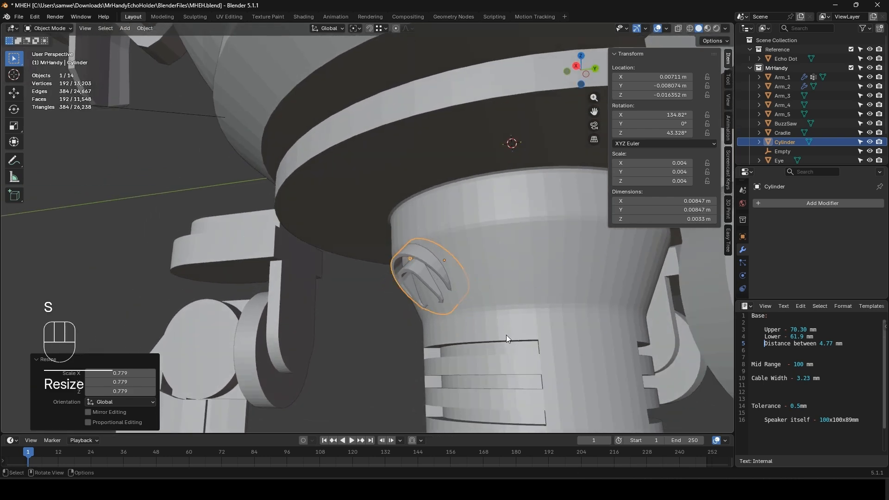
- Shift the detail part horizontally against the thruster's front, to about X 0.011, Y -0.0089 m
{"action": "key", "text": "g"}
{"action": "key", "text": "shift+z"}
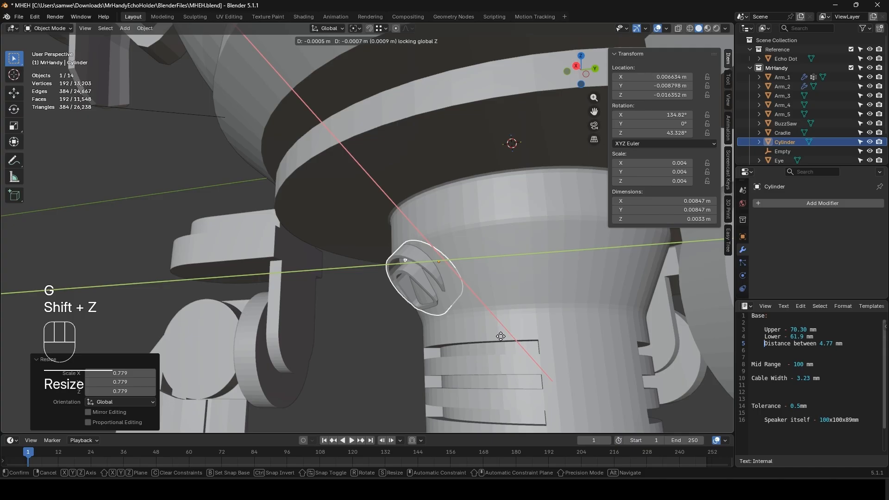
{"action": "left_click", "coordinate": [507, 333]}
{"action": "middle_click_drag", "start_coordinate": [506, 333], "coordinate": [488, 328]}
{"action": "key", "text": "g"}
{"action": "key", "text": "shift+z"}
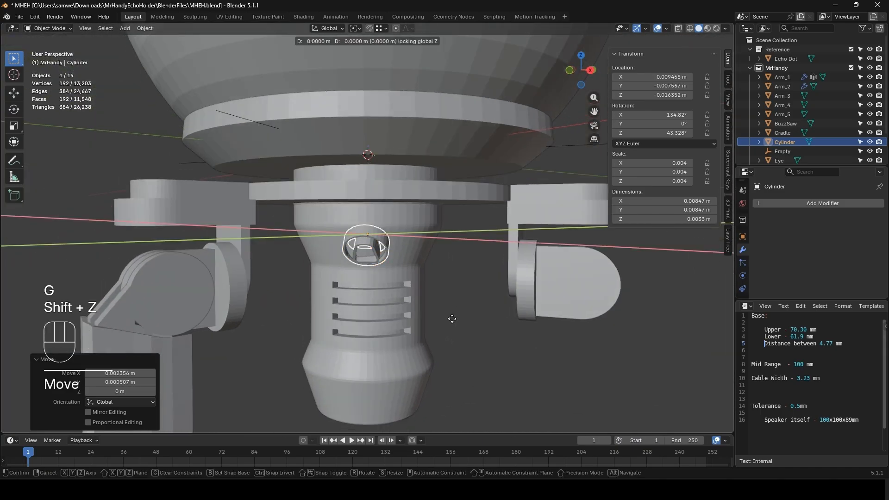
{"action": "left_click", "coordinate": [452, 319]}
- Rotate the detail part about 7.4° around the global Z axis to face outward from the thruster
{"action": "scroll", "coordinate": [461, 324], "scroll_direction": "up", "scroll_amount": 4}
{"action": "middle_click_drag", "start_coordinate": [460, 324], "coordinate": [433, 324]}
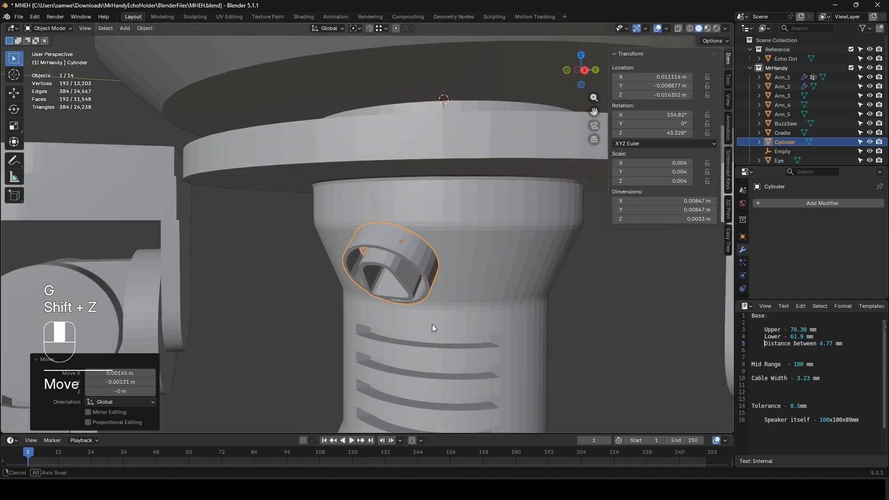
{"action": "key", "text": "r"}
{"action": "key", "text": "z"}
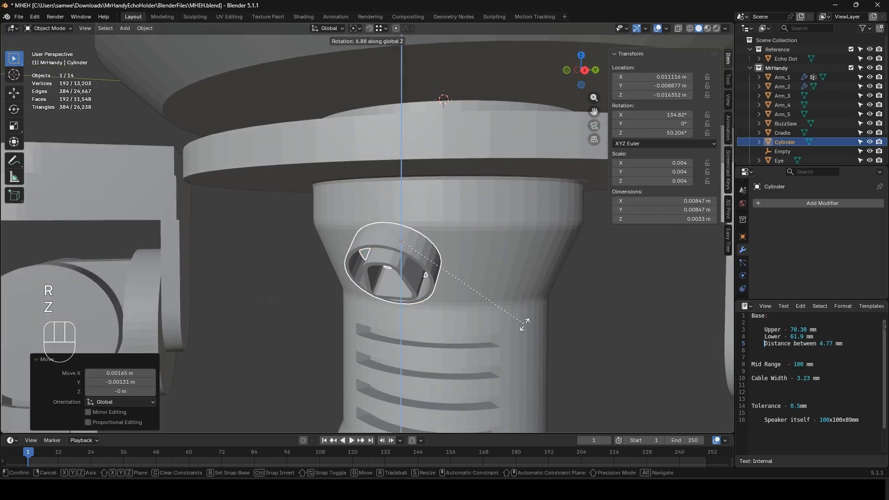
{"action": "left_click", "coordinate": [526, 323]}
- Shift the detail part horizontally to about X 0.0104, Y -0.0084 m and lower it about 0.0007 m along Z
{"action": "key", "text": "g"}
{"action": "key", "text": "shift+z"}
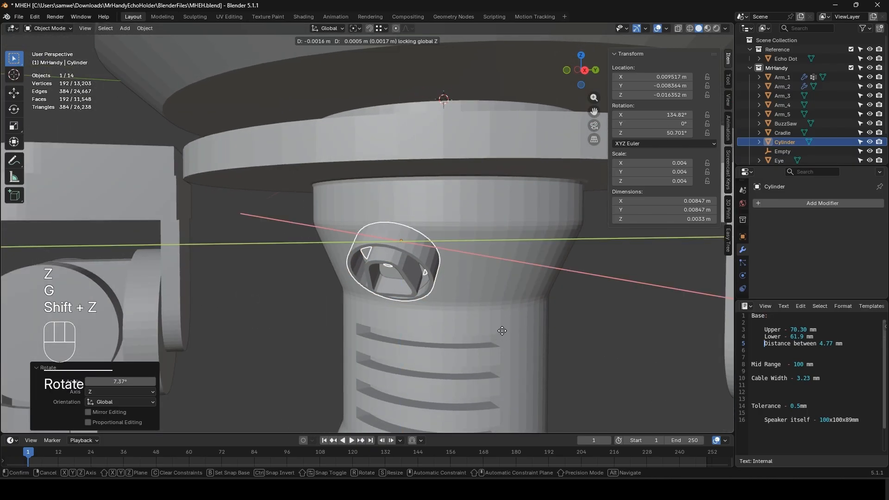
{"action": "key", "text": "shift"}
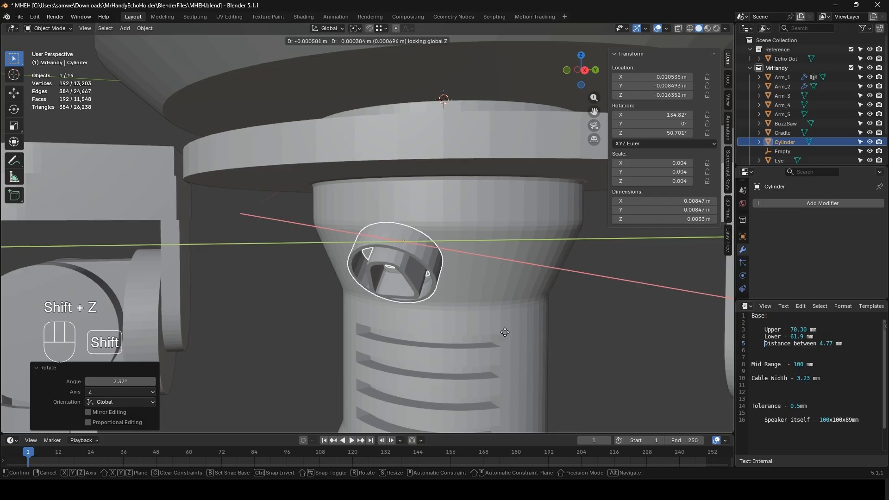
{"action": "left_click", "coordinate": [480, 335]}
{"action": "middle_click_drag", "start_coordinate": [480, 336], "coordinate": [399, 341]}
{"action": "key", "text": "g"}
{"action": "key", "text": "z"}
{"action": "left_click", "coordinate": [400, 298]}
- Push the detail part horizontally into the thruster, to about X 0.009, Y -0.0087 m, and deselect it
{"action": "key", "text": "g"}
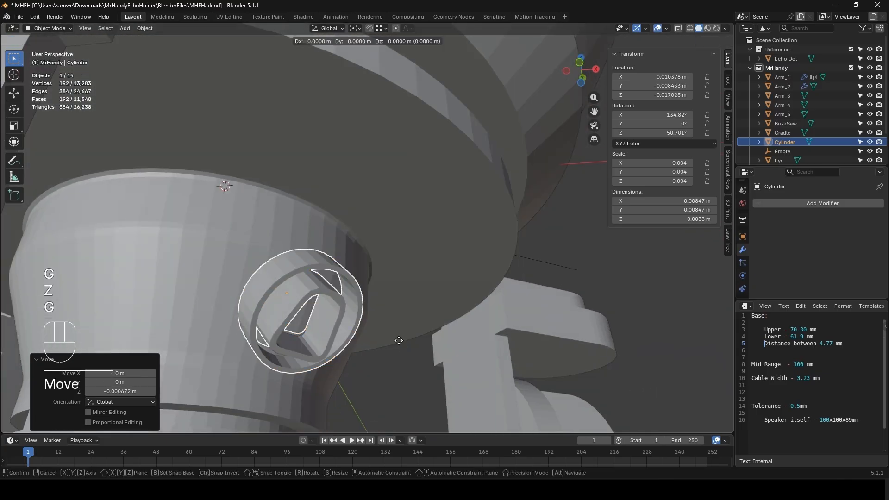
{"action": "key", "text": "shift+z"}
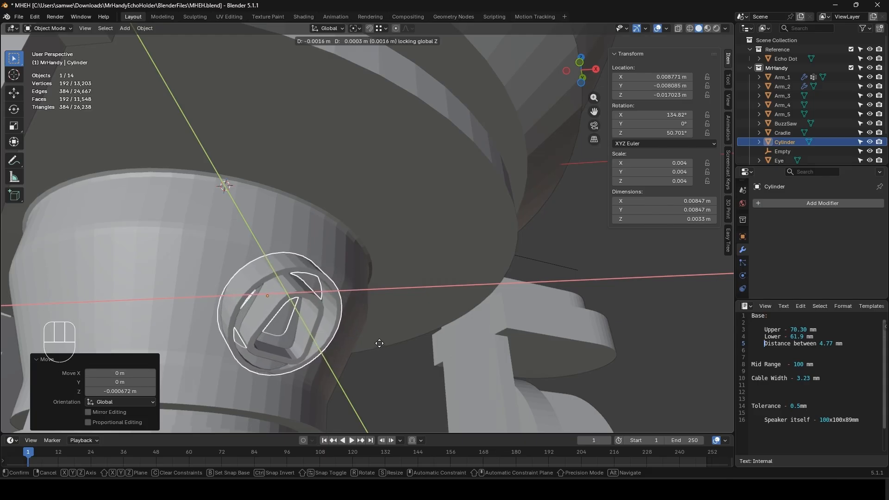
{"action": "left_click", "coordinate": [379, 342]}
{"action": "middle_click_drag", "start_coordinate": [380, 341], "coordinate": [290, 376]}
{"action": "scroll", "coordinate": [466, 319], "scroll_direction": "down", "scroll_amount": 6}
{"action": "left_click", "coordinate": [465, 319]}
{"action": "scroll", "coordinate": [371, 329], "scroll_direction": "down", "scroll_amount": 3}
- Select the detail part's rear face loops and move them inward along local Z, making the part about 0.00625 m deep
{"action": "middle_click_drag", "start_coordinate": [370, 329], "coordinate": [335, 294]}
{"action": "scroll", "coordinate": [392, 276], "scroll_direction": "down", "scroll_amount": 2}
{"action": "scroll", "coordinate": [384, 276], "scroll_direction": "up", "scroll_amount": 12}
{"action": "left_click", "coordinate": [199, 274]}
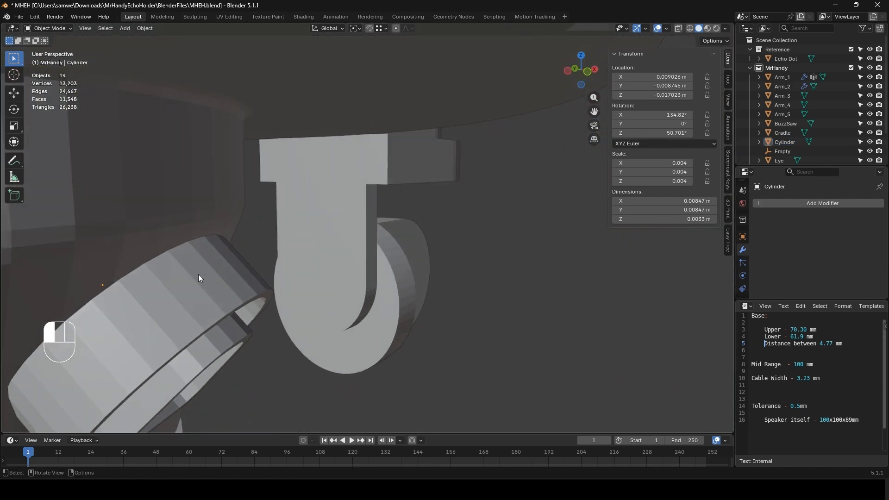
{"action": "key", "text": "Tab"}
{"action": "middle_click_drag", "start_coordinate": [199, 275], "coordinate": [313, 283]}
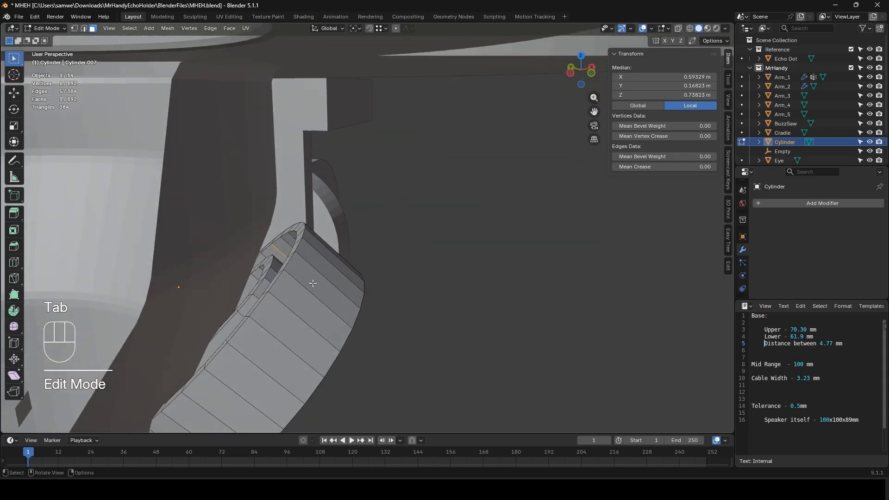
{"action": "left_click", "coordinate": [264, 271], "text": "alt+shift"}
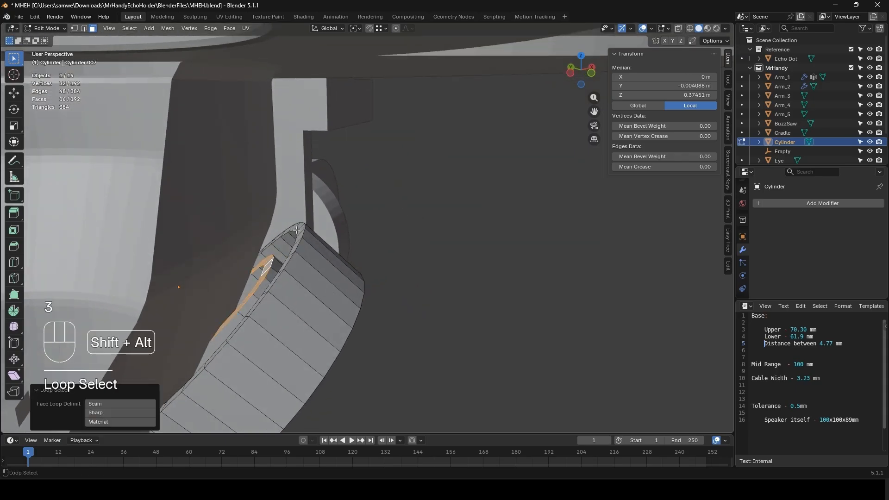
{"action": "left_click", "coordinate": [300, 230], "text": "alt+shift"}
{"action": "middle_click_drag", "start_coordinate": [299, 229], "coordinate": [405, 386]}
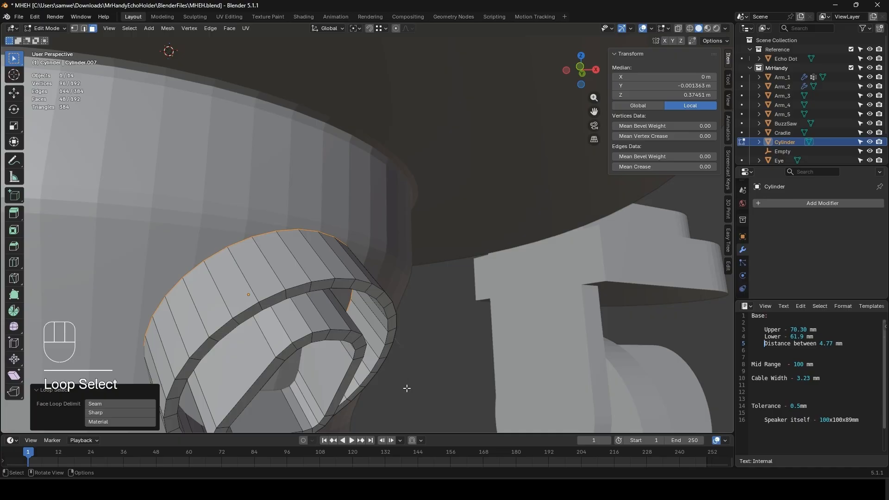
{"action": "key", "text": "g"}
{"action": "key", "text": "z"}
{"action": "key", "text": "z"}
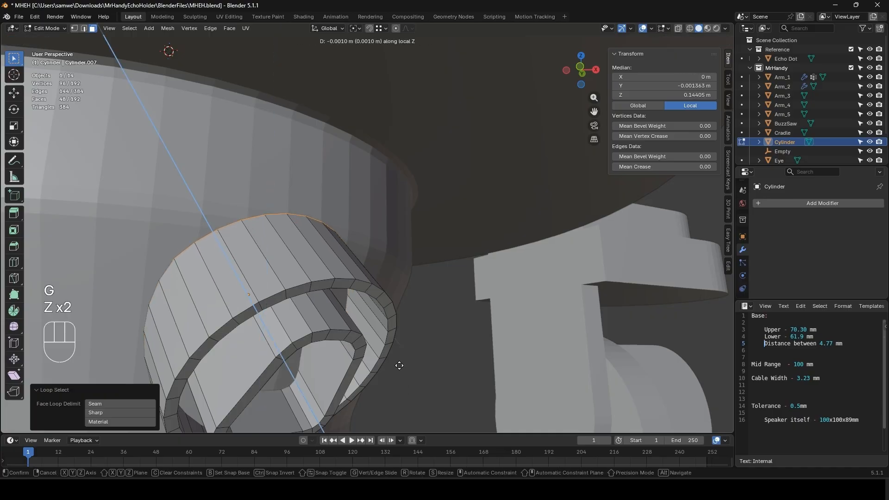
{"action": "left_click", "coordinate": [380, 331]}
{"action": "key", "text": "Tab"}
{"action": "middle_click_drag", "start_coordinate": [380, 331], "coordinate": [374, 309]}
{"action": "left_click", "coordinate": [448, 329]}
- Scale the detail part by about 0.826 in its local X and Y only, making it about 0.007 m wide
{"action": "scroll", "coordinate": [366, 248], "scroll_direction": "up", "scroll_amount": 5}
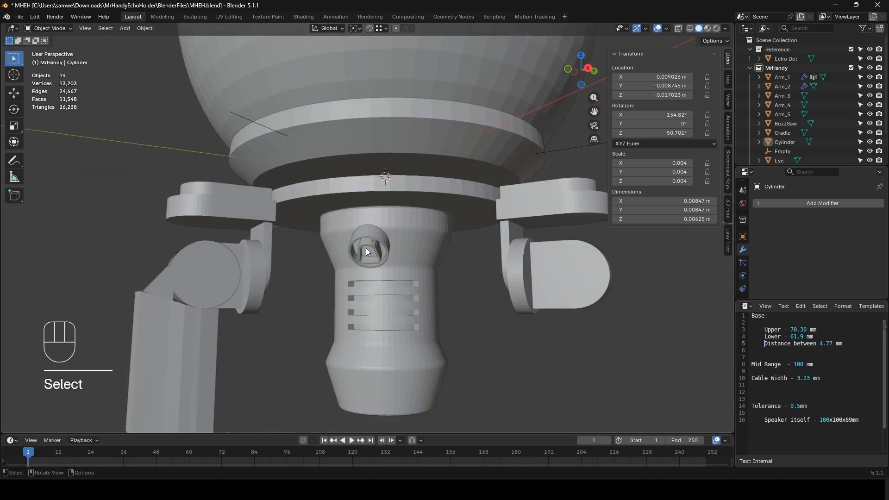
{"action": "left_click", "coordinate": [382, 243]}
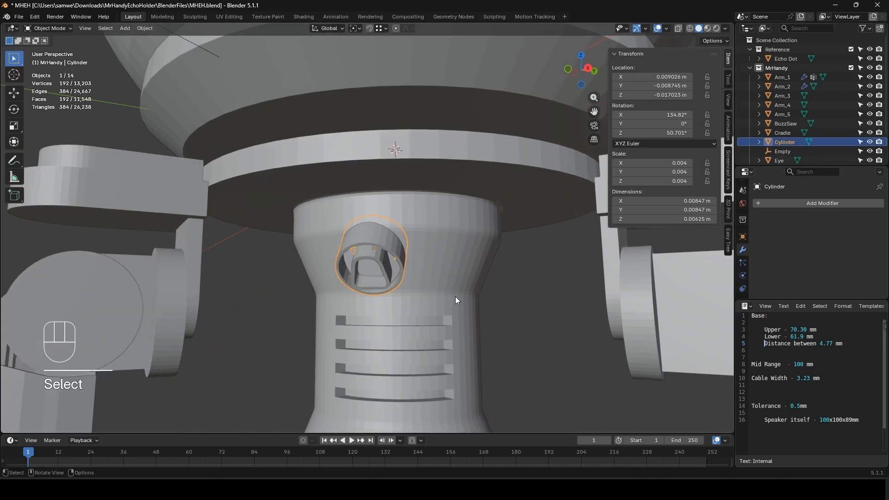
{"action": "key", "text": "s"}
{"action": "key", "text": "shift+z"}
{"action": "key", "text": "shift+z"}
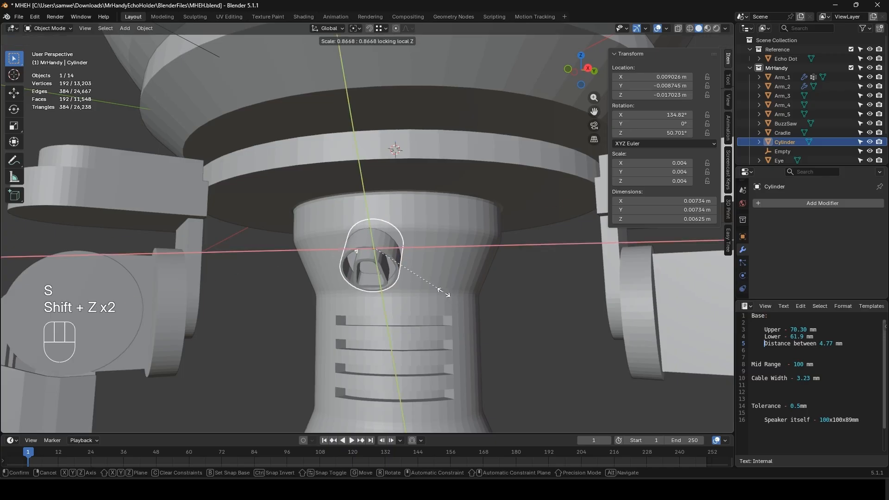
{"action": "left_click", "coordinate": [440, 291]}
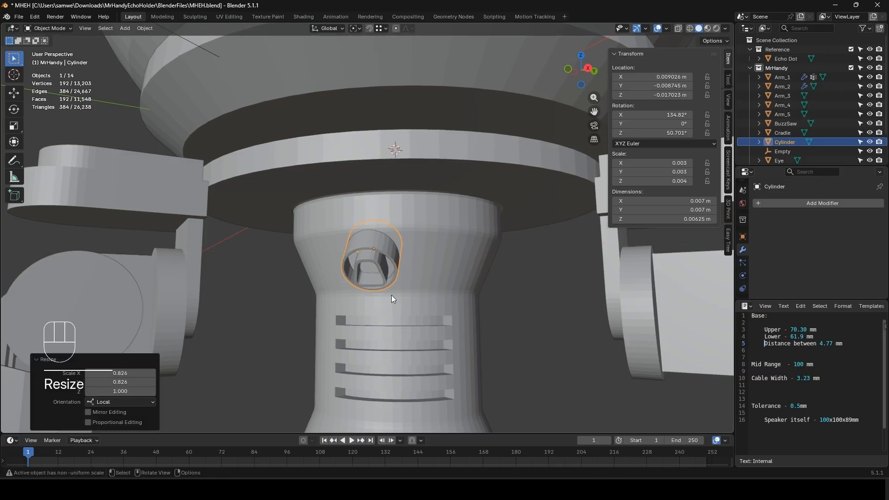
{"action": "scroll", "coordinate": [392, 296], "scroll_direction": "down", "scroll_amount": 3}
{"action": "left_click", "coordinate": [497, 310]}
- Switch to the MrHandyCollage.png reference image and examine the round detail on the thruster
{"action": "key", "text": "alt+Tab"}
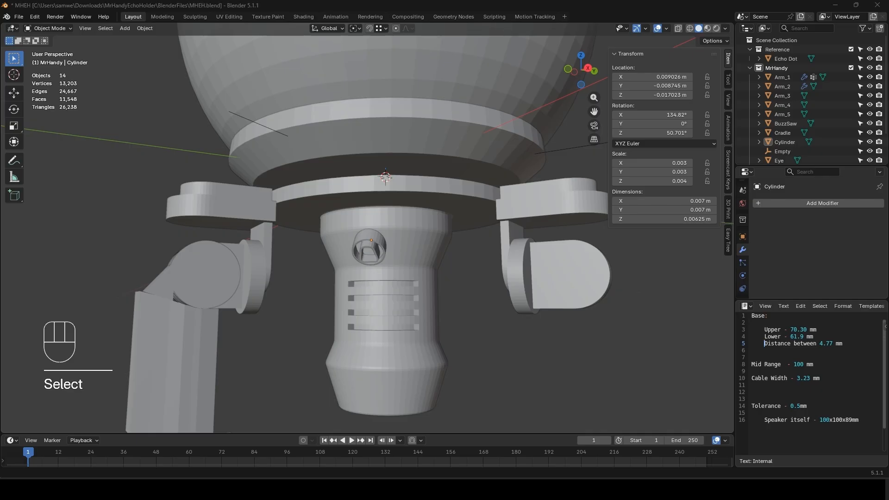
{"action": "left_click_drag", "start_coordinate": [416, 155], "coordinate": [597, 95]}
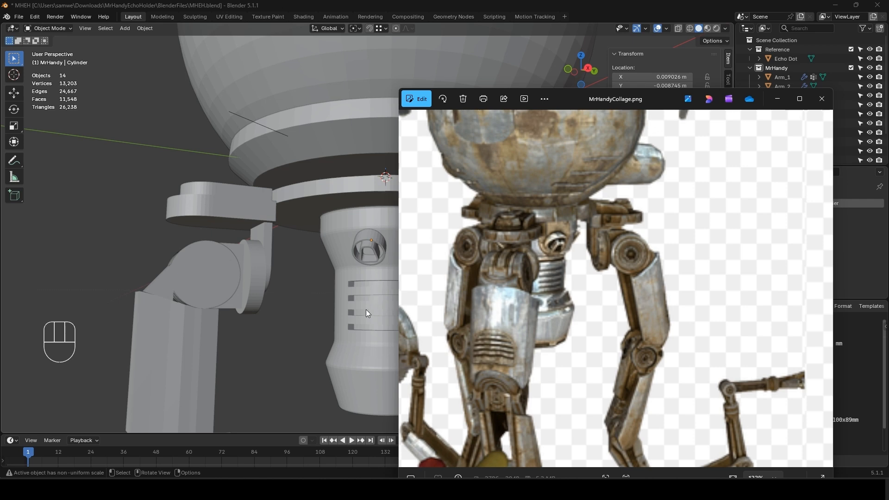
{"action": "key", "text": "alt+Tab"}
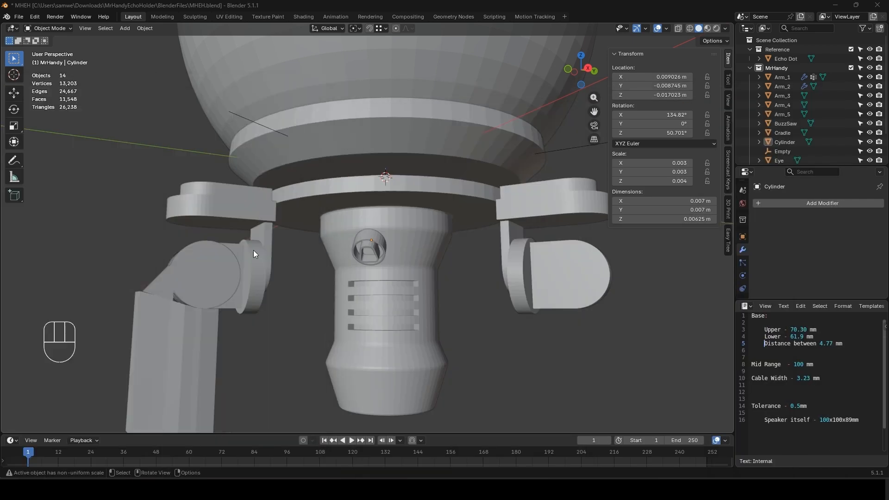
- Add an Array modifier to the detail part with the Transform shape, using the Empty as its transform object
{"action": "left_click", "coordinate": [363, 239]}
{"action": "left_click", "coordinate": [797, 204]}
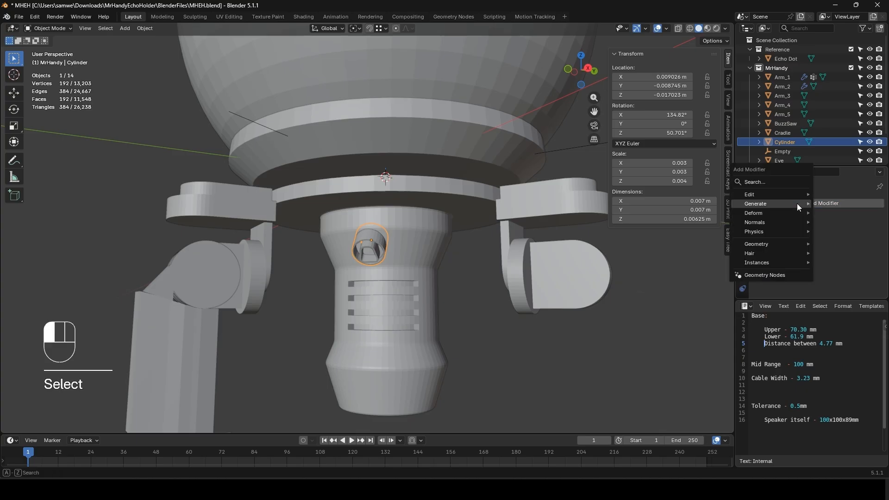
{"action": "mouse_move", "coordinate": [797, 204]}
{"action": "left_click", "coordinate": [674, 204]}
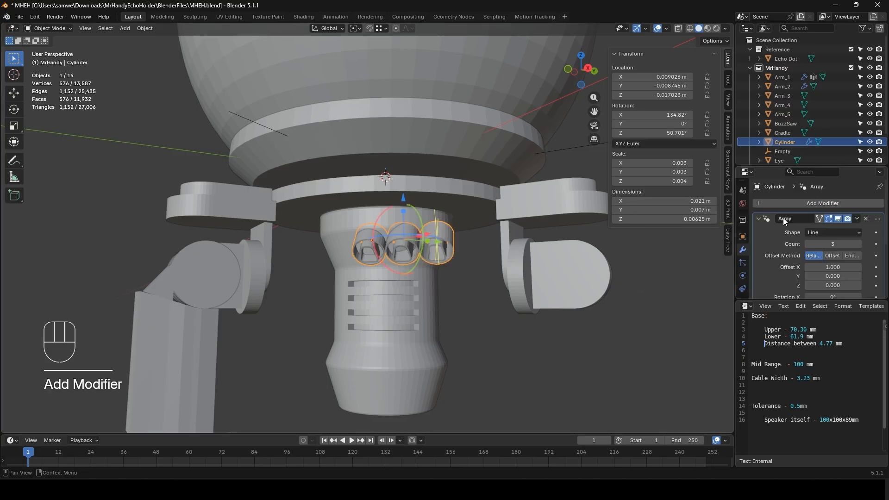
{"action": "left_click", "coordinate": [834, 234]}
{"action": "left_click", "coordinate": [826, 276]}
{"action": "left_click", "coordinate": [847, 255]}
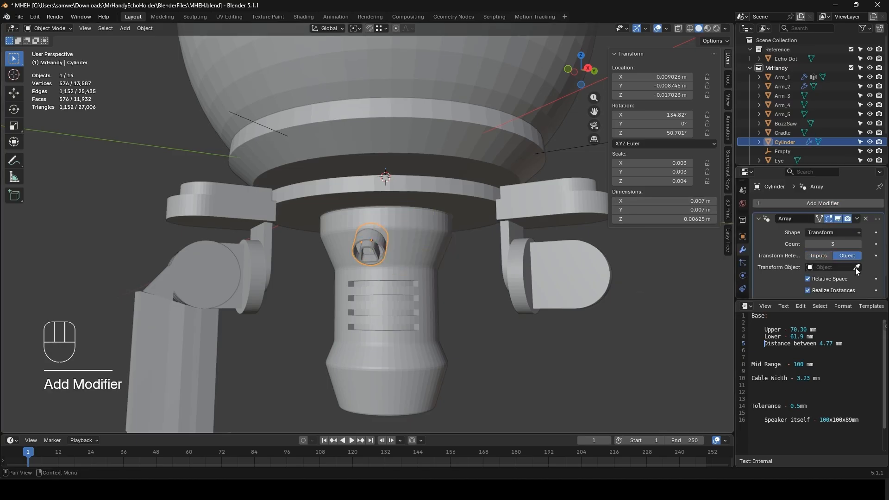
{"action": "left_click", "coordinate": [857, 268]}
{"action": "left_click", "coordinate": [556, 148]}
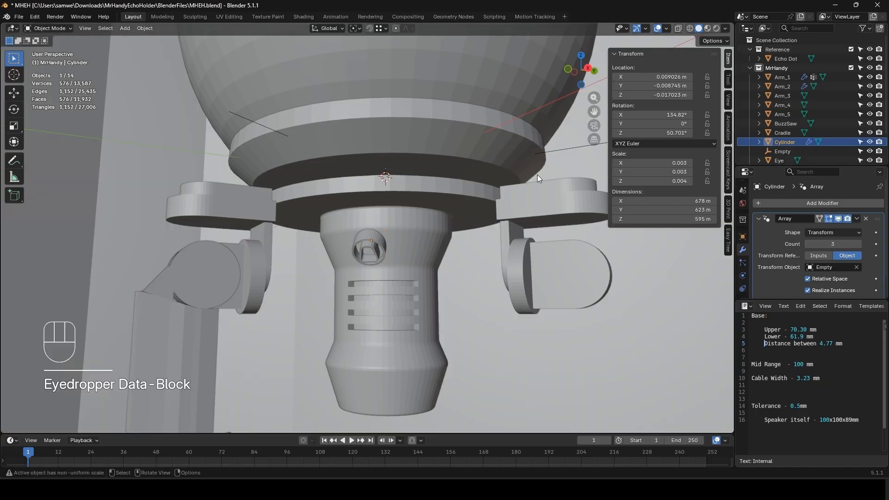
- Apply the detail part's rotation, scale and location so the array repeats it correctly around the thruster
{"action": "scroll", "coordinate": [537, 174], "scroll_direction": "down", "scroll_amount": 4}
{"action": "key", "text": "ctrl+a"}
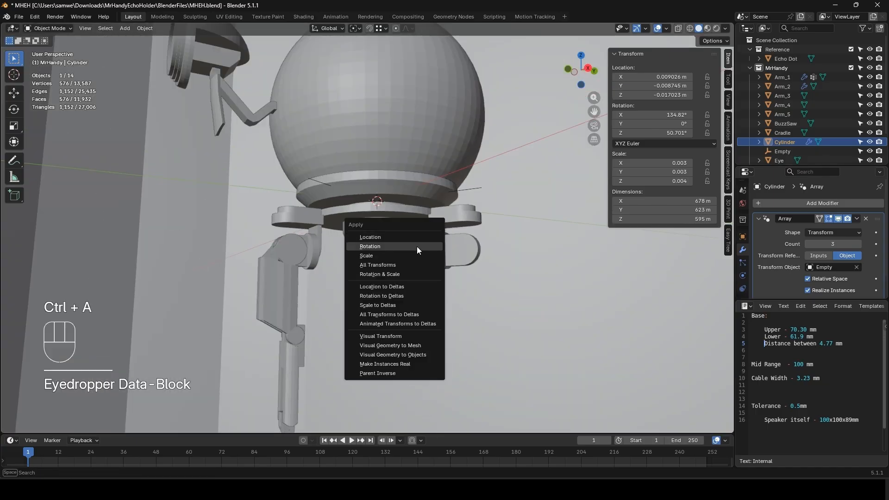
{"action": "left_click", "coordinate": [416, 247]}
{"action": "key", "text": "ctrl+a"}
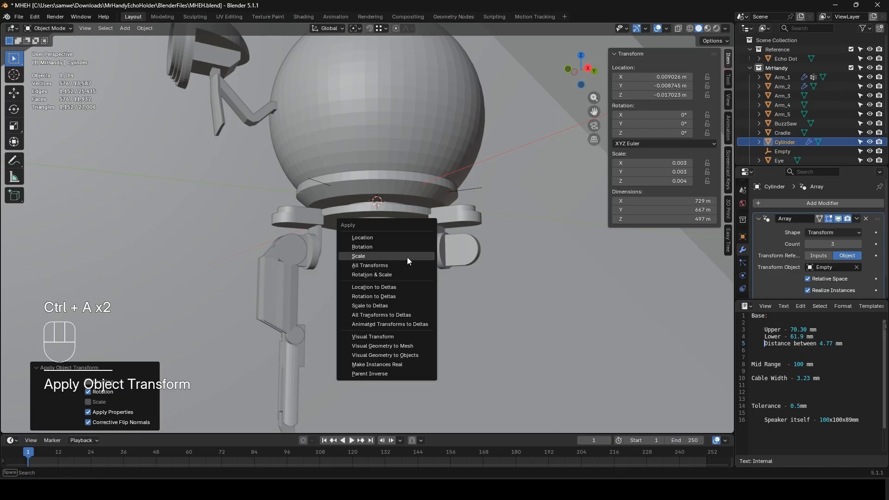
{"action": "left_click", "coordinate": [407, 257]}
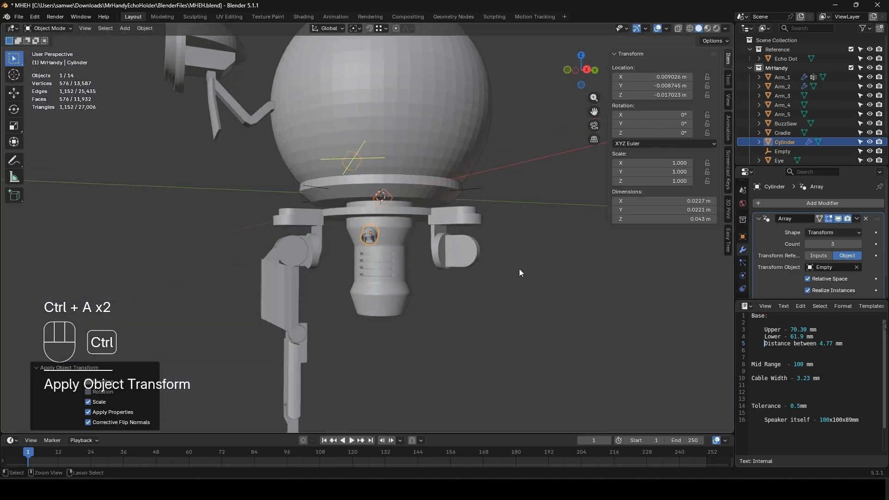
{"action": "key", "text": "ctrl+a"}
{"action": "left_click", "coordinate": [493, 251]}
{"action": "middle_click_drag", "start_coordinate": [494, 251], "coordinate": [510, 286]}
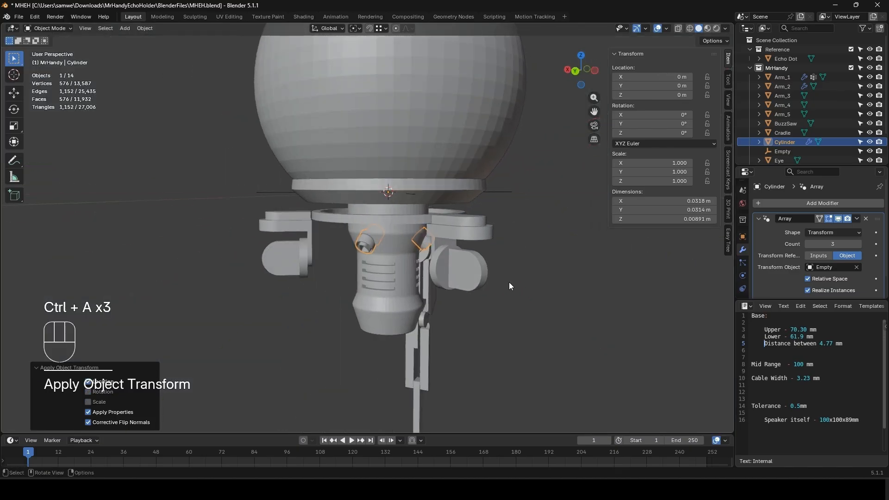
- Check the arrayed detail around the central thruster and save the file
{"action": "left_click", "coordinate": [510, 286]}
{"action": "scroll", "coordinate": [509, 286], "scroll_direction": "down", "scroll_amount": 5}
{"action": "middle_click_drag", "start_coordinate": [396, 277], "coordinate": [525, 286]}
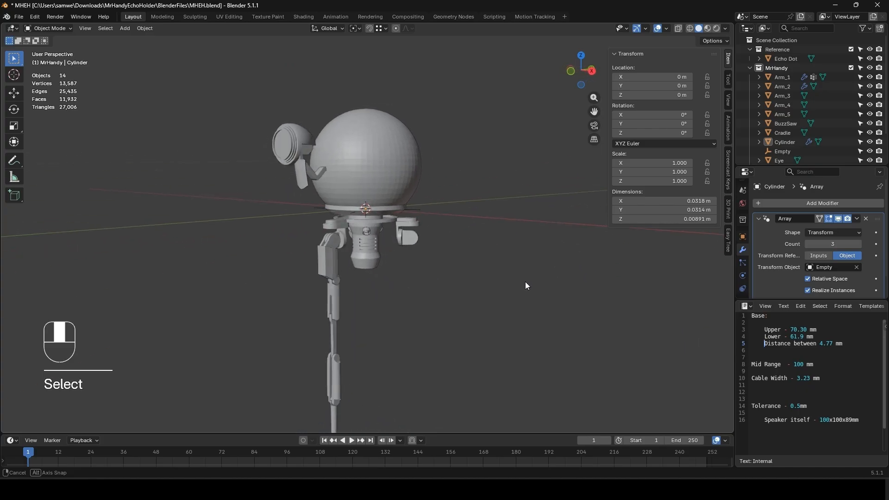
{"action": "scroll", "coordinate": [487, 277], "scroll_direction": "up", "scroll_amount": 4}
{"action": "mouse_move", "coordinate": [437, 271]}
{"action": "middle_mouse_down"}
{"action": "mouse_move", "coordinate": [334, 277]}
{"action": "mouse_move", "coordinate": [424, 279]}
{"action": "middle_mouse_up"}
{"action": "key", "text": "ctrl+s"}
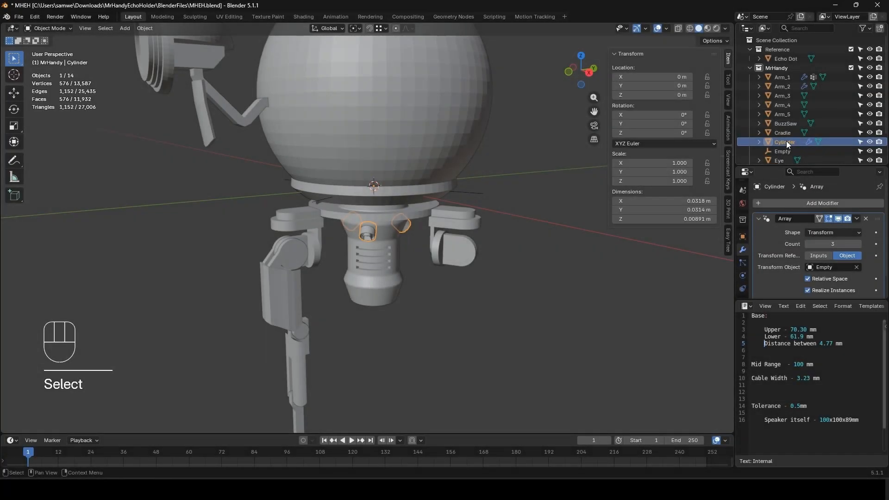
- Rename the Cylinder object to Exhaust
{"action": "double_click", "coordinate": [786, 141]}
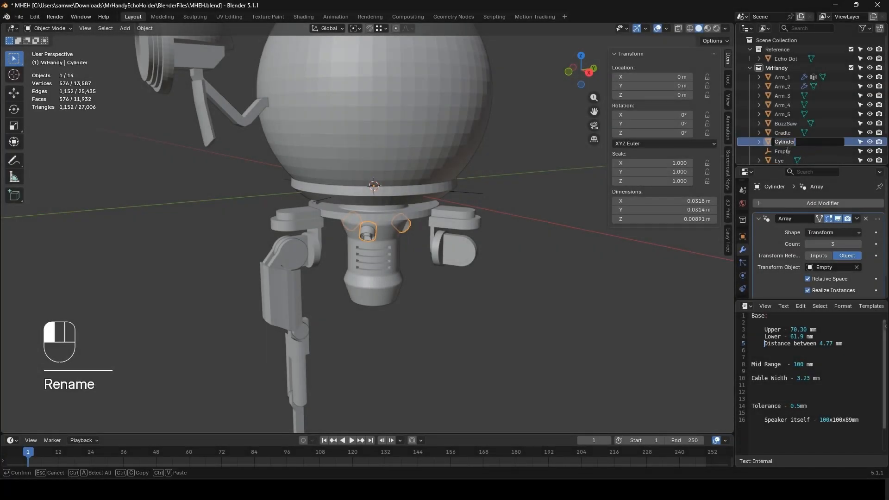
{"action": "type", "text": "Exhaust"}
{"action": "key", "text": "Return"}
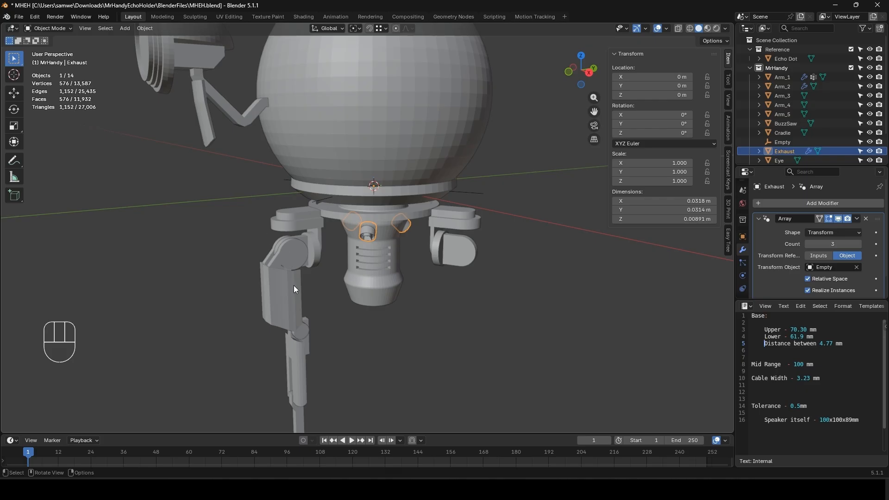
- Check the arm joints in MrHandyCollage.png and inset the round end face of Arm_1's upper joint by about 0.00052 m
{"action": "left_click_drag", "start_coordinate": [0, 61], "coordinate": [288, 62]}
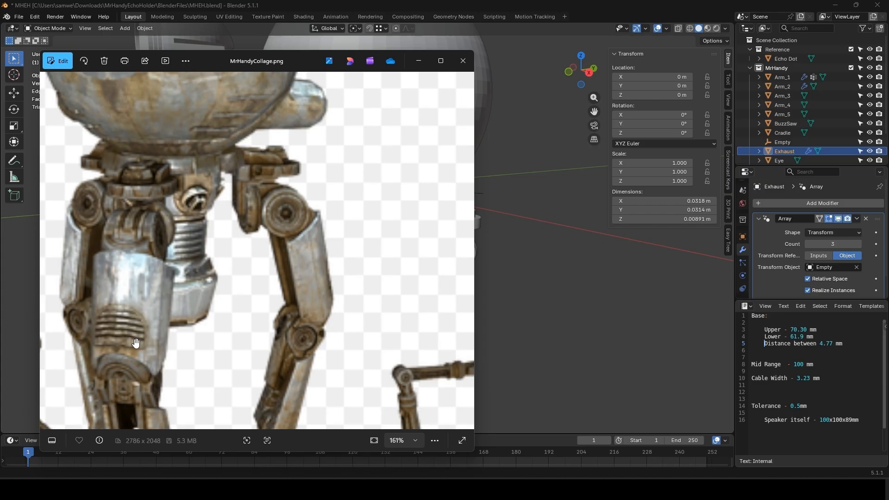
{"action": "left_click_drag", "start_coordinate": [3, 97], "coordinate": [0, 98]}
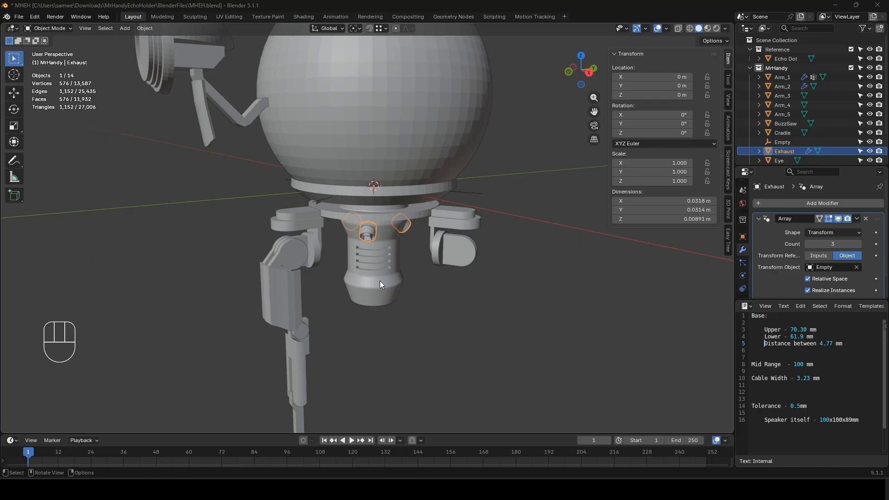
{"action": "middle_click_drag", "start_coordinate": [302, 269], "coordinate": [405, 264]}
{"action": "left_click", "coordinate": [293, 250]}
{"action": "key", "text": "Tab"}
{"action": "middle_click_drag", "start_coordinate": [405, 264], "coordinate": [412, 239], "text": "shift"}
{"action": "scroll", "coordinate": [364, 227], "scroll_direction": "up", "scroll_amount": 5}
{"action": "left_click", "coordinate": [418, 241]}
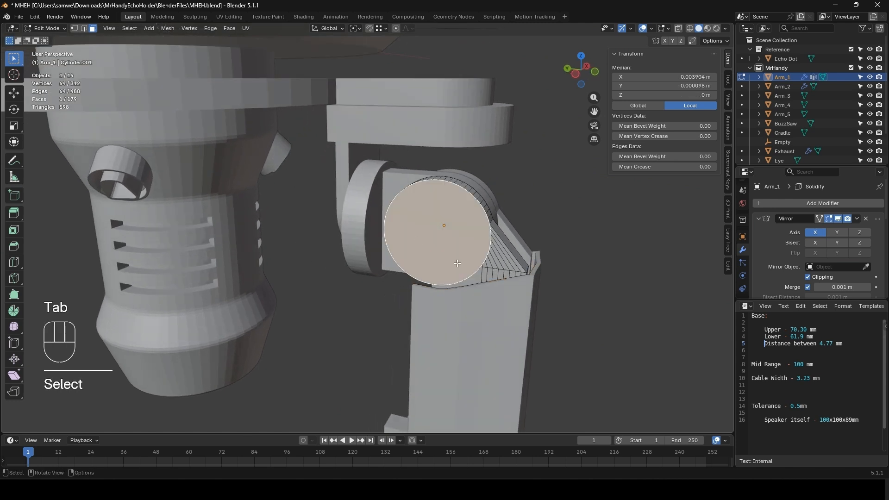
{"action": "middle_click_drag", "start_coordinate": [568, 291], "coordinate": [476, 301], "text": "shift"}
{"action": "scroll", "coordinate": [476, 301], "scroll_direction": "up", "scroll_amount": 3}
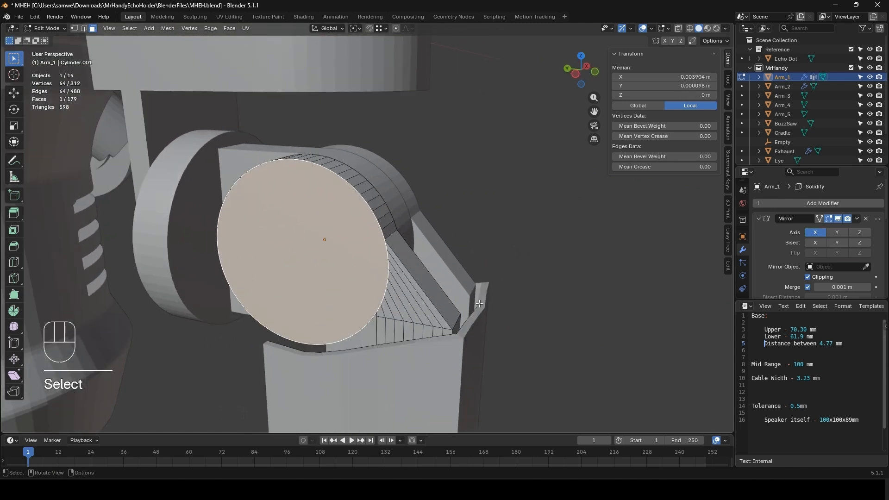
{"action": "key", "text": "i"}
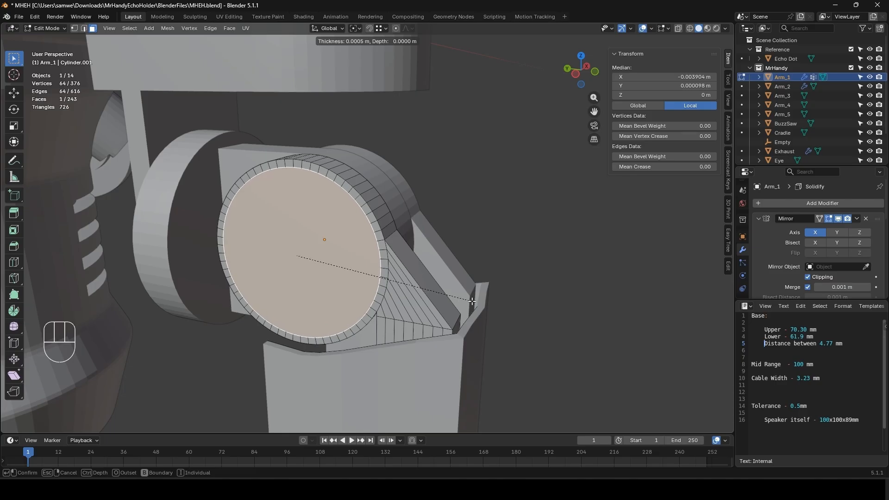
{"action": "left_click", "coordinate": [472, 302]}
- Inset the upper joint's face again by about 0.00031 m and move it about -0.00024 m along global X
{"action": "key", "text": "i"}
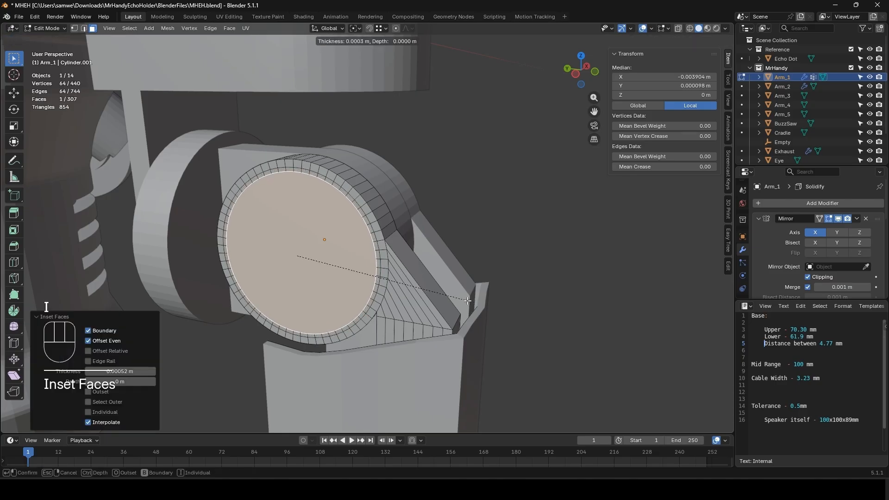
{"action": "left_click", "coordinate": [467, 301]}
{"action": "key", "text": "g"}
{"action": "key", "text": "x"}
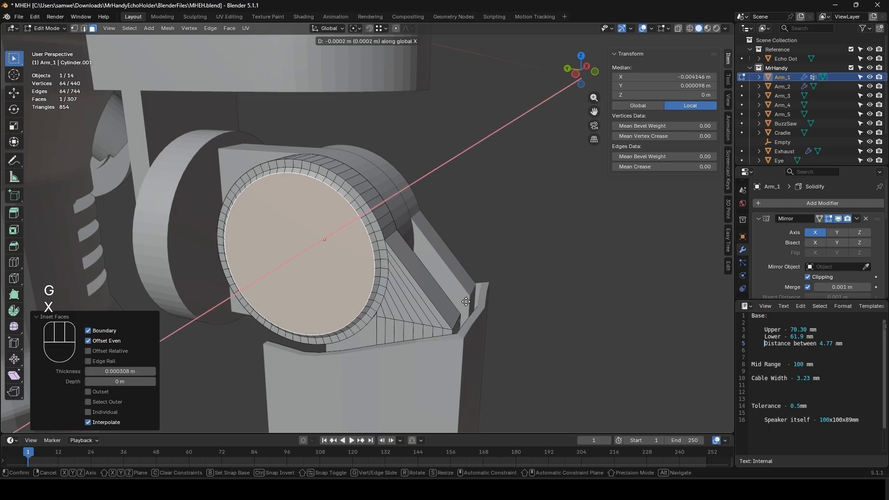
{"action": "left_click", "coordinate": [466, 301]}
- Inset the upper joint's raised face by about 0.0015 m and move it about 0.00025 m along global X
{"action": "key", "text": "i"}
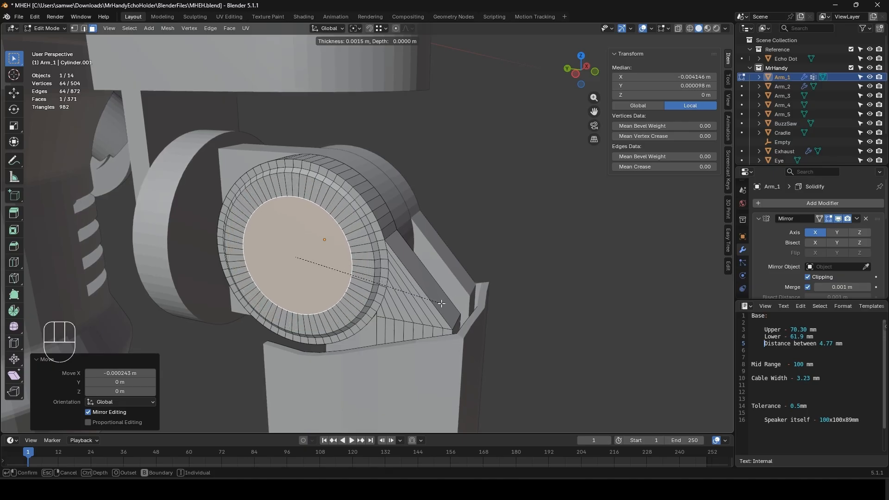
{"action": "left_click", "coordinate": [441, 303]}
{"action": "key", "text": "g"}
{"action": "key", "text": "x"}
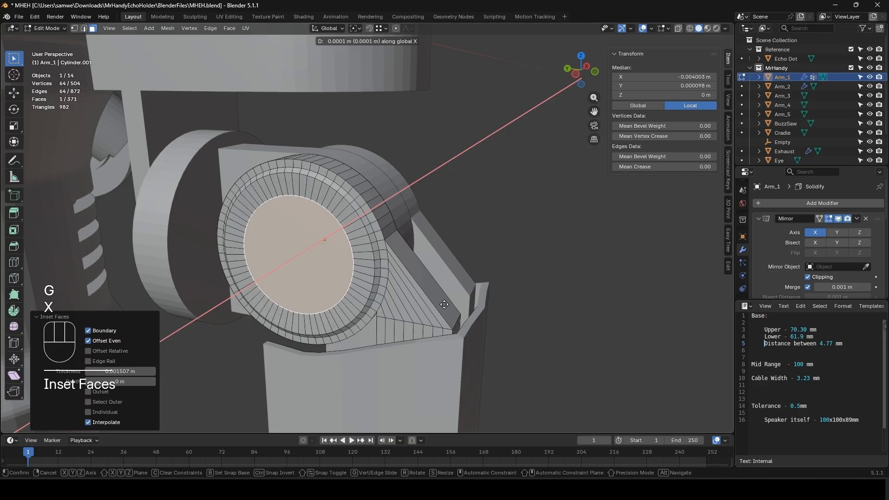
{"action": "left_click", "coordinate": [445, 305]}
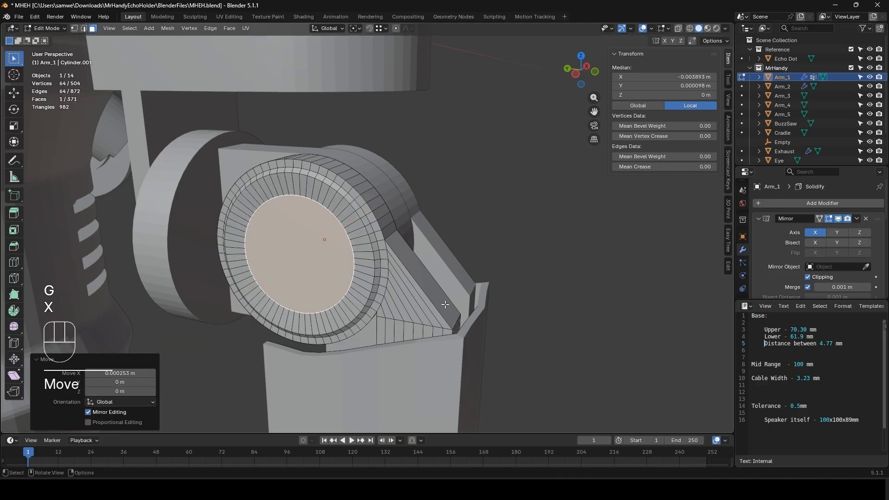
- Inset the upper joint's central face by about 0.00053 m and move it about -0.00026 m along global X
{"action": "key", "text": "i"}
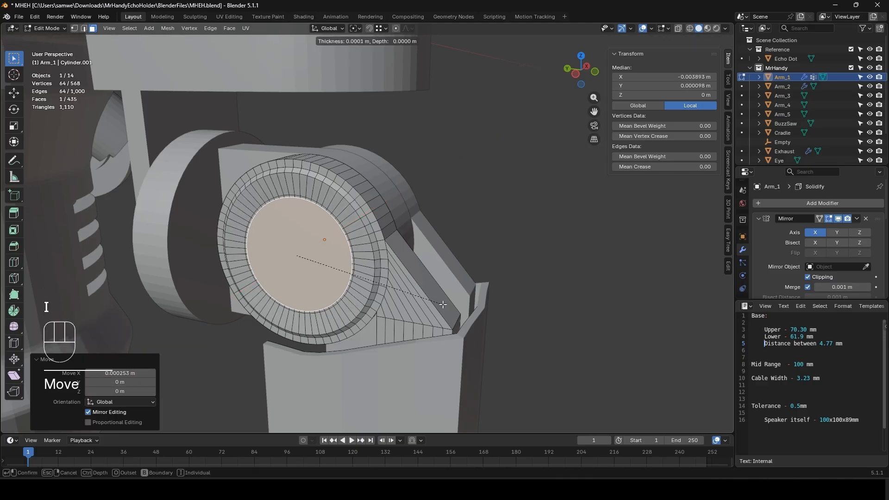
{"action": "left_click", "coordinate": [435, 306]}
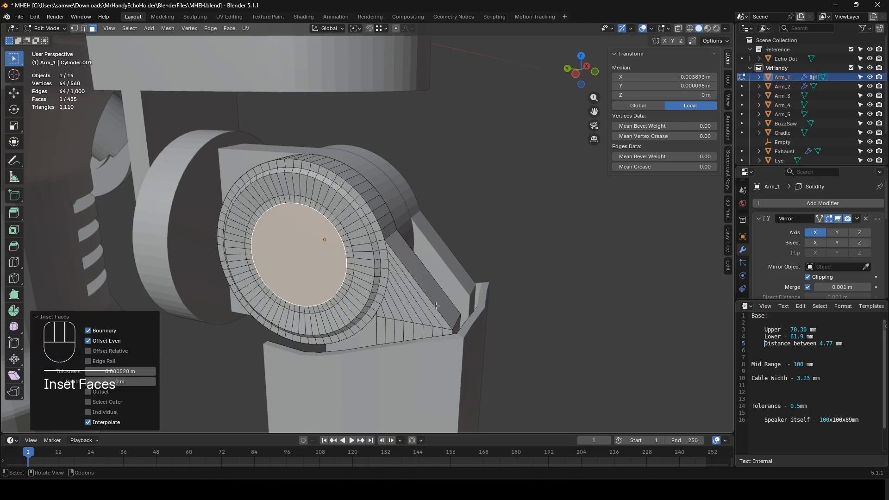
{"action": "key", "text": "g"}
{"action": "key", "text": "y"}
{"action": "key", "text": "x"}
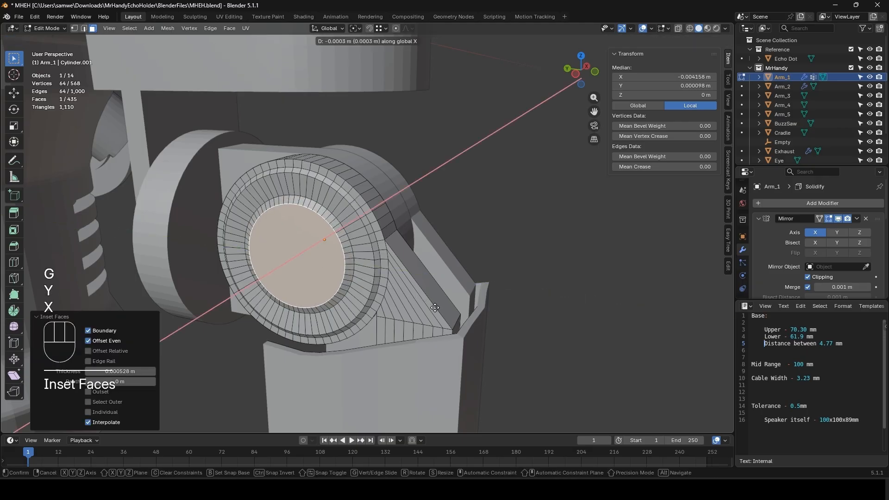
{"action": "left_click", "coordinate": [435, 308]}
- Inset the upper joint's central face by about 0.0012 m and extrude it inward about 0.00048 m
{"action": "key", "text": "i"}
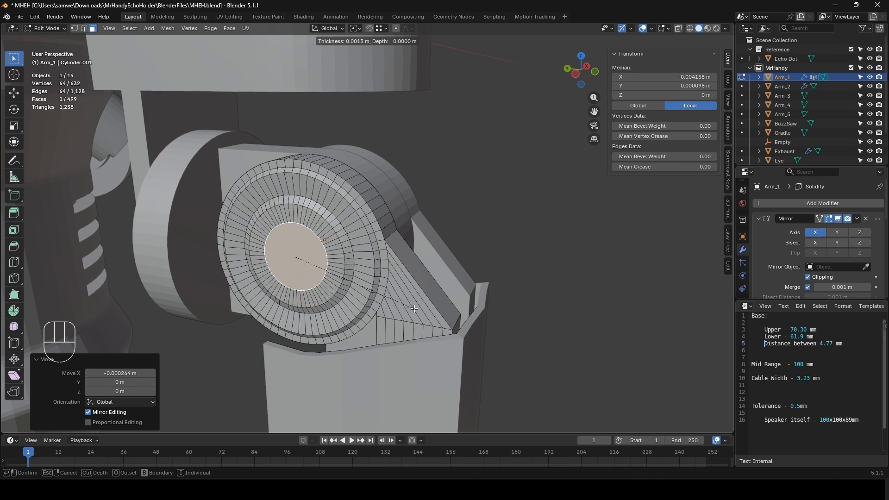
{"action": "left_click", "coordinate": [415, 310]}
{"action": "key", "text": "e"}
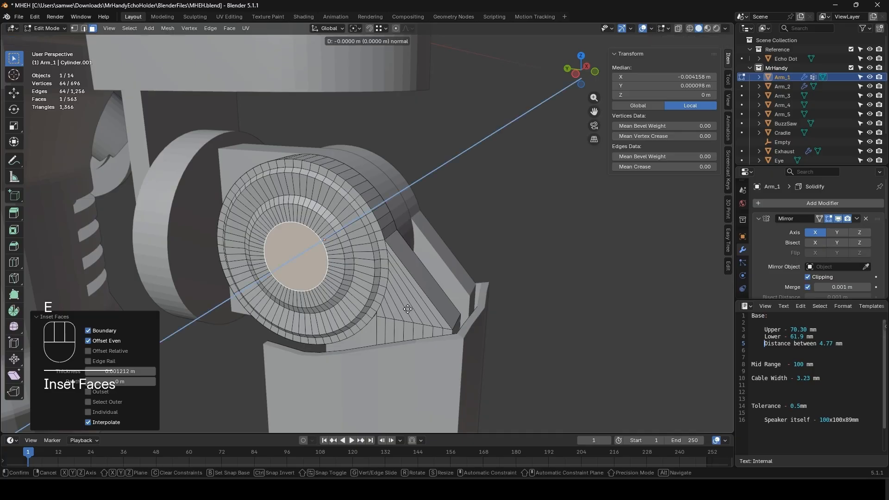
{"action": "left_click", "coordinate": [411, 309]}
- Inset the recessed centre of the upper joint by about 0.0015 m, extrude it outward about 0.00033 m, and leave Edit Mode
{"action": "key", "text": "i"}
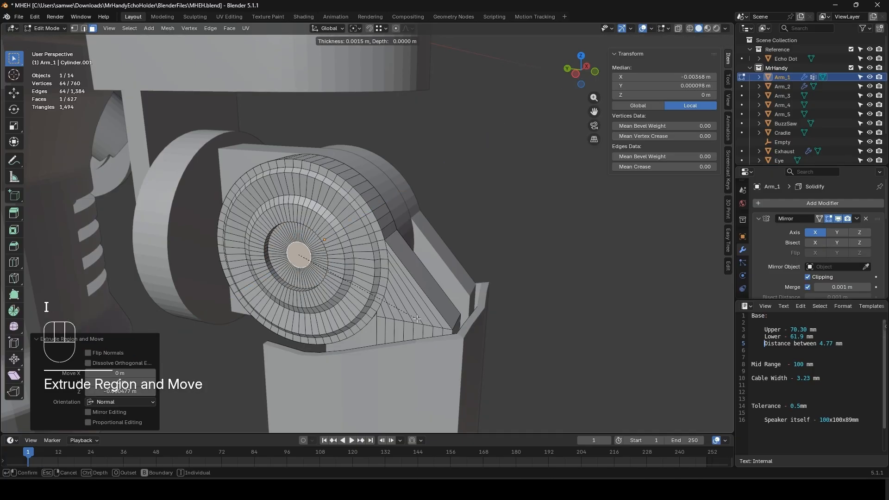
{"action": "left_click", "coordinate": [416, 319]}
{"action": "key", "text": "e"}
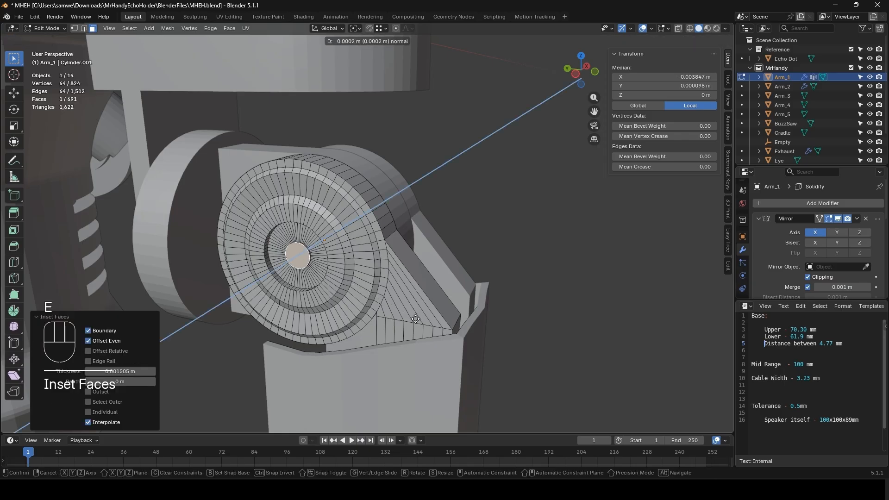
{"action": "left_click", "coordinate": [414, 318]}
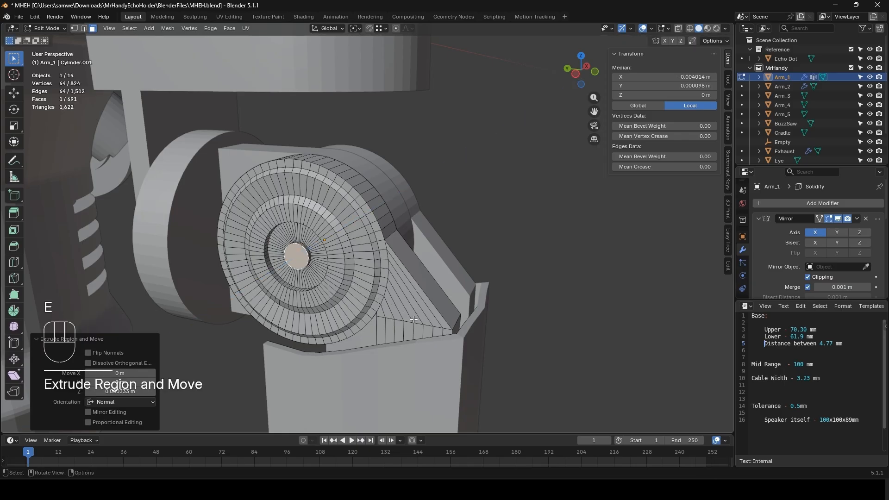
{"action": "scroll", "coordinate": [412, 321], "scroll_direction": "down", "scroll_amount": 3}
{"action": "key", "text": "Tab"}
- Apply Shade Auto Smooth to Arm_1
{"action": "middle_click_drag", "start_coordinate": [365, 267], "coordinate": [304, 271]}
{"action": "right_click", "coordinate": [285, 250]}
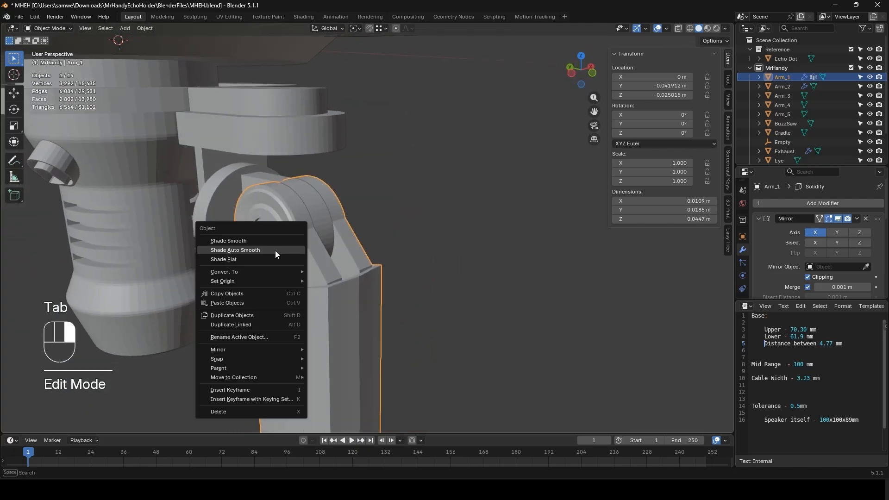
{"action": "left_click", "coordinate": [275, 250]}
- Inset the round end face of Arm_1's lower joint by about 0.00043 m and extrude it inward about 0.0004 m
{"action": "middle_click_drag", "start_coordinate": [255, 288], "coordinate": [363, 258]}
{"action": "middle_click_drag", "start_coordinate": [365, 300], "coordinate": [349, 246]}
{"action": "scroll", "coordinate": [348, 283], "scroll_direction": "up", "scroll_amount": 4}
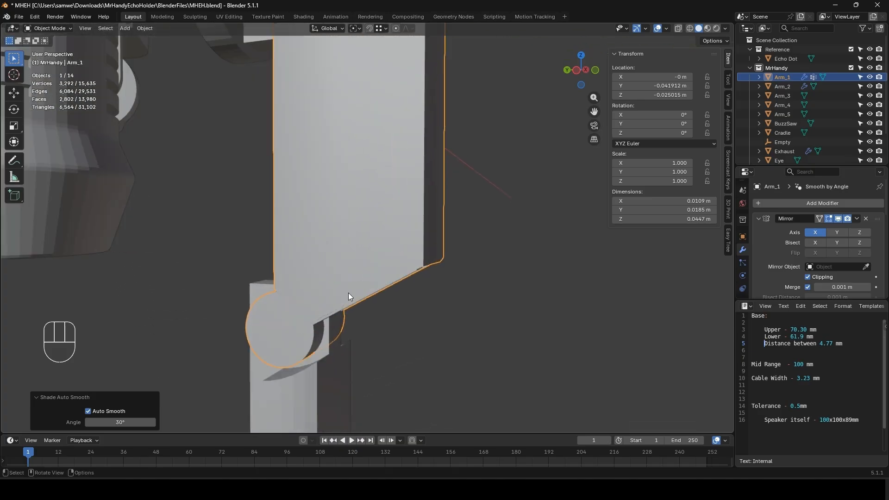
{"action": "key", "text": "Tab"}
{"action": "left_click", "coordinate": [286, 333]}
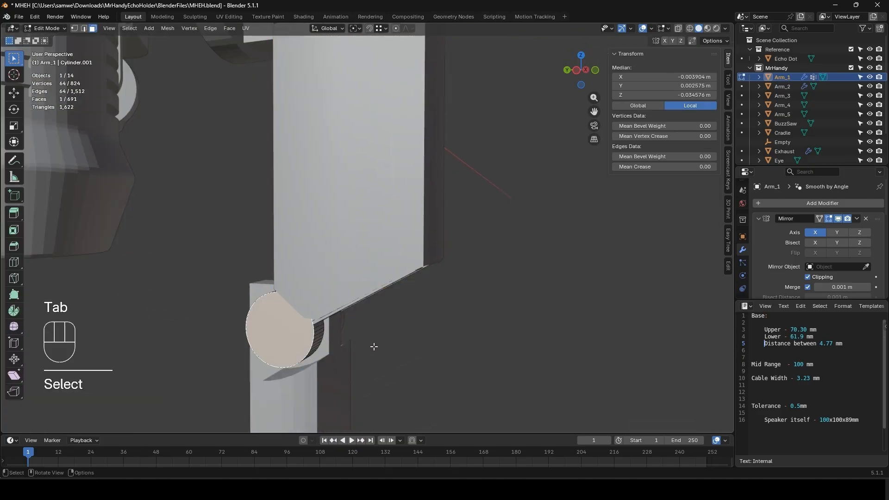
{"action": "key", "text": "i"}
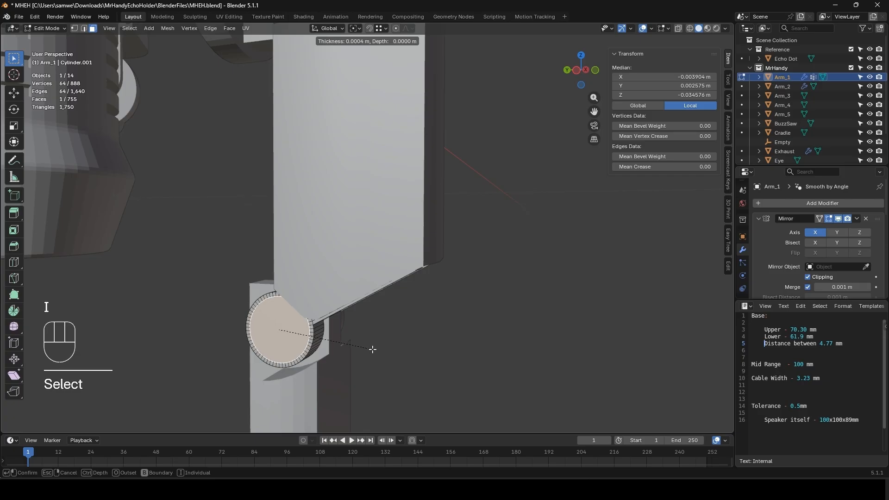
{"action": "left_click", "coordinate": [373, 349]}
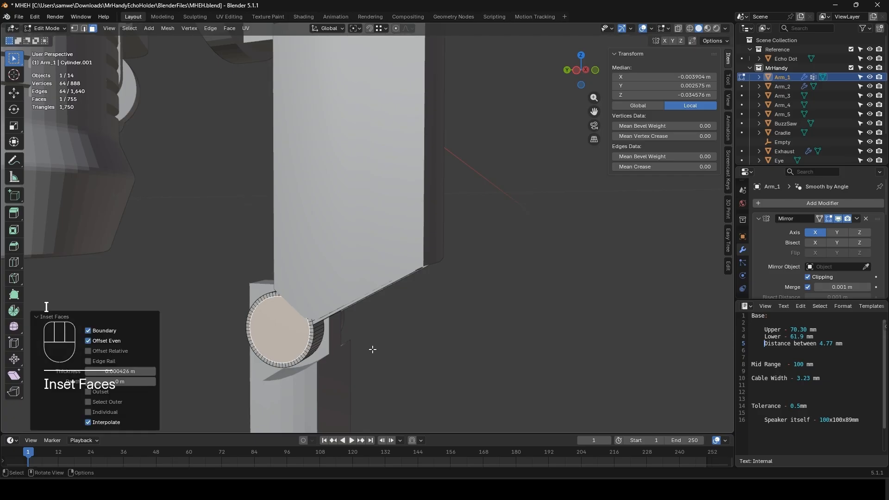
{"action": "key", "text": "e"}
{"action": "left_click", "coordinate": [375, 351]}
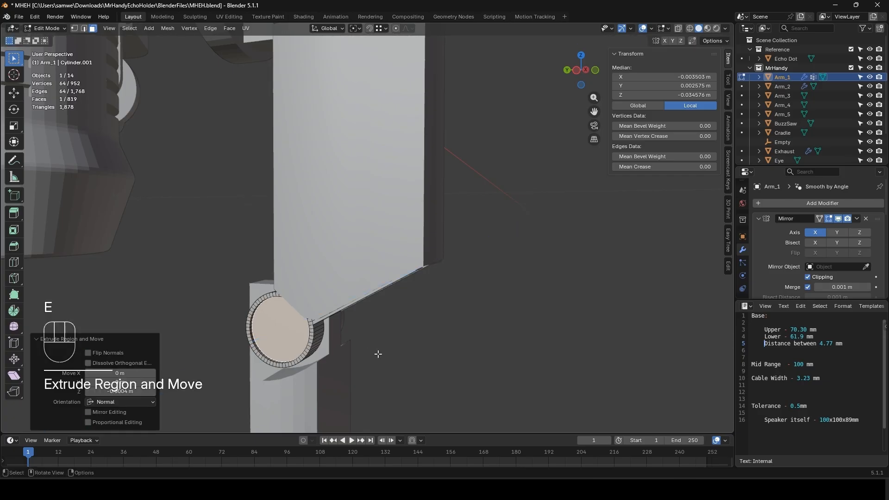
- Move the lower joint's recessed face about -0.0001 m along global X and inset it by about 0.0013 m
{"action": "key", "text": "g"}
{"action": "key", "text": "x"}
{"action": "key", "text": "shift"}
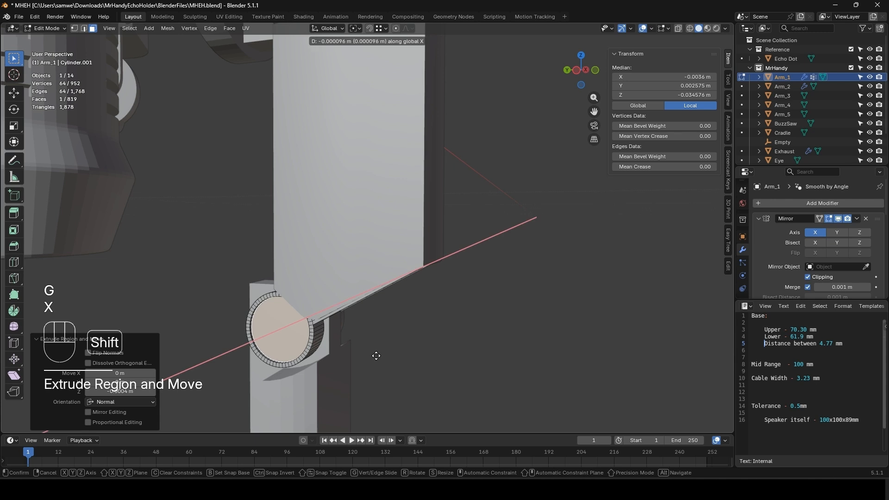
{"action": "left_click", "coordinate": [376, 356]}
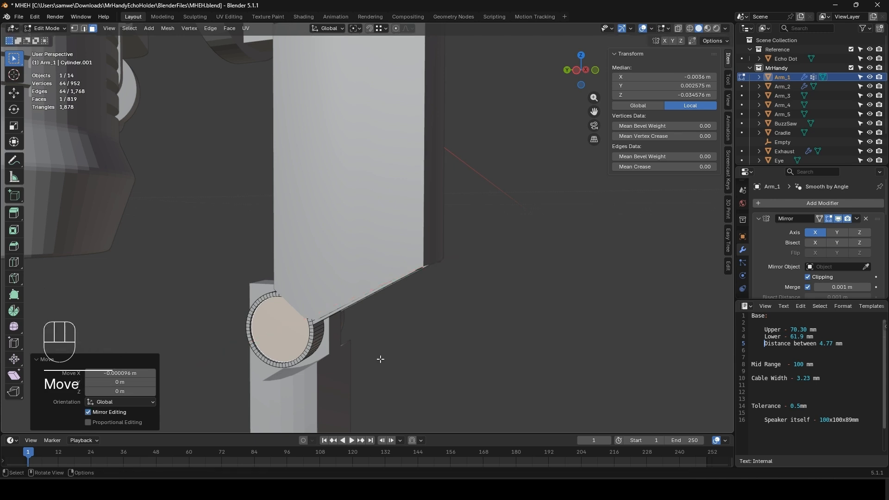
{"action": "key", "text": "i"}
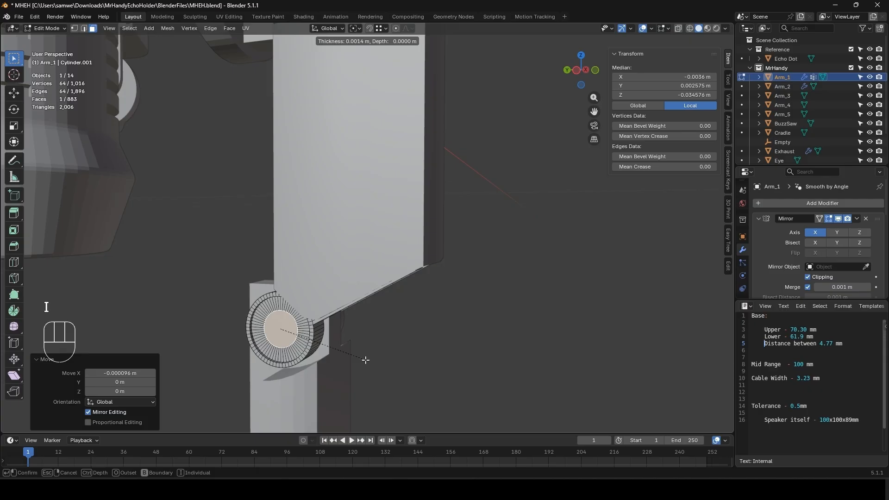
{"action": "left_click", "coordinate": [366, 361]}
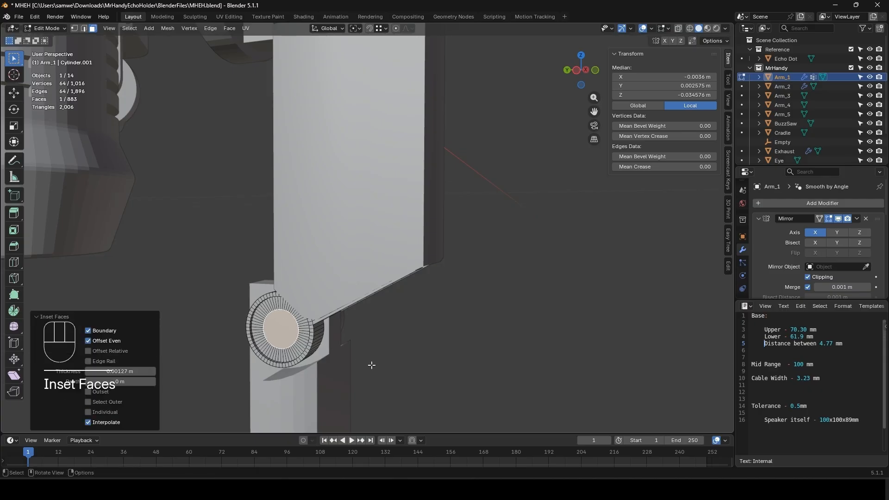
- Inset the lower joint's central face by about 0.00054 m, move it about -0.0004 m along global X, and check the joint in Object Mode
{"action": "key", "text": "i"}
{"action": "left_click", "coordinate": [366, 364]}
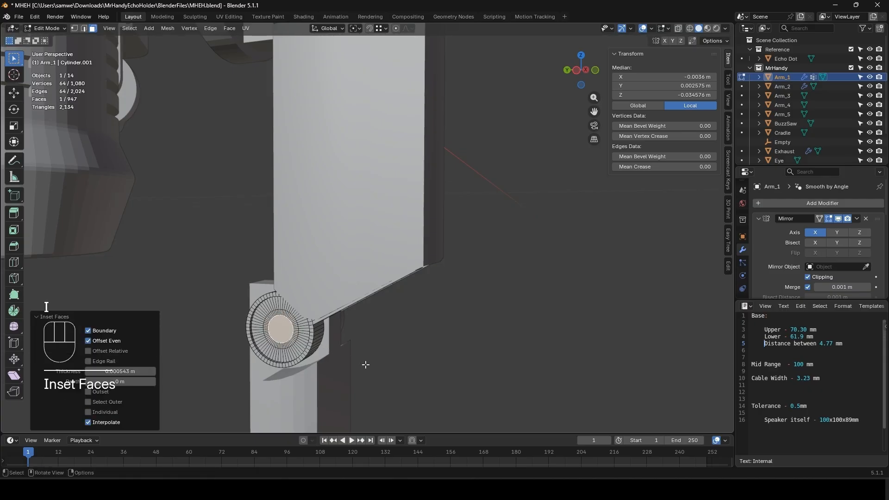
{"action": "key", "text": "g"}
{"action": "key", "text": "x"}
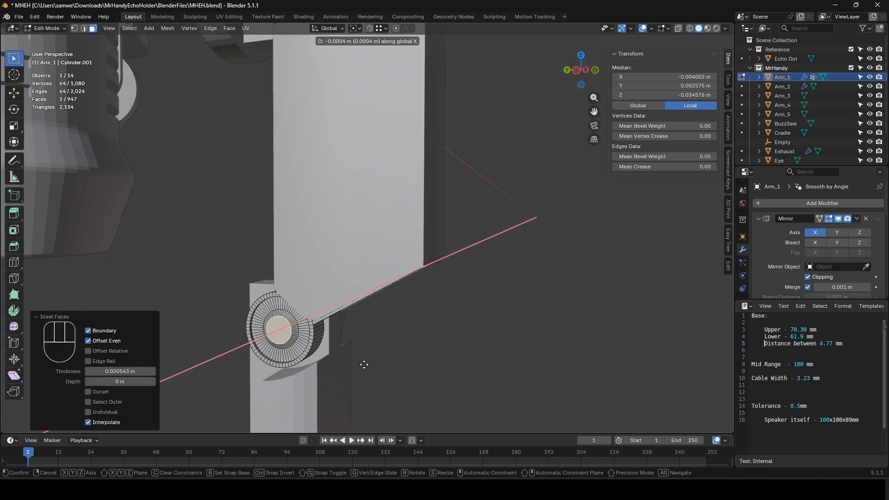
{"action": "left_click", "coordinate": [364, 365]}
{"action": "key", "text": "Tab"}
{"action": "middle_click_drag", "start_coordinate": [334, 356], "coordinate": [385, 337], "text": "shift"}
{"action": "scroll", "coordinate": [298, 317], "scroll_direction": "up", "scroll_amount": 3}
{"action": "middle_click_drag", "start_coordinate": [385, 337], "coordinate": [363, 322], "text": "shift"}
{"action": "scroll", "coordinate": [364, 322], "scroll_direction": "up", "scroll_amount": 1}
{"action": "middle_click_drag", "start_coordinate": [363, 322], "coordinate": [357, 315]}
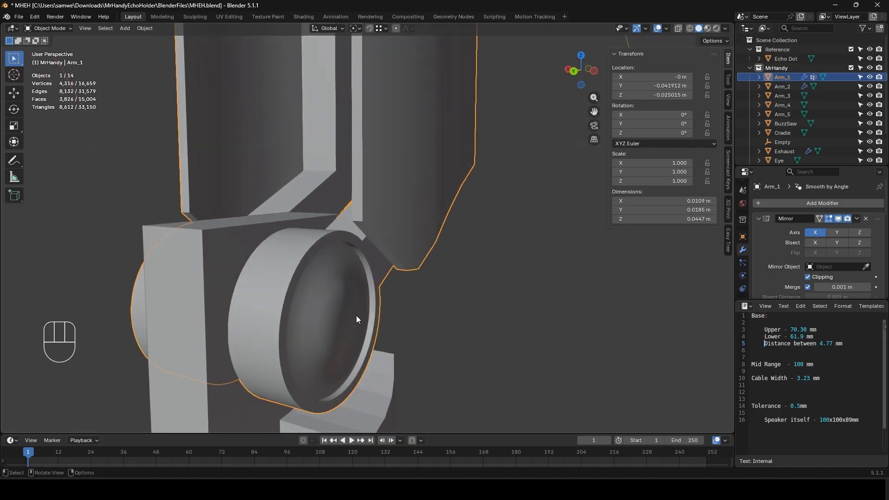
- Scale the edge loop around the lower joint's central face to about 0.87, keeping global X locked
{"action": "key", "text": "Tab"}
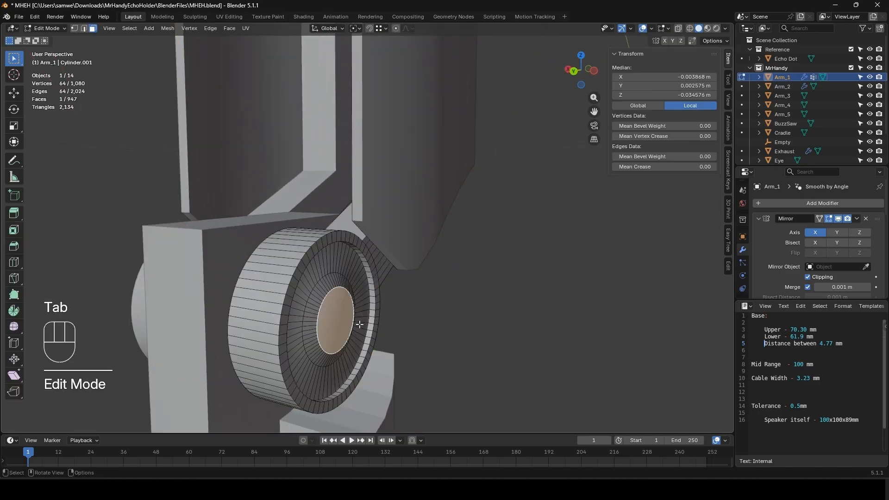
{"action": "left_click", "coordinate": [320, 288], "text": "alt"}
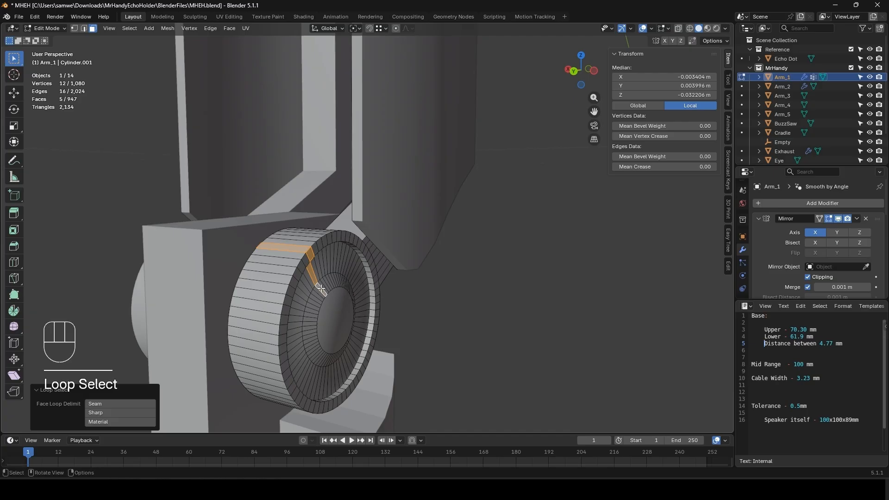
{"action": "key", "text": "2"}
{"action": "left_click", "coordinate": [319, 282], "text": "alt"}
{"action": "key", "text": "s"}
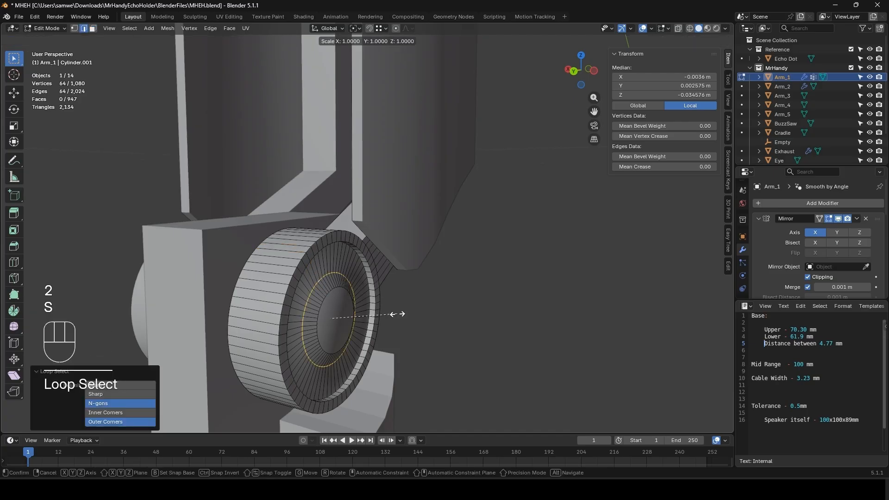
{"action": "key", "text": "shift+x"}
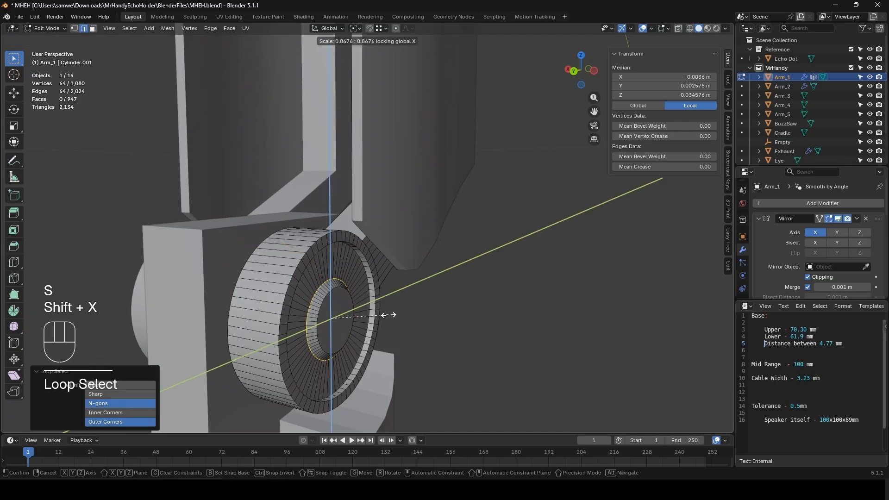
{"action": "left_click", "coordinate": [389, 316]}
{"action": "key", "text": "Tab"}
- Select the linked geometry of Arm_1's outer cover shell and hide it in Edit Mode
{"action": "middle_click_drag", "start_coordinate": [390, 316], "coordinate": [374, 276], "text": "shift"}
{"action": "middle_click_drag", "start_coordinate": [360, 220], "coordinate": [345, 258]}
{"action": "scroll", "coordinate": [330, 200], "scroll_direction": "up", "scroll_amount": 4}
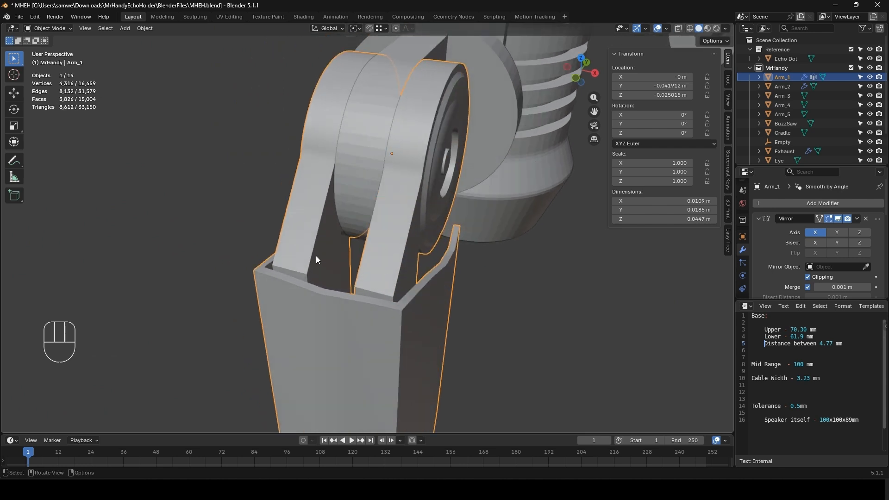
{"action": "key", "text": "Tab"}
{"action": "middle_click_drag", "start_coordinate": [313, 288], "coordinate": [296, 296]}
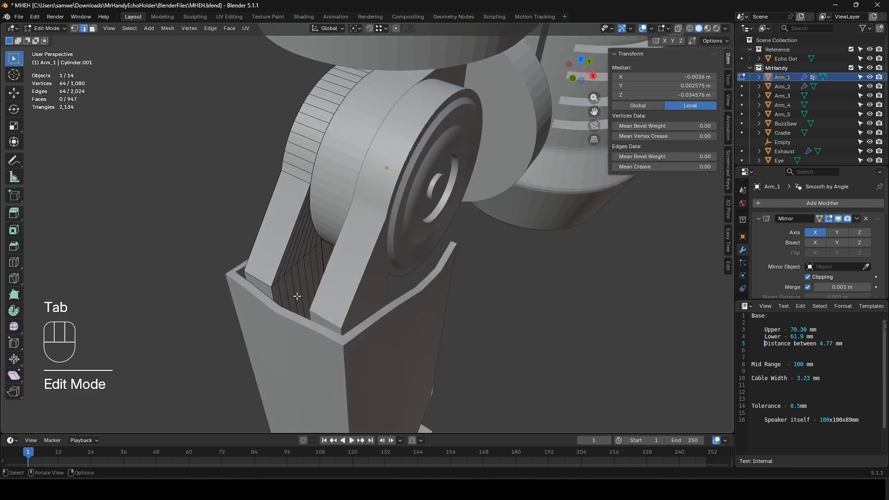
{"action": "left_click", "coordinate": [246, 276]}
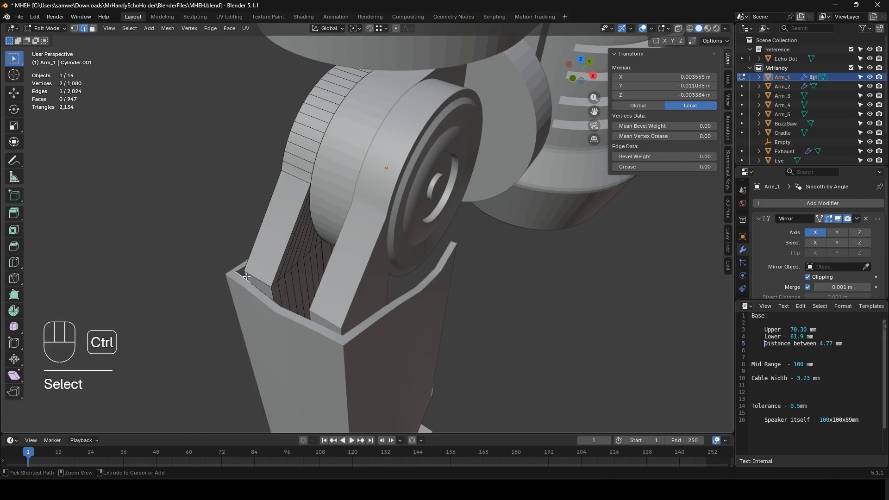
{"action": "key", "text": "ctrl+l"}
{"action": "key", "text": "h"}
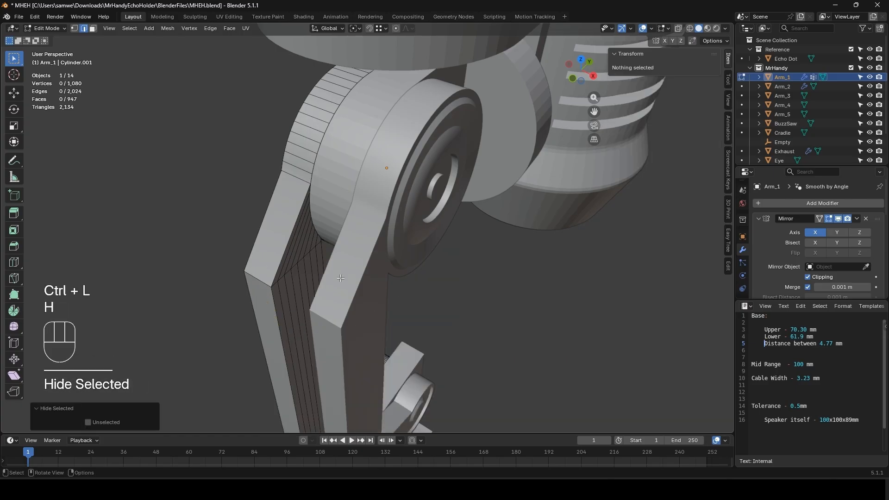
- Add one loop cut above the strut's bend, slid to factor -0.337, and one below it, slid to factor 0.723
{"action": "middle_click_drag", "start_coordinate": [340, 278], "coordinate": [332, 226]}
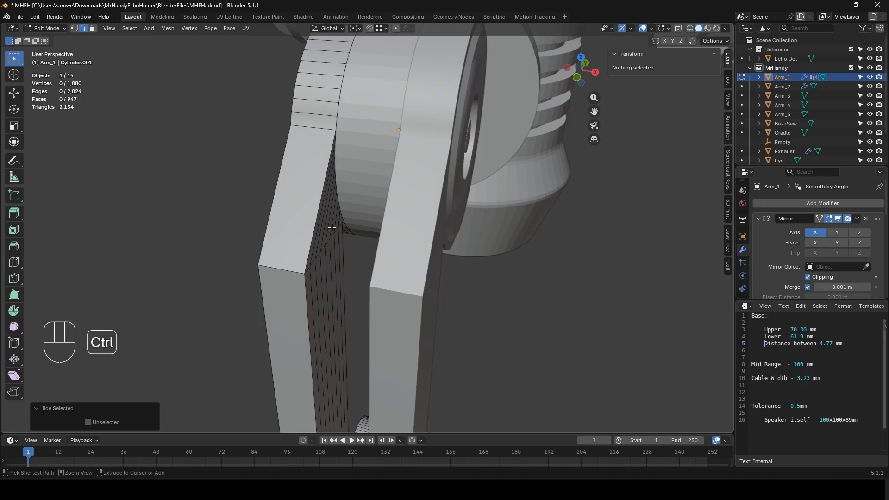
{"action": "key", "text": "ctrl+r"}
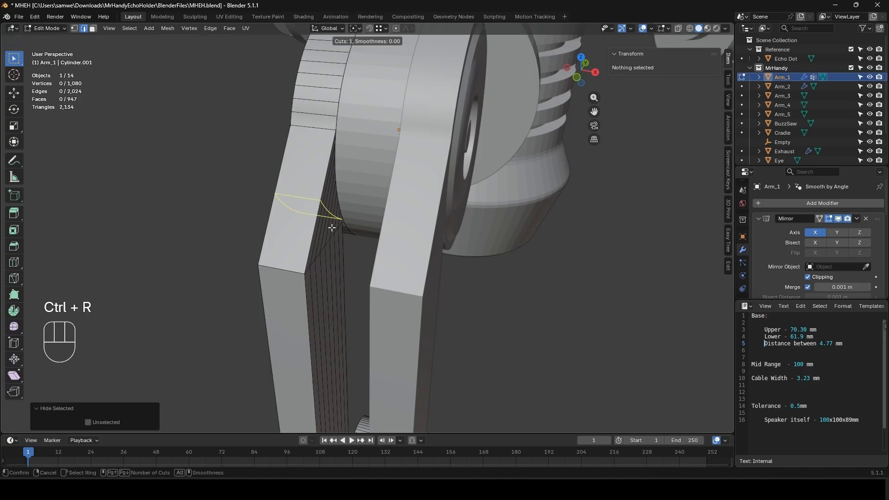
{"action": "left_click", "coordinate": [331, 228]}
{"action": "left_click", "coordinate": [330, 233]}
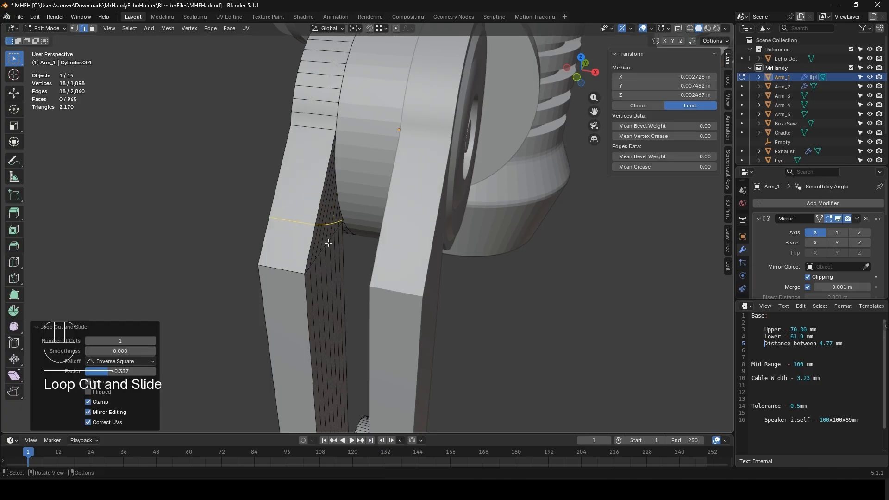
{"action": "middle_click_drag", "start_coordinate": [328, 242], "coordinate": [278, 292]}
{"action": "key", "text": "ctrl+r"}
{"action": "left_click", "coordinate": [247, 349]}
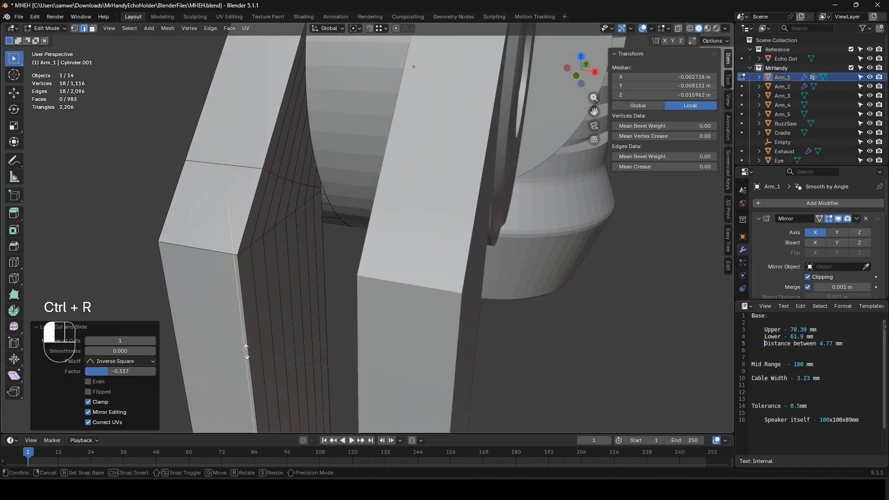
{"action": "left_click", "coordinate": [230, 185]}
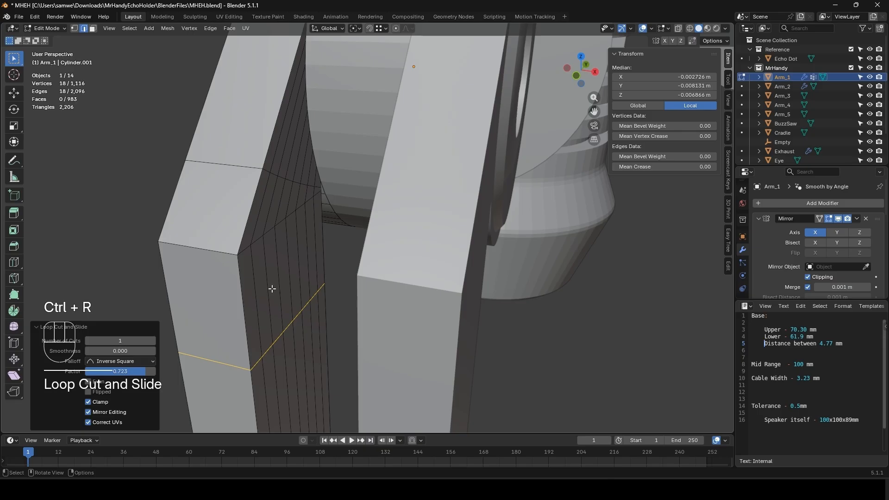
- Delete the 12 inner side faces of Arm_1's strut between the two new loop cuts around the bend
{"action": "middle_click_drag", "start_coordinate": [283, 288], "coordinate": [291, 271]}
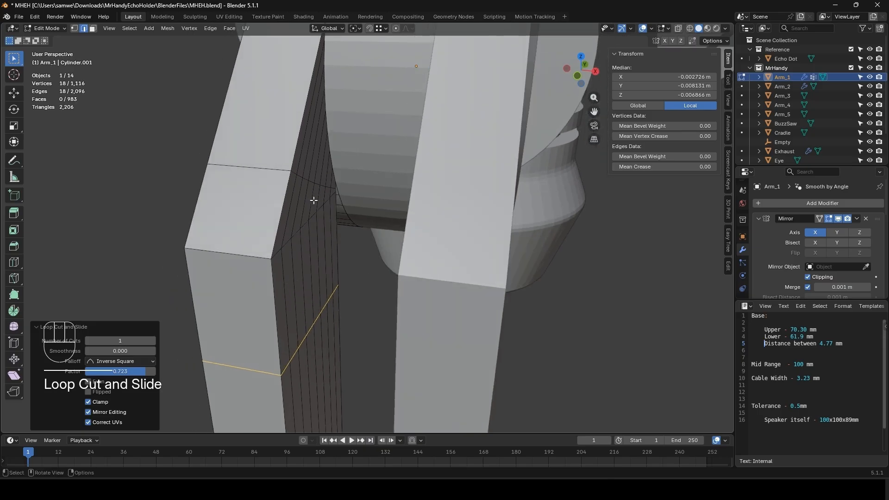
{"action": "middle_click_drag", "start_coordinate": [320, 198], "coordinate": [317, 213]}
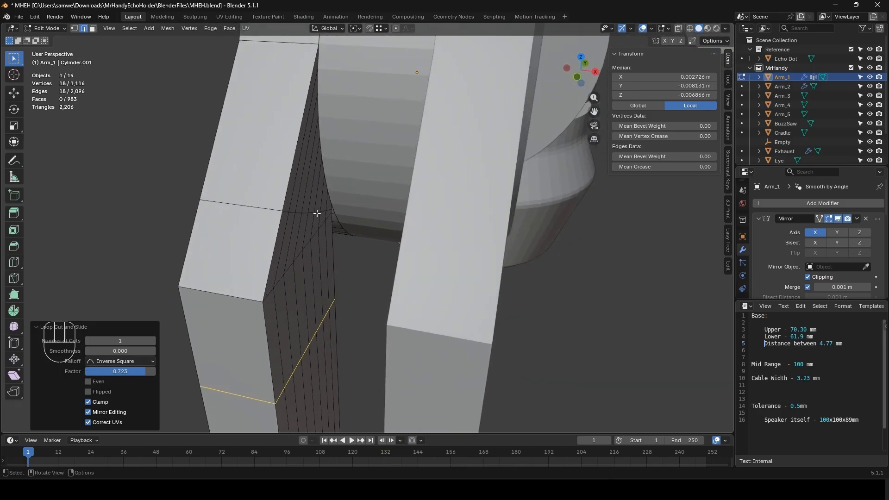
{"action": "key", "text": "3"}
{"action": "left_click", "coordinate": [311, 225]}
{"action": "left_click", "coordinate": [305, 230], "text": "shift"}
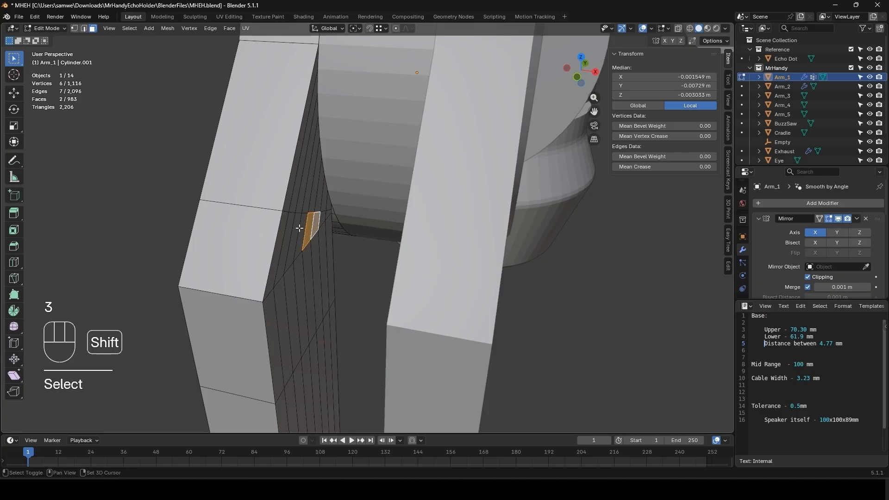
{"action": "left_click", "coordinate": [297, 234], "text": "shift"}
{"action": "left_click", "coordinate": [292, 241], "text": "shift"}
{"action": "left_click", "coordinate": [286, 250], "text": "shift"}
{"action": "left_click", "coordinate": [277, 271], "text": "shift"}
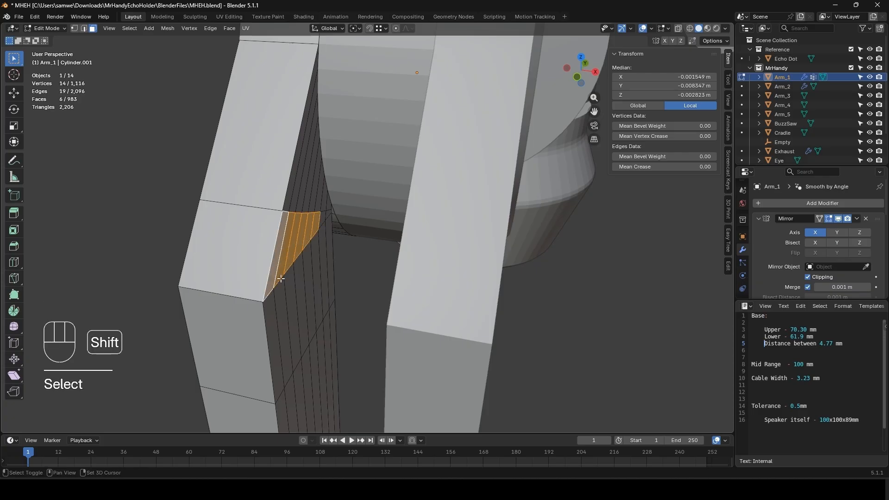
{"action": "left_click", "coordinate": [273, 312], "text": "shift"}
{"action": "left_click", "coordinate": [279, 305], "text": "shift"}
{"action": "left_click", "coordinate": [292, 296], "text": "shift"}
{"action": "left_click", "coordinate": [294, 291], "text": "shift"}
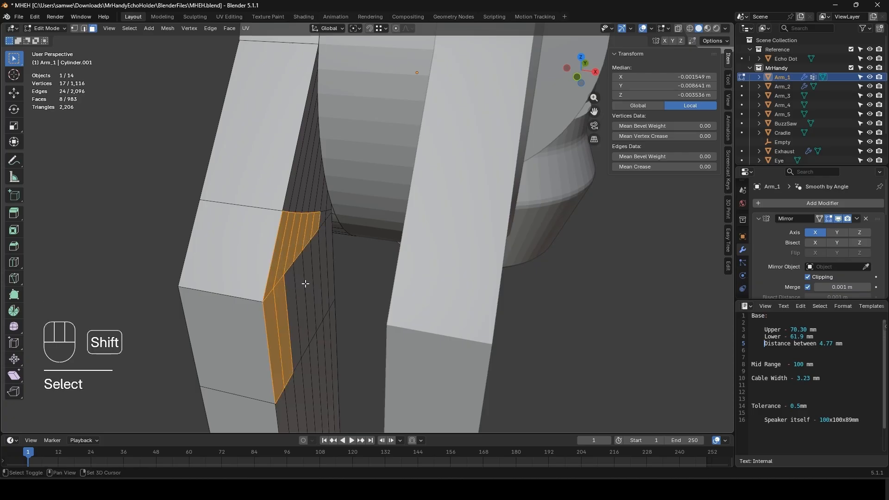
{"action": "left_click", "coordinate": [292, 295], "text": "shift"}
{"action": "left_click", "coordinate": [305, 286], "text": "shift"}
{"action": "left_click", "coordinate": [302, 283], "text": "shift"}
{"action": "left_click", "coordinate": [317, 262], "text": "shift"}
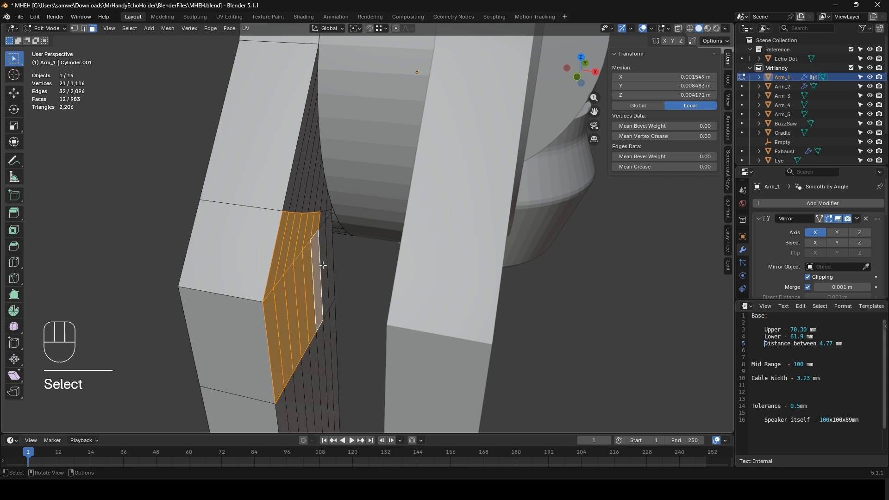
{"action": "mouse_move", "coordinate": [323, 264]}
{"action": "middle_mouse_down"}
{"action": "mouse_move", "coordinate": [340, 277]}
{"action": "mouse_move", "coordinate": [317, 273]}
{"action": "middle_mouse_up"}
{"action": "key", "text": "x"}
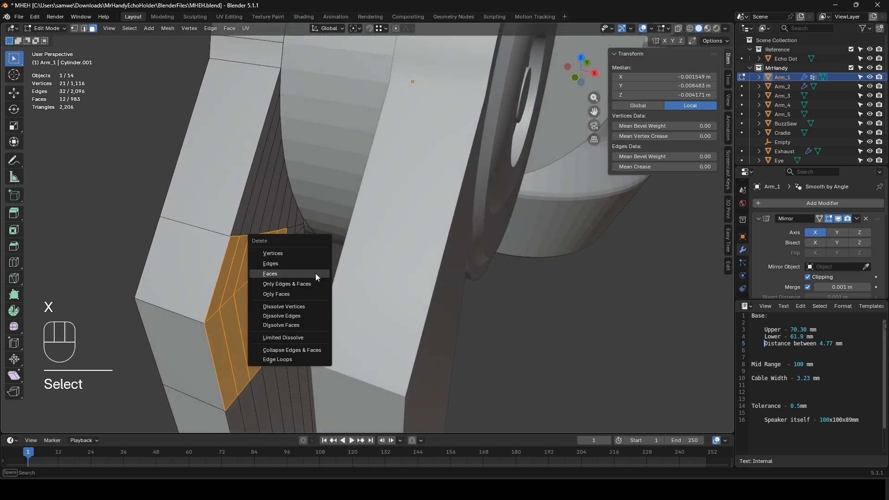
{"action": "left_click", "coordinate": [316, 273]}
- Extrude the open boundary loop on the strut's inner side along global X to the mirror centre, bridging both struts
{"action": "key", "text": "2"}
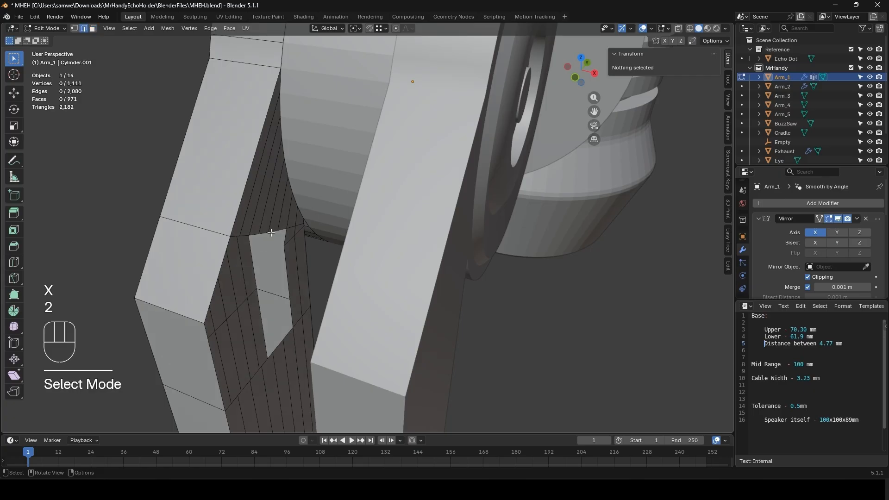
{"action": "left_click", "coordinate": [278, 291], "text": "alt"}
{"action": "key", "text": "e"}
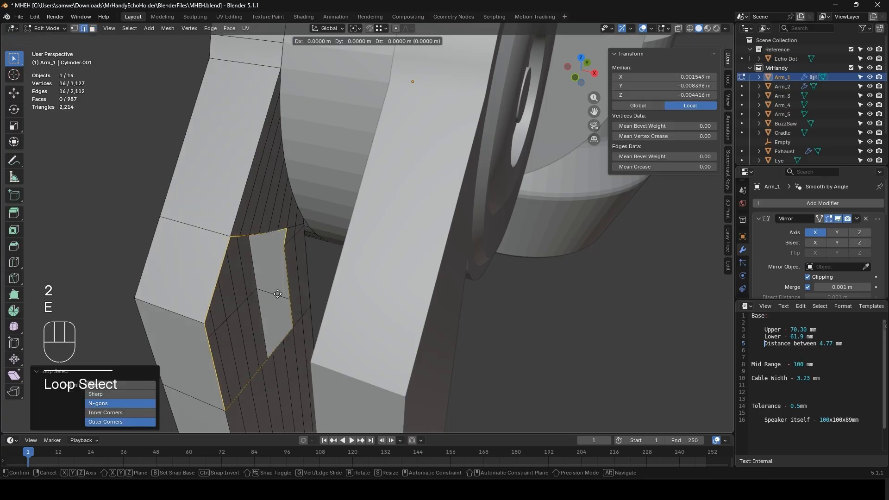
{"action": "key", "text": "x"}
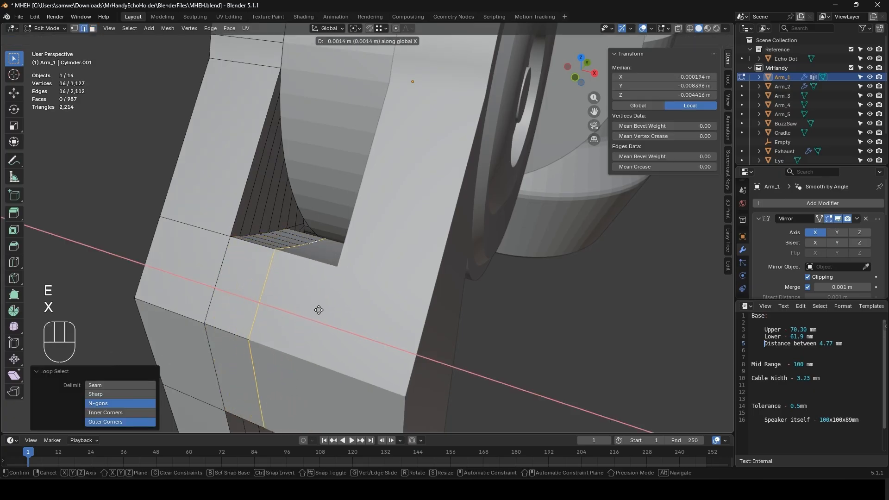
{"action": "left_click", "coordinate": [395, 341]}
{"action": "key", "text": "Tab"}
{"action": "middle_click_drag", "start_coordinate": [395, 341], "coordinate": [364, 290]}
{"action": "mouse_move", "coordinate": [306, 252]}
{"action": "middle_mouse_down"}
{"action": "mouse_move", "coordinate": [330, 243]}
{"action": "mouse_move", "coordinate": [333, 260]}
{"action": "mouse_move", "coordinate": [322, 247]}
{"action": "middle_mouse_up"}
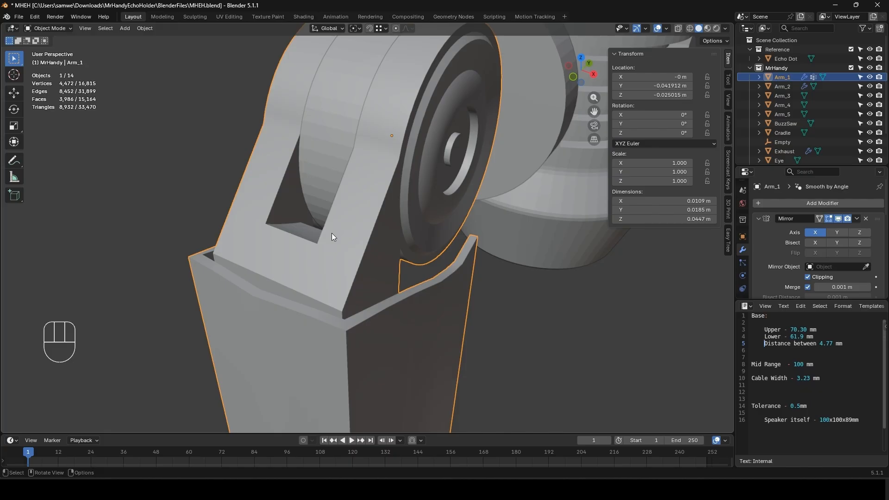
{"action": "scroll", "coordinate": [332, 232], "scroll_direction": "down", "scroll_amount": 2}
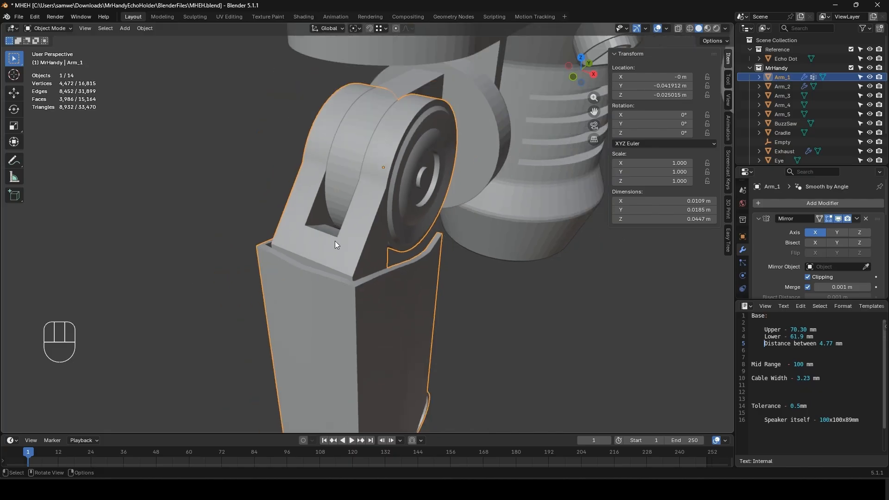
- Reveal the hidden cover shell in Arm_1's Edit Mode
{"action": "scroll", "coordinate": [332, 240], "scroll_direction": "up", "scroll_amount": 2}
{"action": "middle_click_drag", "start_coordinate": [322, 238], "coordinate": [349, 254]}
{"action": "scroll", "coordinate": [326, 252], "scroll_direction": "up", "scroll_amount": 1}
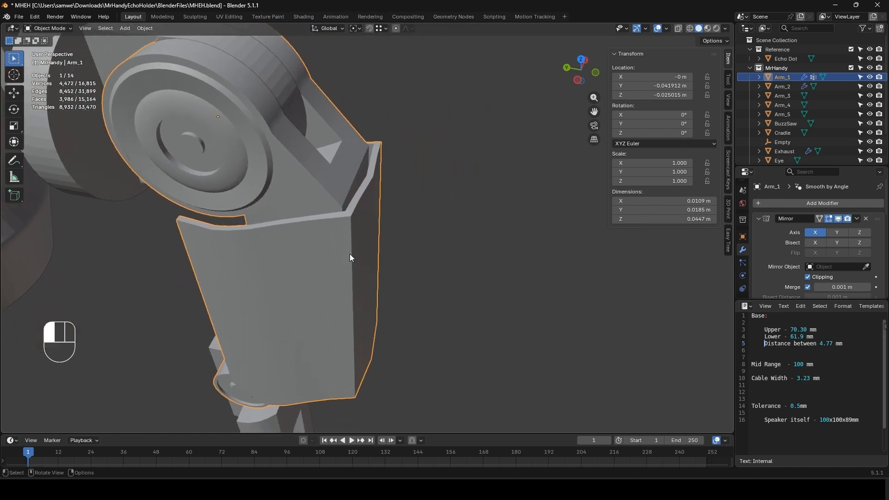
{"action": "key", "text": "Tab"}
{"action": "key", "text": "Tab"}
{"action": "key", "text": "Tab"}
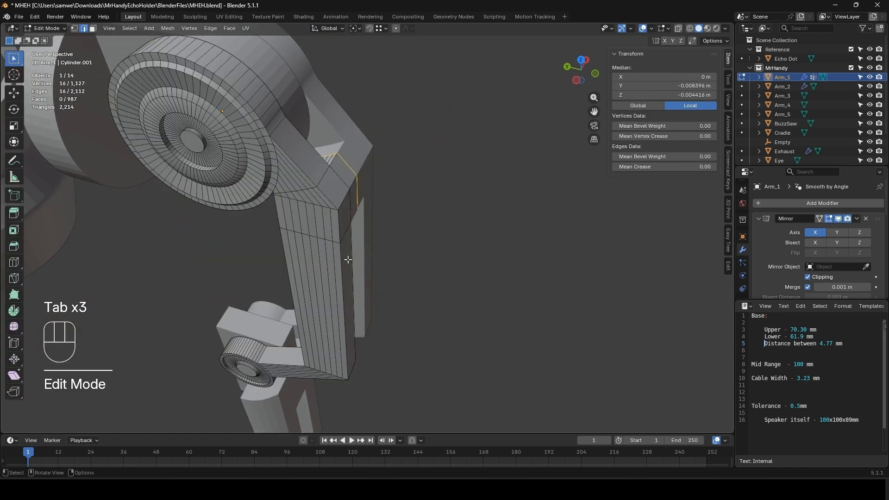
{"action": "key", "text": "alt+h"}
- Select the entire linked cover shell and scale it to 0.865 in X and Y, keeping global Z locked
{"action": "middle_click_drag", "start_coordinate": [348, 259], "coordinate": [374, 212]}
{"action": "left_click", "coordinate": [370, 186]}
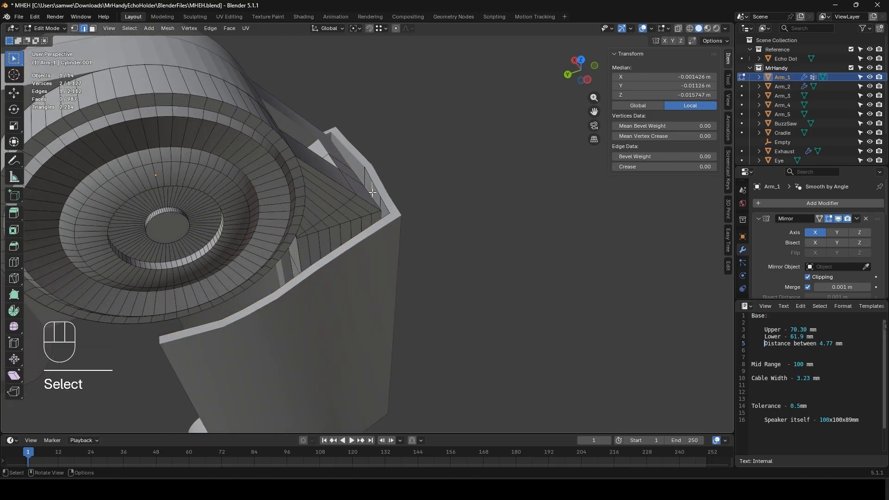
{"action": "key", "text": "ctrl+l"}
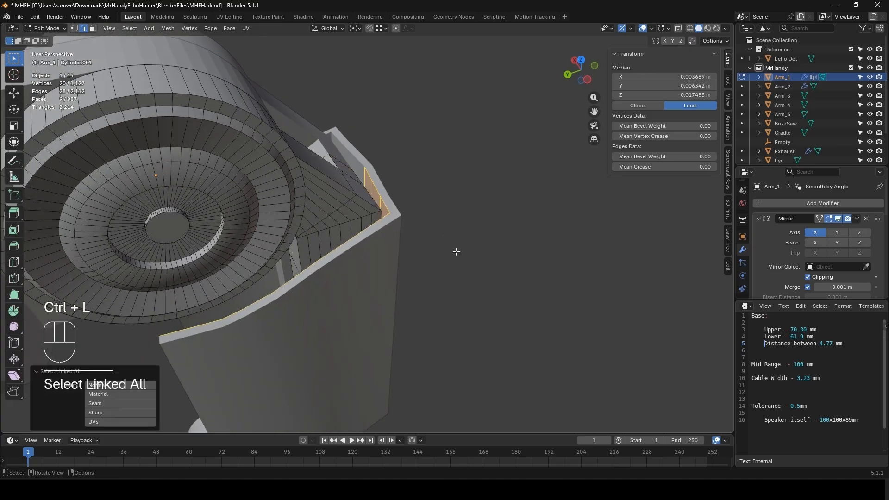
{"action": "key", "text": "s"}
{"action": "key", "text": "shift"}
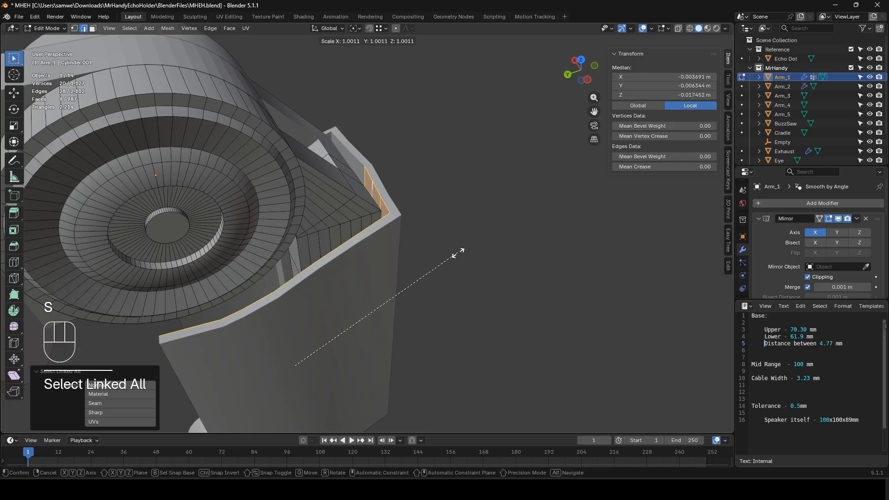
{"action": "key", "text": "shift"}
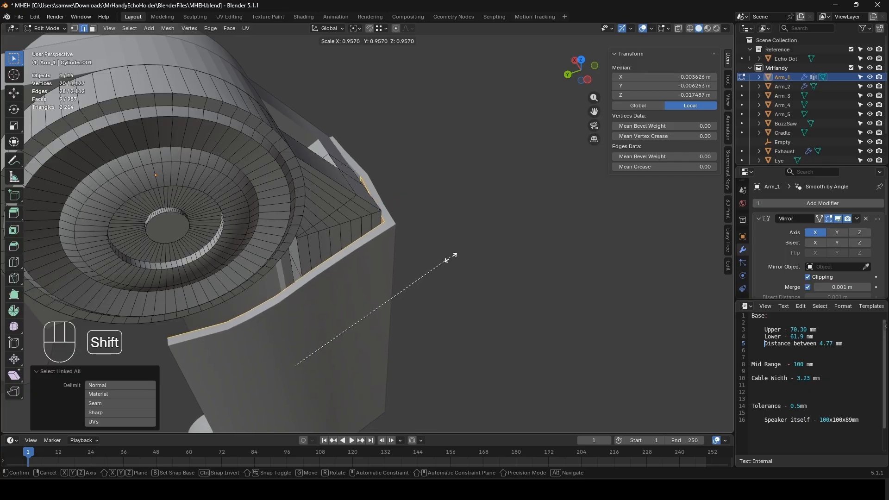
{"action": "key", "text": "shift+z"}
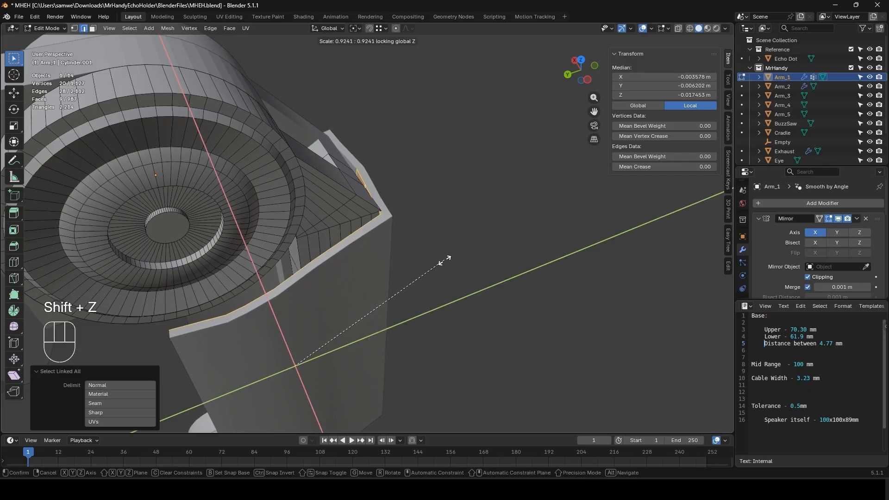
{"action": "left_click", "coordinate": [433, 266]}
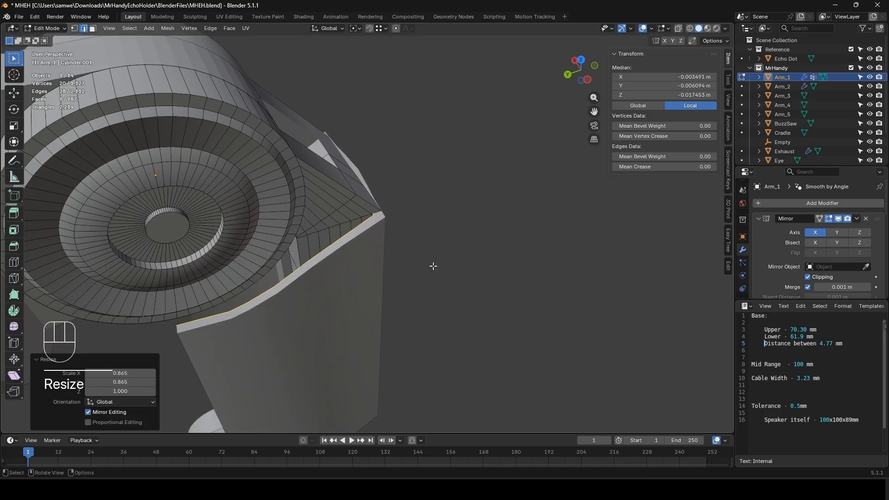
- Set the thickness of Arm_1's Solidify modifier to -0.00085 m
{"action": "middle_click_drag", "start_coordinate": [433, 266], "coordinate": [377, 294]}
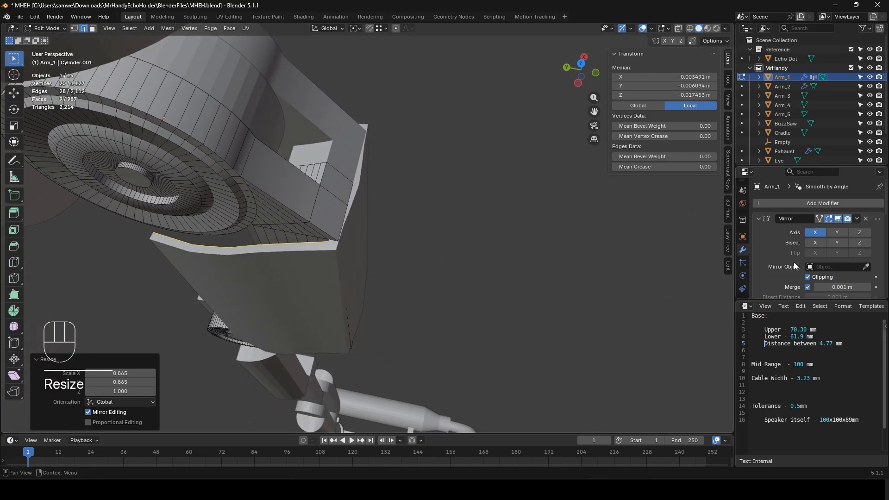
{"action": "scroll", "coordinate": [794, 267], "scroll_direction": "down", "scroll_amount": 5}
{"action": "left_click_drag", "start_coordinate": [827, 257], "coordinate": [827, 258]}
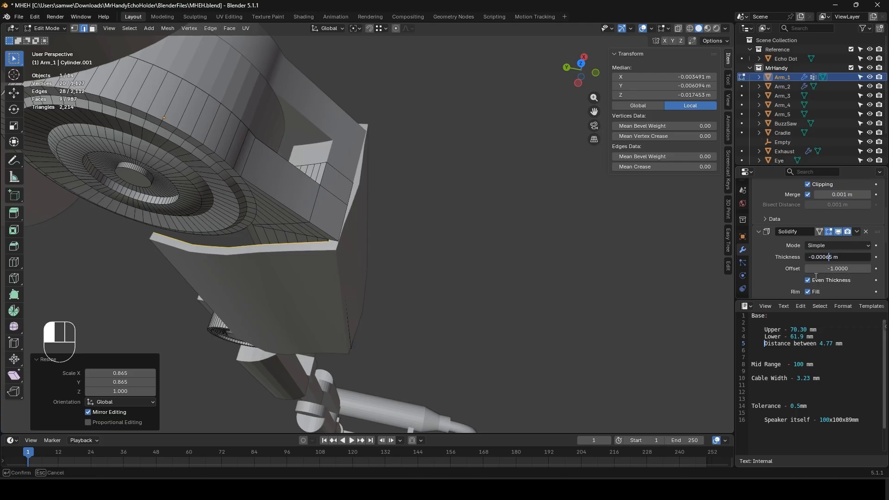
{"action": "left_click", "coordinate": [816, 277]}
{"action": "left_click", "coordinate": [826, 257]}
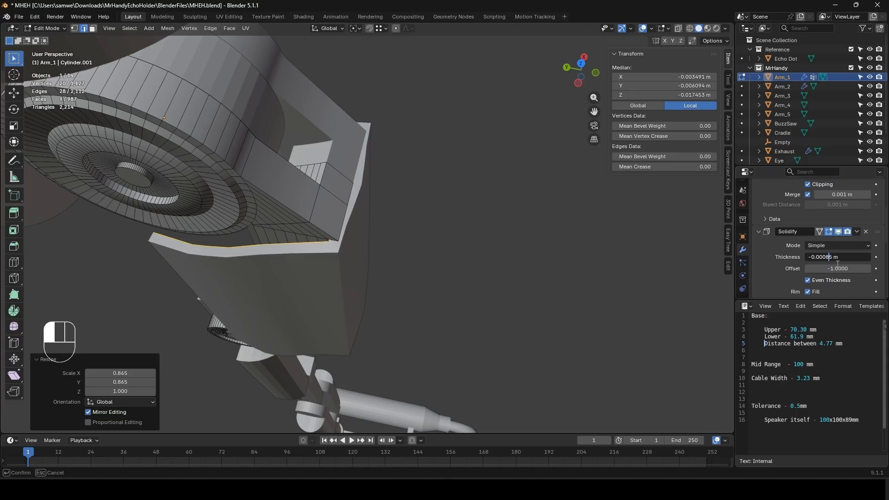
{"action": "key", "text": "Return"}
- Switch to Object Mode and apply Arm_1's Mirror and Solidify modifiers
{"action": "middle_click_drag", "start_coordinate": [444, 252], "coordinate": [399, 274]}
{"action": "scroll", "coordinate": [436, 238], "scroll_direction": "up", "scroll_amount": 3}
{"action": "key", "text": "Tab"}
{"action": "scroll", "coordinate": [400, 274], "scroll_direction": "up", "scroll_amount": 2}
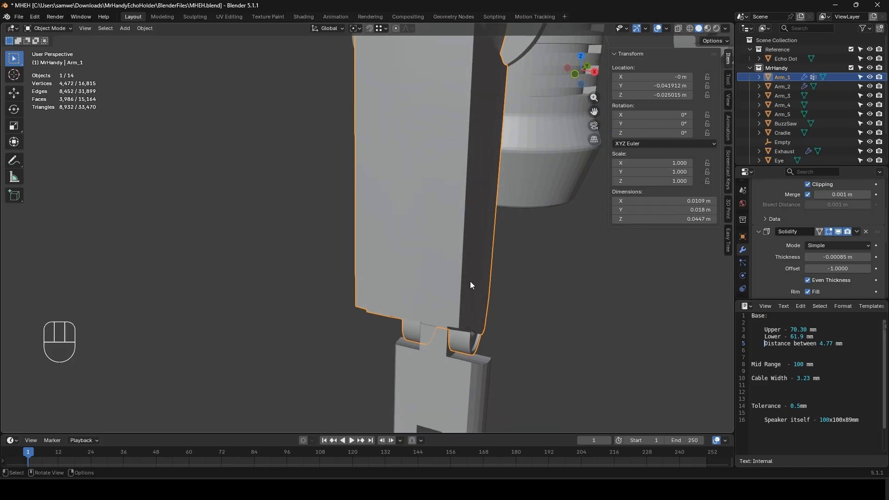
{"action": "key", "text": "shift+a"}
{"action": "mouse_move", "coordinate": [443, 276]}
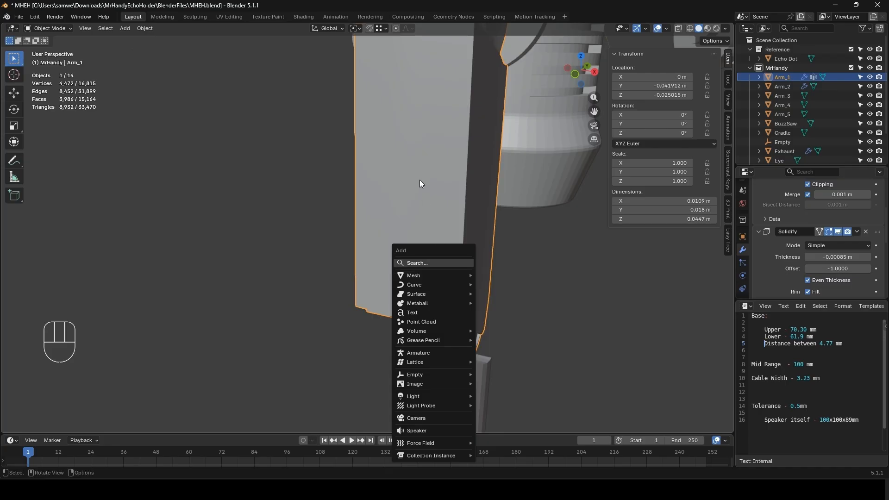
{"action": "key", "text": "Tab"}
{"action": "scroll", "coordinate": [421, 235], "scroll_direction": "down", "scroll_amount": 3}
{"action": "key", "text": "Tab"}
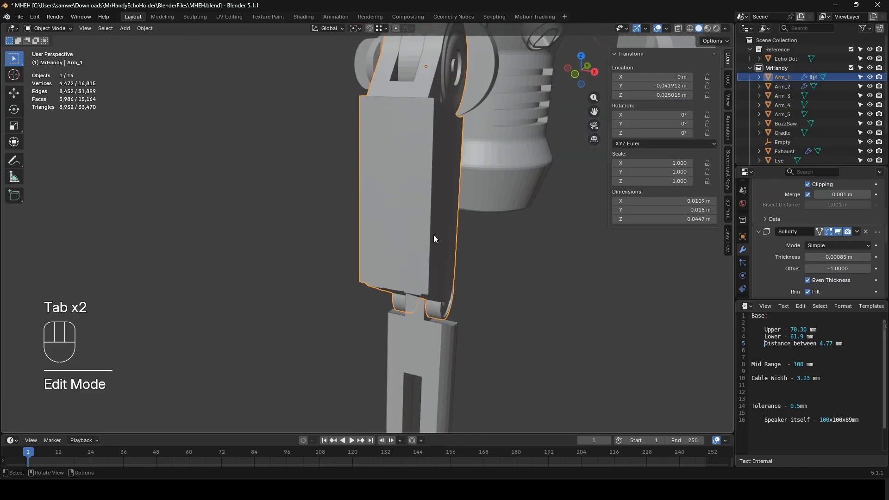
{"action": "scroll", "coordinate": [822, 225], "scroll_direction": "up", "scroll_amount": 5}
{"action": "left_click", "coordinate": [858, 219]}
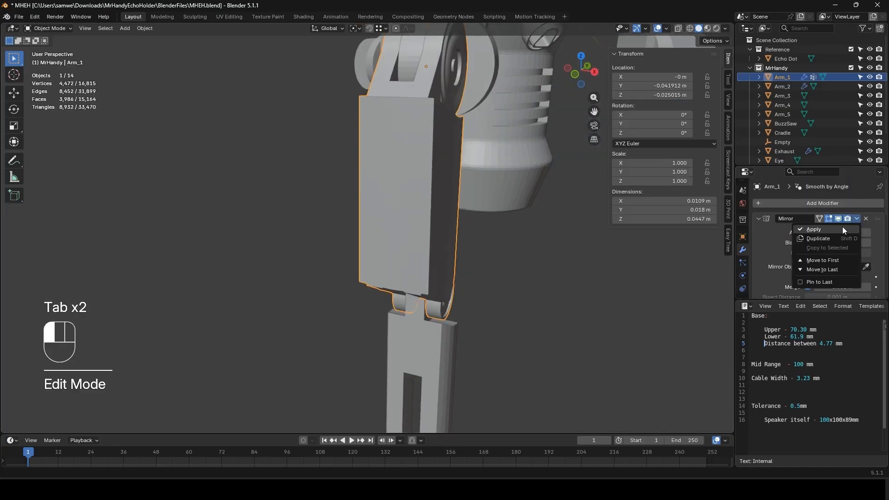
{"action": "left_click", "coordinate": [843, 227]}
{"action": "left_click", "coordinate": [856, 220]}
- In Edit Mode, add a loop cut near the cover shell's lower end and flatten it to 0 along global Z
{"action": "key", "text": "Tab"}
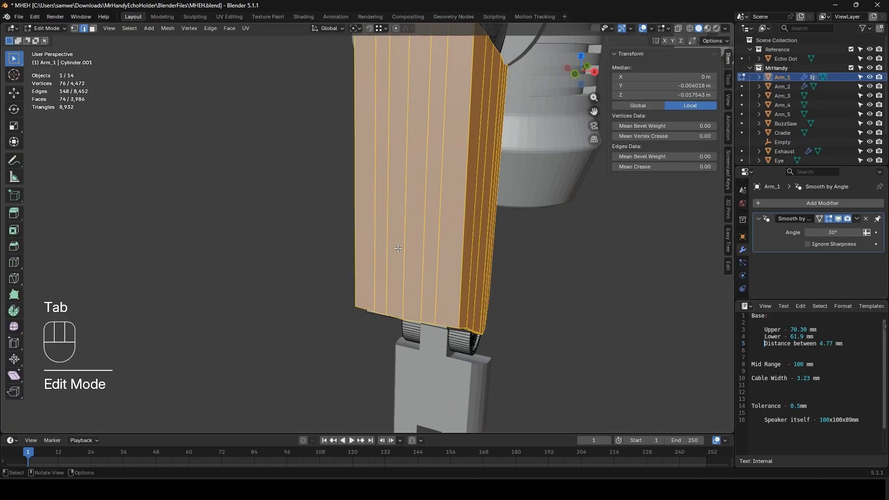
{"action": "key", "text": "ctrl+r"}
{"action": "left_click", "coordinate": [402, 252]}
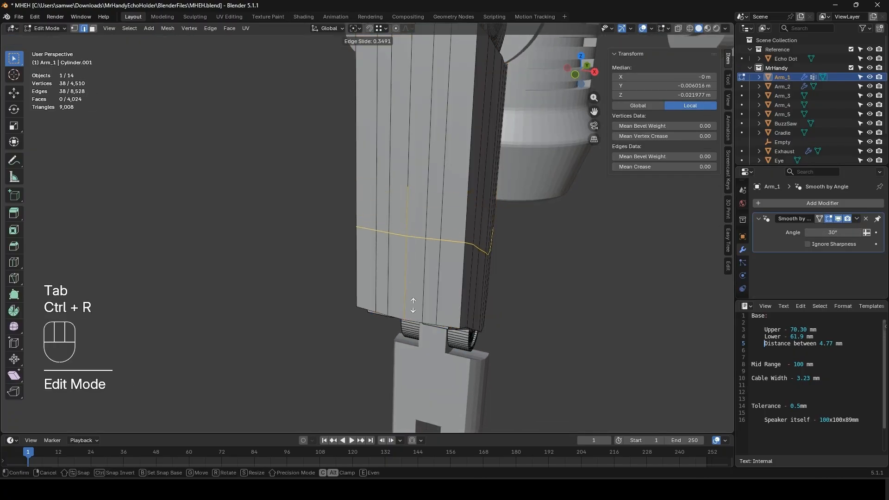
{"action": "left_click", "coordinate": [416, 342]}
{"action": "key", "text": "s"}
{"action": "key", "text": "z"}
{"action": "key", "text": "KP_0"}
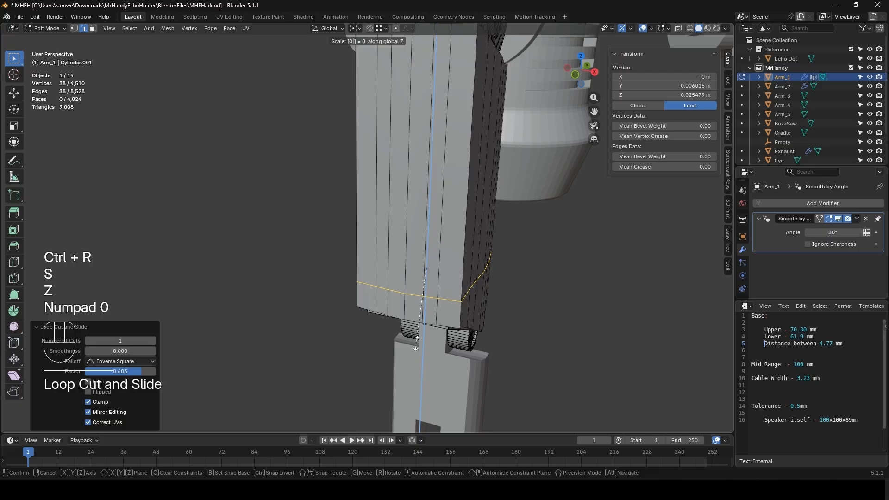
{"action": "key", "text": "Return"}
- Add a second horizontal loop cut around the middle of the cover shell, slid to a factor of about 0.206
{"action": "middle_click_drag", "start_coordinate": [416, 343], "coordinate": [444, 230]}
{"action": "key", "text": "ctrl+r"}
{"action": "left_click", "coordinate": [446, 232]}
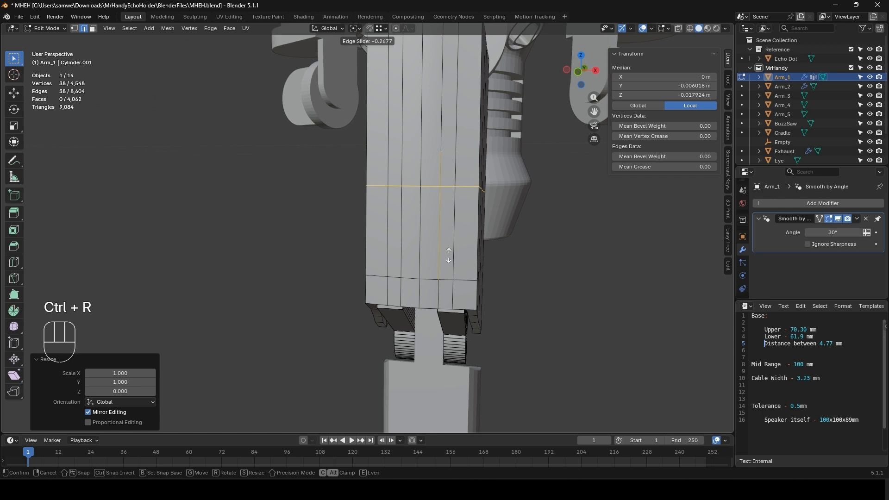
{"action": "left_click", "coordinate": [451, 237]}
- Move the two front vertices on each side of the middle loop's centre vertex down about 0.0005 m along global Z
{"action": "middle_click_drag", "start_coordinate": [450, 237], "coordinate": [433, 220], "text": "shift"}
{"action": "scroll", "coordinate": [433, 220], "scroll_direction": "up", "scroll_amount": 4}
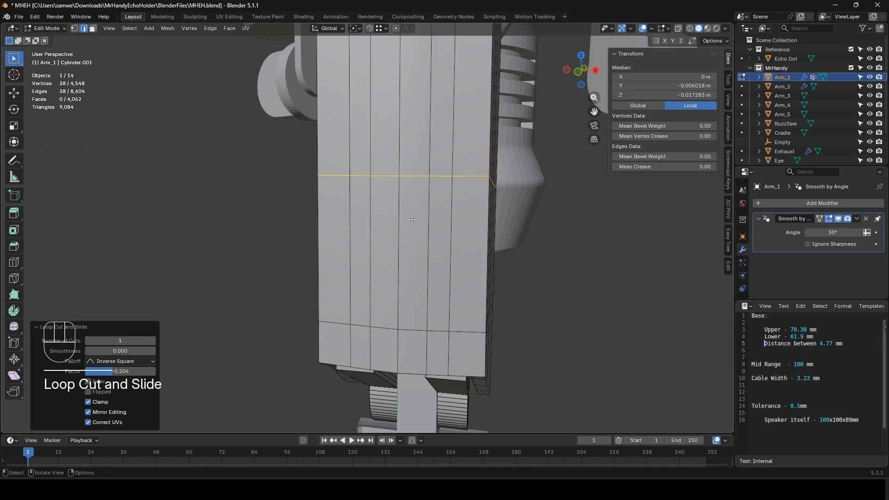
{"action": "key", "text": "1"}
{"action": "left_click", "coordinate": [351, 175]}
{"action": "left_click", "coordinate": [370, 176], "text": "shift"}
{"action": "left_click", "coordinate": [429, 176], "text": "shift"}
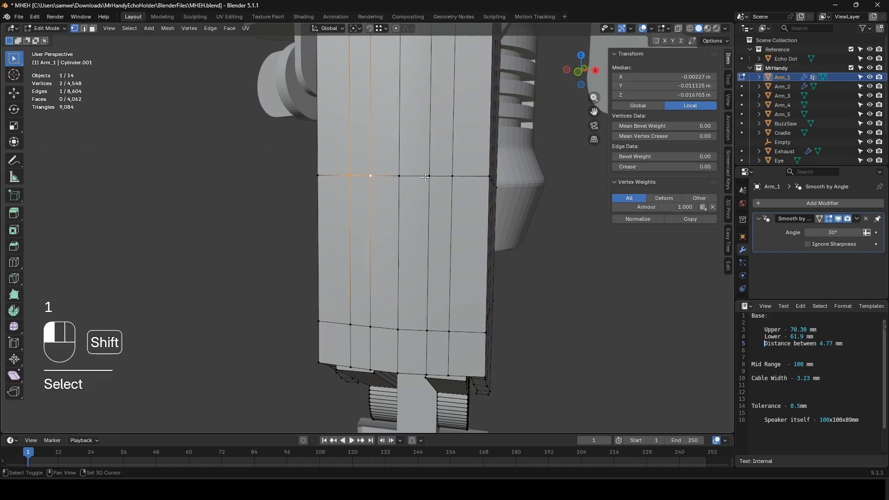
{"action": "left_click", "coordinate": [453, 176], "text": "shift"}
{"action": "key", "text": "g"}
{"action": "key", "text": "z"}
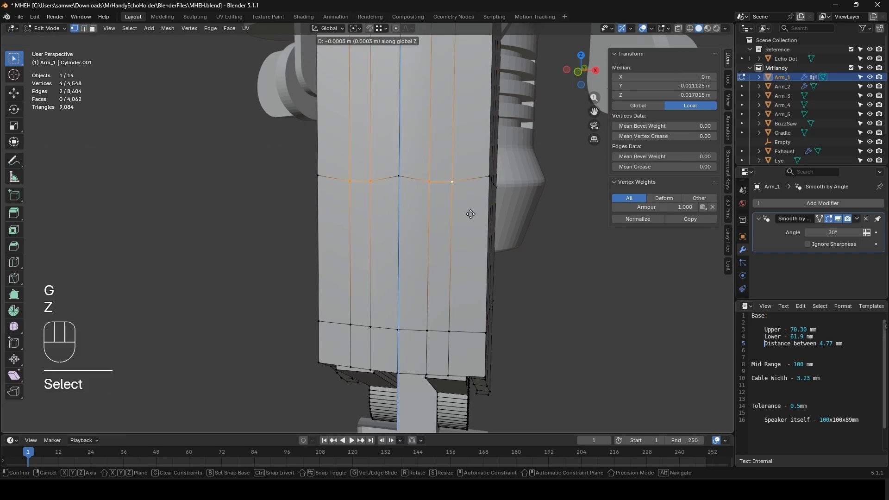
{"action": "left_click", "coordinate": [470, 218]}
- Deselect the two inner vertices and move the outer pair down about 0.0015 m along global Z to steepen the arch
{"action": "left_click", "coordinate": [429, 184], "text": "shift"}
{"action": "left_click", "coordinate": [370, 185], "text": "shift"}
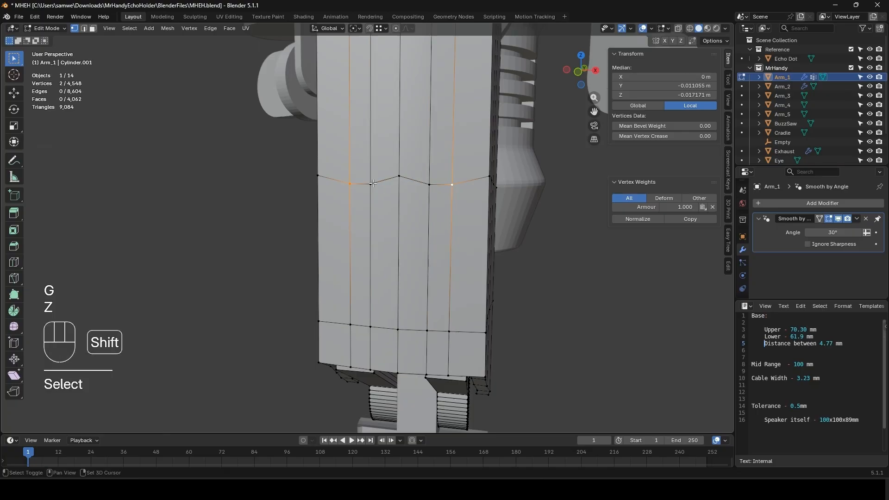
{"action": "key", "text": "g"}
{"action": "key", "text": "z"}
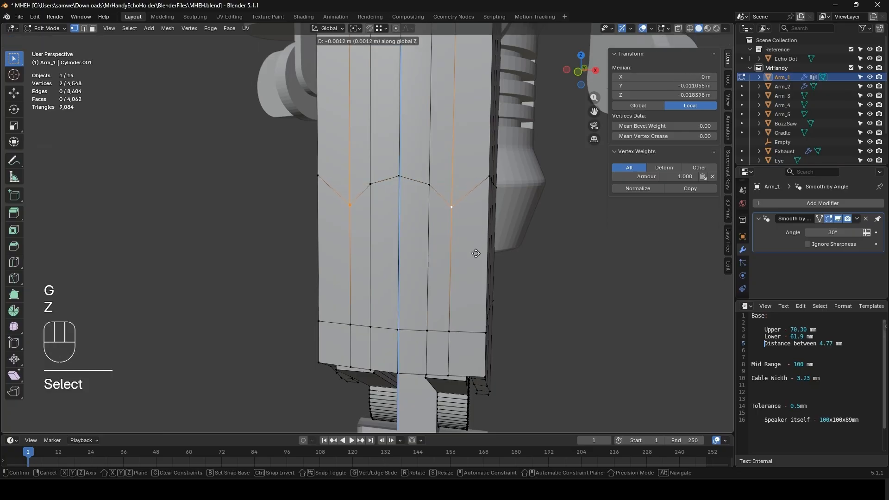
{"action": "left_click", "coordinate": [472, 258]}
{"action": "middle_click_drag", "start_coordinate": [473, 258], "coordinate": [480, 185]}
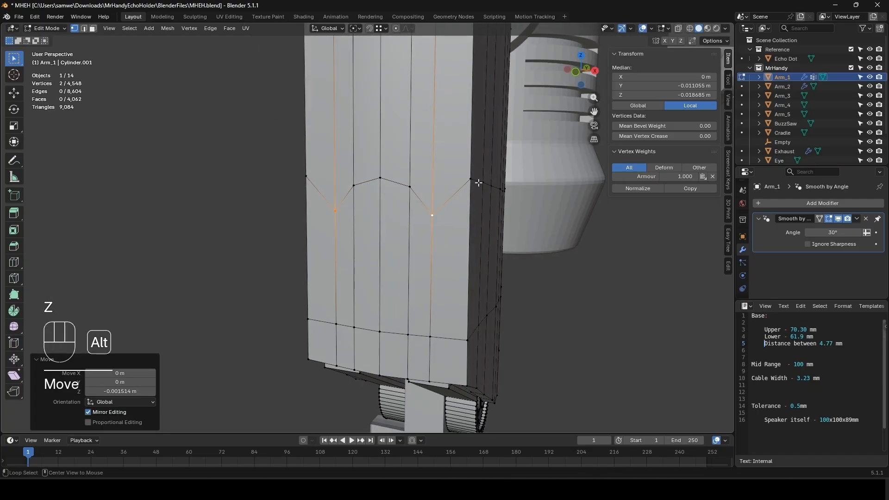
- Lower the rest of the loop outside the five arch vertices about 0.00198 m along global Z and compare it with the MrHandyCollage.png reference
{"action": "left_click", "coordinate": [480, 183], "text": "alt"}
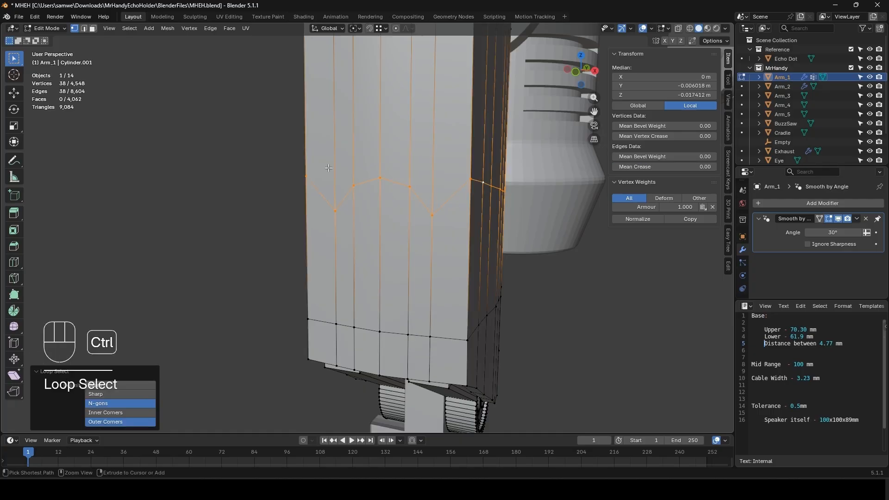
{"action": "left_click_drag", "start_coordinate": [333, 175], "coordinate": [437, 220], "text": "ctrl"}
{"action": "key", "text": "g"}
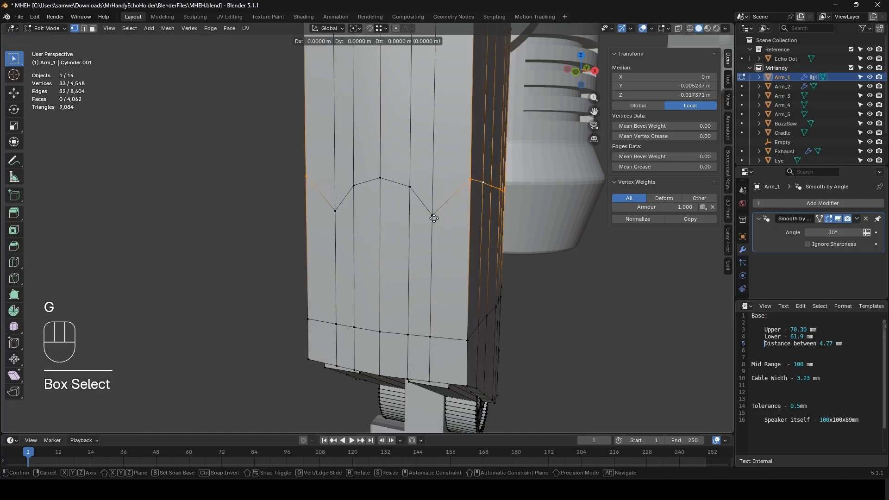
{"action": "key", "text": "z"}
{"action": "left_click", "coordinate": [434, 219]}
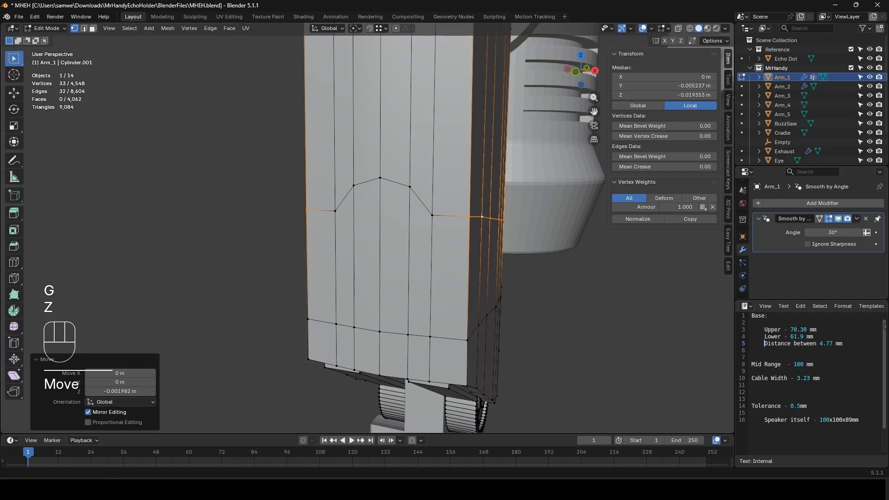
{"action": "left_click_drag", "start_coordinate": [0, 62], "coordinate": [302, 62]}
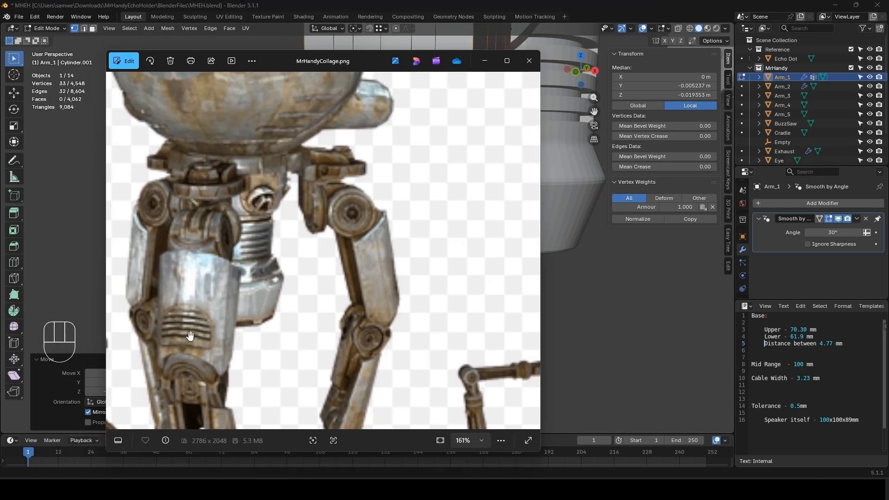
{"action": "left_click_drag", "start_coordinate": [312, 55], "coordinate": [0, 60]}
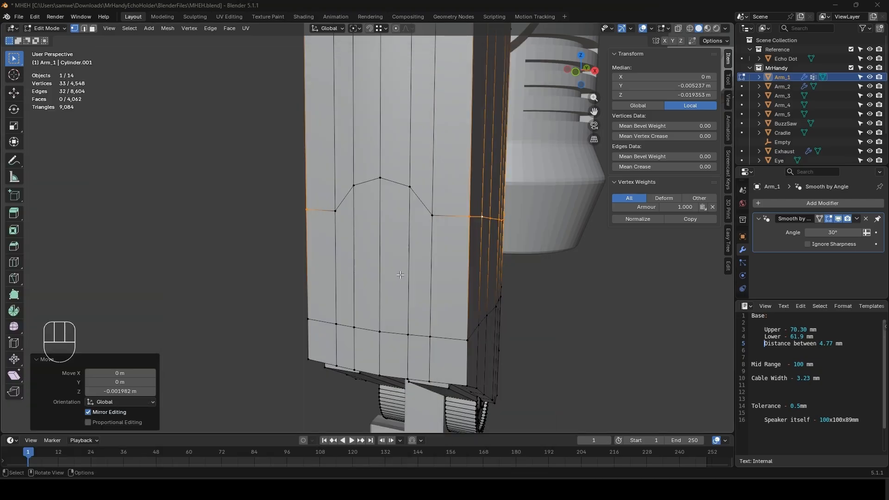
{"action": "key", "text": "ctrl+r"}
{"action": "scroll", "coordinate": [377, 250], "scroll_direction": "up", "scroll_amount": 2}
{"action": "left_click", "coordinate": [379, 252]}
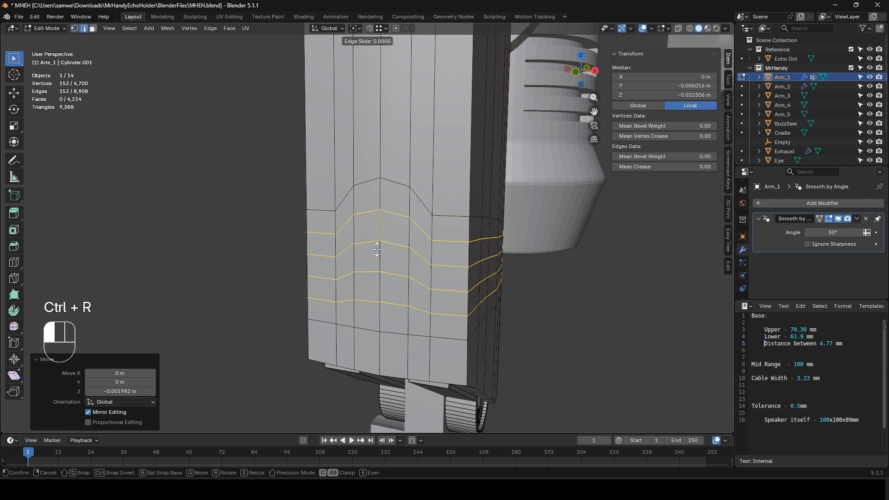
{"action": "right_click", "coordinate": [387, 260]}
{"action": "key", "text": "ctrl+b"}
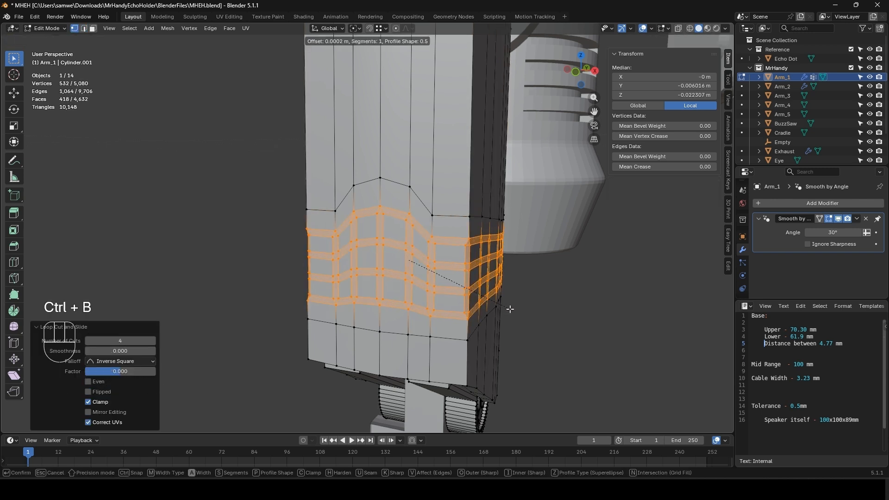
{"action": "right_click", "coordinate": [508, 309]}
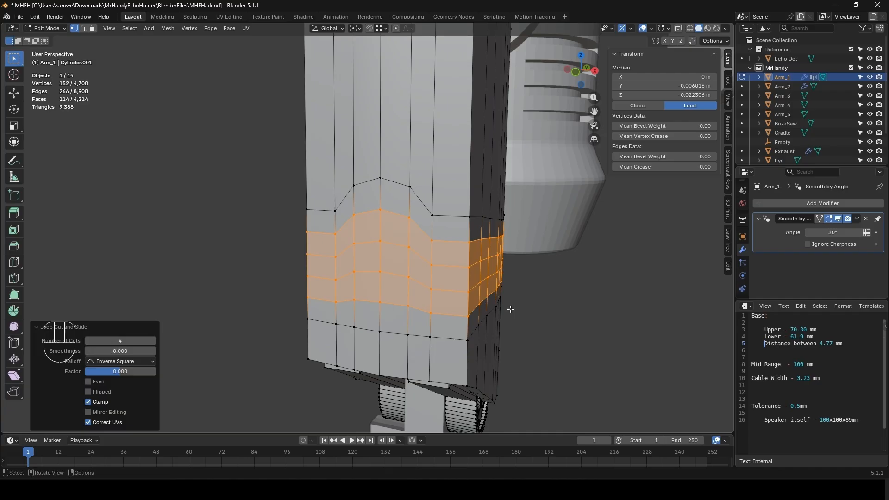
{"action": "key", "text": "ctrl+z"}
- Add four evenly spaced loop cuts between the cover shell's arched loop and its lower loop
{"action": "key", "text": "ctrl+r"}
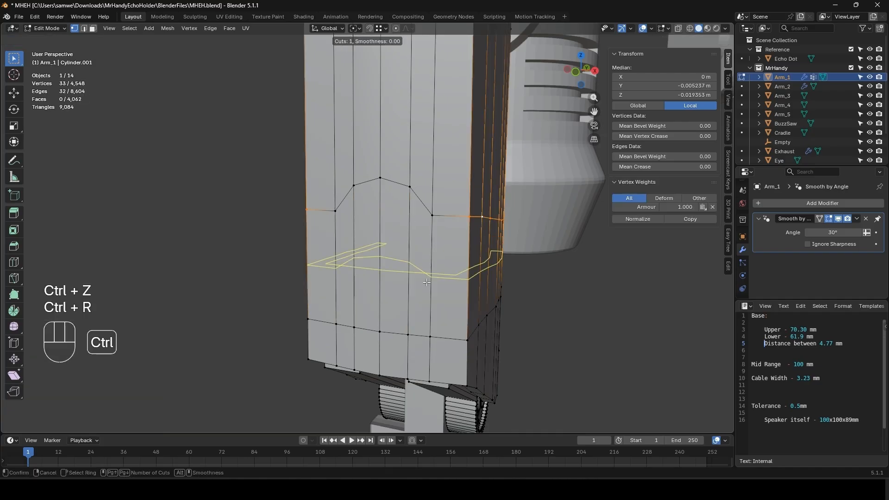
{"action": "scroll", "coordinate": [427, 282], "scroll_direction": "up", "scroll_amount": 3}
{"action": "left_click", "coordinate": [429, 282]}
{"action": "right_click", "coordinate": [431, 283]}
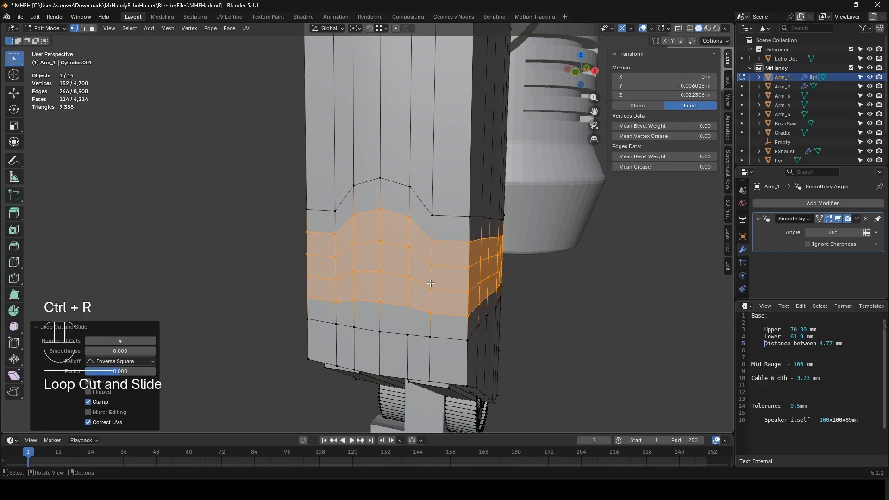
- Select only the four new edge loops and bevel them with a width of 0.00022 m and one segment
{"action": "key", "text": "2"}
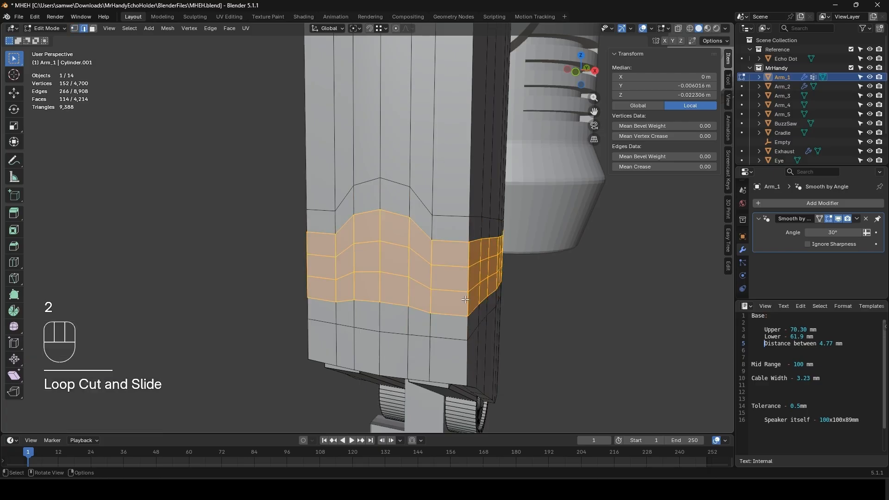
{"action": "left_click", "coordinate": [372, 213], "text": "alt"}
{"action": "left_click", "coordinate": [371, 240], "text": "alt+shift"}
{"action": "left_click", "coordinate": [376, 271], "text": "alt+shift"}
{"action": "left_click", "coordinate": [368, 302], "text": "alt+shift"}
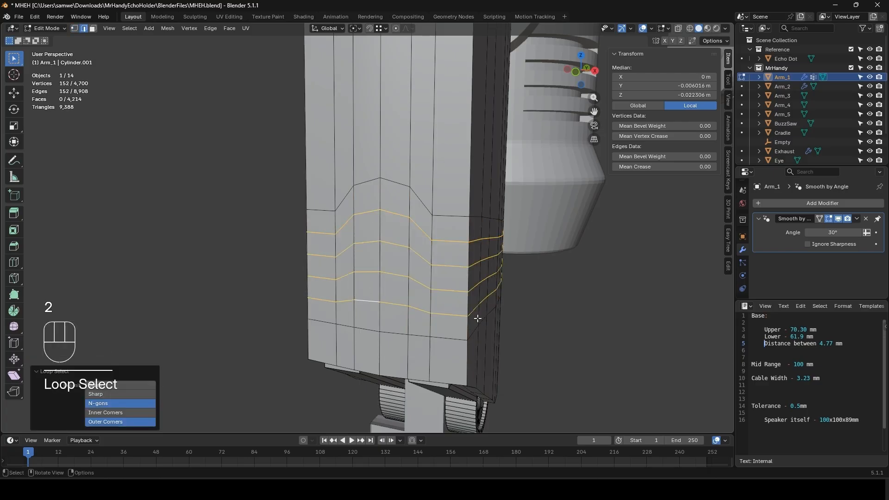
{"action": "key", "text": "ctrl+b"}
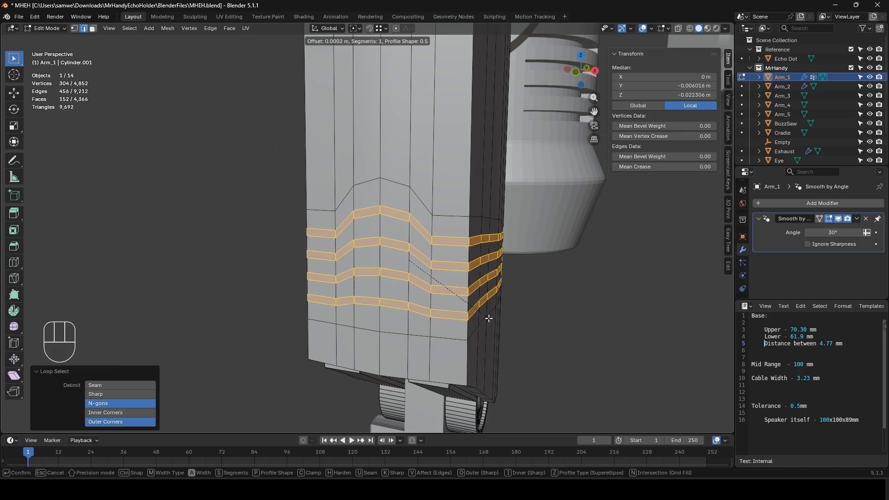
{"action": "left_click", "coordinate": [488, 319]}
- Lower the centre vertical edge of the uppermost beveled band along global Z to flatten the band's peak
{"action": "scroll", "coordinate": [380, 230], "scroll_direction": "up", "scroll_amount": 2}
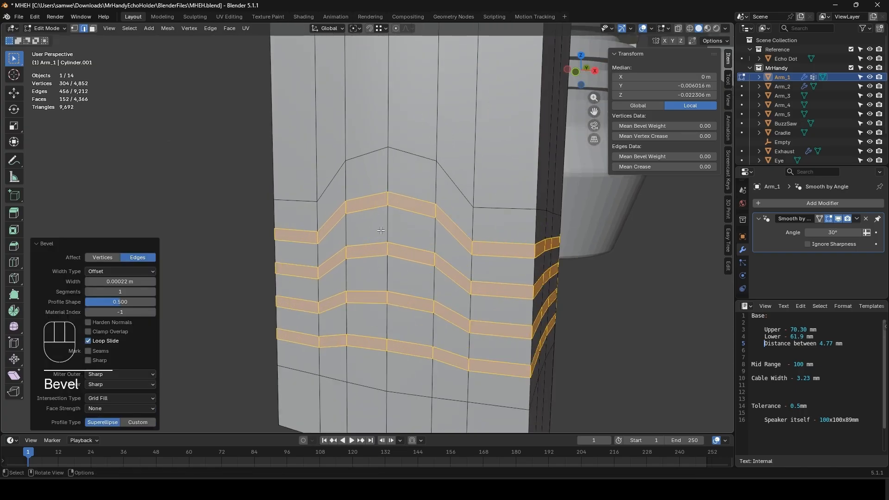
{"action": "left_click", "coordinate": [390, 200]}
{"action": "key", "text": "g"}
{"action": "key", "text": "z"}
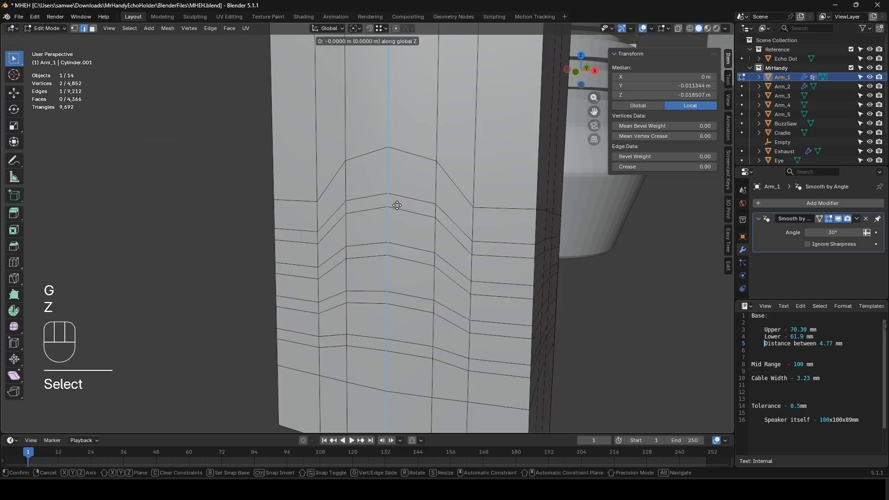
{"action": "left_click", "coordinate": [396, 209]}
- Add the neighbouring vertical edges on both sides of the centre edge and lower all three about 0.00063 m along global Z
{"action": "left_click", "coordinate": [350, 208], "text": "shift"}
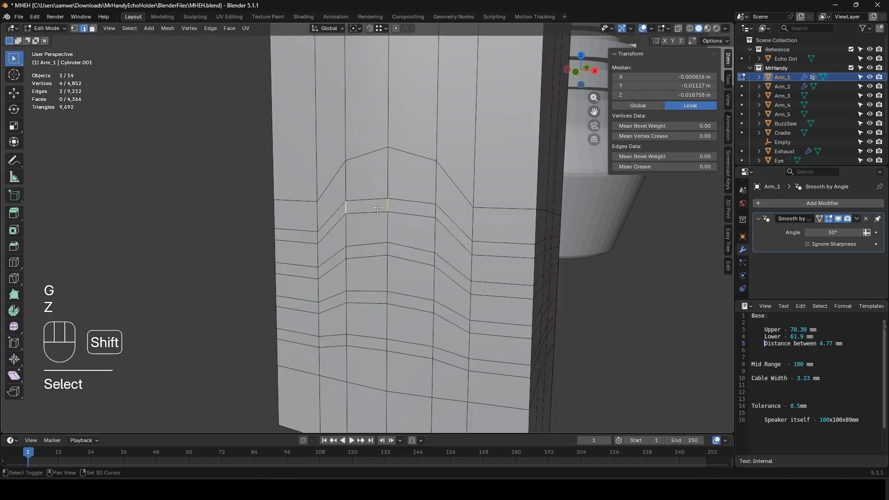
{"action": "left_click", "coordinate": [427, 211], "text": "shift"}
{"action": "key", "text": "g"}
{"action": "key", "text": "z"}
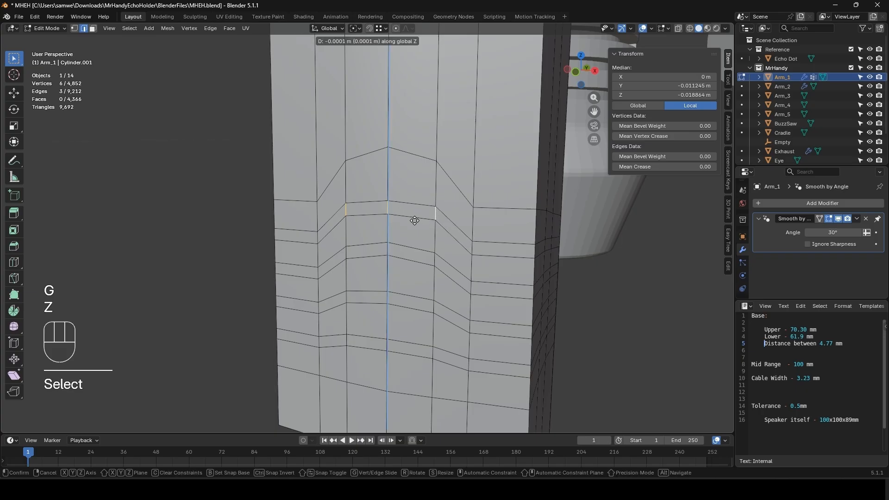
{"action": "left_click", "coordinate": [415, 236]}
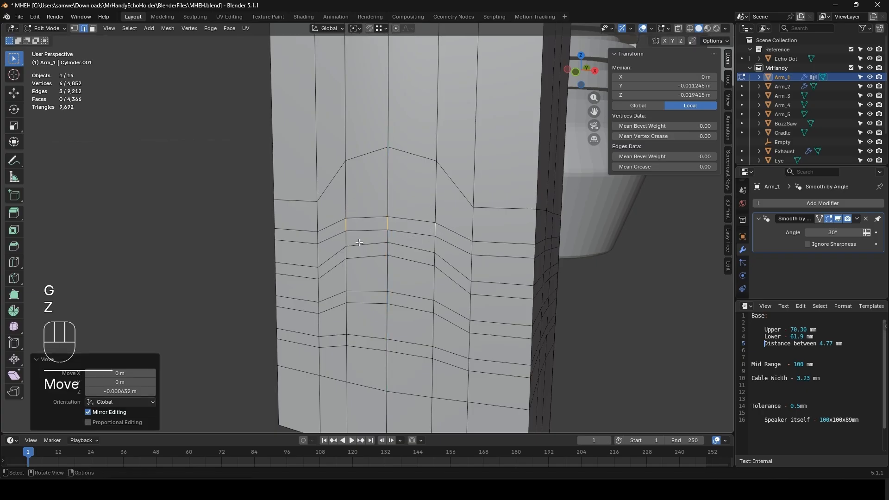
- Lower the three middle vertical edges of the second beveled band about 0.0004 m along global Z
{"action": "left_click", "coordinate": [346, 254]}
{"action": "left_click", "coordinate": [388, 250], "text": "shift"}
{"action": "left_click", "coordinate": [436, 258], "text": "shift"}
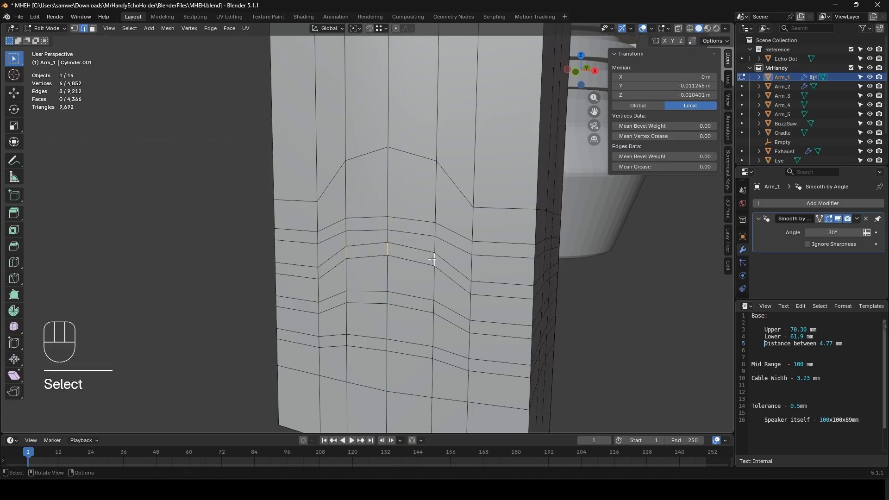
{"action": "key", "text": "g"}
{"action": "key", "text": "z"}
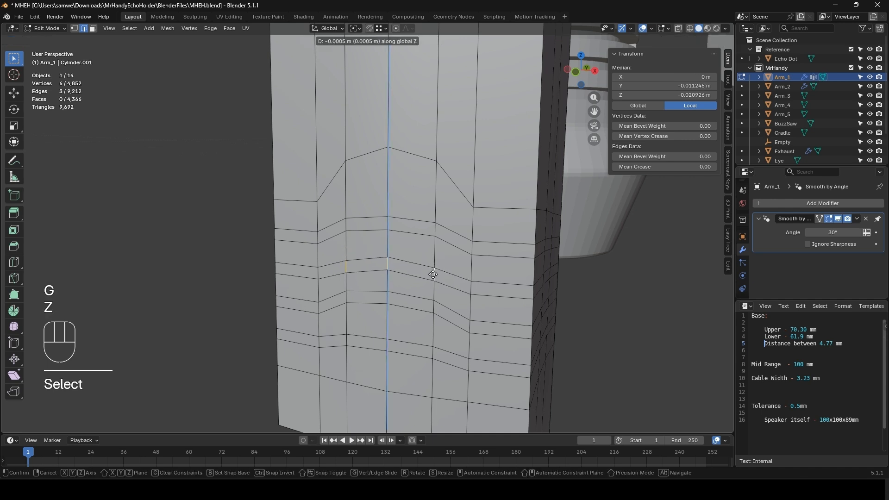
{"action": "left_click", "coordinate": [433, 272]}
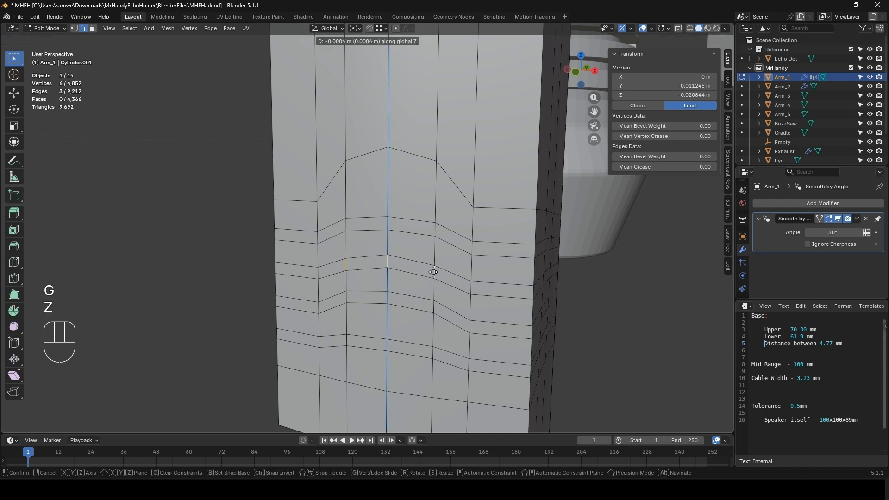
- Lower the three middle vertical edges of the third beveled band about 0.0002 m along global Z
{"action": "left_click", "coordinate": [347, 297]}
{"action": "left_click", "coordinate": [387, 297], "text": "shift"}
{"action": "left_click", "coordinate": [432, 304], "text": "shift"}
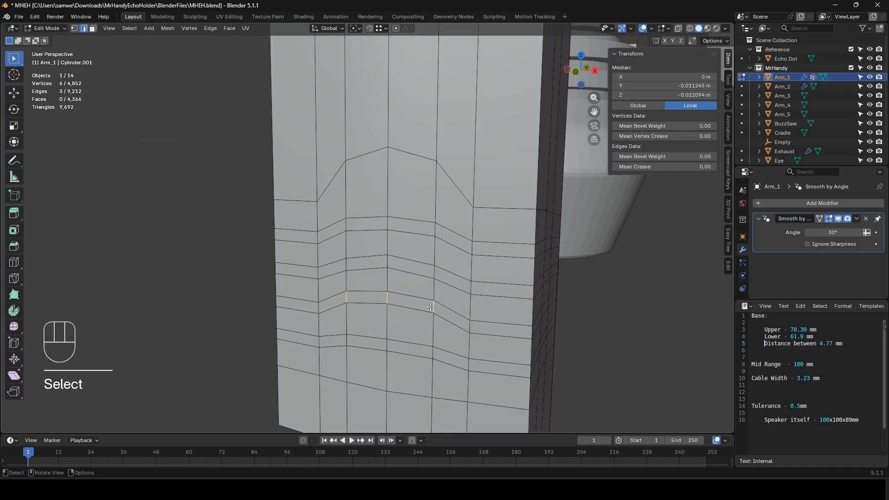
{"action": "key", "text": "g"}
{"action": "key", "text": "z"}
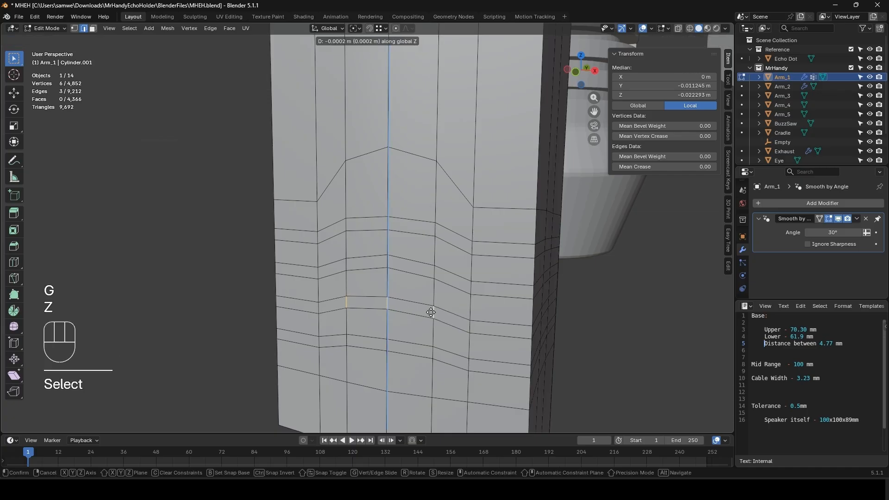
{"action": "left_click", "coordinate": [430, 312]}
- Raise the centre vertical edge of the lowest beveled band about 0.000185 m along global Z
{"action": "left_click", "coordinate": [382, 343]}
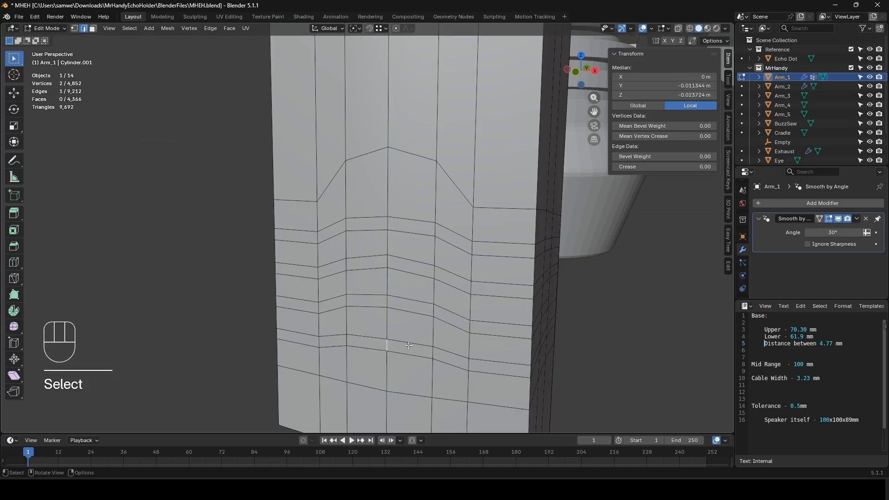
{"action": "key", "text": "g"}
{"action": "key", "text": "z"}
{"action": "left_click", "coordinate": [390, 340]}
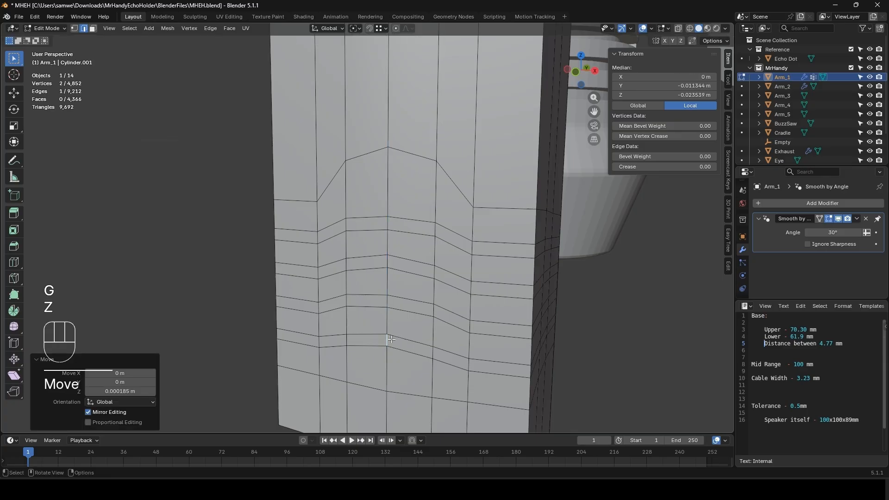
- Select the four middle faces in each of the four bands, extrude them as vents, and leave Edit Mode
{"action": "key", "text": "3"}
{"action": "left_click", "coordinate": [334, 341]}
{"action": "left_click", "coordinate": [367, 339], "text": "shift"}
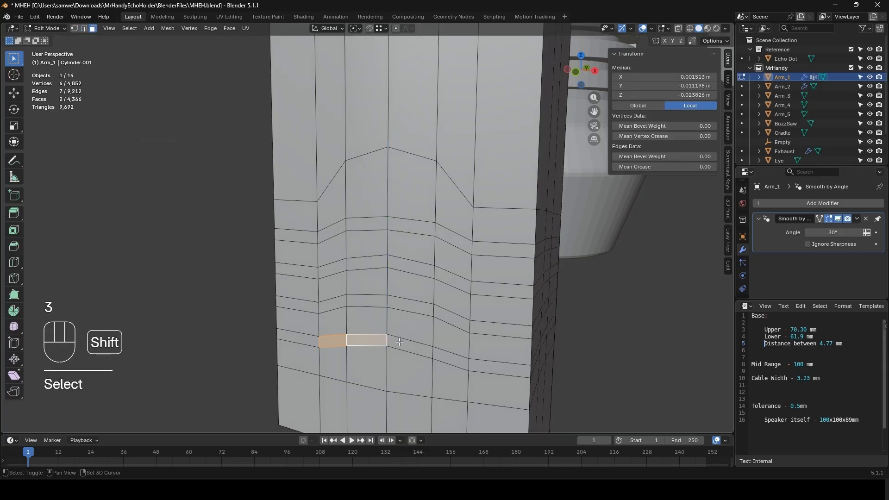
{"action": "left_click", "coordinate": [411, 347], "text": "shift"}
{"action": "left_click", "coordinate": [450, 358], "text": "shift"}
{"action": "left_click", "coordinate": [451, 319], "text": "shift"}
{"action": "left_click", "coordinate": [410, 306], "text": "shift"}
{"action": "left_click", "coordinate": [366, 301], "text": "shift"}
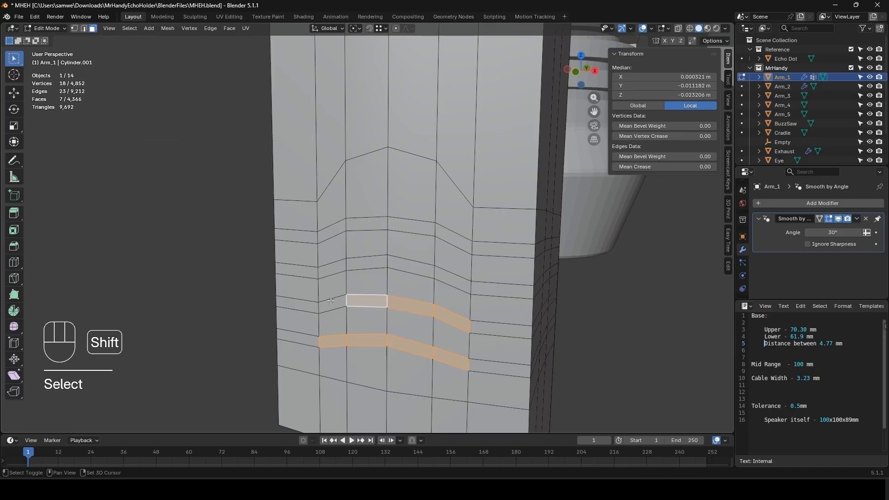
{"action": "left_click", "coordinate": [333, 304], "text": "shift"}
{"action": "left_click", "coordinate": [340, 271], "text": "shift"}
{"action": "left_click", "coordinate": [365, 263], "text": "shift"}
{"action": "left_click", "coordinate": [410, 266], "text": "shift"}
{"action": "left_click", "coordinate": [451, 278], "text": "shift"}
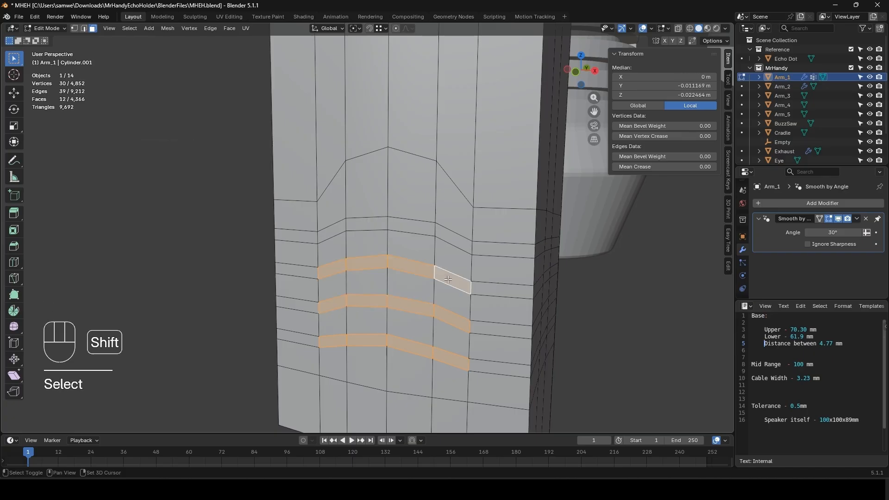
{"action": "left_click", "coordinate": [441, 235], "text": "shift"}
{"action": "left_click", "coordinate": [411, 226], "text": "shift"}
{"action": "left_click", "coordinate": [365, 223], "text": "shift"}
{"action": "left_click", "coordinate": [332, 229], "text": "shift"}
{"action": "middle_click_drag", "start_coordinate": [332, 229], "coordinate": [354, 252]}
{"action": "key", "text": "e"}
{"action": "key", "text": "Tab"}
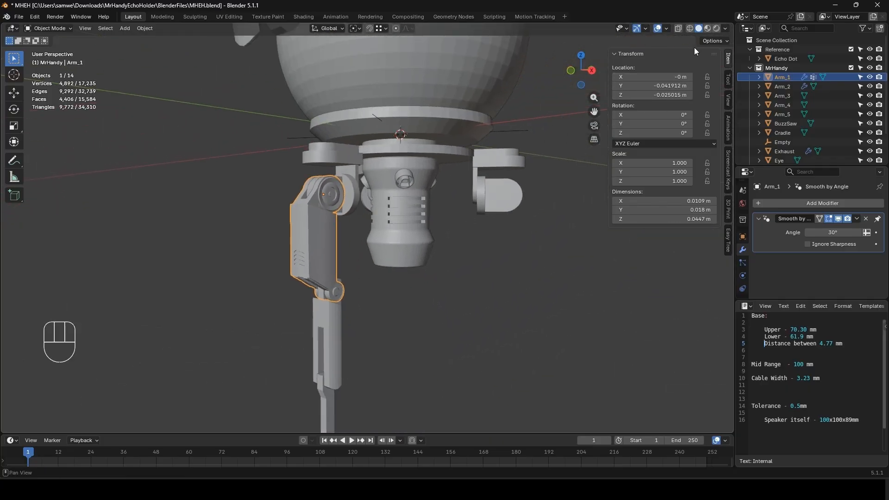
- Inspect the arm's vents in rendered viewport shading, and return to solid shading
{"action": "scroll", "coordinate": [351, 265], "scroll_direction": "up", "scroll_amount": 4}
{"action": "middle_click_drag", "start_coordinate": [329, 279], "coordinate": [372, 267], "text": "shift"}
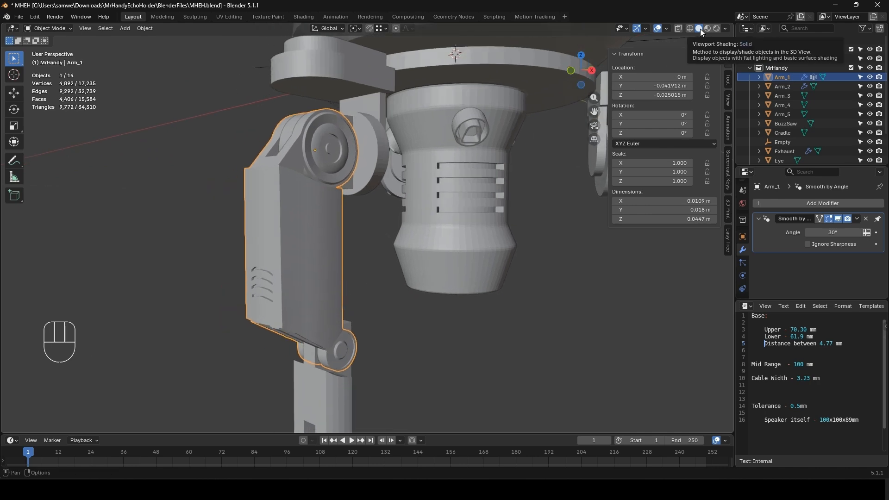
{"action": "left_click", "coordinate": [717, 29]}
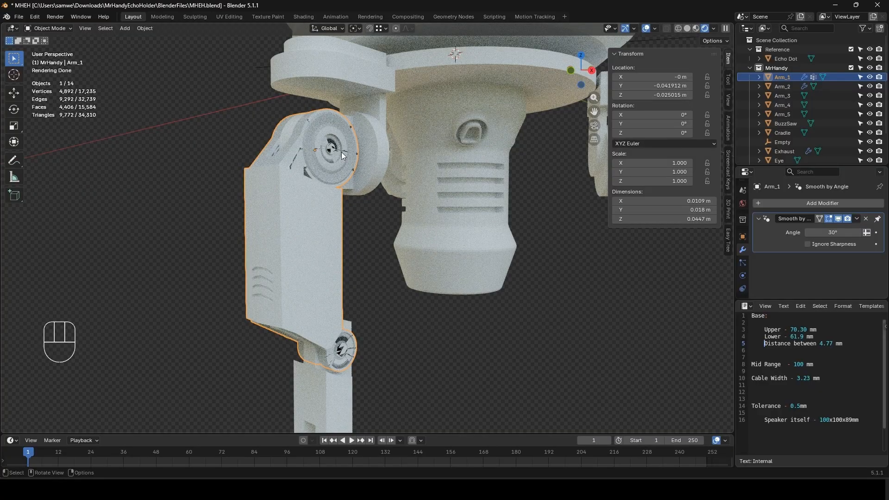
{"action": "mouse_move", "coordinate": [262, 284]}
{"action": "middle_mouse_down"}
{"action": "mouse_move", "coordinate": [280, 277]}
{"action": "mouse_move", "coordinate": [265, 280]}
{"action": "middle_mouse_up"}
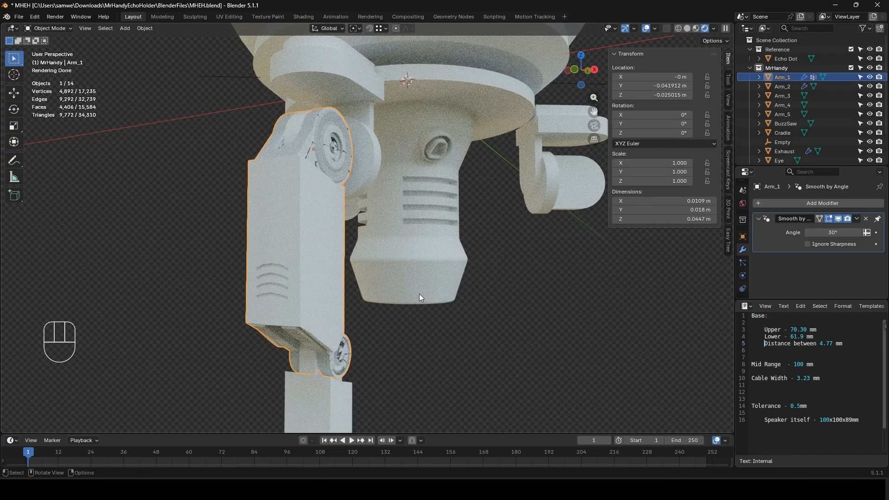
{"action": "left_click", "coordinate": [689, 28]}
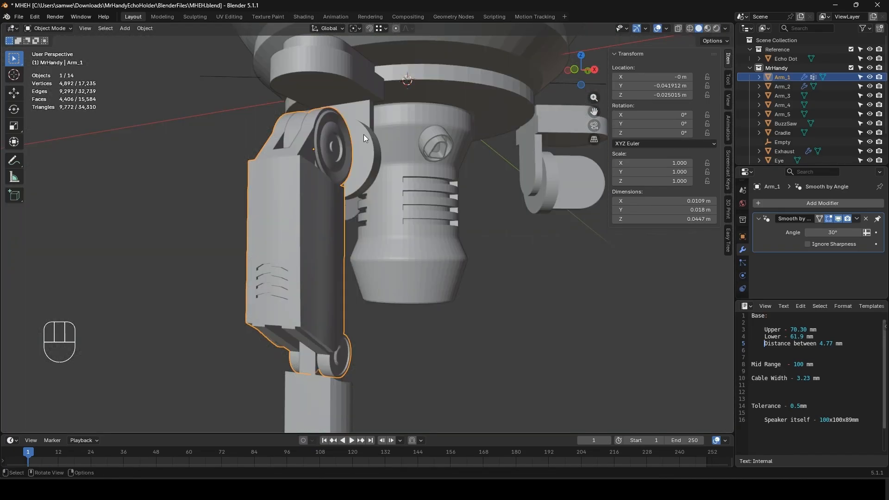
- Deselect Arm_1 and compare the shoulder area with the MrHandyCollage.png reference image
{"action": "scroll", "coordinate": [430, 252], "scroll_direction": "down", "scroll_amount": 3}
{"action": "middle_click_drag", "start_coordinate": [431, 253], "coordinate": [377, 234]}
{"action": "left_click", "coordinate": [412, 282]}
{"action": "scroll", "coordinate": [378, 278], "scroll_direction": "down", "scroll_amount": 3}
{"action": "scroll", "coordinate": [366, 267], "scroll_direction": "up", "scroll_amount": 2}
{"action": "scroll", "coordinate": [363, 289], "scroll_direction": "up", "scroll_amount": 1}
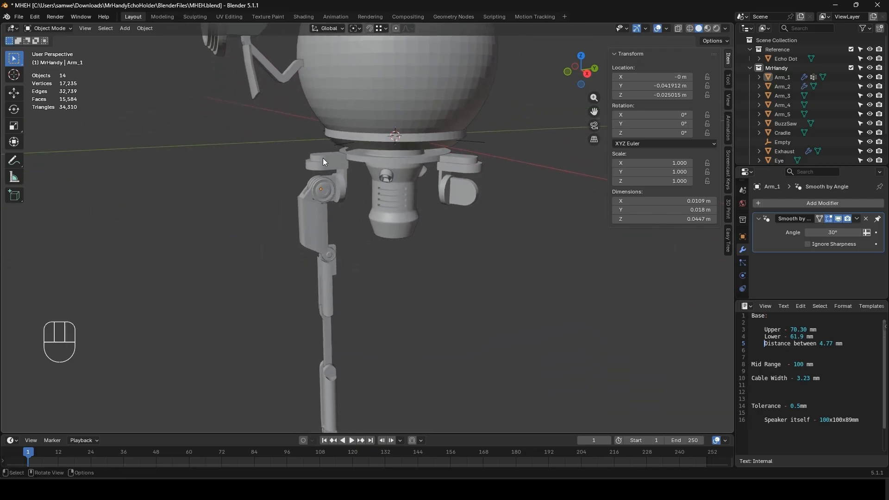
{"action": "scroll", "coordinate": [352, 230], "scroll_direction": "up", "scroll_amount": 2}
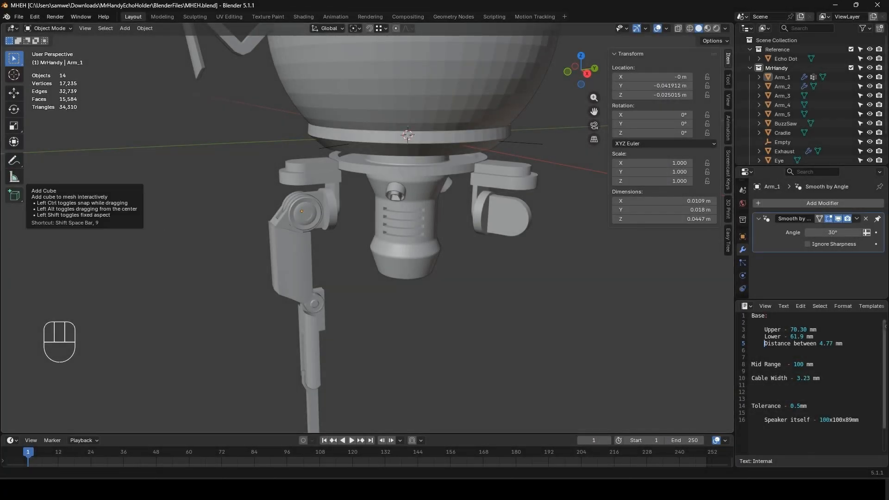
{"action": "left_click_drag", "start_coordinate": [1, 139], "coordinate": [256, 95]}
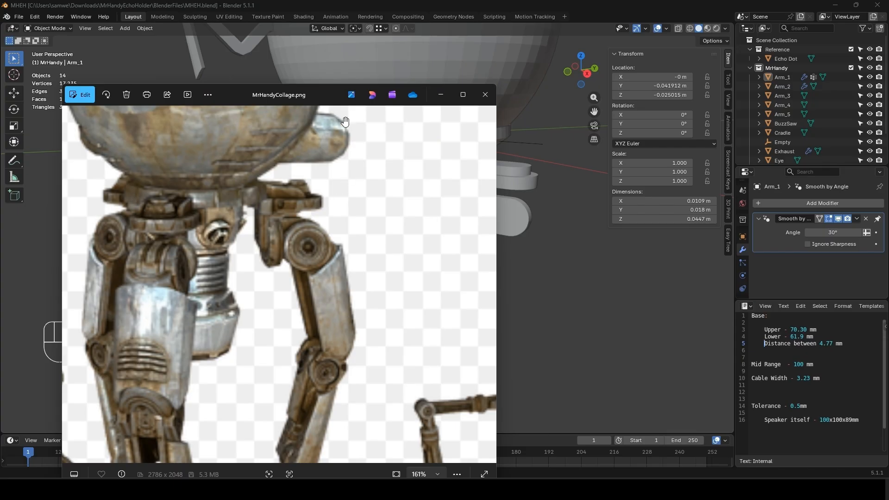
{"action": "left_click_drag", "start_coordinate": [323, 95], "coordinate": [644, 104]}
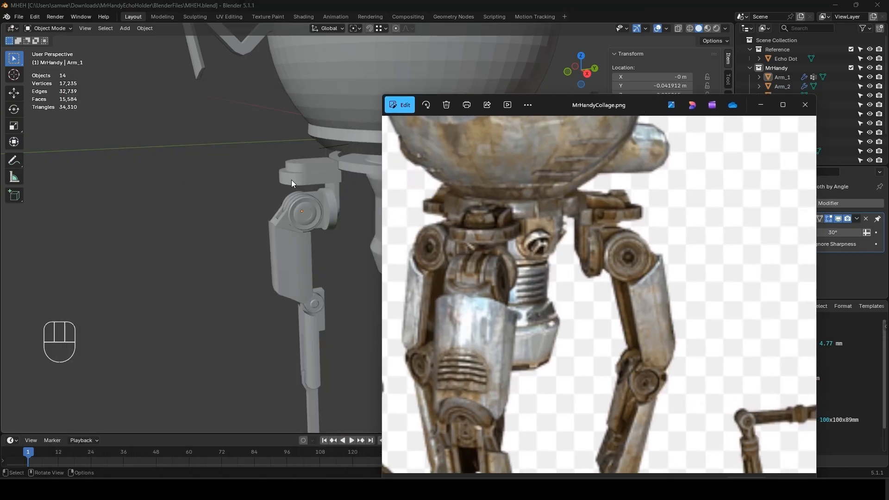
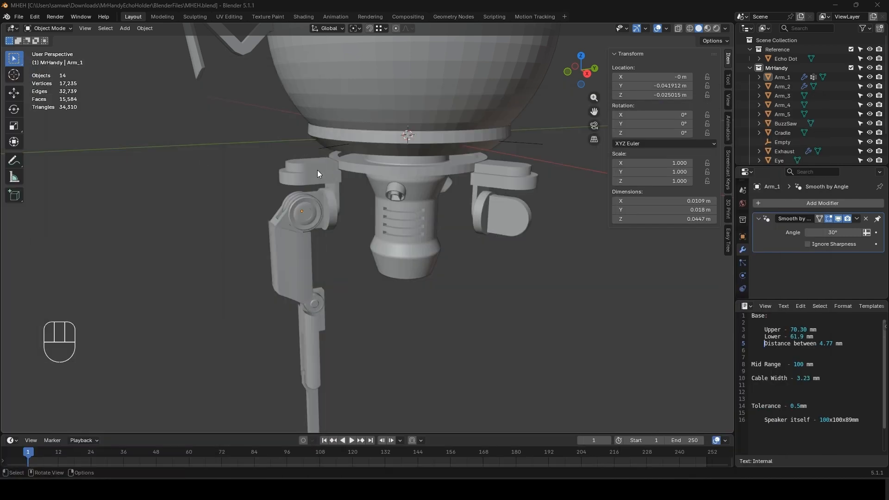
- In the Shoulder mesh, raise the two underside faces of the upper plate about 0.0026 m along global Z
{"action": "left_click", "coordinate": [306, 175]}
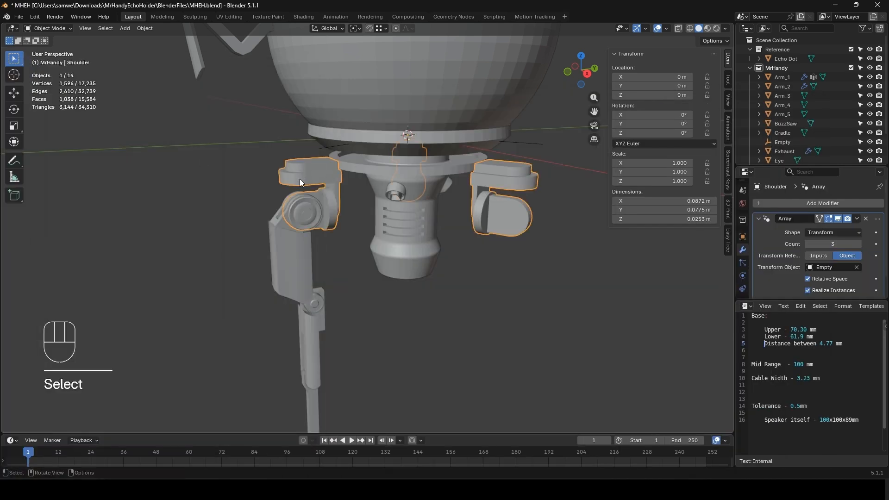
{"action": "middle_click_drag", "start_coordinate": [299, 179], "coordinate": [351, 188]}
{"action": "key", "text": "Tab"}
{"action": "scroll", "coordinate": [351, 187], "scroll_direction": "up", "scroll_amount": 3}
{"action": "middle_click_drag", "start_coordinate": [287, 155], "coordinate": [304, 142], "text": "shift"}
{"action": "left_click", "coordinate": [327, 140]}
{"action": "left_click", "coordinate": [301, 129], "text": "shift"}
{"action": "scroll", "coordinate": [301, 130], "scroll_direction": "up", "scroll_amount": 1}
{"action": "key", "text": "g"}
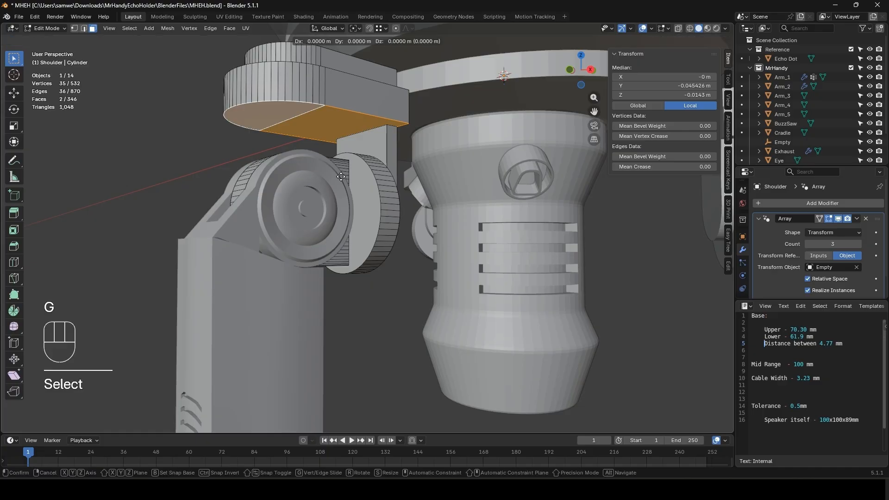
{"action": "key", "text": "z"}
{"action": "left_click", "coordinate": [334, 153]}
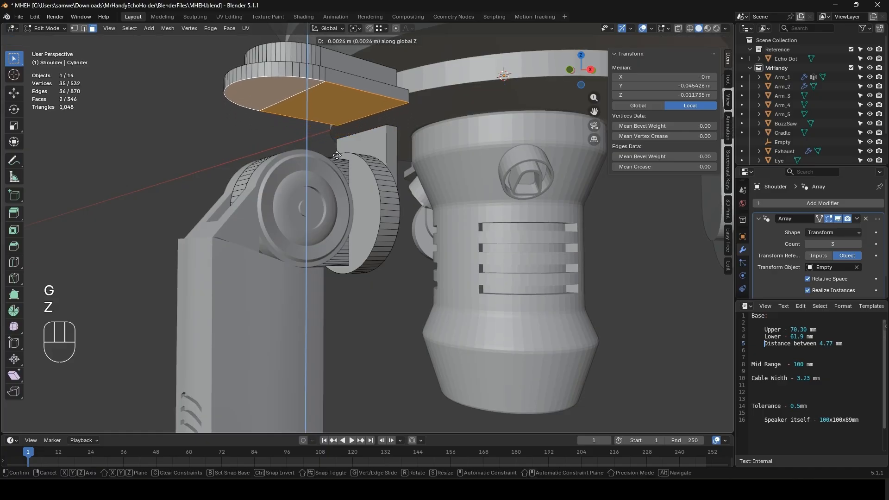
- Extend the selection to all linked geometry of the shoulder's upper plate and lower it along global Z towards the bracket
{"action": "middle_click_drag", "start_coordinate": [334, 154], "coordinate": [387, 133]}
{"action": "key", "text": "ctrl+l"}
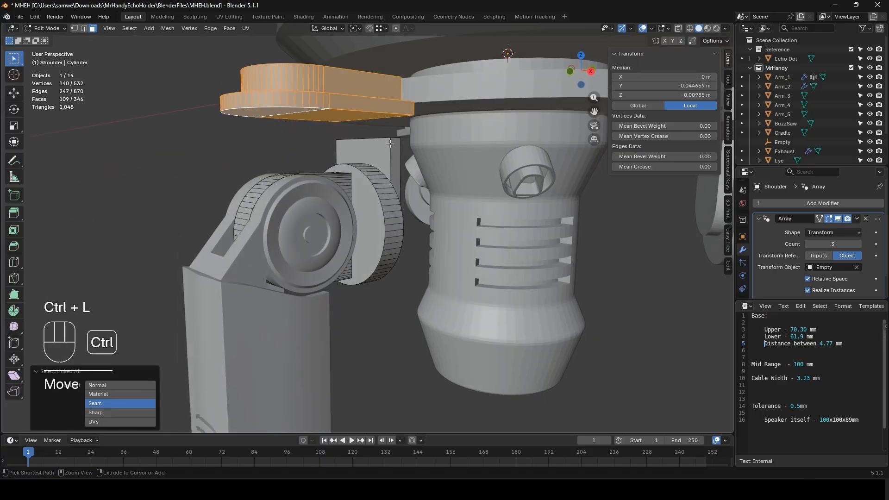
{"action": "key", "text": "g"}
{"action": "key", "text": "z"}
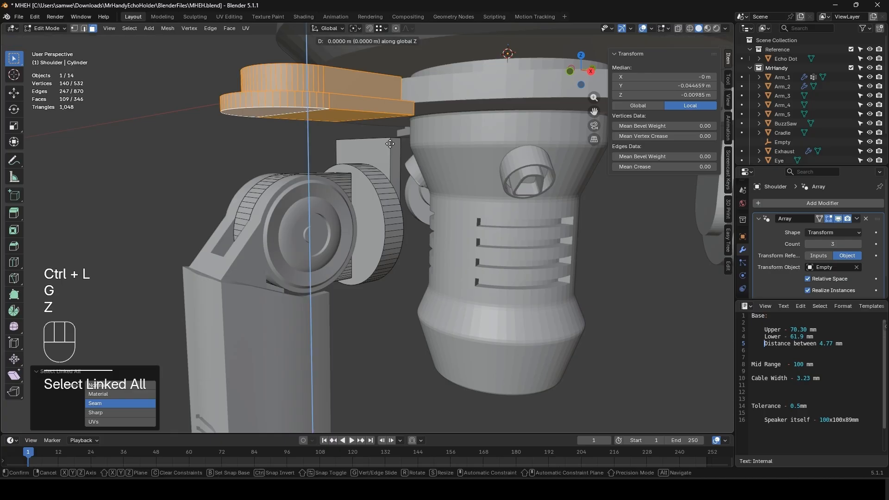
{"action": "left_click", "coordinate": [390, 144]}
- Delete the raised block on the shoulder plate by removing its side face loop and its top faces
{"action": "middle_click_drag", "start_coordinate": [390, 144], "coordinate": [399, 167]}
{"action": "scroll", "coordinate": [457, 161], "scroll_direction": "up", "scroll_amount": 2}
{"action": "left_click", "coordinate": [404, 159], "text": "alt"}
{"action": "key", "text": "x"}
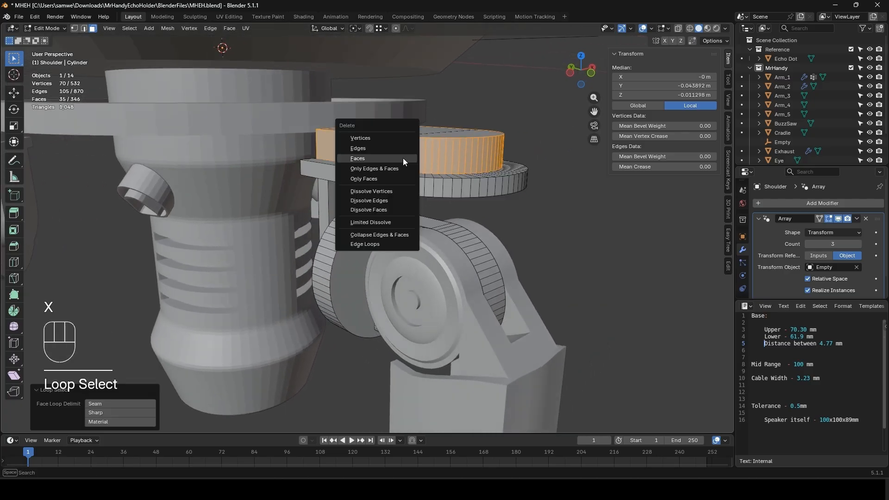
{"action": "left_click", "coordinate": [403, 157]}
{"action": "left_click", "coordinate": [410, 138]}
{"action": "key", "text": "ctrl+l"}
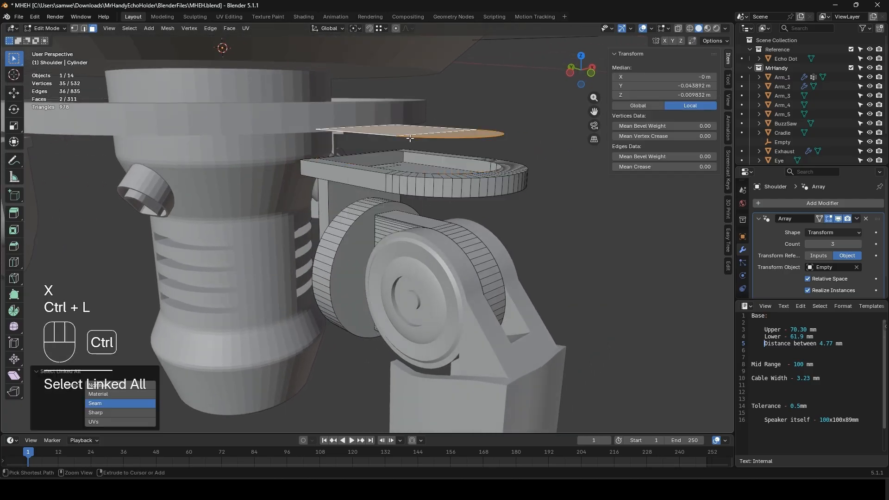
{"action": "key", "text": "x"}
{"action": "left_click", "coordinate": [410, 138]}
- Delete the rim face loop on top of the shoulder plate and fill the plate's upper outer edge loop with one face
{"action": "middle_click_drag", "start_coordinate": [410, 138], "coordinate": [393, 189]}
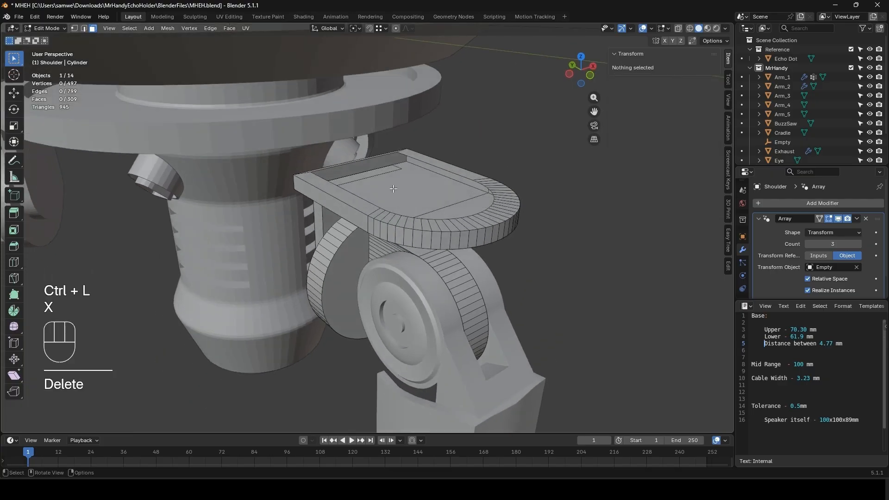
{"action": "left_click", "coordinate": [380, 214], "text": "alt"}
{"action": "key", "text": "x"}
{"action": "left_click", "coordinate": [380, 214]}
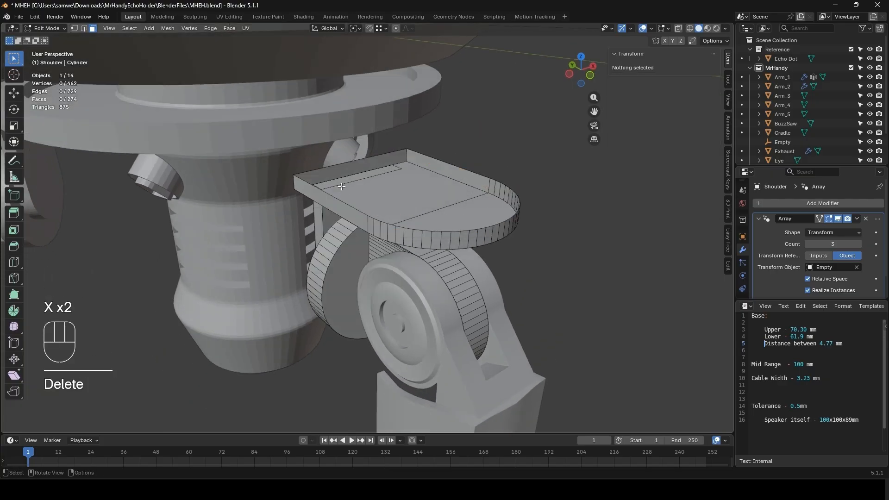
{"action": "key", "text": "2"}
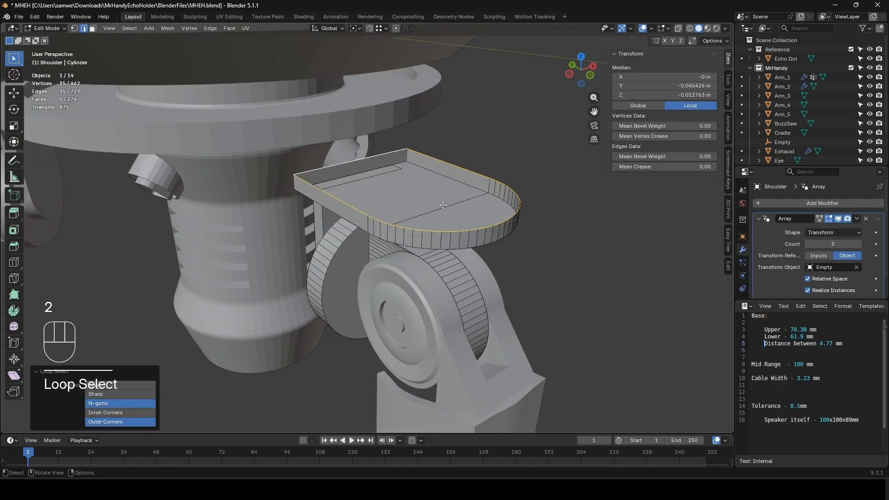
{"action": "key", "text": "f"}
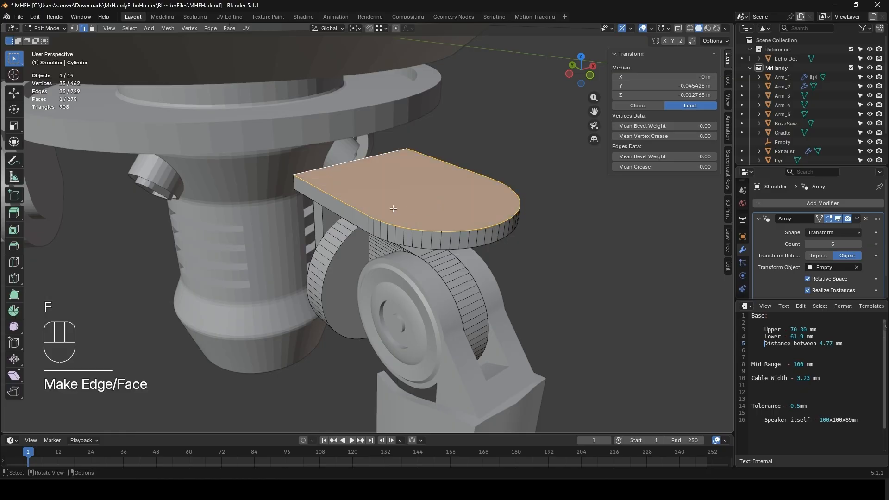
- Duplicate the upper rim faces of the shoulder's round disc and move the copy up about 0.011 m along Z above the plate
{"action": "middle_click_drag", "start_coordinate": [394, 208], "coordinate": [429, 202]}
{"action": "key", "text": "Tab"}
{"action": "key", "text": "Tab"}
{"action": "middle_click_drag", "start_coordinate": [408, 235], "coordinate": [371, 237]}
{"action": "scroll", "coordinate": [371, 237], "scroll_direction": "down", "scroll_amount": 1}
{"action": "middle_click_drag", "start_coordinate": [353, 285], "coordinate": [386, 213]}
{"action": "scroll", "coordinate": [303, 264], "scroll_direction": "up", "scroll_amount": 2}
{"action": "left_click", "coordinate": [287, 254]}
{"action": "key", "text": "3"}
{"action": "left_click", "coordinate": [287, 253]}
{"action": "left_click", "coordinate": [401, 224], "text": "ctrl"}
{"action": "left_click", "coordinate": [343, 220], "text": "ctrl"}
{"action": "left_click", "coordinate": [400, 258], "text": "ctrl"}
{"action": "middle_click_drag", "start_coordinate": [400, 258], "coordinate": [411, 311]}
{"action": "key", "text": "shift+d"}
{"action": "key", "text": "z"}
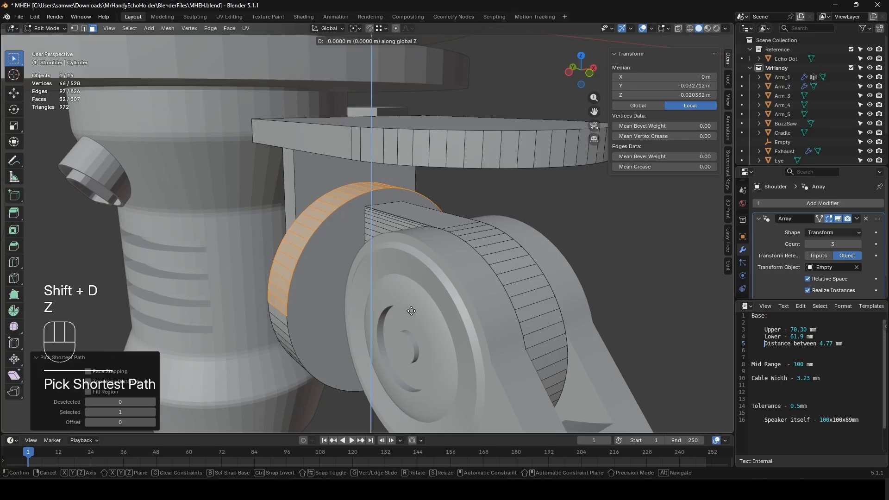
{"action": "left_click", "coordinate": [411, 162]}
{"action": "scroll", "coordinate": [414, 166], "scroll_direction": "down", "scroll_amount": 3}
{"action": "middle_click_drag", "start_coordinate": [417, 170], "coordinate": [402, 241], "text": "shift"}
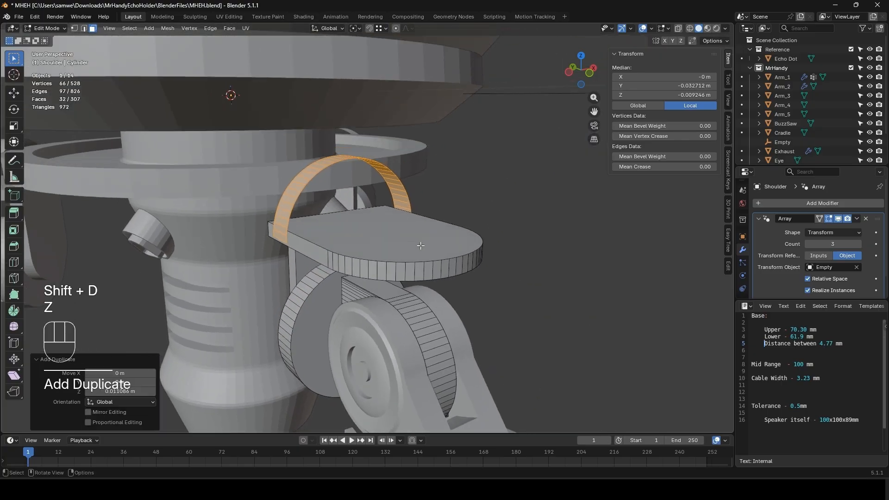
- Rotate the duplicated arc strip 90° around the Z axis
{"action": "key", "text": "r"}
{"action": "key", "text": "z"}
{"action": "key", "text": "KP_9"}
{"action": "key", "text": "KP_0"}
{"action": "key", "text": "Return"}
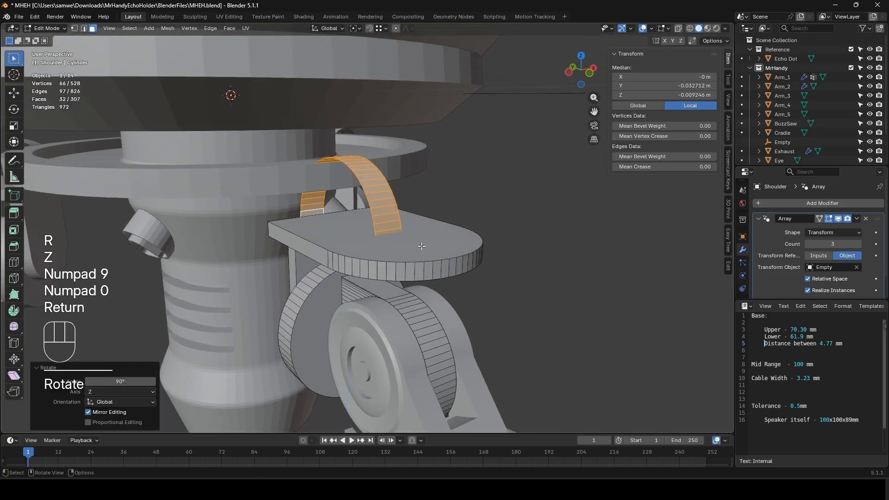
- Move the arc strip about -0.0081 m along Y and raise it about 0.0012 m along Z so its ends meet the plate
{"action": "key", "text": "g"}
{"action": "key", "text": "x"}
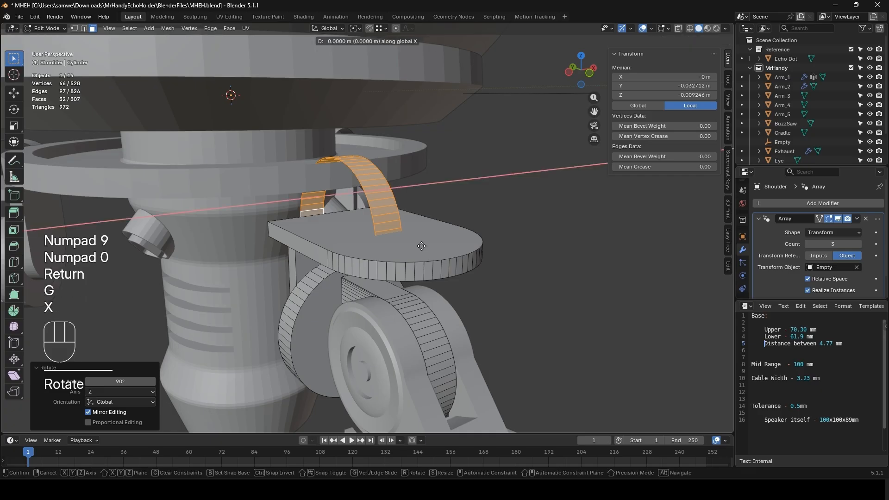
{"action": "key", "text": "y"}
{"action": "left_click", "coordinate": [463, 259]}
{"action": "key", "text": "g"}
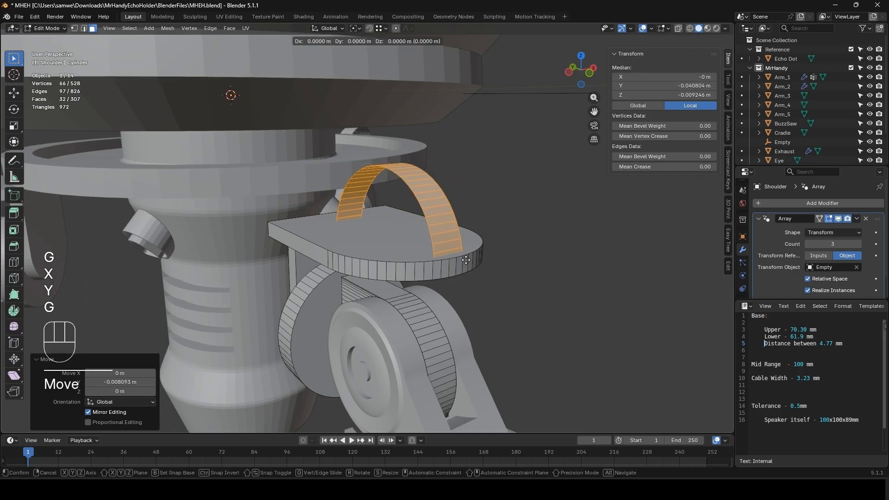
{"action": "key", "text": "z"}
{"action": "left_click", "coordinate": [467, 240]}
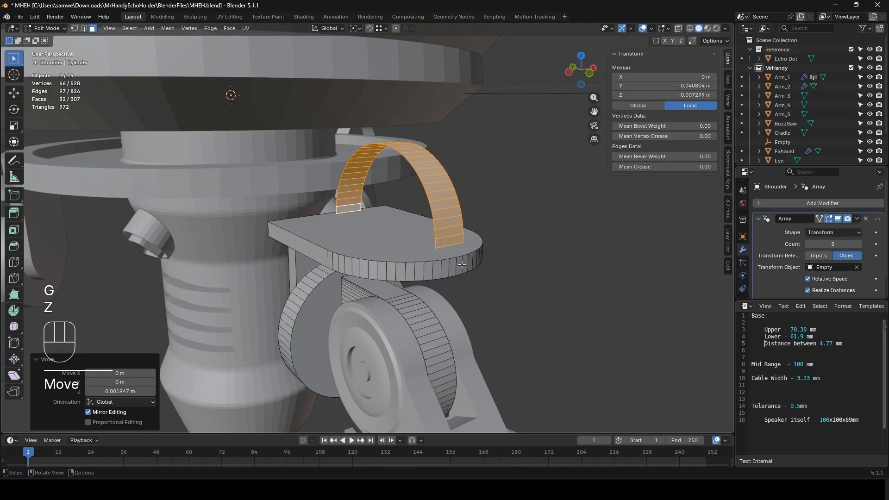
{"action": "key", "text": "g"}
{"action": "key", "text": "z"}
{"action": "left_click", "coordinate": [461, 262]}
- Flatten the arc by lowering its top middle edge about 0.0049 m along Z, using connected-only proportional editing with Smooth falloff
{"action": "middle_click_drag", "start_coordinate": [461, 261], "coordinate": [494, 271]}
{"action": "key", "text": "2"}
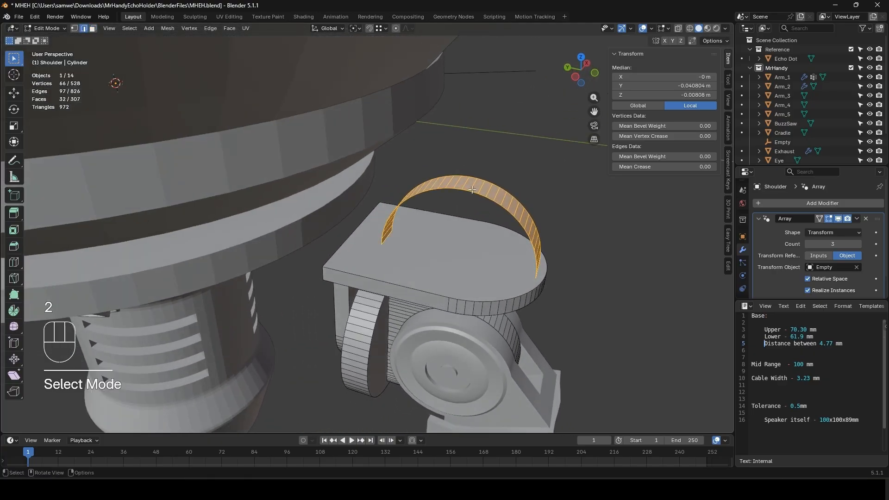
{"action": "left_click", "coordinate": [464, 182]}
{"action": "middle_click_drag", "start_coordinate": [465, 181], "coordinate": [408, 219]}
{"action": "left_click", "coordinate": [396, 28]}
{"action": "left_click", "coordinate": [407, 28]}
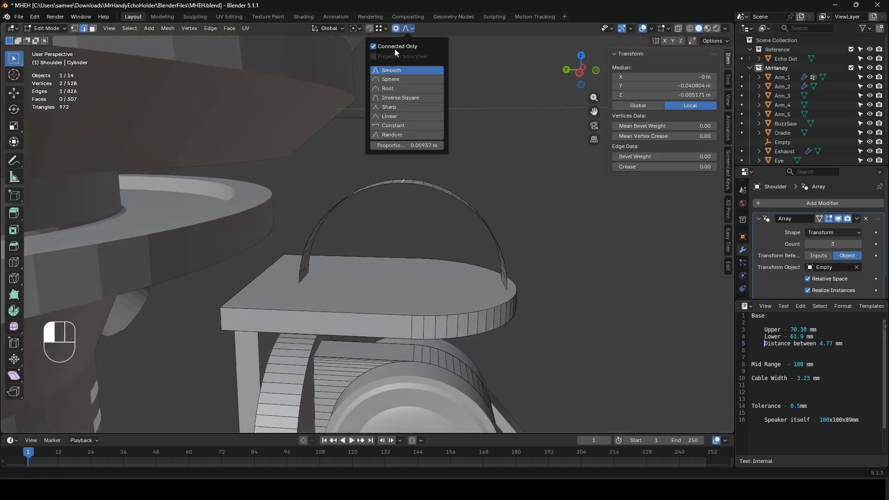
{"action": "key", "text": "g"}
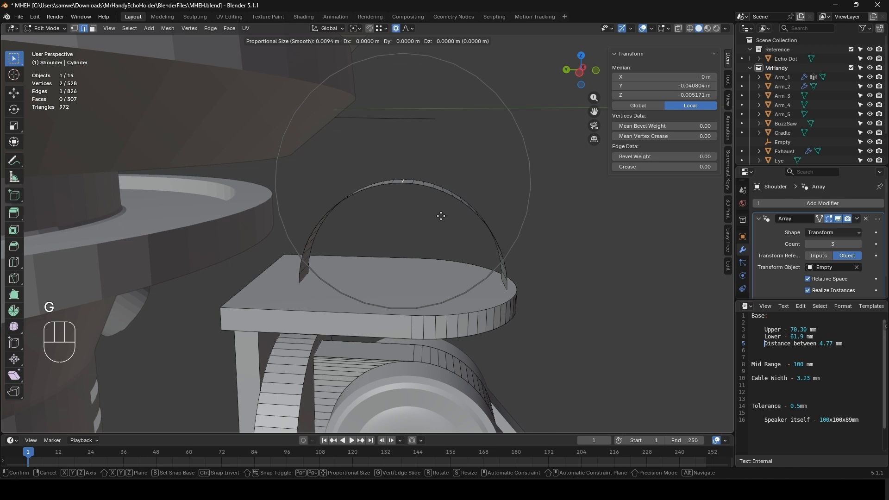
{"action": "key", "text": "z"}
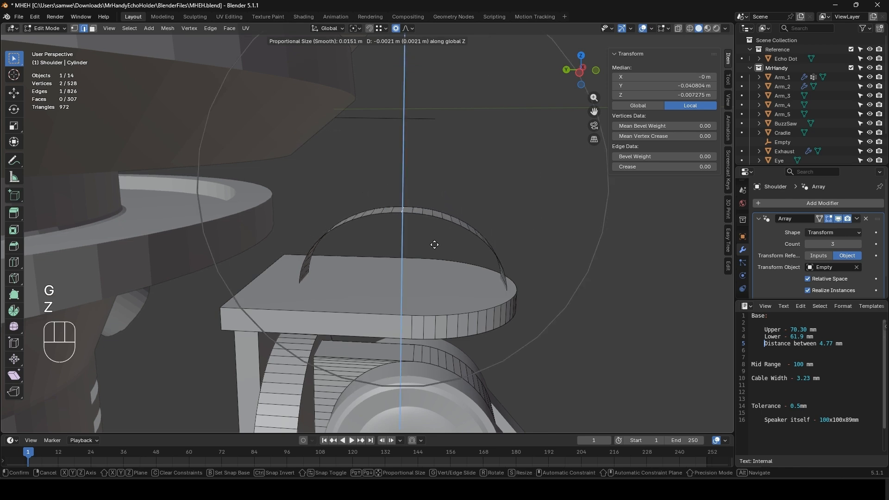
{"action": "scroll", "coordinate": [423, 267], "scroll_direction": "up", "scroll_amount": 2}
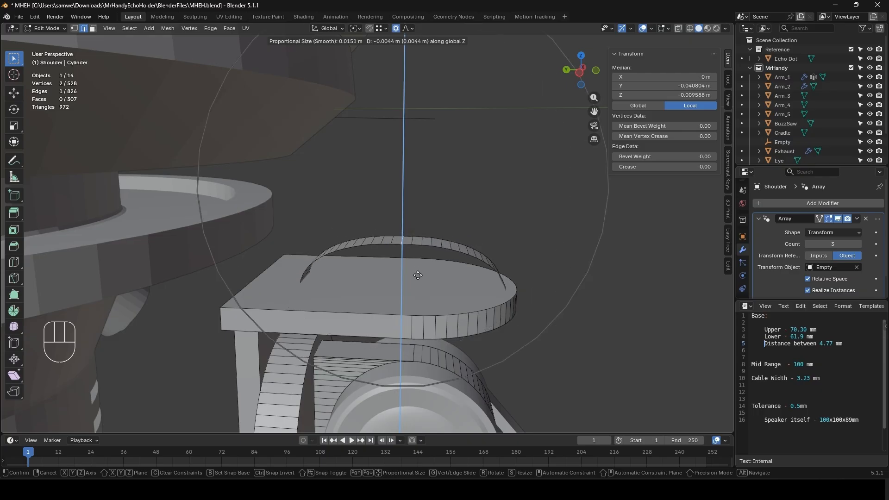
{"action": "scroll", "coordinate": [418, 270], "scroll_direction": "down", "scroll_amount": 1}
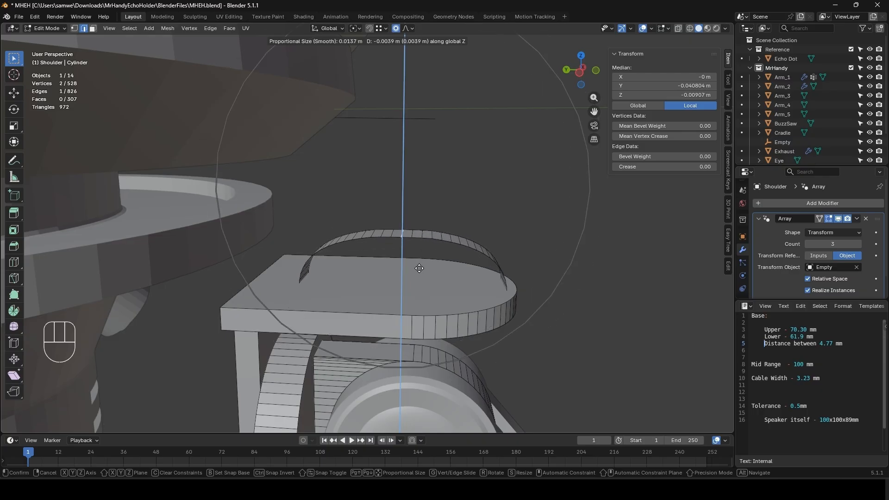
{"action": "scroll", "coordinate": [419, 269], "scroll_direction": "up", "scroll_amount": 3}
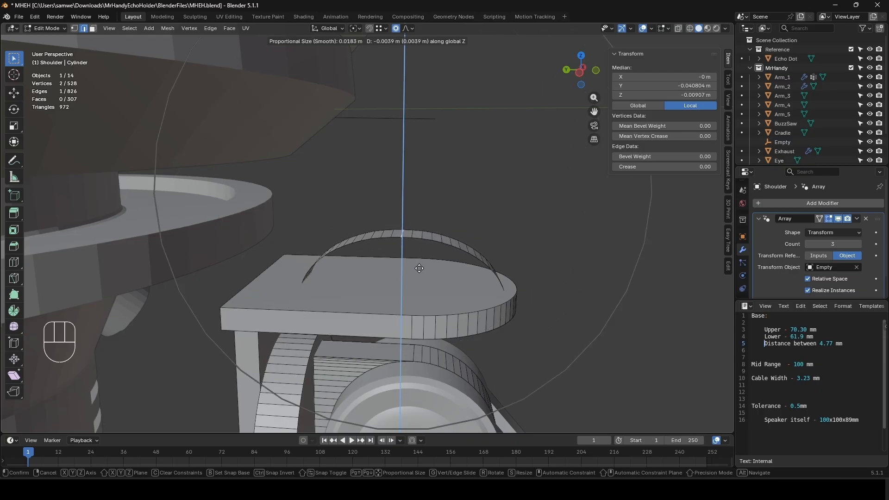
{"action": "scroll", "coordinate": [419, 268], "scroll_direction": "down", "scroll_amount": 6}
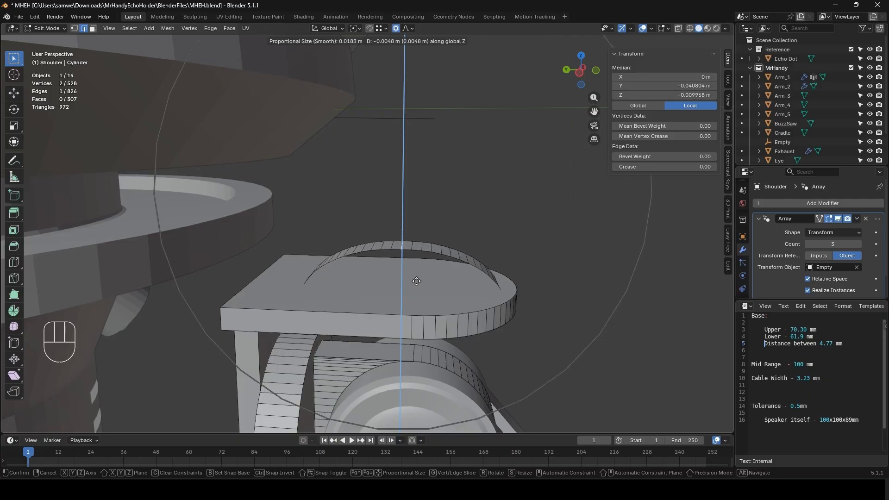
{"action": "scroll", "coordinate": [416, 283], "scroll_direction": "up", "scroll_amount": 2}
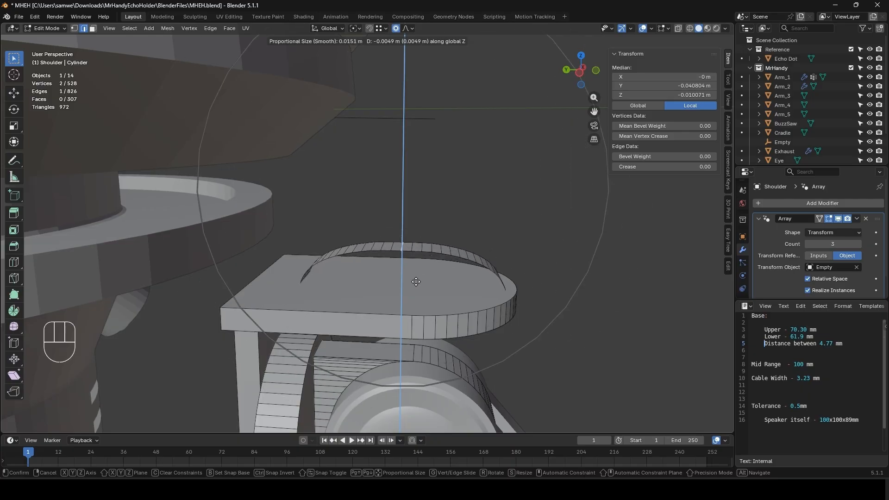
{"action": "left_click", "coordinate": [424, 284]}
{"action": "key", "text": "Tab"}
{"action": "key", "text": "Tab"}
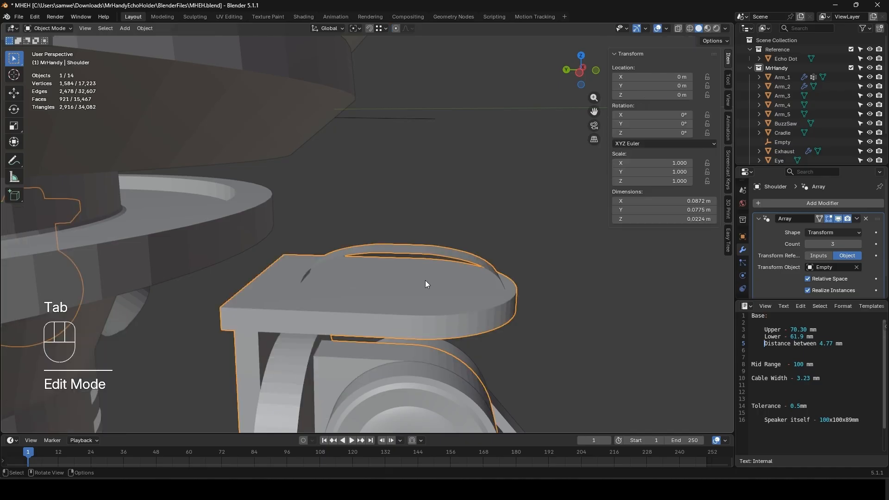
- Select the whole linked arc, turn off proportional editing, and raise the arc about 0.0007 m along Z
{"action": "key", "text": "ctrl+l"}
{"action": "key", "text": "g"}
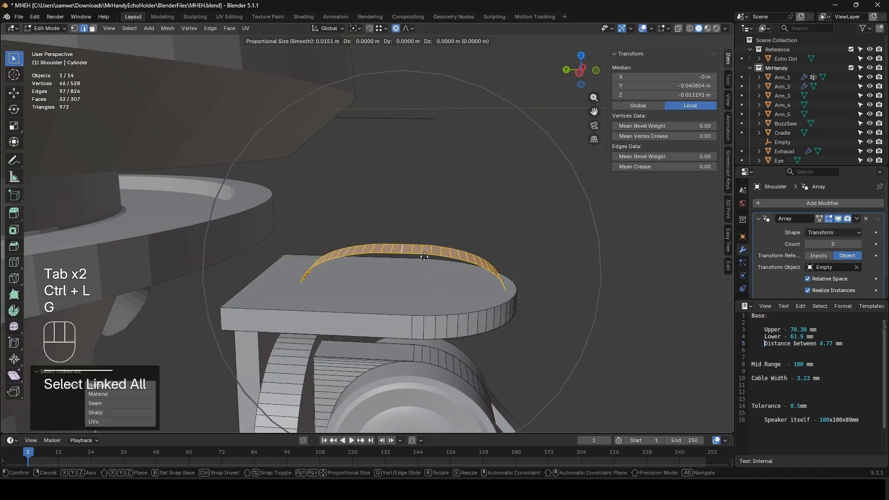
{"action": "key", "text": "z"}
{"action": "right_click", "coordinate": [416, 18]}
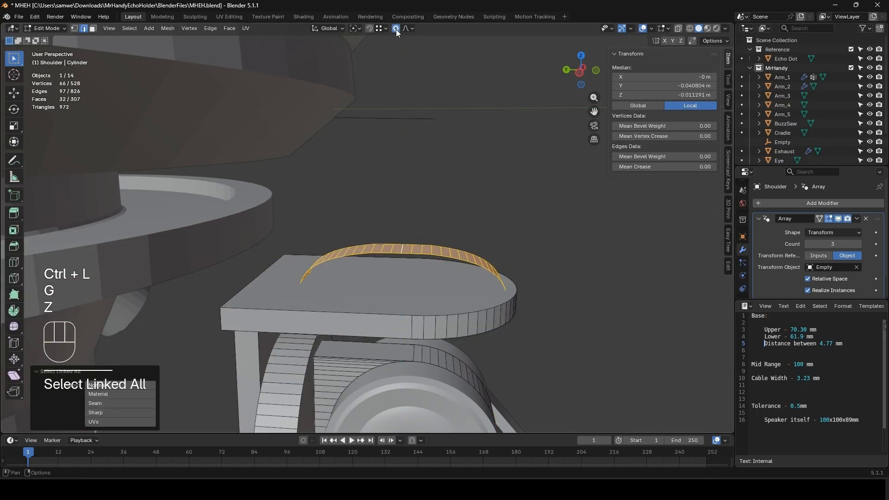
{"action": "left_click", "coordinate": [396, 28]}
{"action": "key", "text": "g"}
{"action": "key", "text": "z"}
{"action": "left_click", "coordinate": [516, 297]}
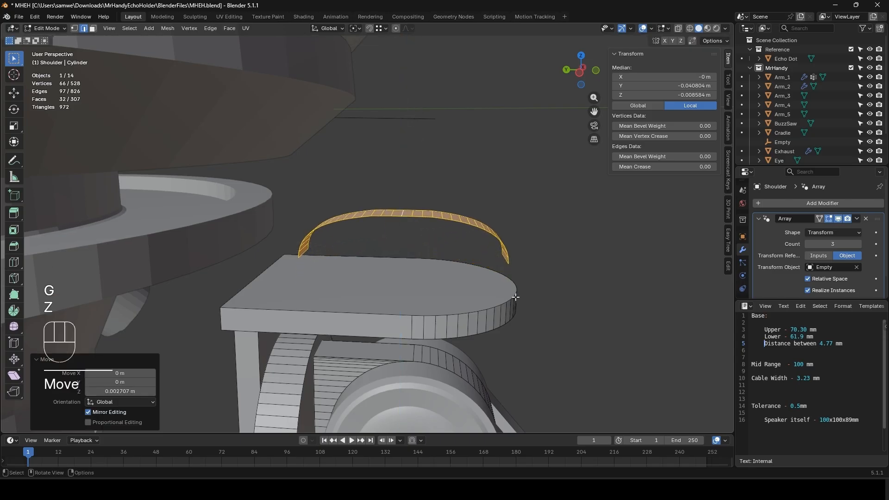
{"action": "key", "text": "g"}
{"action": "key", "text": "z"}
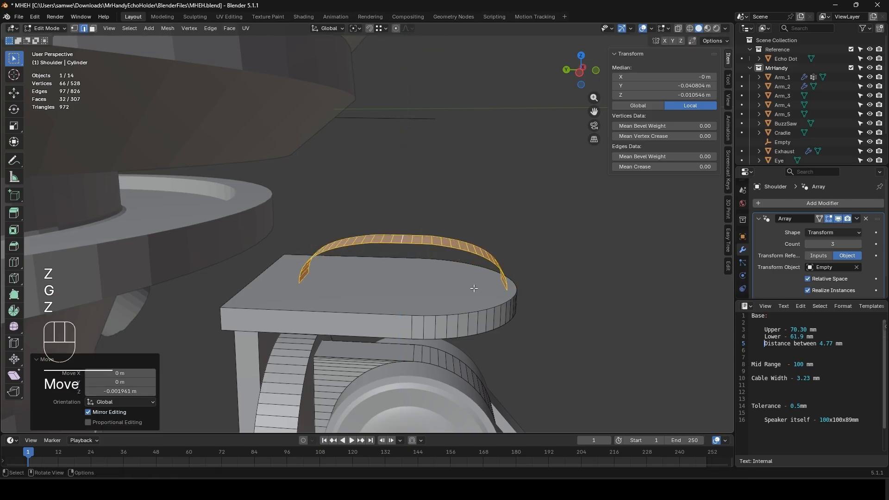
- Lower an edge just outward of the arc's top by about 0.00017 m along Z, using proportional editing with a size of about 0.004 m
{"action": "middle_click_drag", "start_coordinate": [509, 288], "coordinate": [413, 269]}
{"action": "scroll", "coordinate": [453, 254], "scroll_direction": "up", "scroll_amount": 3}
{"action": "left_click", "coordinate": [437, 250]}
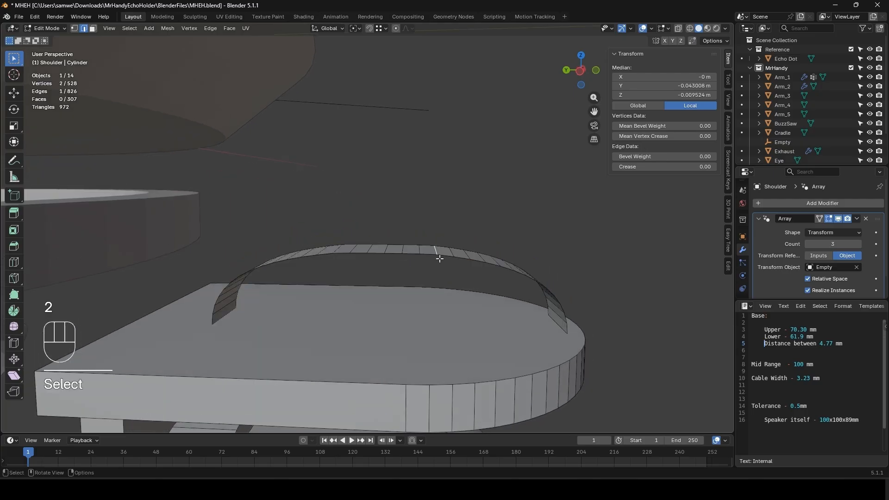
{"action": "key", "text": "g"}
{"action": "key", "text": "z"}
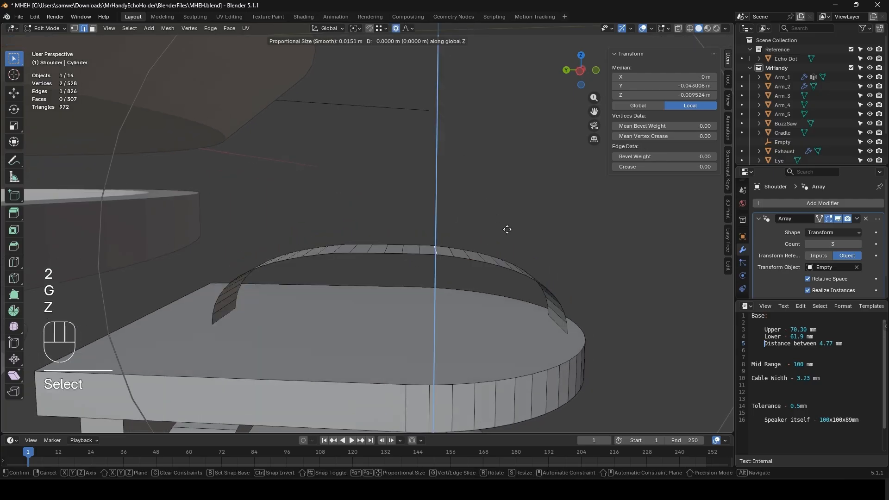
{"action": "scroll", "coordinate": [508, 234], "scroll_direction": "up", "scroll_amount": 10}
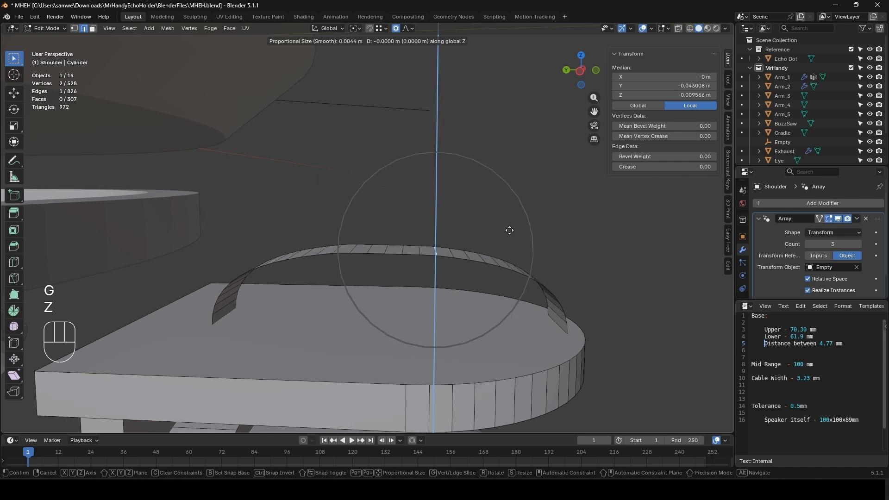
{"action": "left_click", "coordinate": [508, 233]}
{"action": "middle_click_drag", "start_coordinate": [509, 233], "coordinate": [396, 261]}
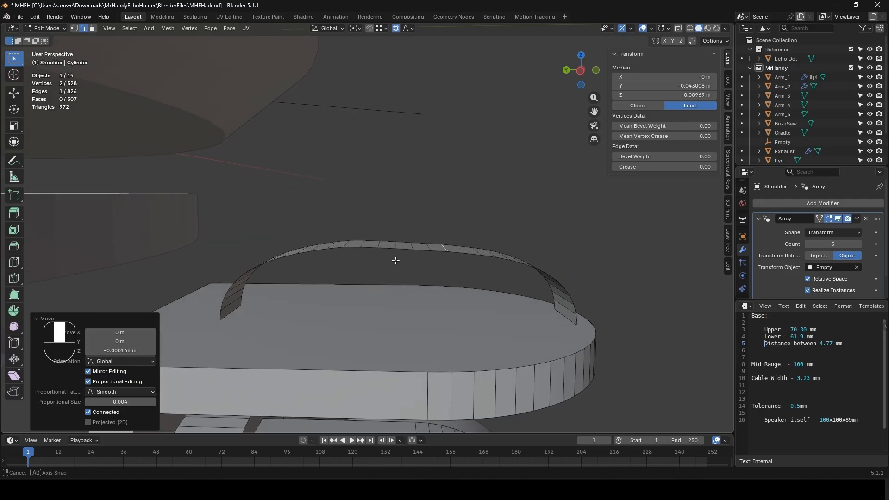
- Delete the face beside the lowered edge, then delete the disconnected inner portion of the arc
{"action": "key", "text": "3"}
{"action": "left_click", "coordinate": [431, 248]}
{"action": "key", "text": "x"}
{"action": "left_click", "coordinate": [429, 250]}
{"action": "left_click", "coordinate": [381, 247]}
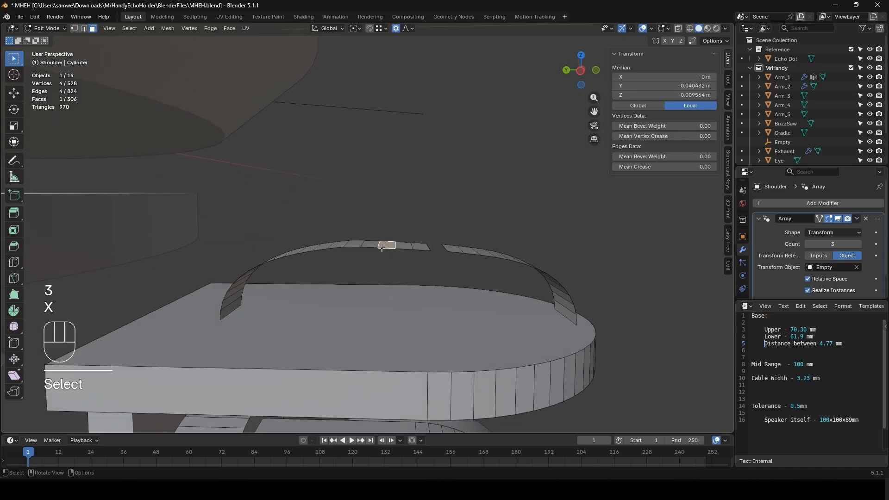
{"action": "key", "text": "ctrl+l"}
{"action": "key", "text": "x"}
{"action": "left_click", "coordinate": [382, 249]}
- Extrude the remaining arc's open top edge about 0.0114 m along Y toward the body
{"action": "middle_click_drag", "start_coordinate": [381, 249], "coordinate": [403, 274]}
{"action": "key", "text": "2"}
{"action": "left_click", "coordinate": [295, 286]}
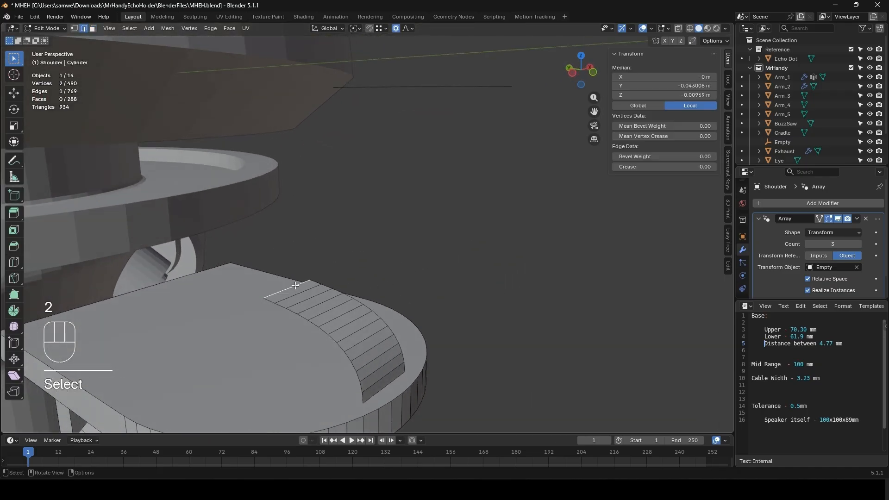
{"action": "middle_click_drag", "start_coordinate": [295, 286], "coordinate": [482, 264], "text": "shift"}
{"action": "key", "text": "e"}
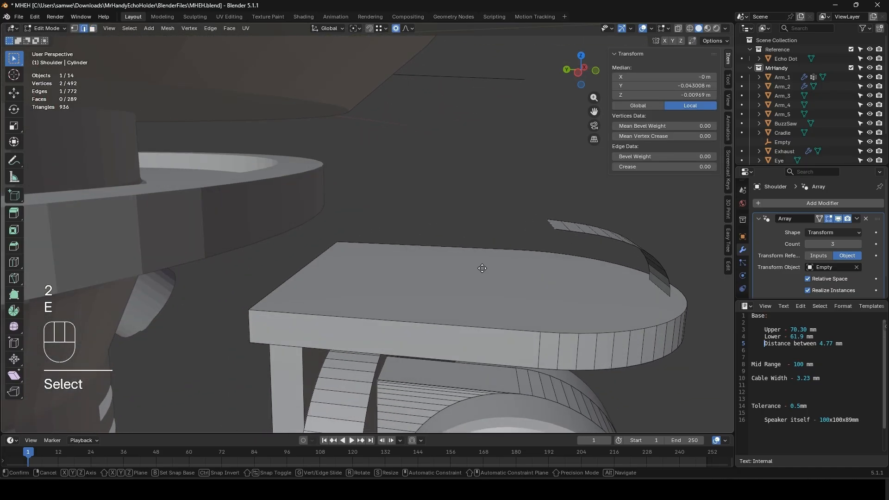
{"action": "key", "text": "x"}
{"action": "key", "text": "y"}
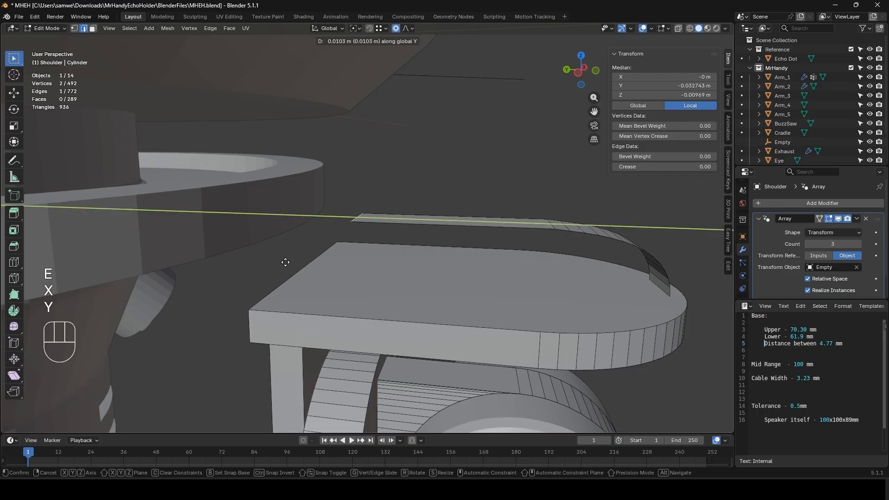
{"action": "left_click", "coordinate": [266, 259]}
- Extrude the strip's inner end edge about 0.0031 m down along Z, snapping it level with the arc's lower end
{"action": "key", "text": "e"}
{"action": "key", "text": "x"}
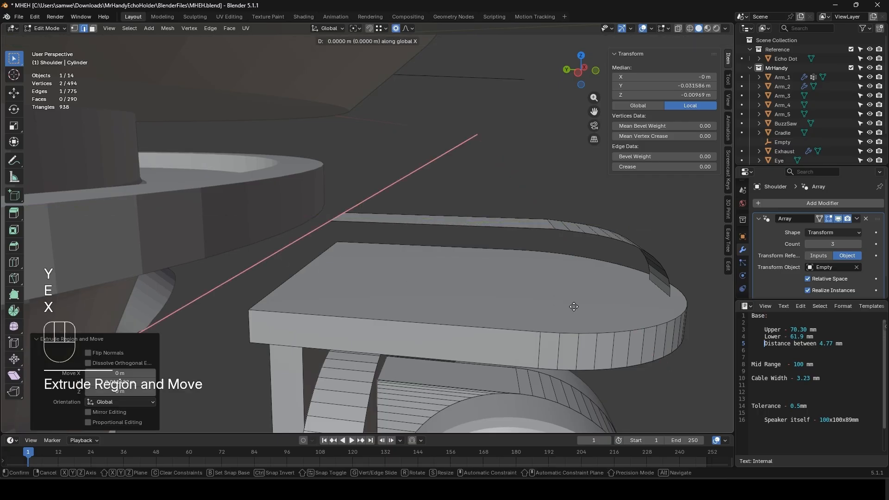
{"action": "key", "text": "z"}
{"action": "key", "text": "ctrl"}
{"action": "left_click", "coordinate": [664, 297]}
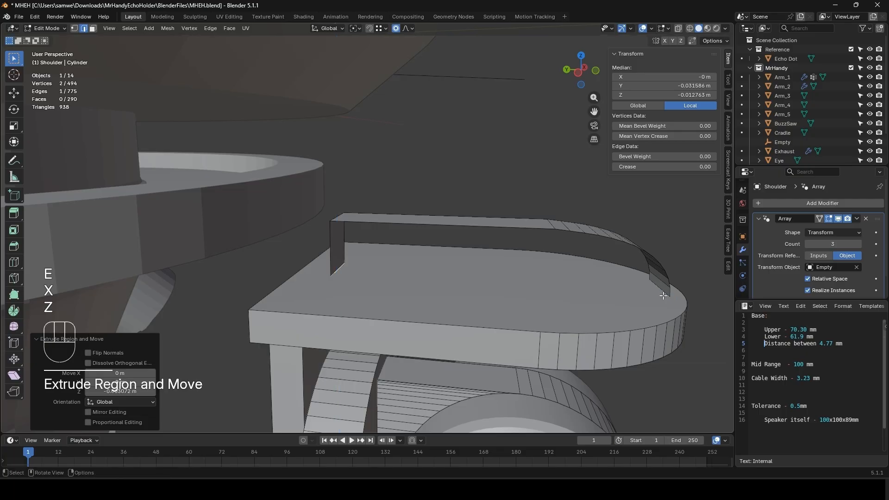
- Fill a bottom face between the arc's lower end edge and the newly extruded bottom edge
{"action": "left_click", "coordinate": [662, 291]}
{"action": "key", "text": "f"}
{"action": "middle_click_drag", "start_coordinate": [639, 293], "coordinate": [327, 258]}
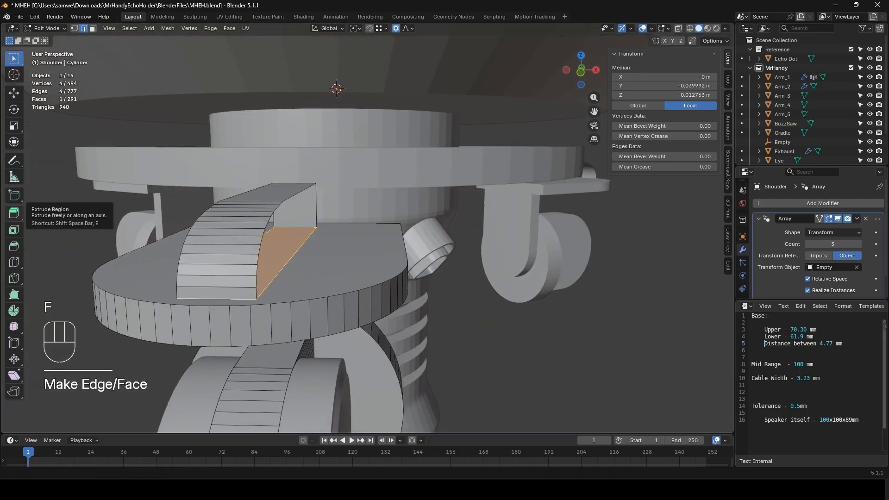
- Check the shoulder joint in MrHandyCollage.png, then move the raised section's vertical end face about -0.0027 m along Y in Blender
{"action": "left_click_drag", "start_coordinate": [0, 122], "coordinate": [337, 85]}
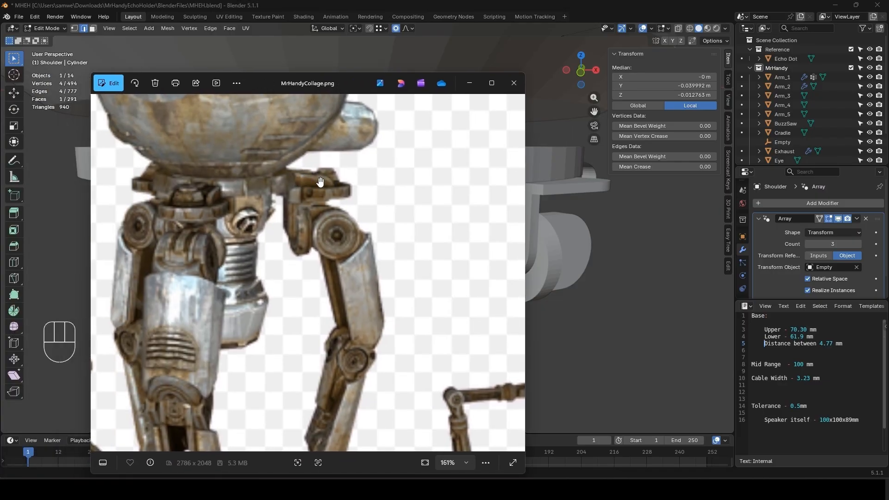
{"action": "scroll", "coordinate": [320, 181], "scroll_direction": "up", "scroll_amount": 5}
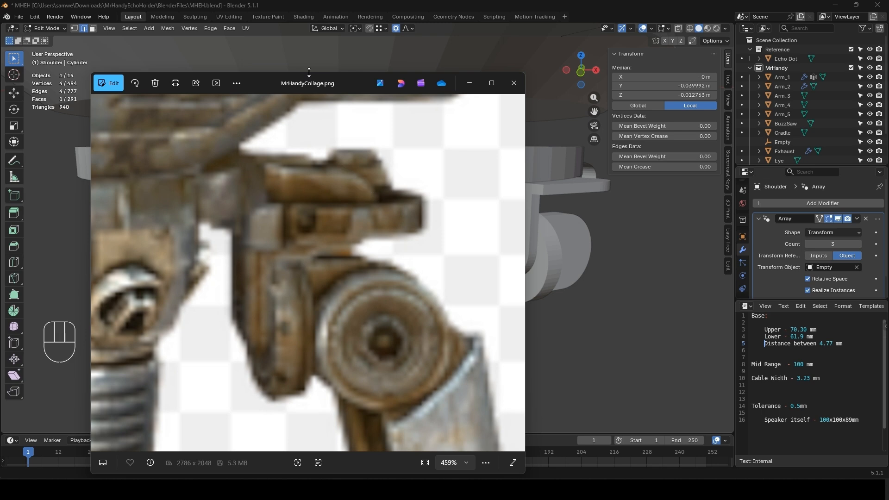
{"action": "left_click_drag", "start_coordinate": [310, 79], "coordinate": [0, 81]}
{"action": "middle_click_drag", "start_coordinate": [365, 235], "coordinate": [319, 248]}
{"action": "key", "text": "3"}
{"action": "left_click", "coordinate": [203, 224]}
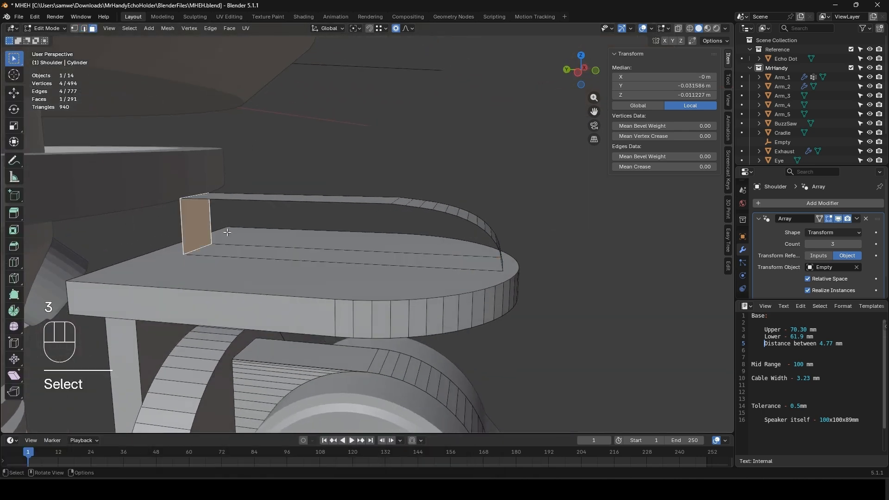
{"action": "key", "text": "g"}
{"action": "key", "text": "y"}
{"action": "left_click", "coordinate": [274, 241]}
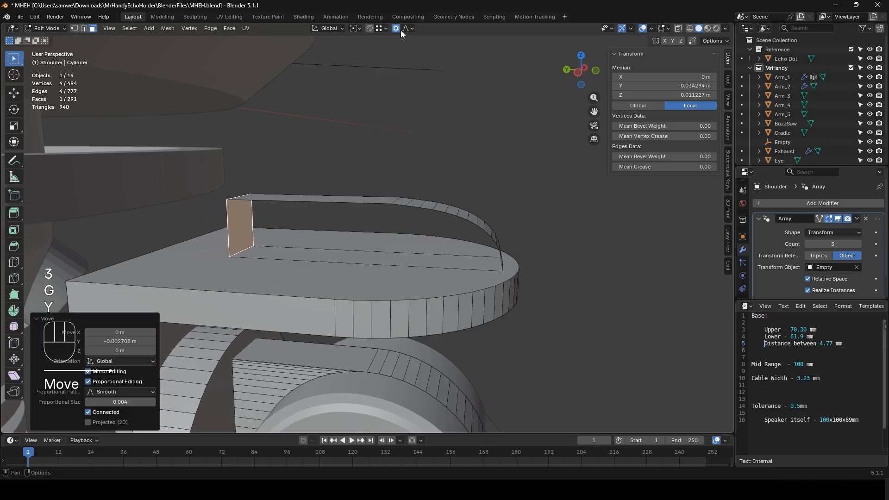
- Move the entire linked curved strip, including its bottom and end faces, about 0.0048 m along Y toward the body
{"action": "key", "text": "ctrl"}
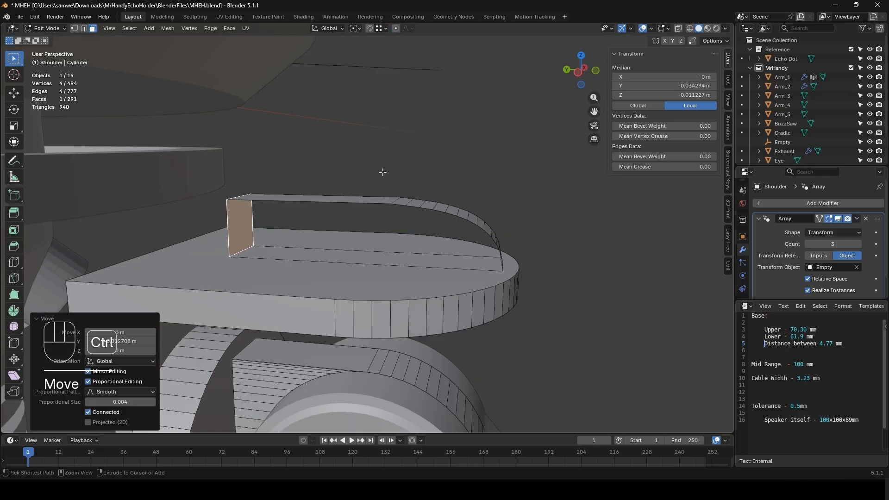
{"action": "key", "text": "ctrl+l"}
{"action": "key", "text": "g"}
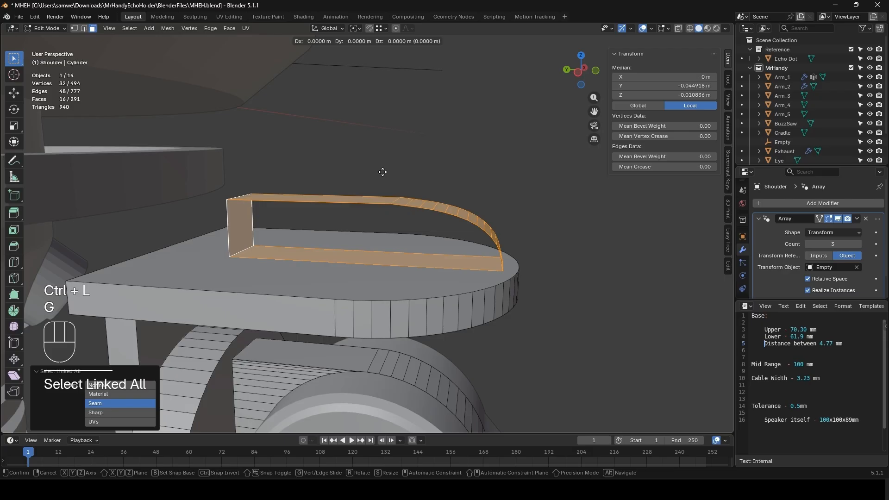
{"action": "key", "text": "y"}
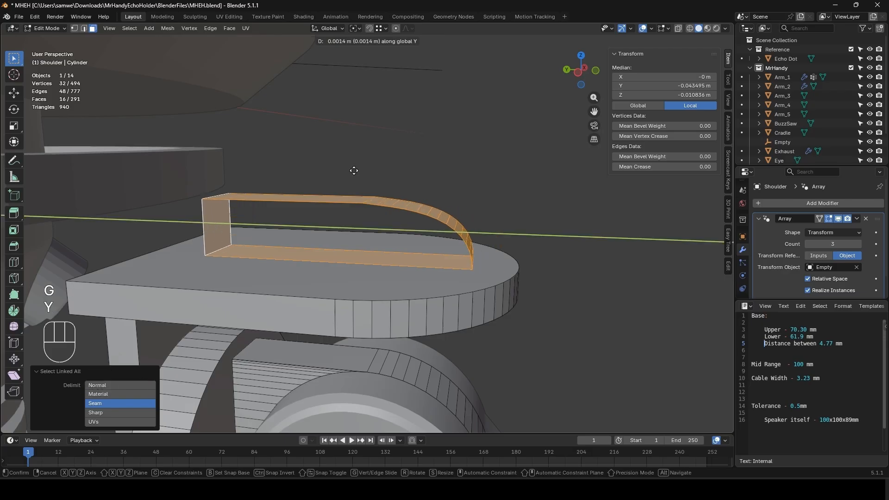
{"action": "key", "text": "ctrl"}
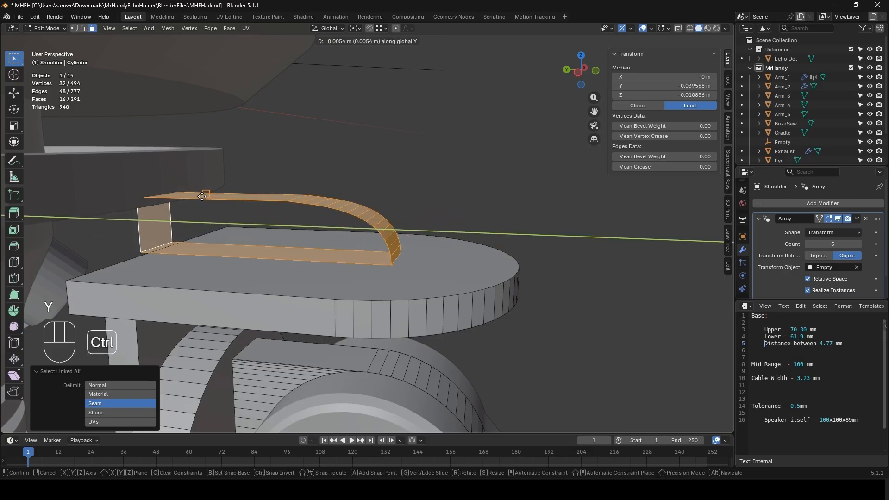
{"action": "left_click", "coordinate": [155, 202]}
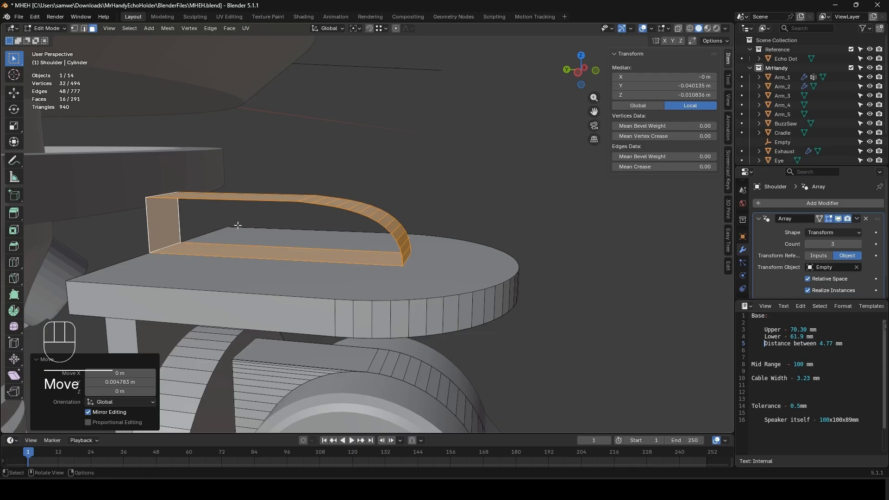
- Shift the whole curved strip back outward about -0.0011 m along Y
{"action": "key", "text": "g"}
{"action": "key", "text": "x"}
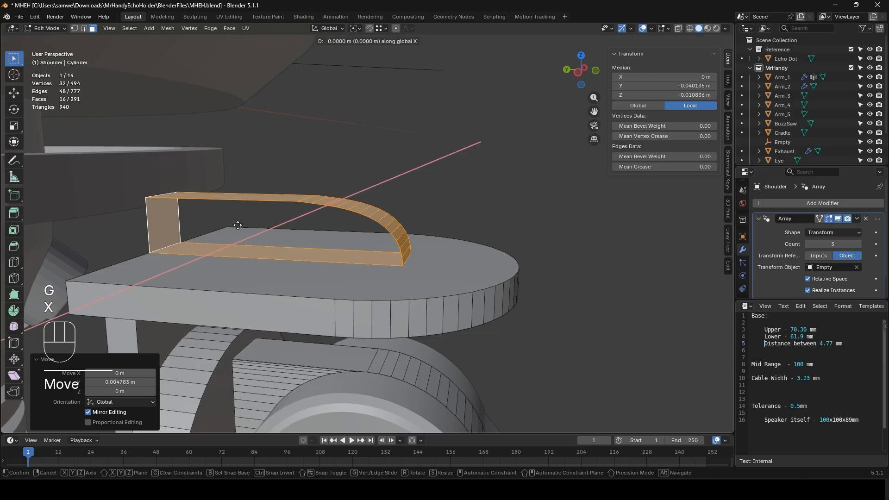
{"action": "key", "text": "y"}
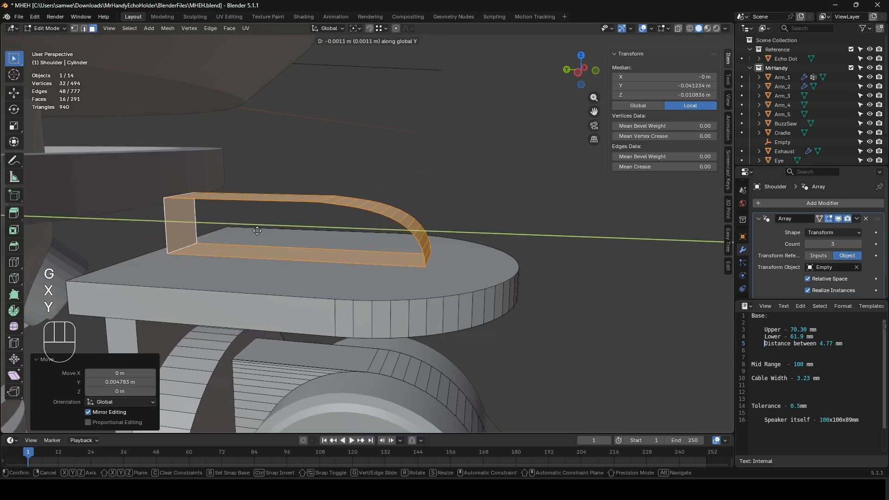
{"action": "left_click", "coordinate": [257, 231]}
- Move only the strip's curved front faces about 0.0009 m along Y toward the body
{"action": "middle_click_drag", "start_coordinate": [257, 231], "coordinate": [418, 264]}
{"action": "left_click", "coordinate": [326, 210]}
{"action": "left_click", "coordinate": [397, 259], "text": "ctrl"}
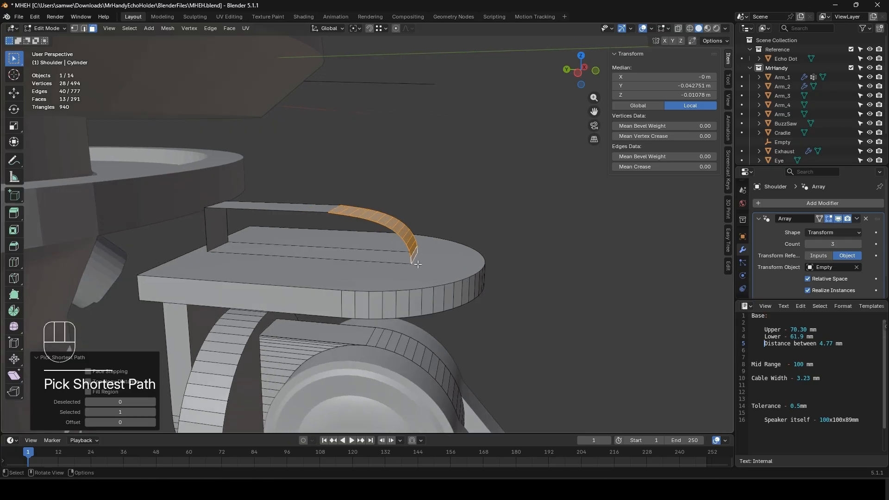
{"action": "key", "text": "g"}
{"action": "key", "text": "y"}
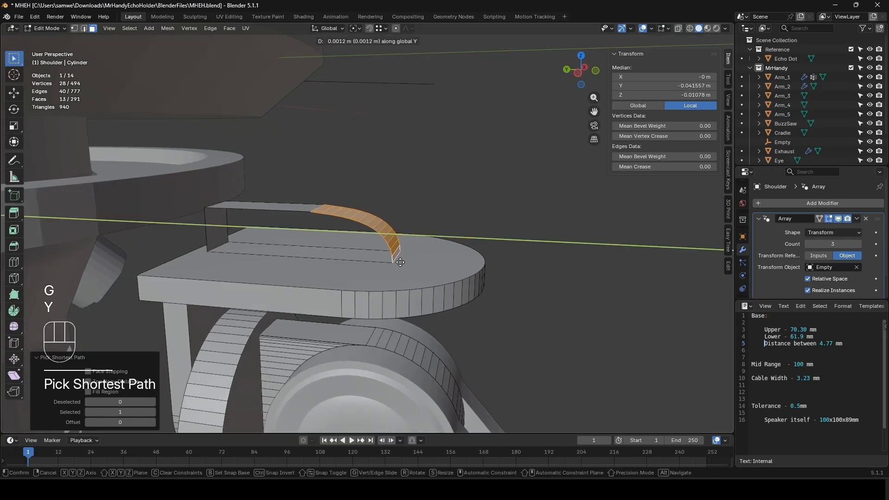
{"action": "left_click", "coordinate": [405, 265]}
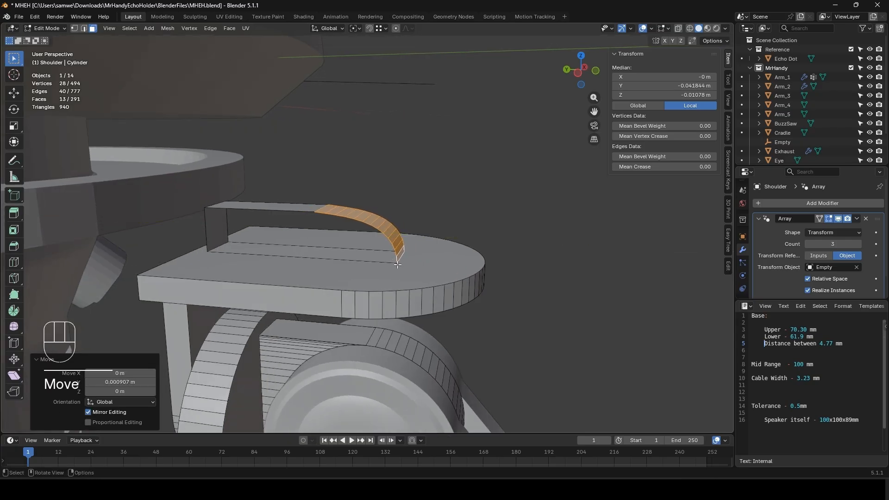
- Fill the open side profiles on both sides of the curved strip with faces
{"action": "key", "text": "2"}
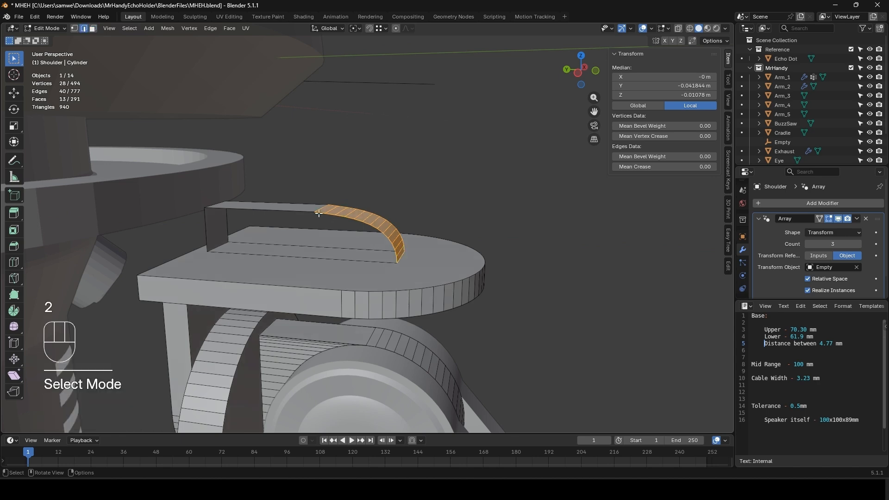
{"action": "left_click", "coordinate": [300, 213], "text": "alt"}
{"action": "key", "text": "f"}
{"action": "middle_click_drag", "start_coordinate": [301, 214], "coordinate": [240, 222]}
{"action": "left_click", "coordinate": [306, 186], "text": "alt"}
{"action": "key", "text": "f"}
- Widen the raised block by scaling its two side faces along X by about 3.5
{"action": "key", "text": "3"}
{"action": "left_click", "coordinate": [362, 243]}
{"action": "left_click", "coordinate": [336, 198], "text": "shift"}
{"action": "middle_click_drag", "start_coordinate": [335, 199], "coordinate": [394, 244]}
{"action": "key", "text": "s"}
{"action": "key", "text": "x"}
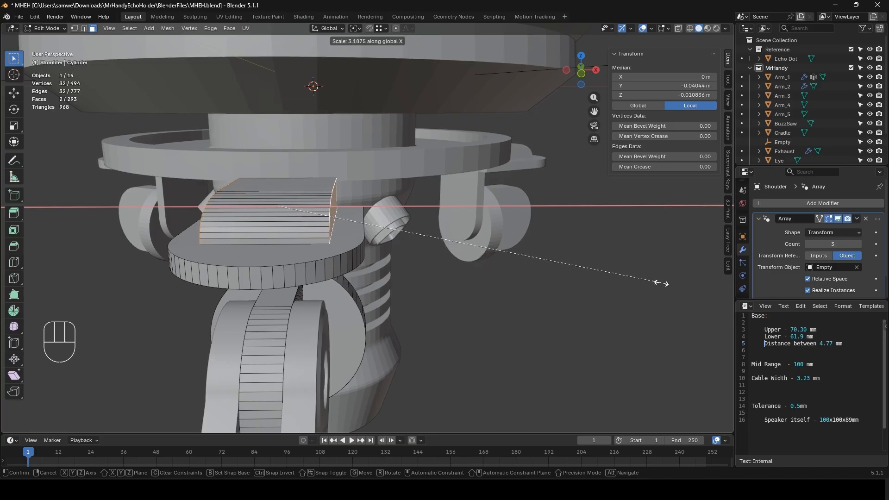
{"action": "left_click", "coordinate": [697, 288]}
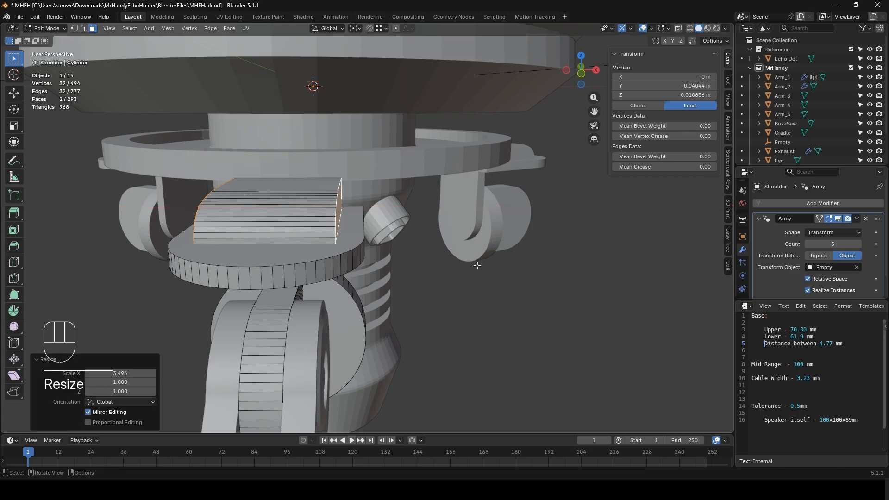
- Add one centred loop cut around the raised block and bevel it about 0.0022 m wide into a central band
{"action": "middle_click_drag", "start_coordinate": [281, 225], "coordinate": [257, 228]}
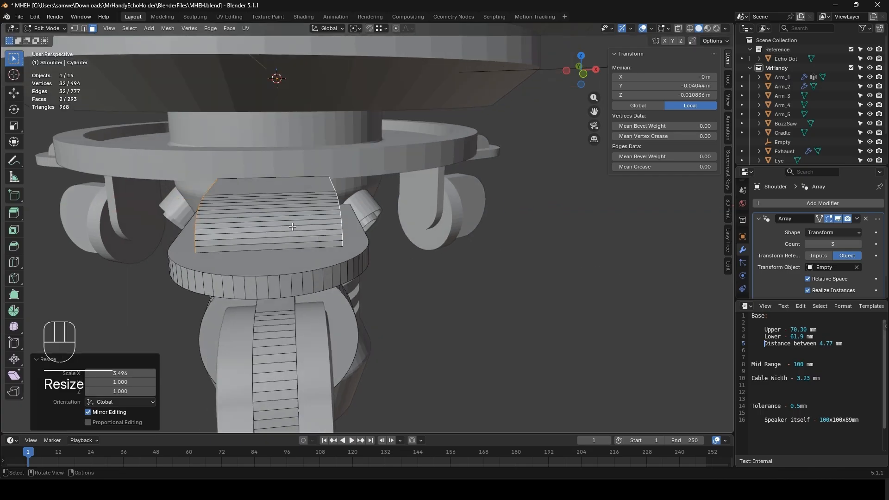
{"action": "key", "text": "ctrl+r"}
{"action": "left_click", "coordinate": [257, 229]}
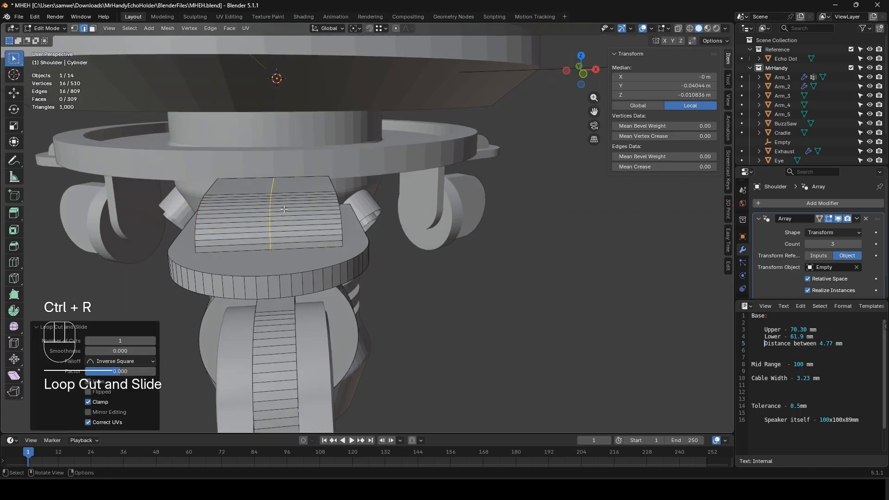
{"action": "key", "text": "ctrl+b"}
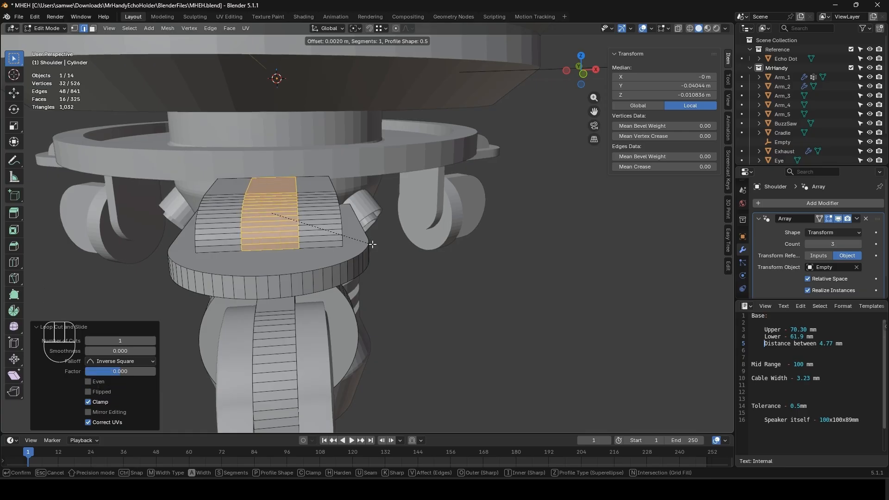
{"action": "left_click", "coordinate": [373, 245]}
- Extrude the central band about 0.00086 m along its normals, excluding the vertical end face and the bottom face
{"action": "middle_click_drag", "start_coordinate": [373, 245], "coordinate": [357, 201]}
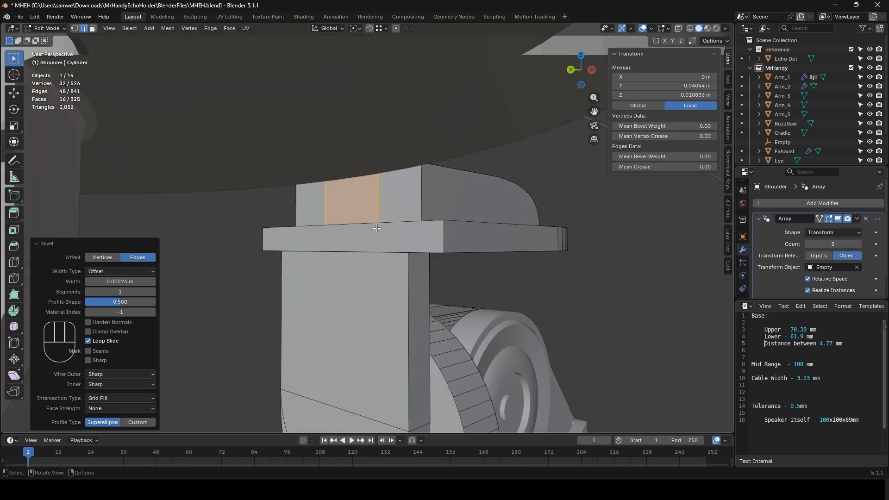
{"action": "left_click", "coordinate": [357, 201], "text": "shift"}
{"action": "key", "text": "ctrl+z"}
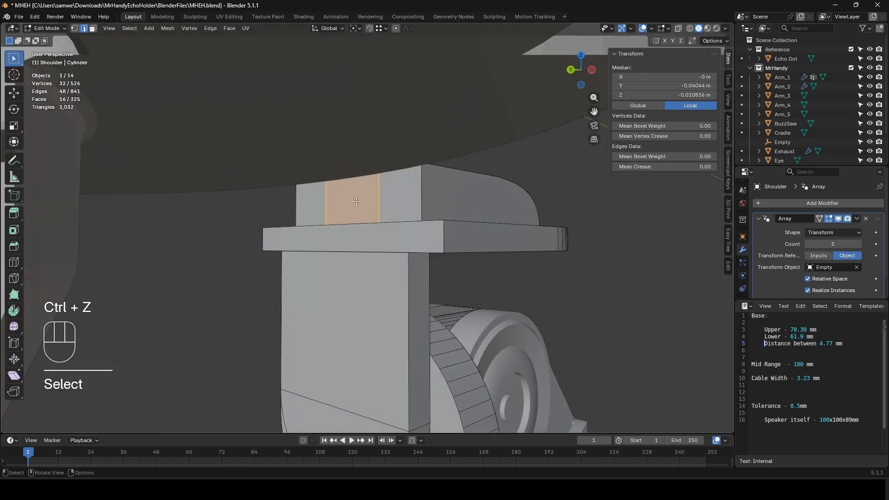
{"action": "key", "text": "3"}
{"action": "left_click", "coordinate": [357, 202], "text": "shift"}
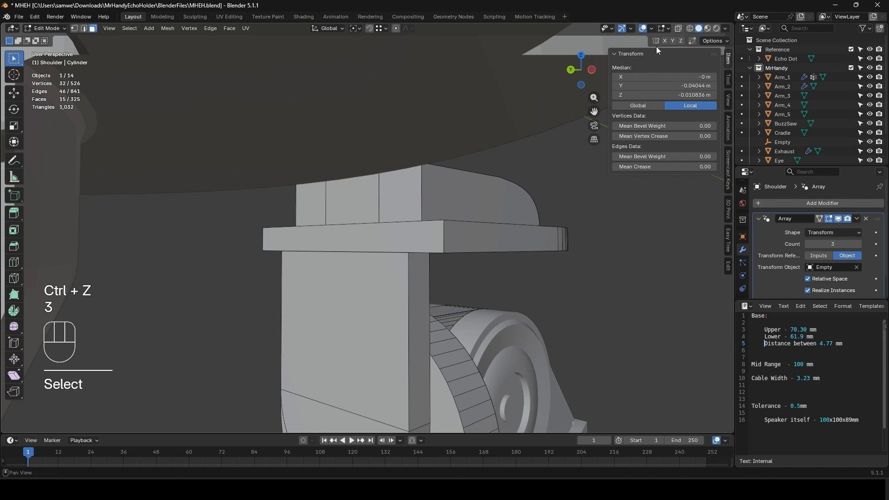
{"action": "left_click", "coordinate": [678, 28]}
{"action": "middle_click_drag", "start_coordinate": [491, 241], "coordinate": [376, 225]}
{"action": "left_click_drag", "start_coordinate": [376, 221], "coordinate": [387, 252], "text": "ctrl"}
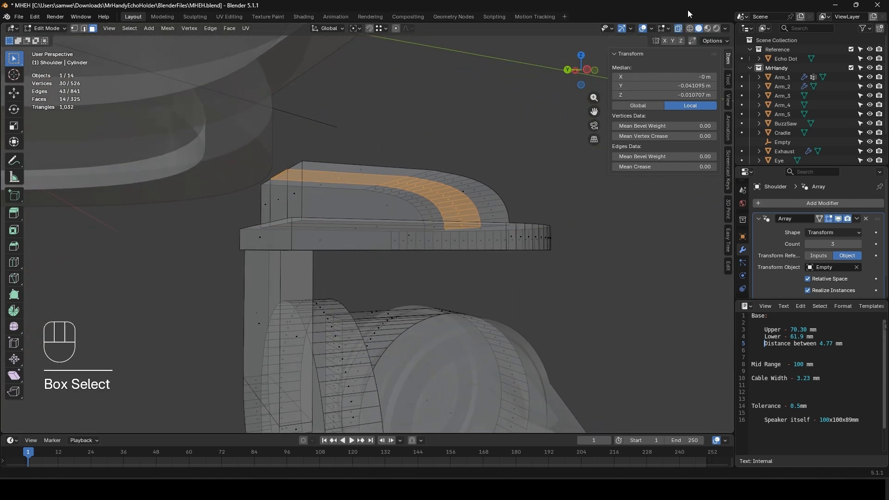
{"action": "left_click", "coordinate": [678, 29]}
{"action": "middle_click_drag", "start_coordinate": [510, 180], "coordinate": [429, 214]}
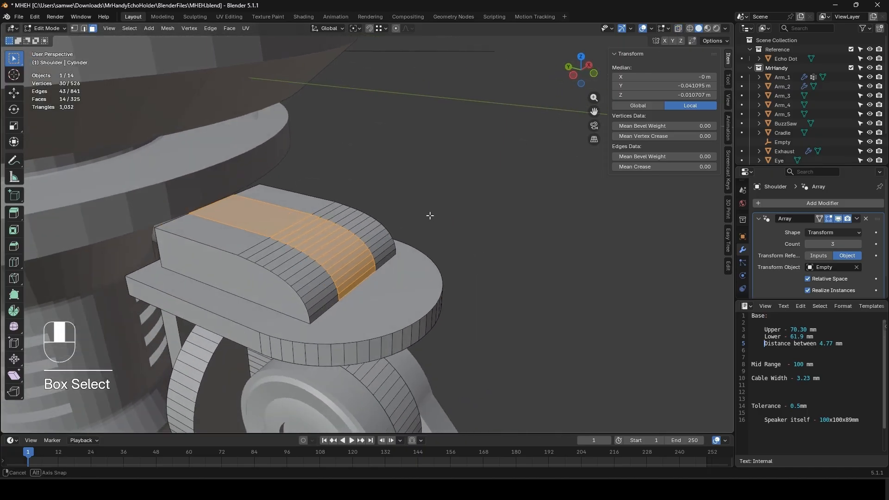
{"action": "key", "text": "alt+e"}
{"action": "left_click", "coordinate": [472, 232]}
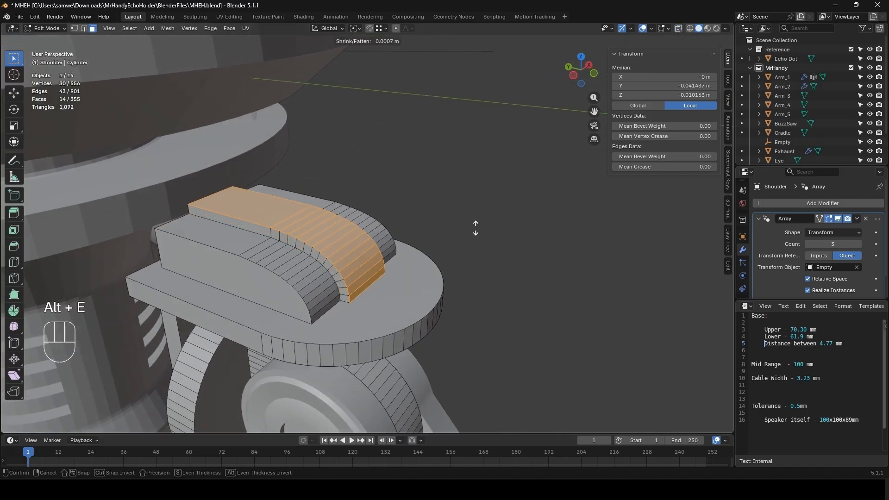
{"action": "left_click", "coordinate": [475, 227]}
- Move the extruded central band about -0.001 m along Y, away from the body
{"action": "scroll", "coordinate": [423, 261], "scroll_direction": "up", "scroll_amount": 1}
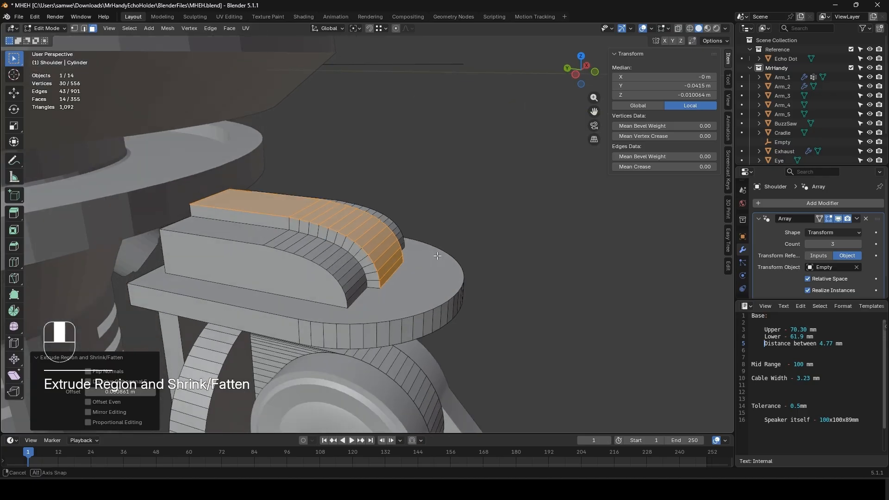
{"action": "scroll", "coordinate": [419, 277], "scroll_direction": "up", "scroll_amount": 3}
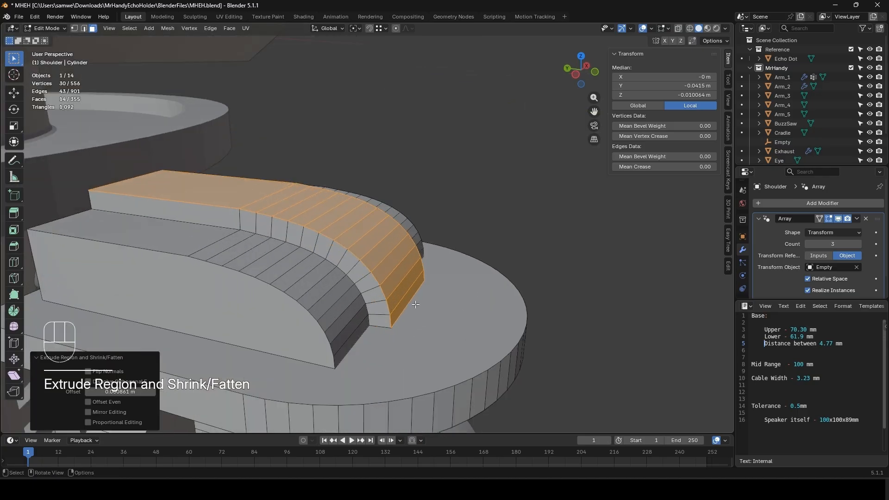
{"action": "key", "text": "g"}
{"action": "key", "text": "y"}
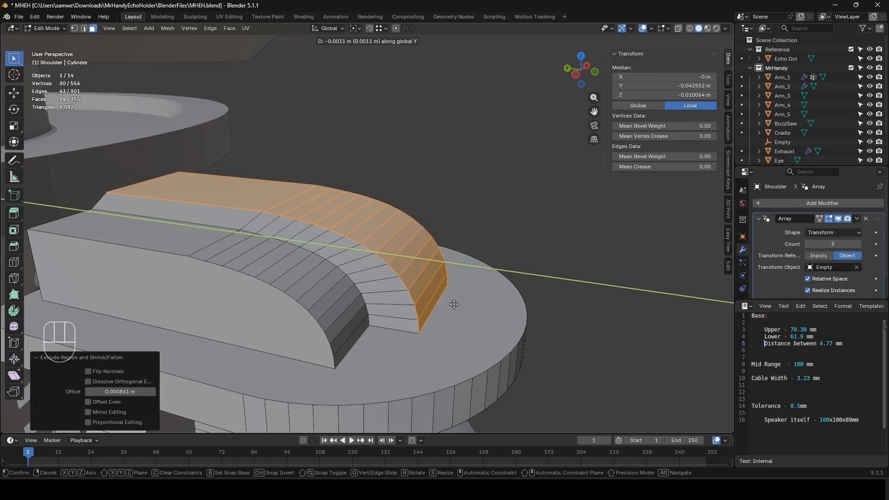
{"action": "left_click", "coordinate": [453, 304]}
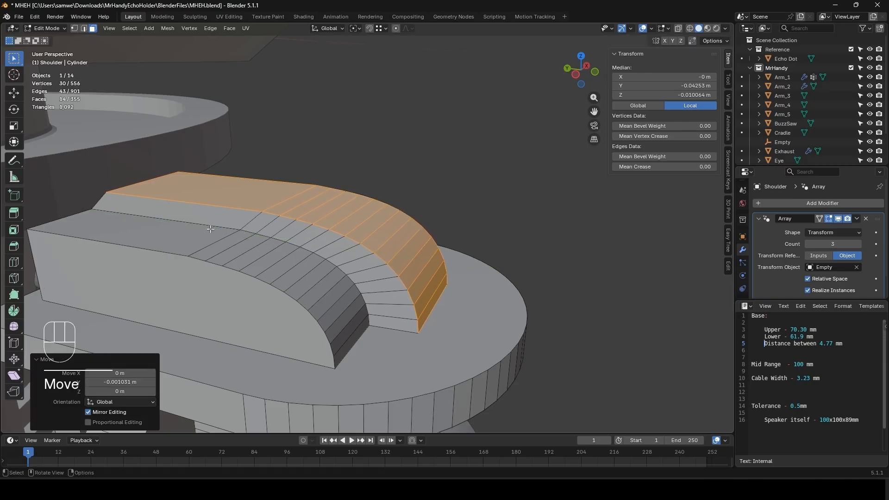
- Snap the raised band's inner top edge along Y flush with the block's inner end and leave Edit Mode
{"action": "key", "text": "2"}
{"action": "left_click", "coordinate": [150, 185]}
{"action": "middle_click_drag", "start_coordinate": [107, 214], "coordinate": [193, 216], "text": "shift"}
{"action": "key", "text": "g"}
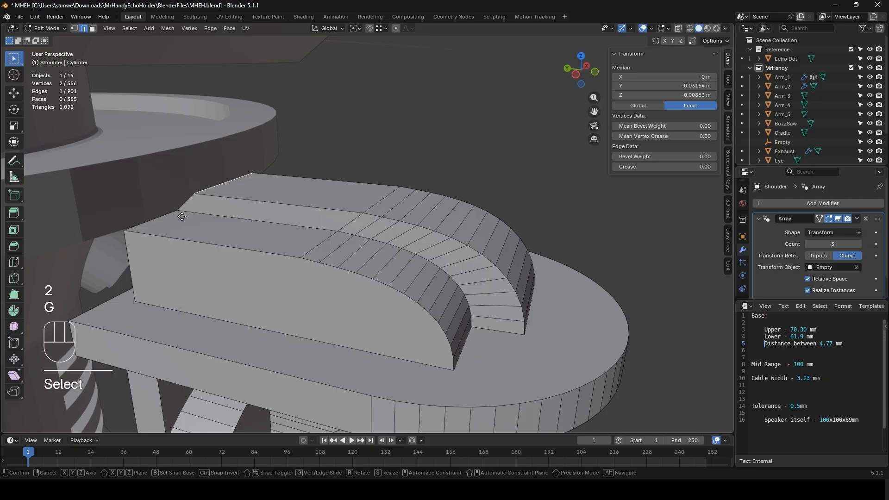
{"action": "key", "text": "y"}
{"action": "left_click", "coordinate": [383, 212], "text": "ctrl"}
{"action": "key", "text": "Tab"}
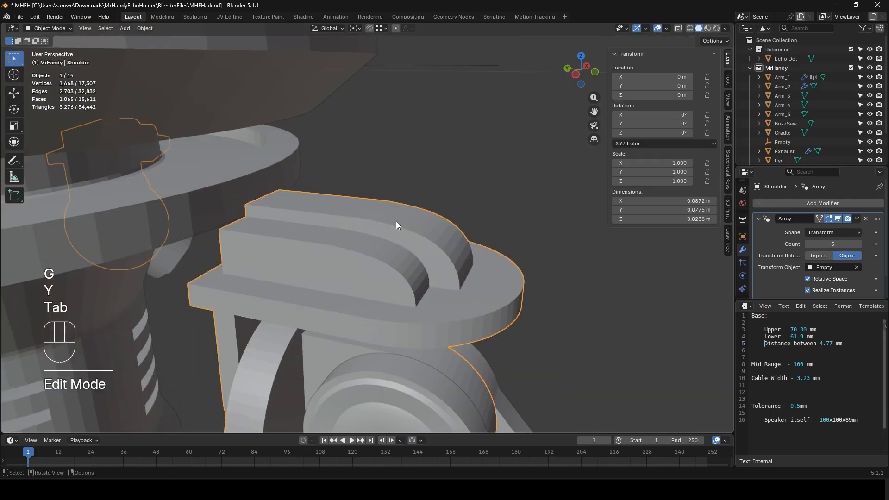
- Check the shoulder in MrHandyCollage.png, and in Blender duplicate the round joint disc's outer face about -0.0076 m along Y
{"action": "middle_click_drag", "start_coordinate": [396, 221], "coordinate": [236, 219]}
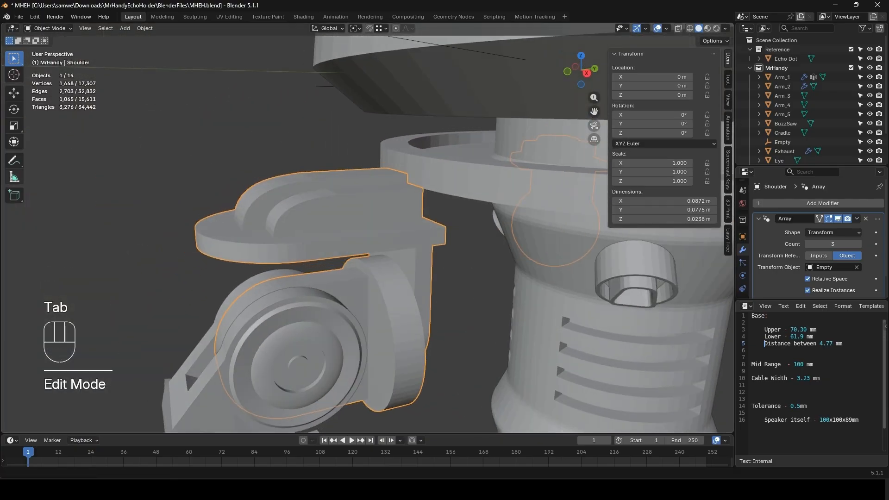
{"action": "key", "text": "alt+Tab"}
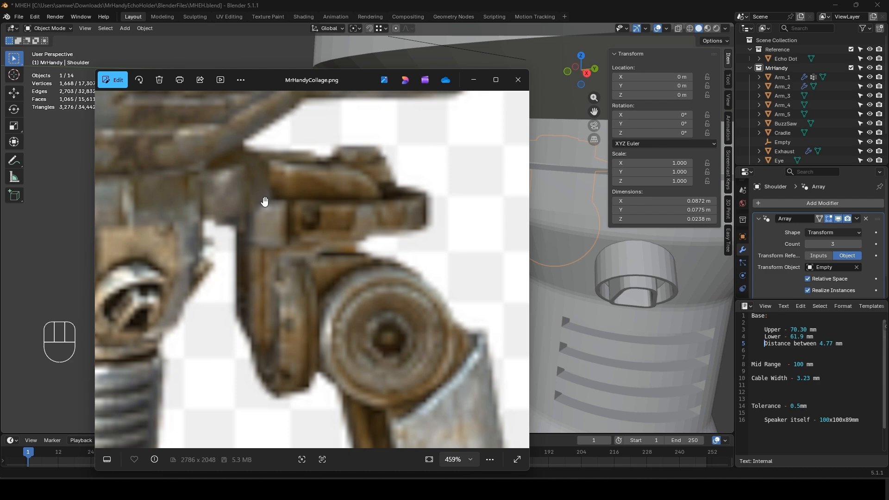
{"action": "scroll", "coordinate": [264, 198], "scroll_direction": "down", "scroll_amount": 5}
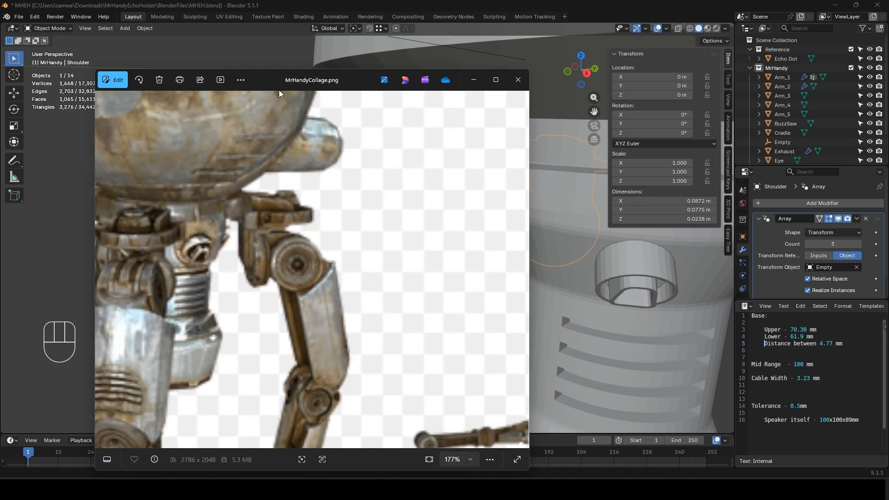
{"action": "left_click_drag", "start_coordinate": [312, 75], "coordinate": [0, 89]}
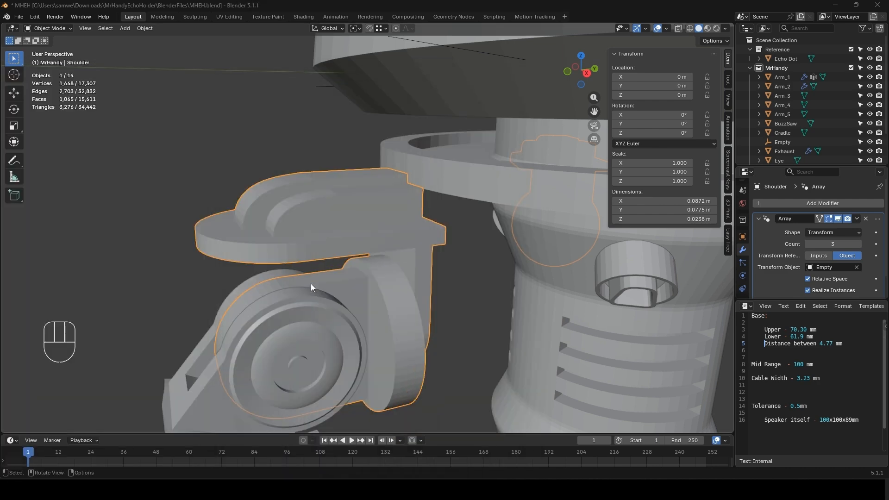
{"action": "left_click", "coordinate": [363, 199]}
{"action": "key", "text": "Tab"}
{"action": "middle_click_drag", "start_coordinate": [287, 231], "coordinate": [438, 183]}
{"action": "left_click", "coordinate": [274, 264]}
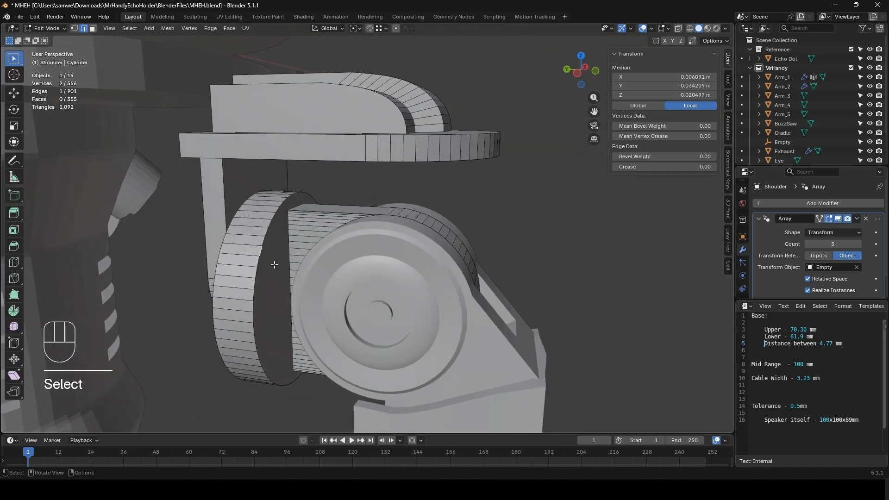
{"action": "key", "text": "3"}
{"action": "left_click", "coordinate": [312, 265], "text": "shift"}
{"action": "key", "text": "shift+d"}
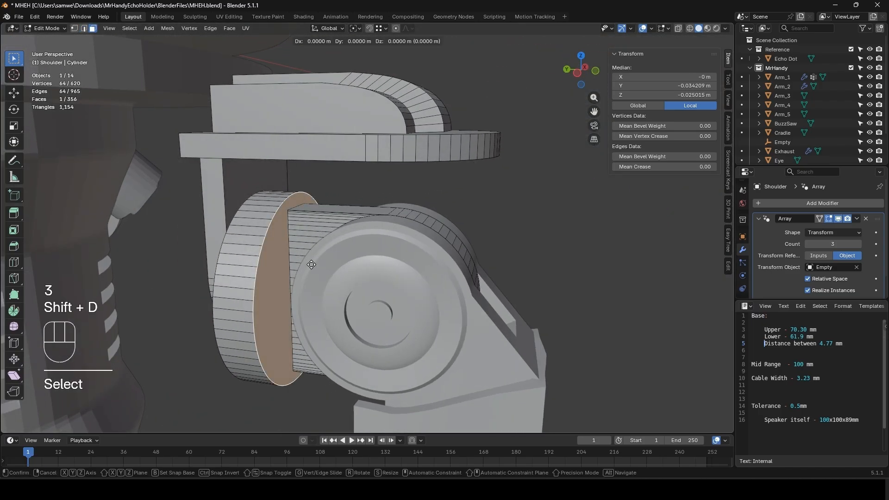
{"action": "key", "text": "x"}
{"action": "key", "text": "y"}
{"action": "left_click", "coordinate": [404, 268]}
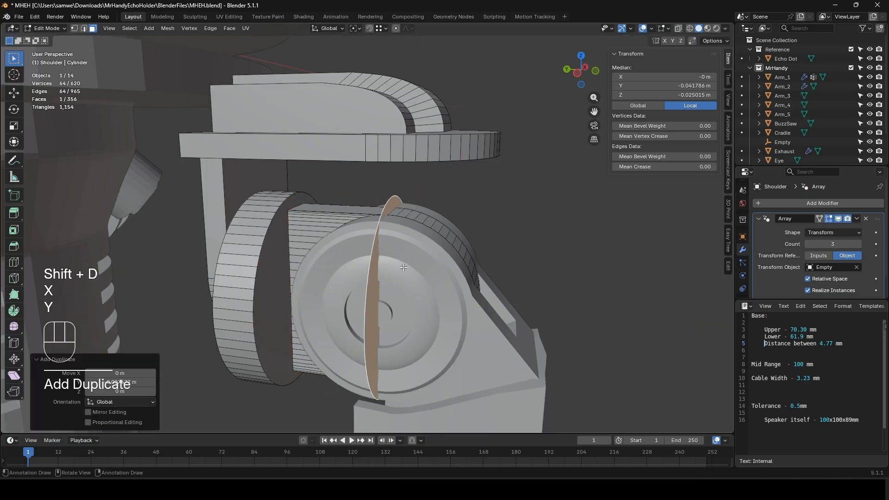
- Move the duplicated disc face about 0.0202 m up along Z and rotate it 90° about X
{"action": "middle_click_drag", "start_coordinate": [404, 269], "coordinate": [409, 289]}
{"action": "key", "text": "g"}
{"action": "key", "text": "z"}
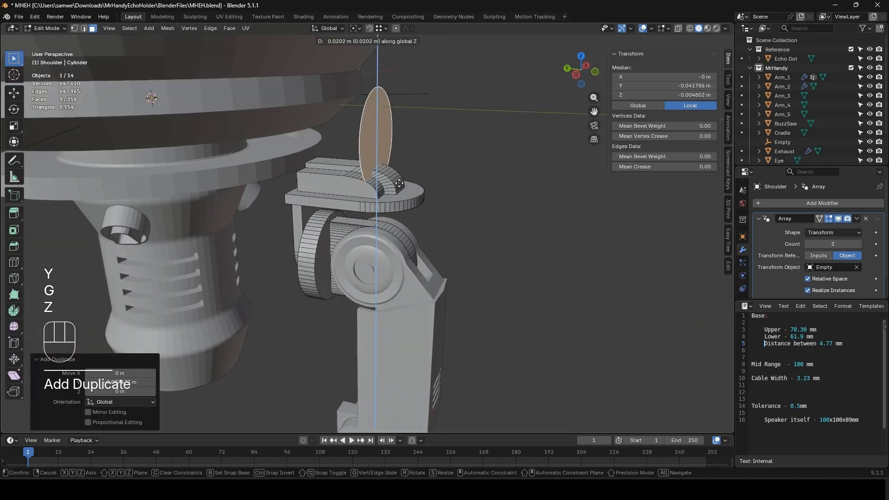
{"action": "left_click", "coordinate": [406, 189]}
{"action": "type", "text": "rx90"}
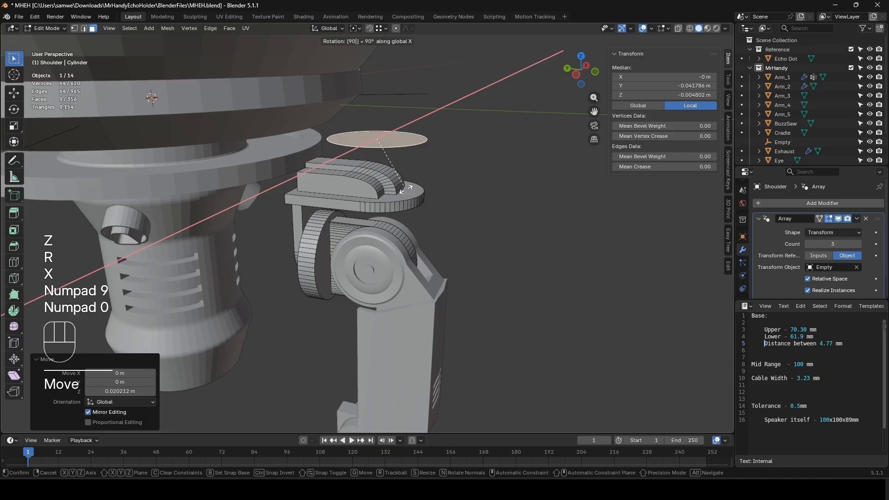
{"action": "key", "text": "Return"}
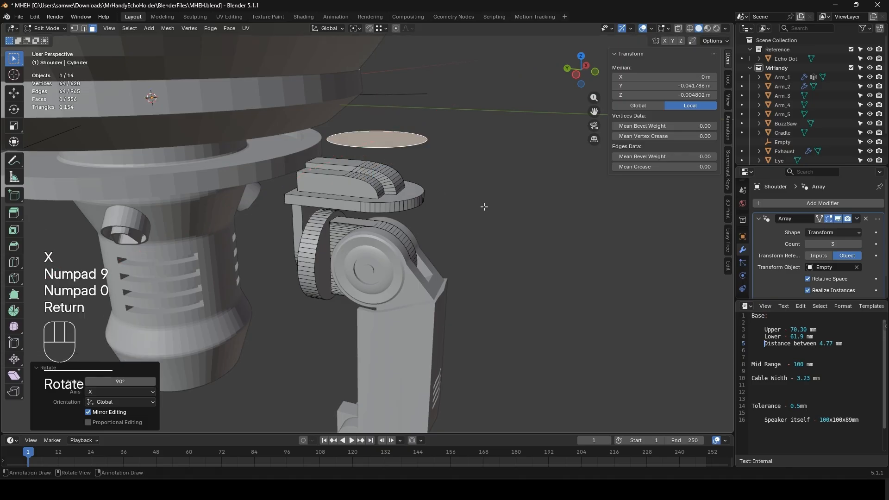
- Scale the horizontal disc to 0.2 in X and Y only, and lower it about 0.0049 m along Z into the raised band
{"action": "key", "text": "s"}
{"action": "key", "text": "shift+z"}
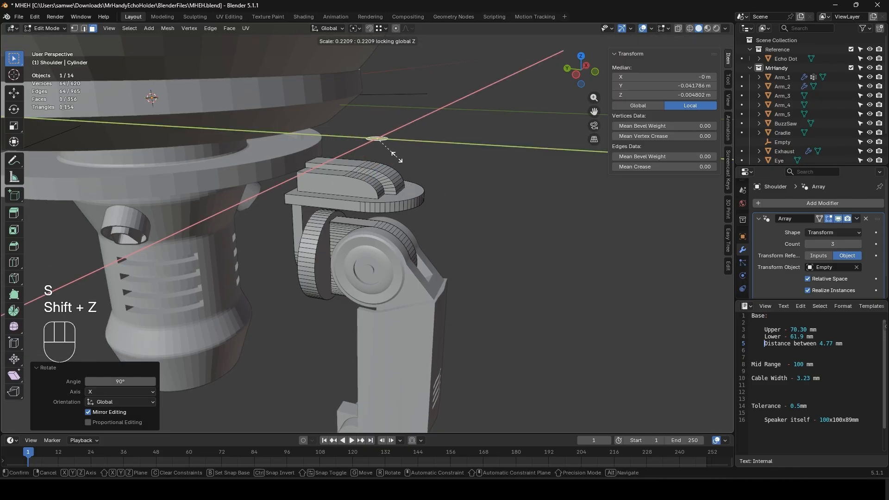
{"action": "left_click", "coordinate": [396, 161]}
{"action": "scroll", "coordinate": [393, 162], "scroll_direction": "up", "scroll_amount": 1}
{"action": "scroll", "coordinate": [393, 162], "scroll_direction": "up", "scroll_amount": 3}
{"action": "mouse_move", "coordinate": [393, 162]}
{"action": "middle_mouse_down"}
{"action": "mouse_move", "coordinate": [328, 196]}
{"action": "mouse_move", "coordinate": [399, 163]}
{"action": "middle_mouse_up"}
{"action": "key", "text": "g"}
{"action": "key", "text": "z"}
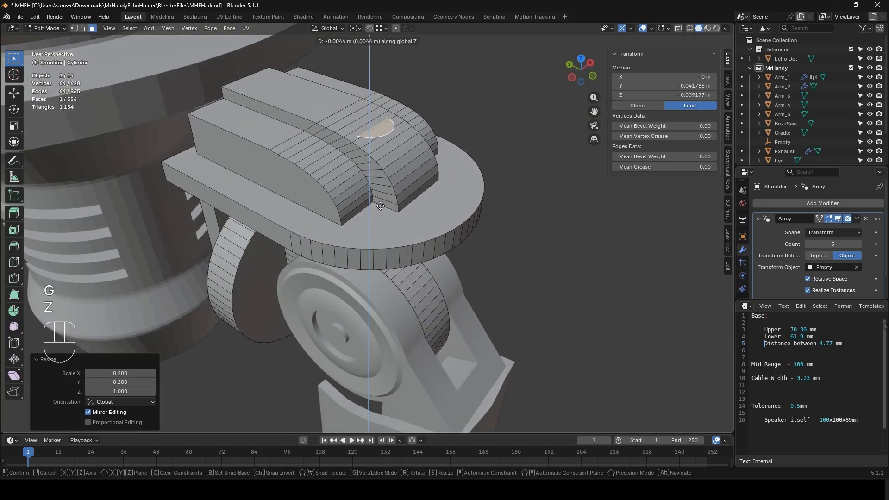
{"action": "left_click", "coordinate": [384, 211]}
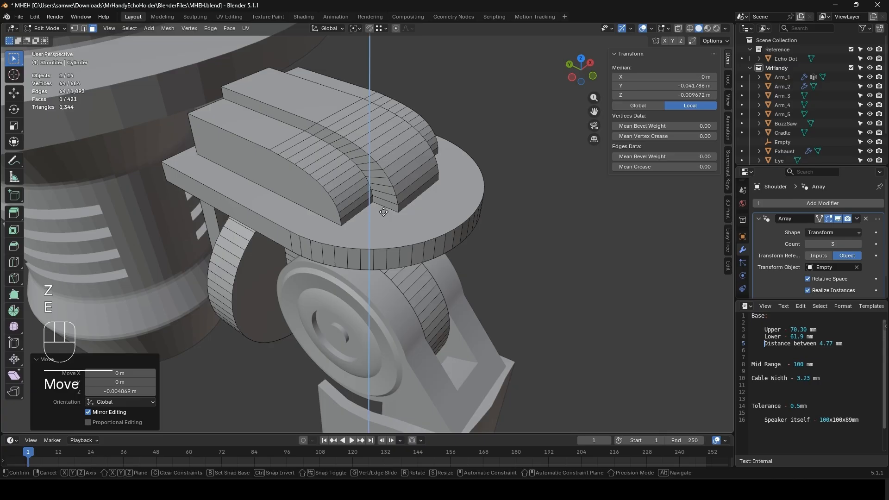
- Extrude the small disc upward into a short round stud on the shoulder's raised band and leave Edit Mode
{"action": "key", "text": "e"}
{"action": "left_click", "coordinate": [384, 193]}
{"action": "key", "text": "Tab"}
- Apply the location of the upper arm segment Arm_1
{"action": "scroll", "coordinate": [384, 193], "scroll_direction": "down", "scroll_amount": 5}
{"action": "mouse_move", "coordinate": [384, 193]}
{"action": "middle_mouse_down"}
{"action": "mouse_move", "coordinate": [440, 189]}
{"action": "mouse_move", "coordinate": [301, 176]}
{"action": "mouse_move", "coordinate": [273, 162]}
{"action": "mouse_move", "coordinate": [372, 192]}
{"action": "middle_mouse_up"}
{"action": "middle_click_drag", "start_coordinate": [407, 225], "coordinate": [252, 218], "text": "shift"}
{"action": "scroll", "coordinate": [322, 218], "scroll_direction": "up", "scroll_amount": 3}
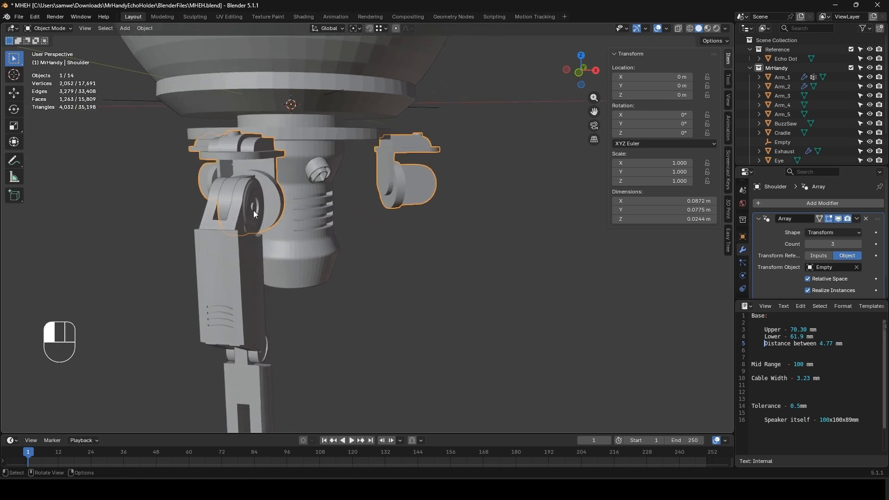
{"action": "left_click", "coordinate": [254, 210]}
{"action": "key", "text": "ctrl+a"}
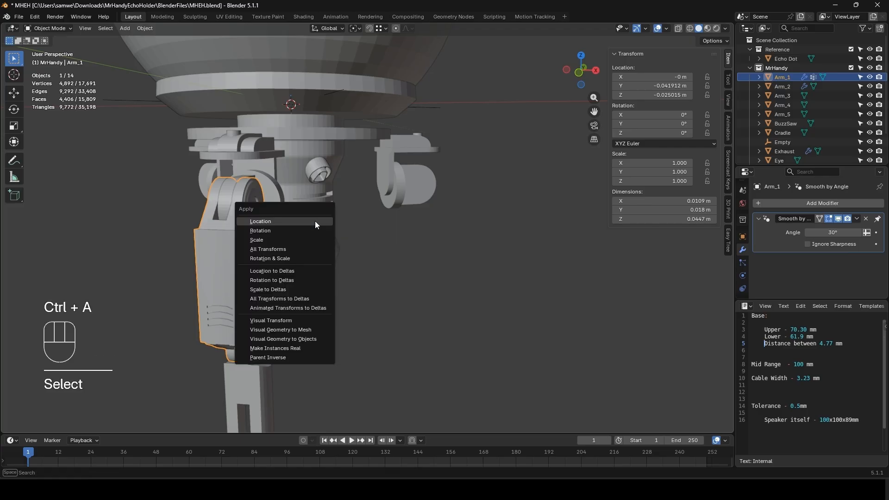
{"action": "left_click", "coordinate": [316, 221]}
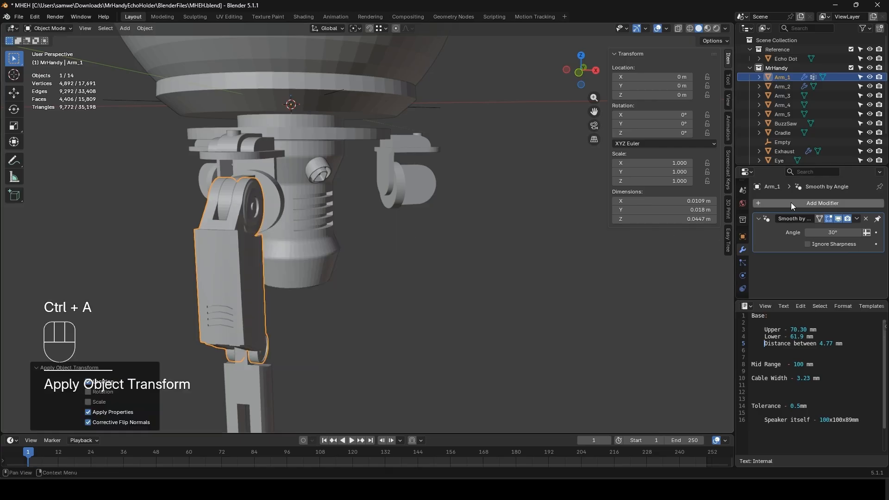
- Copy the Shoulder's Array modifier to Arm_1 and save the file
{"action": "key", "text": "shift"}
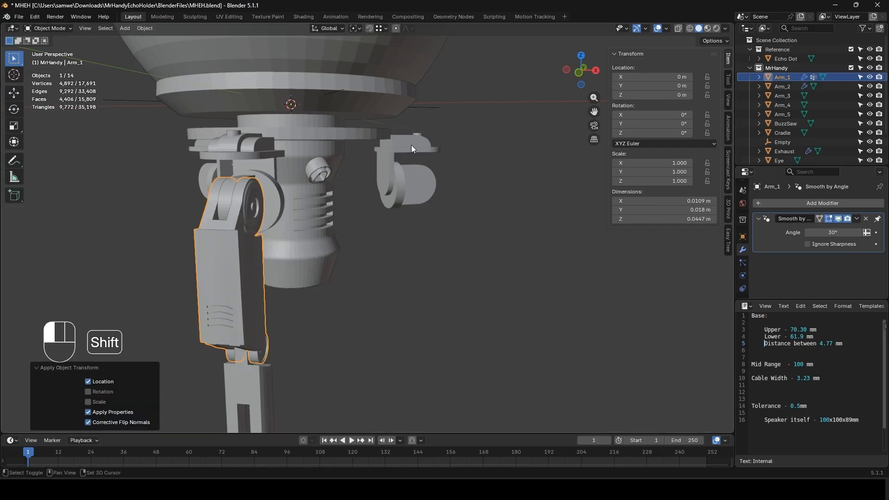
{"action": "left_click", "coordinate": [411, 146], "text": "shift"}
{"action": "left_click", "coordinate": [857, 218]}
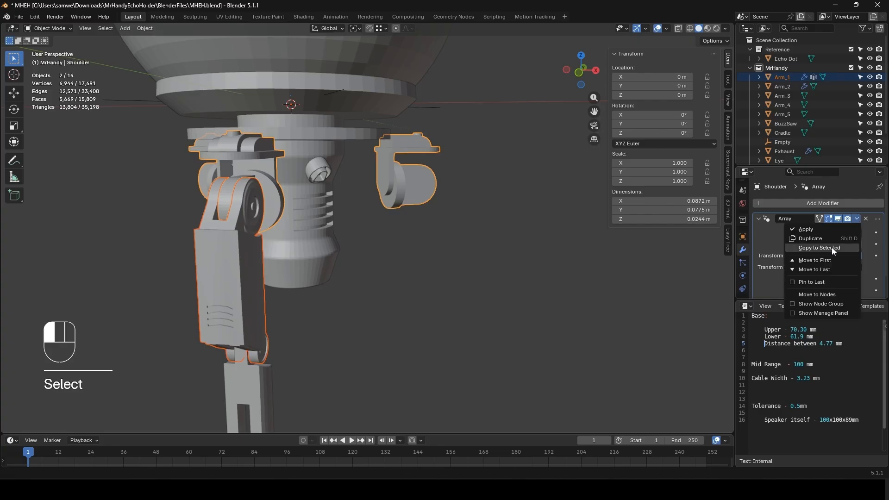
{"action": "left_click", "coordinate": [832, 247]}
{"action": "left_click", "coordinate": [511, 296]}
{"action": "middle_click_drag", "start_coordinate": [511, 299], "coordinate": [349, 307]}
{"action": "scroll", "coordinate": [307, 265], "scroll_direction": "up", "scroll_amount": 3}
{"action": "scroll", "coordinate": [374, 307], "scroll_direction": "up", "scroll_amount": 2}
{"action": "key", "text": "ctrl+s"}
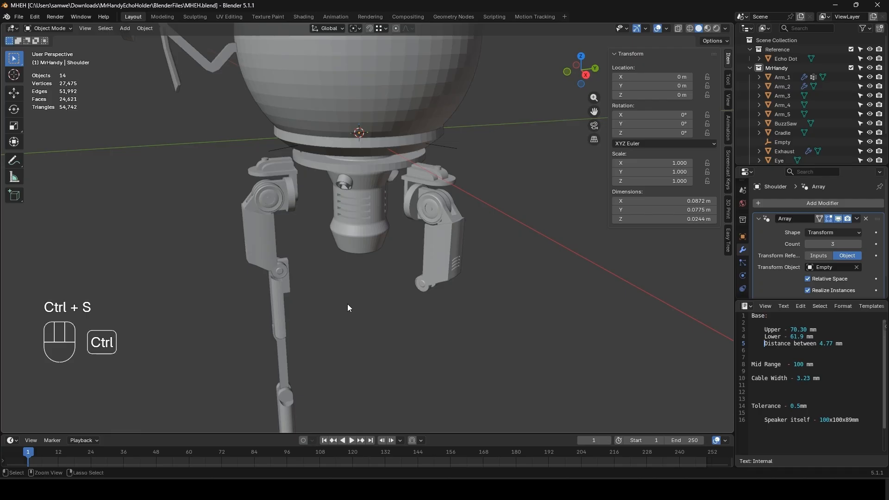
- Examine the lower arm segments and compare them with MrHandyCollage.png and the FO76_Prison_Marshal reference image
{"action": "middle_click_drag", "start_coordinate": [283, 285], "coordinate": [277, 263]}
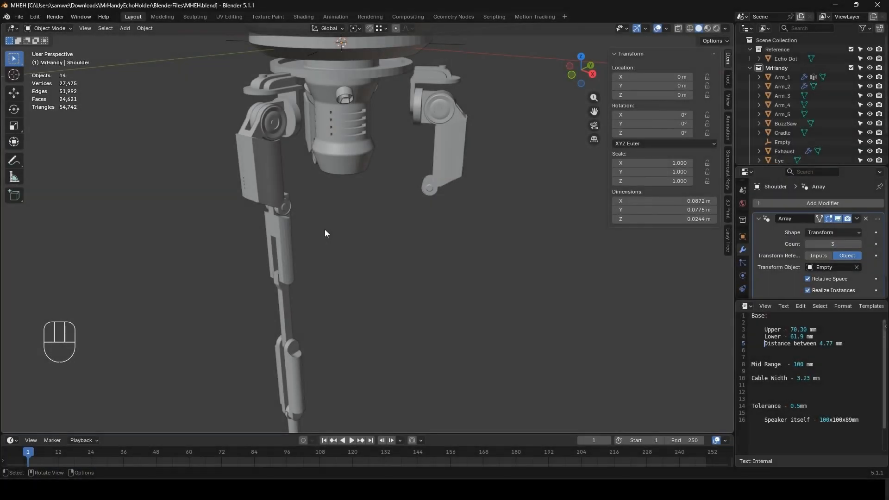
{"action": "middle_click_drag", "start_coordinate": [325, 268], "coordinate": [332, 247]}
{"action": "scroll", "coordinate": [345, 259], "scroll_direction": "up", "scroll_amount": 4}
{"action": "scroll", "coordinate": [376, 246], "scroll_direction": "down", "scroll_amount": 2}
{"action": "scroll", "coordinate": [332, 246], "scroll_direction": "up", "scroll_amount": 2}
{"action": "middle_click_drag", "start_coordinate": [382, 266], "coordinate": [336, 277], "text": "shift"}
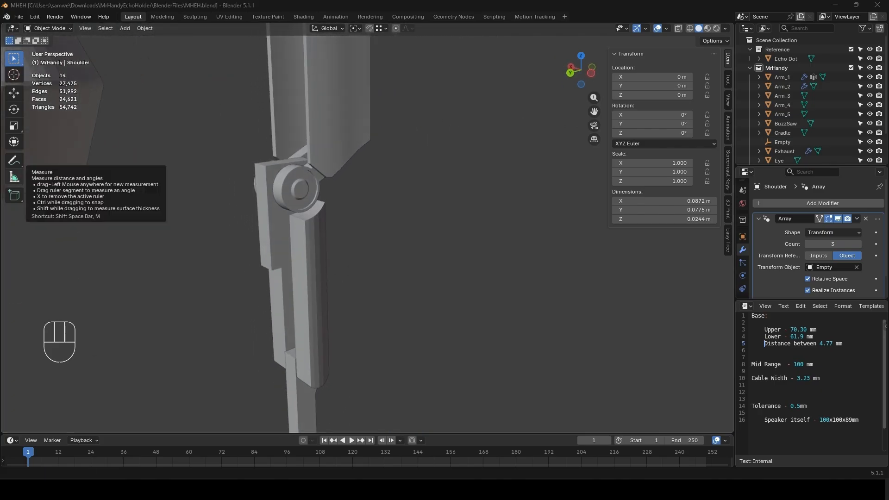
{"action": "left_click_drag", "start_coordinate": [0, 184], "coordinate": [619, 56]}
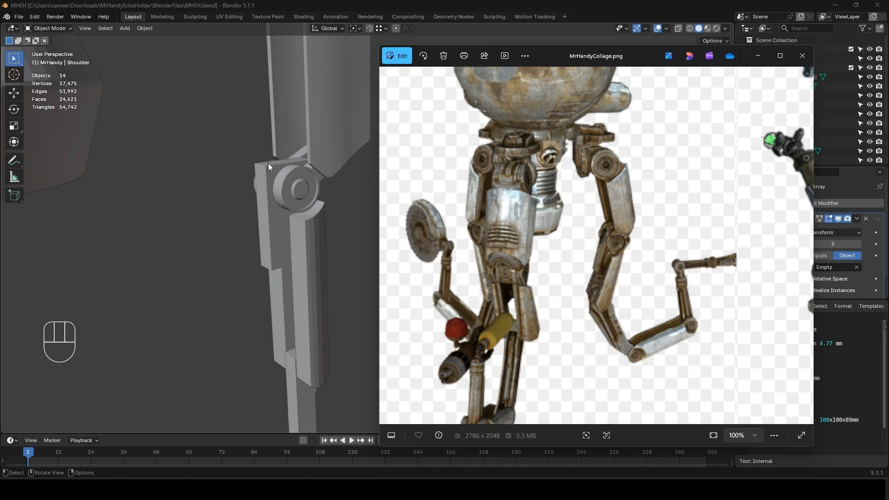
{"action": "left_click_drag", "start_coordinate": [0, 93], "coordinate": [605, 40]}
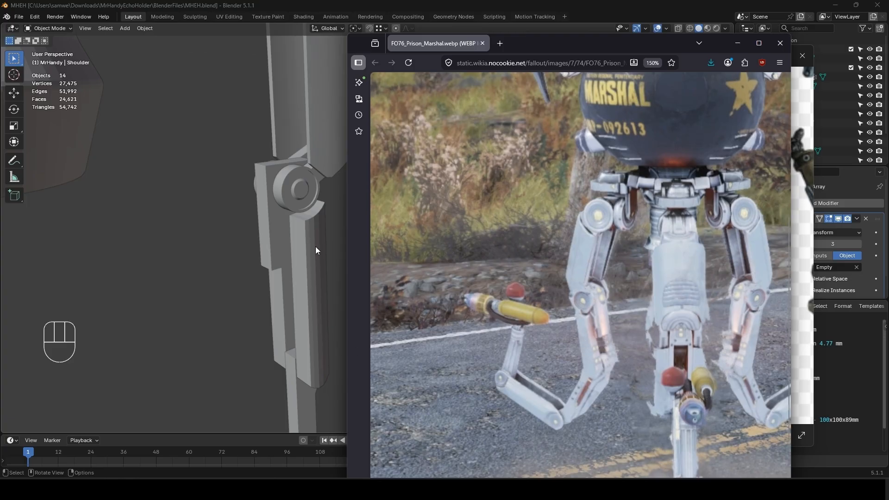
{"action": "left_click_drag", "start_coordinate": [537, 46], "coordinate": [0, 48]}
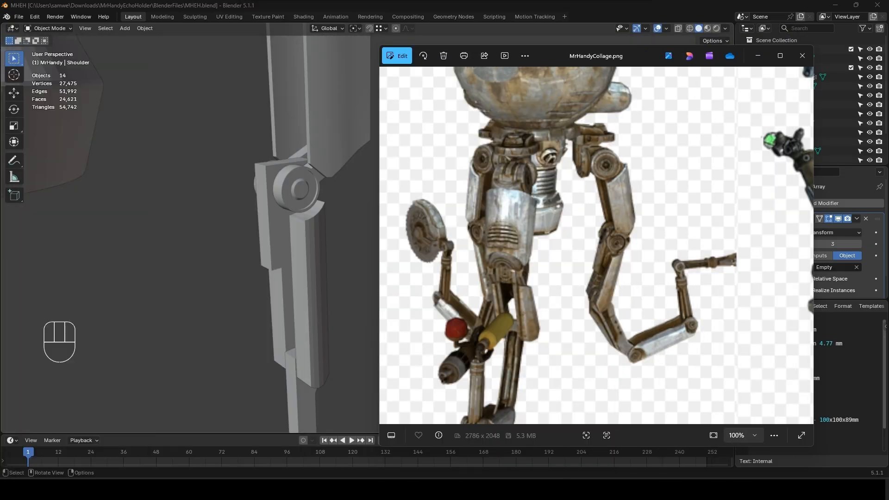
{"action": "left_click_drag", "start_coordinate": [560, 52], "coordinate": [0, 51]}
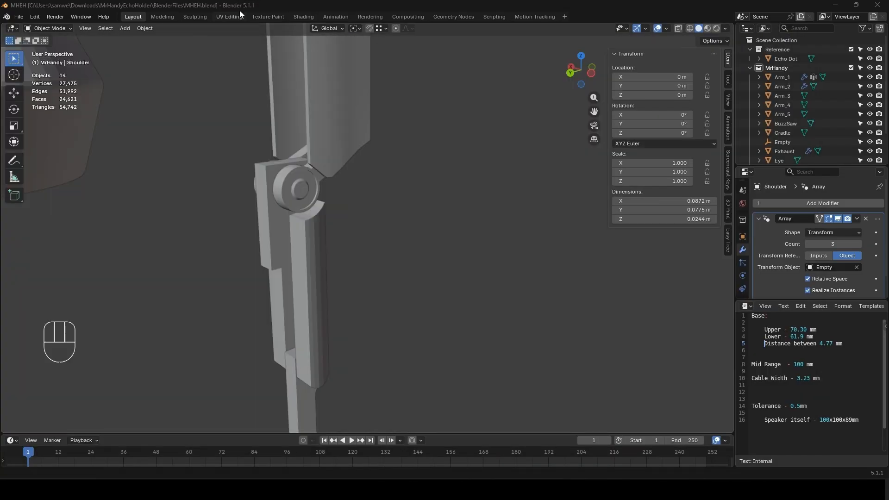
- In Arm_2, select both rows of long faces on the rounded outer side and move them about -0.0005 m along X
{"action": "left_click", "coordinate": [290, 274]}
{"action": "key", "text": "Tab"}
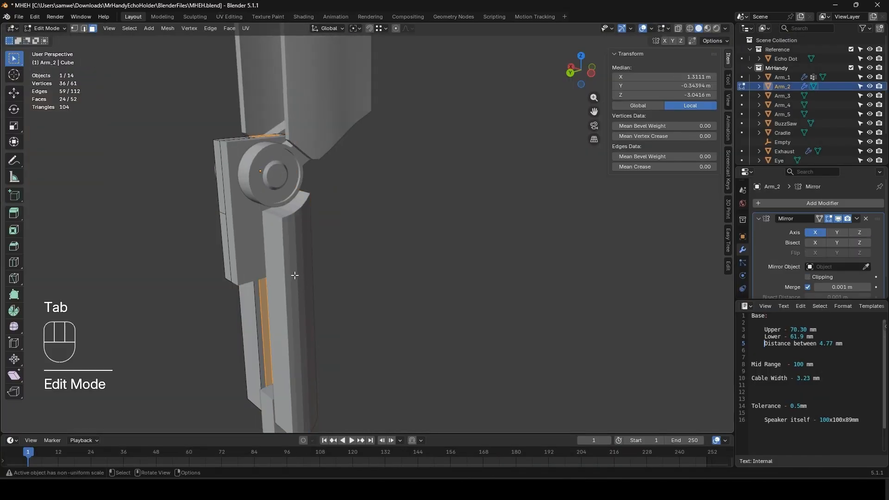
{"action": "middle_click_drag", "start_coordinate": [291, 274], "coordinate": [92, 286]}
{"action": "middle_click_drag", "start_coordinate": [423, 189], "coordinate": [326, 296], "text": "shift"}
{"action": "scroll", "coordinate": [379, 294], "scroll_direction": "up", "scroll_amount": 3}
{"action": "middle_click_drag", "start_coordinate": [537, 311], "coordinate": [348, 223], "text": "shift"}
{"action": "left_click", "coordinate": [356, 234]}
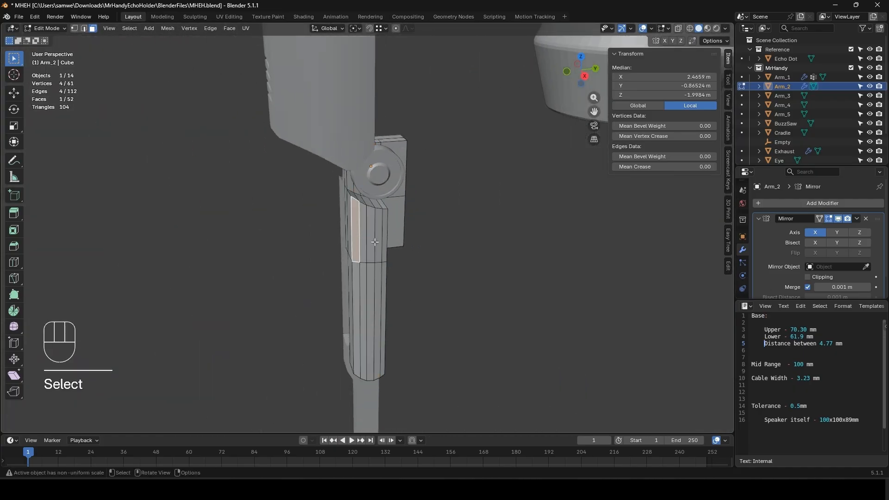
{"action": "left_click", "coordinate": [383, 232], "text": "ctrl"}
{"action": "left_click", "coordinate": [358, 289], "text": "shift"}
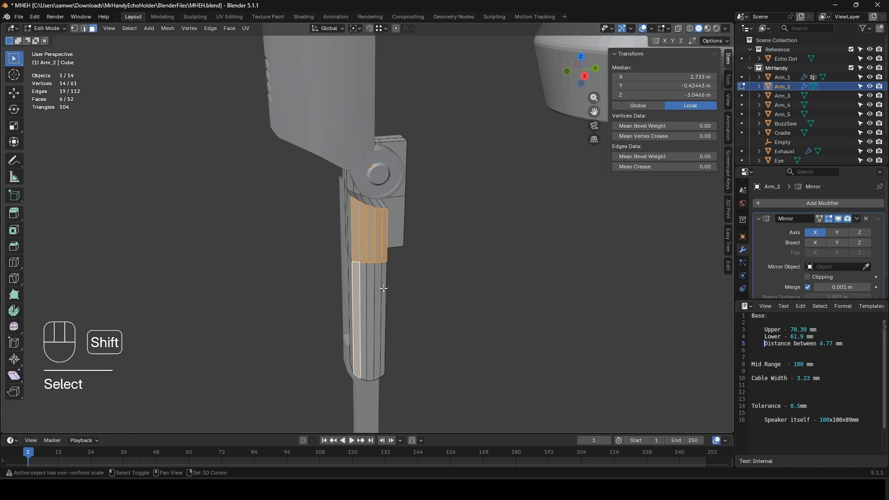
{"action": "left_click", "coordinate": [384, 288], "text": "ctrl"}
{"action": "middle_click_drag", "start_coordinate": [426, 282], "coordinate": [259, 213]}
{"action": "scroll", "coordinate": [418, 276], "scroll_direction": "down", "scroll_amount": 1}
{"action": "scroll", "coordinate": [379, 225], "scroll_direction": "up", "scroll_amount": 3}
{"action": "key", "text": "g"}
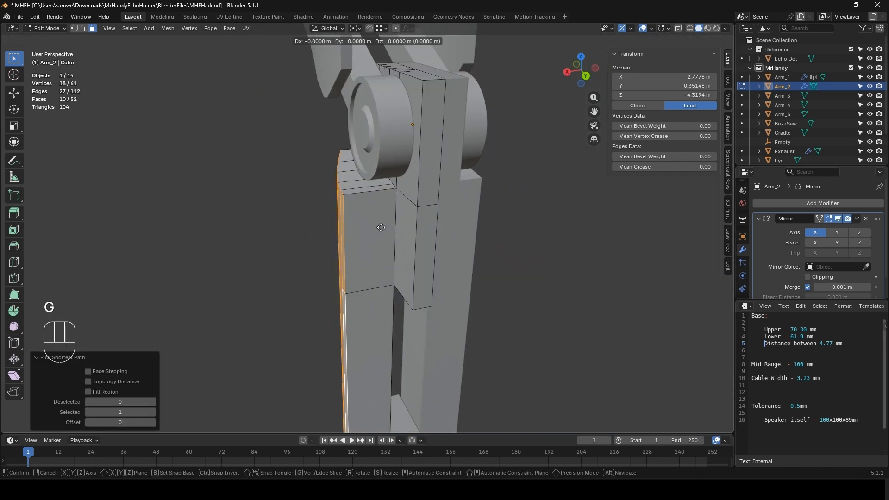
{"action": "key", "text": "x"}
{"action": "left_click", "coordinate": [387, 228]}
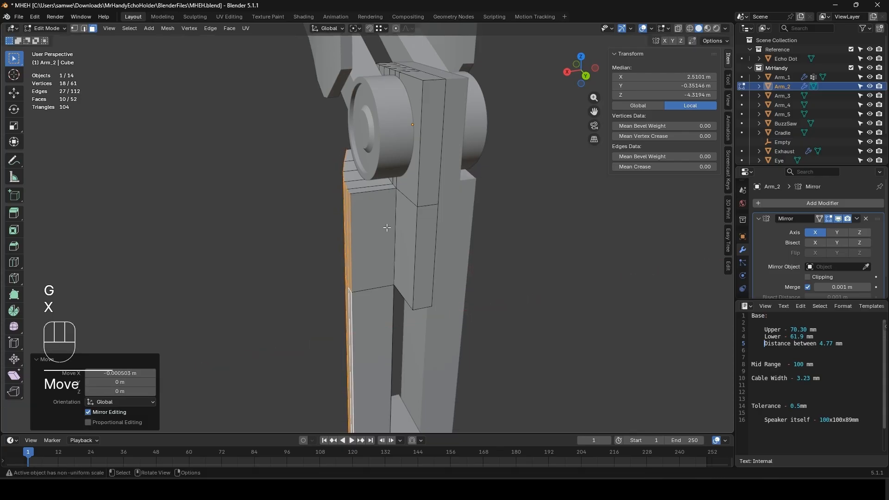
- Bevel the upper outer corner edge of Arm_2's joint plate with 3 segments and a width of about 0.506 m
{"action": "middle_click_drag", "start_coordinate": [387, 227], "coordinate": [409, 240]}
{"action": "key", "text": "2"}
{"action": "left_click", "coordinate": [385, 151]}
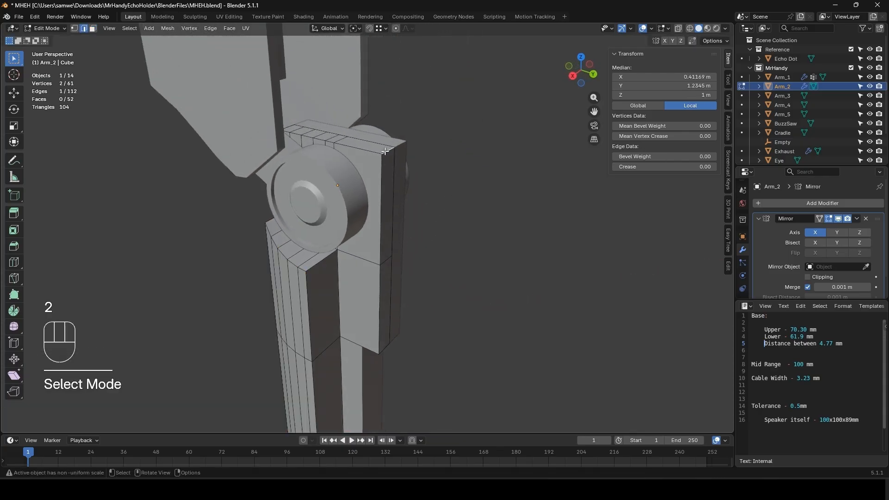
{"action": "key", "text": "ctrl+b"}
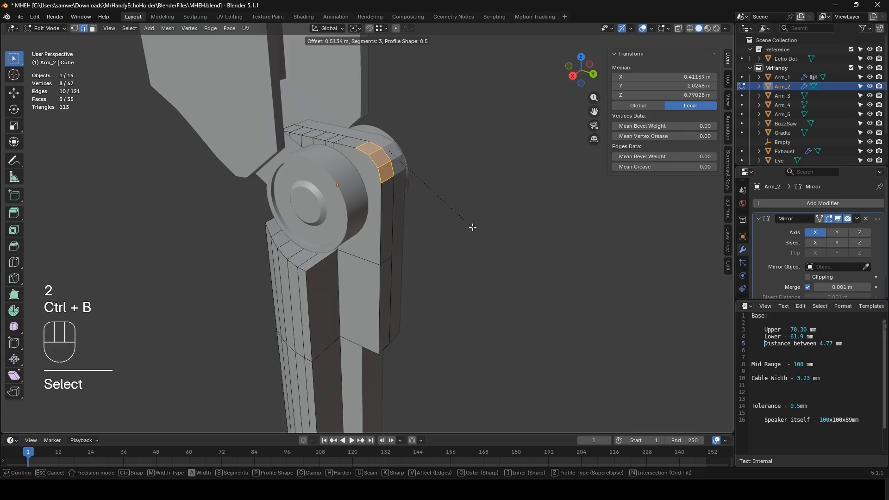
{"action": "left_click", "coordinate": [471, 231]}
- Add one centered lengthwise loop cut to the lower section of Arm_2's joint plate
{"action": "middle_click_drag", "start_coordinate": [470, 230], "coordinate": [425, 202], "text": "shift"}
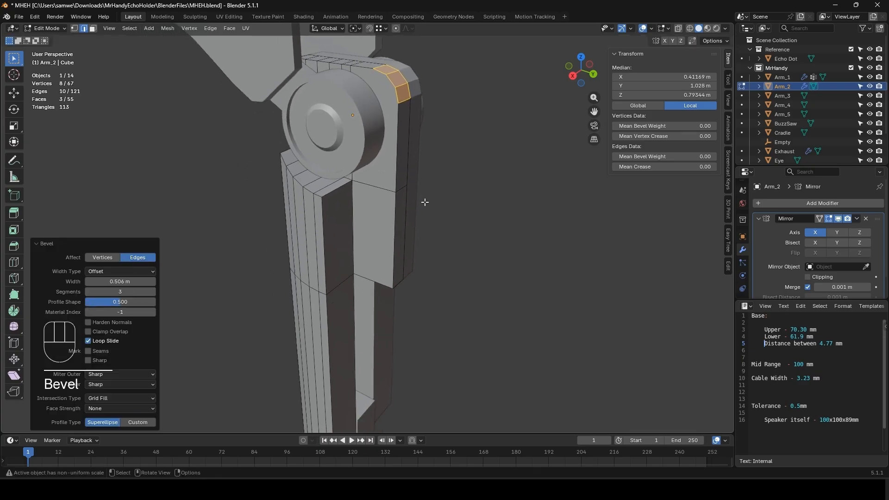
{"action": "middle_click_drag", "start_coordinate": [391, 254], "coordinate": [395, 222]}
{"action": "middle_click_drag", "start_coordinate": [394, 326], "coordinate": [383, 208], "text": "shift"}
{"action": "left_click", "coordinate": [381, 238]}
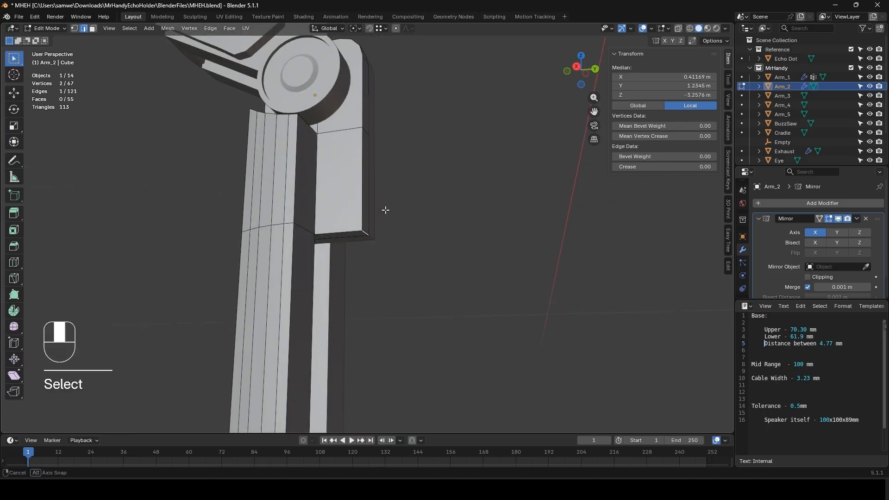
{"action": "key", "text": "ctrl+r"}
{"action": "left_click", "coordinate": [341, 228]}
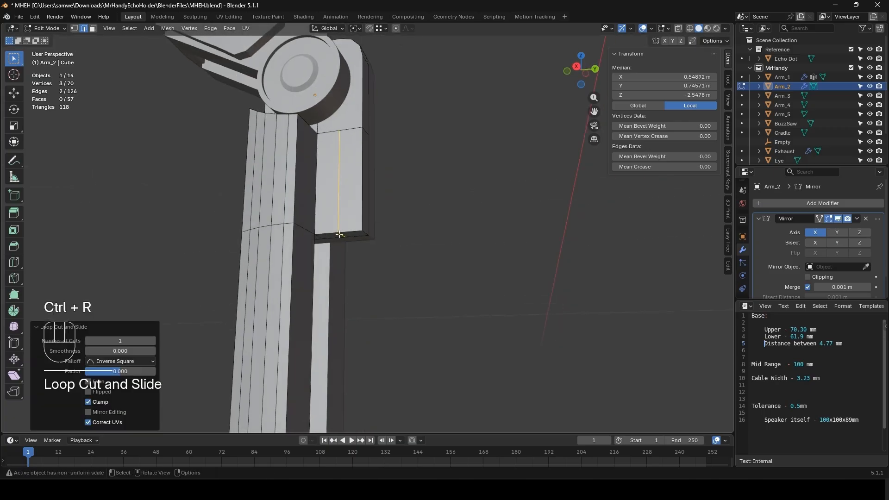
{"action": "key", "text": "g"}
{"action": "key", "text": "z"}
{"action": "right_click", "coordinate": [361, 249]}
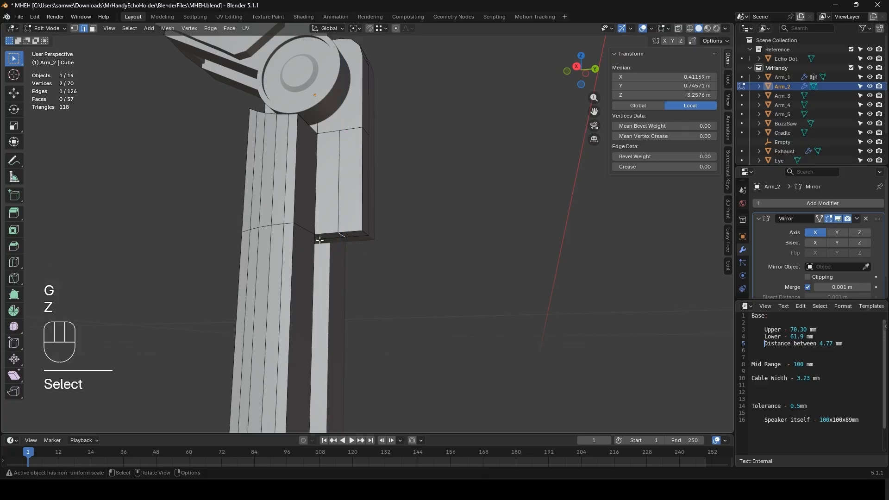
- Lower the middle and inner bottom edges of Arm_2's joint plate about 0.0015 m along Z to slant its outer corner
{"action": "left_click", "coordinate": [319, 238], "text": "shift"}
{"action": "key", "text": "g"}
{"action": "key", "text": "z"}
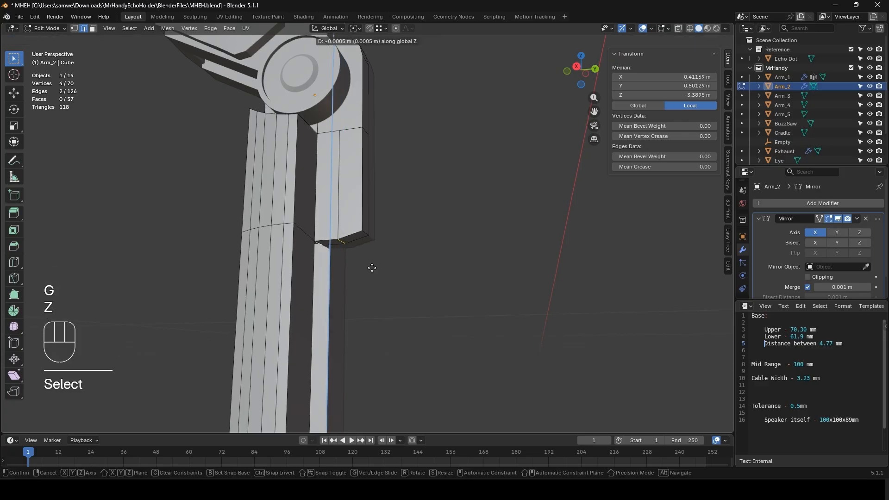
{"action": "left_click", "coordinate": [371, 279]}
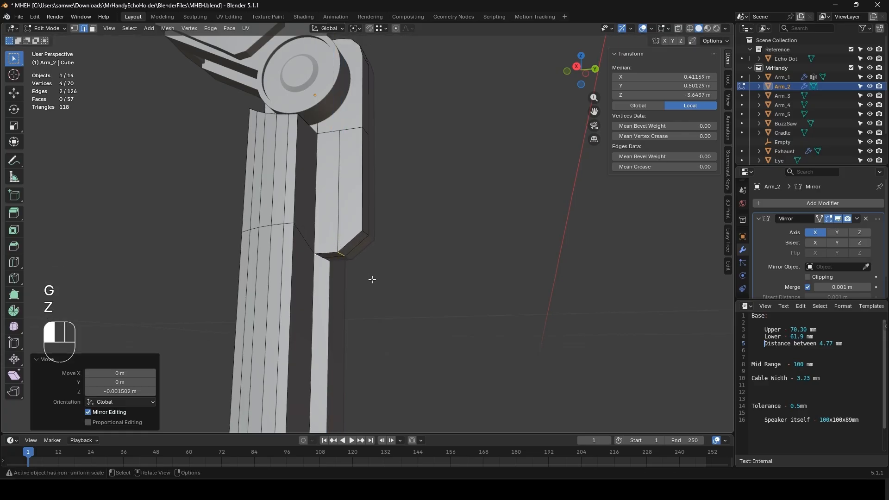
- Check the arm in MrHandyCollage.png, return to Blender and leave Edit Mode on Arm_2
{"action": "key", "text": "alt+Tab"}
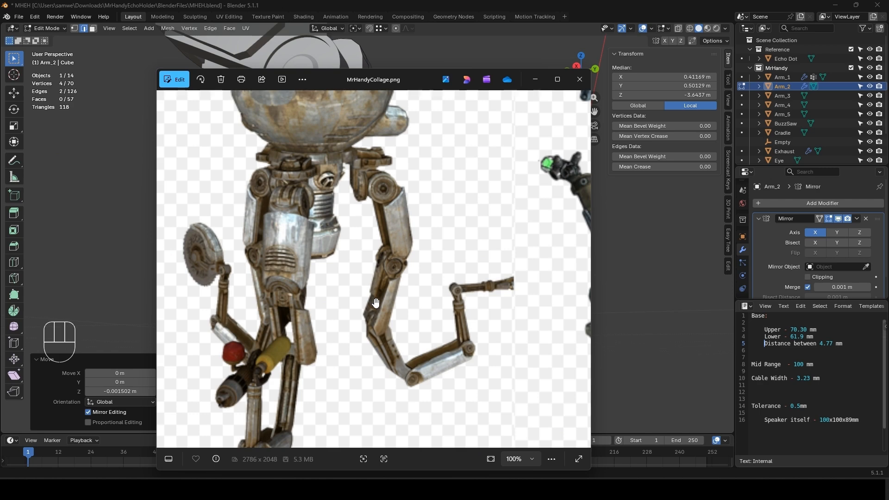
{"action": "key", "text": "alt+Tab"}
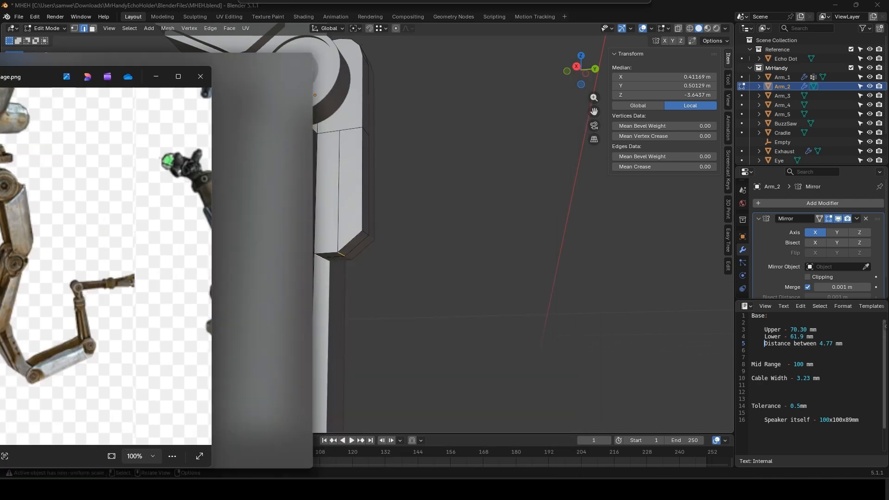
{"action": "scroll", "coordinate": [419, 208], "scroll_direction": "down", "scroll_amount": 3}
{"action": "middle_click_drag", "start_coordinate": [419, 208], "coordinate": [430, 223]}
{"action": "key", "text": "Tab"}
- Duplicate the rim face loop of Arm_1's lower joint cylinder and offset the copy about 0.0012 m along X
{"action": "scroll", "coordinate": [389, 271], "scroll_direction": "up", "scroll_amount": 4}
{"action": "left_click", "coordinate": [395, 246]}
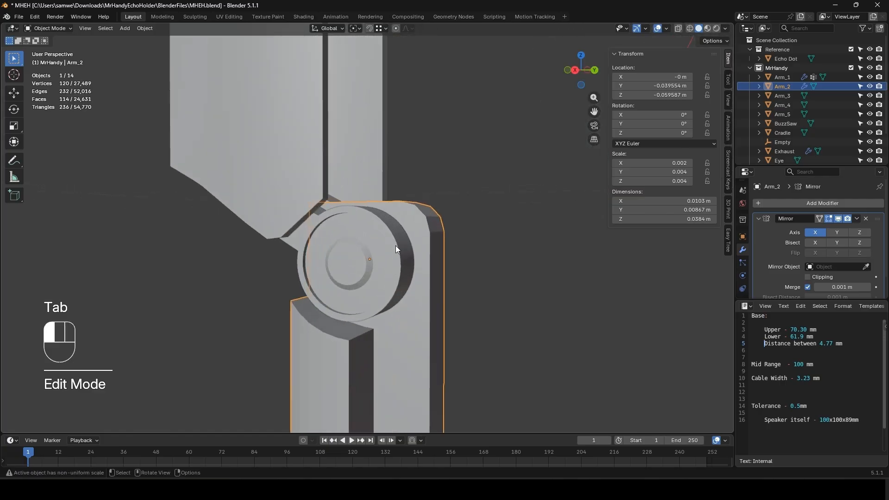
{"action": "key", "text": "Tab"}
{"action": "left_click", "coordinate": [397, 269], "text": "alt"}
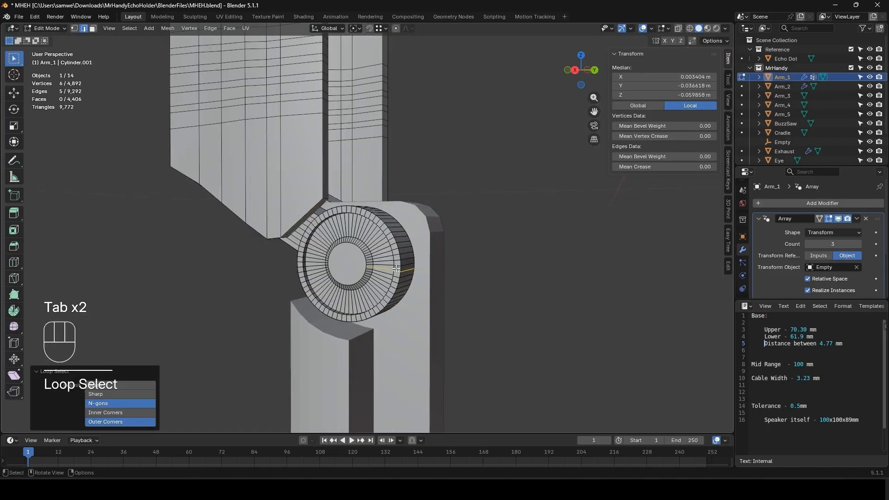
{"action": "key", "text": "3"}
{"action": "left_click", "coordinate": [396, 269], "text": "alt"}
{"action": "middle_click_drag", "start_coordinate": [396, 269], "coordinate": [442, 283]}
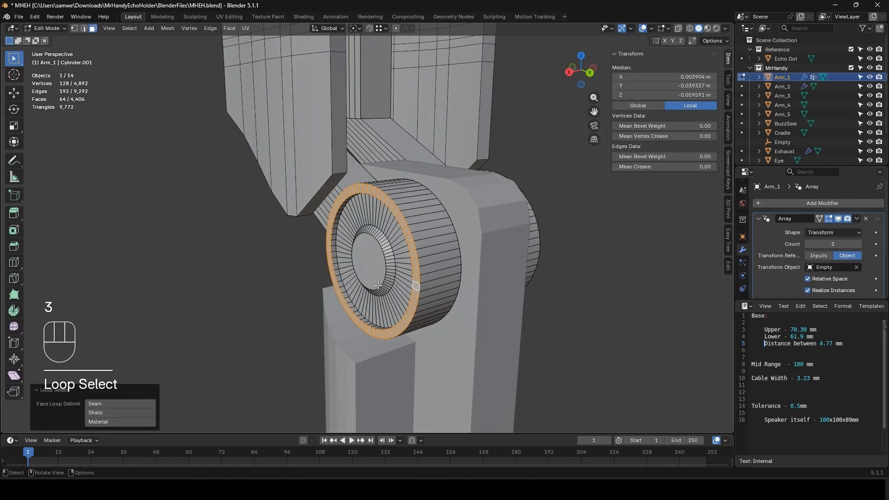
{"action": "key", "text": "shift+d"}
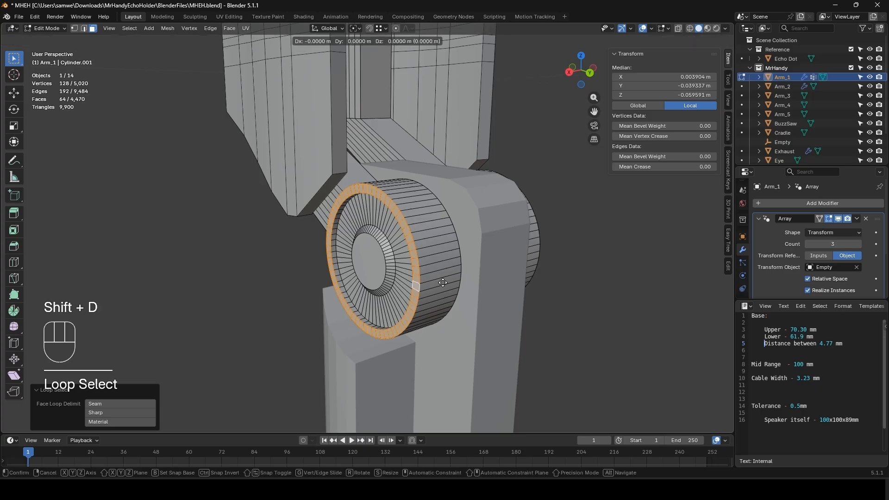
{"action": "key", "text": "x"}
{"action": "left_click", "coordinate": [422, 286]}
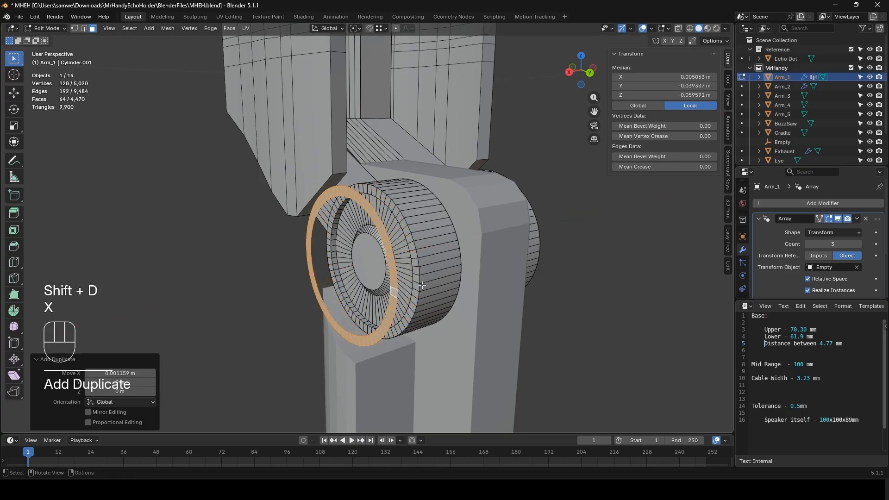
- Separate the duplicated ring from Arm_1 and join it into Arm_2
{"action": "key", "text": "p"}
{"action": "left_click", "coordinate": [421, 284]}
{"action": "key", "text": "Tab"}
{"action": "left_click", "coordinate": [393, 277]}
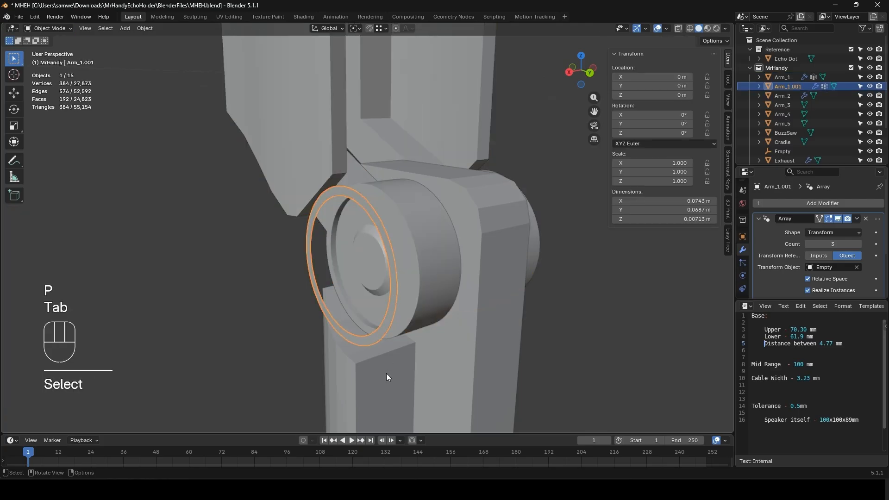
{"action": "left_click", "coordinate": [390, 360], "text": "shift"}
{"action": "key", "text": "ctrl+j"}
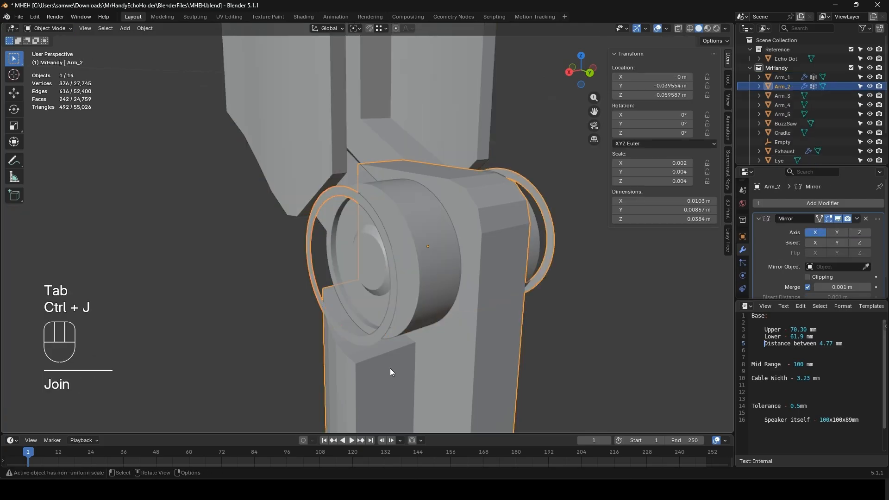
- Move Arm_2's new ring about -0.0035 m along X onto the joint plate and scale it by about 1.179 in Y and Z only
{"action": "key", "text": "Tab"}
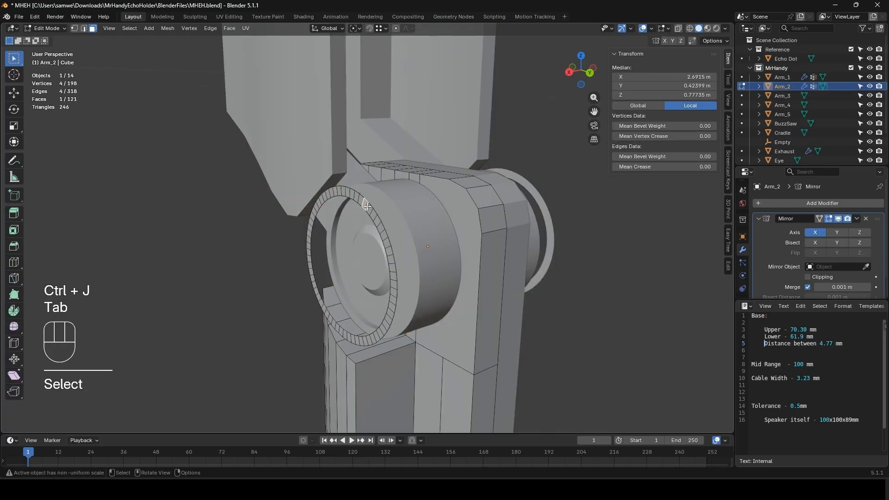
{"action": "left_click", "coordinate": [364, 206], "text": "alt"}
{"action": "key", "text": "g"}
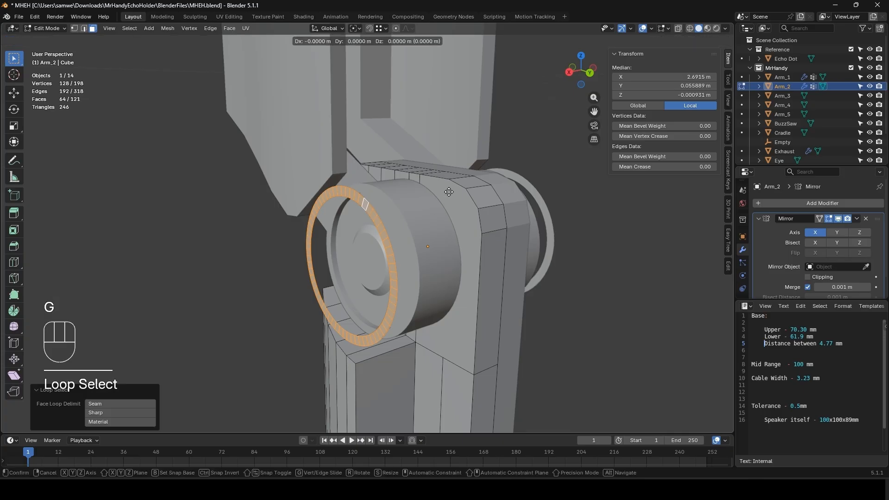
{"action": "key", "text": "x"}
{"action": "left_click", "coordinate": [465, 200]}
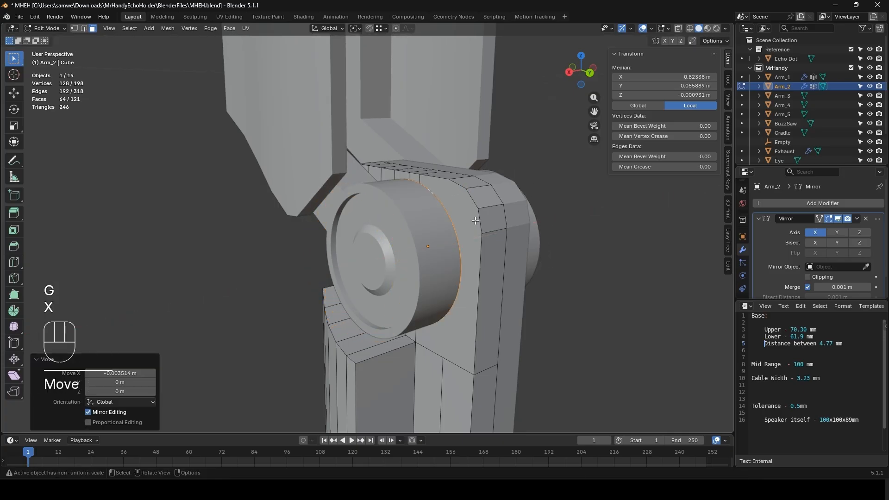
{"action": "key", "text": "s"}
{"action": "key", "text": "shift+x"}
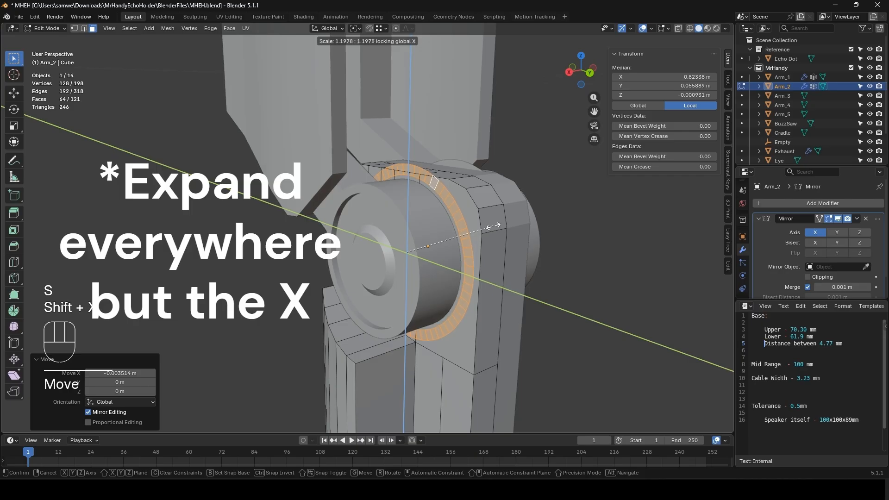
{"action": "left_click", "coordinate": [491, 226]}
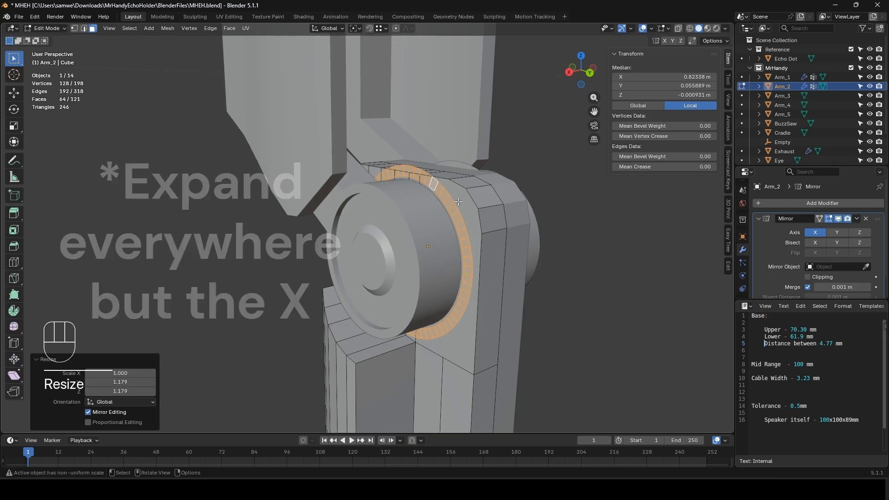
- Flatten seven upper outer edges of the ring by scaling them to 0 along Z and snap them to the height of the plate's top edge
{"action": "scroll", "coordinate": [458, 202], "scroll_direction": "up", "scroll_amount": 2}
{"action": "middle_click_drag", "start_coordinate": [411, 165], "coordinate": [378, 190], "text": "shift"}
{"action": "middle_click_drag", "start_coordinate": [377, 190], "coordinate": [394, 193]}
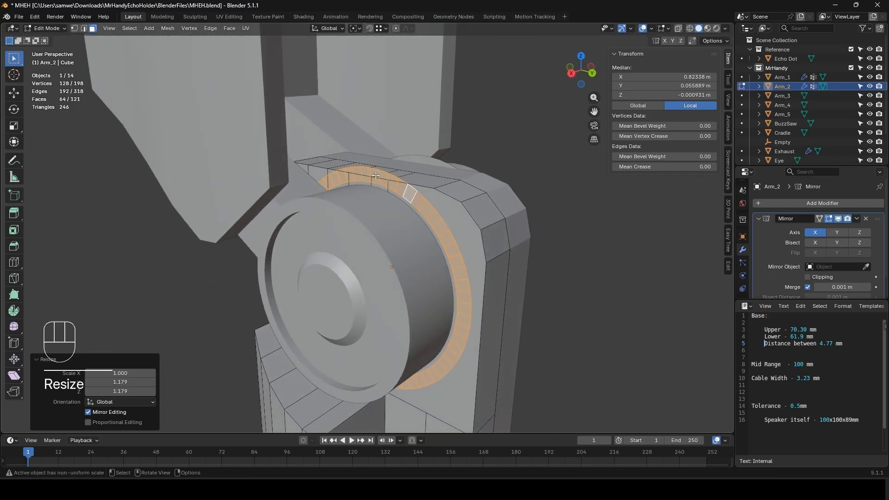
{"action": "key", "text": "2"}
{"action": "left_click", "coordinate": [376, 170]}
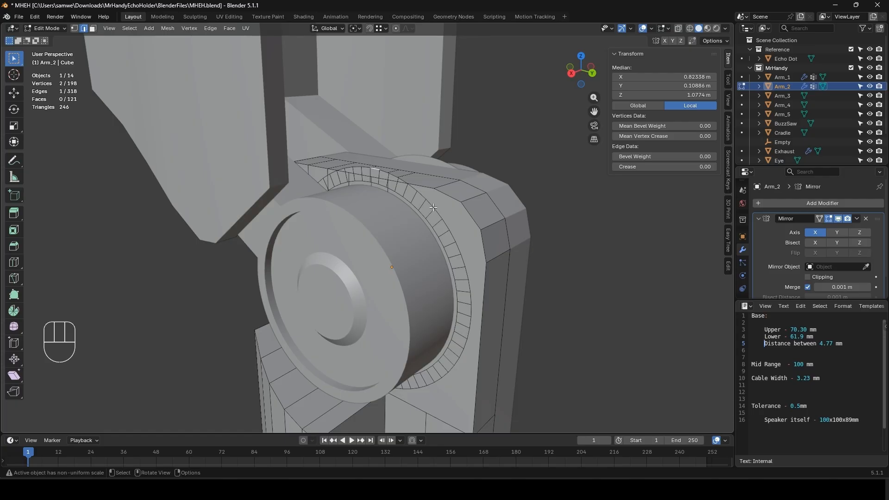
{"action": "left_click", "coordinate": [433, 207], "text": "ctrl"}
{"action": "key", "text": "s"}
{"action": "key", "text": "z"}
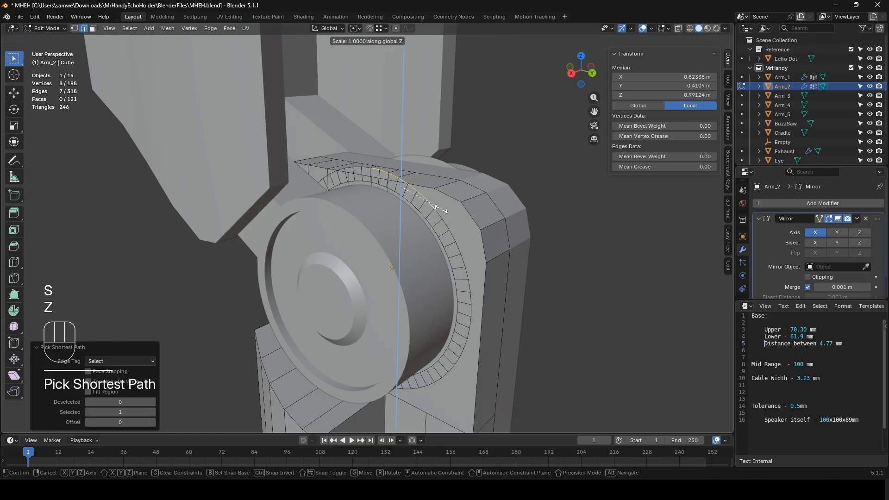
{"action": "key", "text": "KP_0"}
{"action": "key", "text": "Return"}
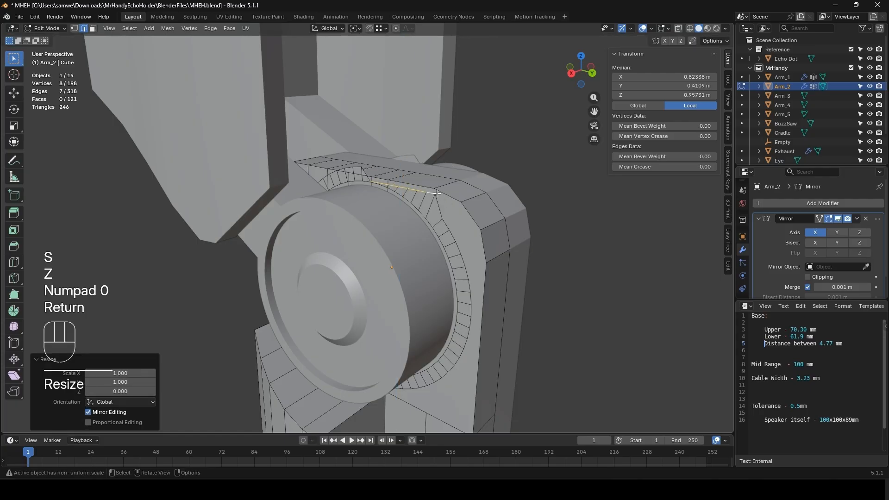
{"action": "key", "text": "g"}
{"action": "key", "text": "z"}
{"action": "left_click", "coordinate": [435, 188], "text": "ctrl"}
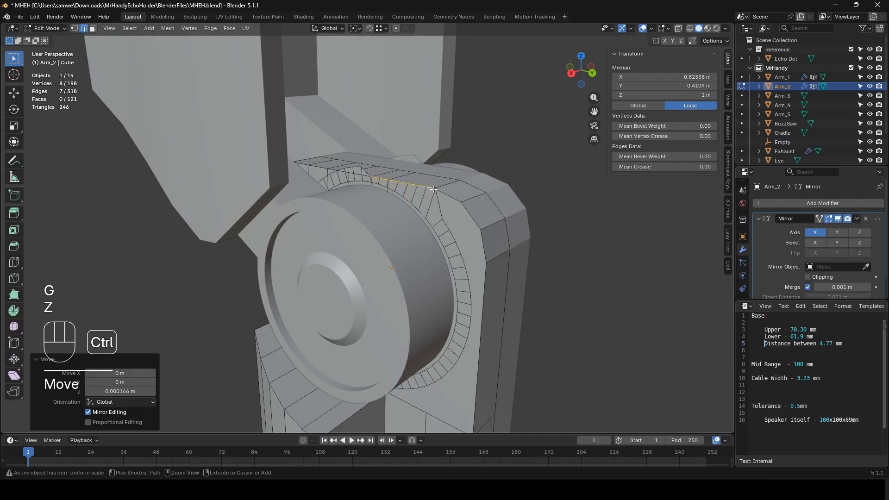
- Snap the end vertex of the ring's flattened upper edges onto the plate vertex where the rounded corner begins
{"action": "scroll", "coordinate": [457, 217], "scroll_direction": "up", "scroll_amount": 3}
{"action": "middle_click_drag", "start_coordinate": [457, 217], "coordinate": [421, 230], "text": "shift"}
{"action": "scroll", "coordinate": [440, 231], "scroll_direction": "down", "scroll_amount": 4}
{"action": "scroll", "coordinate": [440, 223], "scroll_direction": "up", "scroll_amount": 1}
{"action": "key", "text": "1"}
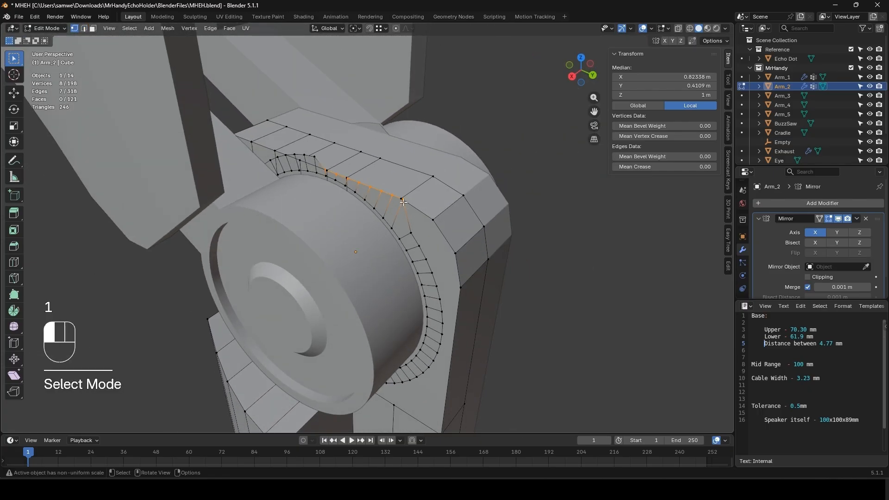
{"action": "left_click", "coordinate": [407, 205]}
{"action": "key", "text": "g"}
{"action": "left_click", "coordinate": [404, 204], "text": "ctrl"}
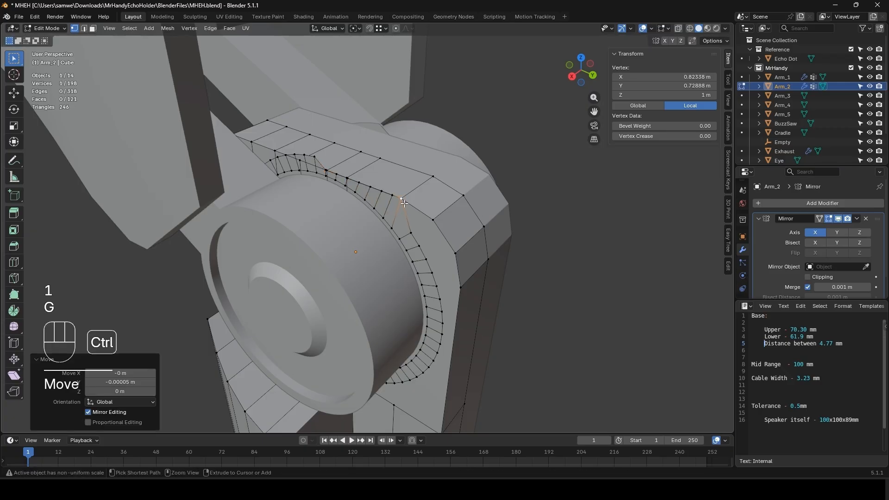
- Snap the next three outer ring vertices onto the successive vertices of the plate's bevelled corner
{"action": "left_click", "coordinate": [412, 234]}
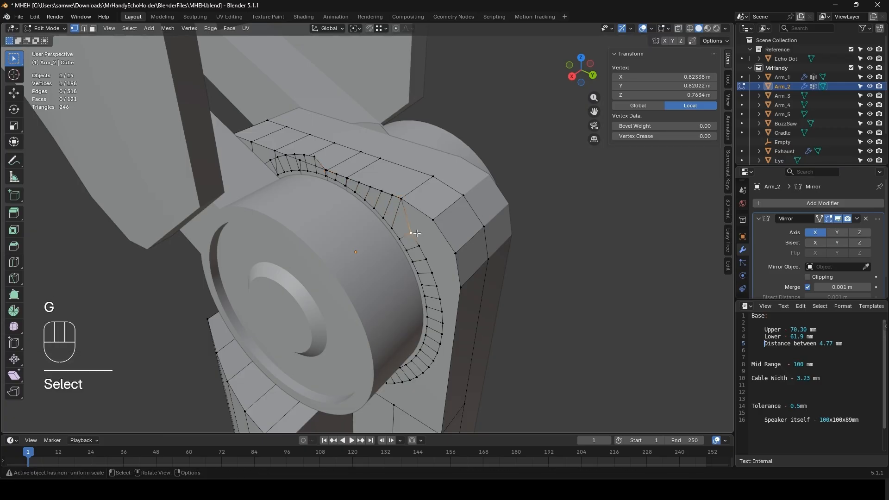
{"action": "key", "text": "g"}
{"action": "left_click", "coordinate": [434, 220], "text": "ctrl"}
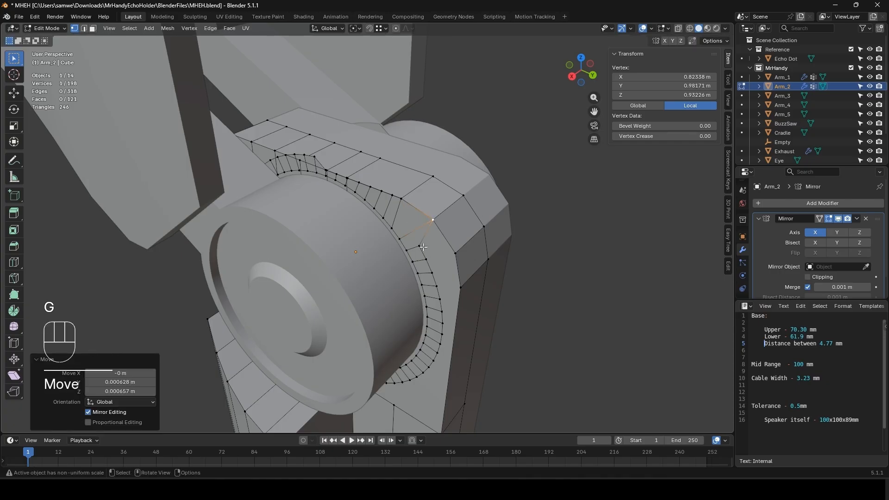
{"action": "left_click", "coordinate": [434, 220]}
{"action": "key", "text": "g"}
{"action": "left_click", "coordinate": [455, 256], "text": "ctrl"}
{"action": "left_click", "coordinate": [426, 260]}
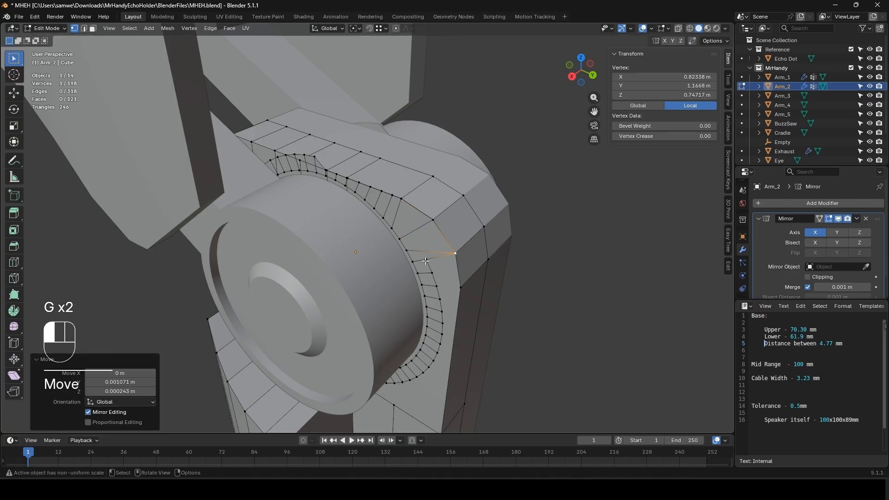
{"action": "left_click", "coordinate": [461, 289], "text": "ctrl"}
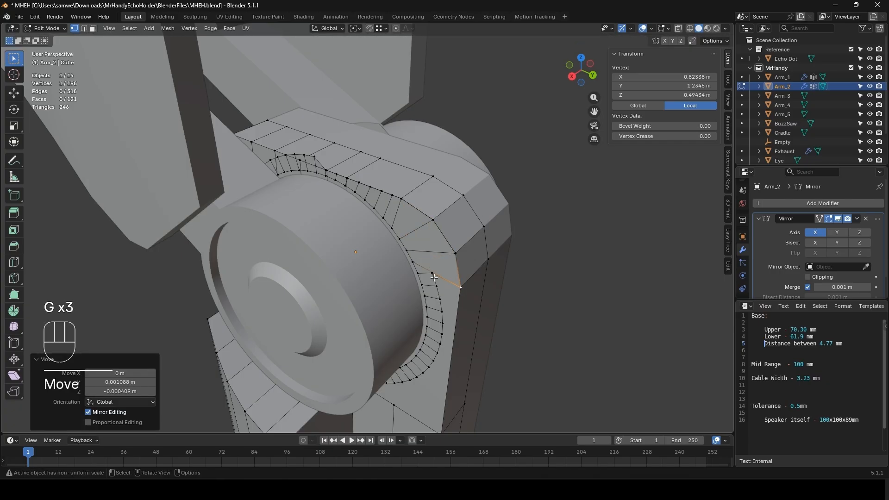
- Align the next six outer ring vertices by scaling them to 0 along Y and snap them to the plate's outer side edge
{"action": "left_click", "coordinate": [434, 276]}
{"action": "middle_click_drag", "start_coordinate": [451, 351], "coordinate": [441, 293], "text": "shift"}
{"action": "left_click", "coordinate": [436, 285], "text": "ctrl"}
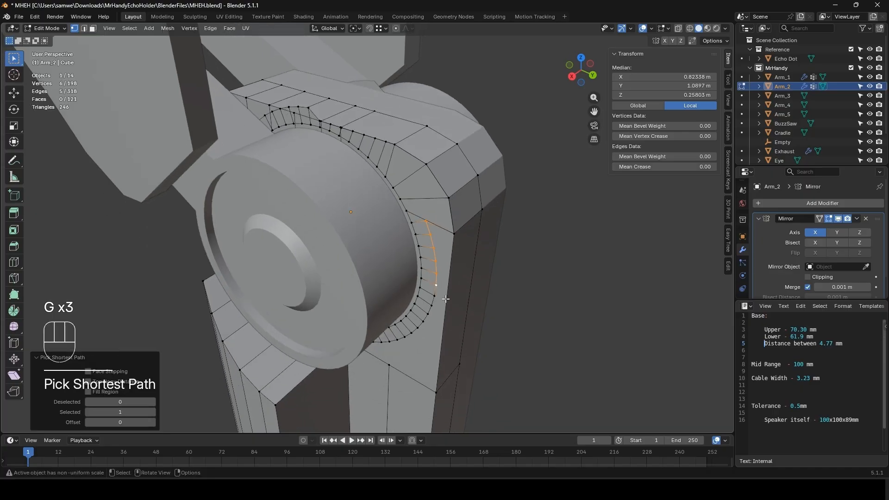
{"action": "key", "text": "s"}
{"action": "key", "text": "y"}
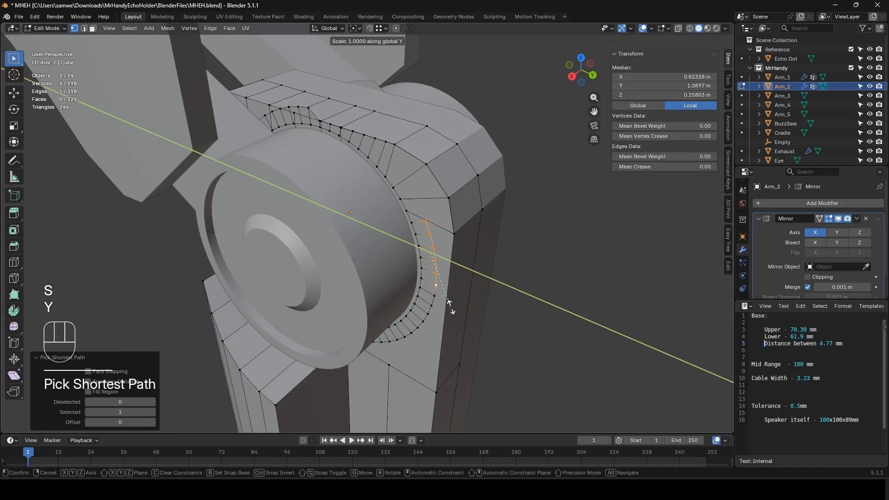
{"action": "key", "text": "KP_0"}
{"action": "key", "text": "Return"}
{"action": "key", "text": "g"}
{"action": "key", "text": "y"}
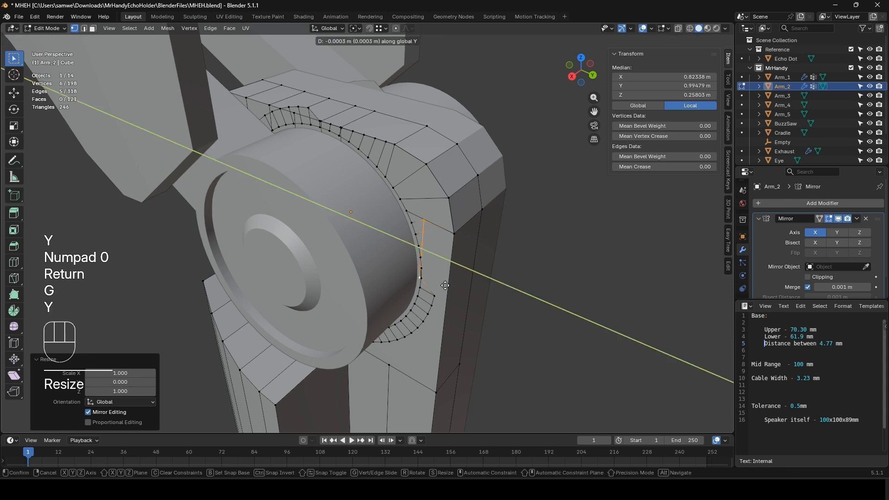
{"action": "left_click", "coordinate": [464, 258], "text": "ctrl"}
- Lower the six aligned ring vertices about 0.0003 m along Z down the plate's outer side edge
{"action": "key", "text": "g"}
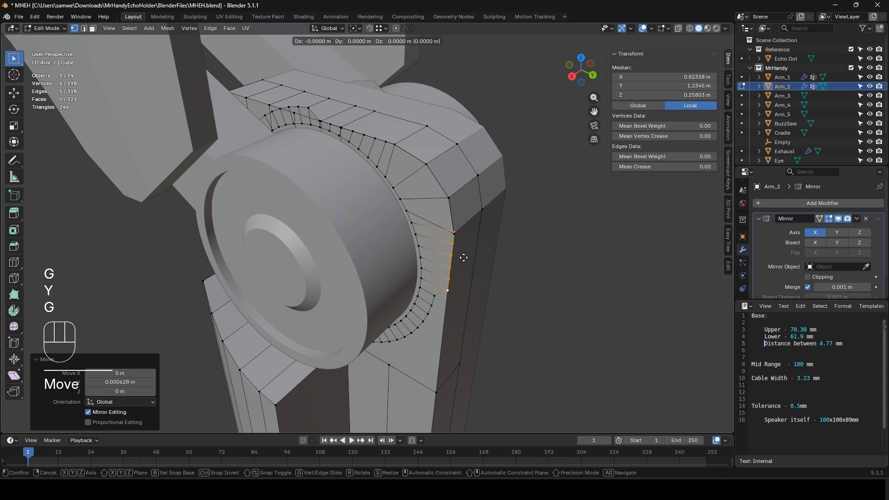
{"action": "key", "text": "z"}
{"action": "left_click", "coordinate": [465, 266]}
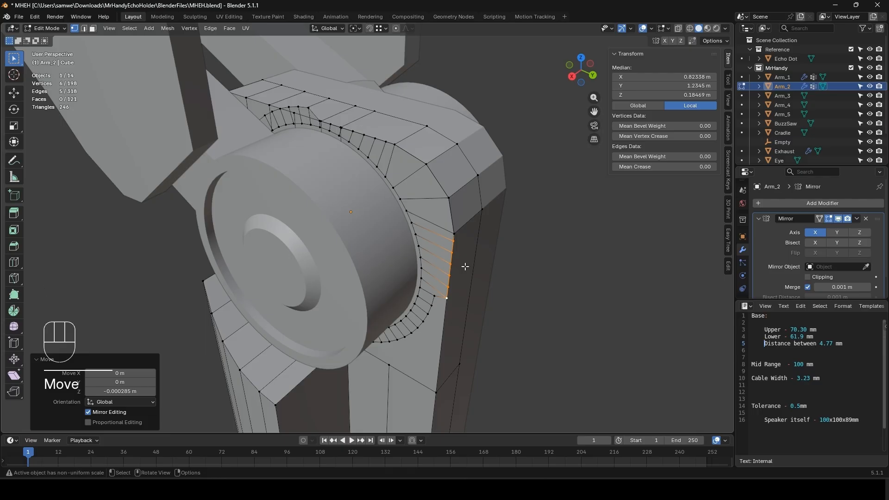
- Flatten the four remaining raised ring vertices at the top by scaling them to 0 along Z and snap them level with the plate's top edge
{"action": "middle_click_drag", "start_coordinate": [450, 312], "coordinate": [491, 293]}
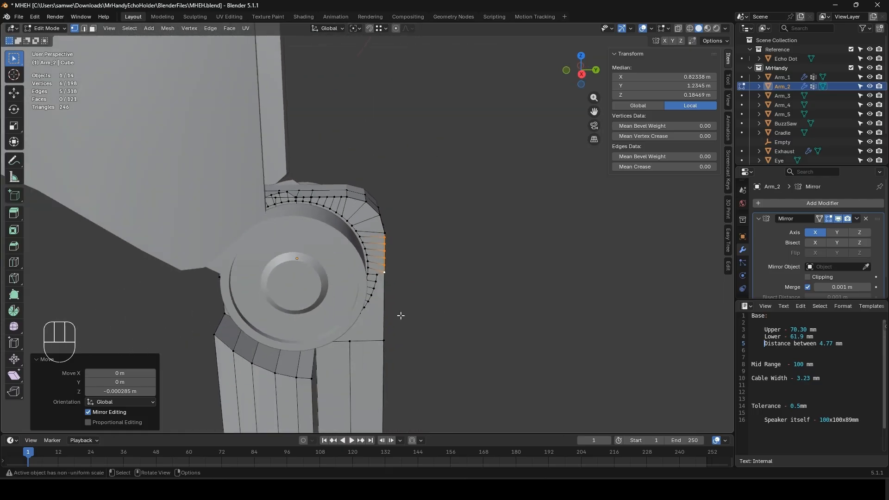
{"action": "scroll", "coordinate": [432, 309], "scroll_direction": "down", "scroll_amount": 3}
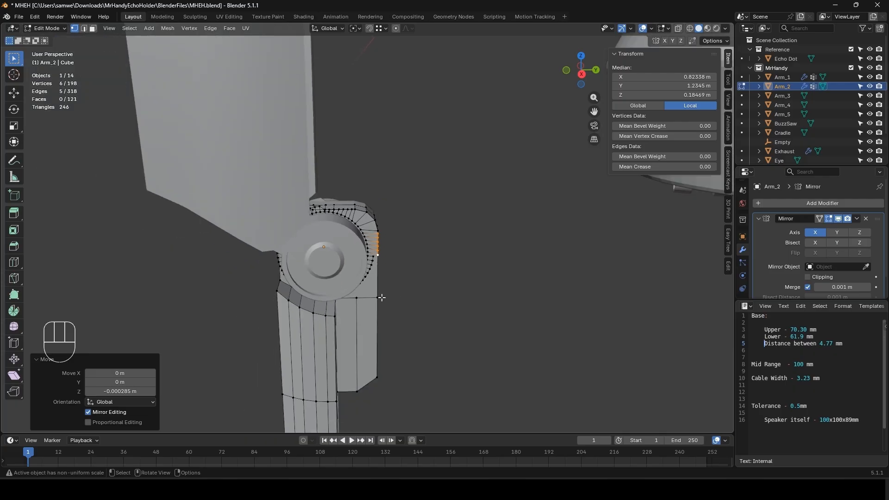
{"action": "scroll", "coordinate": [342, 223], "scroll_direction": "up", "scroll_amount": 5}
{"action": "middle_click_drag", "start_coordinate": [315, 200], "coordinate": [332, 272]}
{"action": "left_click", "coordinate": [264, 240]}
{"action": "left_click", "coordinate": [216, 245], "text": "ctrl"}
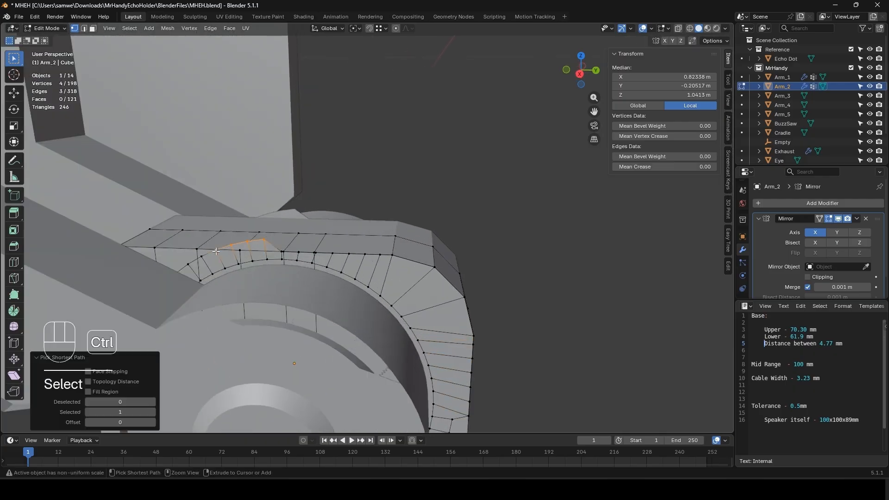
{"action": "key", "text": "s"}
{"action": "key", "text": "z"}
{"action": "key", "text": "KP_0"}
{"action": "key", "text": "Return"}
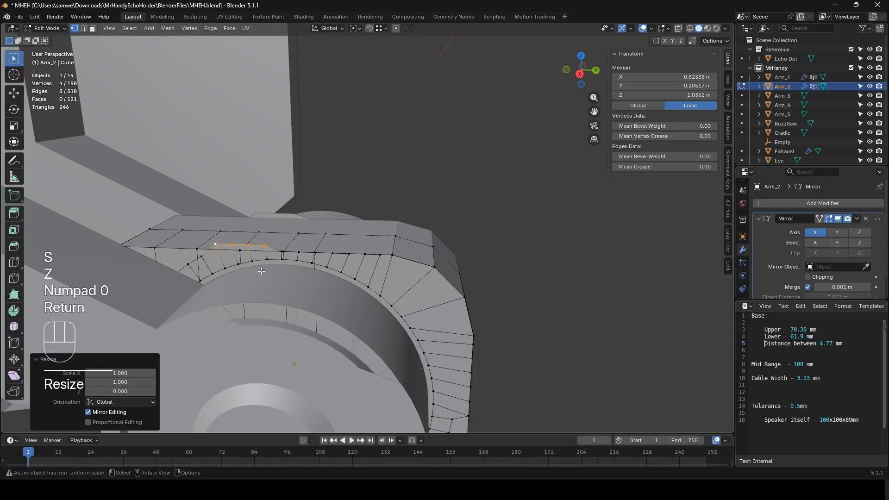
{"action": "key", "text": "g"}
{"action": "key", "text": "z"}
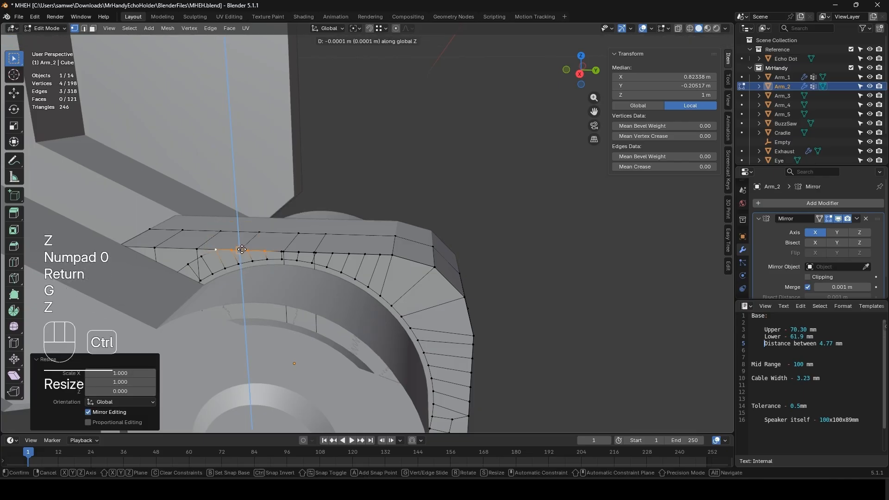
{"action": "left_click", "coordinate": [218, 265], "text": "ctrl"}
- Delete the unneeded run of ring faces from the inner upper end, around the underside, to the lower outer part of the disc
{"action": "key", "text": "3"}
{"action": "left_click", "coordinate": [203, 265]}
{"action": "scroll", "coordinate": [208, 269], "scroll_direction": "down", "scroll_amount": 4}
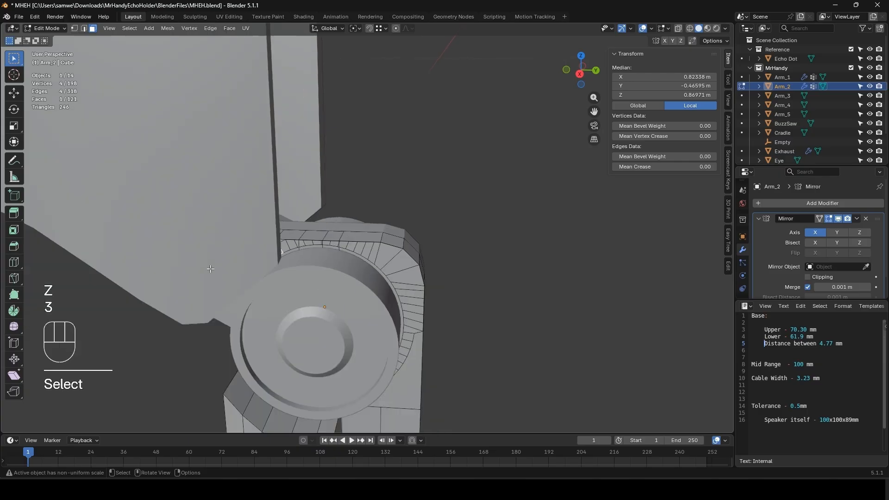
{"action": "middle_click_drag", "start_coordinate": [342, 353], "coordinate": [349, 244], "text": "shift"}
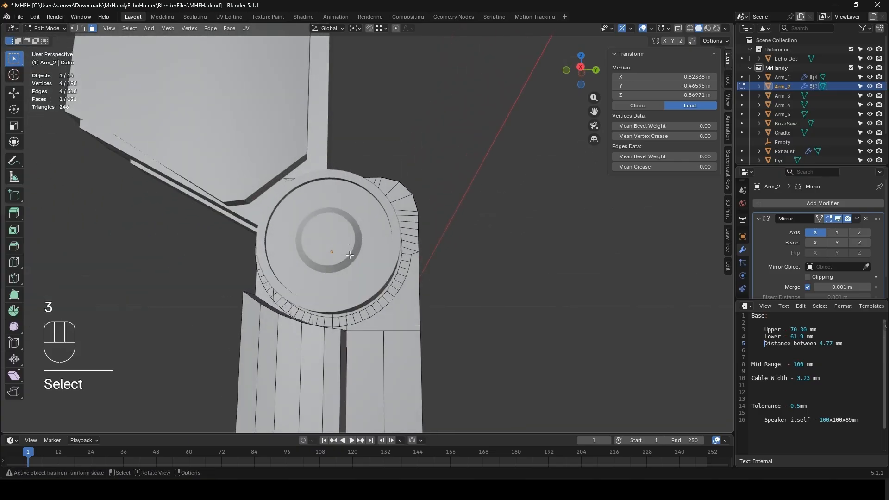
{"action": "scroll", "coordinate": [385, 246], "scroll_direction": "down", "scroll_amount": 1}
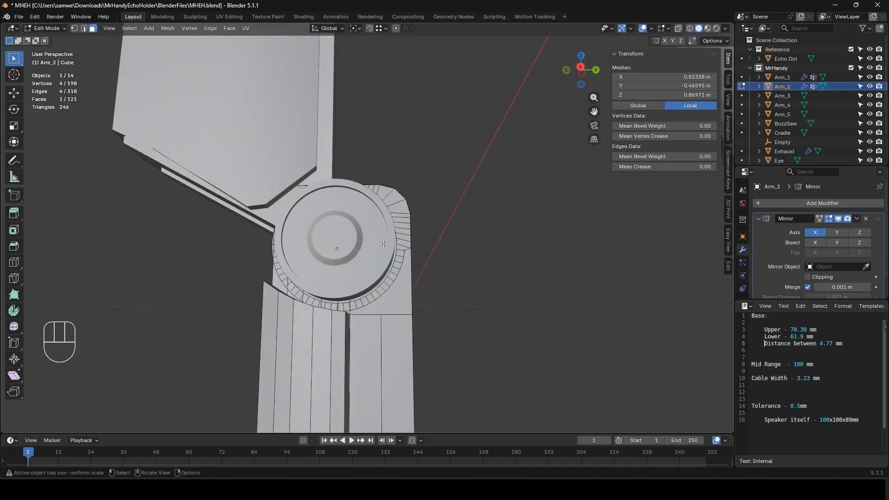
{"action": "scroll", "coordinate": [383, 244], "scroll_direction": "up", "scroll_amount": 1}
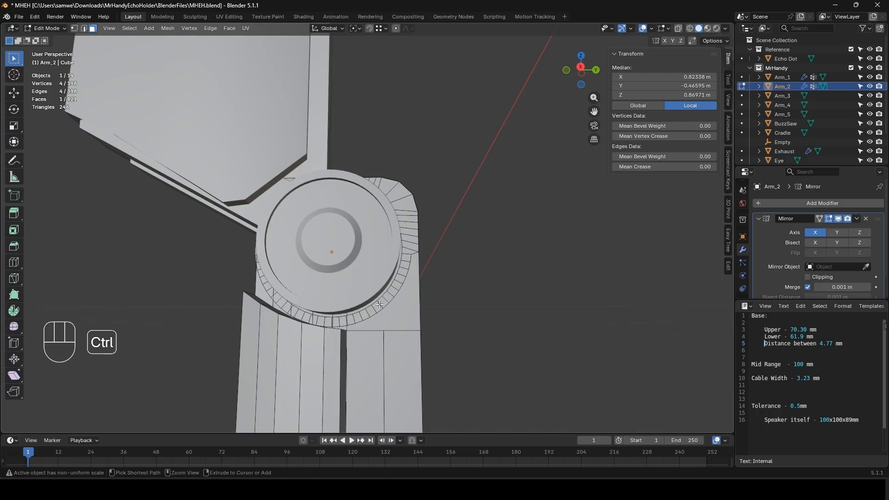
{"action": "left_click", "coordinate": [394, 291], "text": "ctrl"}
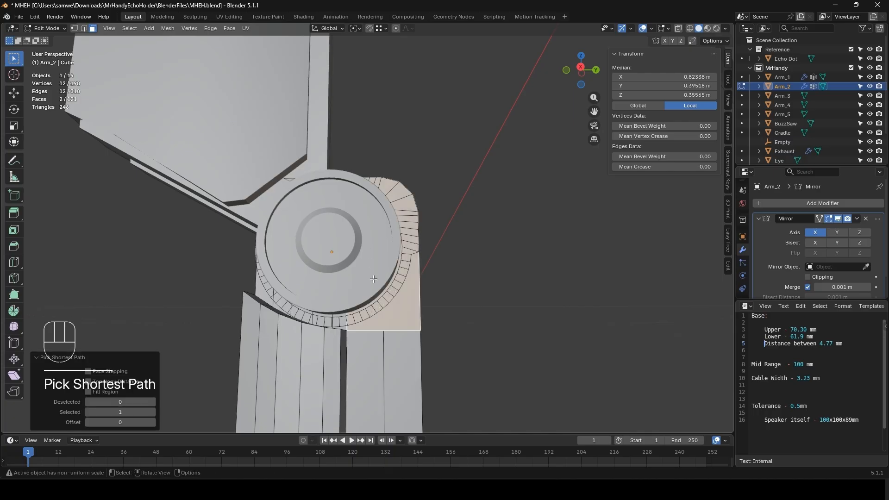
{"action": "middle_click_drag", "start_coordinate": [373, 279], "coordinate": [332, 308]}
{"action": "key", "text": "ctrl+z"}
{"action": "middle_click_drag", "start_coordinate": [214, 284], "coordinate": [231, 258]}
{"action": "left_click", "coordinate": [253, 267], "text": "ctrl"}
{"action": "left_click", "coordinate": [380, 308], "text": "ctrl"}
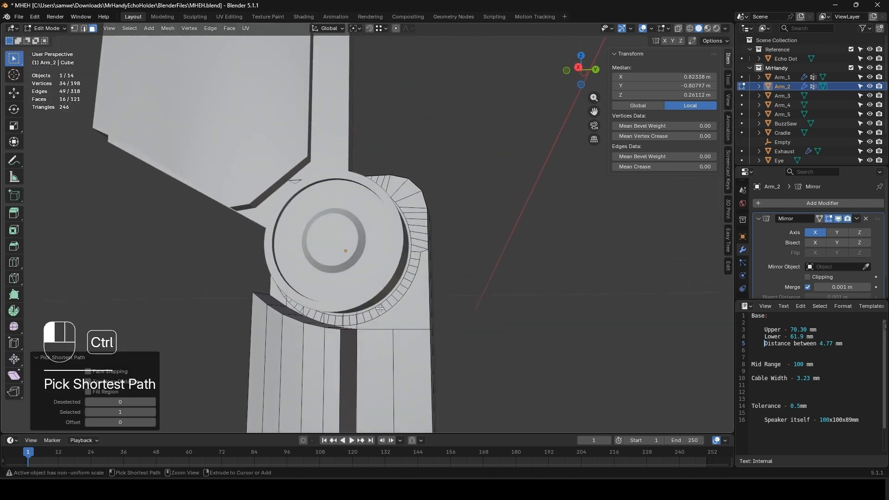
{"action": "key", "text": "x"}
{"action": "left_click", "coordinate": [394, 299]}
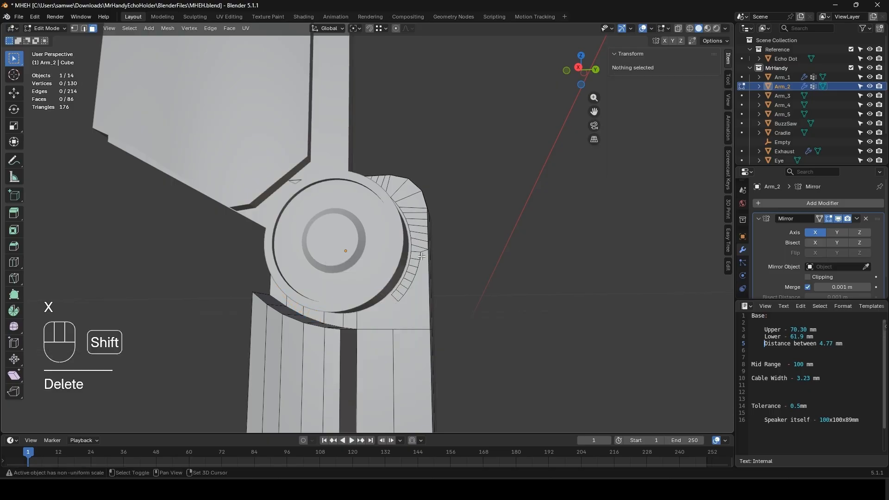
- Align the eight lower outer ring vertices by scaling them to 0 along Y and snap them about 0.001 m to the plate's outer side edge
{"action": "middle_click_drag", "start_coordinate": [422, 256], "coordinate": [392, 342]}
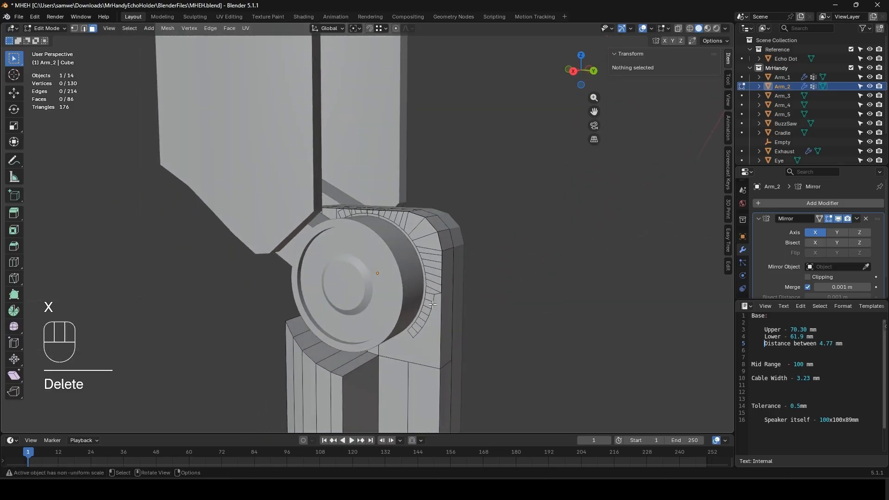
{"action": "key", "text": "1"}
{"action": "scroll", "coordinate": [436, 343], "scroll_direction": "up", "scroll_amount": 2}
{"action": "left_click", "coordinate": [430, 378]}
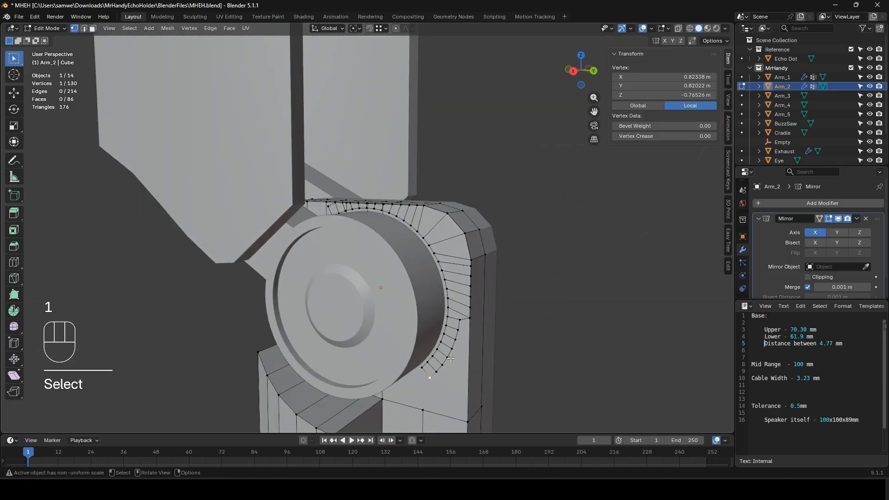
{"action": "left_click", "coordinate": [459, 322], "text": "ctrl"}
{"action": "key", "text": "s"}
{"action": "key", "text": "y"}
{"action": "key", "text": "KP_0"}
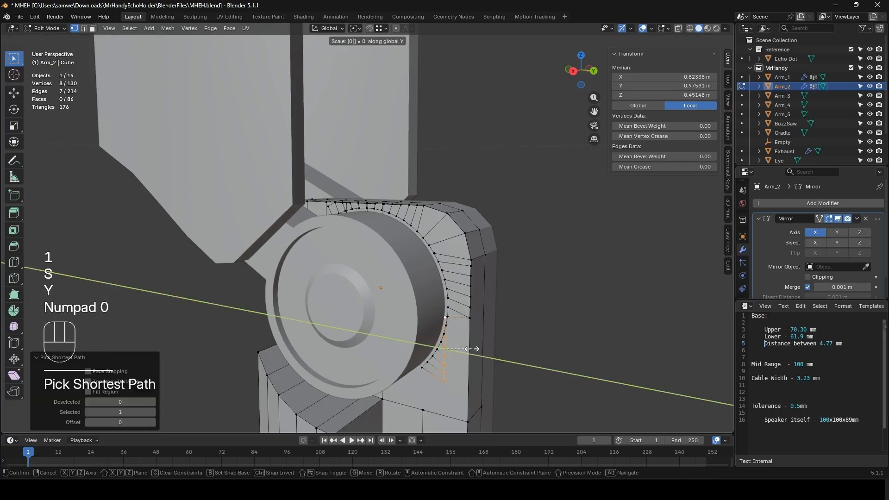
{"action": "key", "text": "Return"}
{"action": "key", "text": "g"}
{"action": "key", "text": "y"}
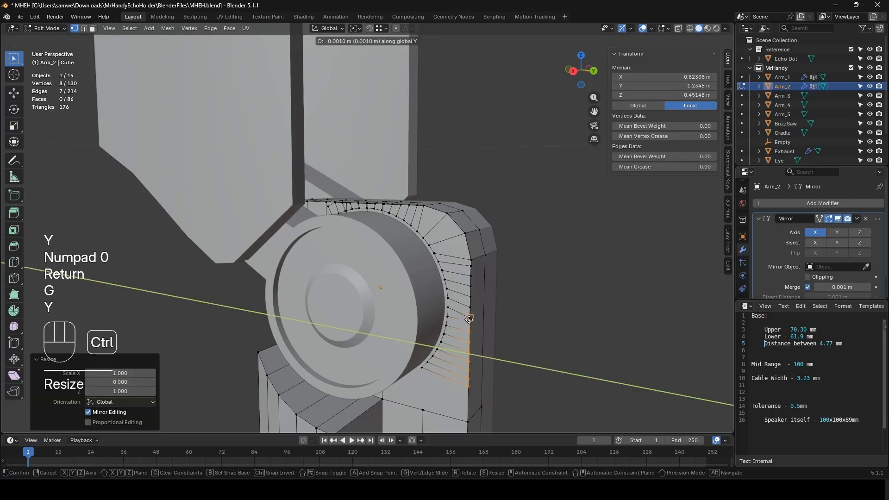
{"action": "left_click", "coordinate": [472, 336]}
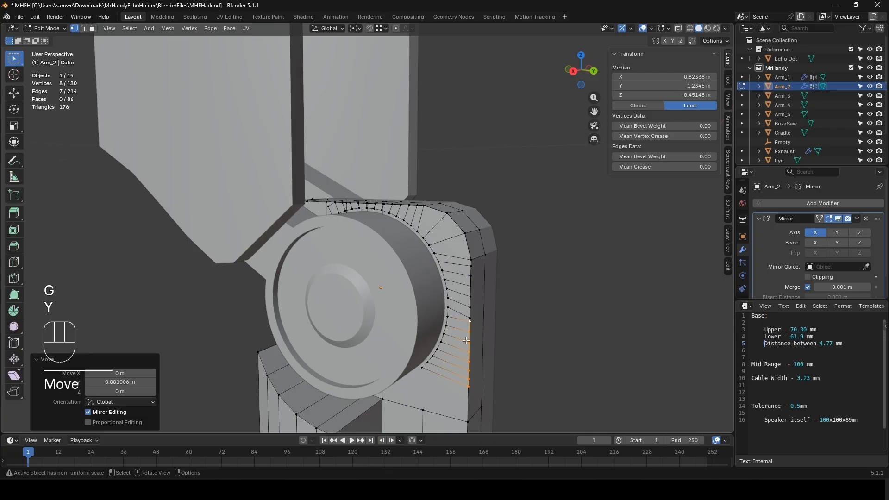
- Select all remaining ring faces from the lower outer end round to the top inner end and extrude them outward about 0.00096 m
{"action": "key", "text": "3"}
{"action": "left_click", "coordinate": [446, 375]}
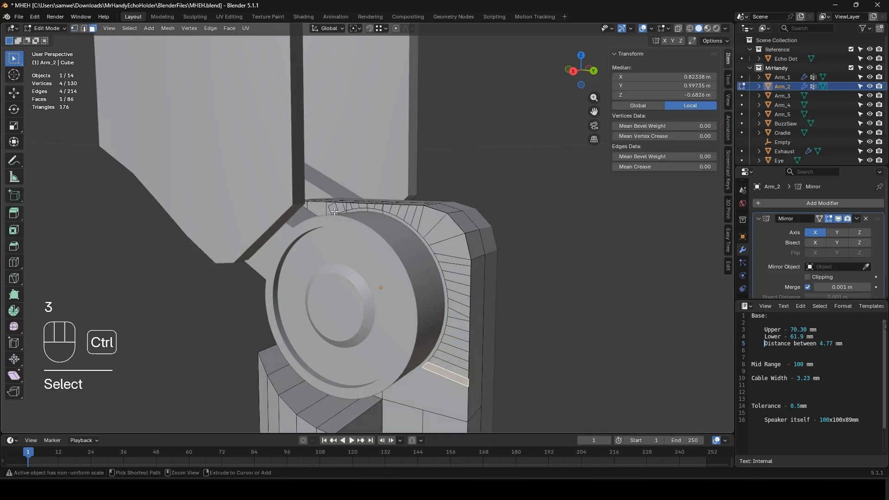
{"action": "left_click", "coordinate": [334, 209], "text": "ctrl"}
{"action": "key", "text": "ctrl+z"}
{"action": "key", "text": "ctrl+z"}
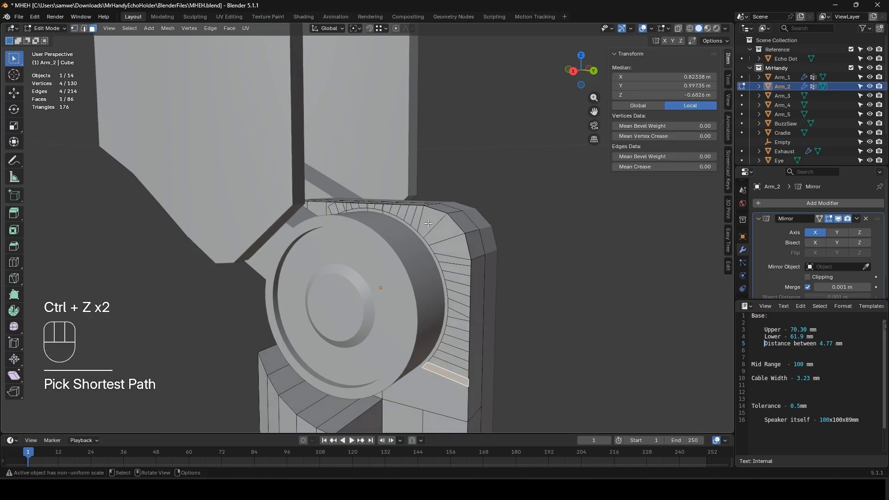
{"action": "left_click", "coordinate": [423, 227], "text": "ctrl"}
{"action": "middle_click_drag", "start_coordinate": [422, 227], "coordinate": [456, 230]}
{"action": "key", "text": "ctrl+z"}
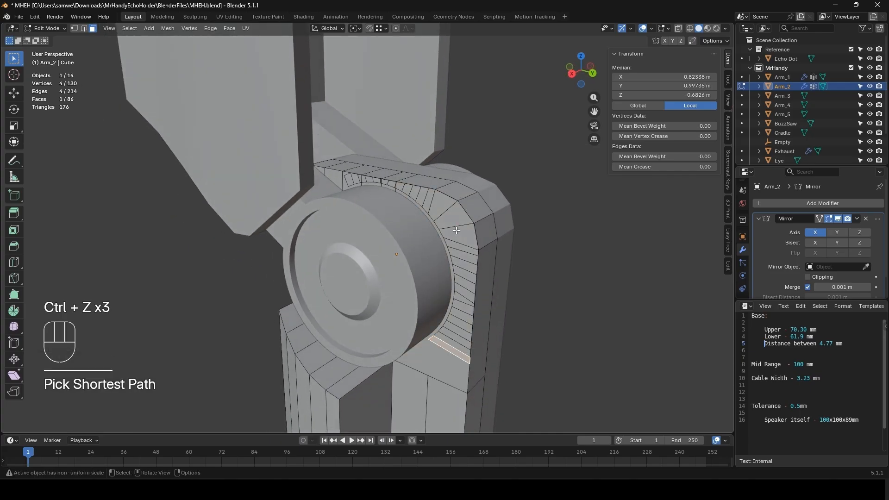
{"action": "left_click", "coordinate": [467, 301], "text": "ctrl"}
{"action": "left_click", "coordinate": [458, 240], "text": "ctrl"}
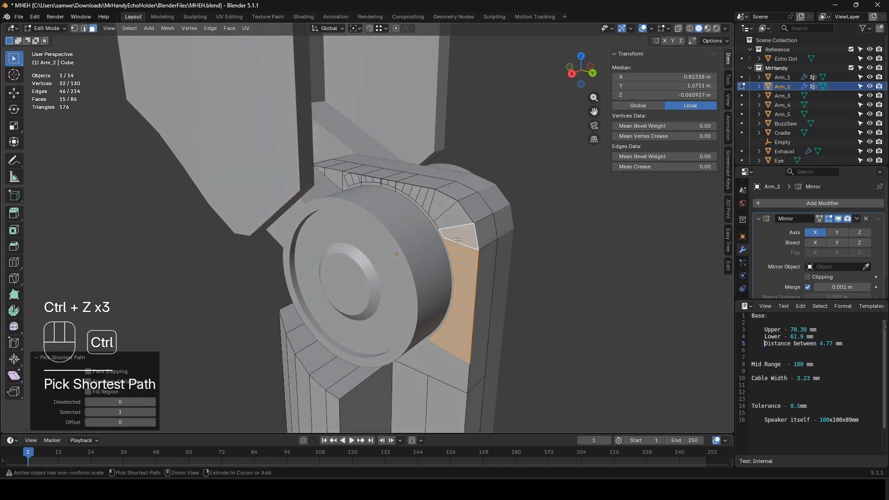
{"action": "left_click", "coordinate": [426, 198], "text": "ctrl"}
{"action": "left_click", "coordinate": [352, 178], "text": "ctrl"}
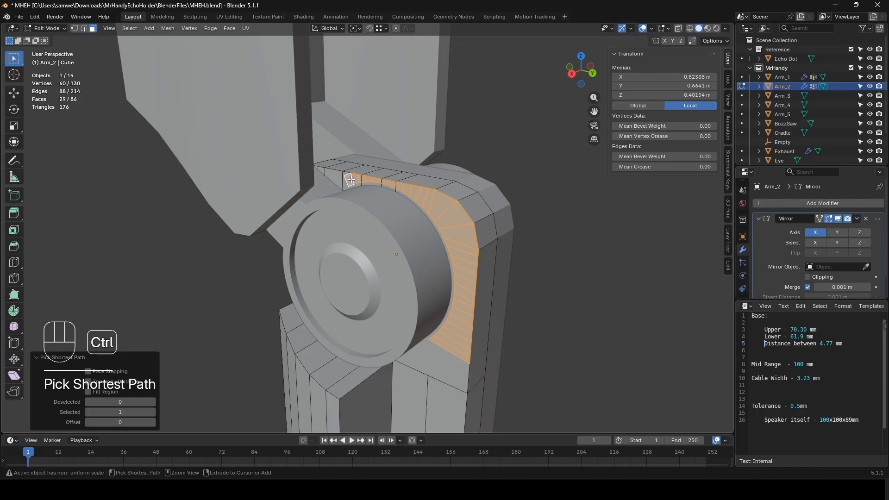
{"action": "middle_click_drag", "start_coordinate": [352, 179], "coordinate": [465, 250]}
{"action": "key", "text": "e"}
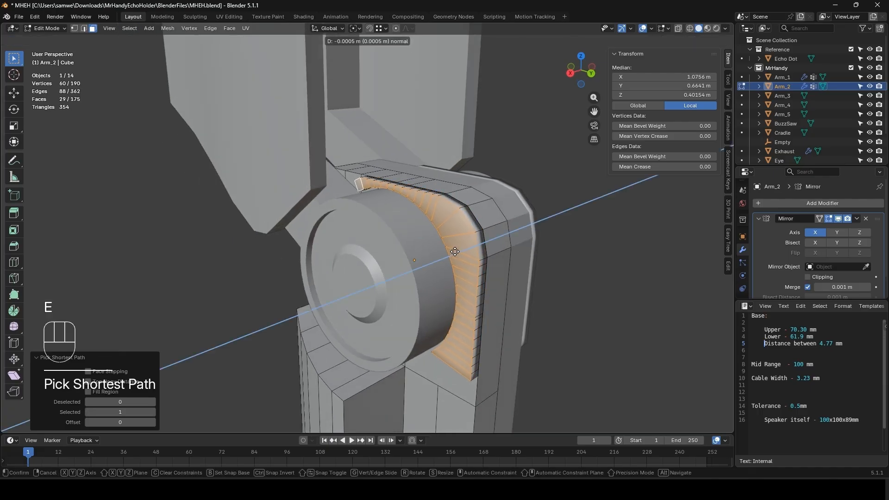
{"action": "left_click", "coordinate": [469, 262]}
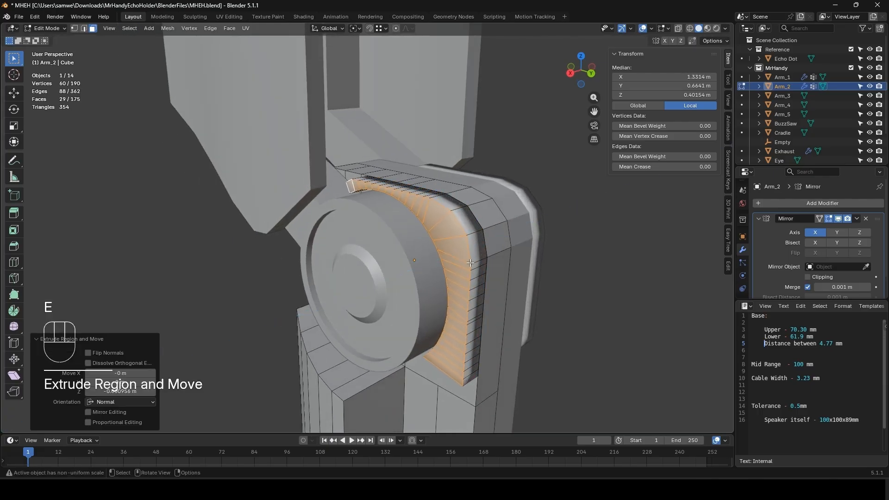
- Apply Shade Auto Smooth to Arm_2 in Object Mode
{"action": "right_click", "coordinate": [470, 263]}
{"action": "key", "text": "Tab"}
{"action": "right_click", "coordinate": [472, 259]}
{"action": "left_click", "coordinate": [461, 259]}
{"action": "key", "text": "Tab"}
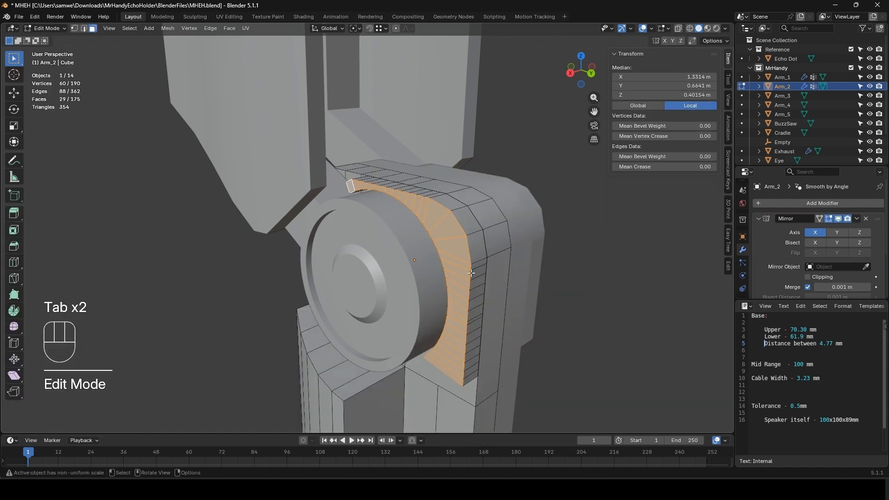
{"action": "middle_click_drag", "start_coordinate": [461, 250], "coordinate": [414, 184]}
{"action": "key", "text": "Tab"}
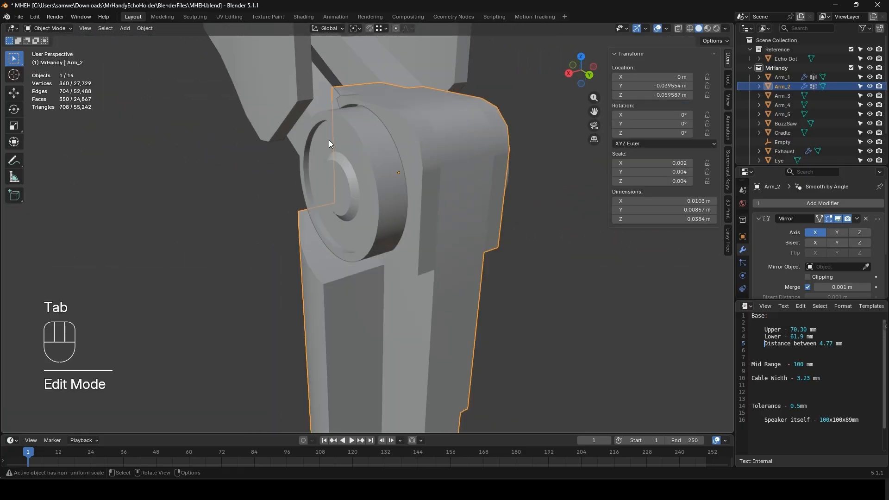
- Examine the thickened plate and round joint between Arm_1 and Arm_2 from several angles and distances
{"action": "middle_click_drag", "start_coordinate": [453, 245], "coordinate": [529, 190]}
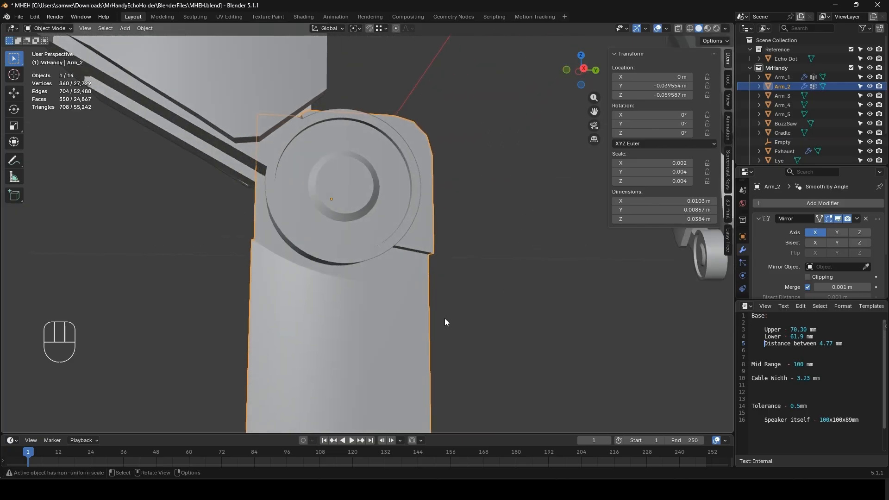
{"action": "scroll", "coordinate": [431, 297], "scroll_direction": "down", "scroll_amount": 10}
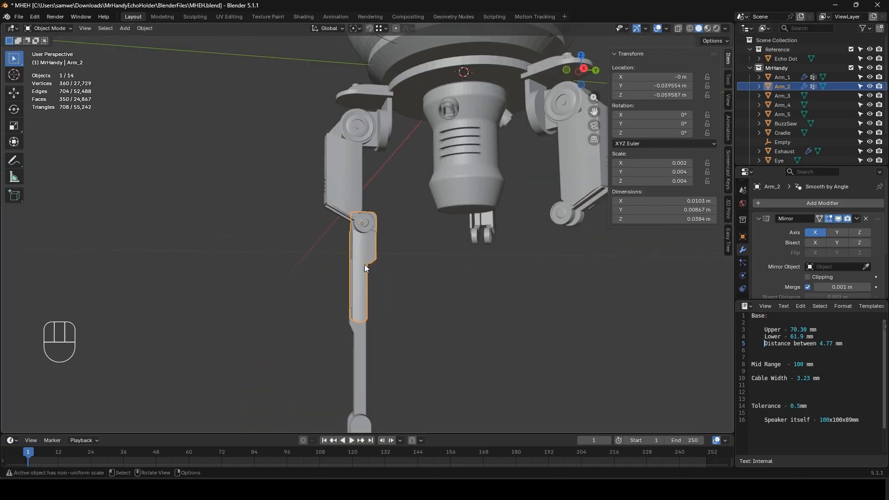
{"action": "scroll", "coordinate": [387, 207], "scroll_direction": "up", "scroll_amount": 7}
{"action": "middle_click_drag", "start_coordinate": [387, 208], "coordinate": [380, 302]}
{"action": "scroll", "coordinate": [405, 278], "scroll_direction": "up", "scroll_amount": 5}
{"action": "scroll", "coordinate": [402, 264], "scroll_direction": "down", "scroll_amount": 5}
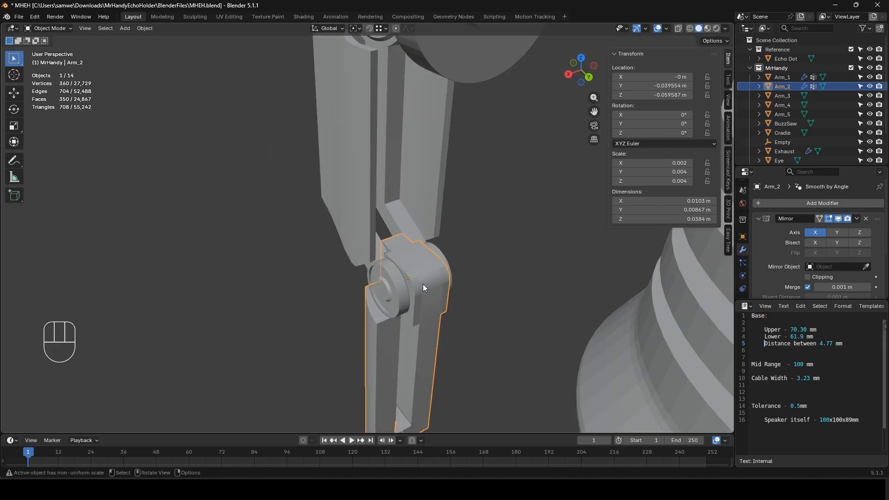
{"action": "middle_click_drag", "start_coordinate": [423, 284], "coordinate": [460, 263]}
{"action": "scroll", "coordinate": [460, 263], "scroll_direction": "down", "scroll_amount": 2}
- Select Arm_2 together with Arm_1, with Arm_1 as the active object
{"action": "left_click", "coordinate": [447, 330]}
{"action": "middle_click_drag", "start_coordinate": [446, 329], "coordinate": [362, 203], "text": "shift"}
{"action": "scroll", "coordinate": [388, 232], "scroll_direction": "down", "scroll_amount": 4}
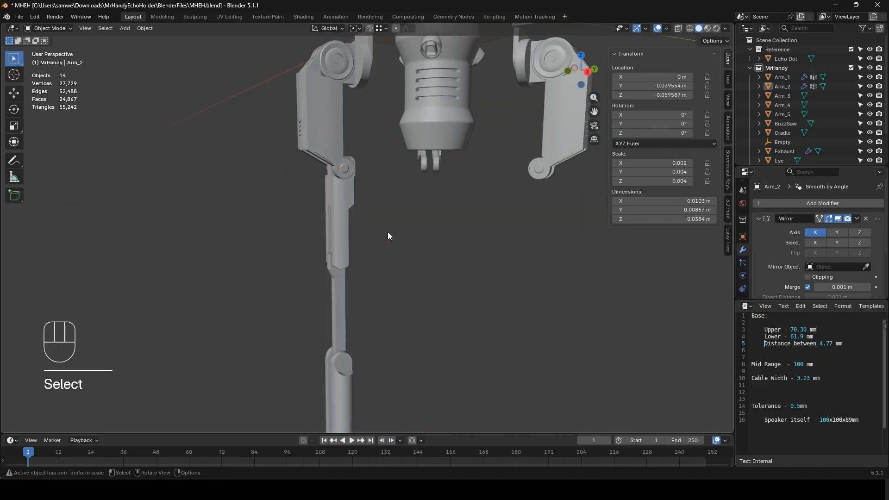
{"action": "left_click", "coordinate": [356, 207]}
{"action": "left_click", "coordinate": [329, 119], "text": "shift"}
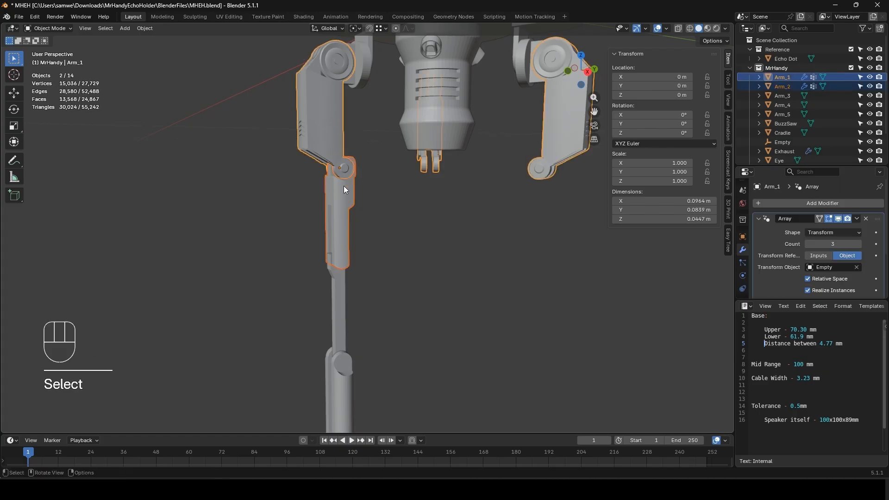
- Apply Arm_1's Array modifier and apply the location transform of Arm_2
{"action": "left_click", "coordinate": [858, 221]}
{"action": "left_click", "coordinate": [814, 226]}
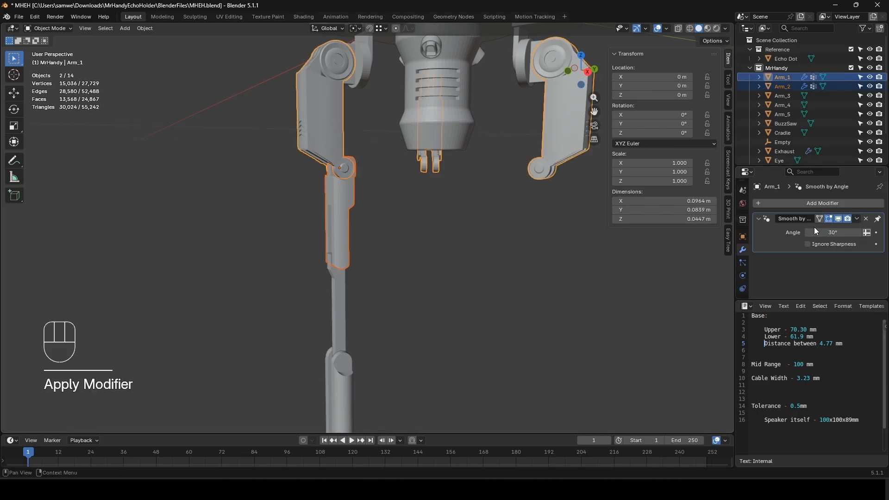
{"action": "left_click", "coordinate": [338, 199]}
{"action": "scroll", "coordinate": [378, 194], "scroll_direction": "down", "scroll_amount": 4}
{"action": "scroll", "coordinate": [378, 194], "scroll_direction": "down", "scroll_amount": 1}
{"action": "scroll", "coordinate": [416, 184], "scroll_direction": "up", "scroll_amount": 1, "text": "shift"}
{"action": "key", "text": "ctrl+a"}
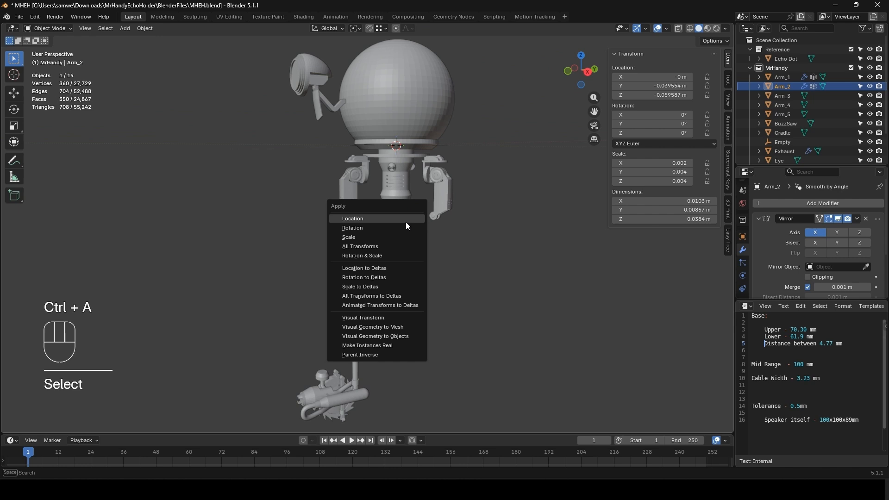
{"action": "left_click", "coordinate": [404, 218]}
{"action": "scroll", "coordinate": [405, 218], "scroll_direction": "up", "scroll_amount": 5}
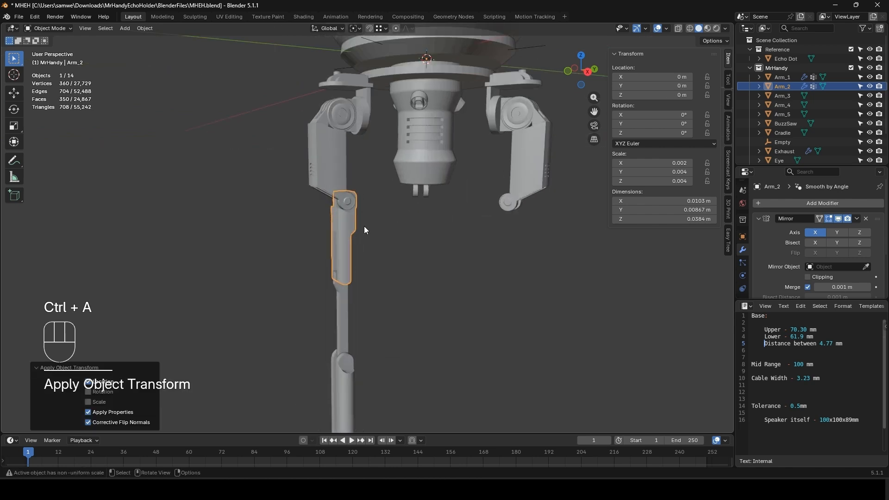
- Select Arm_2 with Shoulder as the active object and copy Shoulder's Array modifier to Arm_2
{"action": "left_click", "coordinate": [330, 164]}
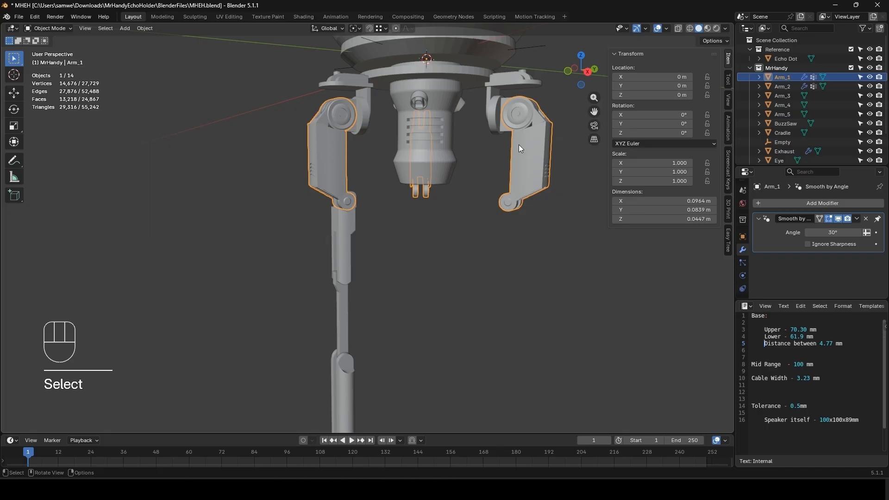
{"action": "middle_click_drag", "start_coordinate": [519, 145], "coordinate": [355, 129]}
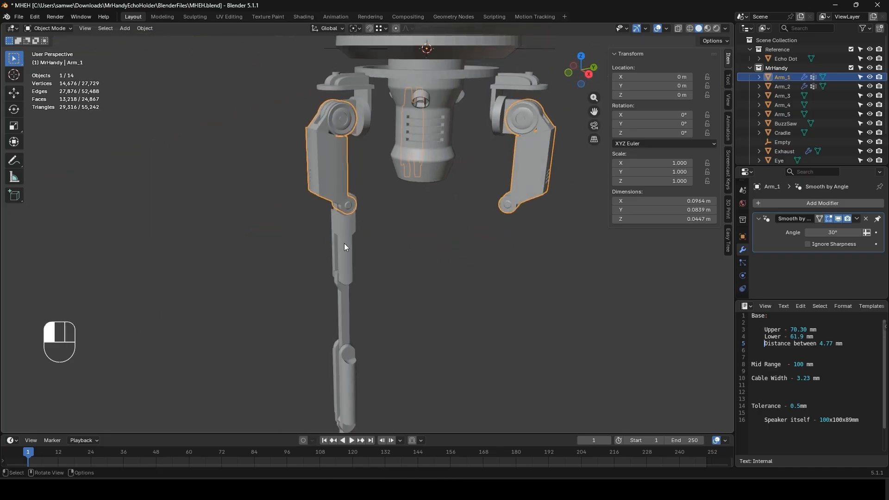
{"action": "left_click", "coordinate": [344, 247]}
{"action": "left_click", "coordinate": [360, 113], "text": "shift"}
{"action": "left_click", "coordinate": [857, 218]}
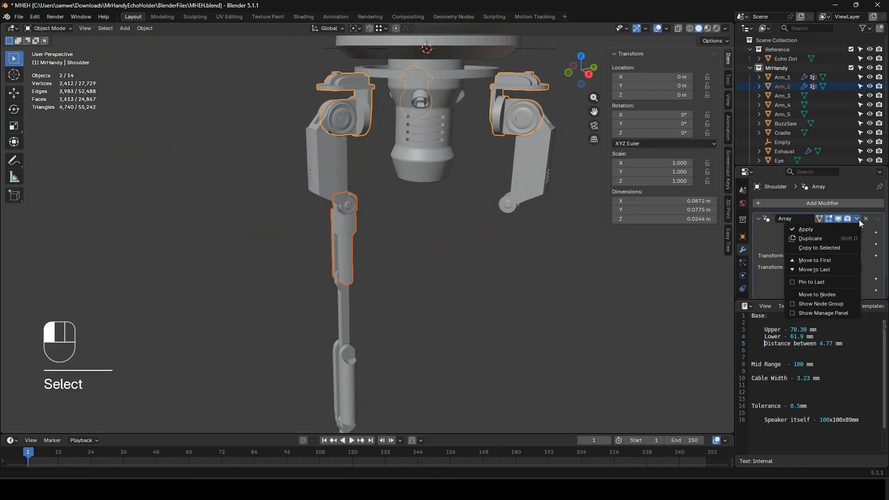
{"action": "left_click", "coordinate": [823, 249]}
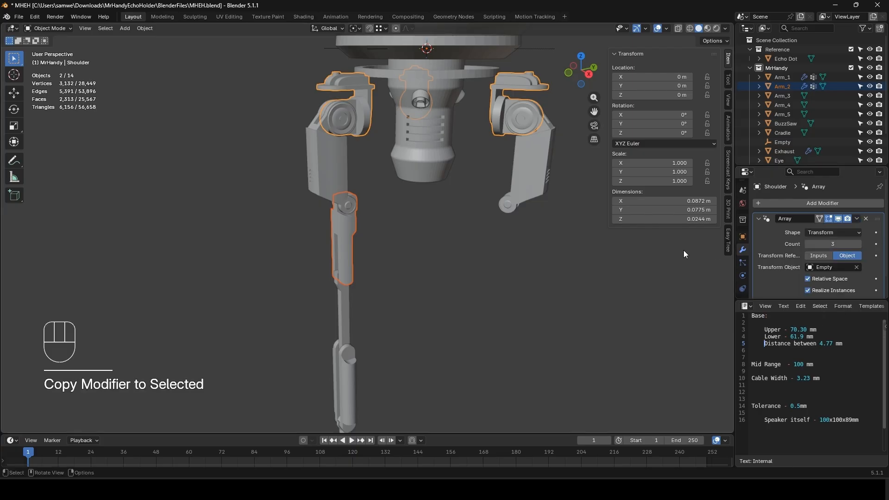
- Undo the modifier copy, Arm_2's applied location and Arm_1's applied Array modifier, back to Arm_2 and Arm_1 both being selected
{"action": "key", "text": "ctrl+z"}
{"action": "key", "text": "ctrl+z"}
{"action": "key", "text": "ctrl+z"}
{"action": "key", "text": "ctrl+z"}
{"action": "key", "text": "ctrl+z"}
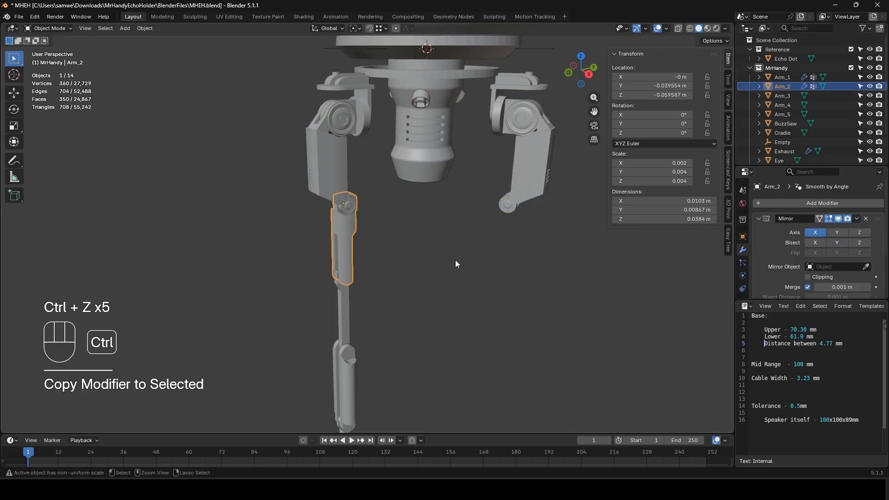
{"action": "key", "text": "ctrl+z"}
{"action": "key", "text": "ctrl+z"}
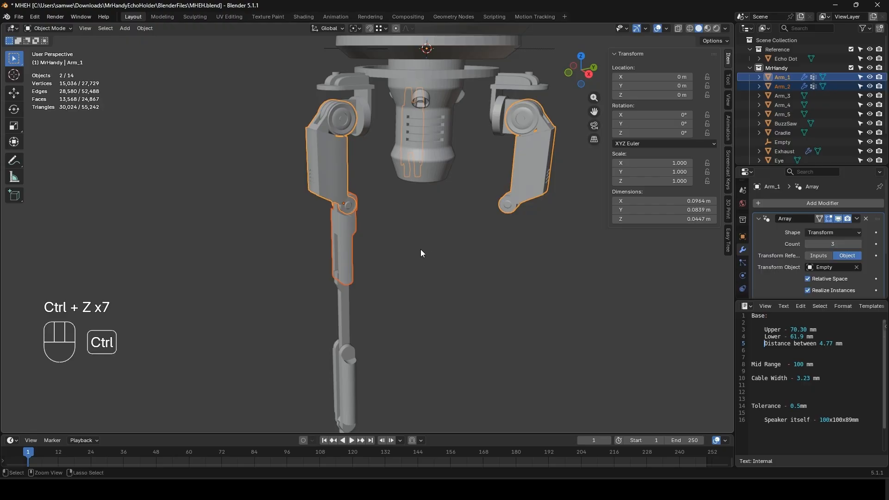
- Select Arm_2 with Arm_1 as the active object and copy Arm_1's Array modifier to Arm_2
{"action": "left_click", "coordinate": [421, 250]}
{"action": "left_click", "coordinate": [343, 231]}
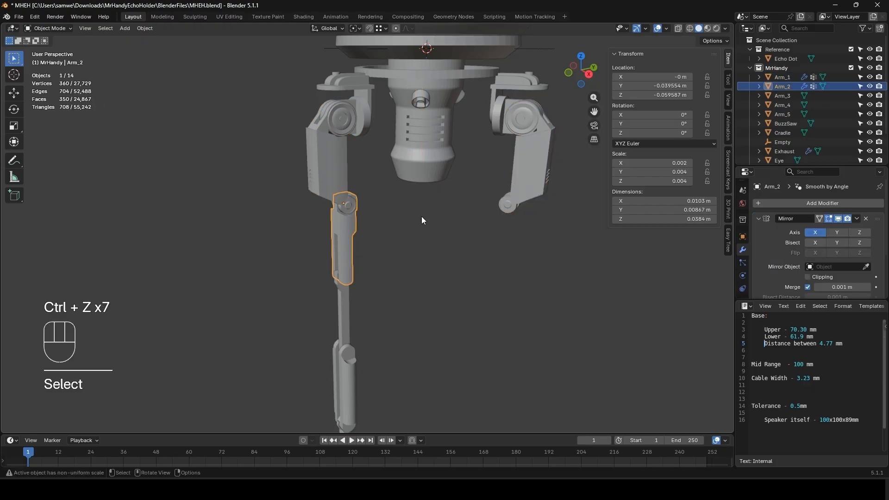
{"action": "left_click", "coordinate": [323, 158], "text": "shift"}
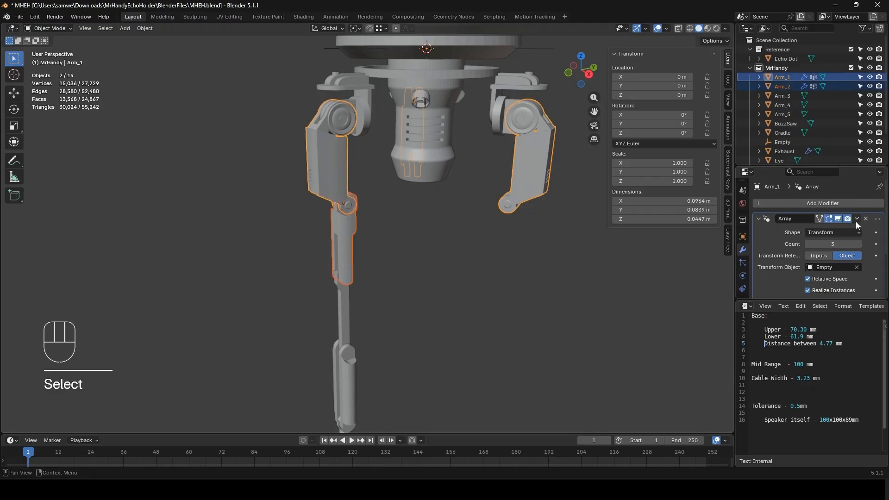
{"action": "left_click", "coordinate": [857, 218]}
{"action": "left_click", "coordinate": [819, 248]}
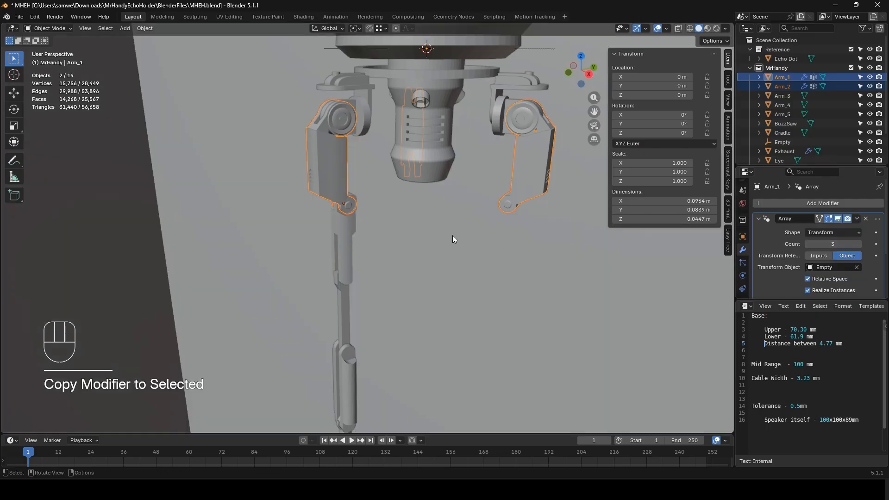
{"action": "scroll", "coordinate": [452, 236], "scroll_direction": "down", "scroll_amount": 4}
{"action": "scroll", "coordinate": [421, 239], "scroll_direction": "down", "scroll_amount": 2}
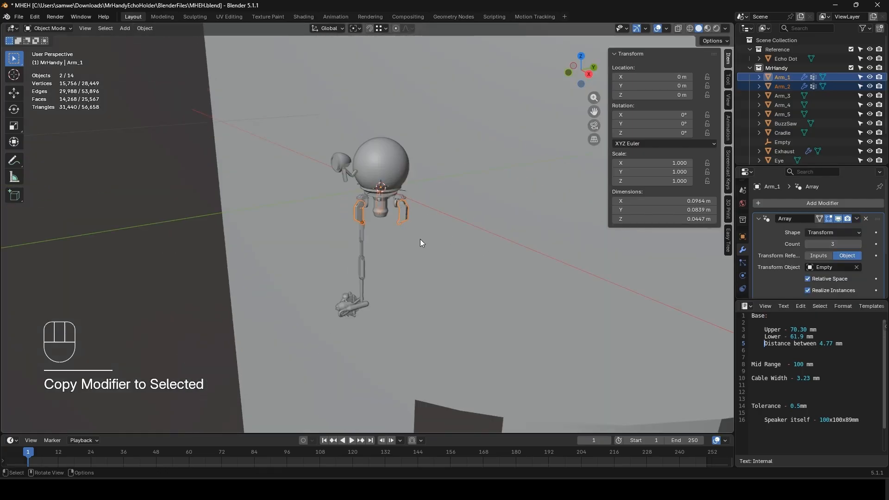
{"action": "scroll", "coordinate": [348, 234], "scroll_direction": "up", "scroll_amount": 4}
- Apply the scale and the location transform of Arm_2 alone, and save the file
{"action": "left_click", "coordinate": [357, 229]}
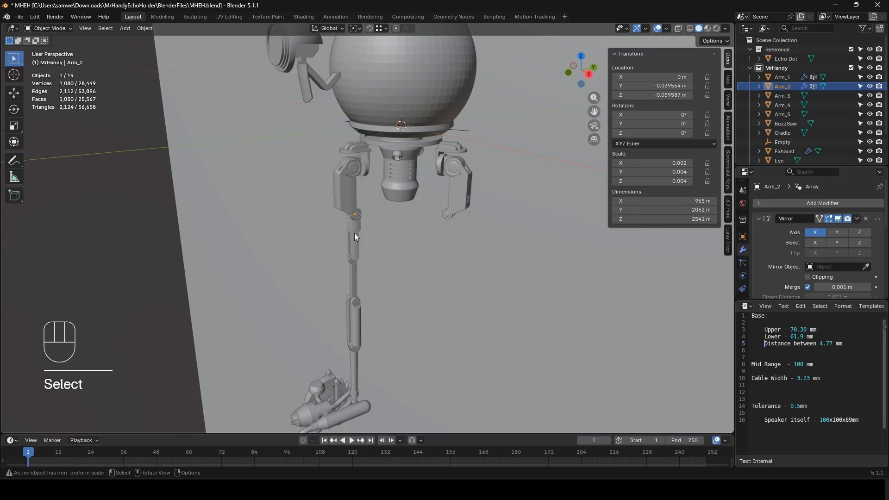
{"action": "key", "text": "ctrl+a"}
{"action": "left_click", "coordinate": [400, 262]}
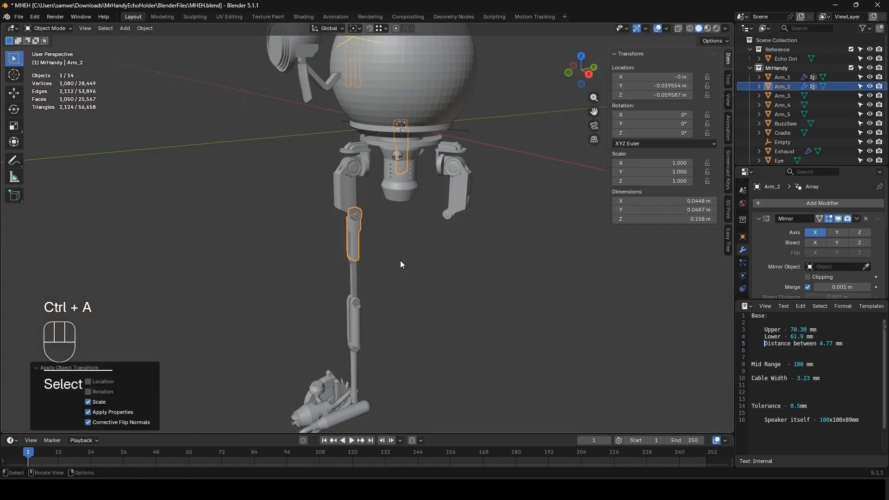
{"action": "key", "text": "ctrl+a"}
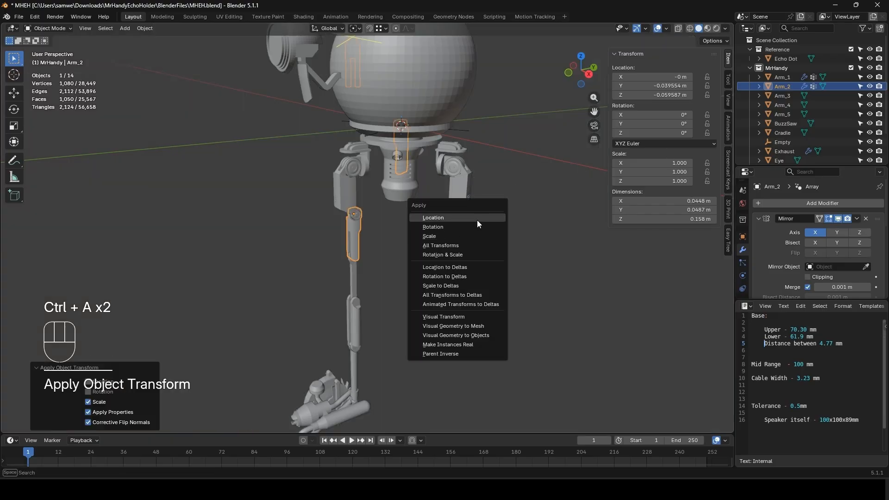
{"action": "left_click", "coordinate": [476, 218]}
{"action": "middle_click_drag", "start_coordinate": [476, 218], "coordinate": [346, 206]}
{"action": "scroll", "coordinate": [439, 249], "scroll_direction": "down", "scroll_amount": 3}
{"action": "scroll", "coordinate": [438, 260], "scroll_direction": "up", "scroll_amount": 4}
{"action": "middle_click_drag", "start_coordinate": [402, 230], "coordinate": [405, 260]}
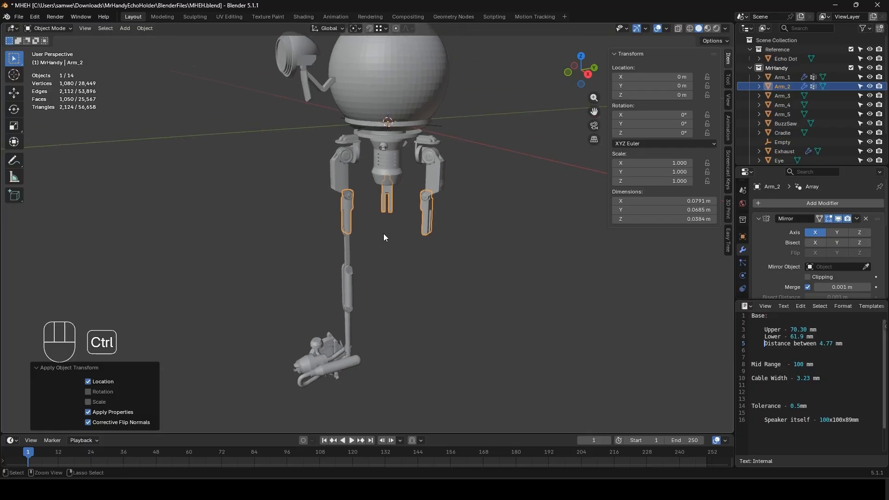
{"action": "key", "text": "ctrl+s"}
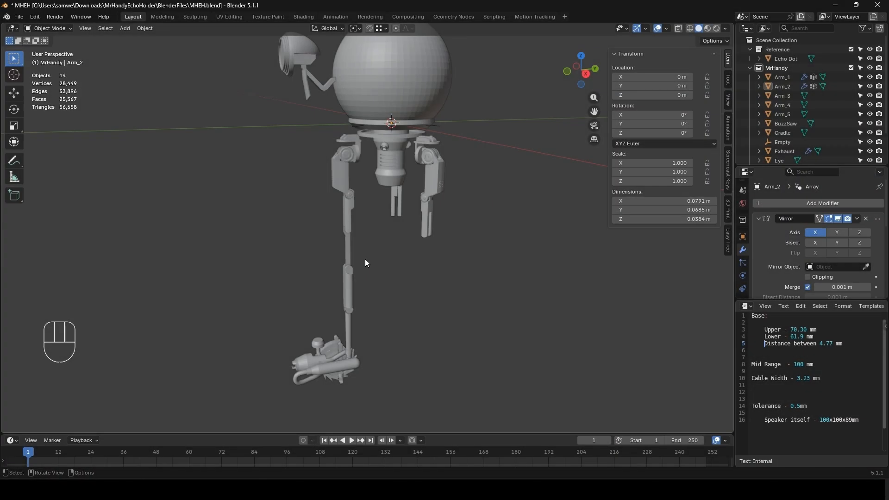
- Compare the Arm_3 link with the lower arm segments in the MrHandyCollage.png and FO76_Prison_Marshal.webp reference images
{"action": "scroll", "coordinate": [365, 263], "scroll_direction": "up", "scroll_amount": 5}
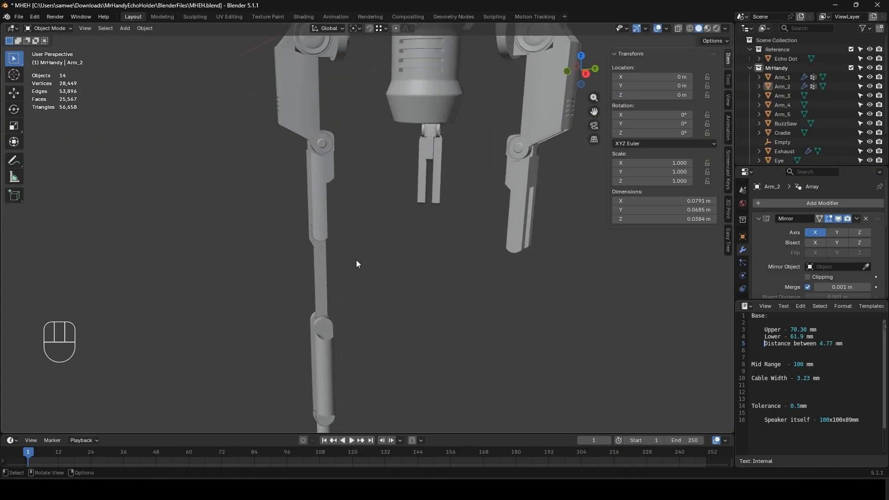
{"action": "middle_click_drag", "start_coordinate": [357, 260], "coordinate": [329, 250]}
{"action": "middle_click_drag", "start_coordinate": [329, 250], "coordinate": [361, 281], "text": "shift"}
{"action": "scroll", "coordinate": [337, 233], "scroll_direction": "up", "scroll_amount": 3}
{"action": "middle_click_drag", "start_coordinate": [362, 280], "coordinate": [396, 172], "text": "shift"}
{"action": "scroll", "coordinate": [377, 161], "scroll_direction": "down", "scroll_amount": 2}
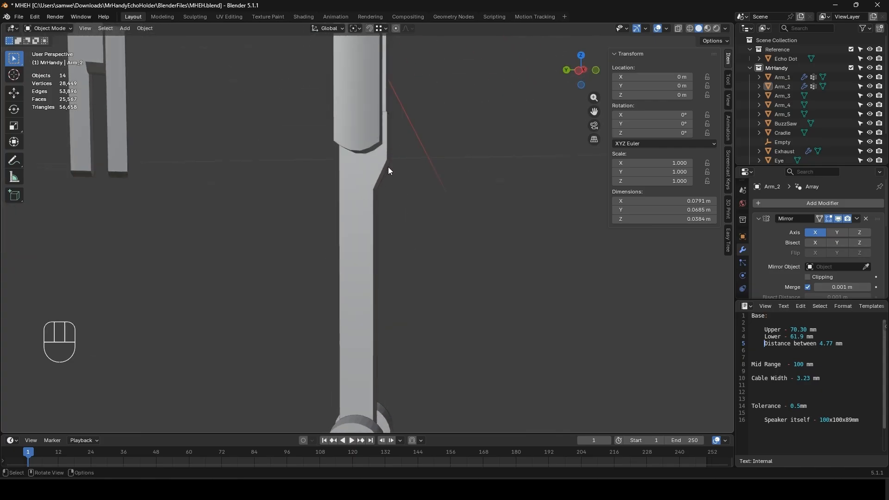
{"action": "key", "text": "alt+Tab"}
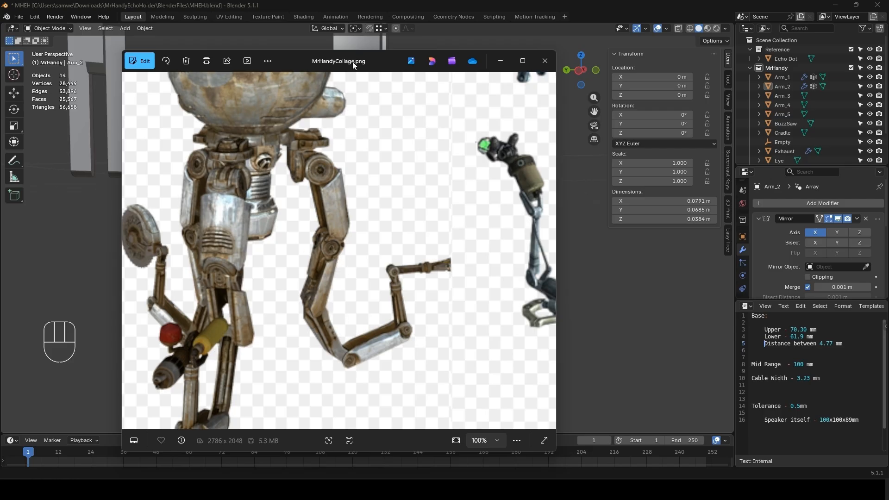
{"action": "left_click_drag", "start_coordinate": [352, 62], "coordinate": [335, 41]}
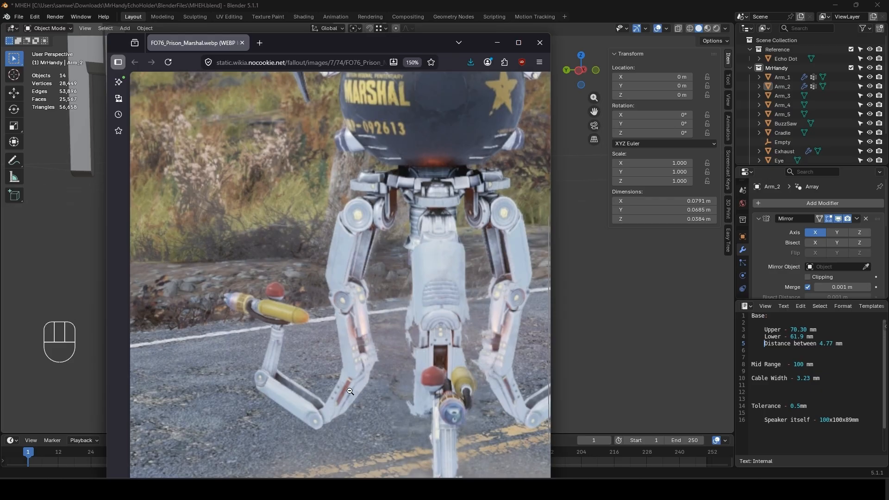
{"action": "left_click_drag", "start_coordinate": [401, 49], "coordinate": [0, 43]}
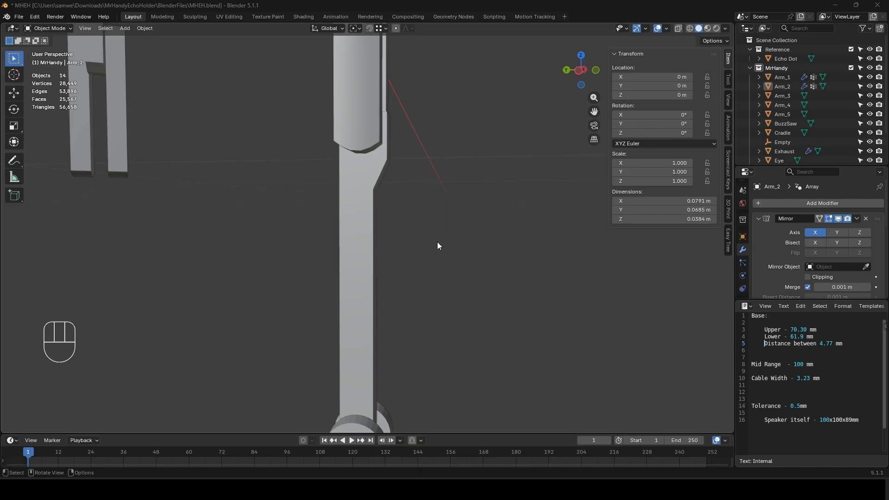
{"action": "scroll", "coordinate": [384, 218], "scroll_direction": "down", "scroll_amount": 8}
{"action": "scroll", "coordinate": [410, 259], "scroll_direction": "up", "scroll_amount": 8}
{"action": "left_click_drag", "start_coordinate": [0, 81], "coordinate": [462, 73]}
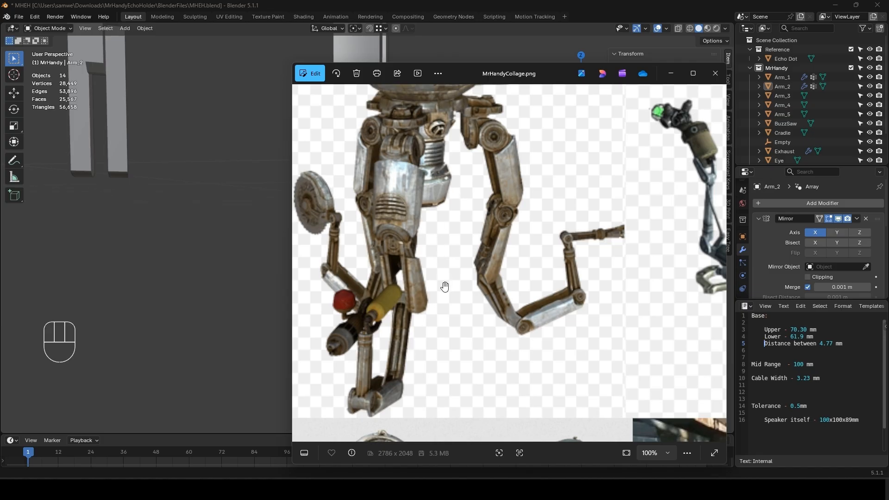
{"action": "left_click_drag", "start_coordinate": [494, 76], "coordinate": [0, 76]}
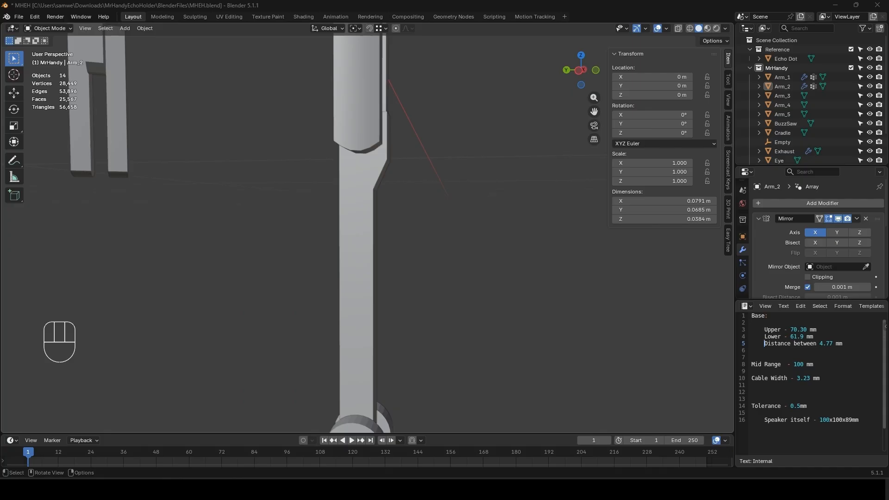
{"action": "left_click_drag", "start_coordinate": [0, 105], "coordinate": [332, 91]}
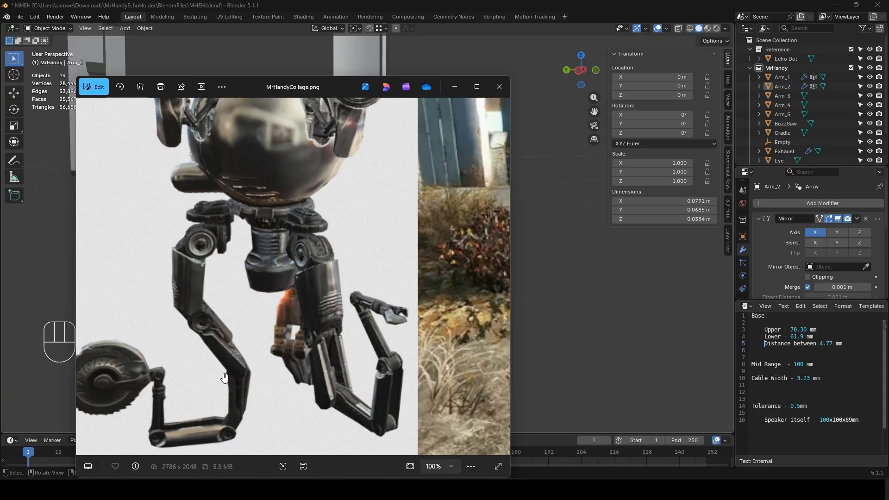
{"action": "key", "text": "alt+Tab"}
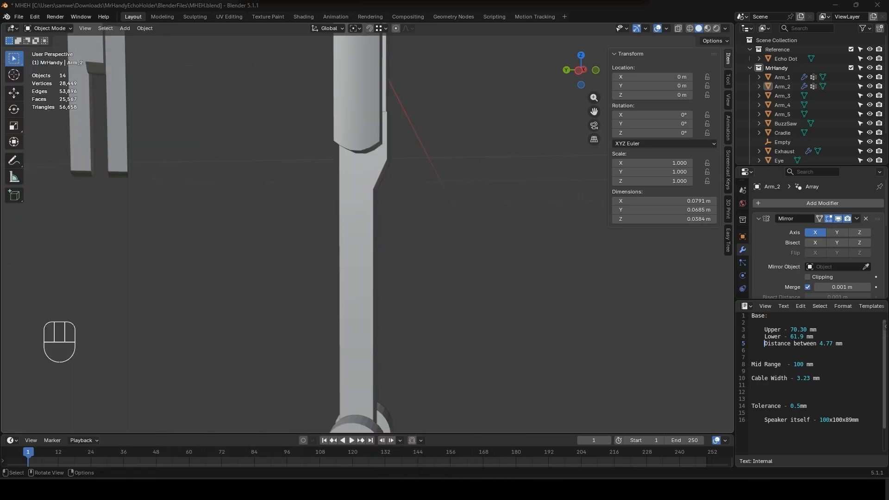
- In Arm_3's mesh, select the face loop around the sloped section and move it down about 0.0027 m along Z
{"action": "left_click", "coordinate": [365, 194]}
{"action": "key", "text": "Tab"}
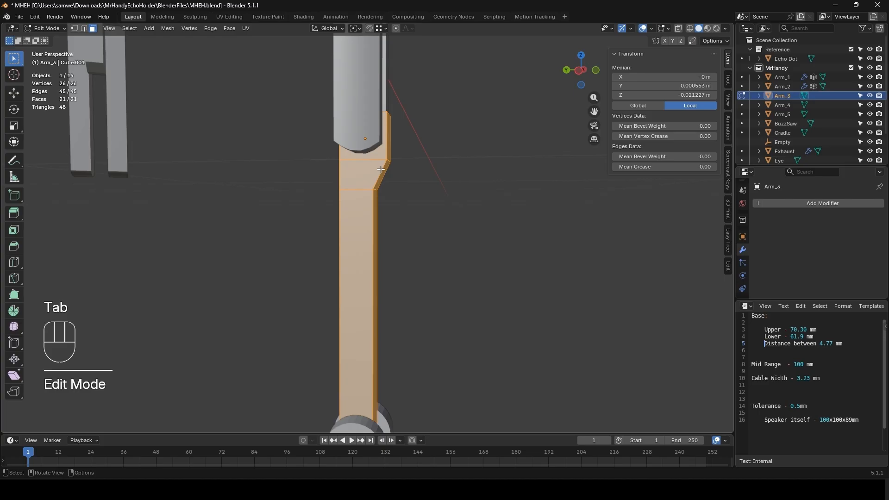
{"action": "key", "text": "3"}
{"action": "left_click", "coordinate": [380, 172], "text": "alt"}
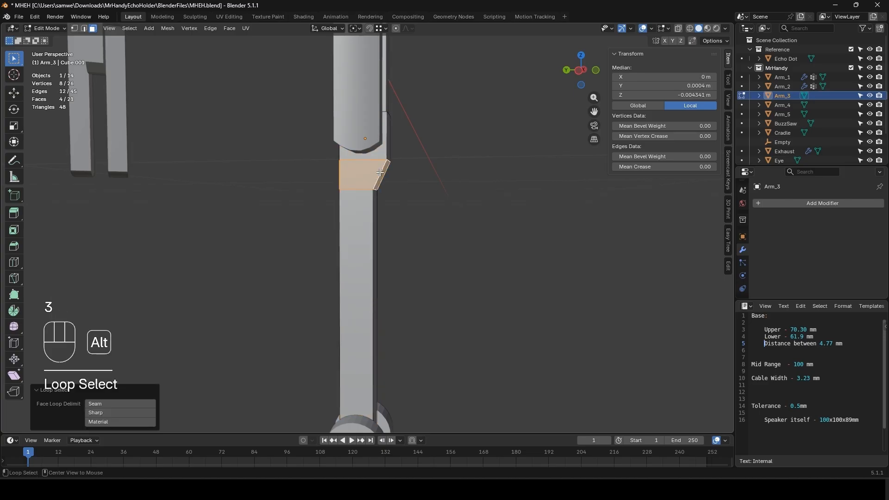
{"action": "key", "text": "g"}
{"action": "key", "text": "z"}
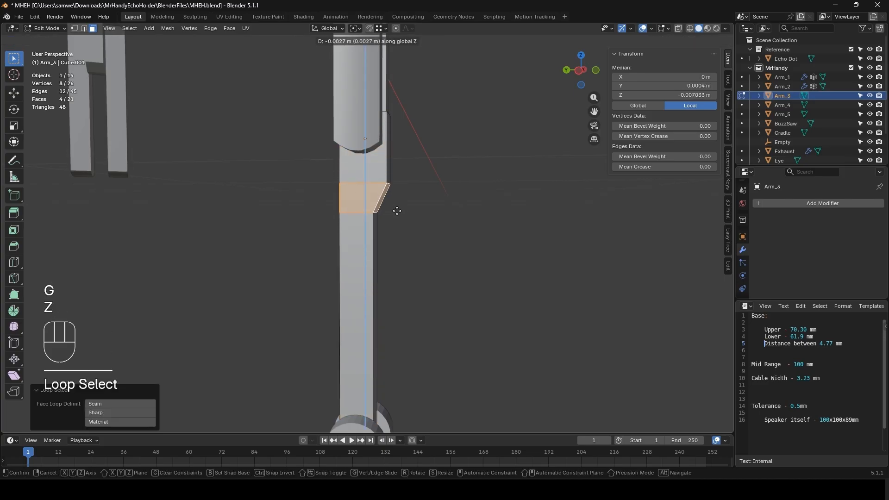
{"action": "left_click", "coordinate": [397, 207]}
- Add one loop cut around Arm_3's upper section, slid up to just above Arm_2's lower end
{"action": "key", "text": "ctrl+r"}
{"action": "left_click", "coordinate": [380, 162]}
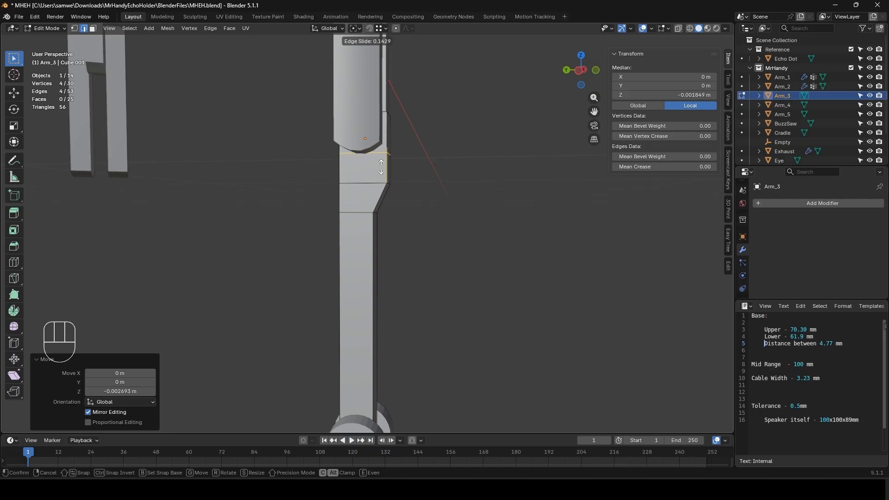
{"action": "left_click", "coordinate": [388, 151]}
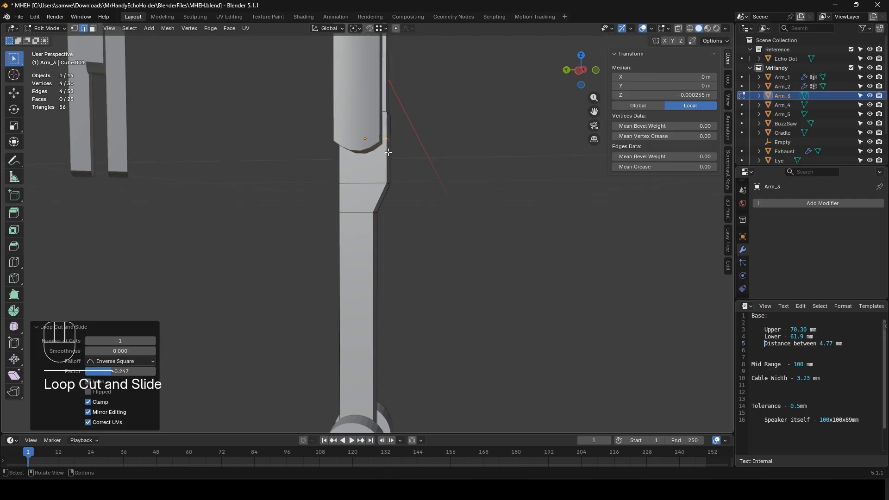
- Move the outer edges at Arm_3's top end and on the new loop inward about 0.0008 m along Y
{"action": "middle_click_drag", "start_coordinate": [418, 145], "coordinate": [400, 235], "text": "shift"}
{"action": "scroll", "coordinate": [422, 254], "scroll_direction": "up", "scroll_amount": 3}
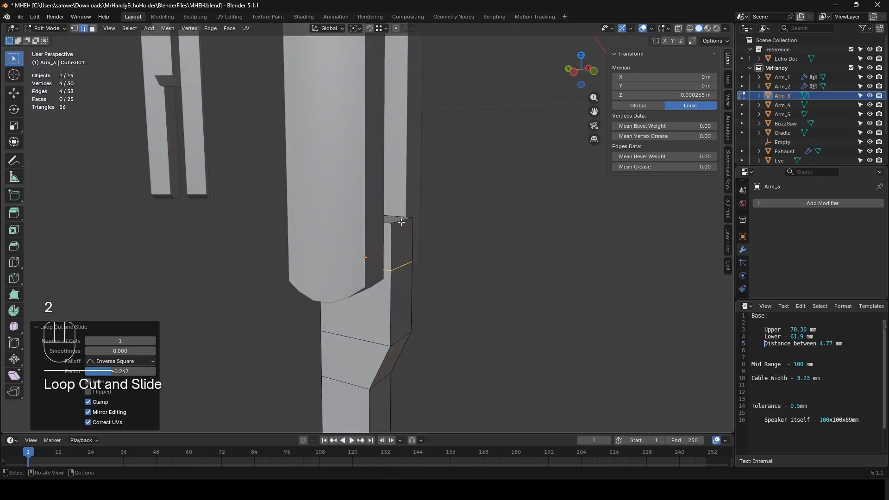
{"action": "left_click", "coordinate": [403, 267], "text": "shift"}
{"action": "middle_click_drag", "start_coordinate": [403, 268], "coordinate": [463, 280]}
{"action": "key", "text": "g"}
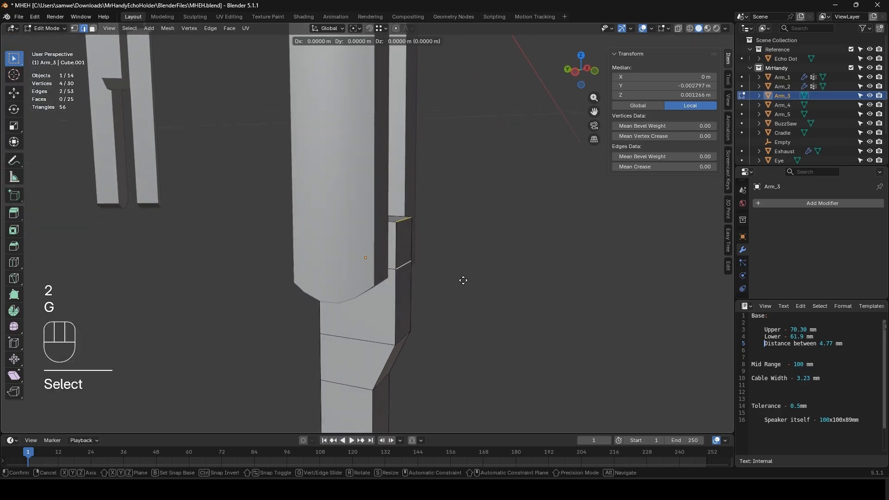
{"action": "key", "text": "y"}
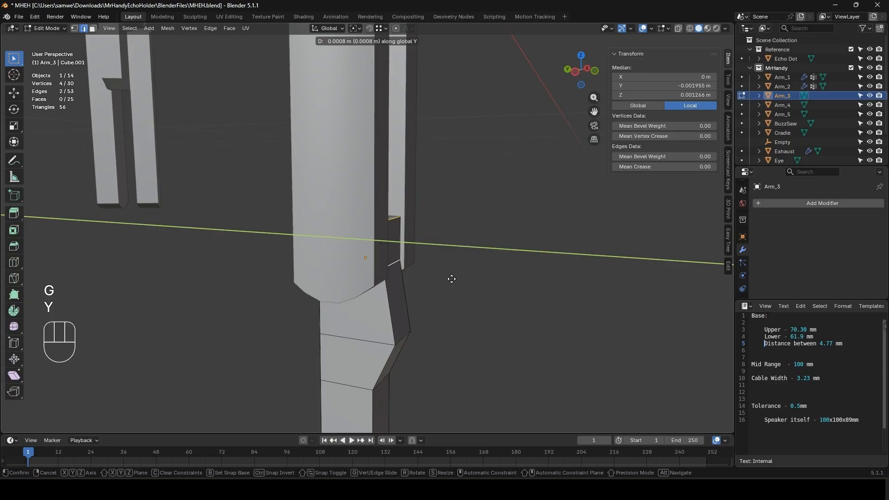
{"action": "left_click", "coordinate": [451, 279]}
- Select Arm_3's sloped face and the long face below it, and inset them together by 0.000445 m
{"action": "middle_click_drag", "start_coordinate": [415, 349], "coordinate": [403, 256], "text": "shift"}
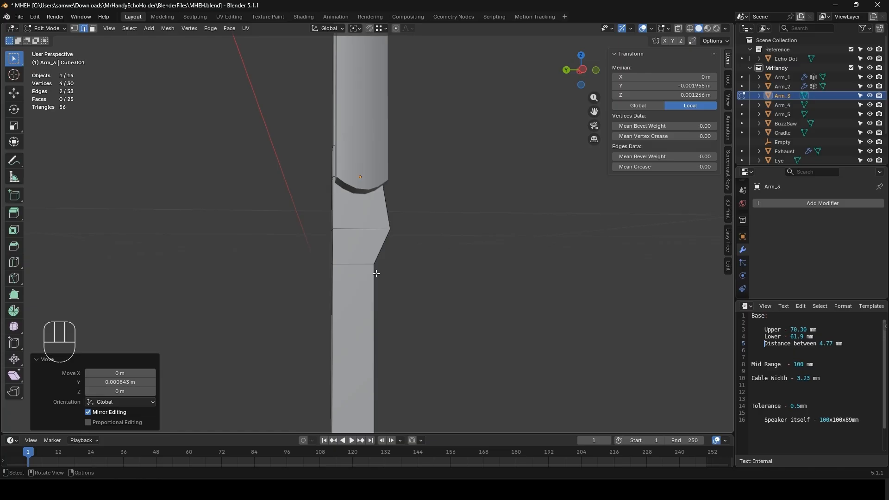
{"action": "middle_click_drag", "start_coordinate": [376, 274], "coordinate": [384, 125]}
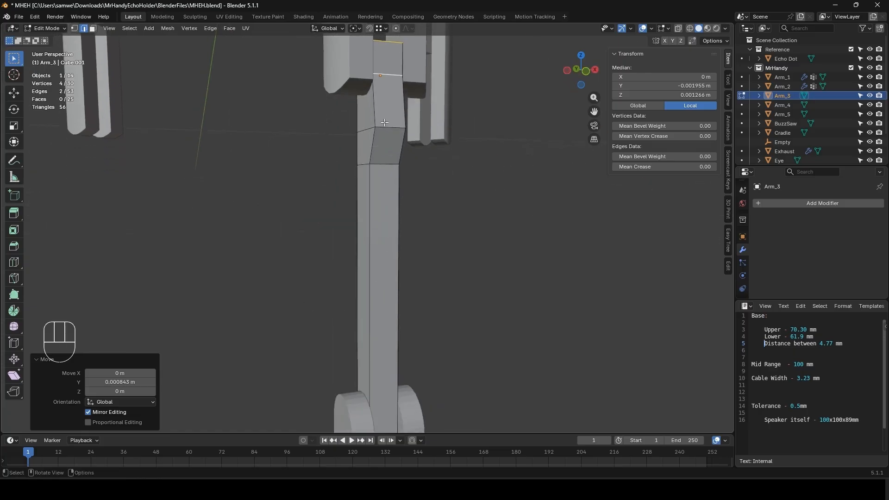
{"action": "key", "text": "3"}
{"action": "left_click", "coordinate": [385, 146]}
{"action": "left_click", "coordinate": [387, 301], "text": "shift"}
{"action": "middle_click_drag", "start_coordinate": [389, 304], "coordinate": [437, 265], "text": "shift"}
{"action": "key", "text": "i"}
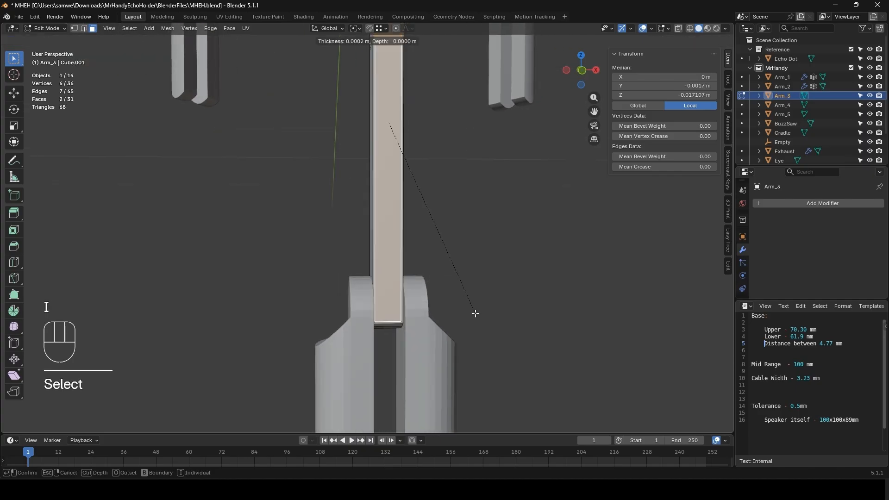
{"action": "left_click", "coordinate": [474, 312]}
- Extrude the inset faces about 0.0036 m into Arm_3 to form a long groove
{"action": "middle_click_drag", "start_coordinate": [475, 311], "coordinate": [481, 337]}
{"action": "key", "text": "e"}
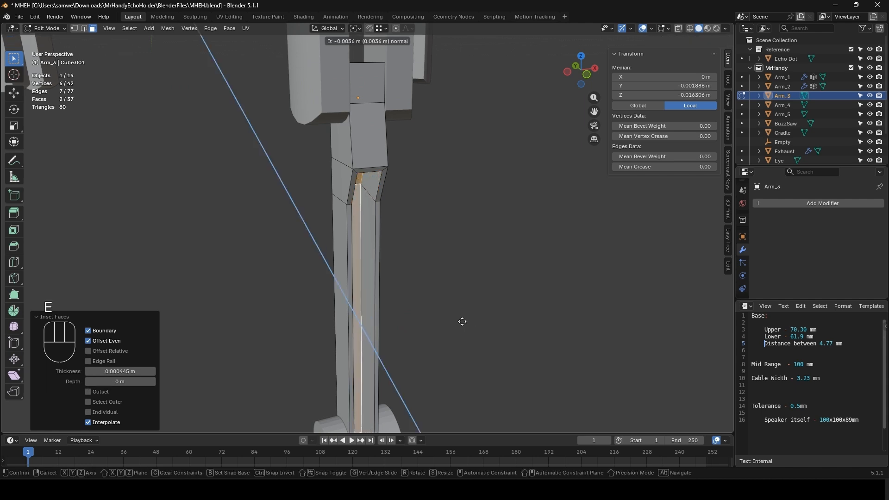
{"action": "left_click", "coordinate": [421, 303]}
- Add a 32-vertex cylinder to Arm_3's mesh and scale it down in four passes to roughly the robot body's width
{"action": "key", "text": "shift+a"}
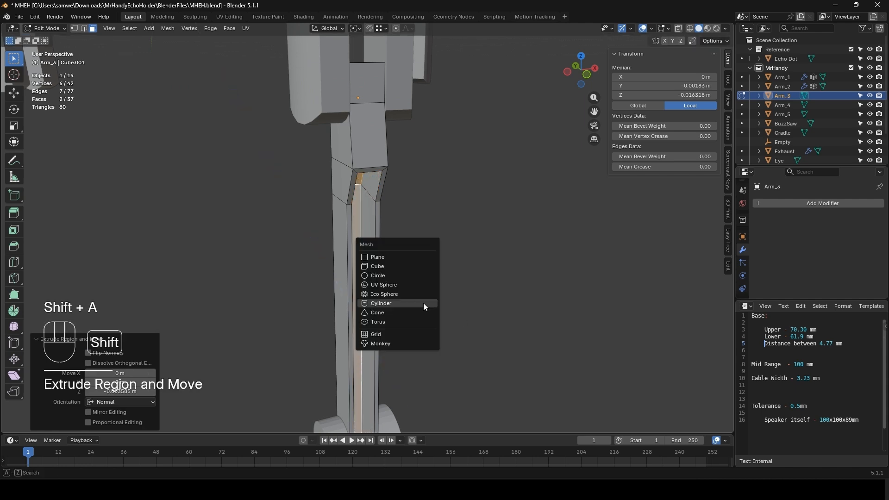
{"action": "left_click", "coordinate": [396, 302]}
{"action": "scroll", "coordinate": [417, 278], "scroll_direction": "down", "scroll_amount": 4}
{"action": "key", "text": "s"}
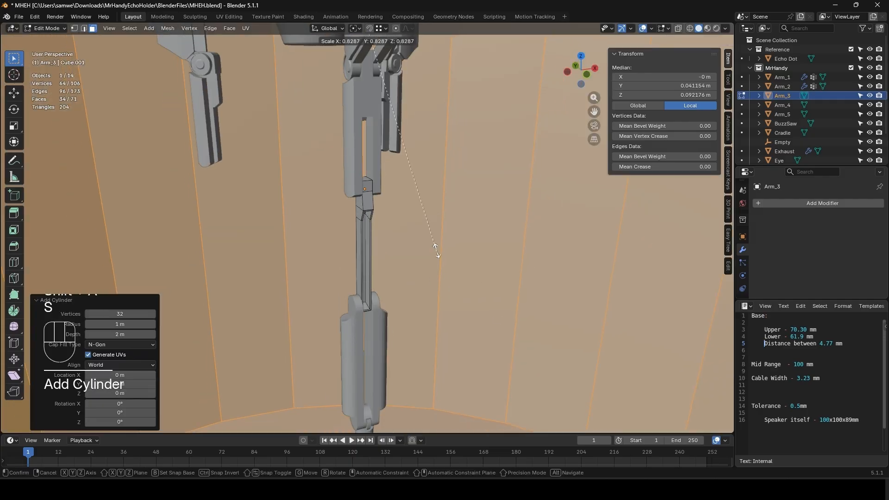
{"action": "left_click", "coordinate": [419, 217]}
{"action": "key", "text": "s"}
{"action": "left_click", "coordinate": [428, 180]}
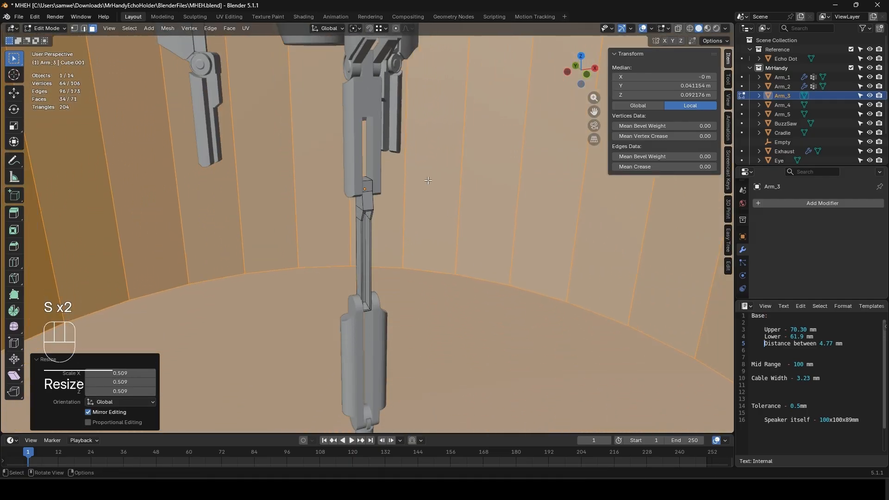
{"action": "key", "text": "s"}
{"action": "left_click", "coordinate": [437, 181]}
{"action": "key", "text": "s"}
{"action": "left_click", "coordinate": [396, 148]}
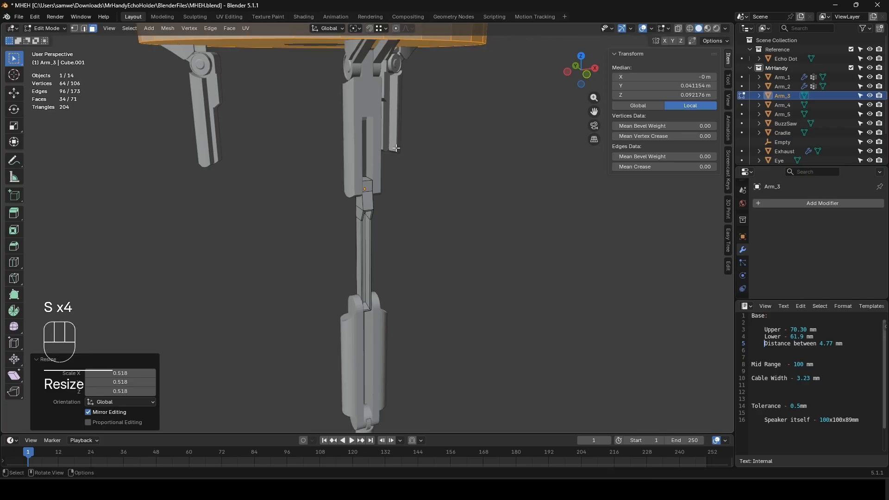
- Lower the new cylinder about 0.129 m along Z, then slim it in X and Y only by factors of 0.115 and 0.190
{"action": "key", "text": "g"}
{"action": "key", "text": "z"}
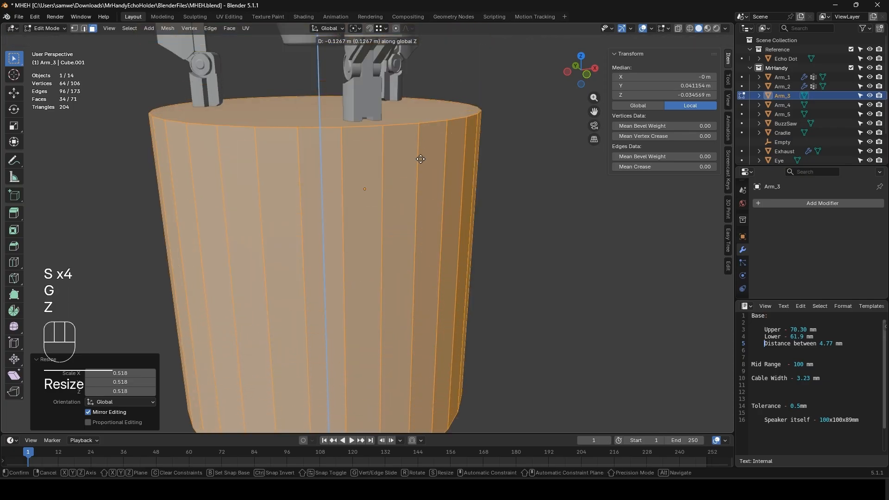
{"action": "left_click", "coordinate": [533, 319]}
{"action": "key", "text": "s"}
{"action": "key", "text": "shift+z"}
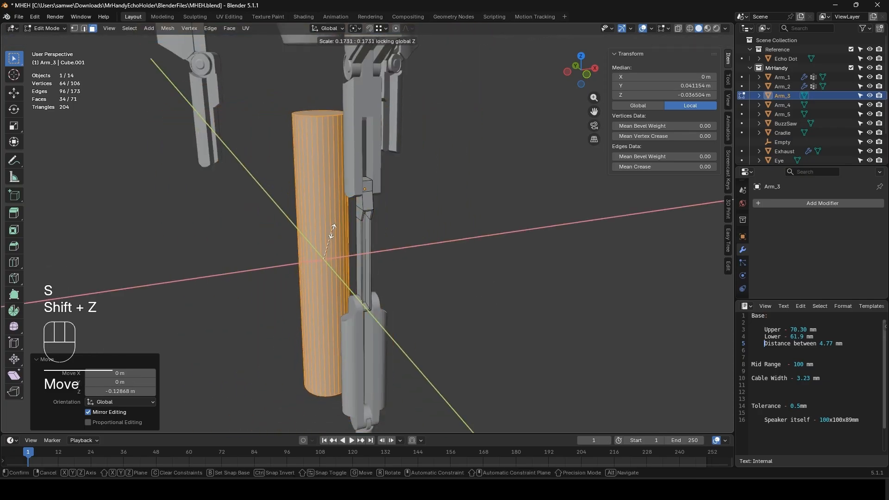
{"action": "left_click", "coordinate": [327, 262]}
{"action": "key", "text": "s"}
{"action": "key", "text": "shift+z"}
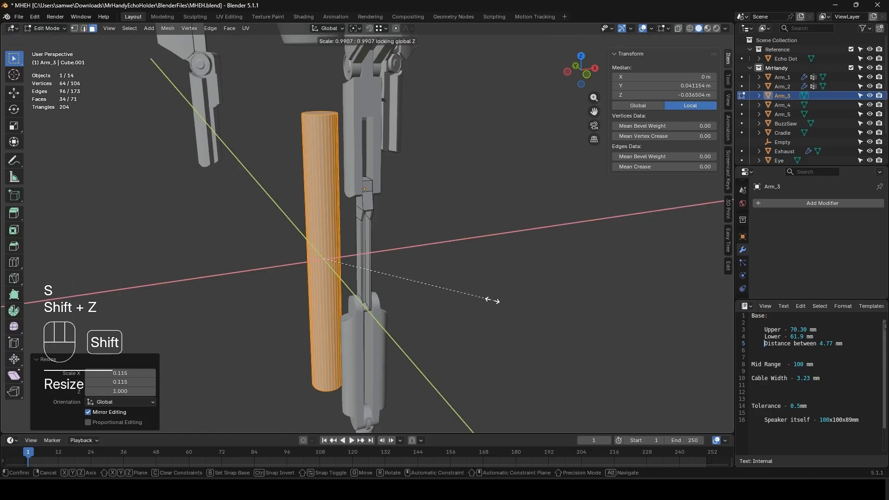
{"action": "left_click", "coordinate": [363, 248]}
- Scale the cylinder to 0.329 along Z and move it horizontally about -0.040 m in Y, into Arm_3's groove
{"action": "key", "text": "s"}
{"action": "key", "text": "z"}
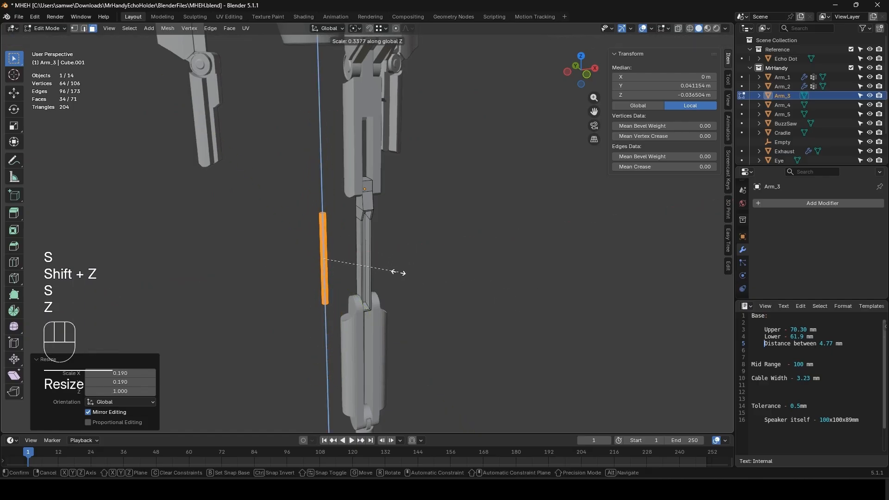
{"action": "left_click", "coordinate": [393, 273]}
{"action": "key", "text": "g"}
{"action": "key", "text": "shift+z"}
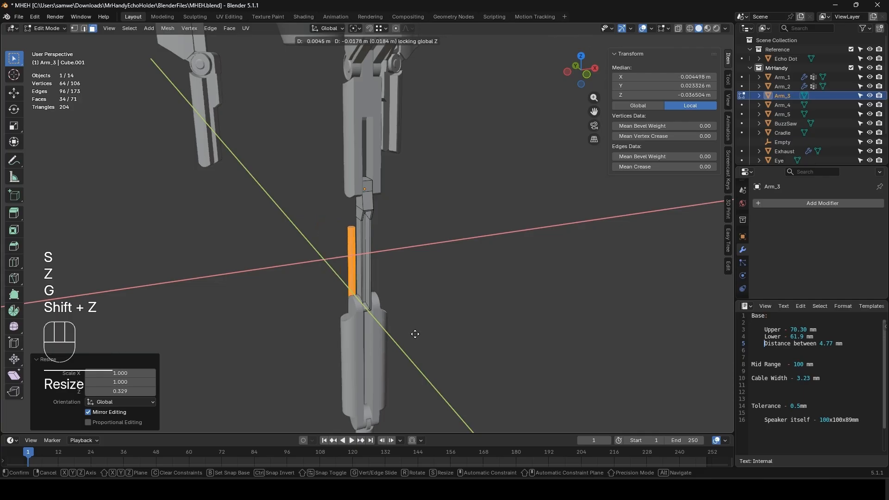
{"action": "left_click", "coordinate": [423, 358]}
{"action": "scroll", "coordinate": [443, 358], "scroll_direction": "up", "scroll_amount": 2}
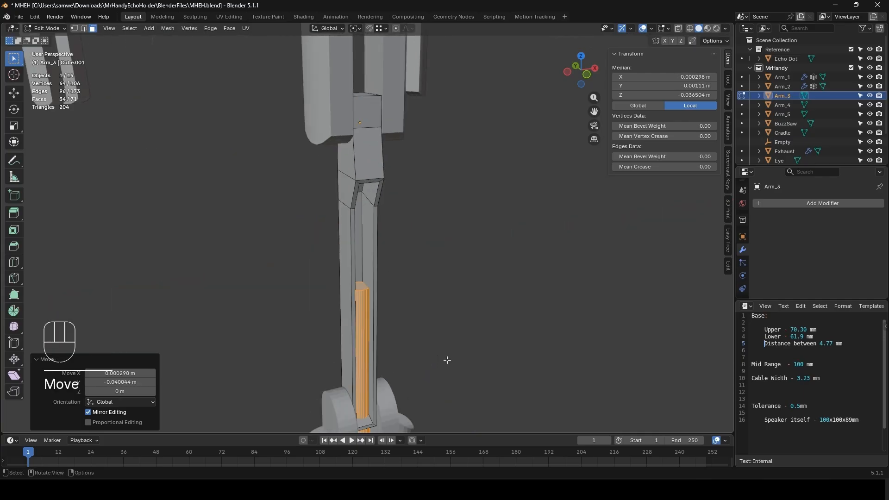
- Scale the cylinder to 0.377 in X and Y only, and raise it about 0.0177 m along Z within the groove
{"action": "key", "text": "s"}
{"action": "key", "text": "shift+z"}
{"action": "left_click", "coordinate": [394, 374]}
{"action": "scroll", "coordinate": [403, 301], "scroll_direction": "up", "scroll_amount": 2}
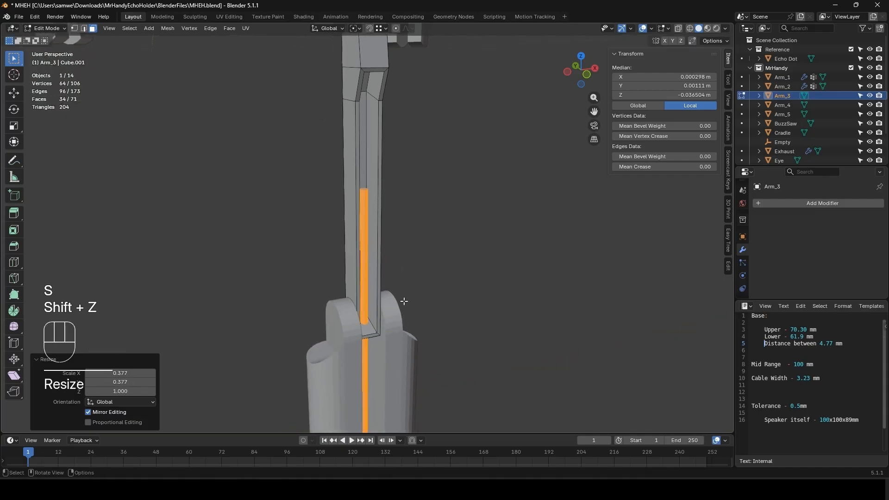
{"action": "middle_click_drag", "start_coordinate": [403, 301], "coordinate": [394, 296]}
{"action": "key", "text": "g"}
{"action": "key", "text": "z"}
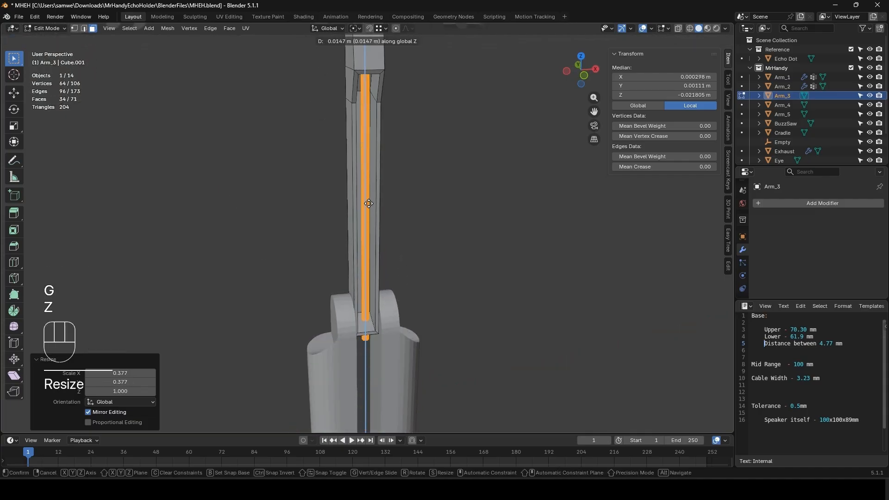
{"action": "left_click", "coordinate": [369, 202]}
- Shorten the cylinder to 0.807 along Z and lower it about 0.0012 m to fit the groove's length
{"action": "key", "text": "s"}
{"action": "key", "text": "z"}
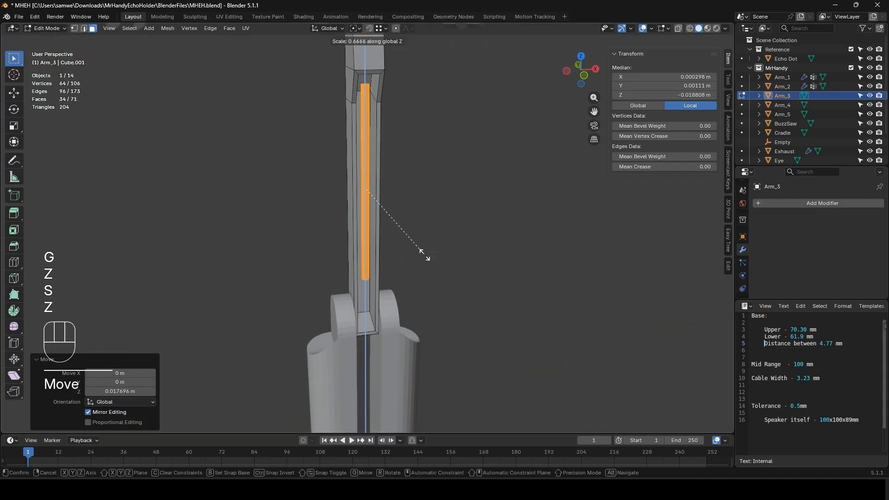
{"action": "left_click", "coordinate": [433, 258]}
{"action": "key", "text": "g"}
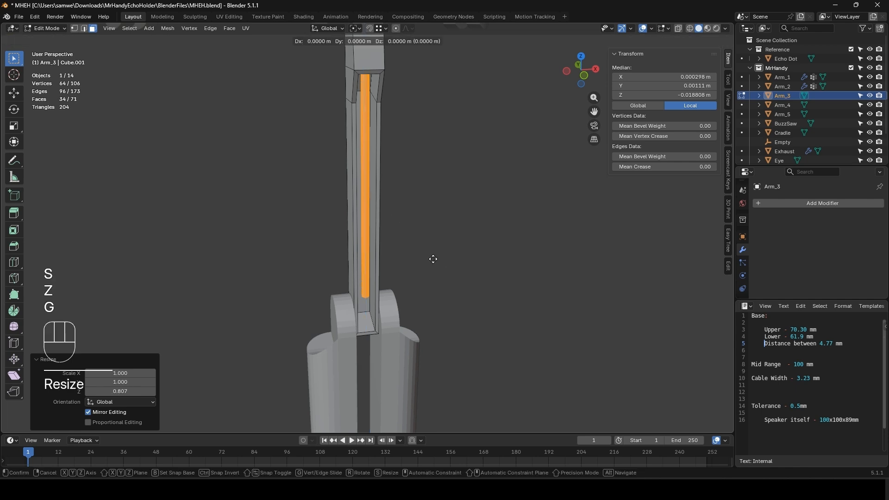
{"action": "key", "text": "z"}
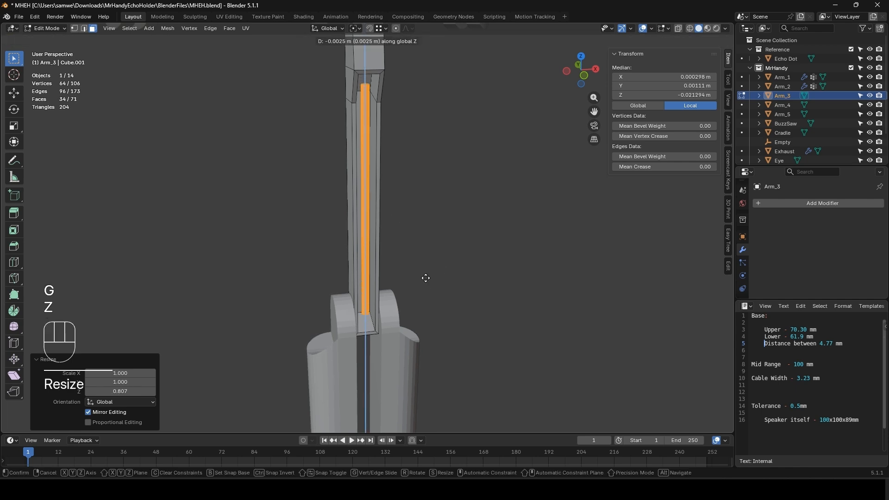
{"action": "left_click", "coordinate": [421, 275]}
- Select the face at the groove's lower end and move it up about 0.0024 m along Z
{"action": "key", "text": "3"}
{"action": "left_click", "coordinate": [369, 323]}
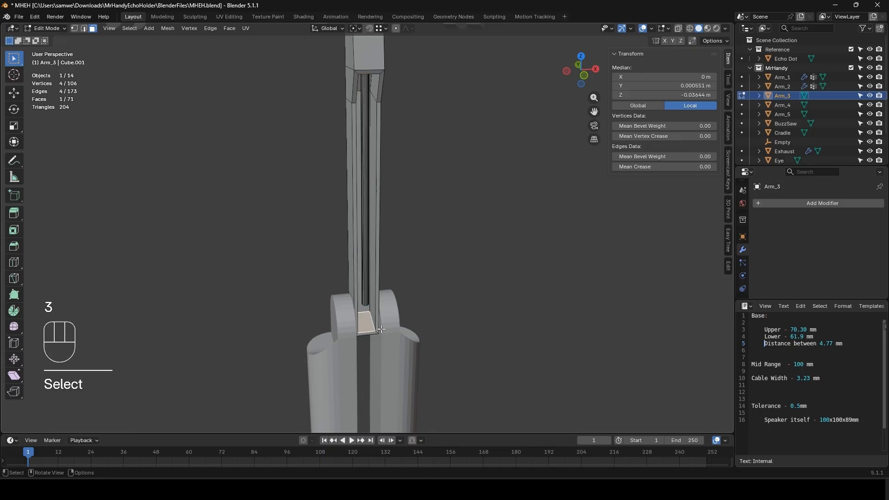
{"action": "key", "text": "g"}
{"action": "key", "text": "z"}
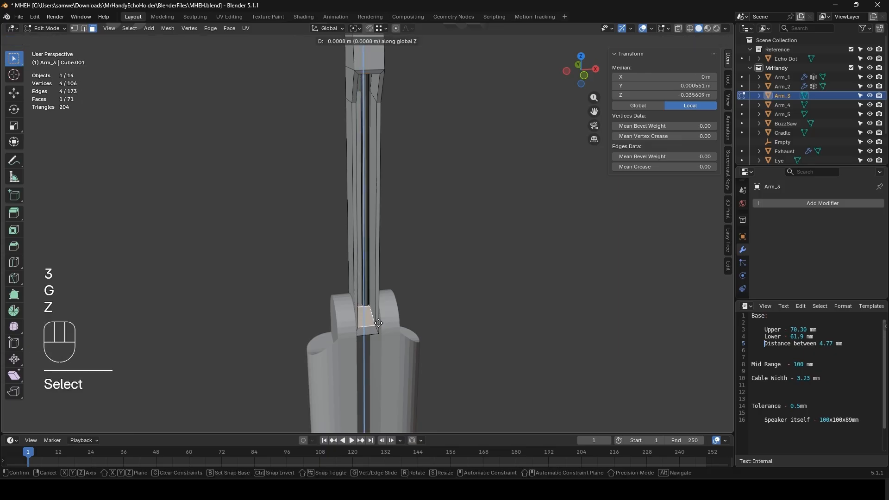
{"action": "left_click", "coordinate": [383, 312]}
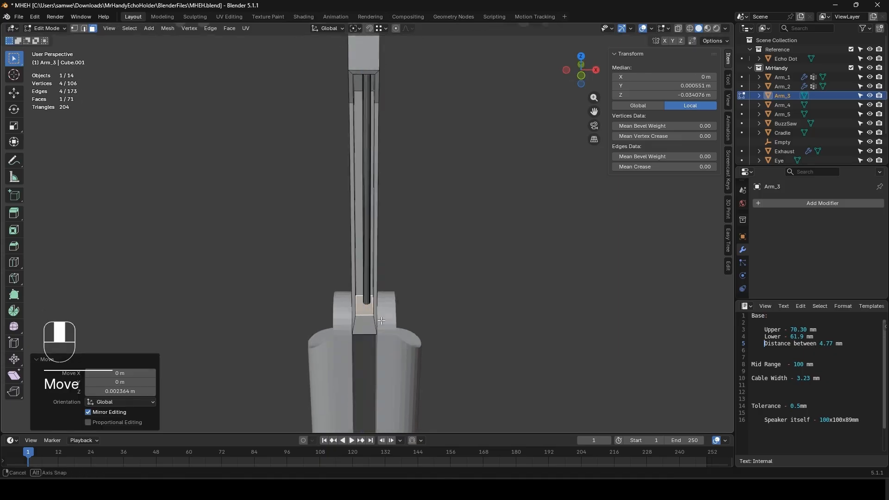
- Select the loop of side faces on the cylinder and scale it by 2.447 in X and Y only
{"action": "middle_click_drag", "start_coordinate": [382, 311], "coordinate": [363, 280]}
{"action": "left_click", "coordinate": [363, 279], "text": "alt"}
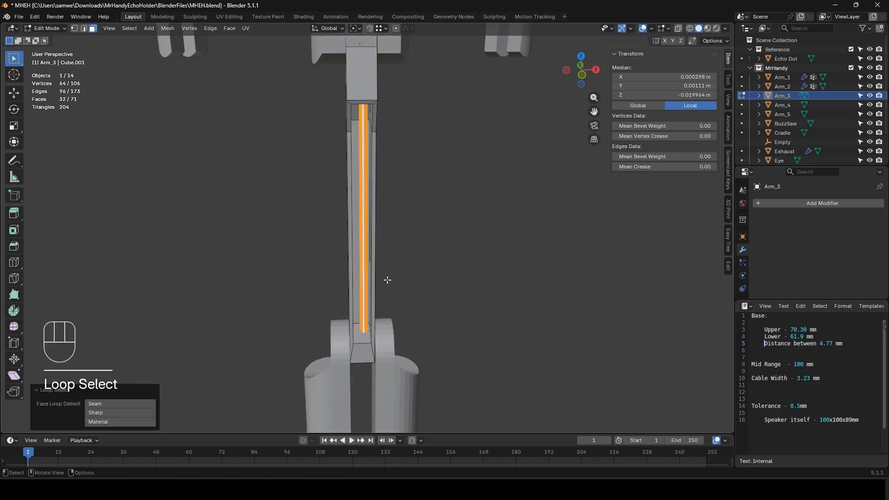
{"action": "key", "text": "s"}
{"action": "key", "text": "shift+z"}
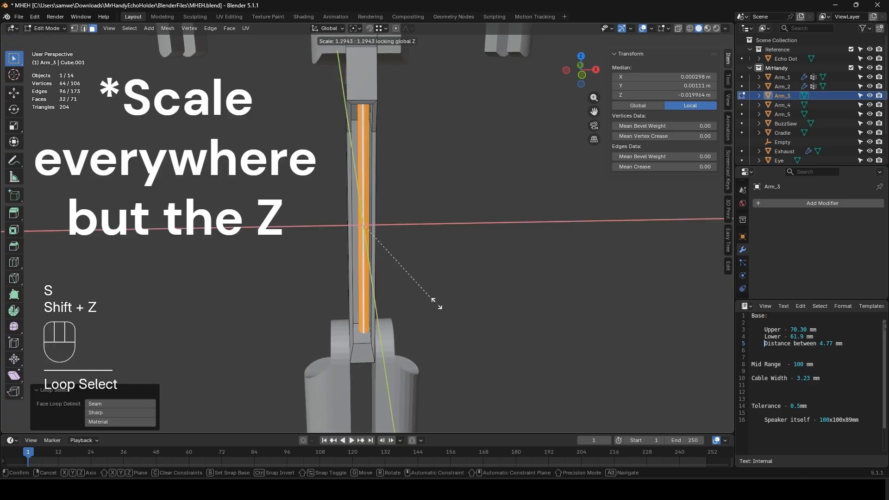
{"action": "left_click", "coordinate": [533, 320]}
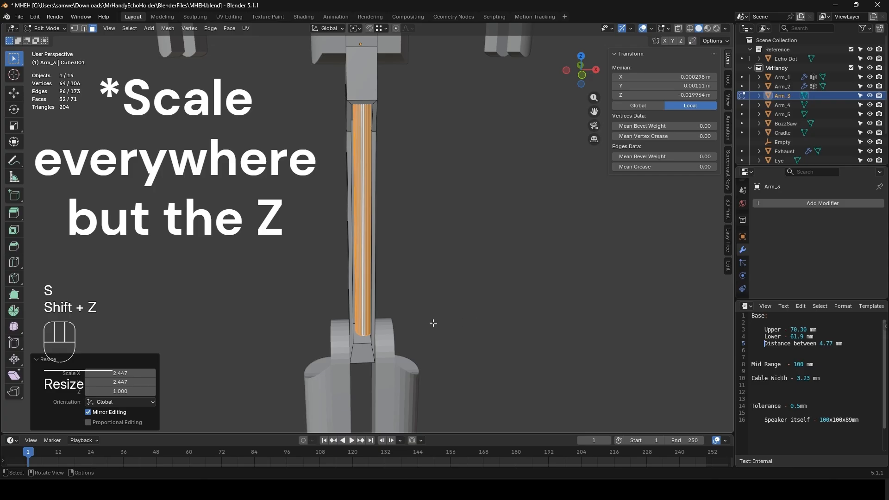
- Move the cylinder -0.000326 m along X and -0.000806 m along Y to seat it in the groove
{"action": "key", "text": "g"}
{"action": "key", "text": "x"}
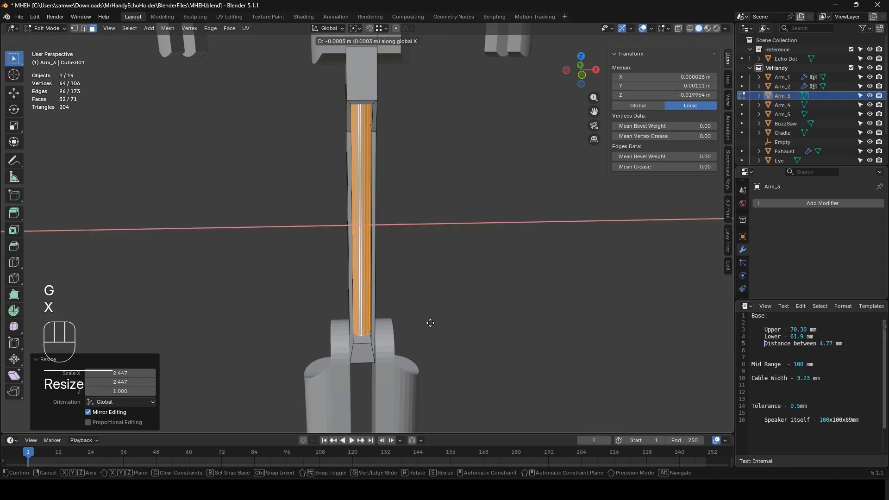
{"action": "left_click", "coordinate": [430, 323]}
{"action": "key", "text": "g"}
{"action": "key", "text": "y"}
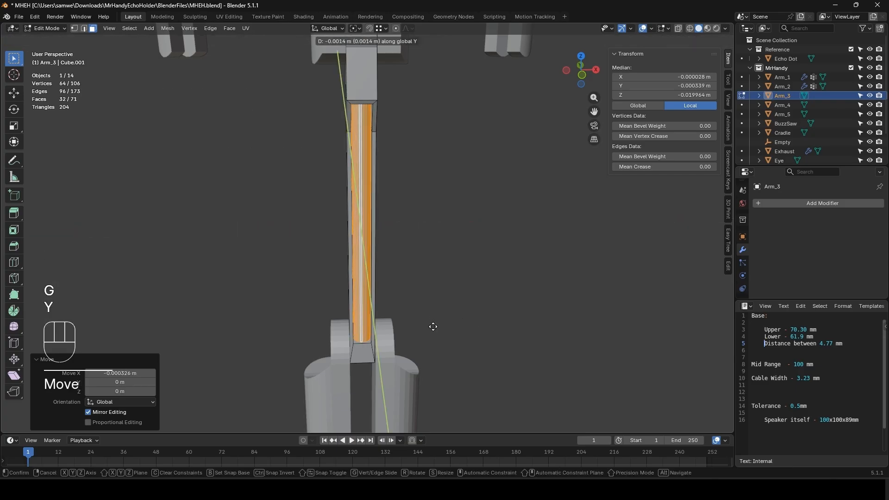
{"action": "left_click", "coordinate": [433, 327]}
- Scale the cylinder to 0.921 in X and Y only, and shift it 0.000055 m along X to centre it in the groove
{"action": "key", "text": "s"}
{"action": "key", "text": "shift+z"}
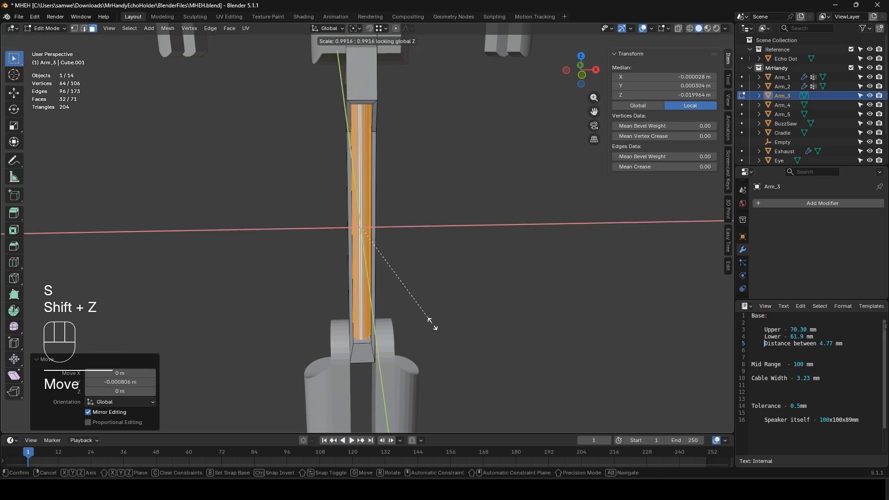
{"action": "left_click", "coordinate": [421, 317]}
{"action": "scroll", "coordinate": [389, 351], "scroll_direction": "up", "scroll_amount": 2}
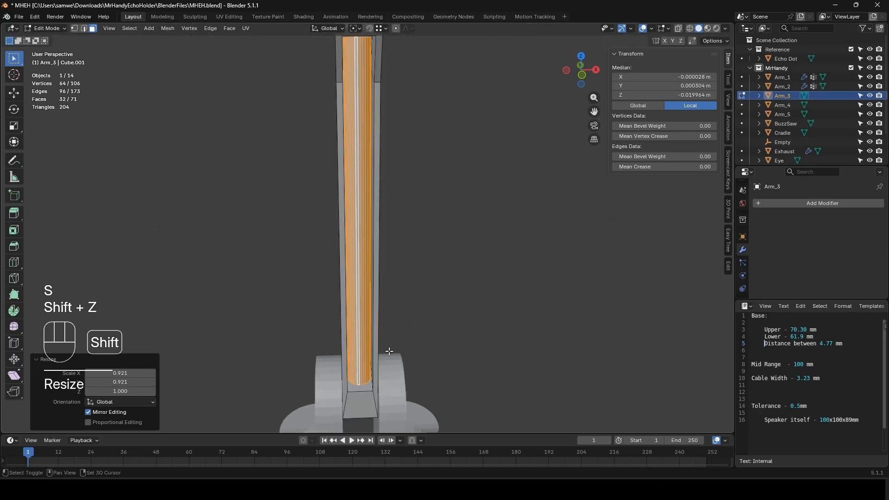
{"action": "middle_click_drag", "start_coordinate": [389, 351], "coordinate": [367, 287], "text": "shift"}
{"action": "key", "text": "g"}
{"action": "key", "text": "x"}
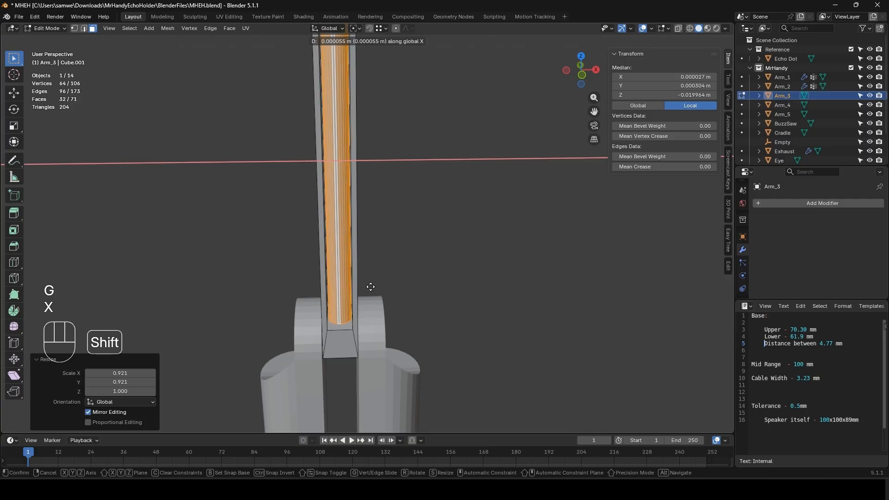
{"action": "left_click", "coordinate": [371, 287]}
- Lengthen the cylinder by a factor of 1.079 along Z to fill the groove, and return to Object Mode
{"action": "scroll", "coordinate": [370, 287], "scroll_direction": "down", "scroll_amount": 4}
{"action": "middle_click_drag", "start_coordinate": [370, 288], "coordinate": [392, 200]}
{"action": "scroll", "coordinate": [392, 200], "scroll_direction": "up", "scroll_amount": 5}
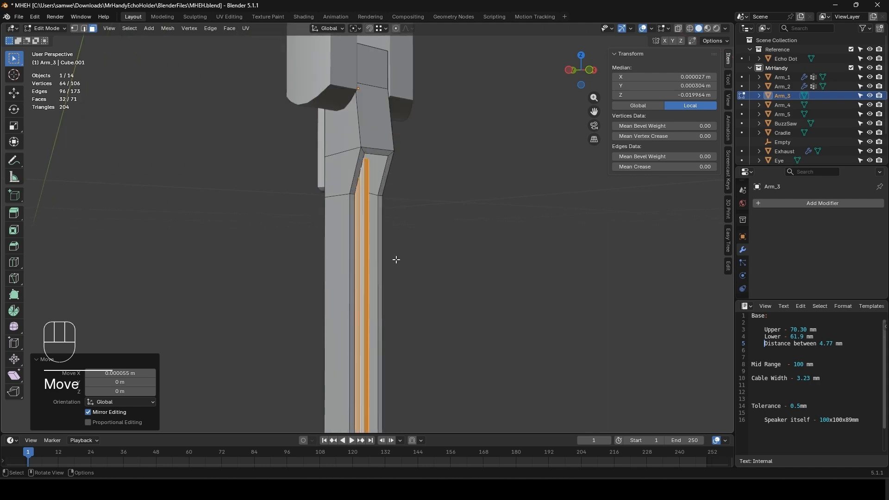
{"action": "key", "text": "s"}
{"action": "key", "text": "z"}
{"action": "left_click", "coordinate": [418, 242]}
{"action": "middle_click_drag", "start_coordinate": [401, 311], "coordinate": [384, 205], "text": "shift"}
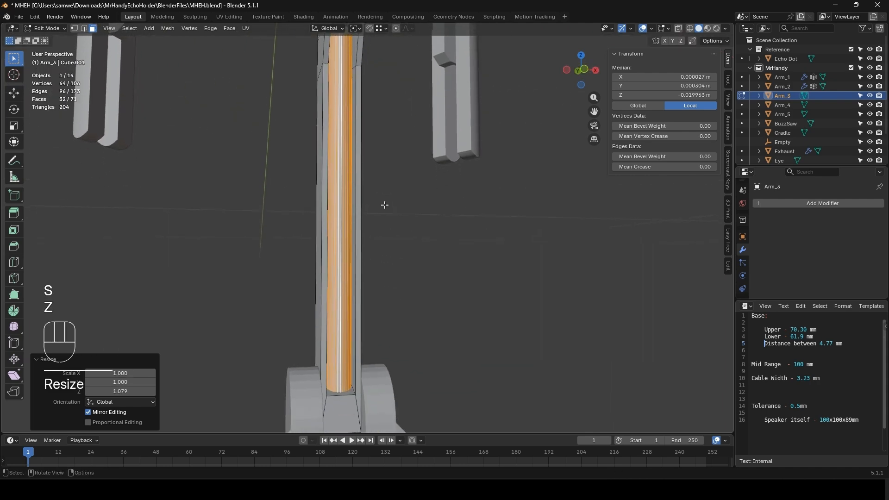
{"action": "mouse_move", "coordinate": [374, 380]}
{"action": "middle_mouse_down"}
{"action": "mouse_move", "coordinate": [474, 332]}
{"action": "mouse_move", "coordinate": [476, 395]}
{"action": "mouse_move", "coordinate": [370, 389]}
{"action": "middle_mouse_up"}
{"action": "scroll", "coordinate": [413, 280], "scroll_direction": "down", "scroll_amount": 4}
{"action": "key", "text": "Tab"}
- Compare Arm_3 with the robot's lower arm segments in the reference image MrHandyCollage.png
{"action": "mouse_move", "coordinate": [413, 283]}
{"action": "middle_mouse_down", "text": "shift"}
{"action": "mouse_move", "coordinate": [365, 218]}
{"action": "mouse_move", "coordinate": [418, 296]}
{"action": "mouse_move", "coordinate": [426, 278]}
{"action": "middle_mouse_up", "text": "shift"}
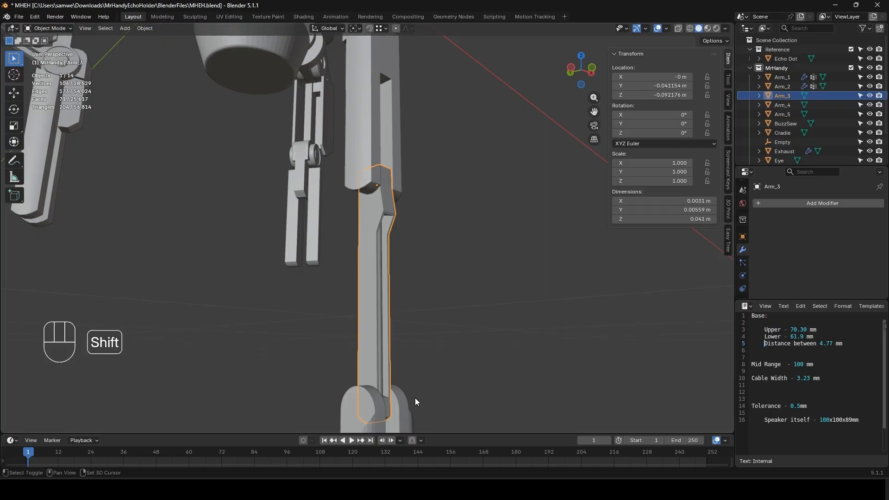
{"action": "middle_click_drag", "start_coordinate": [415, 398], "coordinate": [311, 297], "text": "shift"}
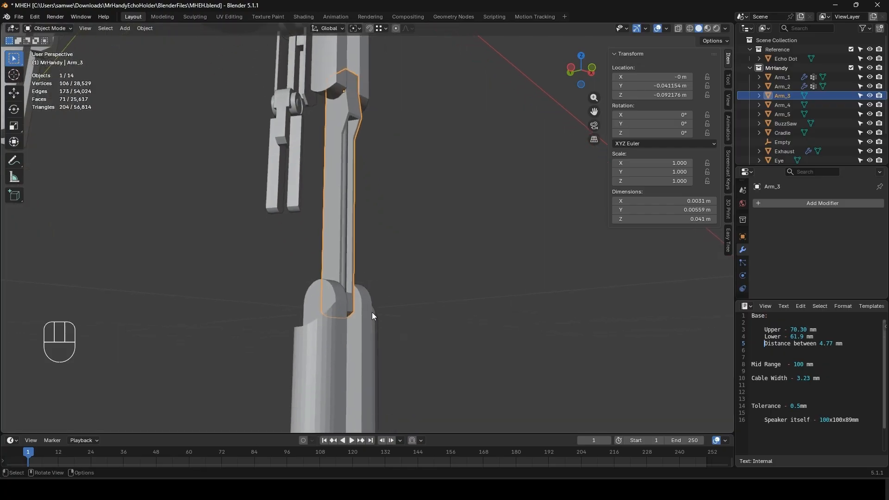
{"action": "left_click_drag", "start_coordinate": [0, 139], "coordinate": [364, 51]}
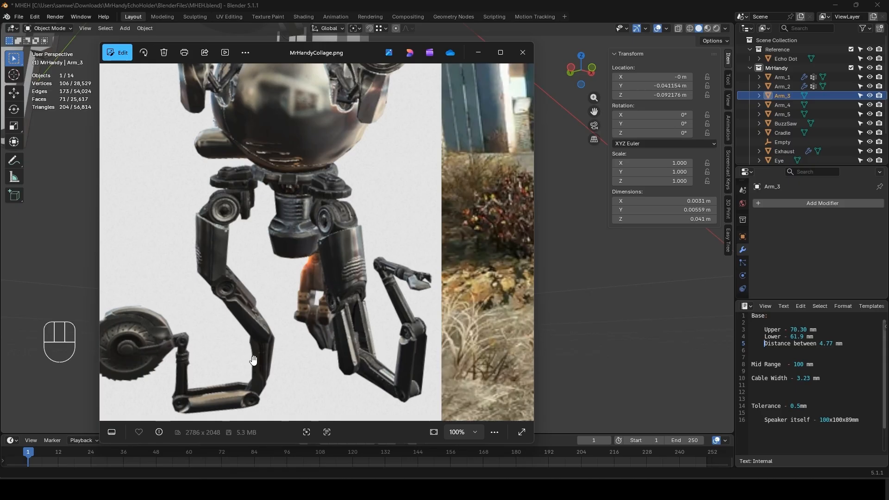
{"action": "scroll", "coordinate": [272, 313], "scroll_direction": "up", "scroll_amount": 15}
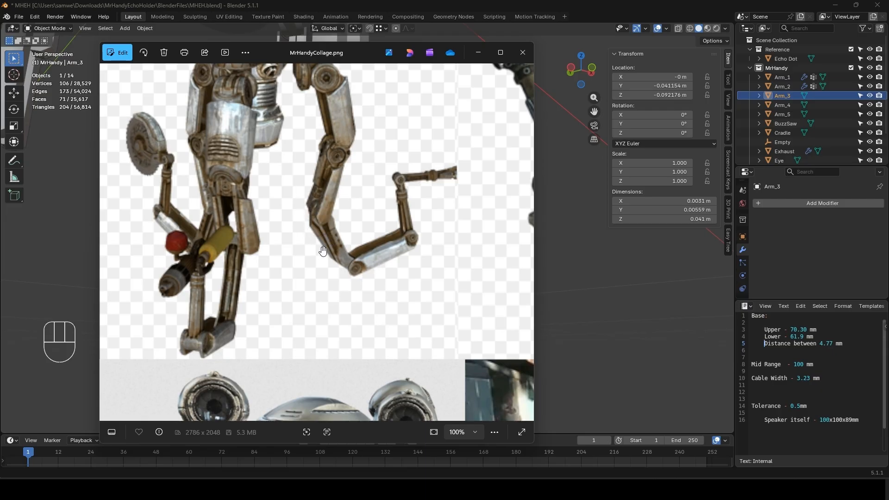
{"action": "left_click_drag", "start_coordinate": [349, 57], "coordinate": [351, 1]}
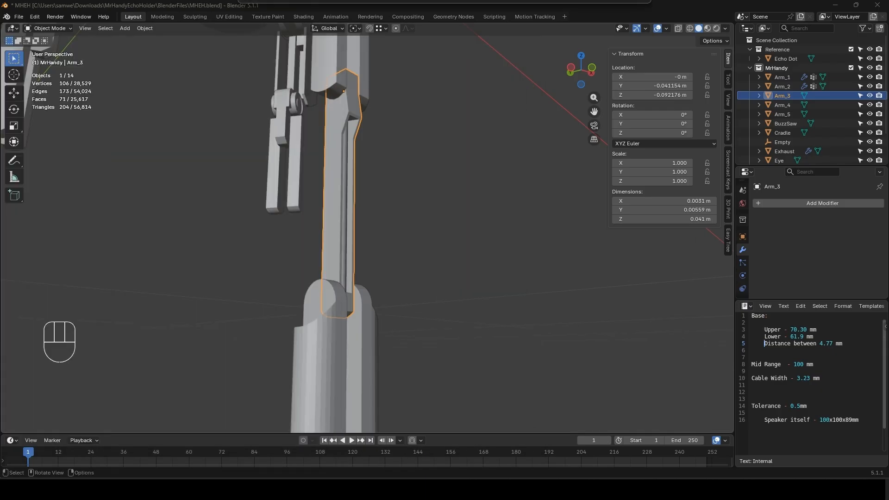
- In Edit Mode, move the edge opposite Arm_3's protruding bend, on the ungrooved side, outward about 0.0015 m along Y
{"action": "mouse_move", "coordinate": [400, 190]}
{"action": "middle_mouse_down"}
{"action": "mouse_move", "coordinate": [366, 187]}
{"action": "mouse_move", "coordinate": [404, 185]}
{"action": "middle_mouse_up"}
{"action": "key", "text": "Tab"}
{"action": "middle_click_drag", "start_coordinate": [395, 169], "coordinate": [355, 197], "text": "shift"}
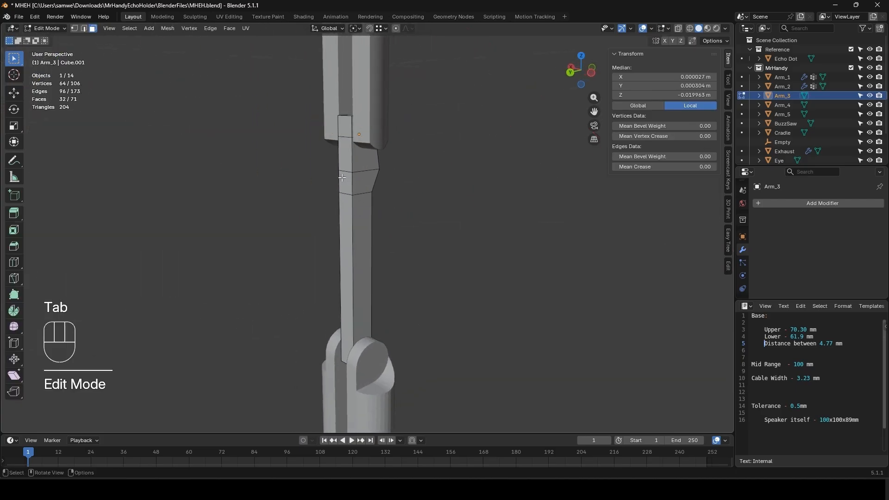
{"action": "left_click", "coordinate": [342, 178]}
{"action": "middle_click_drag", "start_coordinate": [342, 179], "coordinate": [354, 198]}
{"action": "key", "text": "2"}
{"action": "left_click", "coordinate": [341, 173]}
{"action": "key", "text": "g"}
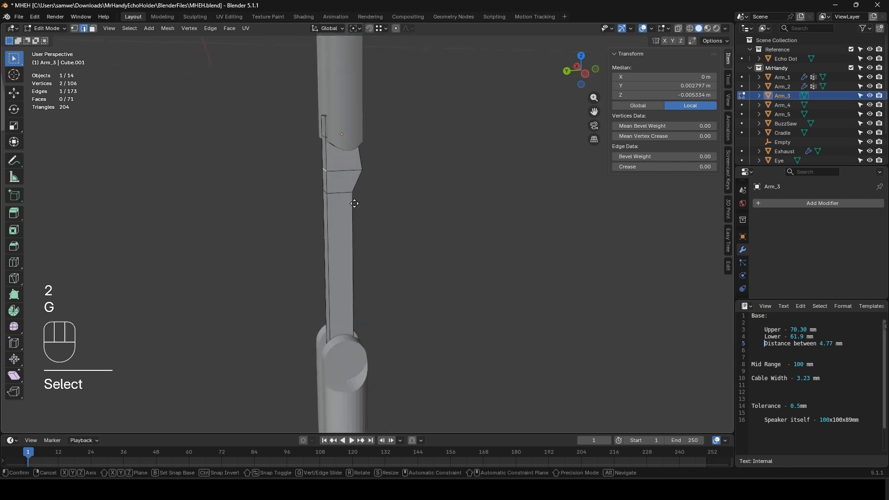
{"action": "key", "text": "y"}
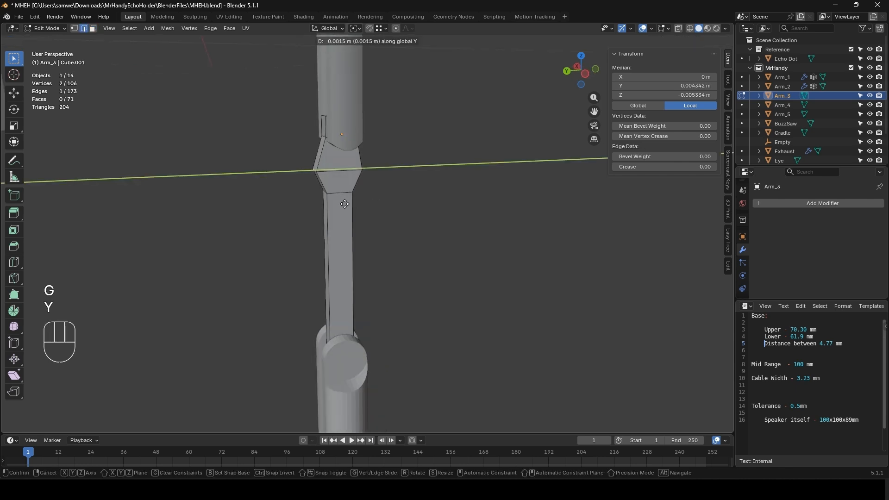
{"action": "left_click", "coordinate": [345, 203]}
- Move the next edge below on Arm_3's ungrooved side outward 0.001502 m along Y
{"action": "middle_click_drag", "start_coordinate": [324, 203], "coordinate": [350, 214]}
{"action": "left_click", "coordinate": [324, 186]}
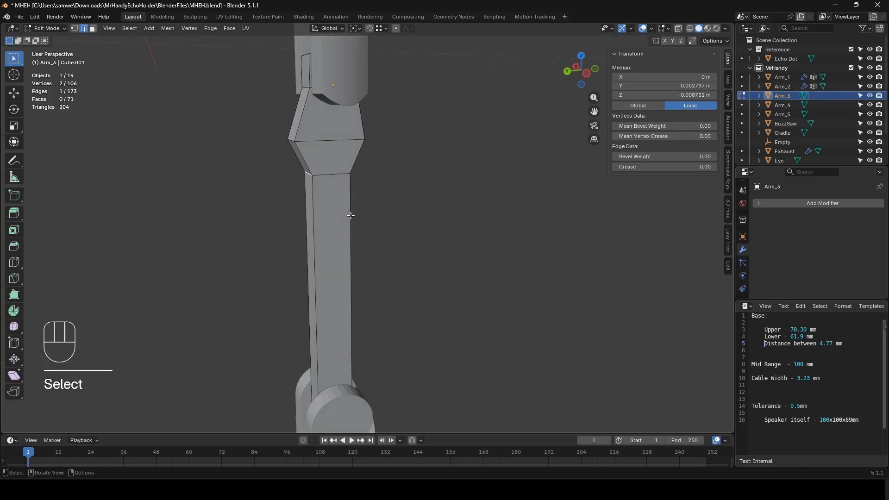
{"action": "key", "text": "g"}
{"action": "key", "text": "y"}
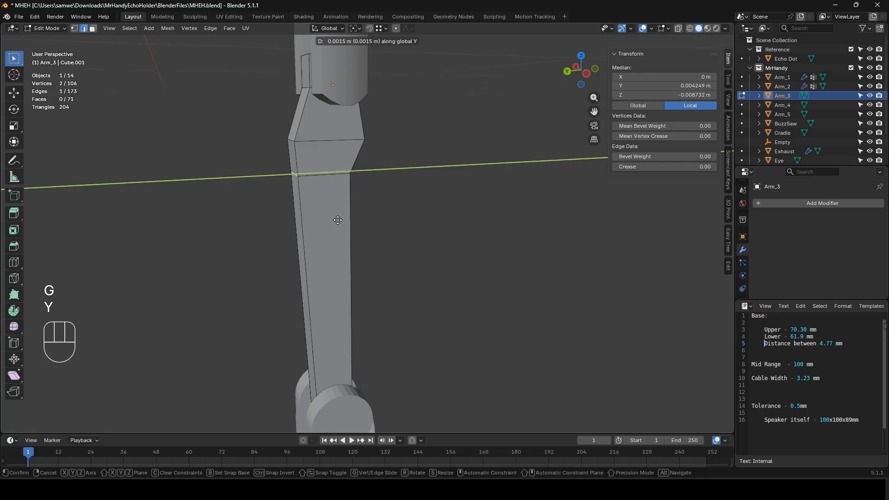
{"action": "left_click", "coordinate": [337, 220]}
- Add one loop cut around Arm_3's lower shaft and slide it down by a factor of 0.468, just above the lower joint
{"action": "middle_click_drag", "start_coordinate": [337, 220], "coordinate": [327, 216], "text": "shift"}
{"action": "key", "text": "ctrl+r"}
{"action": "left_click", "coordinate": [310, 255]}
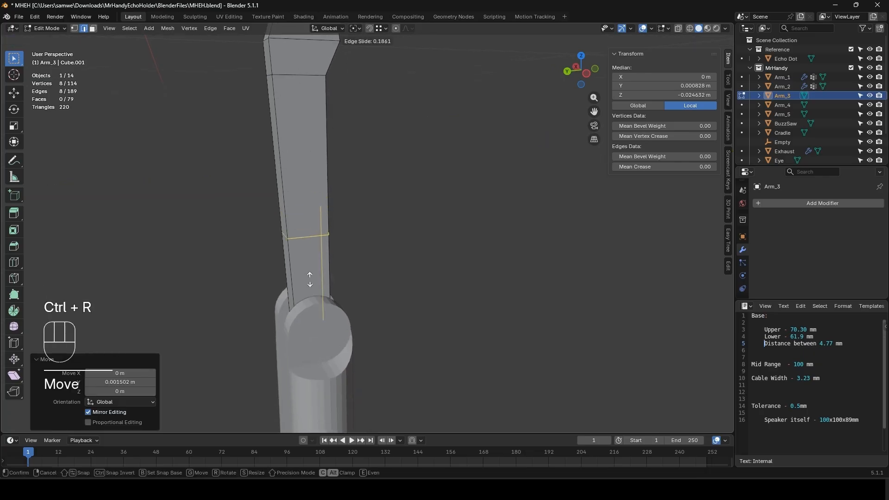
{"action": "left_click", "coordinate": [313, 311]}
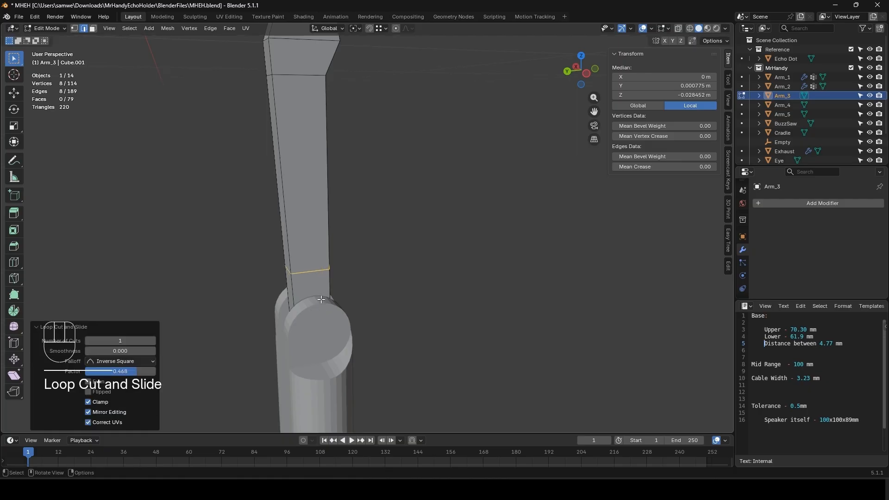
- Move the new loop's edge on Arm_3's ungrooved side outward 0.003326 m along Y
{"action": "middle_click_drag", "start_coordinate": [312, 308], "coordinate": [323, 283]}
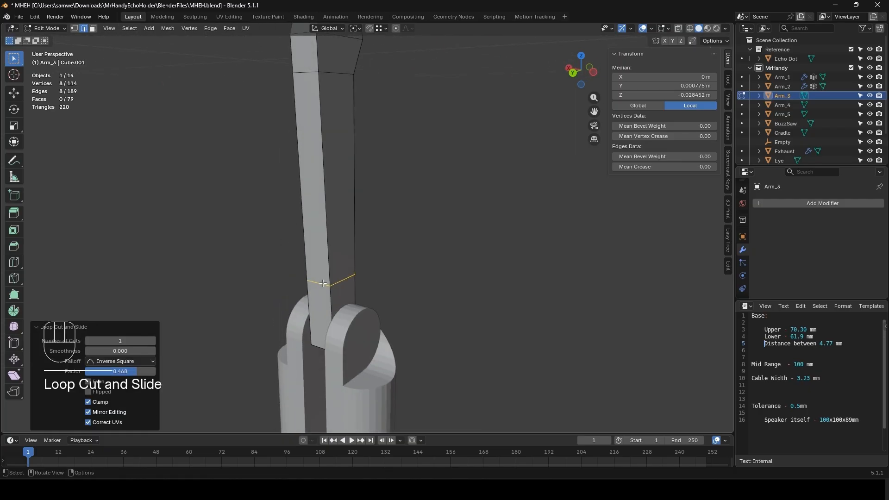
{"action": "left_click", "coordinate": [322, 283]}
{"action": "middle_click_drag", "start_coordinate": [383, 302], "coordinate": [352, 310]}
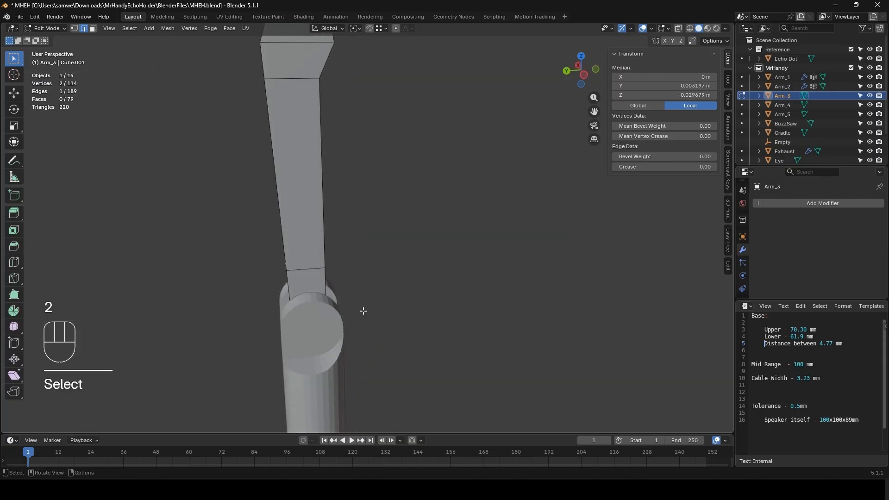
{"action": "key", "text": "g"}
{"action": "key", "text": "y"}
{"action": "left_click", "coordinate": [335, 311]}
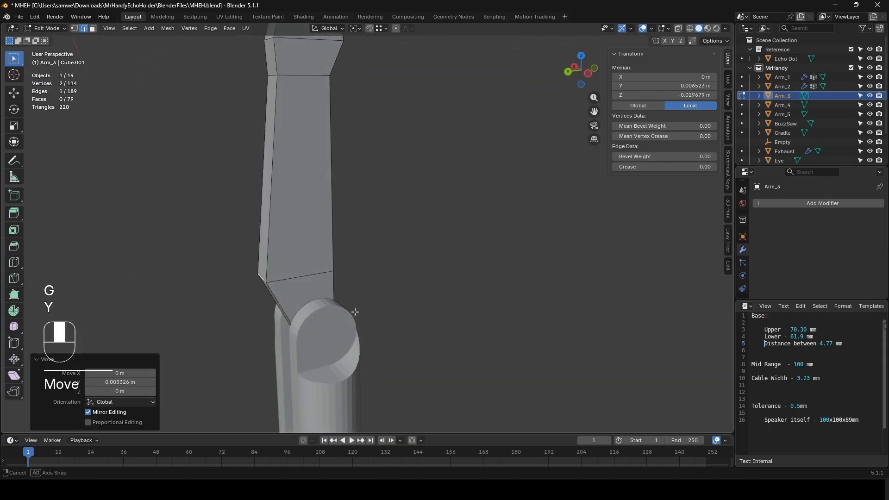
- Move three neighbouring edges of Arm_3's rounded lower tip, on the ungrooved side, outward 0.00087 m along Y
{"action": "middle_click_drag", "start_coordinate": [353, 311], "coordinate": [404, 320]}
{"action": "left_click", "coordinate": [362, 300], "text": "shift"}
{"action": "left_click", "coordinate": [361, 305], "text": "shift"}
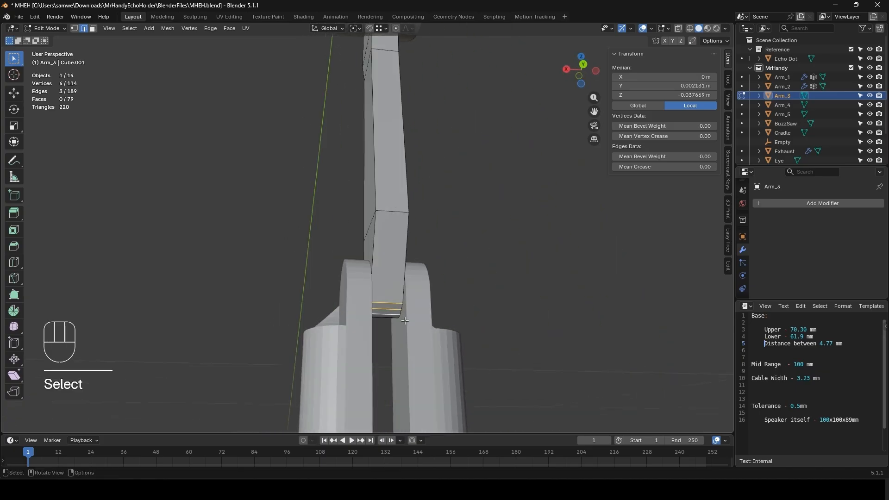
{"action": "key", "text": "g"}
{"action": "key", "text": "y"}
{"action": "left_click", "coordinate": [390, 305]}
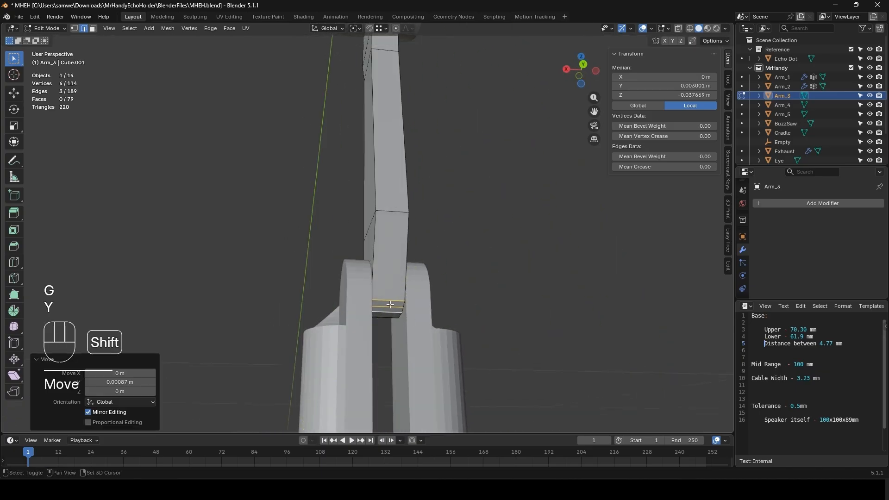
- Shift the upper two of those tip edges, and the topmost one alone, further outward along Y, and return to Object Mode
{"action": "left_click", "coordinate": [389, 310], "text": "shift"}
{"action": "key", "text": "g"}
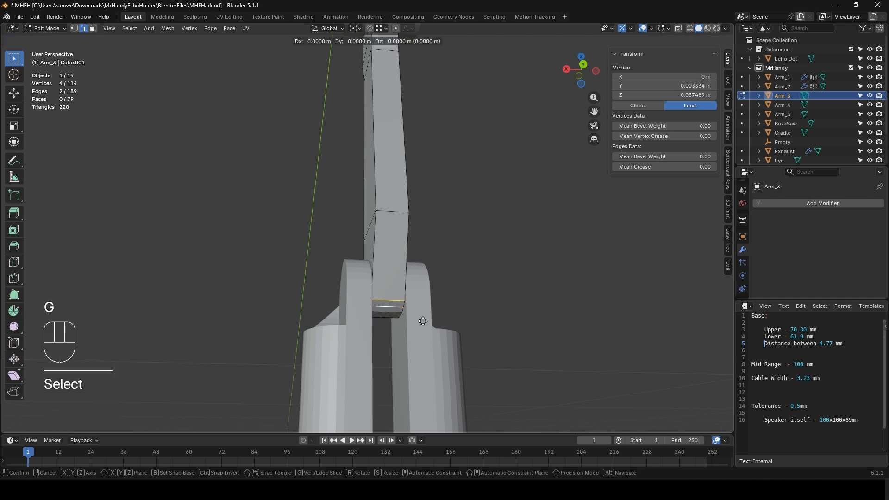
{"action": "key", "text": "y"}
{"action": "left_click", "coordinate": [393, 308]}
{"action": "left_click", "coordinate": [393, 308]}
{"action": "key", "text": "g"}
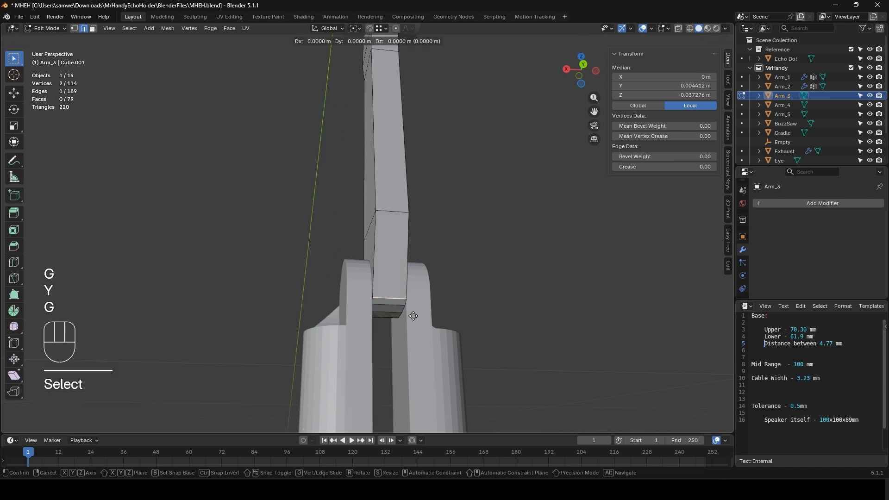
{"action": "key", "text": "y"}
{"action": "left_click", "coordinate": [416, 315]}
{"action": "key", "text": "Tab"}
- In Edit Mode, move the six faces around Arm_3's rounded lower tip toward the grooved side by -0.000872 m along Y, and return to Object Mode
{"action": "middle_click_drag", "start_coordinate": [416, 315], "coordinate": [359, 304]}
{"action": "scroll", "coordinate": [359, 303], "scroll_direction": "up", "scroll_amount": 4}
{"action": "middle_click_drag", "start_coordinate": [364, 304], "coordinate": [402, 296], "text": "shift"}
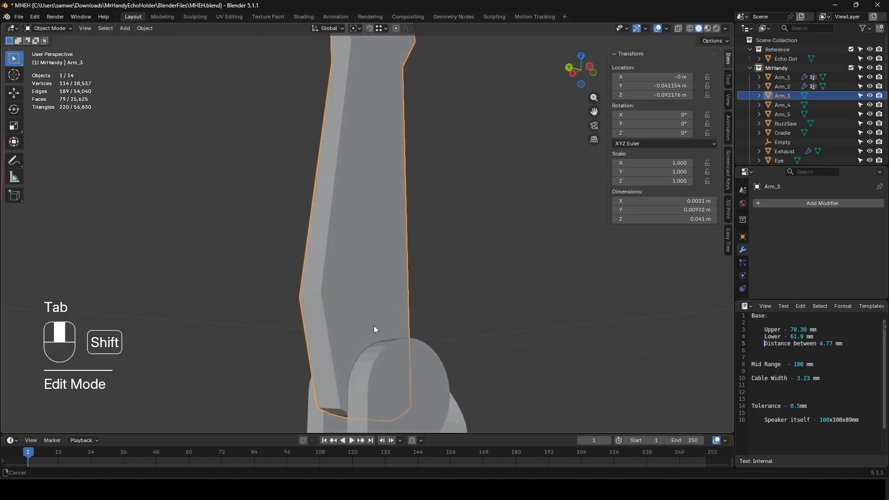
{"action": "middle_click_drag", "start_coordinate": [374, 326], "coordinate": [281, 330], "text": "shift"}
{"action": "key", "text": "Tab"}
{"action": "key", "text": "3"}
{"action": "left_click", "coordinate": [399, 253]}
{"action": "middle_click_drag", "start_coordinate": [377, 298], "coordinate": [369, 326]}
{"action": "left_click", "coordinate": [340, 277], "text": "ctrl"}
{"action": "key", "text": "g"}
{"action": "key", "text": "y"}
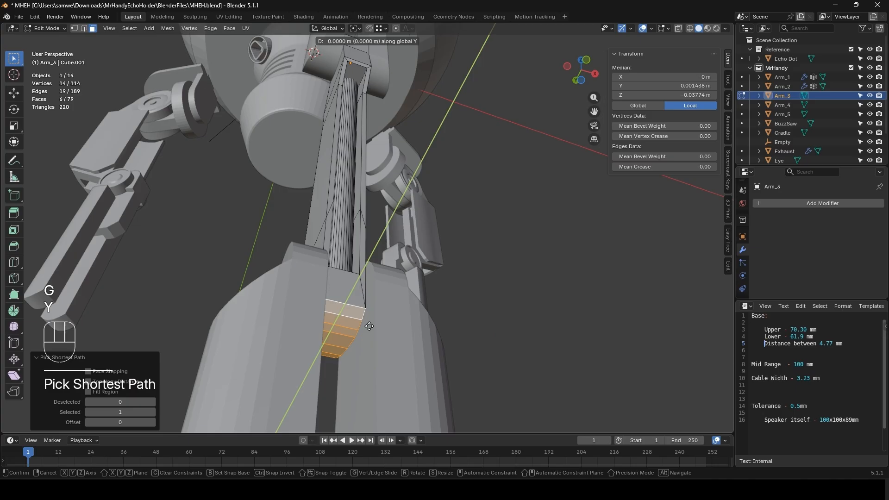
{"action": "left_click", "coordinate": [374, 322]}
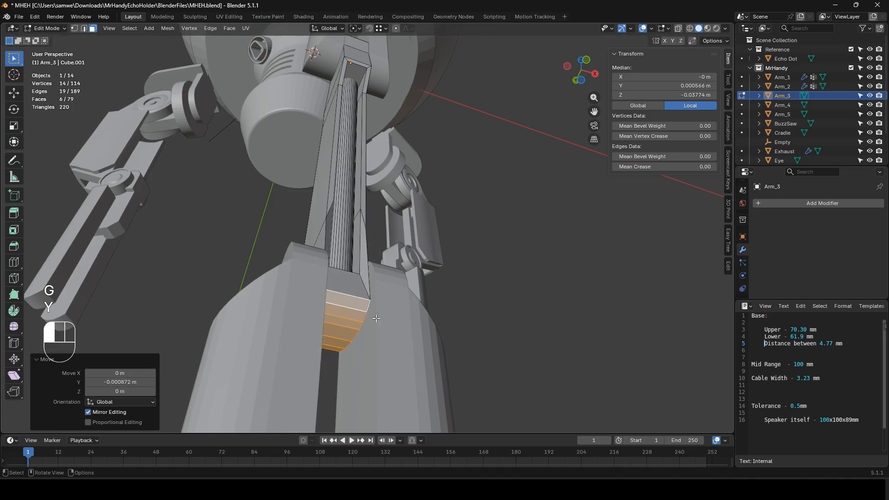
{"action": "middle_click_drag", "start_coordinate": [374, 322], "coordinate": [475, 332]}
{"action": "key", "text": "Tab"}
- In Edit Mode, move the edge below the upper bend on Arm_3's ungrooved side outward about 0.0005 m along Y, and return to Object Mode
{"action": "scroll", "coordinate": [377, 251], "scroll_direction": "down", "scroll_amount": 5}
{"action": "middle_click_drag", "start_coordinate": [377, 251], "coordinate": [343, 278], "text": "shift"}
{"action": "key", "text": "Tab"}
{"action": "scroll", "coordinate": [331, 229], "scroll_direction": "up", "scroll_amount": 4}
{"action": "middle_click_drag", "start_coordinate": [343, 278], "coordinate": [381, 282]}
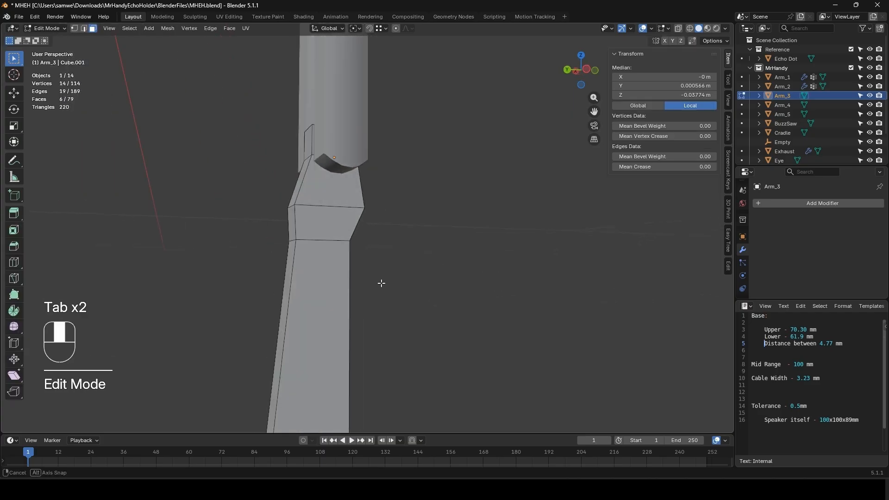
{"action": "key", "text": "2"}
{"action": "left_click", "coordinate": [293, 242]}
{"action": "key", "text": "g"}
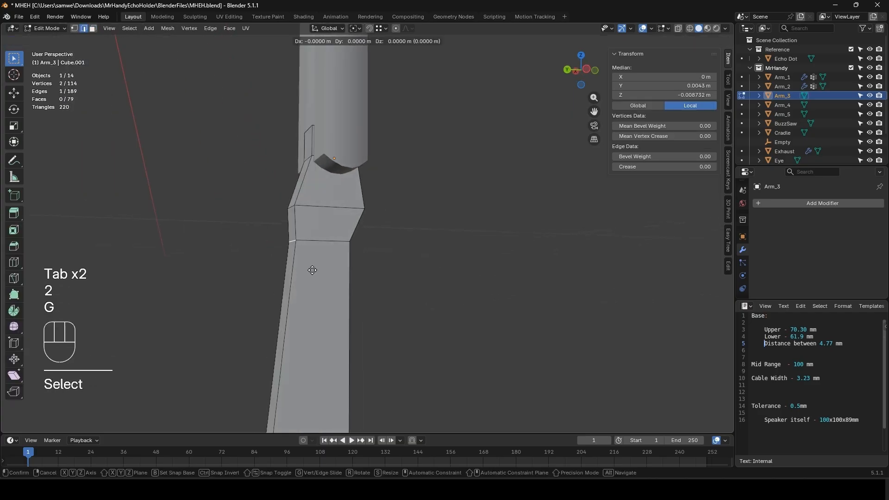
{"action": "key", "text": "y"}
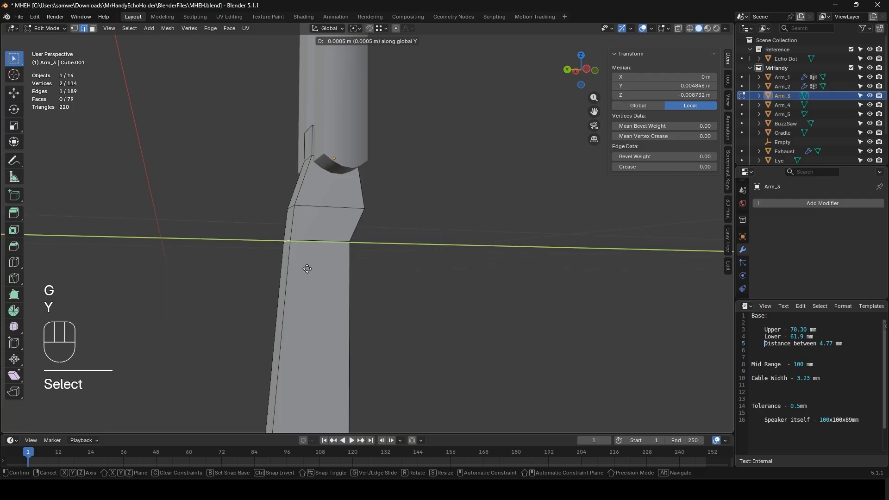
{"action": "left_click", "coordinate": [308, 269]}
{"action": "scroll", "coordinate": [308, 271], "scroll_direction": "down", "scroll_amount": 5}
{"action": "mouse_move", "coordinate": [320, 279]}
{"action": "middle_mouse_down"}
{"action": "mouse_move", "coordinate": [296, 308]}
{"action": "mouse_move", "coordinate": [331, 287]}
{"action": "middle_mouse_up"}
{"action": "key", "text": "Tab"}
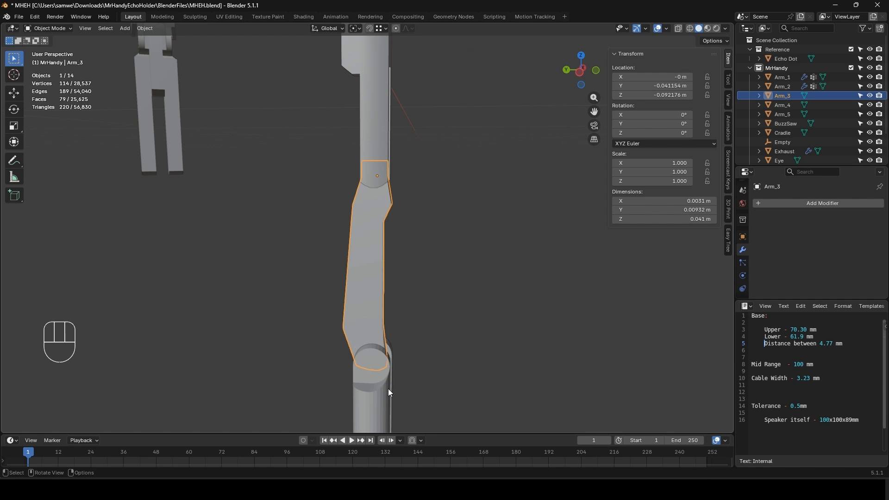
- In Edit Mode, inset the three connected faces along Arm_3's ungrooved side by 0.000604 m
{"action": "middle_click_drag", "start_coordinate": [358, 373], "coordinate": [410, 375]}
{"action": "scroll", "coordinate": [332, 289], "scroll_direction": "up", "scroll_amount": 5}
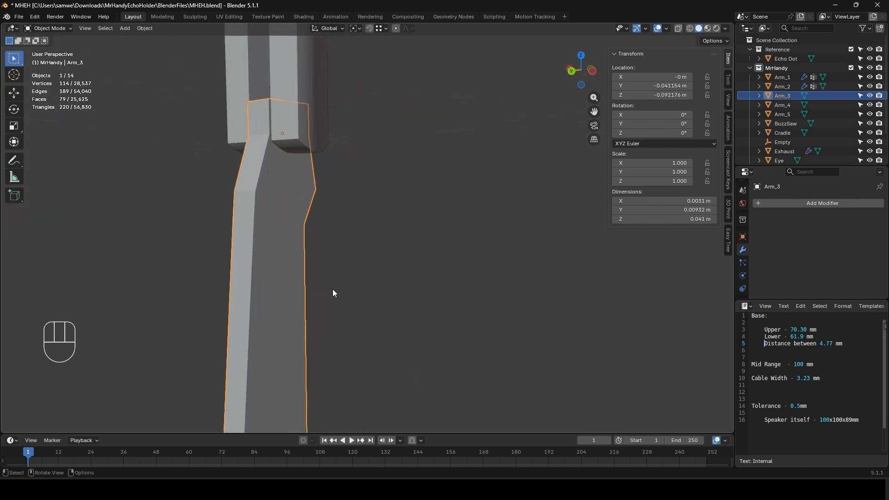
{"action": "key", "text": "Tab"}
{"action": "middle_click_drag", "start_coordinate": [269, 284], "coordinate": [269, 258], "text": "shift"}
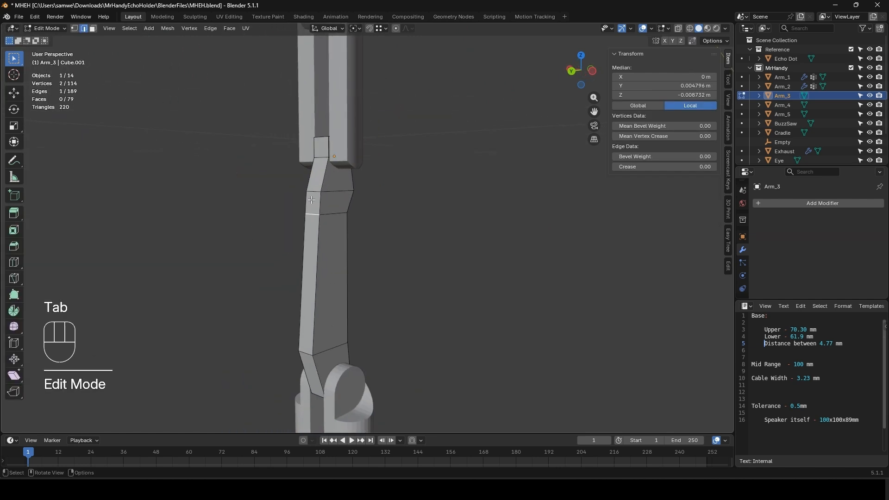
{"action": "key", "text": "3"}
{"action": "left_click", "coordinate": [309, 278], "text": "shift"}
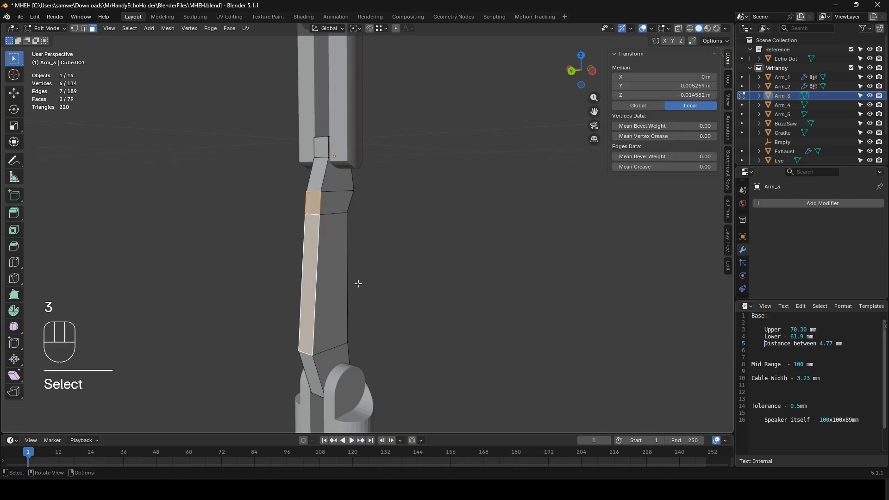
{"action": "middle_click_drag", "start_coordinate": [322, 258], "coordinate": [370, 263], "text": "shift"}
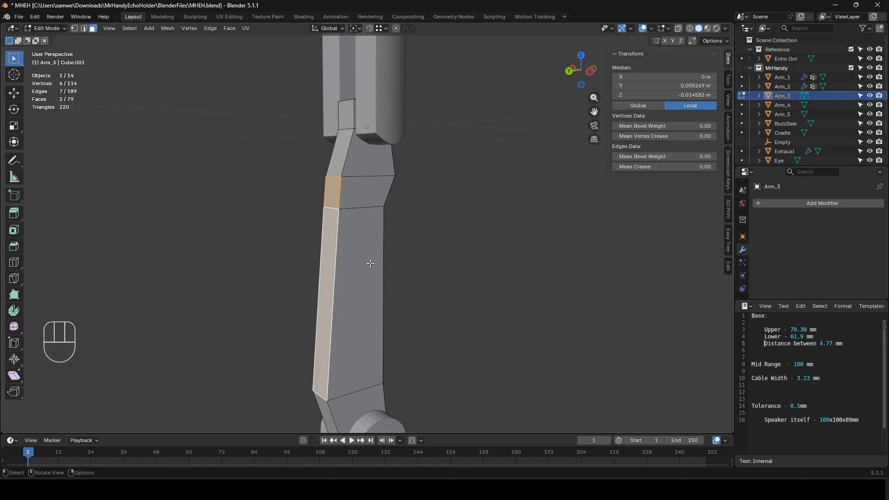
{"action": "left_click", "coordinate": [342, 154], "text": "shift"}
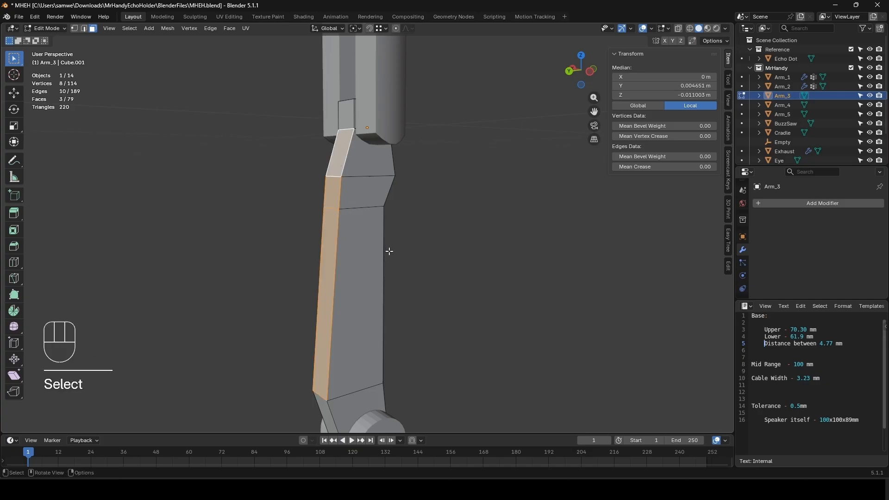
{"action": "key", "text": "i"}
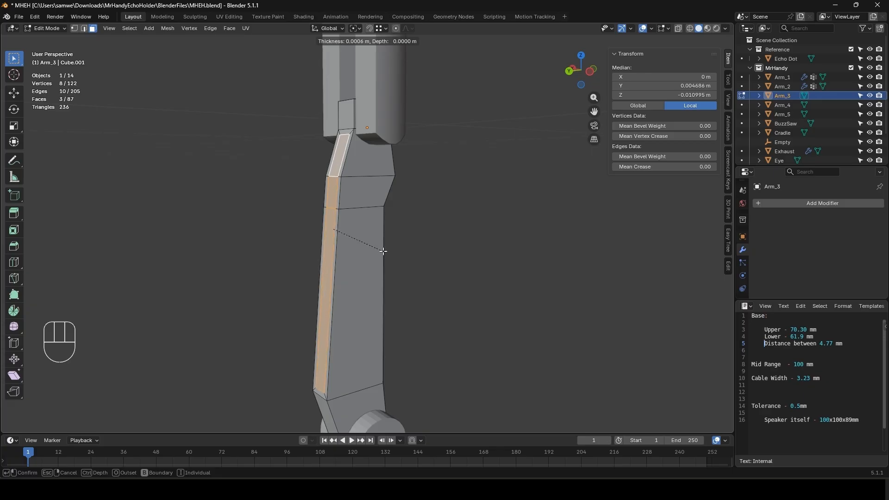
{"action": "left_click", "coordinate": [382, 251]}
- Extrude the inset faces 0.00122 m along their normals and compare the arm with MrHandyCollage.png
{"action": "key", "text": "alt+e"}
{"action": "left_click", "coordinate": [383, 252]}
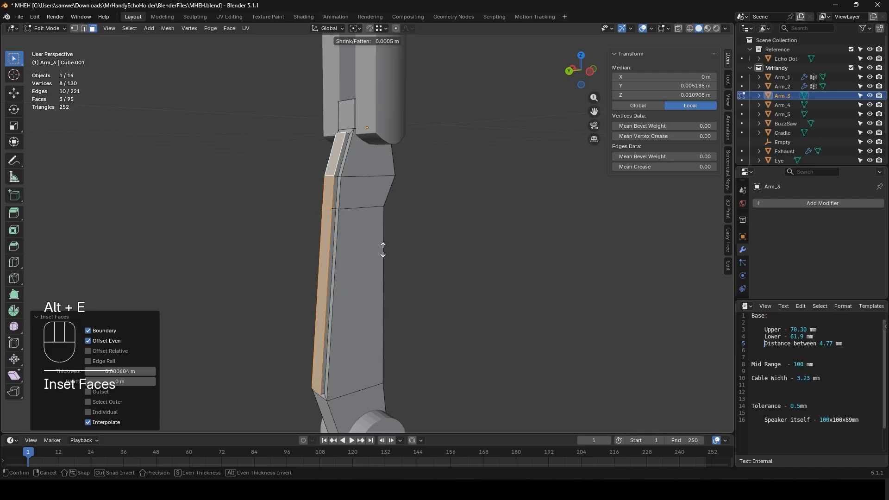
{"action": "left_click", "coordinate": [383, 247]}
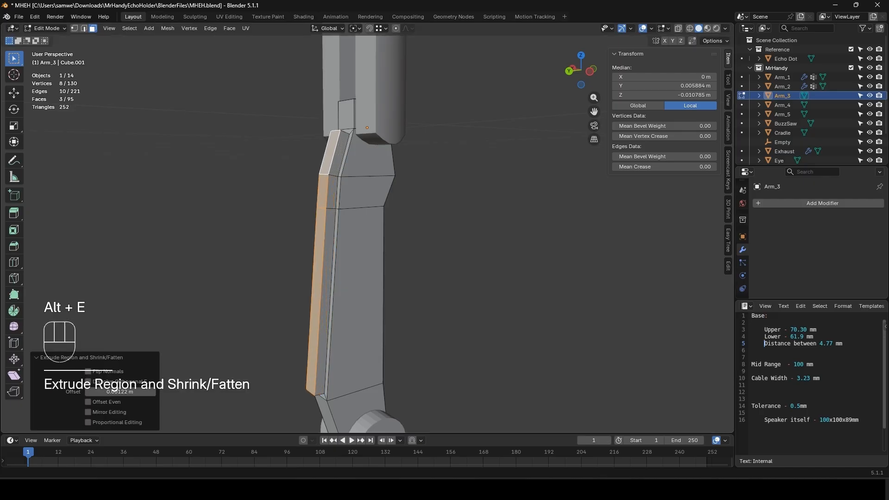
{"action": "left_click_drag", "start_coordinate": [0, 105], "coordinate": [247, 94]}
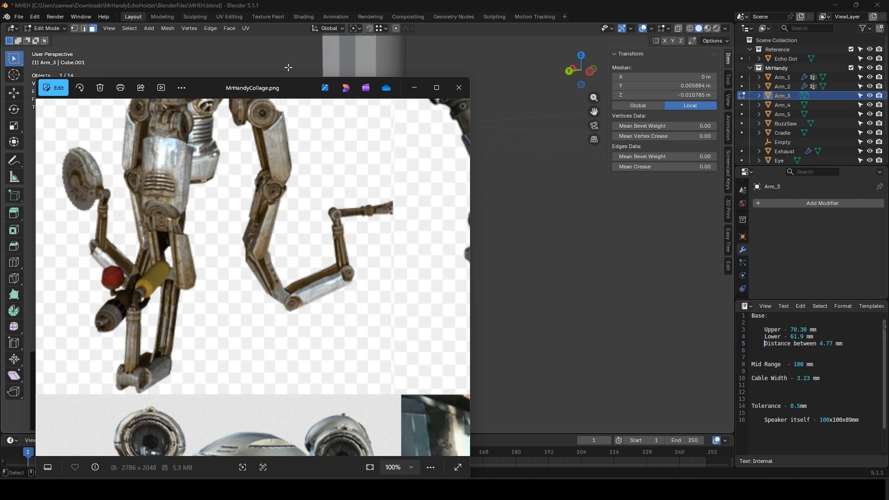
{"action": "left_click_drag", "start_coordinate": [288, 88], "coordinate": [0, 79]}
- Raise the outer edge at the extruded strip's lower end 0.001211 m along Z and move it inward about 0.0009 m along Y
{"action": "middle_click_drag", "start_coordinate": [329, 307], "coordinate": [324, 199], "text": "shift"}
{"action": "scroll", "coordinate": [322, 222], "scroll_direction": "up", "scroll_amount": 3}
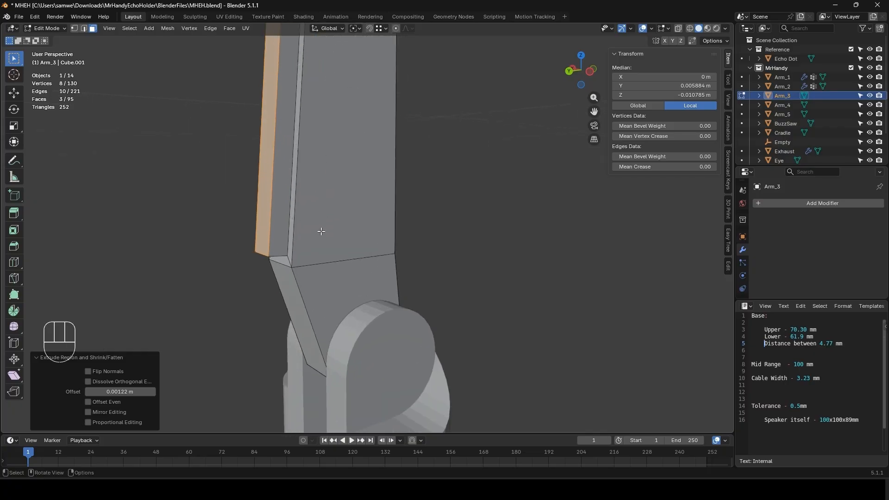
{"action": "middle_click_drag", "start_coordinate": [305, 255], "coordinate": [323, 231]}
{"action": "middle_click_drag", "start_coordinate": [262, 321], "coordinate": [314, 273], "text": "shift"}
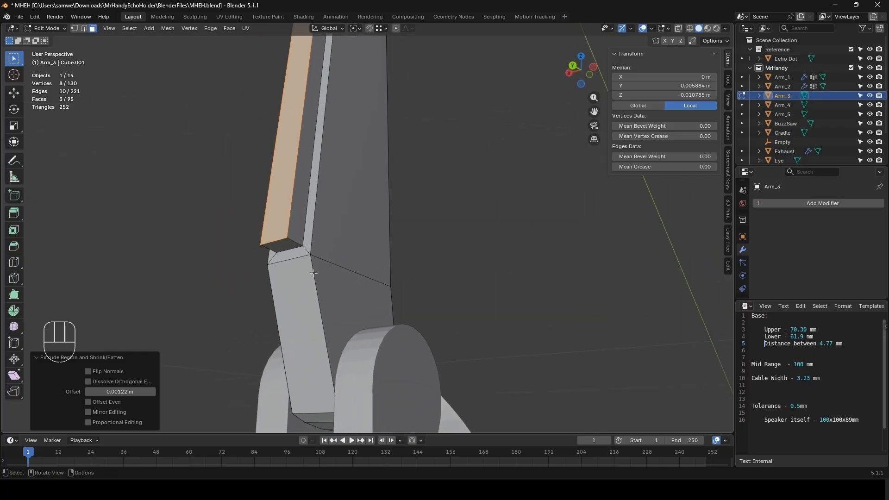
{"action": "key", "text": "2"}
{"action": "left_click", "coordinate": [292, 250]}
{"action": "middle_click_drag", "start_coordinate": [292, 251], "coordinate": [300, 246]}
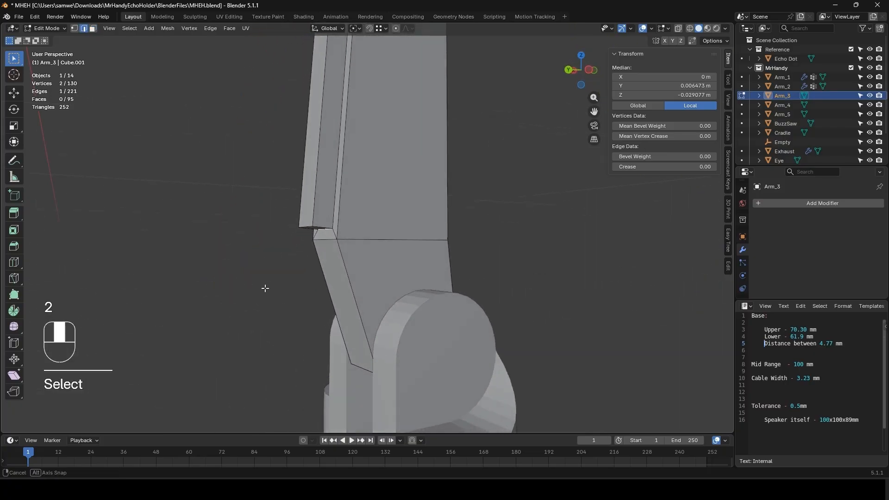
{"action": "key", "text": "g"}
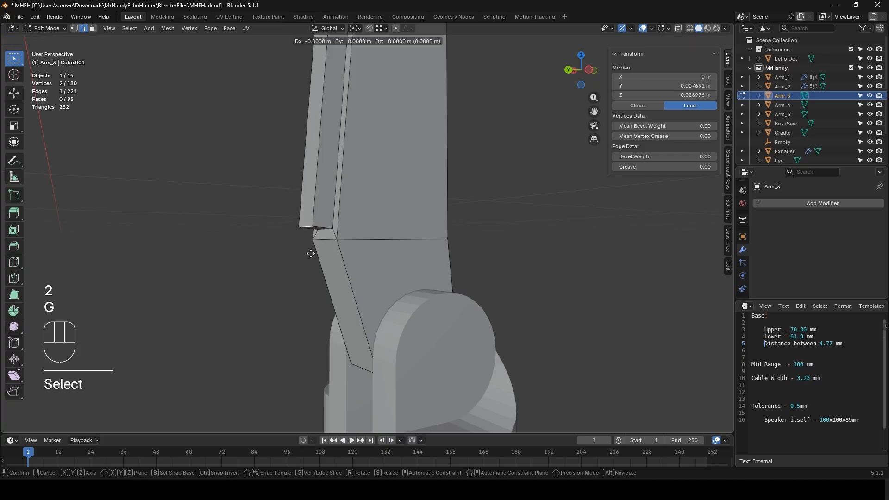
{"action": "key", "text": "z"}
{"action": "left_click", "coordinate": [313, 231]}
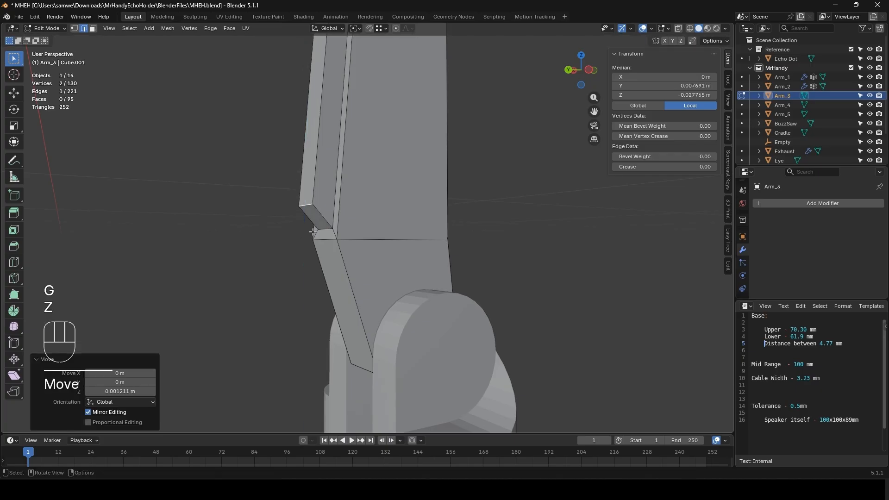
{"action": "key", "text": "g"}
{"action": "key", "text": "y"}
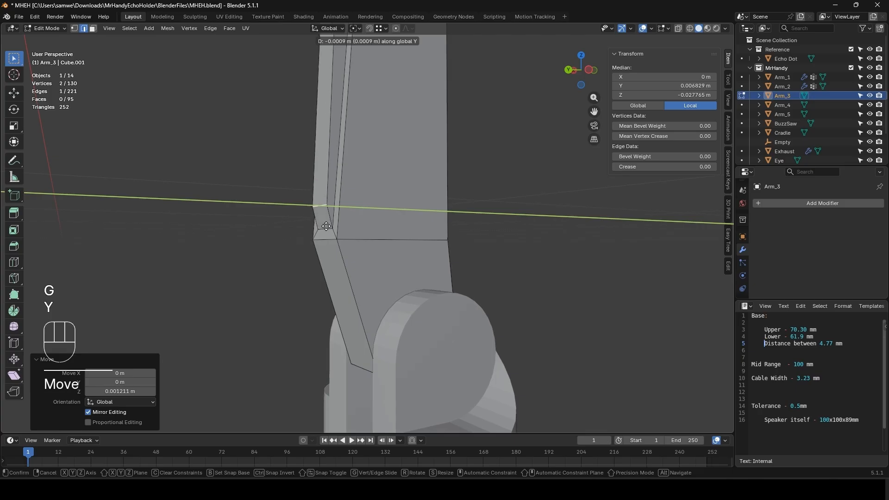
{"action": "left_click", "coordinate": [324, 230]}
- Lower the inner edge at the base of the extruded strip's lower end by 0.0005 m along Z
{"action": "left_click", "coordinate": [326, 231]}
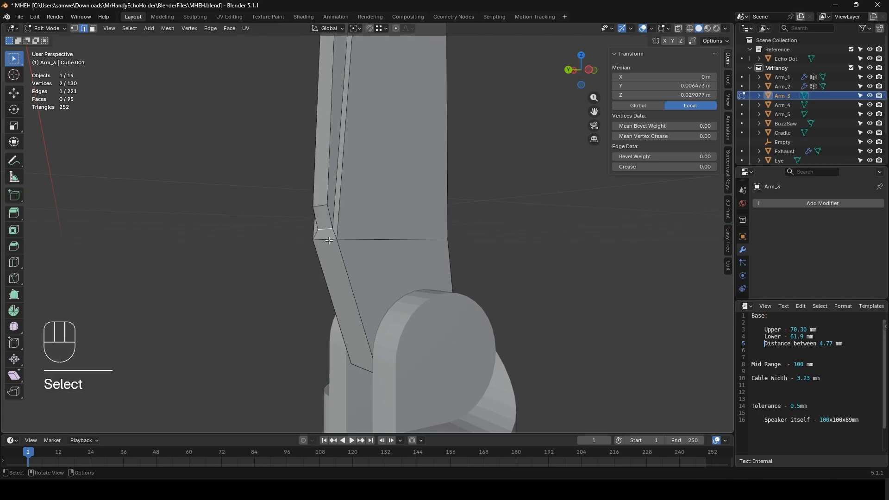
{"action": "key", "text": "g"}
{"action": "key", "text": "z"}
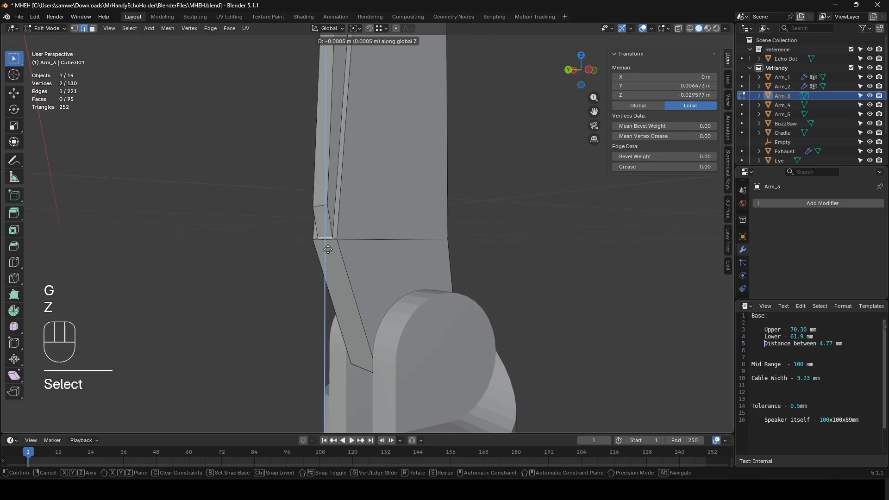
{"action": "left_click", "coordinate": [328, 250]}
- Move the outer edge at the extruded strip's lower end 0.000342 m outward along Y
{"action": "middle_click_drag", "start_coordinate": [328, 250], "coordinate": [333, 218]}
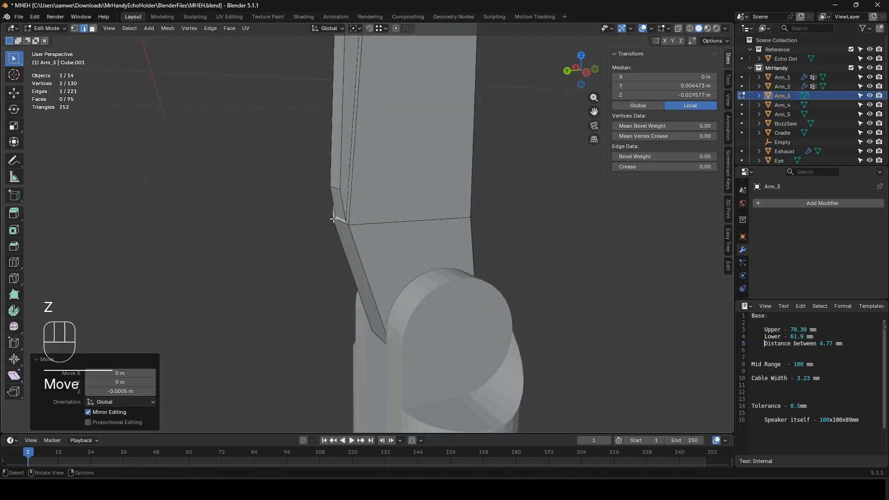
{"action": "left_click", "coordinate": [335, 190]}
{"action": "key", "text": "g"}
{"action": "key", "text": "y"}
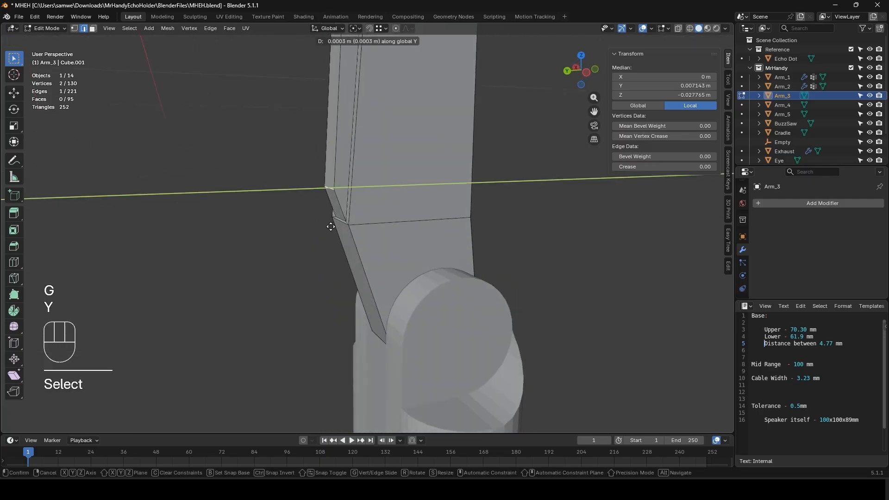
{"action": "left_click", "coordinate": [331, 227]}
{"action": "scroll", "coordinate": [335, 222], "scroll_direction": "down", "scroll_amount": 4}
- Lower the outer edge at the extruded strip's upper end by 0.002197 m along Z
{"action": "middle_click_drag", "start_coordinate": [379, 151], "coordinate": [357, 265], "text": "shift"}
{"action": "middle_click_drag", "start_coordinate": [315, 240], "coordinate": [361, 222]}
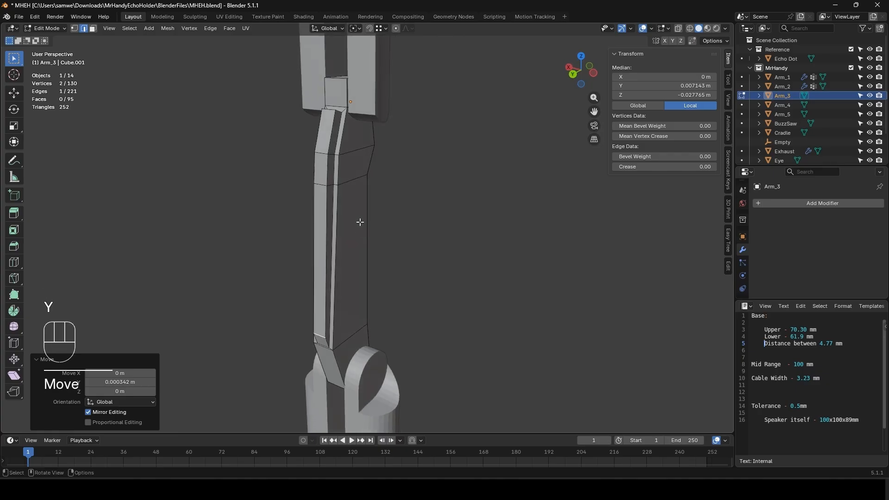
{"action": "middle_click_drag", "start_coordinate": [339, 166], "coordinate": [315, 262], "text": "shift"}
{"action": "scroll", "coordinate": [337, 257], "scroll_direction": "up", "scroll_amount": 2}
{"action": "left_click", "coordinate": [305, 191]}
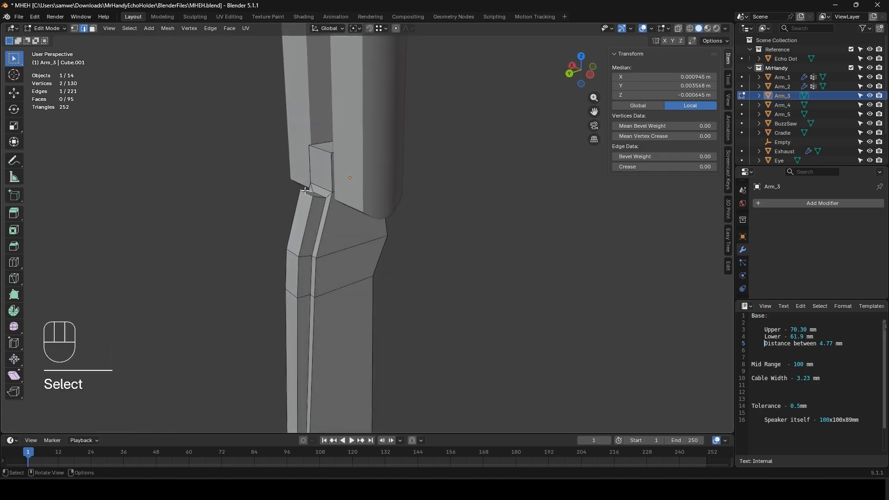
{"action": "left_click", "coordinate": [308, 198]}
{"action": "key", "text": "g"}
{"action": "key", "text": "z"}
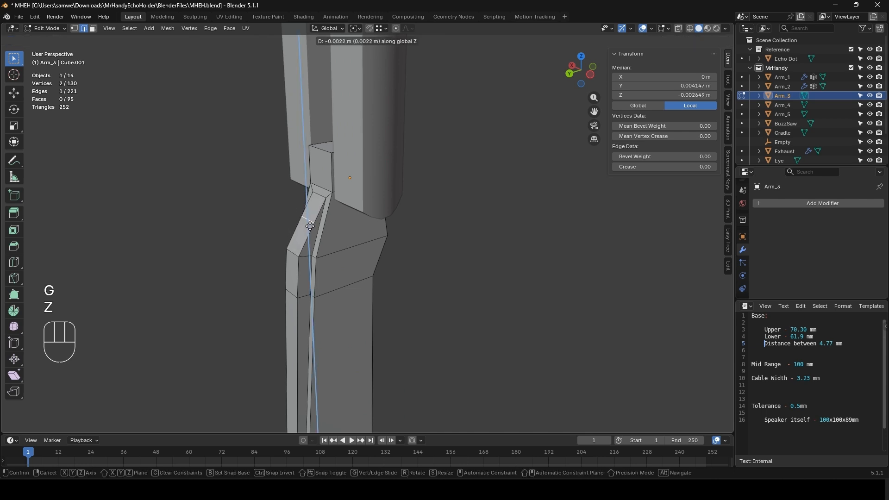
{"action": "left_click", "coordinate": [310, 228]}
- Add one centred loop cut around the short section just below Arm_3's upper bend
{"action": "middle_click_drag", "start_coordinate": [321, 309], "coordinate": [312, 210], "text": "shift"}
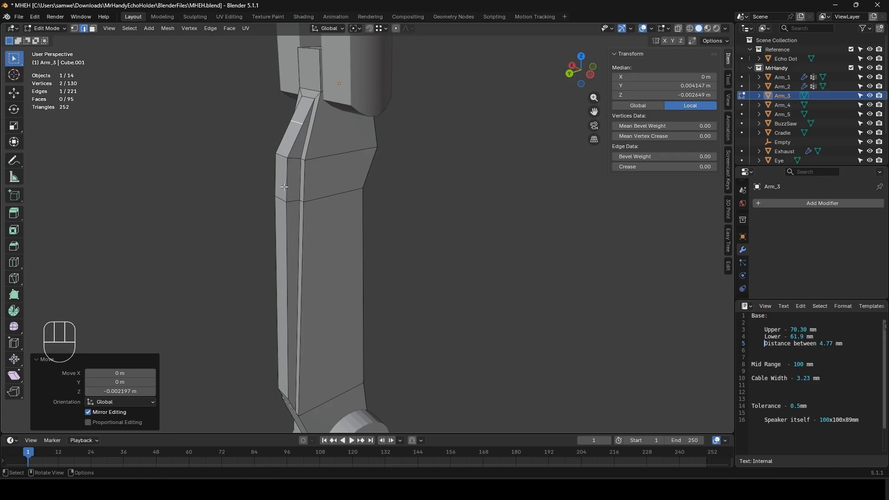
{"action": "key", "text": "ctrl+r"}
{"action": "left_click", "coordinate": [303, 183]}
{"action": "right_click", "coordinate": [302, 183]}
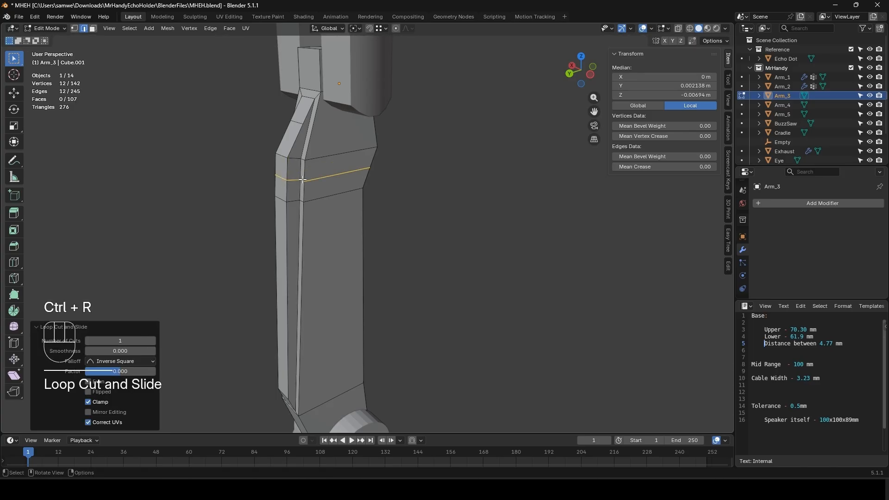
- Move the new loop's two short edges flanking the raised strip about 0.0005 m inward along Y
{"action": "left_click", "coordinate": [302, 180]}
{"action": "middle_click_drag", "start_coordinate": [293, 214], "coordinate": [258, 238]}
{"action": "left_click", "coordinate": [302, 218], "text": "shift"}
{"action": "scroll", "coordinate": [351, 237], "scroll_direction": "up", "scroll_amount": 3}
{"action": "key", "text": "g"}
{"action": "key", "text": "y"}
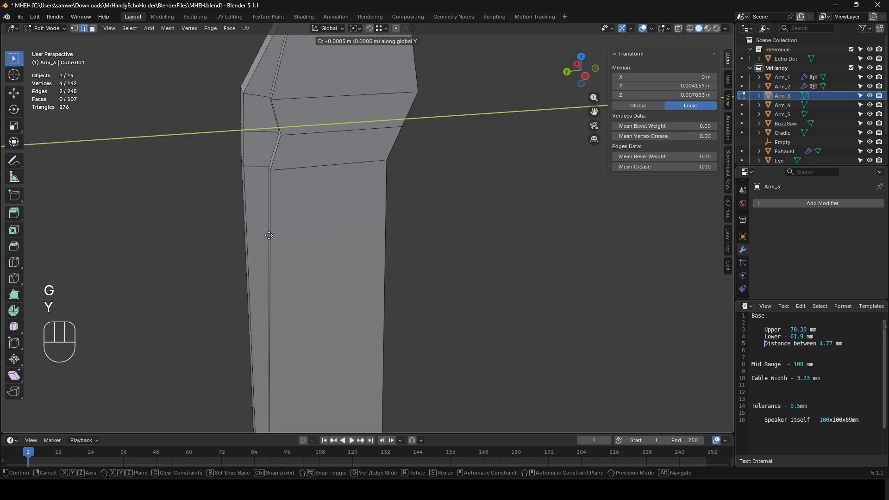
{"action": "left_click", "coordinate": [269, 235]}
- Move the two short edges flanking the strip on the loop below the new cut 0.000439 m inward along Y
{"action": "middle_click_drag", "start_coordinate": [268, 236], "coordinate": [301, 209]}
{"action": "left_click", "coordinate": [258, 206], "text": "shift"}
{"action": "left_click", "coordinate": [259, 207]}
{"action": "left_click", "coordinate": [247, 216], "text": "shift"}
{"action": "scroll", "coordinate": [364, 252], "scroll_direction": "down", "scroll_amount": 5}
{"action": "middle_click_drag", "start_coordinate": [363, 251], "coordinate": [252, 230]}
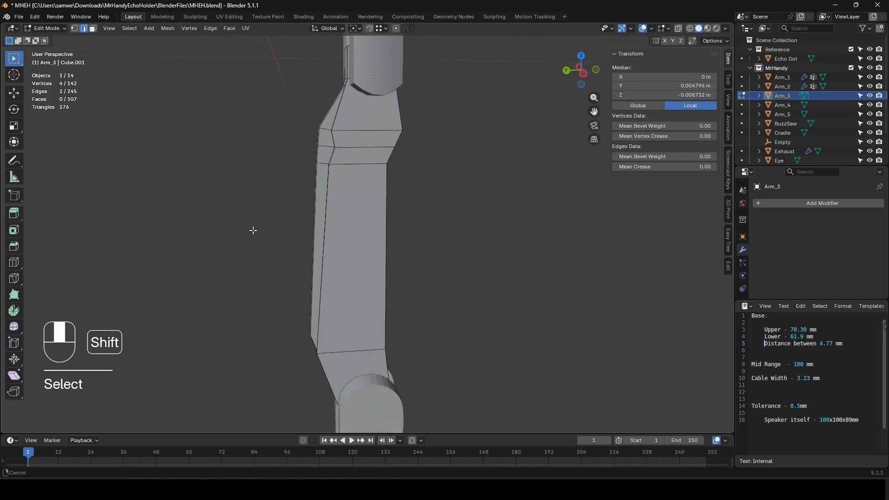
{"action": "key", "text": "g"}
{"action": "key", "text": "y"}
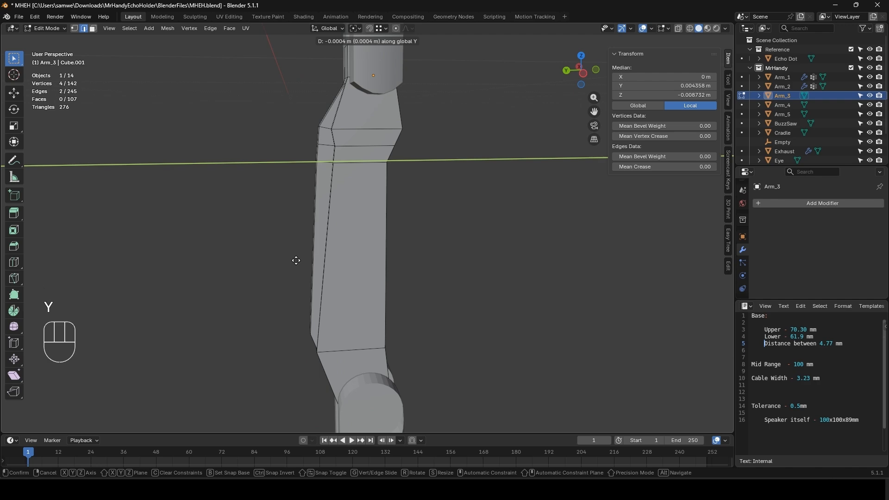
{"action": "left_click", "coordinate": [296, 261]}
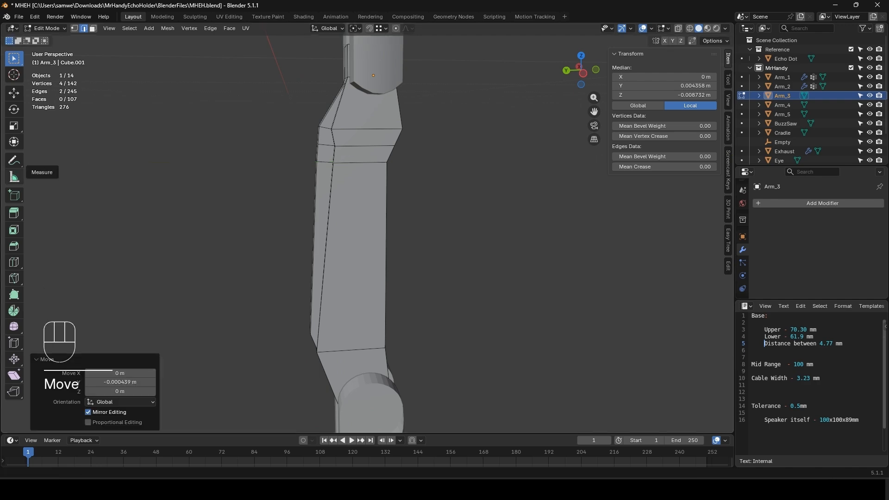
- Compare the arm with MrHandyCollage.png and lower the inner edge at the base of the strip's lower end 0.000078 m along Z
{"action": "left_click_drag", "start_coordinate": [0, 65], "coordinate": [668, 39]}
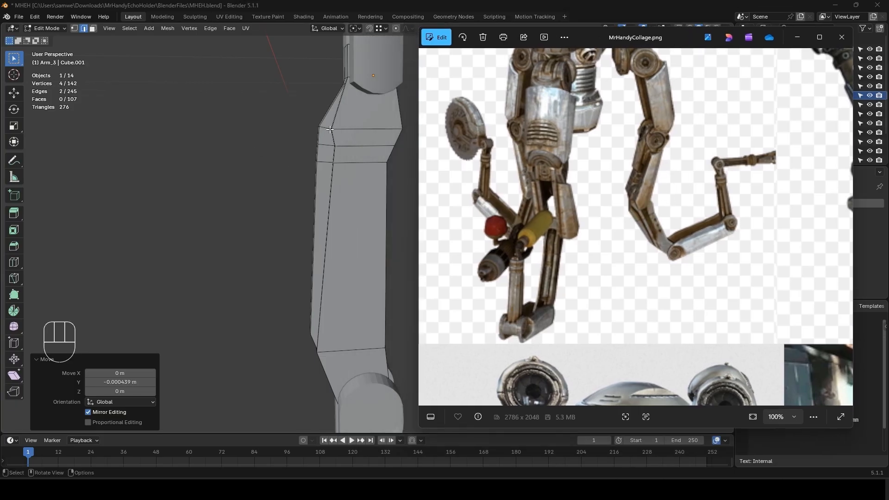
{"action": "scroll", "coordinate": [650, 218], "scroll_direction": "up", "scroll_amount": 5}
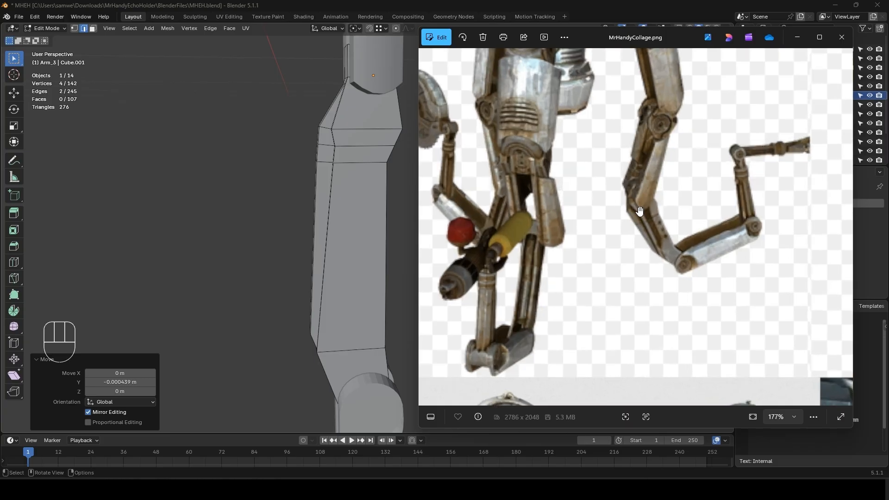
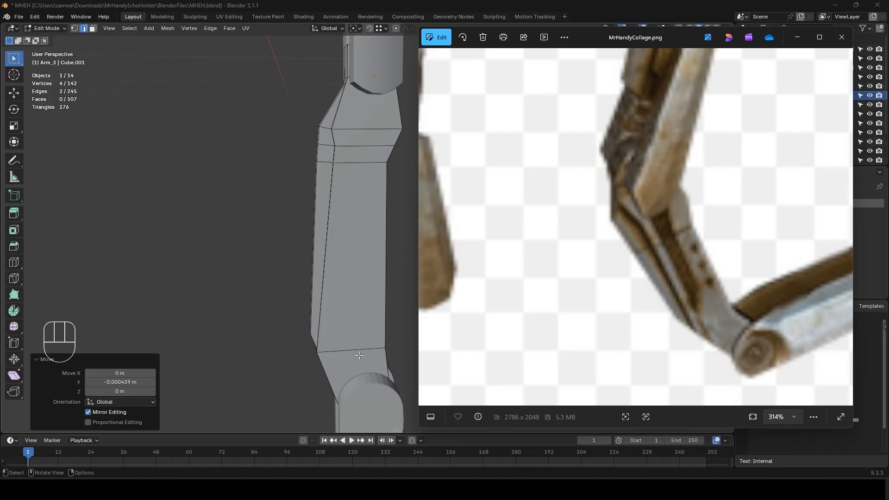
{"action": "middle_click_drag", "start_coordinate": [310, 345], "coordinate": [379, 262]}
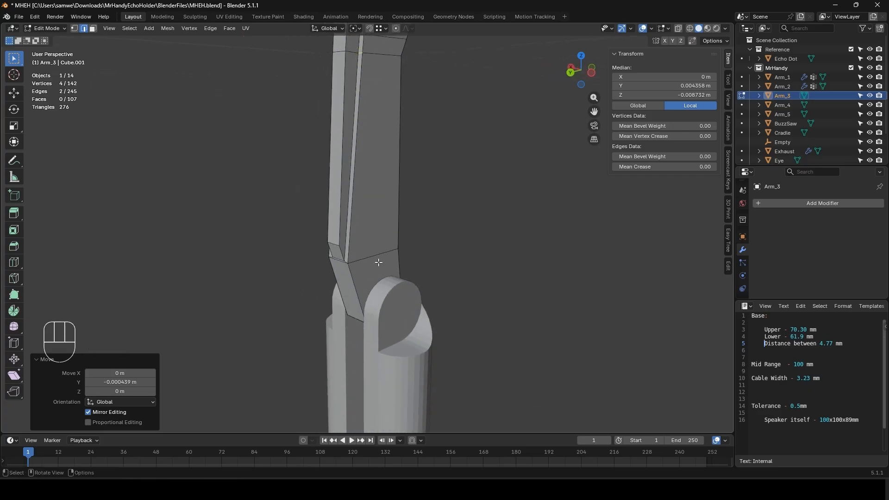
{"action": "scroll", "coordinate": [378, 263], "scroll_direction": "up", "scroll_amount": 4}
{"action": "middle_click_drag", "start_coordinate": [317, 280], "coordinate": [324, 268], "text": "shift"}
{"action": "scroll", "coordinate": [325, 269], "scroll_direction": "up", "scroll_amount": 3}
{"action": "left_click", "coordinate": [355, 296]}
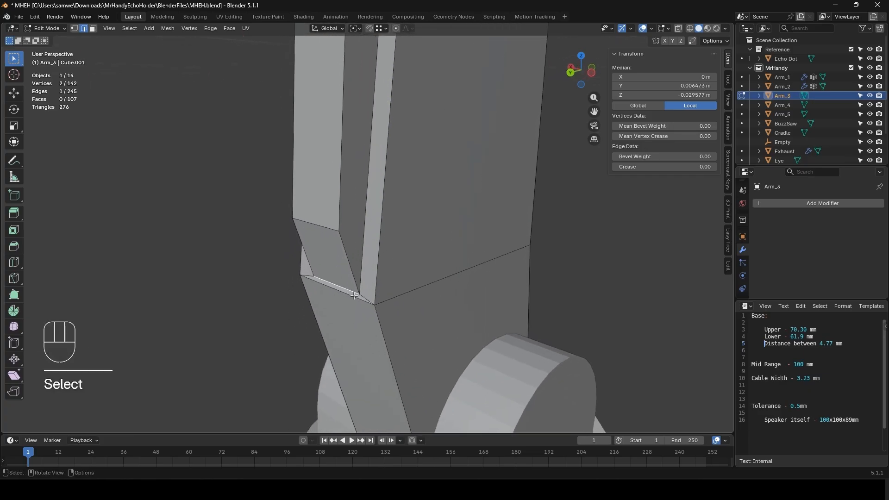
{"action": "key", "text": "g"}
{"action": "key", "text": "z"}
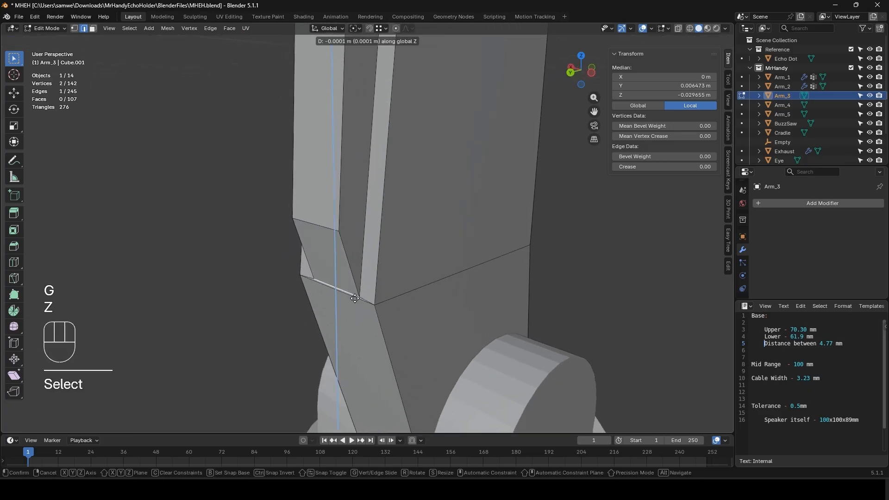
{"action": "left_click", "coordinate": [355, 298]}
- Examine Arm_3's upper bend against the arms in the FO76_Prison_Marshal.webp reference image
{"action": "scroll", "coordinate": [386, 297], "scroll_direction": "down", "scroll_amount": 4}
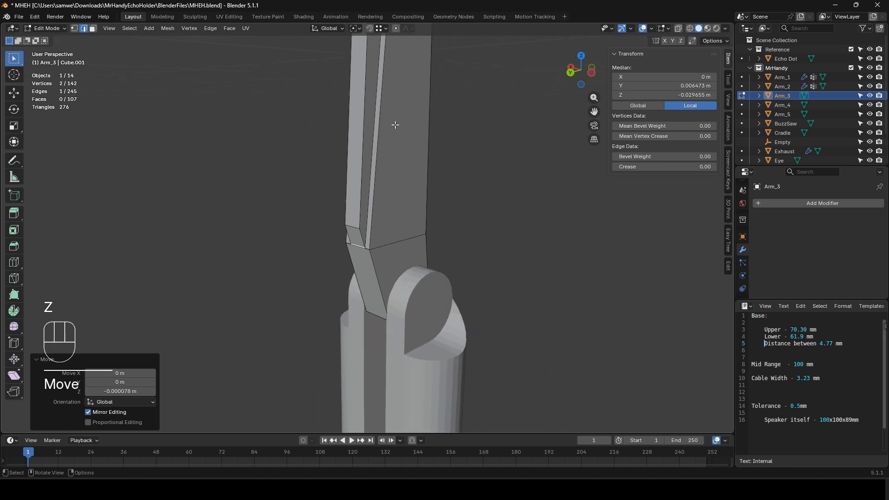
{"action": "scroll", "coordinate": [395, 125], "scroll_direction": "down", "scroll_amount": 2}
{"action": "middle_click_drag", "start_coordinate": [395, 125], "coordinate": [374, 194], "text": "shift"}
{"action": "scroll", "coordinate": [373, 194], "scroll_direction": "up", "scroll_amount": 4}
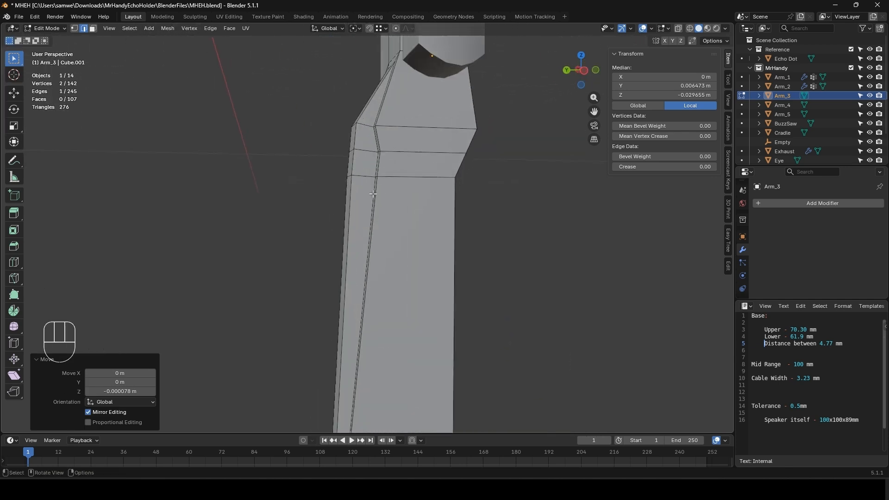
{"action": "middle_click_drag", "start_coordinate": [377, 149], "coordinate": [376, 190], "text": "shift"}
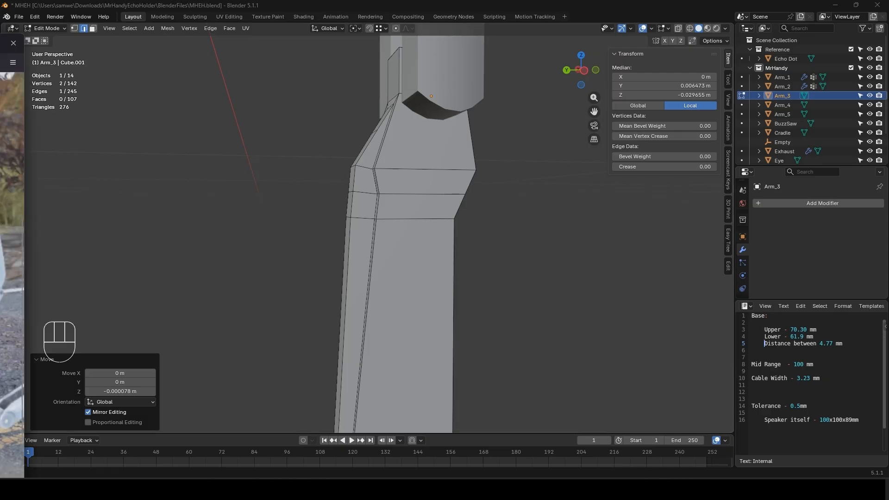
{"action": "left_click_drag", "start_coordinate": [0, 46], "coordinate": [346, 47]}
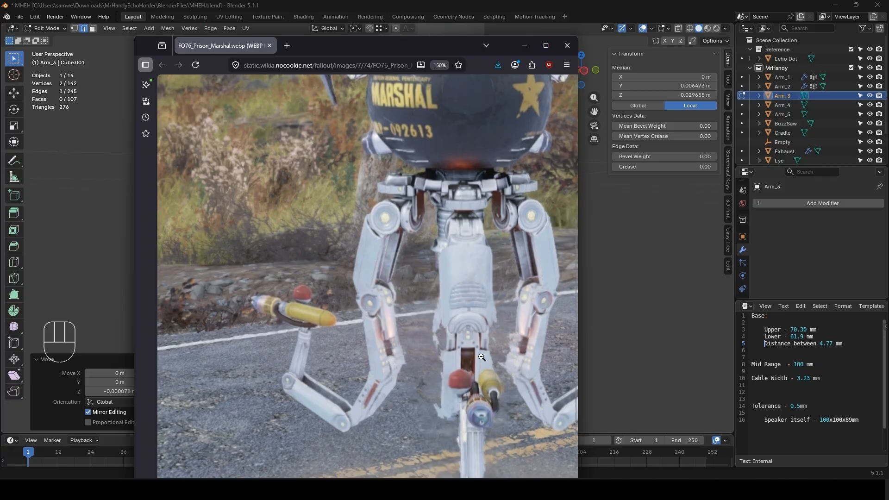
{"action": "left_click_drag", "start_coordinate": [456, 49], "coordinate": [531, 0]}
- Lower the face closing the upper end of Arm_3's groove by about 0.001 m along Z
{"action": "middle_click_drag", "start_coordinate": [381, 198], "coordinate": [450, 225]}
{"action": "left_click", "coordinate": [383, 168], "text": "alt"}
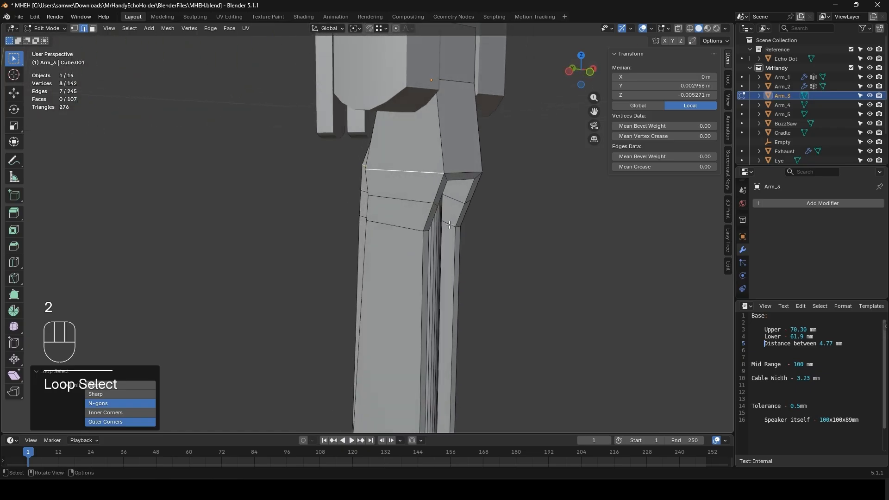
{"action": "left_click", "coordinate": [456, 174], "text": "shift"}
{"action": "middle_click_drag", "start_coordinate": [456, 174], "coordinate": [415, 151]}
{"action": "key", "text": "3"}
{"action": "left_click", "coordinate": [412, 141]}
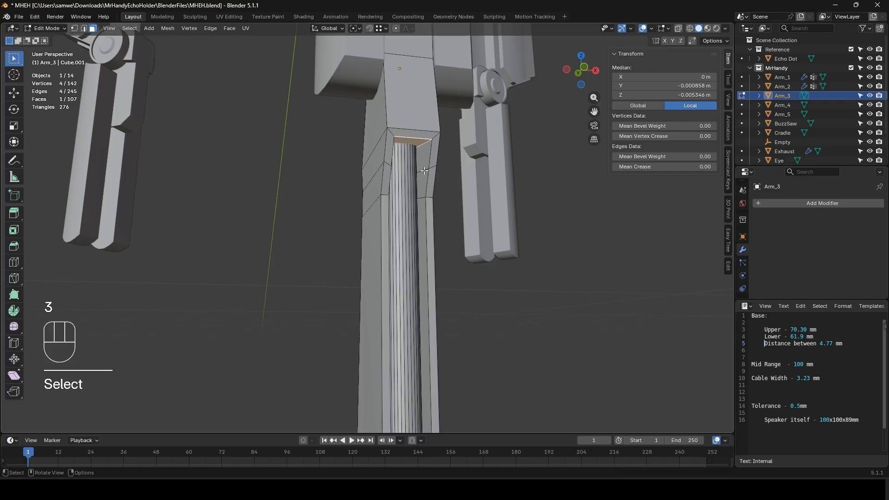
{"action": "key", "text": "g"}
{"action": "key", "text": "z"}
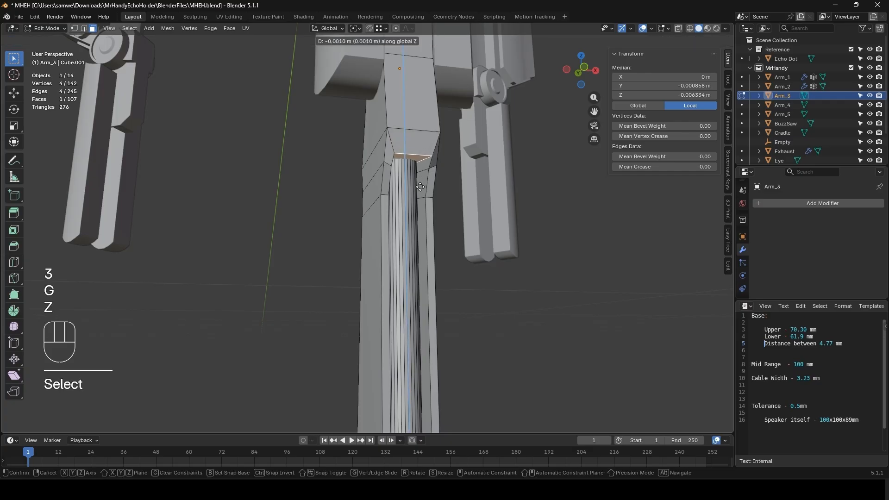
{"action": "left_click", "coordinate": [423, 184]}
- Move the outer edge of the groove's upper end face about 0.0003 m inward along Y
{"action": "mouse_move", "coordinate": [423, 184]}
{"action": "middle_mouse_down"}
{"action": "mouse_move", "coordinate": [505, 226]}
{"action": "mouse_move", "coordinate": [426, 228]}
{"action": "mouse_move", "coordinate": [435, 222]}
{"action": "mouse_move", "coordinate": [416, 187]}
{"action": "middle_mouse_up"}
{"action": "key", "text": "2"}
{"action": "left_click", "coordinate": [422, 199]}
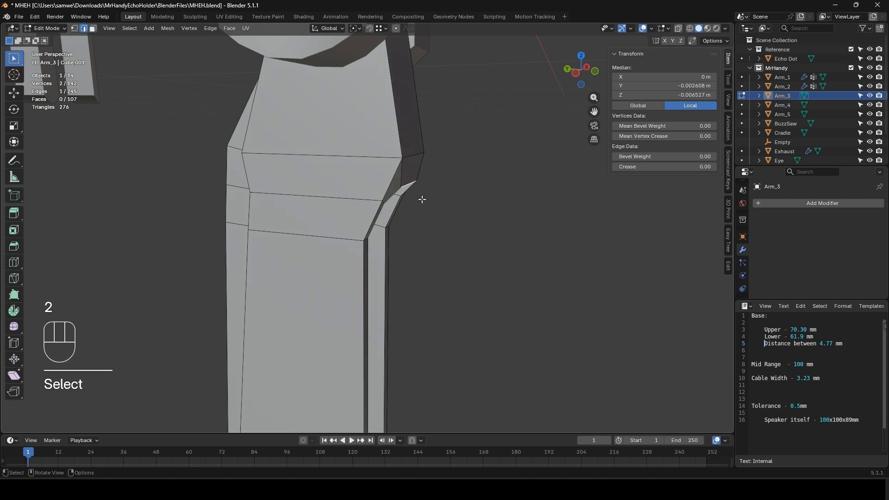
{"action": "key", "text": "g"}
{"action": "key", "text": "y"}
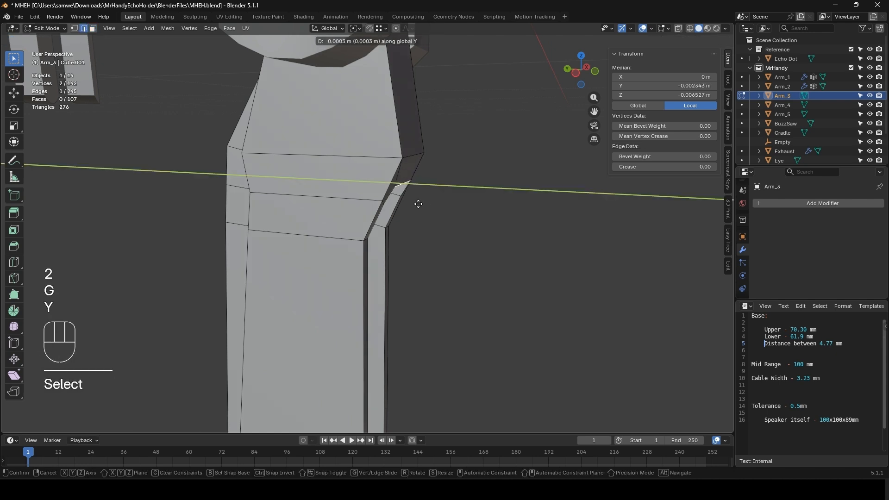
{"action": "left_click", "coordinate": [418, 204]}
- Bevel the full edge loop around Arm_3's upper bend about 0.0006 m with 3 segments and return to Object Mode to inspect it
{"action": "key", "text": "2"}
{"action": "left_click", "coordinate": [412, 154], "text": "alt"}
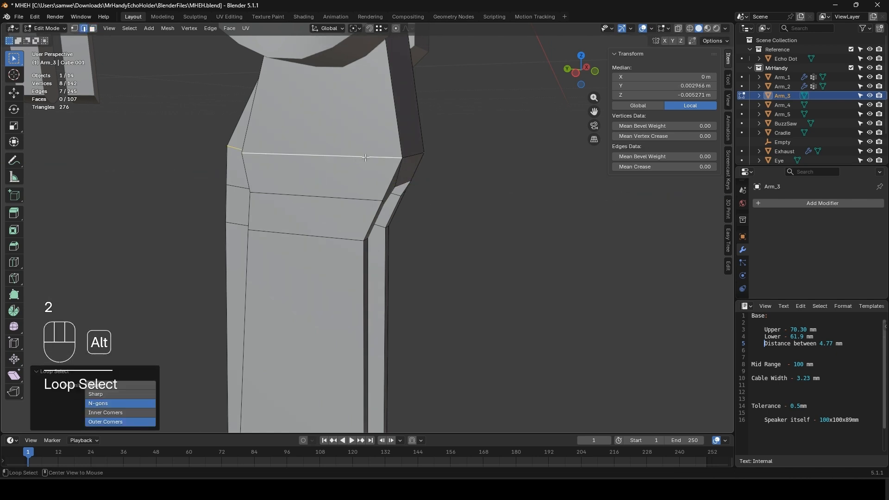
{"action": "middle_click_drag", "start_coordinate": [426, 188], "coordinate": [448, 204]}
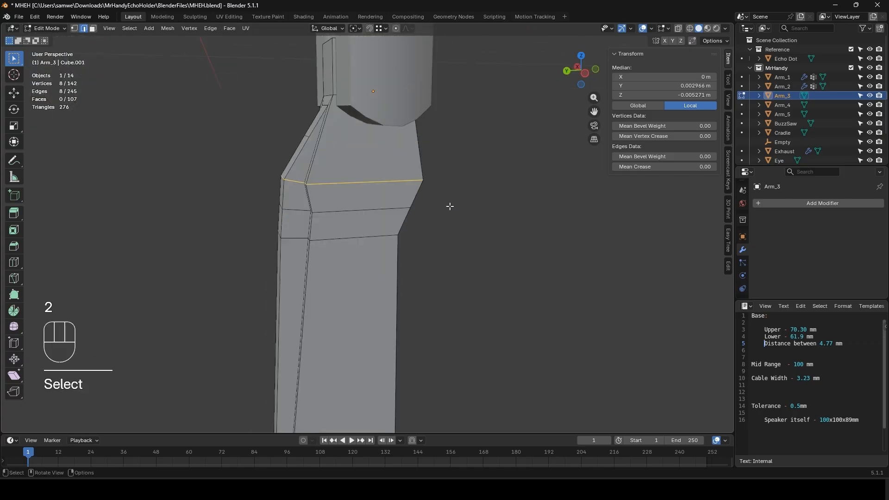
{"action": "key", "text": "ctrl+b"}
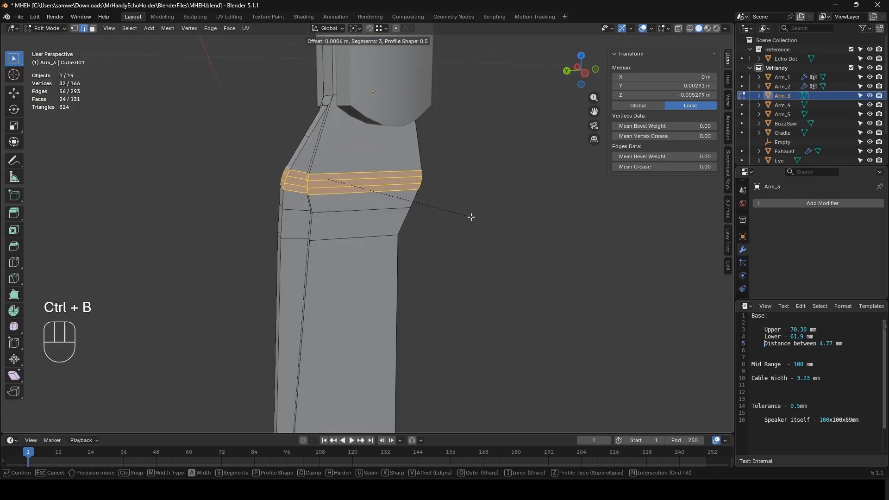
{"action": "left_click", "coordinate": [474, 216]}
{"action": "middle_click_drag", "start_coordinate": [473, 217], "coordinate": [371, 241]}
{"action": "key", "text": "Tab"}
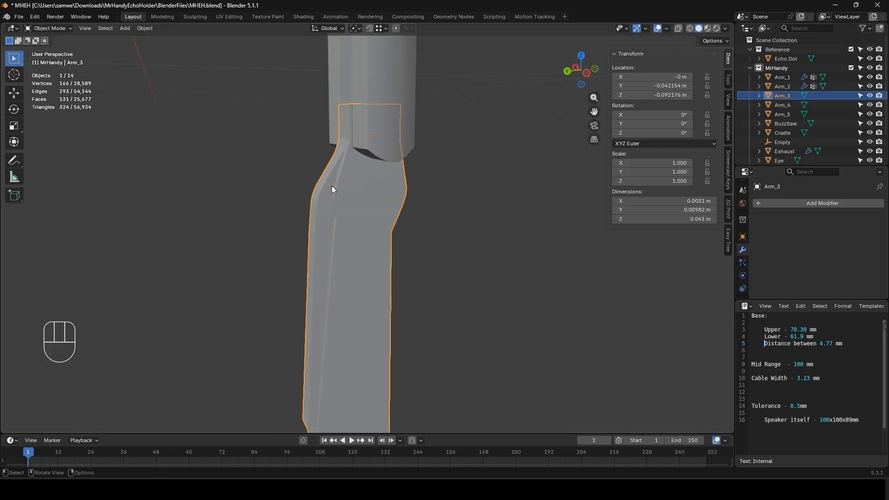
{"action": "middle_click_drag", "start_coordinate": [332, 186], "coordinate": [370, 192]}
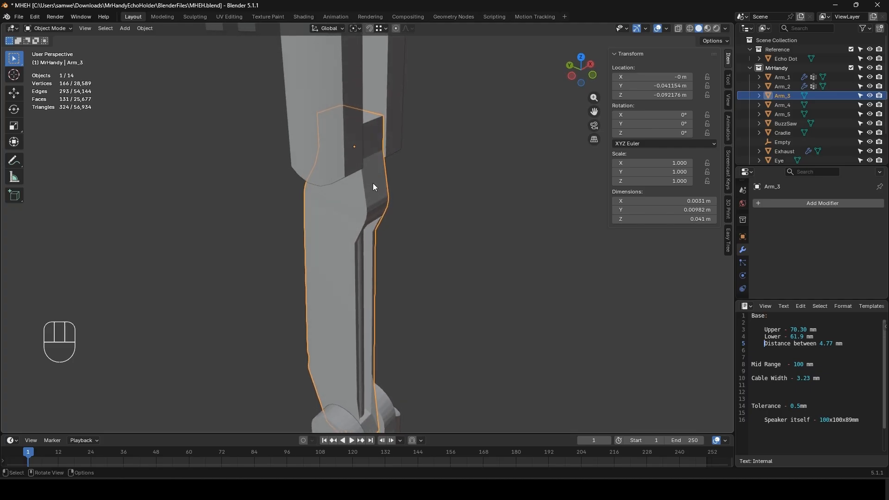
- Bevel one short top edge of Arm_3's upper tip with three segments
{"action": "scroll", "coordinate": [374, 180], "scroll_direction": "down", "scroll_amount": 10}
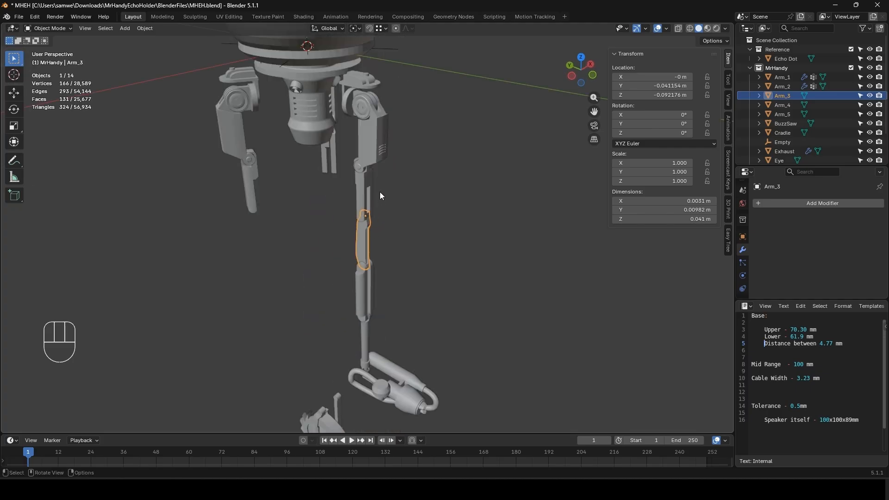
{"action": "middle_click_drag", "start_coordinate": [380, 191], "coordinate": [427, 184]}
{"action": "scroll", "coordinate": [354, 228], "scroll_direction": "up", "scroll_amount": 7}
{"action": "middle_click_drag", "start_coordinate": [353, 229], "coordinate": [373, 228]}
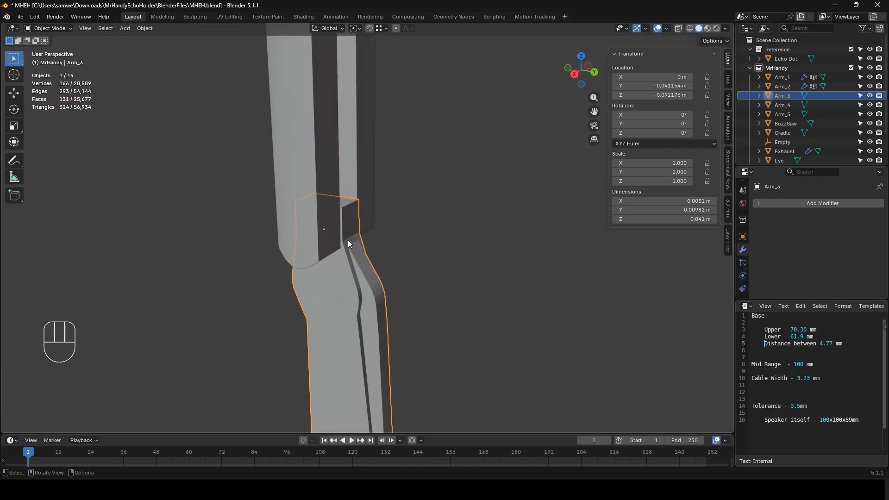
{"action": "key", "text": "Tab"}
{"action": "left_click", "coordinate": [345, 206]}
{"action": "key", "text": "ctrl+b"}
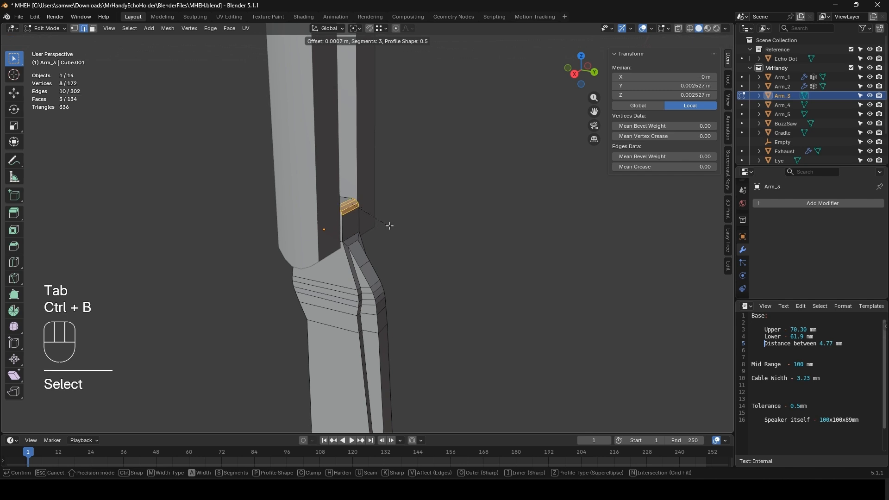
{"action": "left_click", "coordinate": [389, 236]}
{"action": "key", "text": "Tab"}
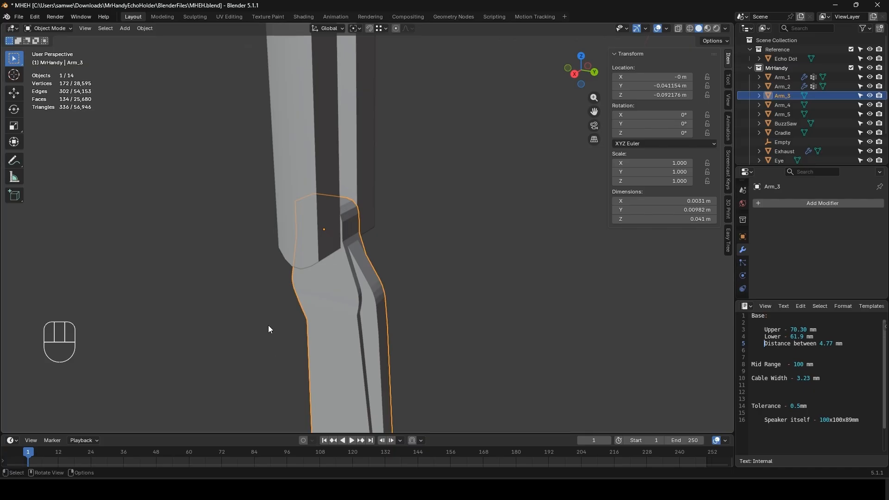
- Bevel the opposite short top edge of Arm_3's upper tip with three segments
{"action": "middle_click_drag", "start_coordinate": [269, 329], "coordinate": [367, 301]}
{"action": "key", "text": "Tab"}
{"action": "left_click", "coordinate": [381, 212]}
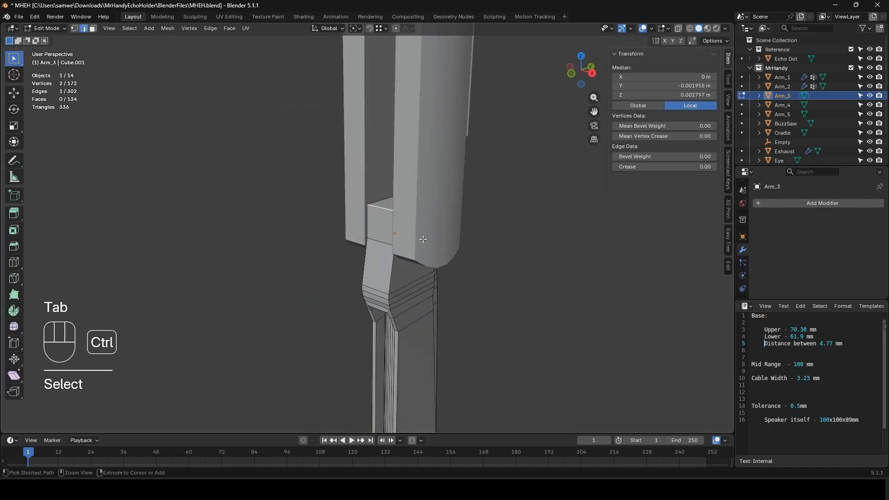
{"action": "key", "text": "ctrl+b"}
{"action": "left_click", "coordinate": [439, 245]}
{"action": "key", "text": "Tab"}
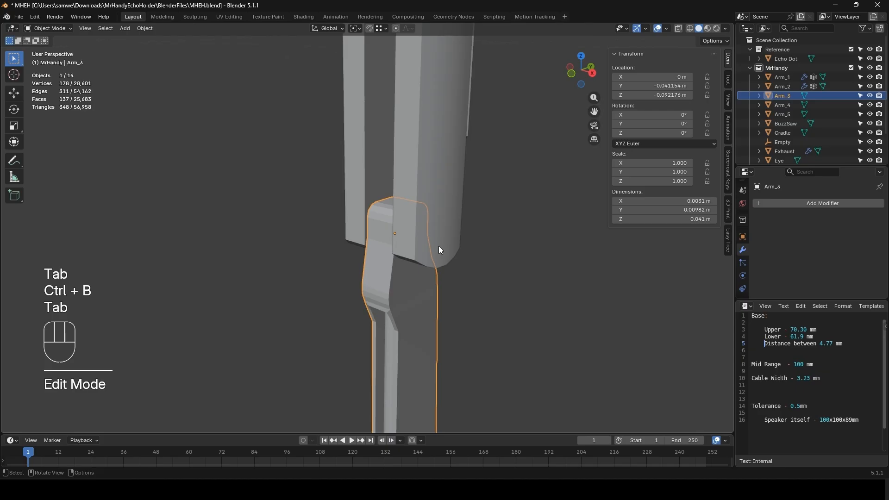
- Apply the location transform of Arm_3
{"action": "scroll", "coordinate": [436, 260], "scroll_direction": "down", "scroll_amount": 5}
{"action": "middle_click_drag", "start_coordinate": [432, 277], "coordinate": [377, 228]}
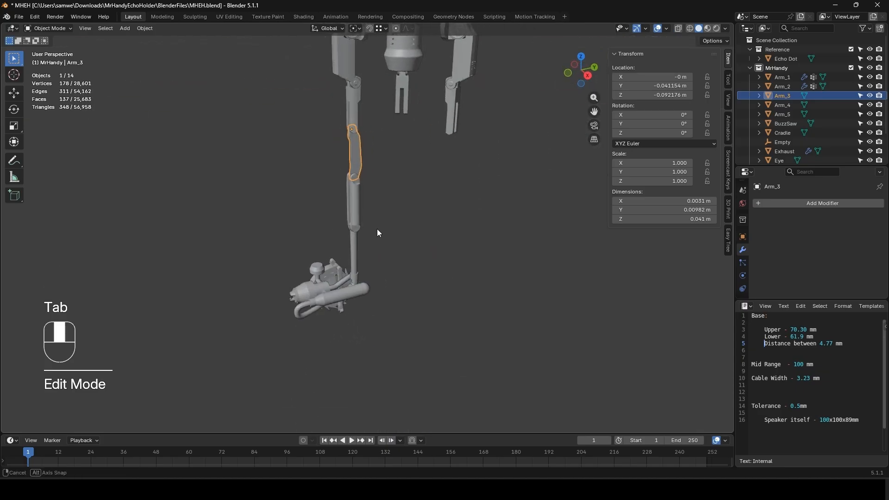
{"action": "middle_click_drag", "start_coordinate": [379, 180], "coordinate": [351, 267], "text": "shift"}
{"action": "scroll", "coordinate": [346, 232], "scroll_direction": "up", "scroll_amount": 5}
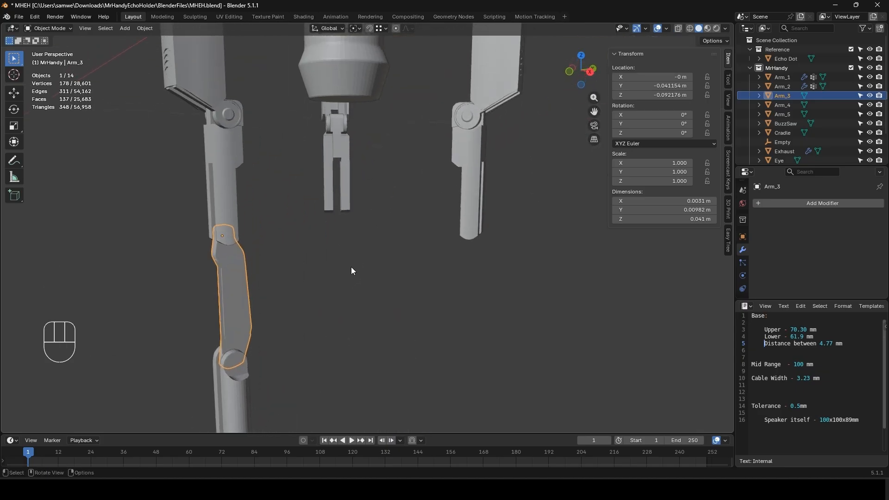
{"action": "scroll", "coordinate": [351, 255], "scroll_direction": "down", "scroll_amount": 3}
{"action": "mouse_move", "coordinate": [355, 231]}
{"action": "middle_mouse_down", "text": "shift"}
{"action": "mouse_move", "coordinate": [351, 257]}
{"action": "mouse_move", "coordinate": [339, 260]}
{"action": "mouse_move", "coordinate": [318, 223]}
{"action": "mouse_move", "coordinate": [358, 215]}
{"action": "mouse_move", "coordinate": [349, 222]}
{"action": "middle_mouse_up", "text": "shift"}
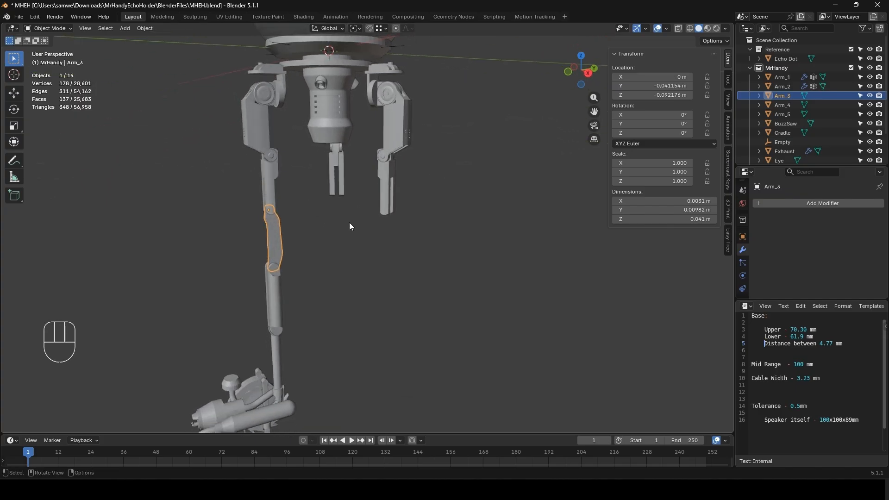
{"action": "key", "text": "ctrl+a"}
{"action": "left_click", "coordinate": [349, 223]}
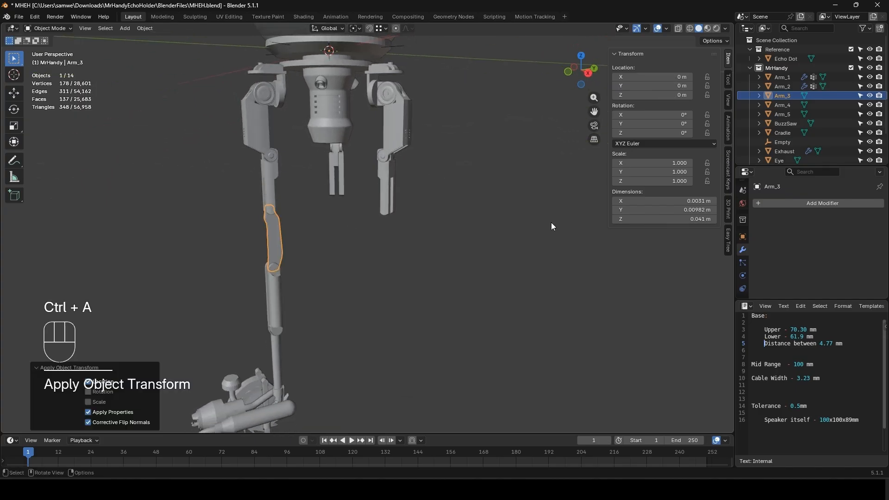
- Copy Arm_2's Array modifier, with count 3 and the Empty as transform object, to Arm_3, and clear the selection
{"action": "left_click", "coordinate": [807, 204]}
{"action": "left_click", "coordinate": [392, 195], "text": "shift"}
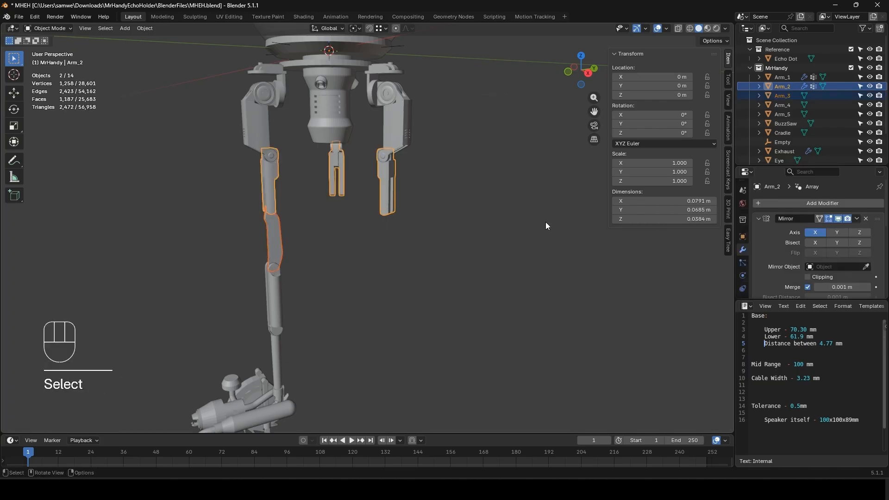
{"action": "scroll", "coordinate": [811, 235], "scroll_direction": "down", "scroll_amount": 5}
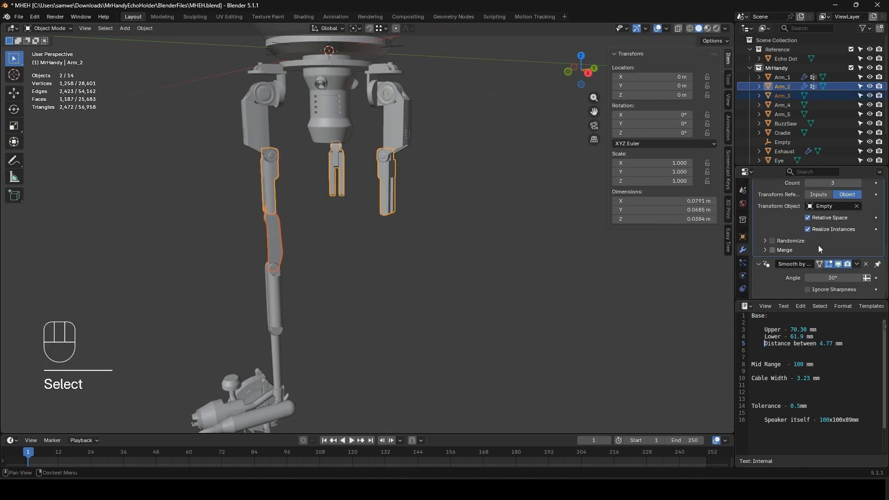
{"action": "left_click", "coordinate": [856, 213]}
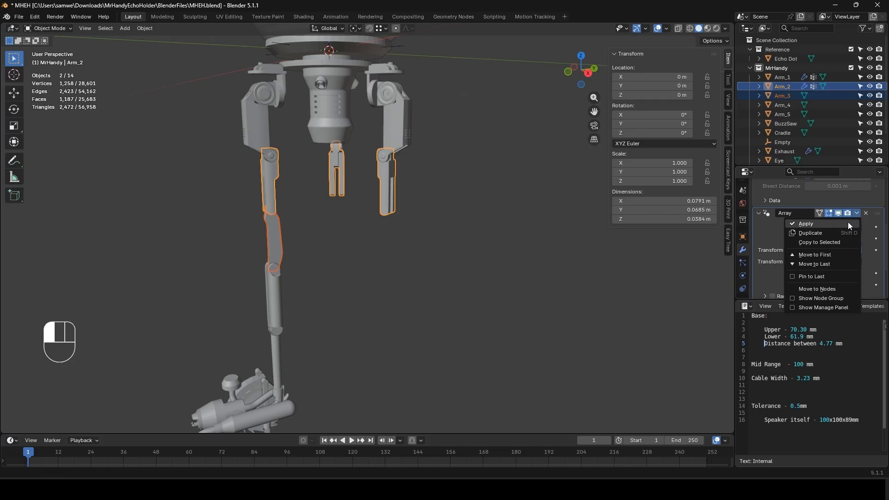
{"action": "left_click", "coordinate": [832, 241]}
{"action": "left_click", "coordinate": [390, 263]}
- Try smooth shading on the Arm_3 segments and set them back to flat shading
{"action": "left_click", "coordinate": [274, 241]}
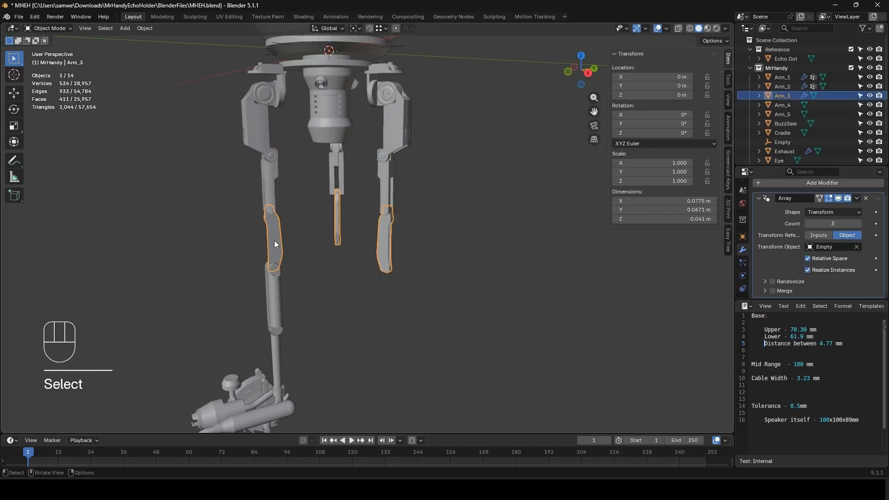
{"action": "right_click", "coordinate": [274, 241]}
{"action": "left_click", "coordinate": [268, 233]}
{"action": "scroll", "coordinate": [310, 256], "scroll_direction": "up", "scroll_amount": 4}
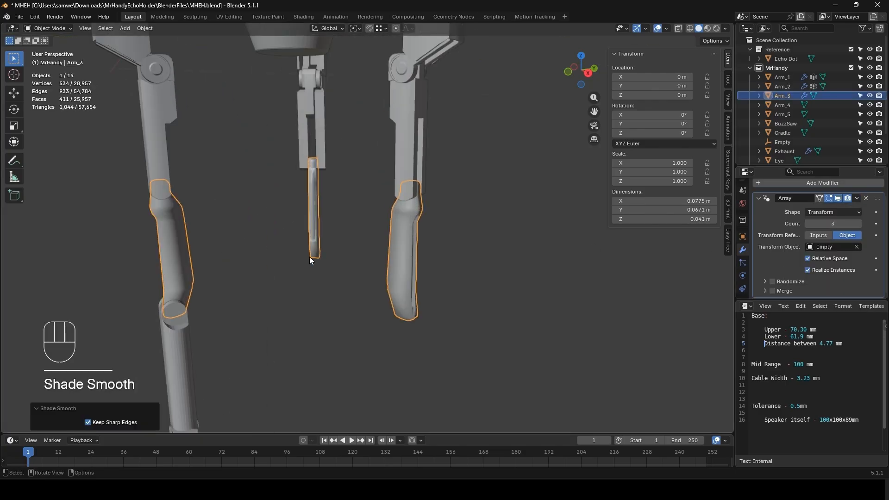
{"action": "right_click", "coordinate": [168, 252]}
{"action": "left_click", "coordinate": [168, 271]}
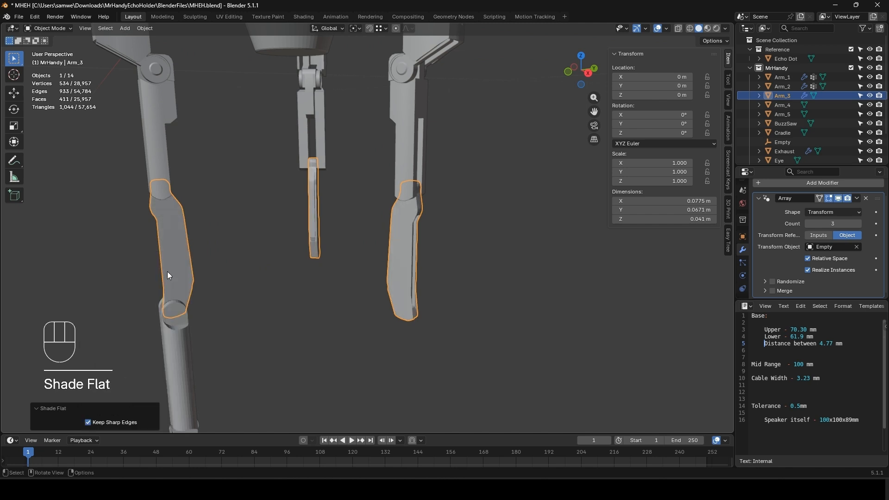
- Deselect Arm_3 and save the Blender file
{"action": "left_click", "coordinate": [223, 275]}
{"action": "mouse_move", "coordinate": [224, 275]}
{"action": "middle_mouse_down"}
{"action": "mouse_move", "coordinate": [302, 268]}
{"action": "mouse_move", "coordinate": [222, 276]}
{"action": "middle_mouse_up"}
{"action": "scroll", "coordinate": [221, 273], "scroll_direction": "down", "scroll_amount": 3}
{"action": "middle_click_drag", "start_coordinate": [304, 273], "coordinate": [326, 187], "text": "shift"}
{"action": "scroll", "coordinate": [350, 239], "scroll_direction": "up", "scroll_amount": 3}
{"action": "middle_click_drag", "start_coordinate": [349, 239], "coordinate": [331, 148]}
{"action": "middle_click_drag", "start_coordinate": [331, 147], "coordinate": [334, 206], "text": "shift"}
{"action": "key", "text": "ctrl+s"}
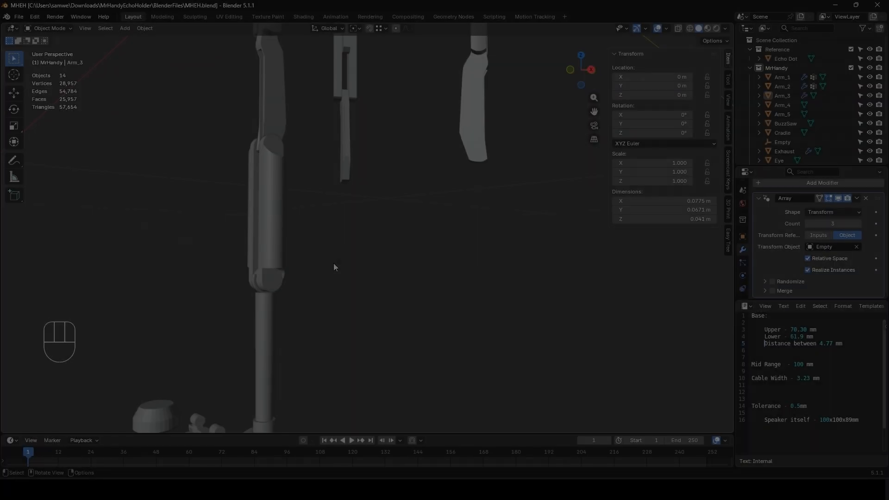
- Select Arm_4, the arm segment directly below Arm_3
{"action": "scroll", "coordinate": [337, 255], "scroll_direction": "up", "scroll_amount": 2}
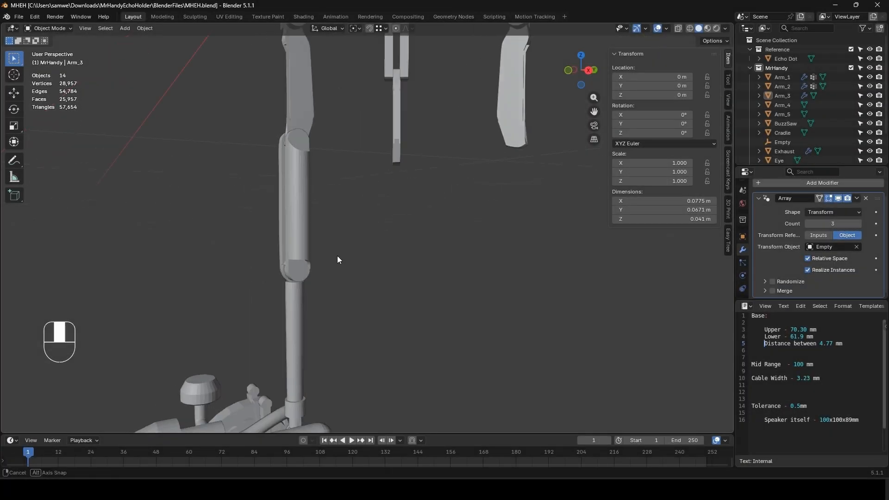
{"action": "scroll", "coordinate": [337, 256], "scroll_direction": "down", "scroll_amount": 5}
{"action": "scroll", "coordinate": [337, 255], "scroll_direction": "up", "scroll_amount": 5}
{"action": "left_click", "coordinate": [338, 254]}
{"action": "scroll", "coordinate": [334, 278], "scroll_direction": "up", "scroll_amount": 3}
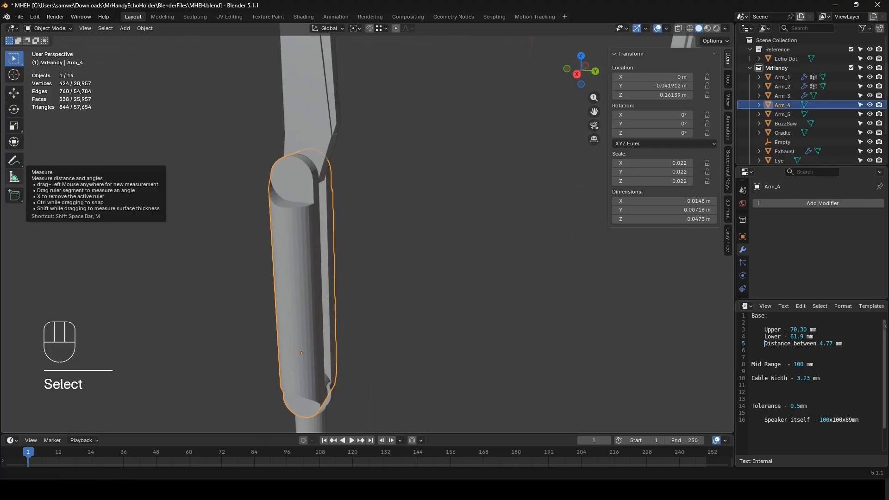
- Examine the lower arm segments and joints in the reference images FO76_Prison_Marshal.webp and MrHandyCollage.png
{"action": "left_click_drag", "start_coordinate": [0, 116], "coordinate": [478, 45]}
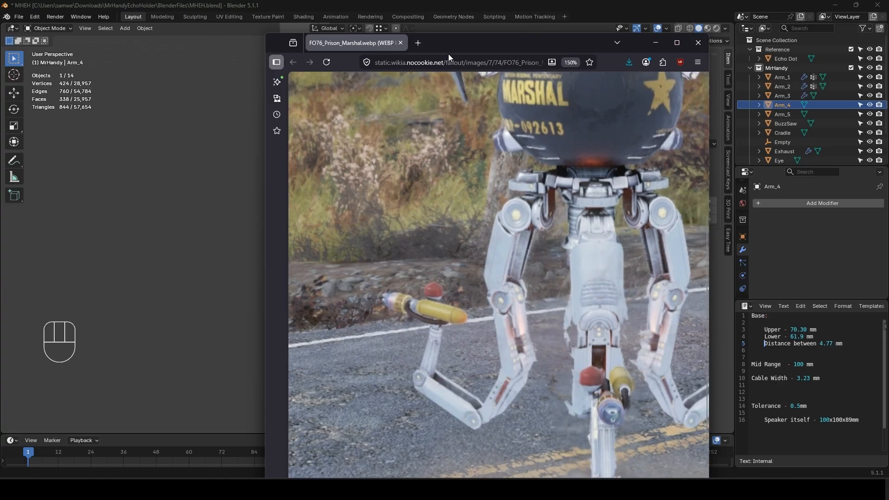
{"action": "left_click_drag", "start_coordinate": [455, 43], "coordinate": [0, 44]}
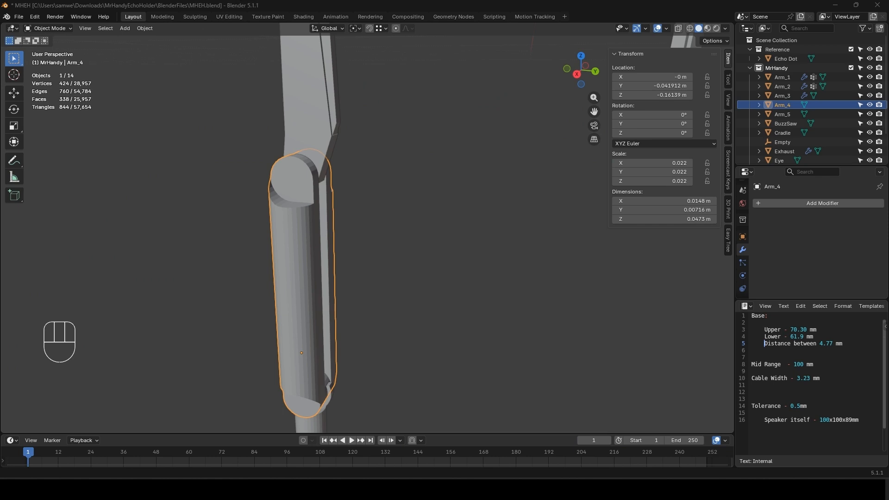
{"action": "key", "text": "alt+Tab"}
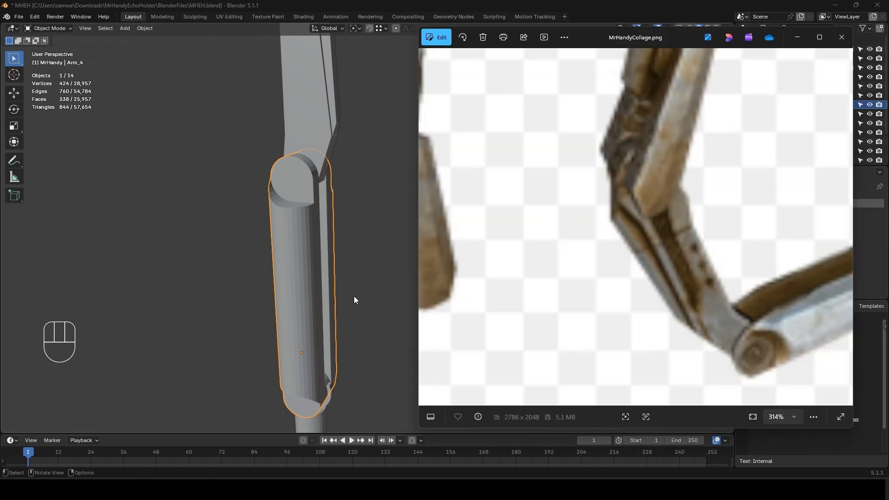
{"action": "scroll", "coordinate": [572, 215], "scroll_direction": "down", "scroll_amount": 10}
{"action": "scroll", "coordinate": [651, 306], "scroll_direction": "up", "scroll_amount": 9}
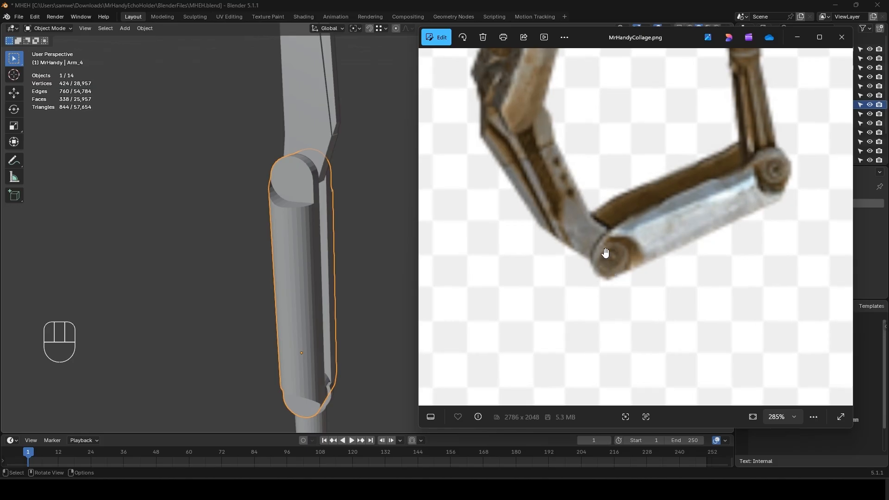
{"action": "scroll", "coordinate": [736, 201], "scroll_direction": "down", "scroll_amount": 8}
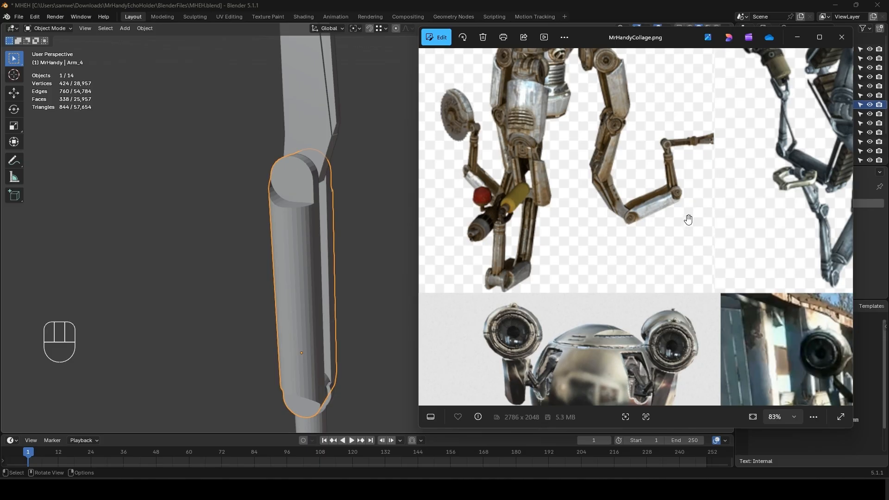
{"action": "left_click_drag", "start_coordinate": [646, 38], "coordinate": [451, 0]}
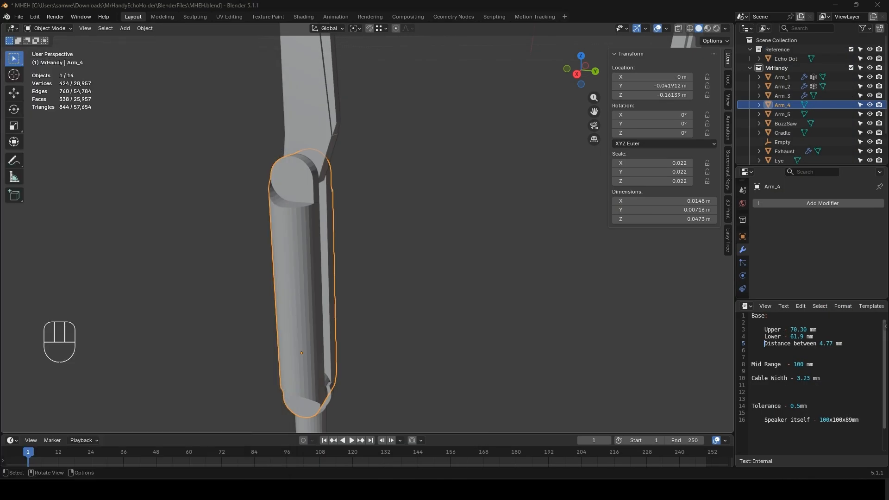
- Inset the two outer circular faces of Arm_4's upper joint by about 0.02762 m
{"action": "key", "text": "Tab"}
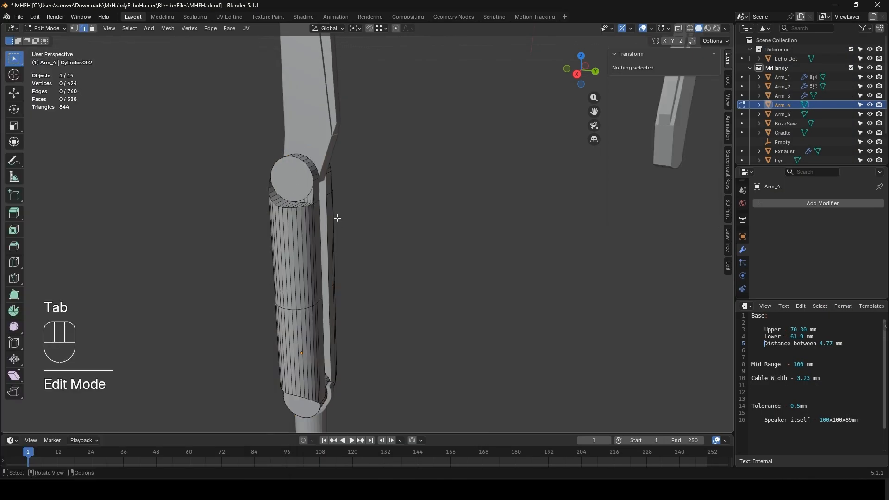
{"action": "middle_click_drag", "start_coordinate": [337, 218], "coordinate": [242, 222]}
{"action": "middle_click_drag", "start_coordinate": [539, 238], "coordinate": [223, 193], "text": "shift"}
{"action": "scroll", "coordinate": [139, 237], "scroll_direction": "up", "scroll_amount": 3}
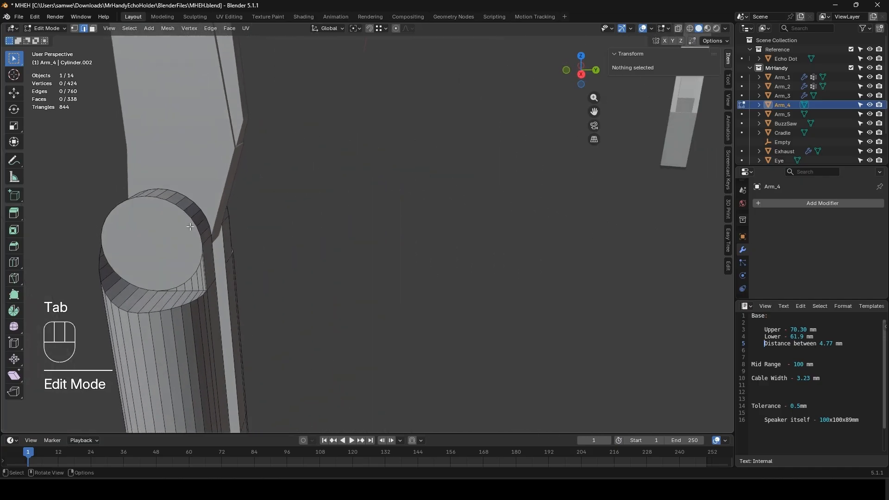
{"action": "left_click", "coordinate": [140, 237]}
{"action": "key", "text": "3"}
{"action": "left_click", "coordinate": [145, 235]}
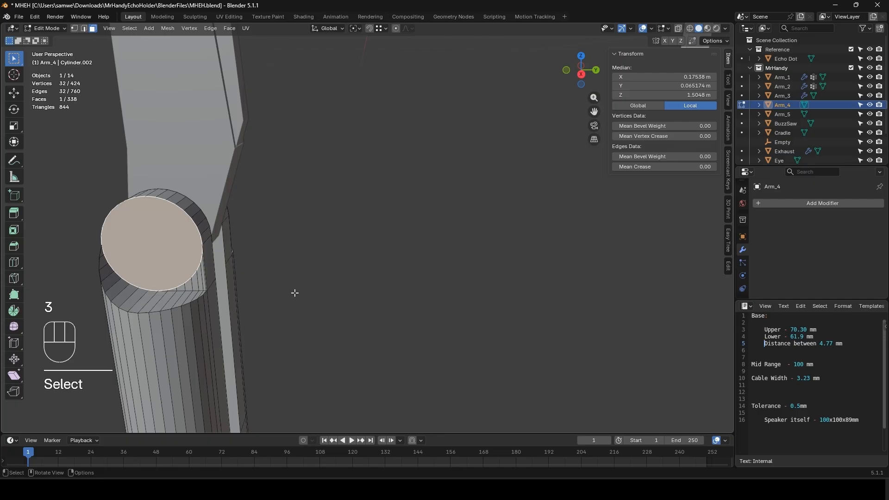
{"action": "middle_click_drag", "start_coordinate": [322, 260], "coordinate": [339, 182]}
{"action": "left_click", "coordinate": [376, 159], "text": "shift"}
{"action": "scroll", "coordinate": [377, 200], "scroll_direction": "up", "scroll_amount": 3}
{"action": "middle_click_drag", "start_coordinate": [326, 229], "coordinate": [301, 295], "text": "shift"}
{"action": "middle_click_drag", "start_coordinate": [301, 296], "coordinate": [381, 286]}
{"action": "middle_click_drag", "start_coordinate": [296, 254], "coordinate": [423, 252], "text": "shift"}
{"action": "scroll", "coordinate": [423, 269], "scroll_direction": "down", "scroll_amount": 2}
{"action": "key", "text": "i"}
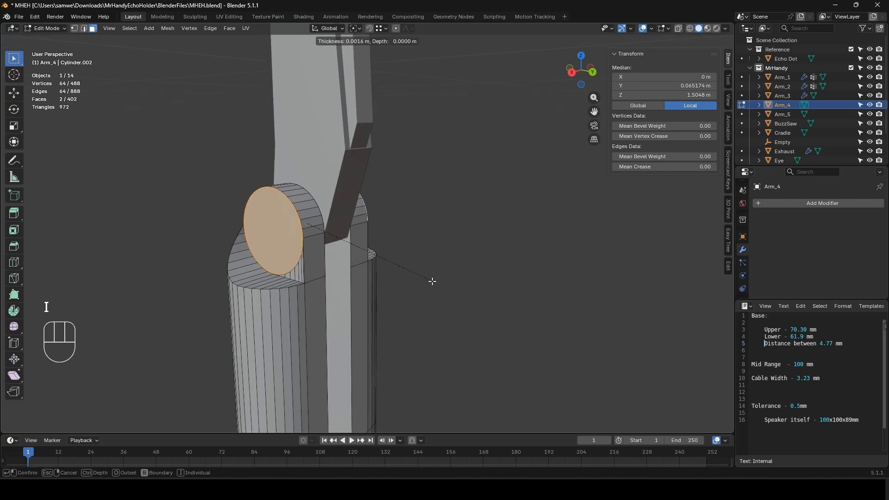
{"action": "left_click", "coordinate": [426, 281]}
- Extrude the two inset joint faces inward along their normals by about 0.0171 m to form a recess
{"action": "key", "text": "alt+e"}
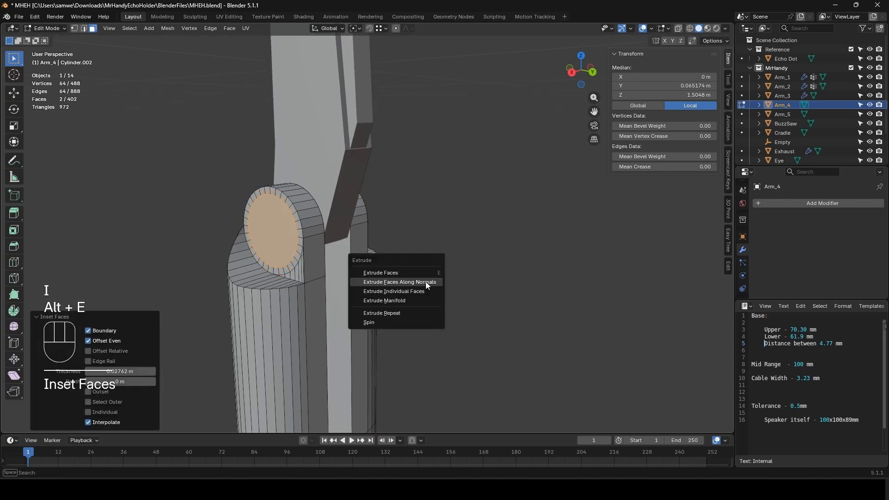
{"action": "left_click", "coordinate": [427, 283]}
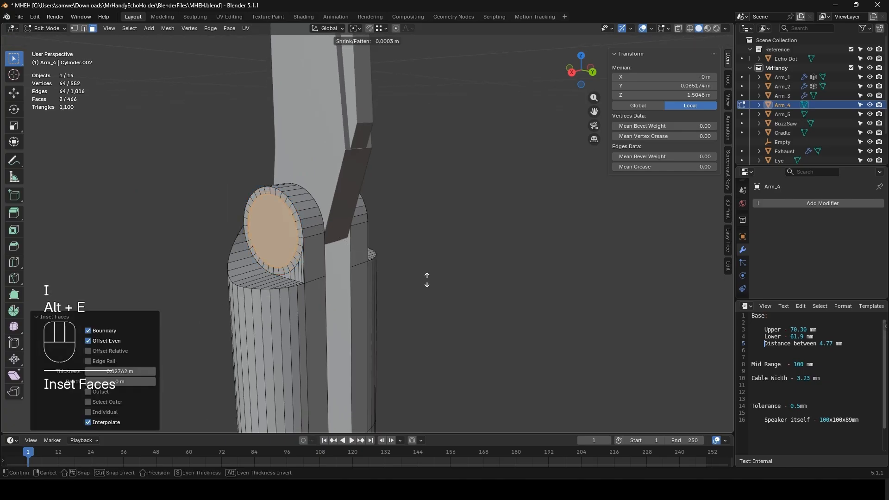
{"action": "left_click", "coordinate": [414, 181]}
- Inset the recessed joint faces by 0.052 m and extrude them outward along their normals by about 0.0159 m
{"action": "key", "text": "i"}
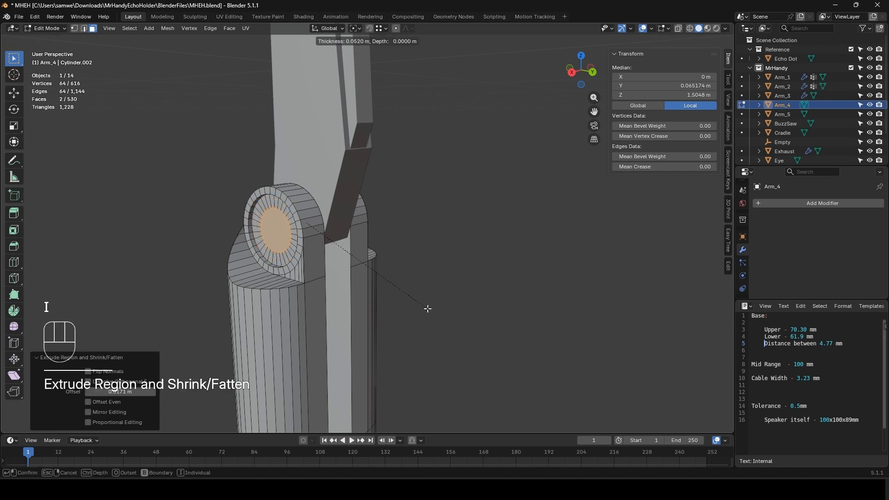
{"action": "left_click", "coordinate": [428, 309]}
{"action": "key", "text": "alt+e"}
{"action": "left_click", "coordinate": [428, 309]}
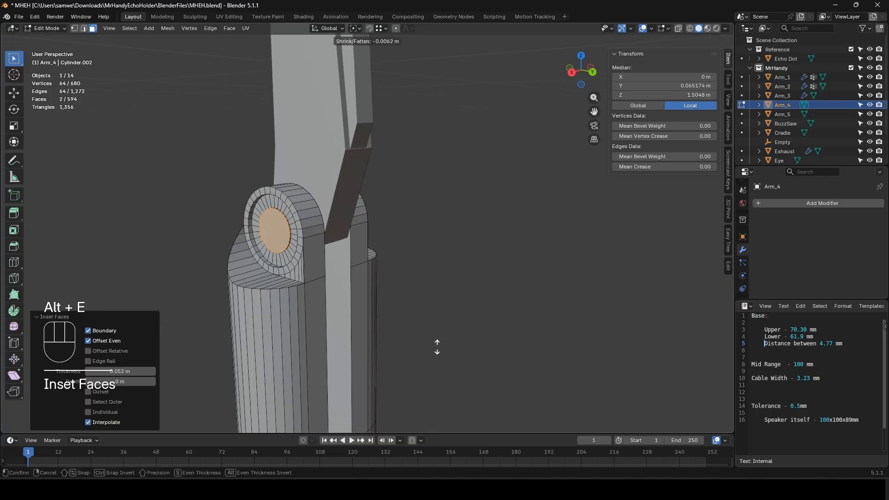
{"action": "left_click", "coordinate": [444, 401]}
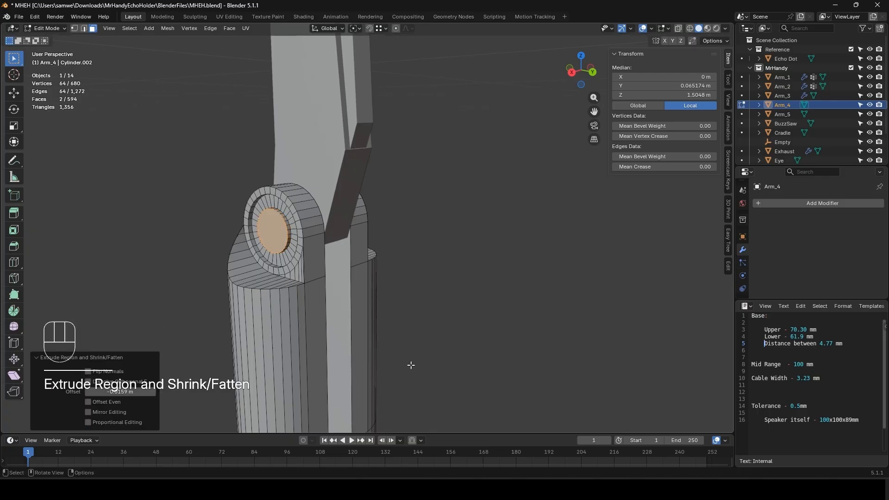
- Examine the lower arm joints and segments in the reference image MrHandyCollage.png
{"action": "left_click_drag", "start_coordinate": [0, 88], "coordinate": [389, 73]}
{"action": "scroll", "coordinate": [333, 222], "scroll_direction": "up", "scroll_amount": 9}
{"action": "scroll", "coordinate": [343, 259], "scroll_direction": "down", "scroll_amount": 10}
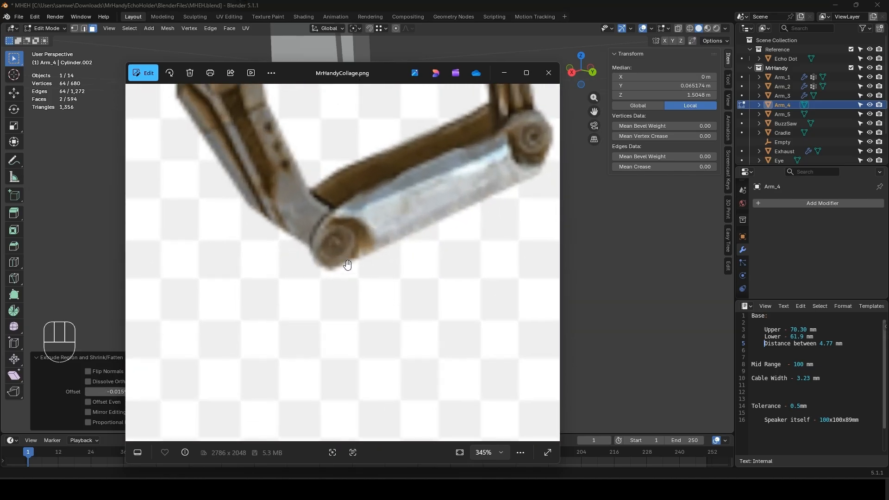
{"action": "left_click_drag", "start_coordinate": [350, 355], "coordinate": [345, 102]}
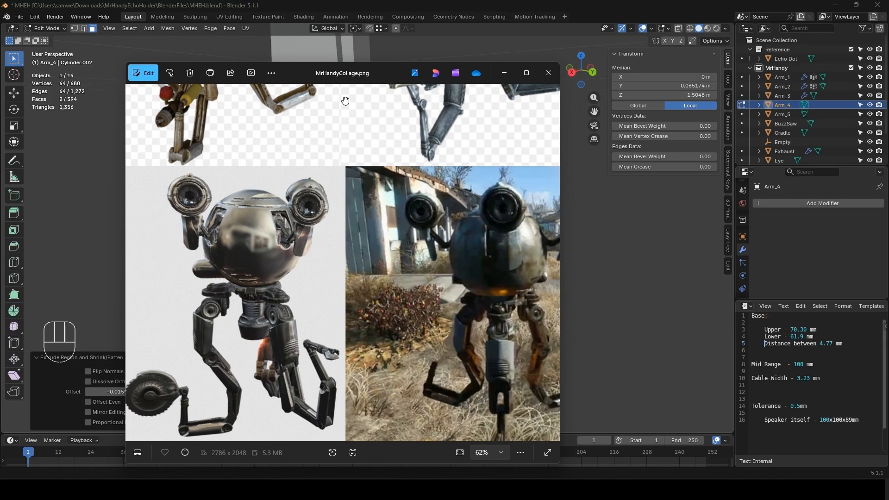
{"action": "scroll", "coordinate": [246, 415], "scroll_direction": "up", "scroll_amount": 10}
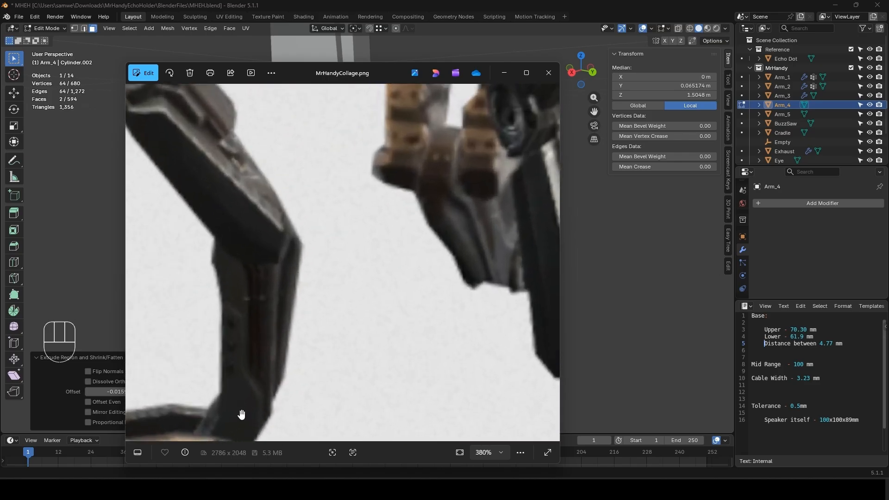
{"action": "left_click_drag", "start_coordinate": [241, 413], "coordinate": [254, 264]}
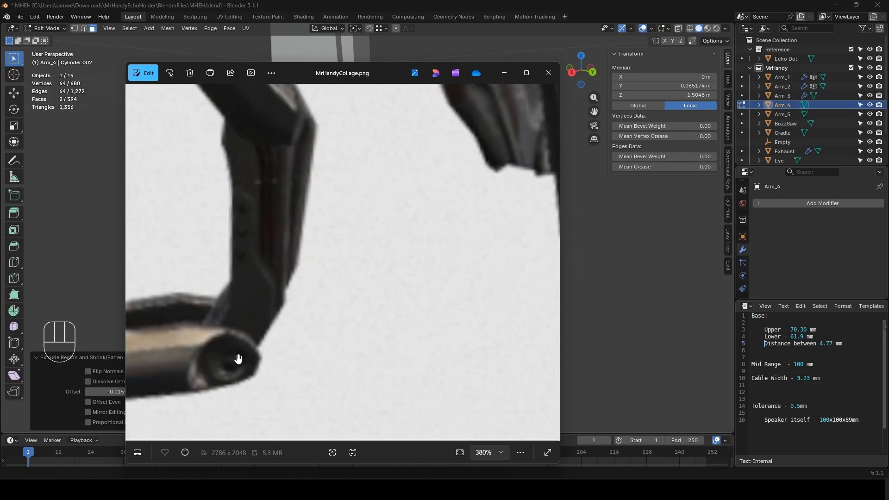
{"action": "left_click_drag", "start_coordinate": [238, 359], "coordinate": [417, 315]}
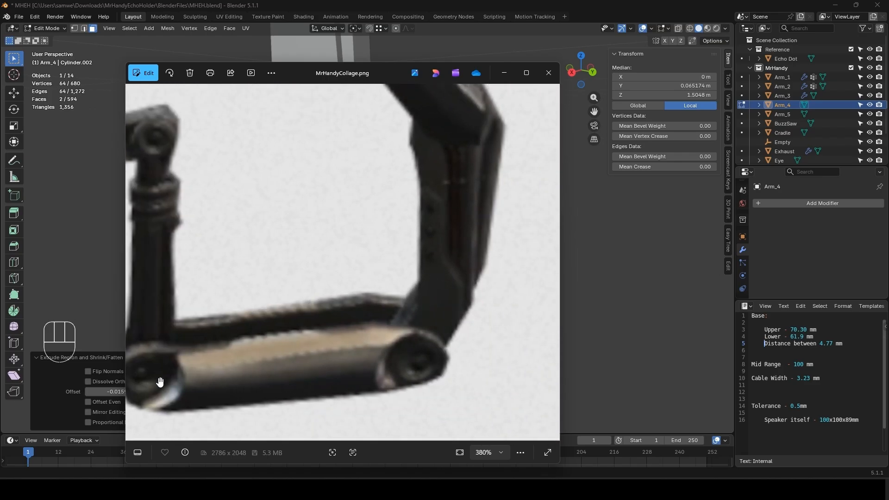
{"action": "left_click_drag", "start_coordinate": [160, 382], "coordinate": [192, 387]}
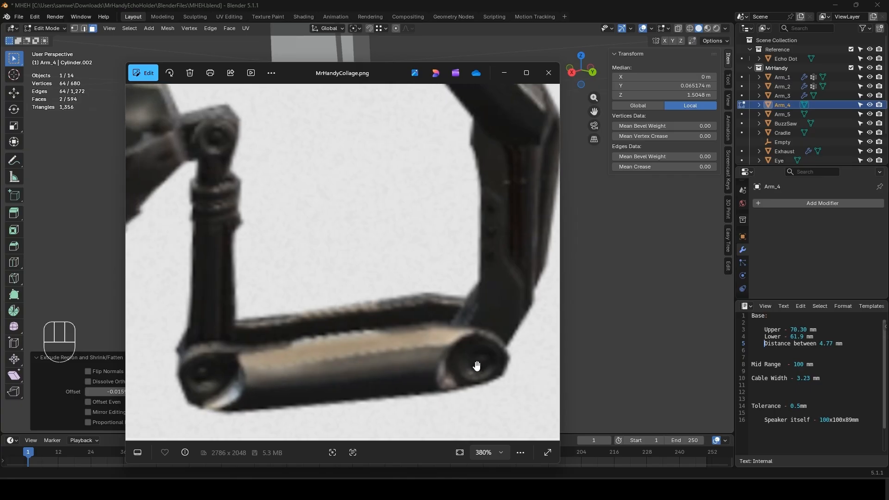
{"action": "left_click_drag", "start_coordinate": [374, 74], "coordinate": [0, 85]}
- Inset the two outer circular faces of Arm_4's lower joint by 0.0483 m
{"action": "scroll", "coordinate": [339, 300], "scroll_direction": "down", "scroll_amount": 6}
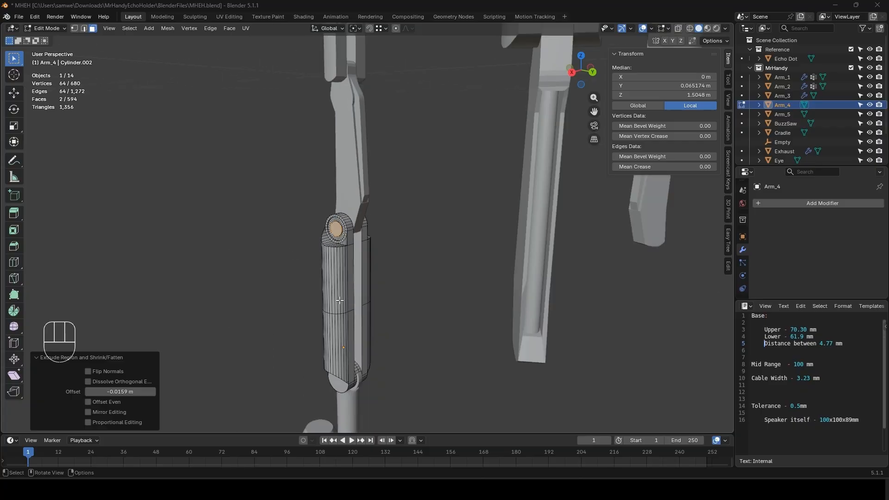
{"action": "middle_click_drag", "start_coordinate": [340, 301], "coordinate": [306, 139], "text": "shift"}
{"action": "scroll", "coordinate": [305, 139], "scroll_direction": "up", "scroll_amount": 3}
{"action": "left_click", "coordinate": [255, 241]}
{"action": "middle_click_drag", "start_coordinate": [361, 269], "coordinate": [252, 278]}
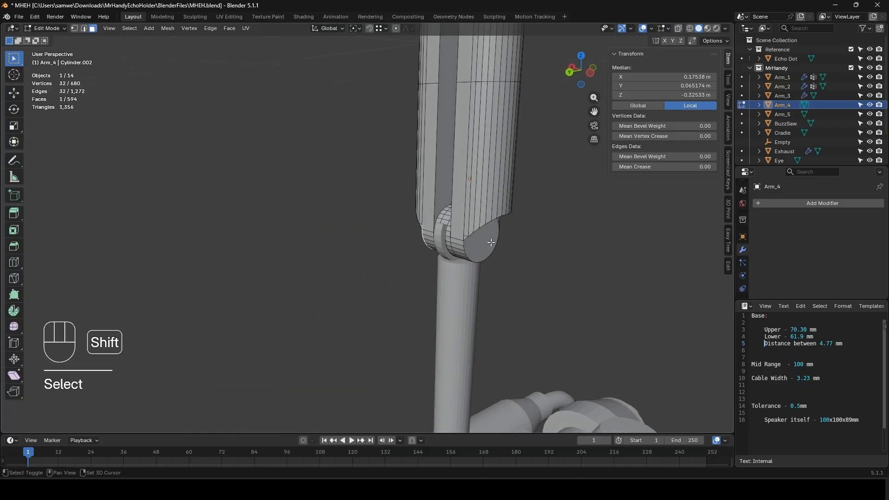
{"action": "left_click", "coordinate": [491, 242], "text": "shift"}
{"action": "middle_click_drag", "start_coordinate": [333, 294], "coordinate": [381, 290]}
{"action": "key", "text": "i"}
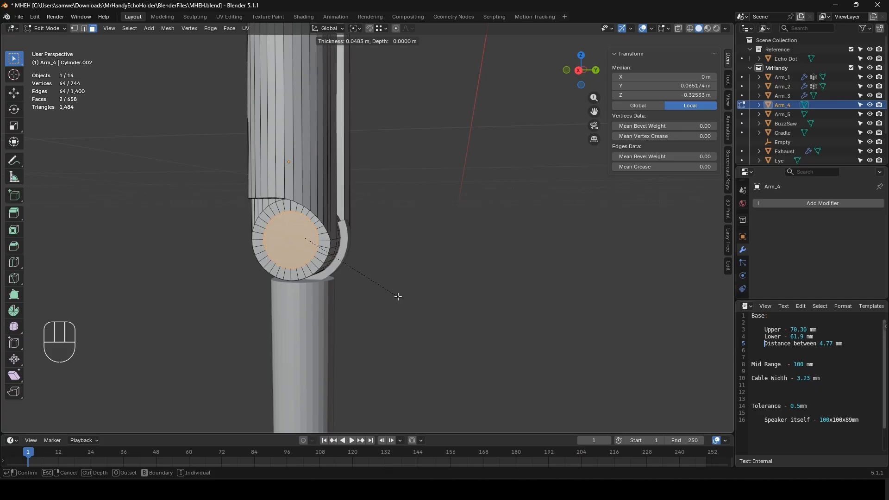
{"action": "left_click", "coordinate": [398, 297]}
- Extrude the two inset lower joint faces inward along their normals by 0.018 m to form a recess
{"action": "scroll", "coordinate": [370, 294], "scroll_direction": "up", "scroll_amount": 4}
{"action": "key", "text": "alt+e"}
{"action": "left_click", "coordinate": [371, 293]}
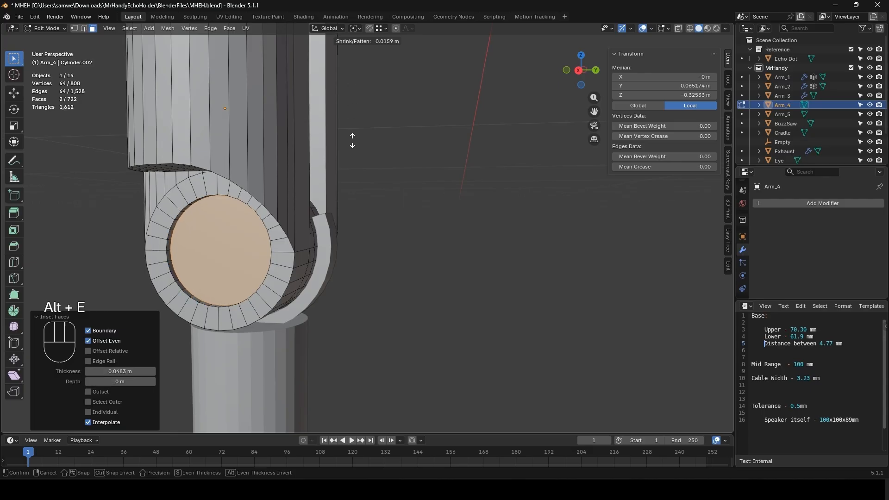
{"action": "left_click", "coordinate": [380, 215]}
- Inset the recessed lower joint faces by 0.08022 m and extrude the small centre discs outward along their normals
{"action": "key", "text": "i"}
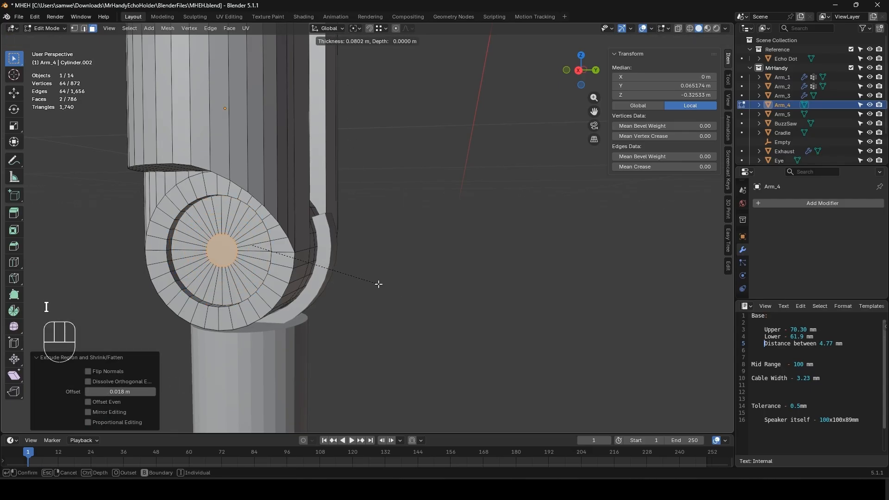
{"action": "left_click", "coordinate": [379, 283]}
{"action": "key", "text": "alt+e"}
{"action": "left_click", "coordinate": [377, 285]}
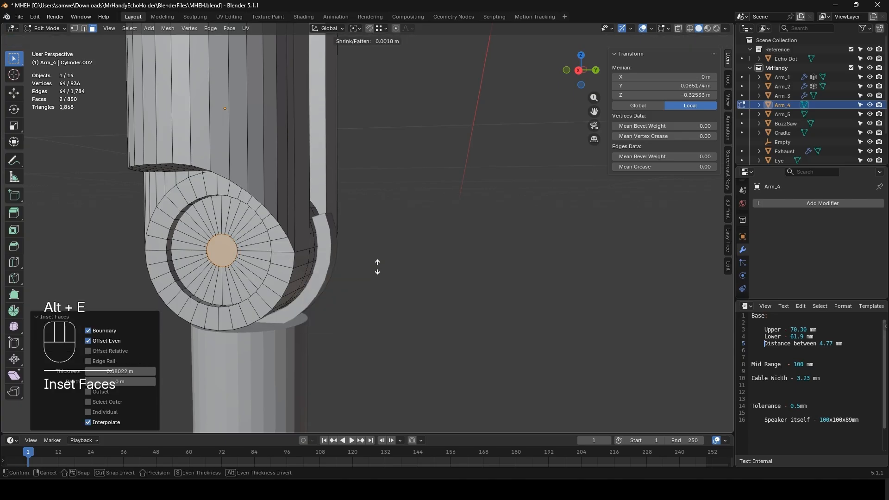
{"action": "left_click", "coordinate": [390, 398]}
- Return to Object Mode and apply Shade Auto Smooth to Arm_4
{"action": "key", "text": "Tab"}
{"action": "scroll", "coordinate": [326, 299], "scroll_direction": "down", "scroll_amount": 5}
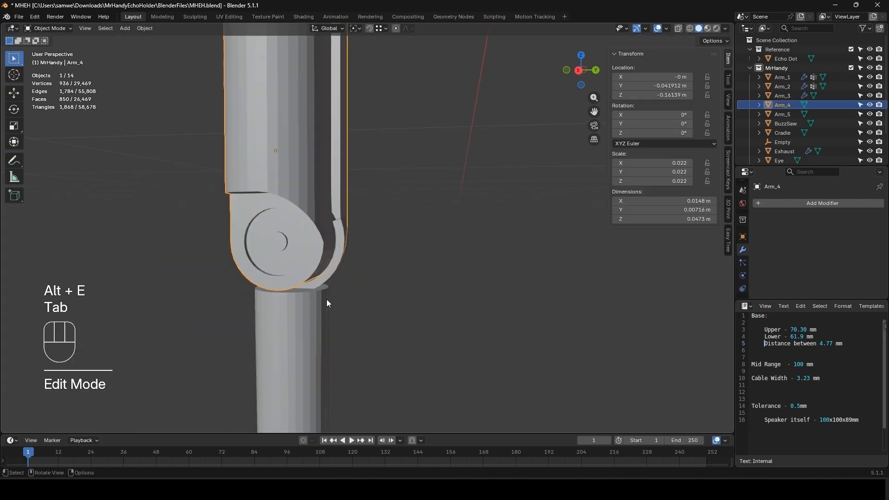
{"action": "middle_click_drag", "start_coordinate": [295, 269], "coordinate": [328, 222]}
{"action": "right_click", "coordinate": [327, 222]}
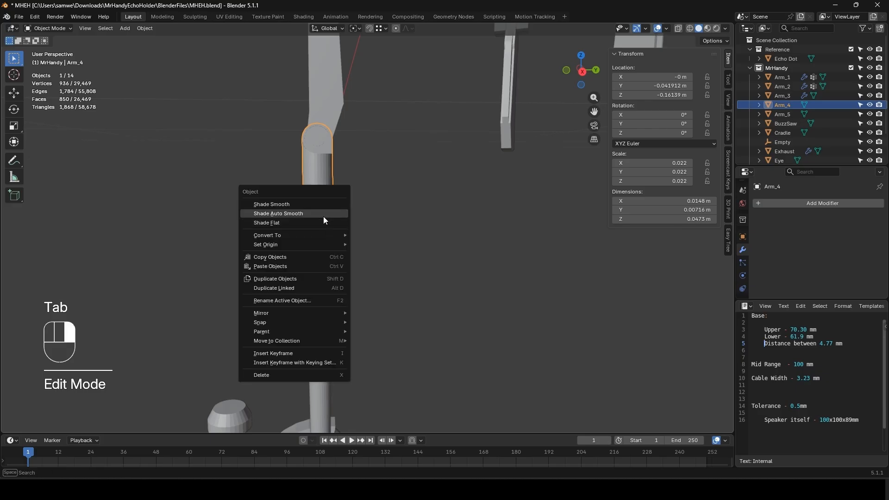
{"action": "left_click", "coordinate": [324, 214]}
{"action": "left_click", "coordinate": [393, 250]}
{"action": "middle_click_drag", "start_coordinate": [394, 247], "coordinate": [327, 287]}
- Apply the scale and location transforms of Arm_4
{"action": "left_click", "coordinate": [327, 286]}
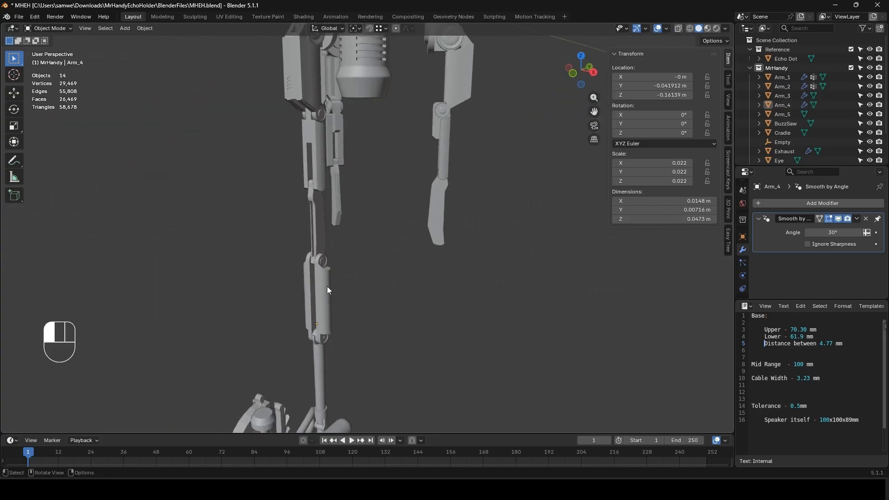
{"action": "key", "text": "ctrl+a"}
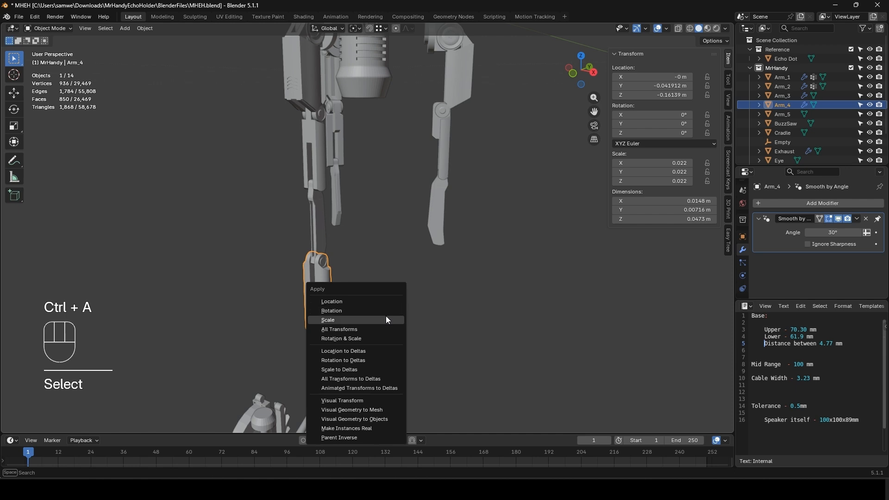
{"action": "left_click", "coordinate": [386, 318]}
{"action": "key", "text": "ctrl+a"}
{"action": "key", "text": "Escape"}
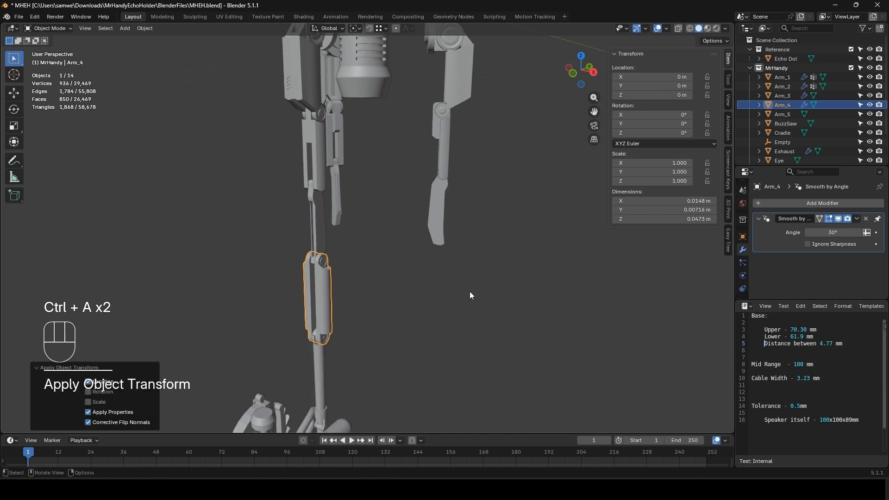
- Copy the Array modifier from Arm_3 to Arm_4 so the segment repeats on all three arms
{"action": "left_click", "coordinate": [441, 213], "text": "shift"}
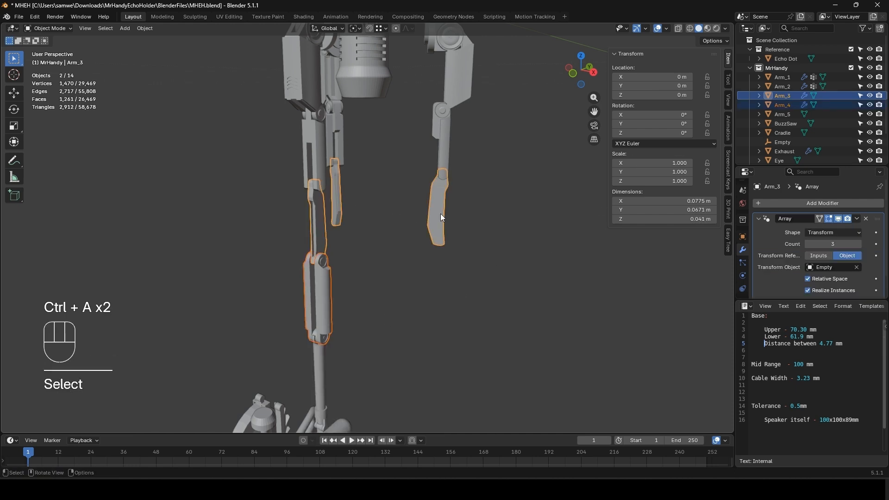
{"action": "left_click", "coordinate": [856, 219]}
{"action": "left_click", "coordinate": [824, 248]}
{"action": "left_click", "coordinate": [506, 307]}
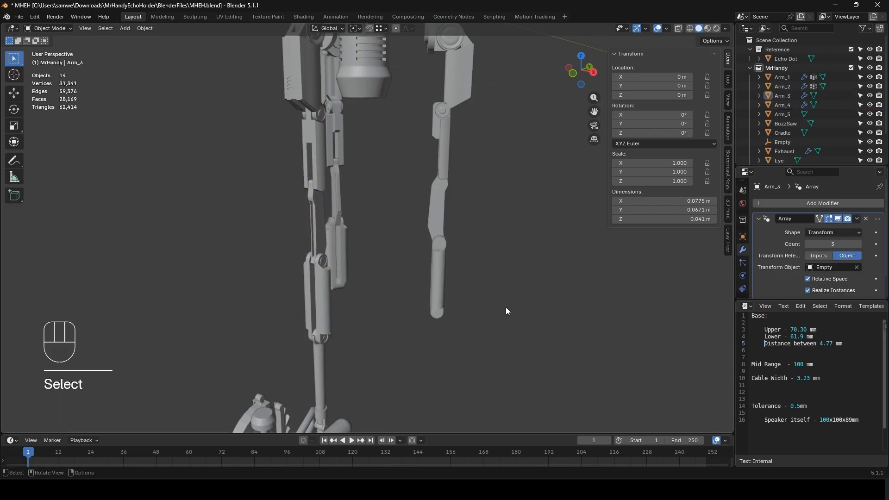
- Select Arm_5 and inspect it together with the arrayed Arm_4 segments and the tools at the arm's end
{"action": "middle_click_drag", "start_coordinate": [506, 307], "coordinate": [442, 237]}
{"action": "scroll", "coordinate": [442, 237], "scroll_direction": "up", "scroll_amount": 2}
{"action": "scroll", "coordinate": [431, 238], "scroll_direction": "up", "scroll_amount": 2}
{"action": "middle_click_drag", "start_coordinate": [420, 294], "coordinate": [468, 228], "text": "shift"}
{"action": "middle_click_drag", "start_coordinate": [387, 324], "coordinate": [384, 246], "text": "shift"}
{"action": "scroll", "coordinate": [335, 240], "scroll_direction": "up", "scroll_amount": 4}
{"action": "middle_click_drag", "start_coordinate": [307, 253], "coordinate": [381, 223], "text": "shift"}
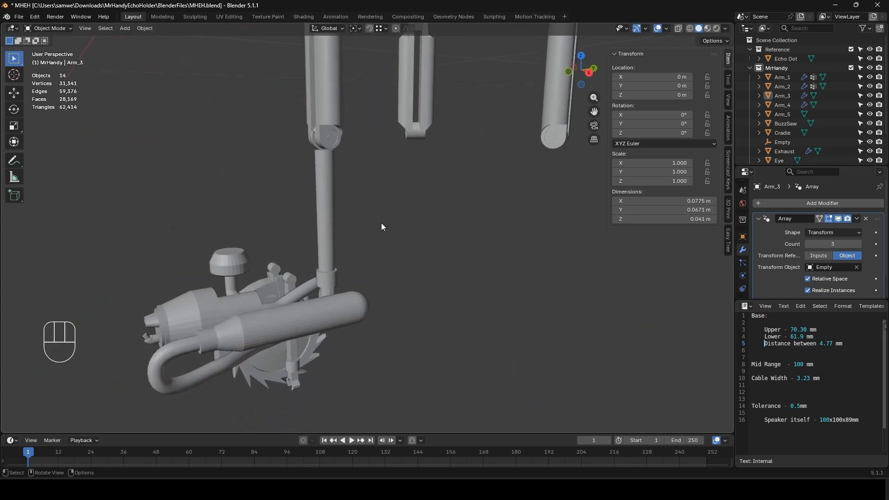
{"action": "left_click", "coordinate": [308, 211]}
{"action": "middle_click_drag", "start_coordinate": [306, 254], "coordinate": [327, 264]}
{"action": "middle_click_drag", "start_coordinate": [244, 360], "coordinate": [304, 265]}
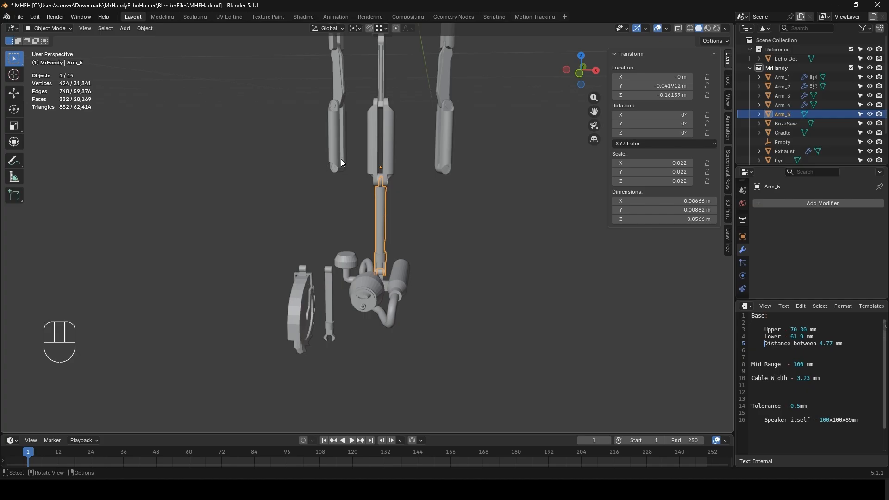
{"action": "key", "text": "shift+c"}
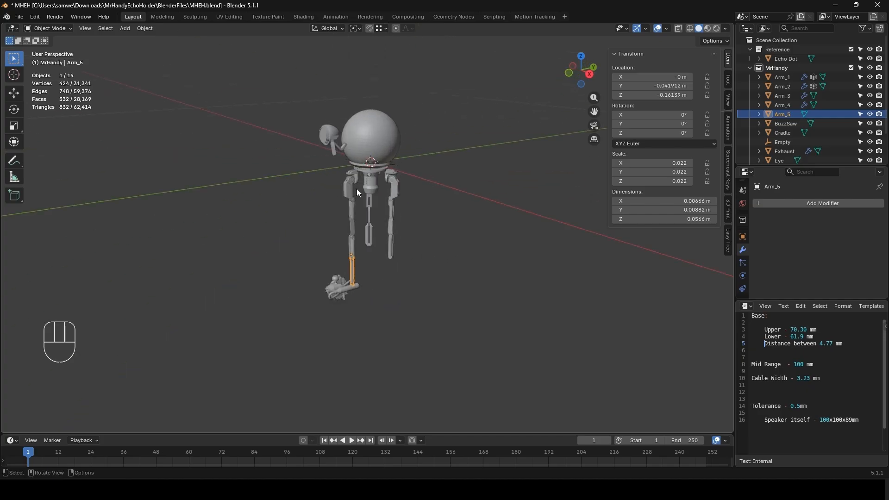
{"action": "scroll", "coordinate": [340, 150], "scroll_direction": "up", "scroll_amount": 3}
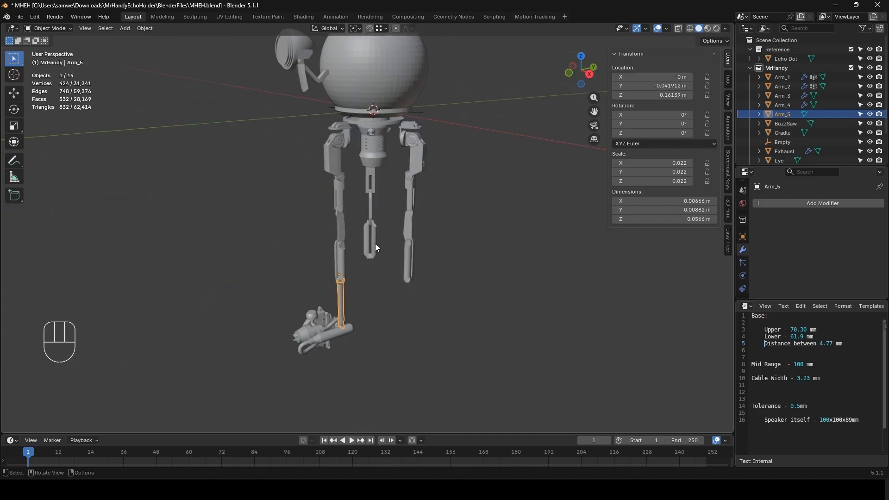
{"action": "scroll", "coordinate": [372, 290], "scroll_direction": "up", "scroll_amount": 2}
{"action": "middle_click_drag", "start_coordinate": [366, 318], "coordinate": [376, 281], "text": "shift"}
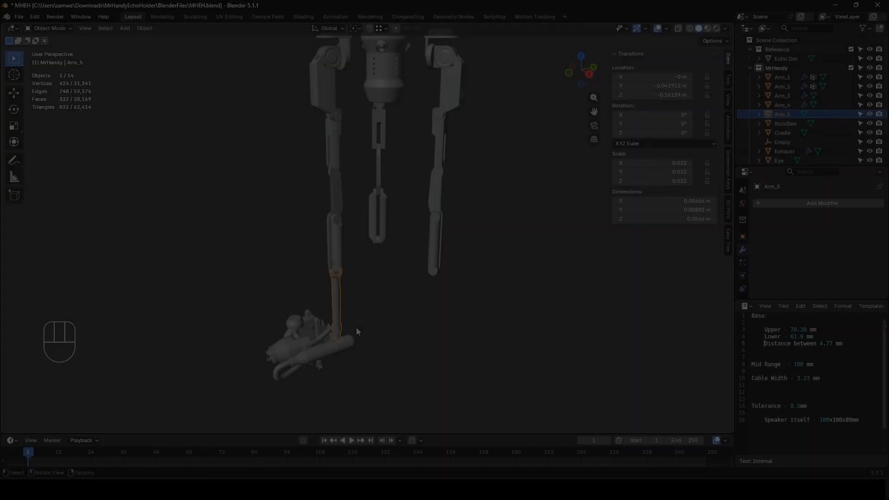
{"action": "scroll", "coordinate": [351, 327], "scroll_direction": "up", "scroll_amount": 5}
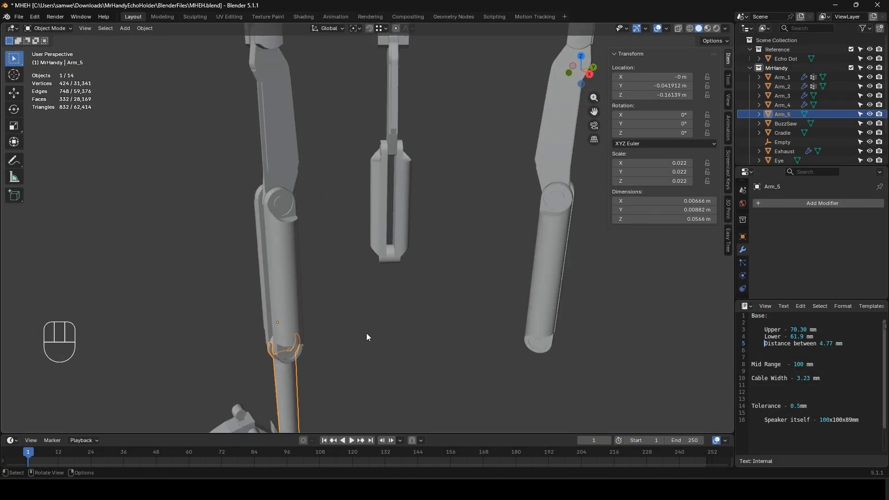
{"action": "middle_click_drag", "start_coordinate": [366, 333], "coordinate": [383, 112], "text": "shift"}
{"action": "middle_click_drag", "start_coordinate": [355, 186], "coordinate": [367, 222], "text": "shift"}
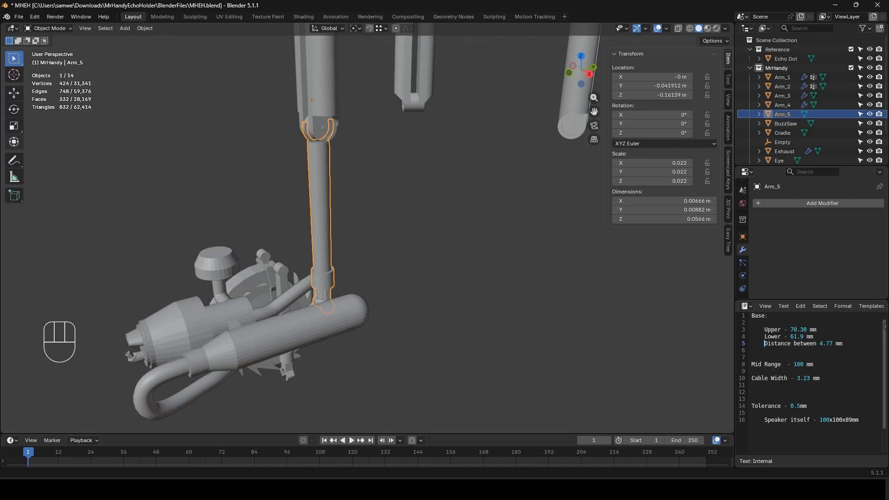
- Place the MrHandyCollage.png reference beside the model and compare its lower arms with Arm_5
{"action": "left_click_drag", "start_coordinate": [579, 499], "coordinate": [642, 63]}
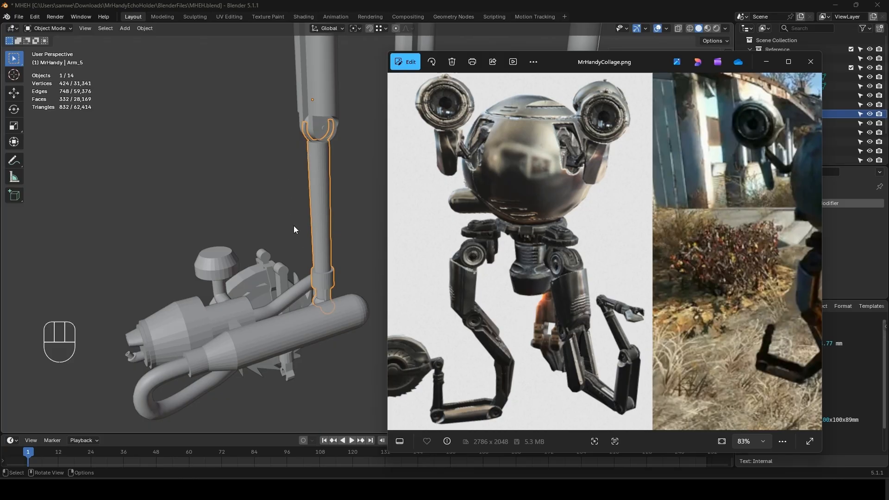
{"action": "scroll", "coordinate": [294, 226], "scroll_direction": "down", "scroll_amount": 5}
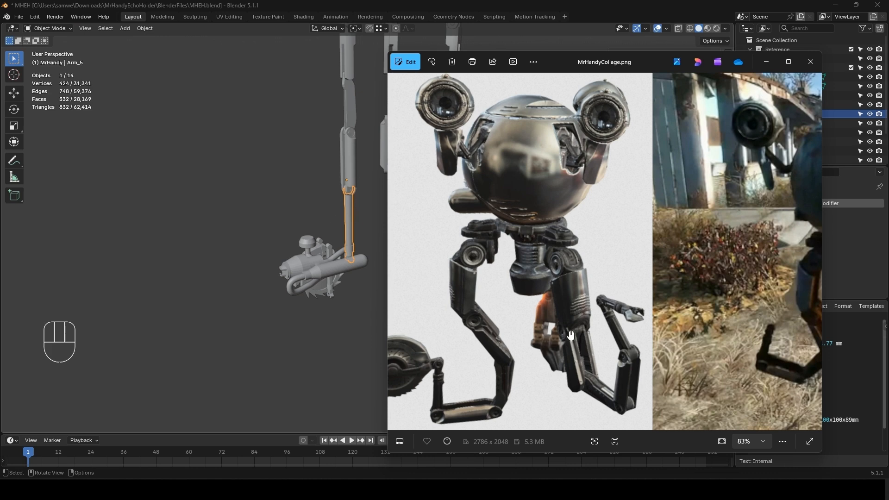
{"action": "scroll", "coordinate": [338, 237], "scroll_direction": "up", "scroll_amount": 8}
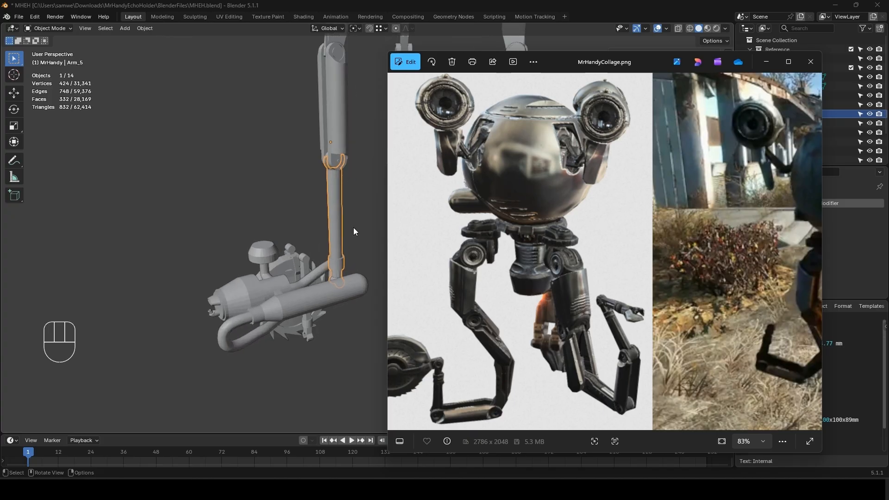
- Scale the face loop of Arm_5's long shaft by about 1.49 in X and Y only, keeping Z locked
{"action": "left_click", "coordinate": [295, 183]}
{"action": "key", "text": "Tab"}
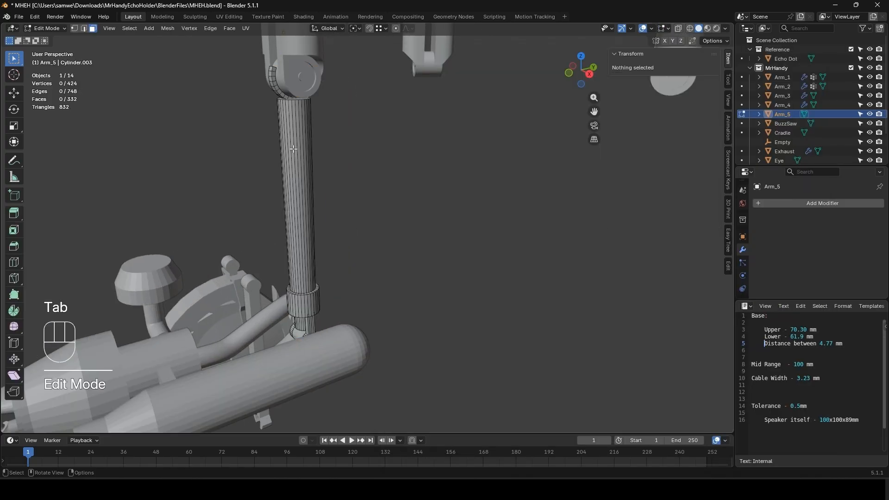
{"action": "key", "text": "3"}
{"action": "left_click", "coordinate": [316, 181], "text": "alt"}
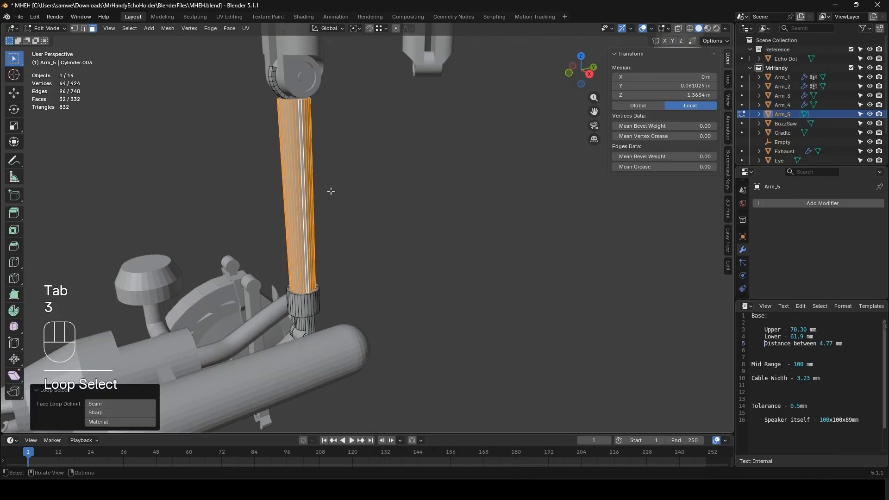
{"action": "key", "text": "s"}
{"action": "key", "text": "shift+z"}
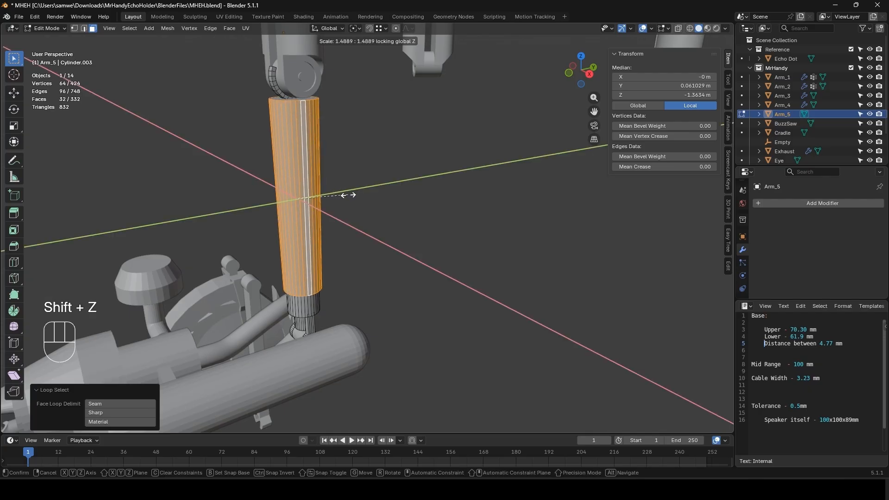
{"action": "left_click", "coordinate": [344, 195]}
{"action": "key", "text": "ctrl+z"}
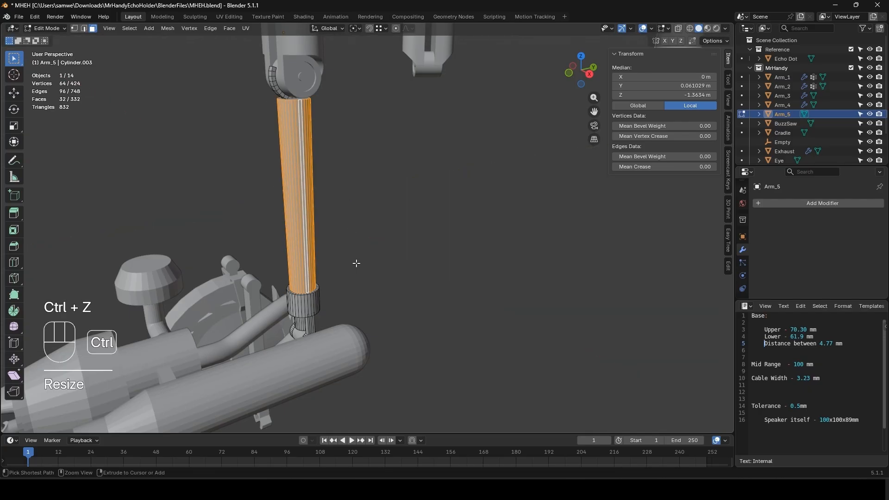
{"action": "key", "text": "shift+ctrl+z"}
- Scale the face loop of the collar below Arm_5's shaft by about 1.43 in X and Y only, keeping Z locked
{"action": "middle_click_drag", "start_coordinate": [353, 296], "coordinate": [343, 272]}
{"action": "left_click", "coordinate": [301, 298], "text": "alt"}
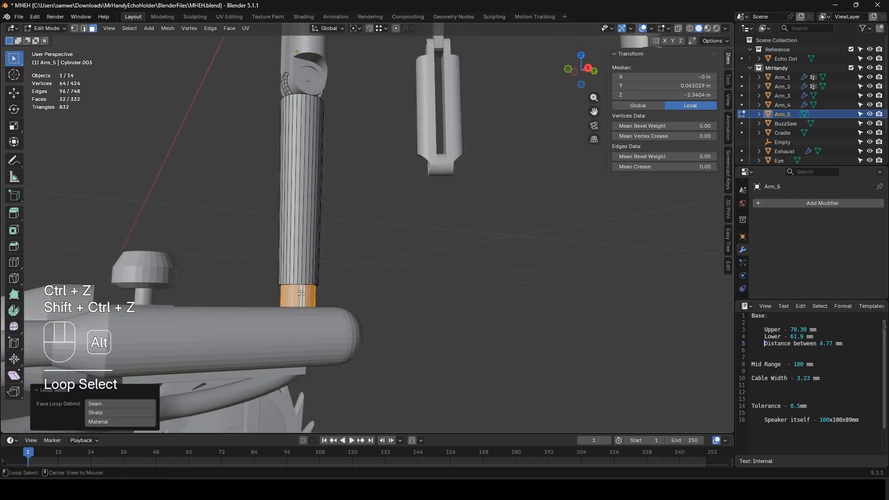
{"action": "middle_click_drag", "start_coordinate": [302, 297], "coordinate": [328, 311]}
{"action": "key", "text": "s"}
{"action": "key", "text": "shift+z"}
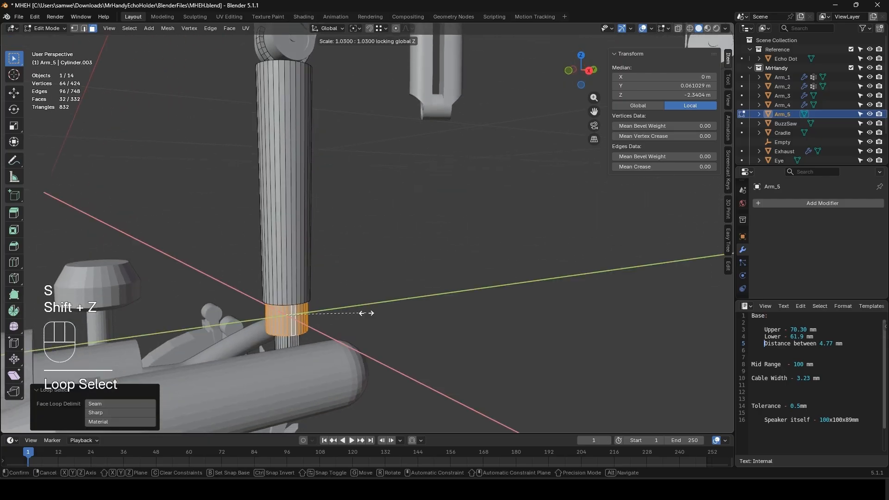
{"action": "left_click", "coordinate": [399, 311]}
{"action": "middle_click_drag", "start_coordinate": [399, 311], "coordinate": [383, 308]}
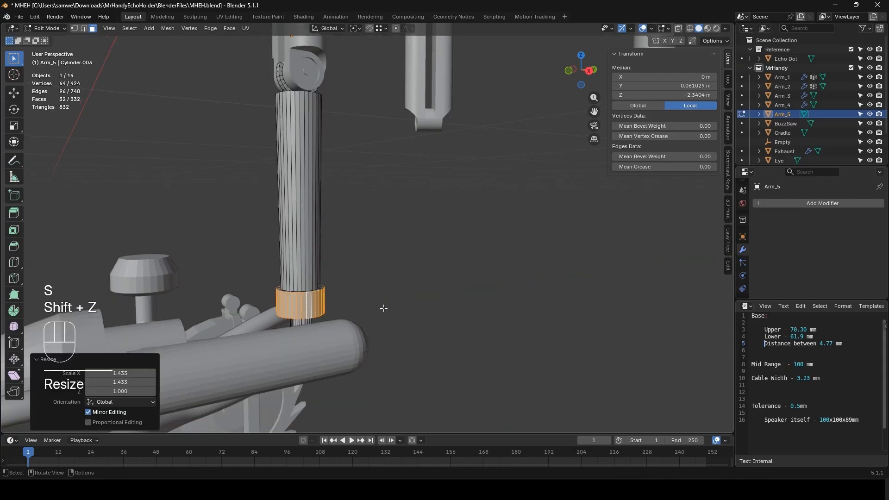
- Select Arm_5's collar and end fork through the mesh with X-ray and move them up along Z to shorten the shaft
{"action": "left_click", "coordinate": [679, 29]}
{"action": "middle_click_drag", "start_coordinate": [301, 276], "coordinate": [307, 276]}
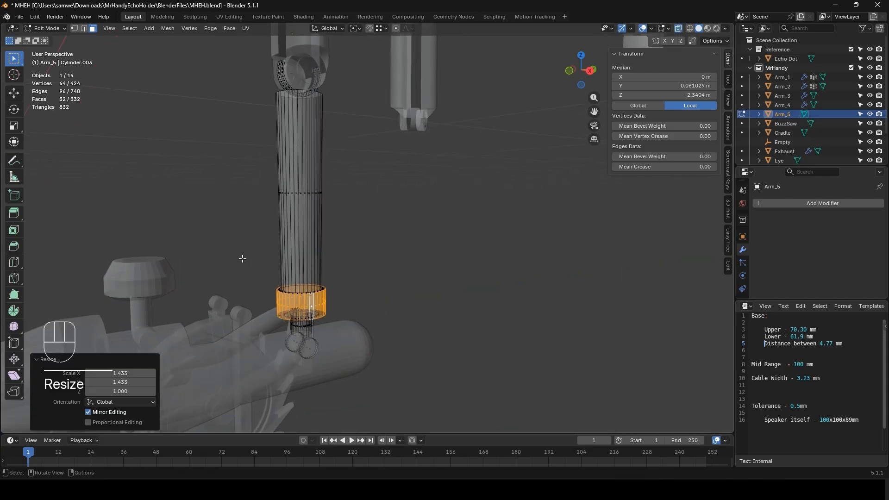
{"action": "left_click_drag", "start_coordinate": [236, 255], "coordinate": [410, 397]}
{"action": "key", "text": "g"}
{"action": "key", "text": "z"}
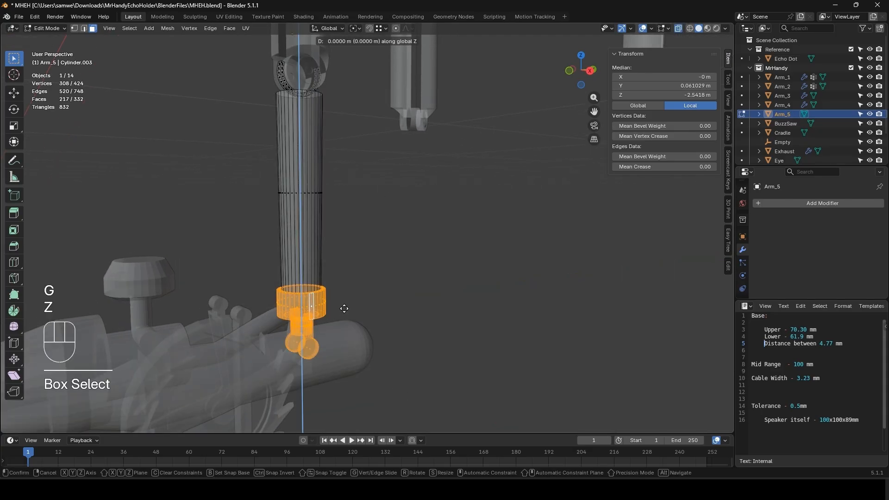
{"action": "left_click", "coordinate": [339, 262]}
{"action": "key", "text": "Tab"}
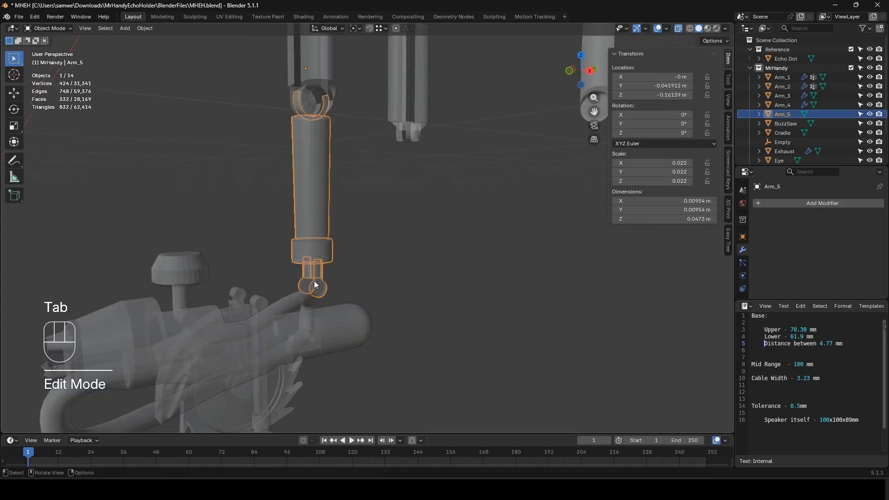
- Lower Arm_5's collar and end fork by about 0.0025 m along Z and return to solid display in Object Mode
{"action": "key", "text": "Tab"}
{"action": "key", "text": "g"}
{"action": "key", "text": "z"}
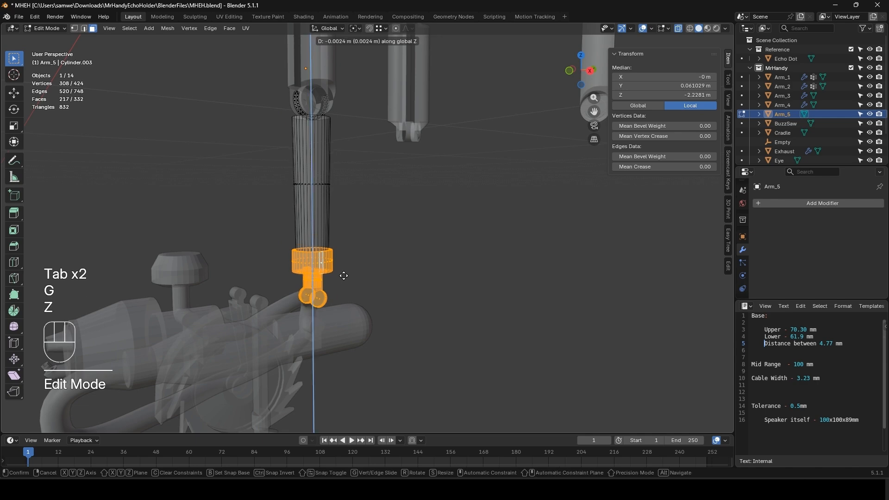
{"action": "left_click", "coordinate": [343, 279]}
{"action": "key", "text": "Tab"}
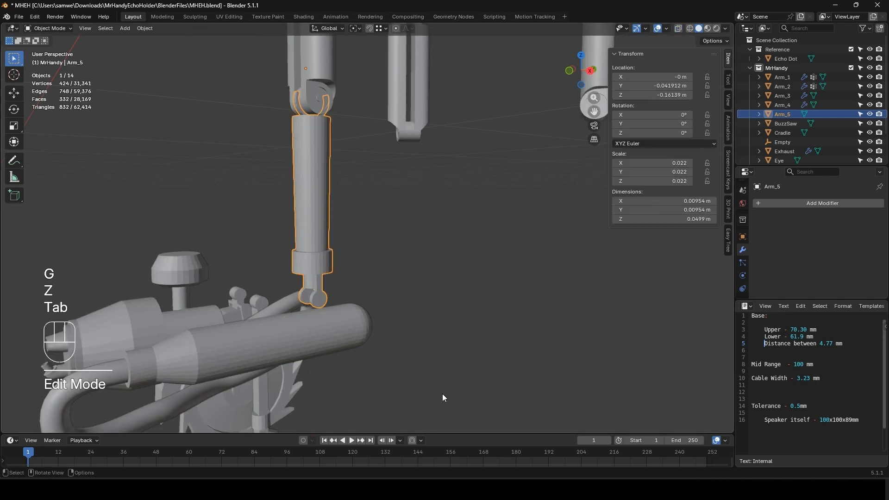
- Scale Arm_5's shaft and collar face loops to about 0.73 in X and Y only, following the slim lower arm in MrHandyCollage.png
{"action": "key", "text": "alt+Tab"}
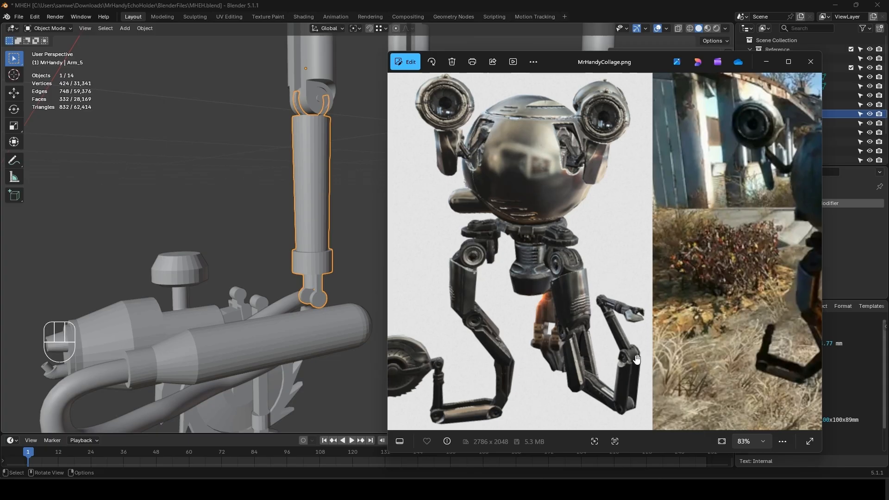
{"action": "scroll", "coordinate": [637, 360], "scroll_direction": "up", "scroll_amount": 5}
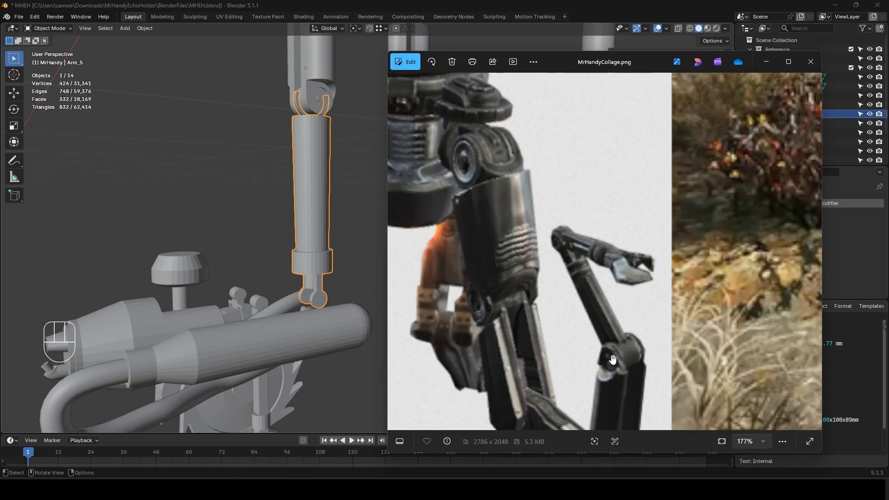
{"action": "middle_click_drag", "start_coordinate": [303, 114], "coordinate": [370, 157]}
{"action": "key", "text": "Tab"}
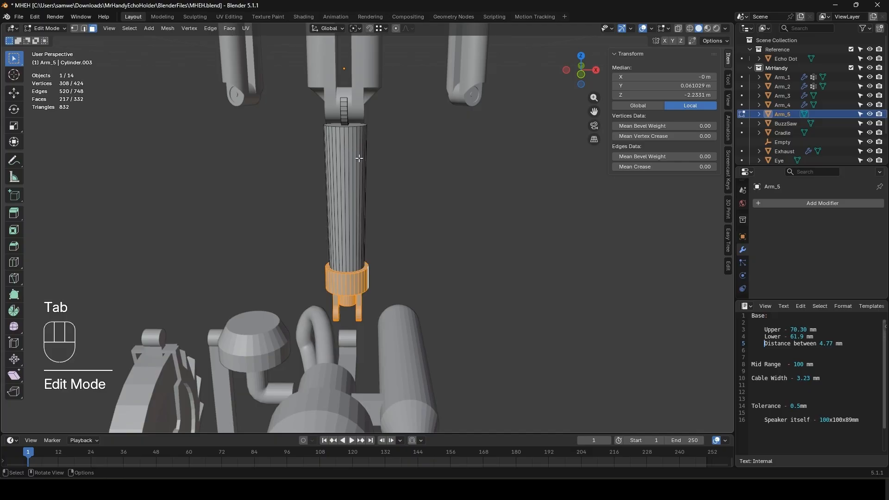
{"action": "left_click", "coordinate": [359, 160], "text": "ctrl"}
{"action": "key", "text": "ctrl+l"}
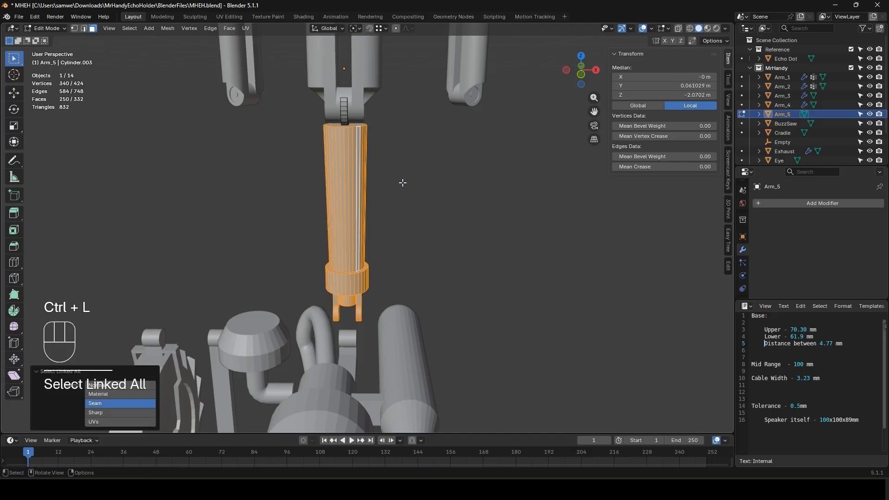
{"action": "left_click", "coordinate": [333, 187], "text": "alt"}
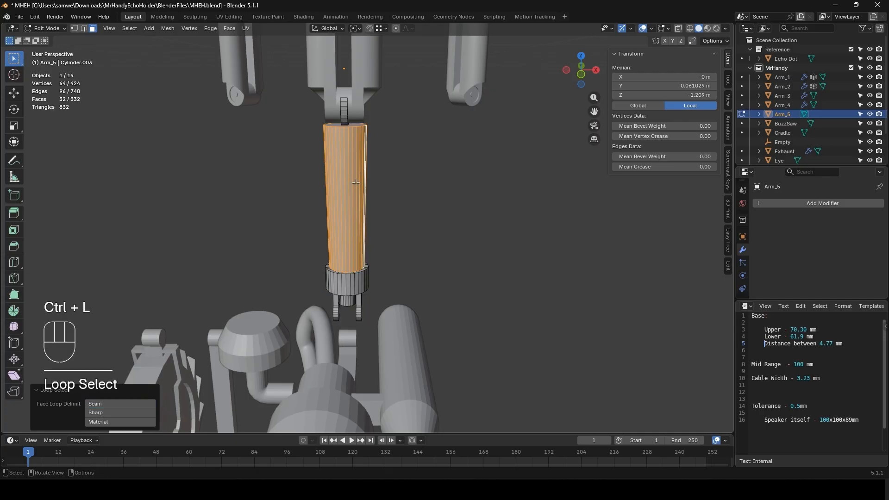
{"action": "left_click", "coordinate": [365, 280], "text": "alt+shift"}
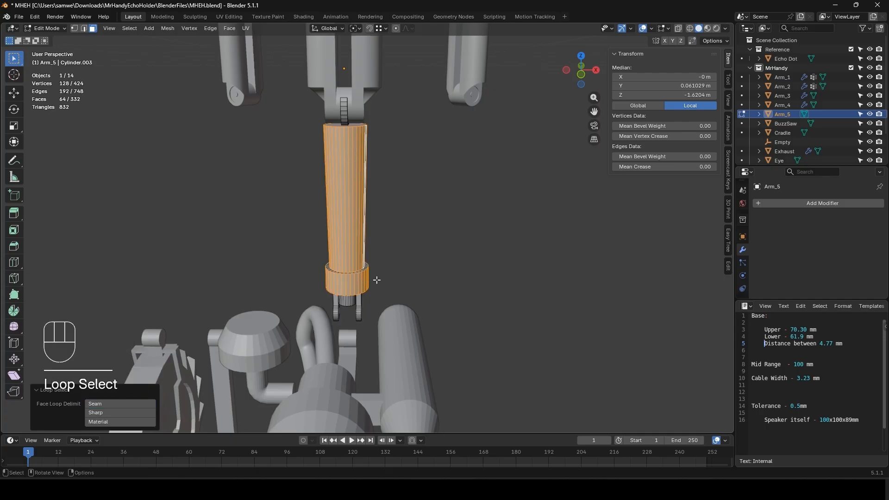
{"action": "key", "text": "s"}
{"action": "key", "text": "shift+z"}
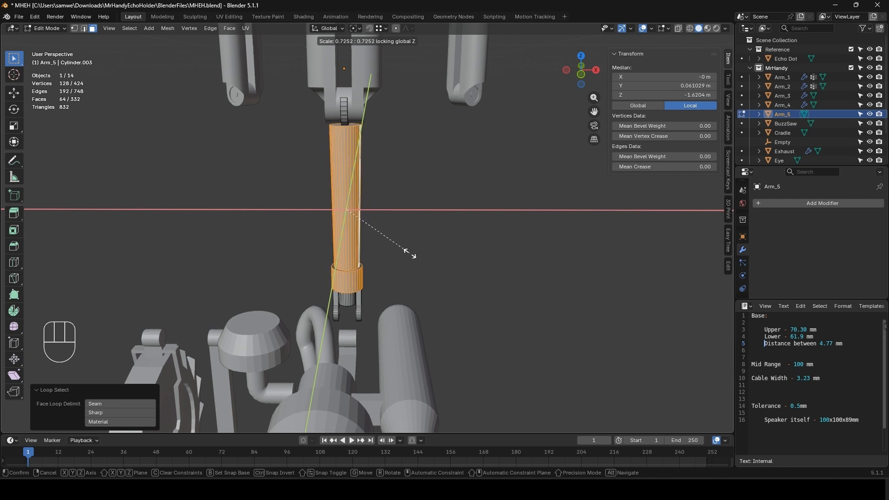
{"action": "left_click", "coordinate": [407, 252]}
{"action": "key", "text": "Tab"}
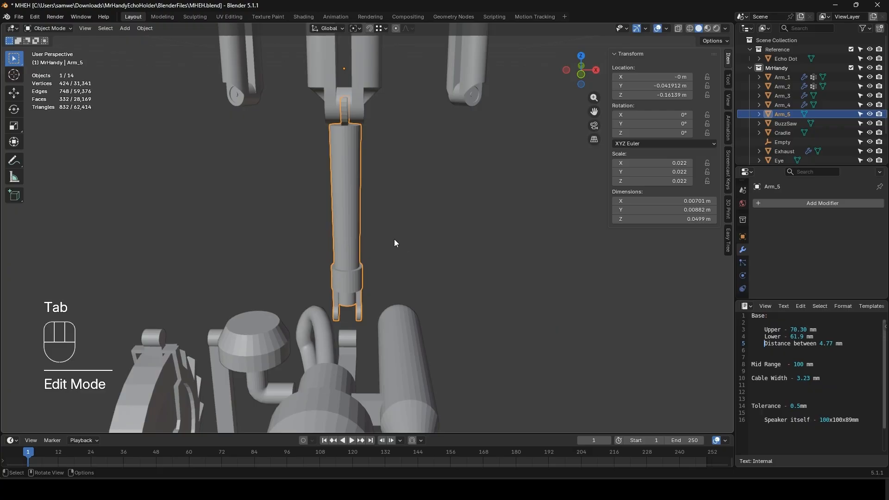
- Check the reference's hinge, then inset the outer faces of Arm_5's two end fork discs by about 0.0165 m
{"action": "key", "text": "alt+Tab"}
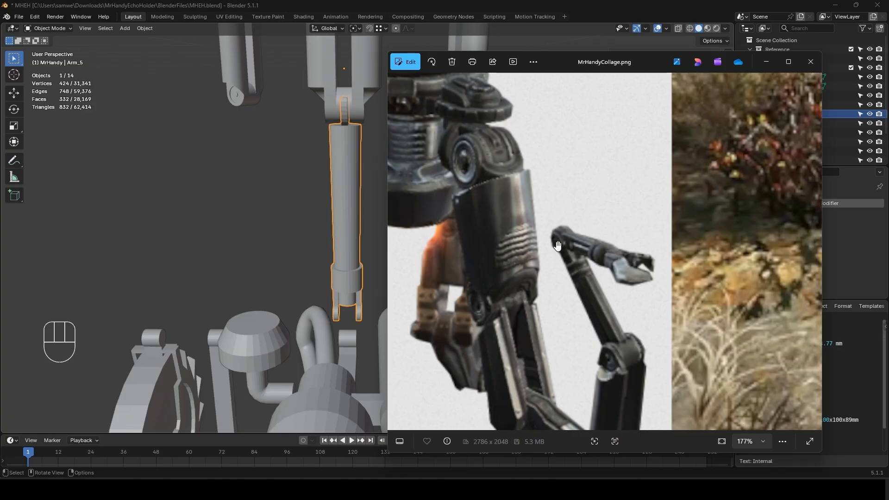
{"action": "middle_click_drag", "start_coordinate": [380, 296], "coordinate": [381, 273]}
{"action": "scroll", "coordinate": [344, 234], "scroll_direction": "up", "scroll_amount": 5}
{"action": "key", "text": "Tab"}
{"action": "left_click", "coordinate": [286, 235]}
{"action": "left_click", "coordinate": [360, 310], "text": "shift"}
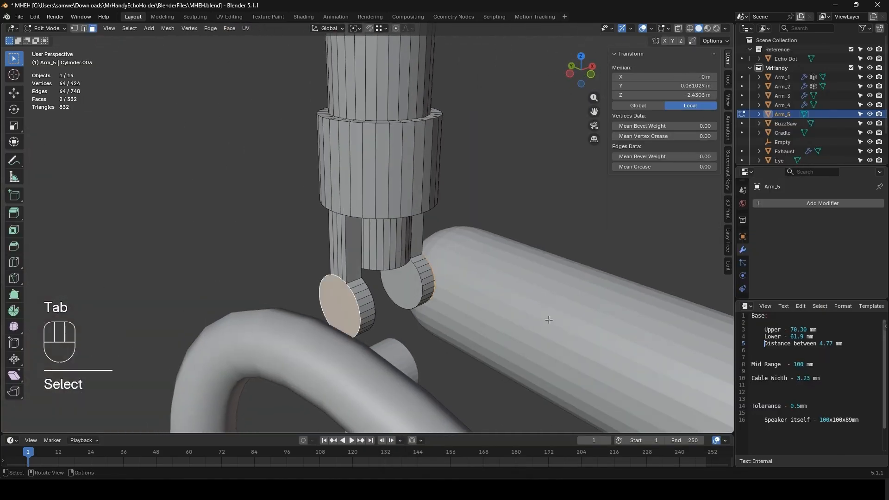
{"action": "middle_click_drag", "start_coordinate": [361, 310], "coordinate": [495, 295]}
{"action": "key", "text": "i"}
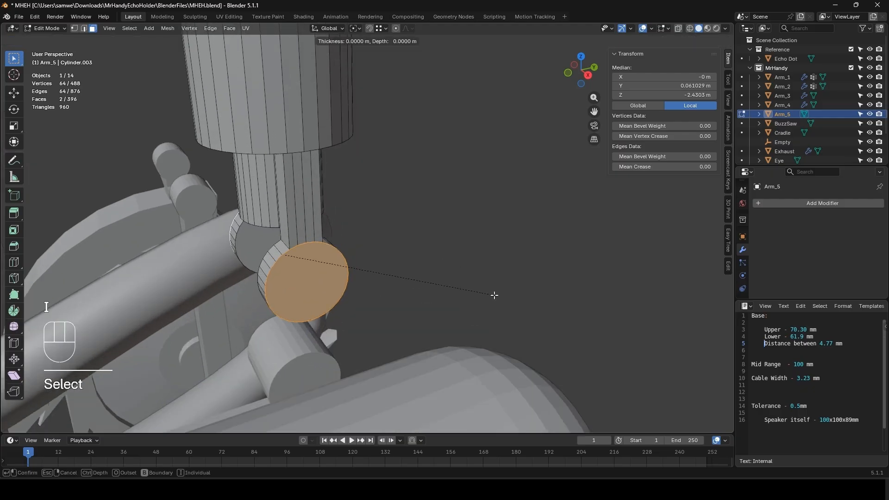
{"action": "left_click", "coordinate": [486, 298]}
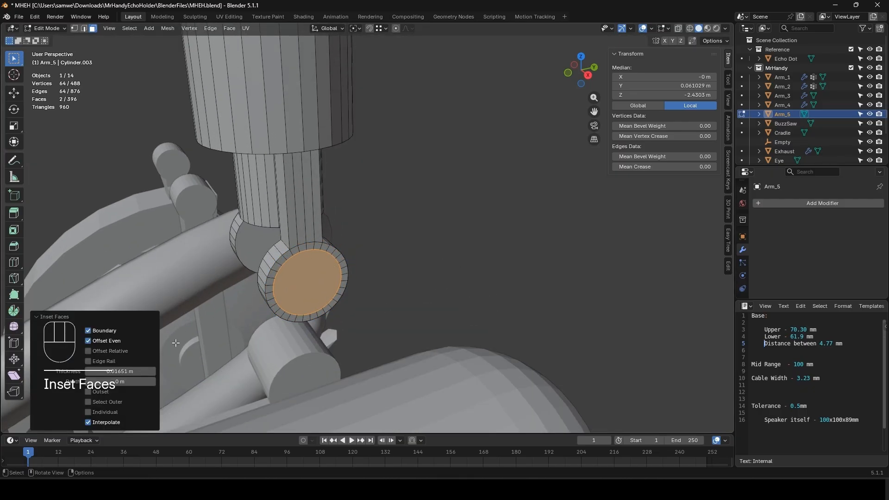
- Extrude the two inset disc faces inward along their normals by about 0.0127 m to form shallow recesses
{"action": "middle_click_drag", "start_coordinate": [369, 347], "coordinate": [383, 349]}
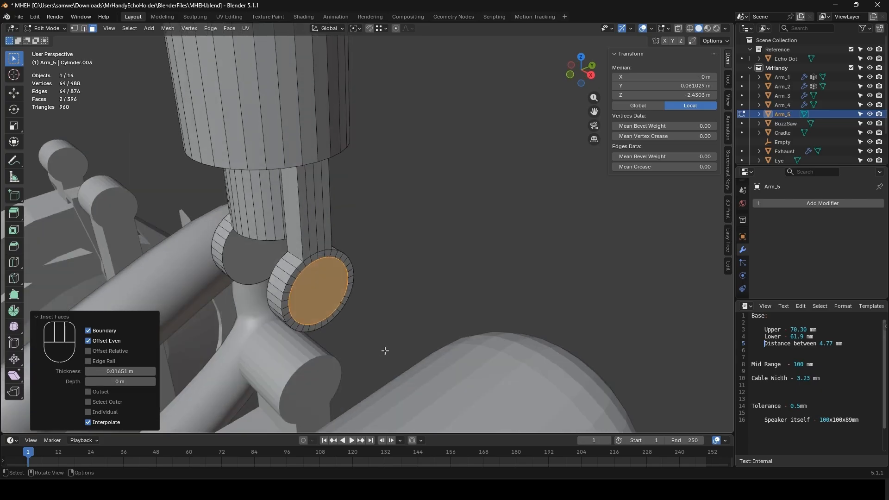
{"action": "key", "text": "alt+e"}
{"action": "left_click", "coordinate": [385, 351]}
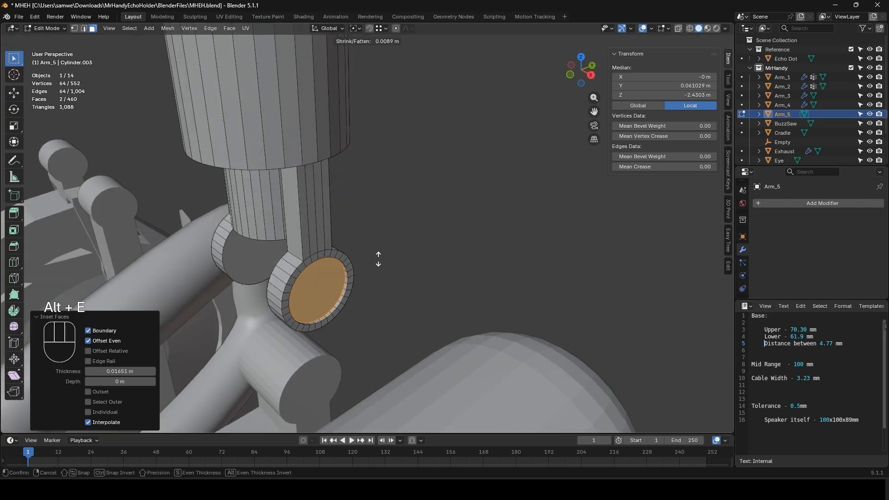
{"action": "left_click", "coordinate": [376, 221]}
- Inset the recessed disc faces twice, by about 0.021 m and 0.013 m, and scale the centre faces outward by about 1.076 along X
{"action": "key", "text": "i"}
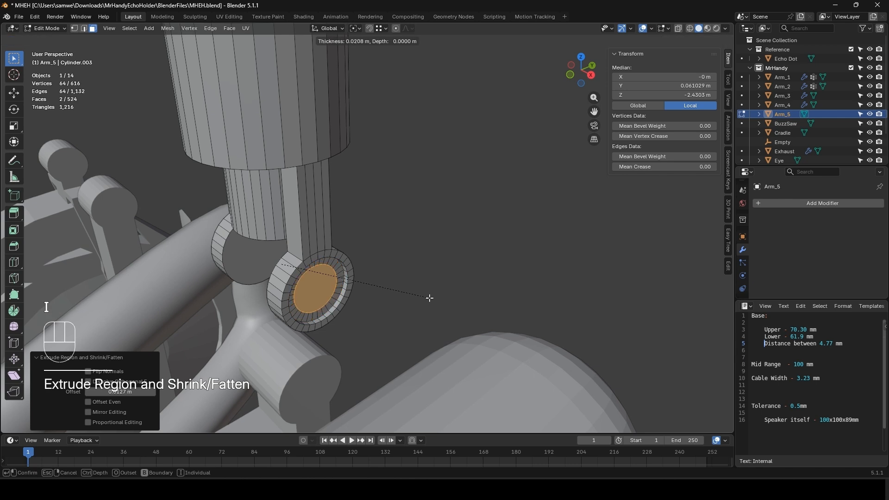
{"action": "left_click", "coordinate": [428, 298]}
{"action": "key", "text": "i"}
{"action": "left_click", "coordinate": [424, 301]}
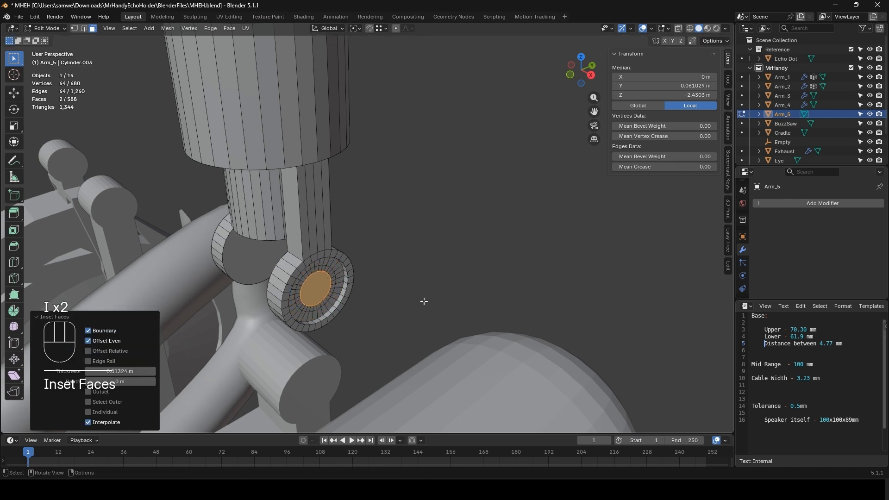
{"action": "key", "text": "s"}
{"action": "key", "text": "x"}
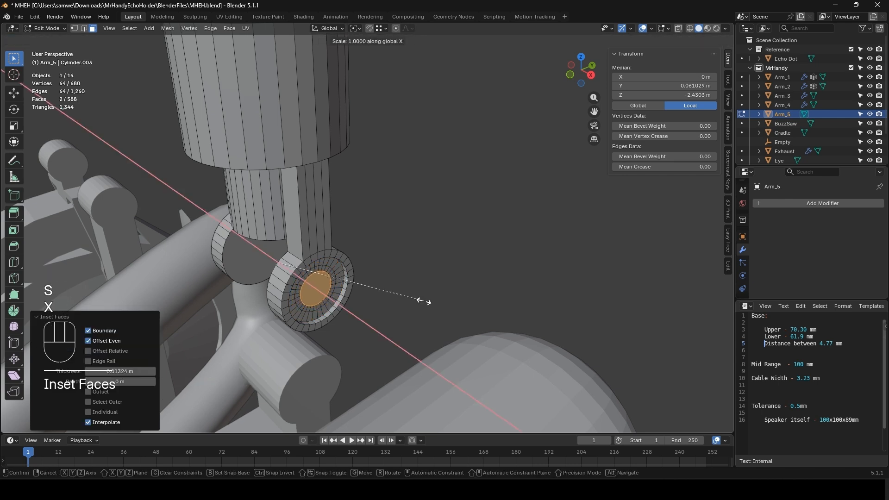
{"action": "key", "text": "shift"}
{"action": "left_click", "coordinate": [438, 304]}
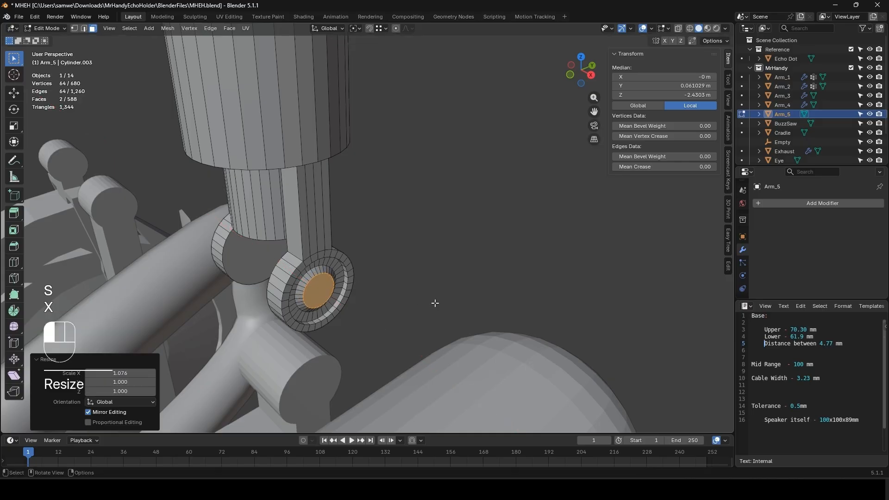
- Apply Shade Auto Smooth to Arm_5 in Object Mode
{"action": "key", "text": "Tab"}
{"action": "right_click", "coordinate": [343, 265]}
{"action": "left_click", "coordinate": [343, 265]}
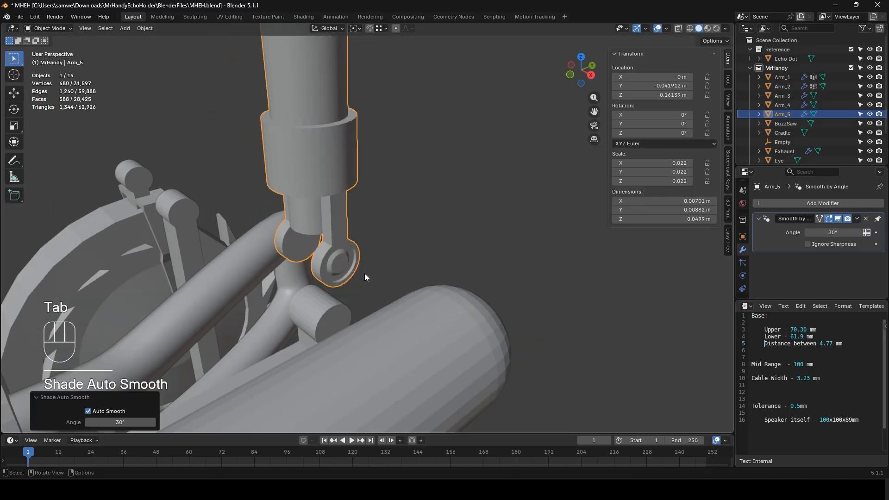
- Copy the Array modifier from Arm_4 to Arm_5
{"action": "middle_click_drag", "start_coordinate": [365, 273], "coordinate": [347, 250]}
{"action": "scroll", "coordinate": [349, 232], "scroll_direction": "down", "scroll_amount": 3}
{"action": "middle_click_drag", "start_coordinate": [353, 215], "coordinate": [307, 261], "text": "shift"}
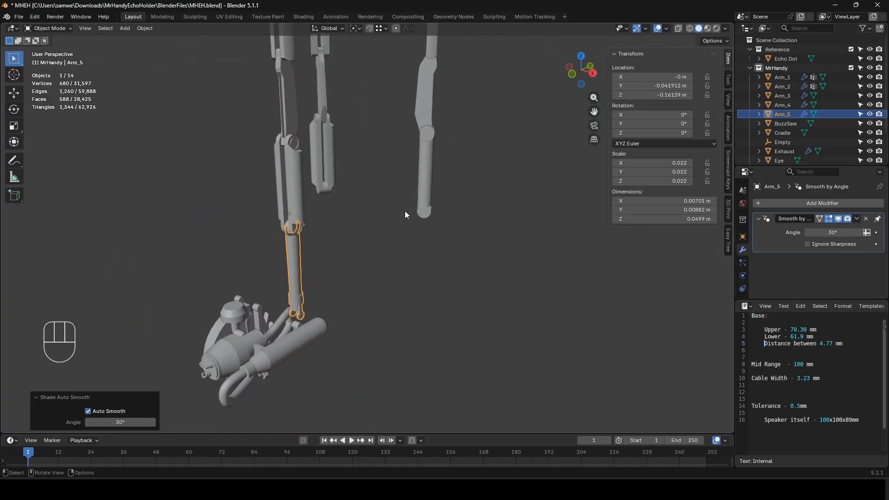
{"action": "left_click", "coordinate": [421, 185], "text": "shift"}
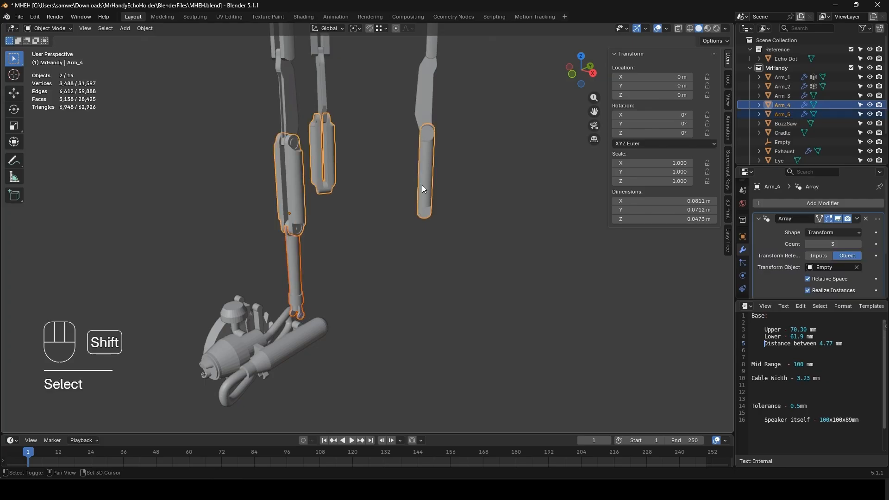
{"action": "left_click", "coordinate": [857, 218]}
{"action": "left_click", "coordinate": [822, 248]}
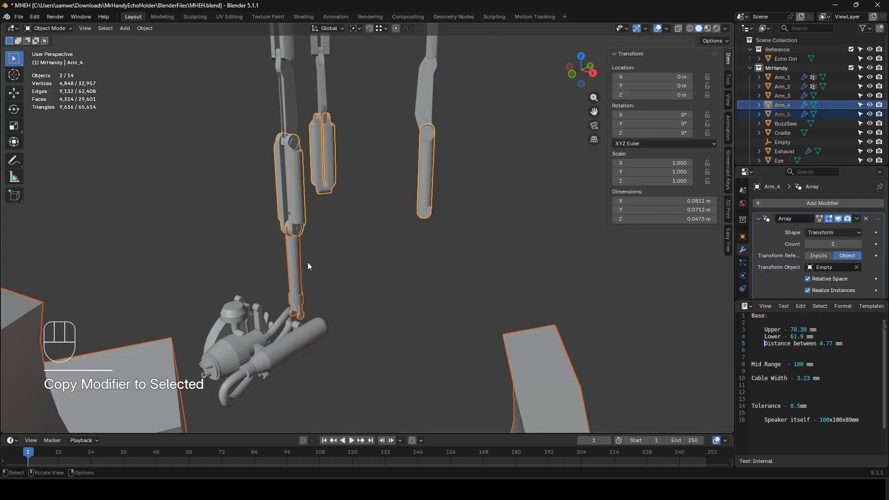
- Try applying the location of the selected Arm_4 and Arm_5, and undo it
{"action": "key", "text": "ctrl"}
{"action": "key", "text": "ctrl+a"}
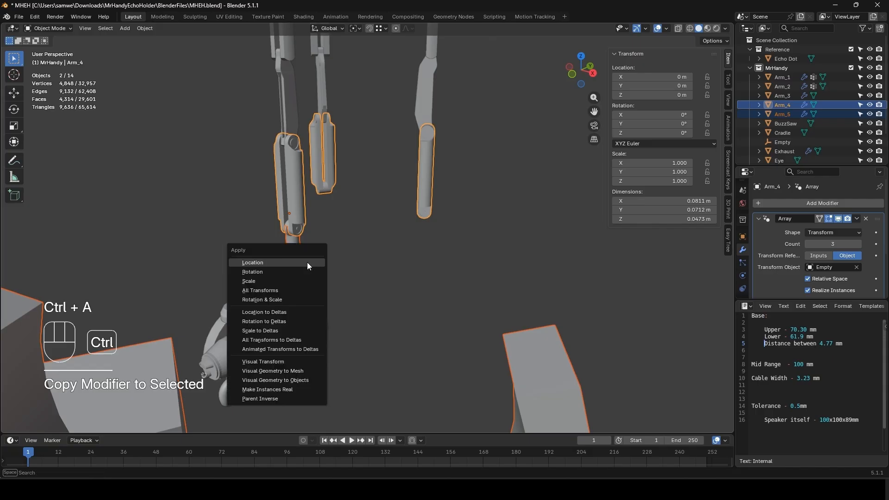
{"action": "left_click", "coordinate": [307, 262]}
{"action": "scroll", "coordinate": [366, 257], "scroll_direction": "down", "scroll_amount": 5}
{"action": "scroll", "coordinate": [382, 255], "scroll_direction": "up", "scroll_amount": 6}
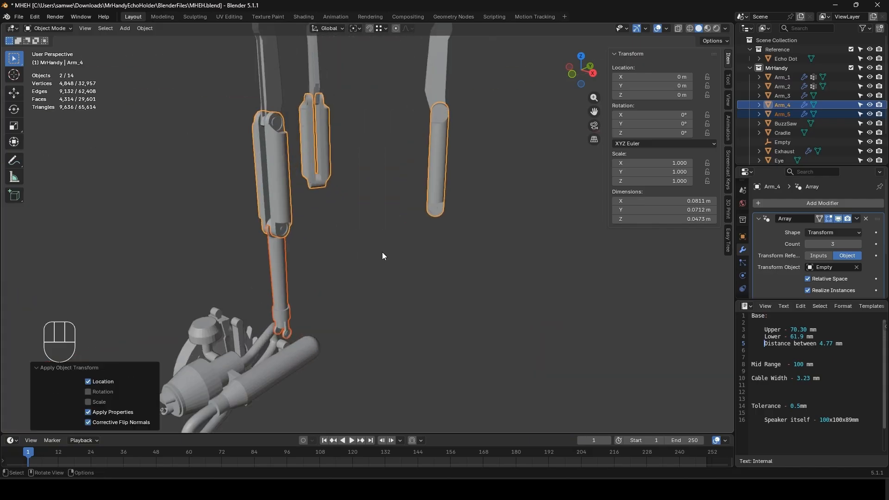
{"action": "key", "text": "ctrl+z"}
- Select only Arm_5 and apply its scale
{"action": "scroll", "coordinate": [353, 281], "scroll_direction": "down", "scroll_amount": 4}
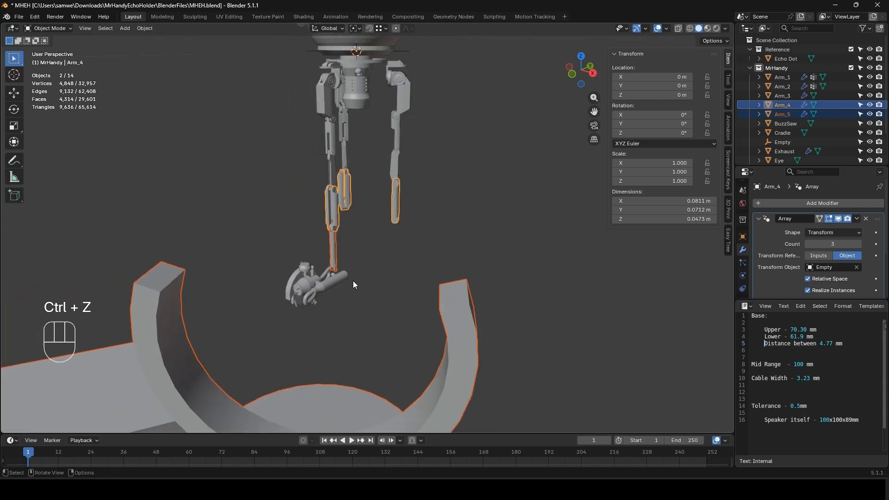
{"action": "scroll", "coordinate": [355, 280], "scroll_direction": "up", "scroll_amount": 3}
{"action": "left_click", "coordinate": [334, 246]}
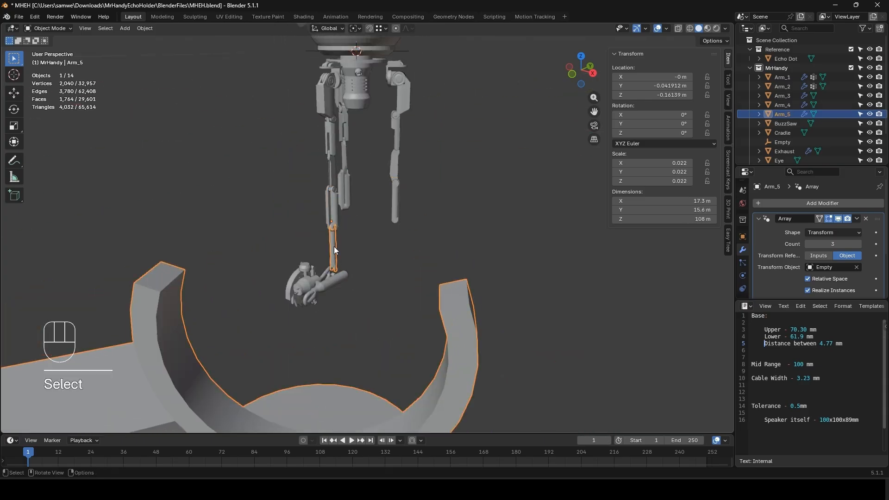
{"action": "key", "text": "ctrl+a"}
{"action": "left_click", "coordinate": [329, 262]}
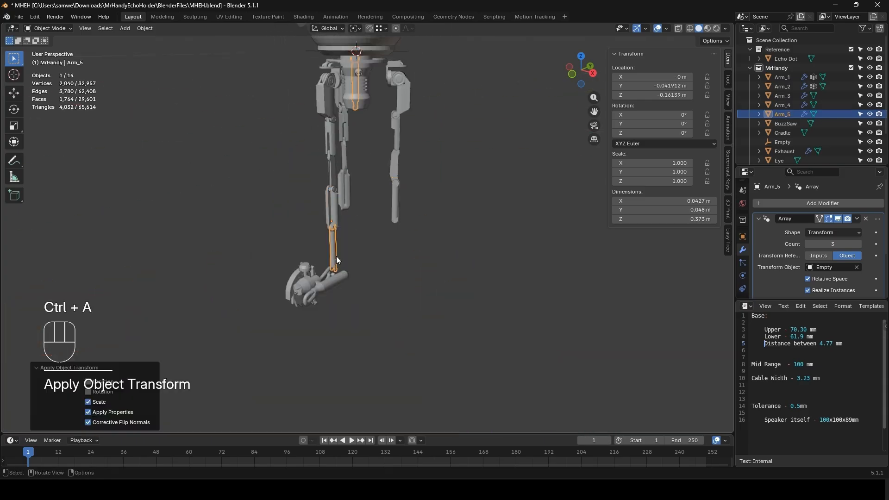
- Apply the location of Arm_5 so its array copies sit on the ends of all three arms
{"action": "key", "text": "ctrl+a"}
{"action": "left_click", "coordinate": [327, 235]}
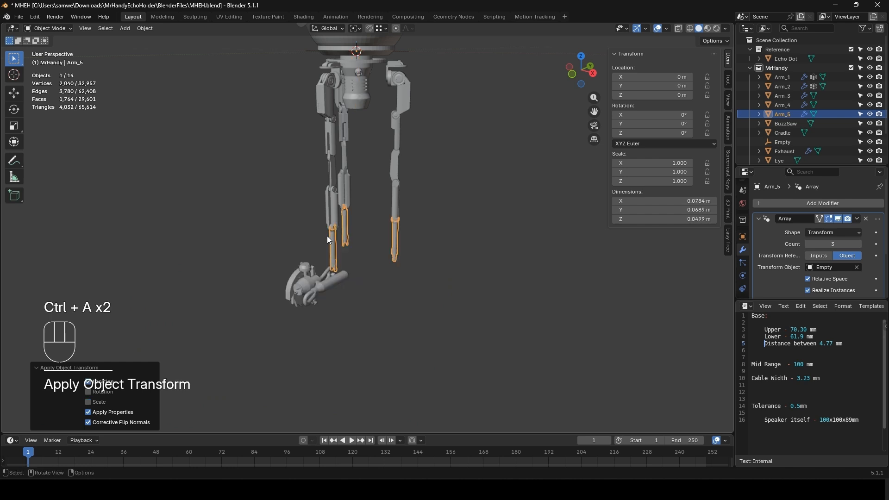
{"action": "scroll", "coordinate": [365, 259], "scroll_direction": "up", "scroll_amount": 3}
{"action": "left_click", "coordinate": [365, 259]}
{"action": "scroll", "coordinate": [386, 302], "scroll_direction": "up", "scroll_amount": 5}
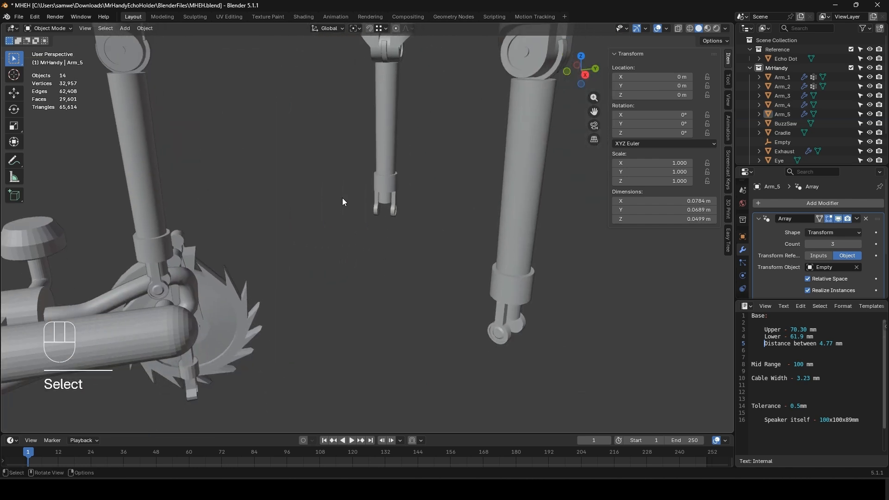
{"action": "middle_click_drag", "start_coordinate": [342, 198], "coordinate": [370, 207]}
{"action": "scroll", "coordinate": [315, 218], "scroll_direction": "down", "scroll_amount": 5}
{"action": "middle_click_drag", "start_coordinate": [334, 151], "coordinate": [353, 242], "text": "shift"}
{"action": "scroll", "coordinate": [354, 242], "scroll_direction": "down", "scroll_amount": 5}
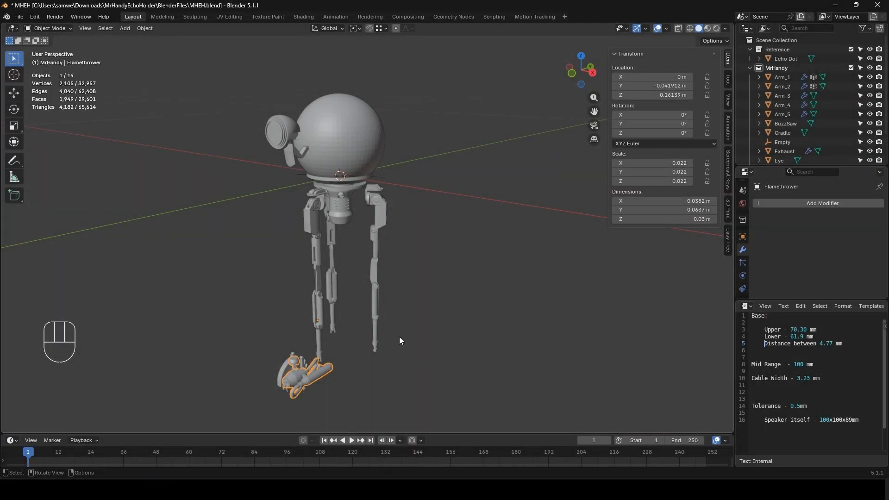
- Switch to the MrHandyCollage.png reference and examine how the arms bend and which attachments they carry in the different images
{"action": "middle_click_drag", "start_coordinate": [400, 341], "coordinate": [333, 296]}
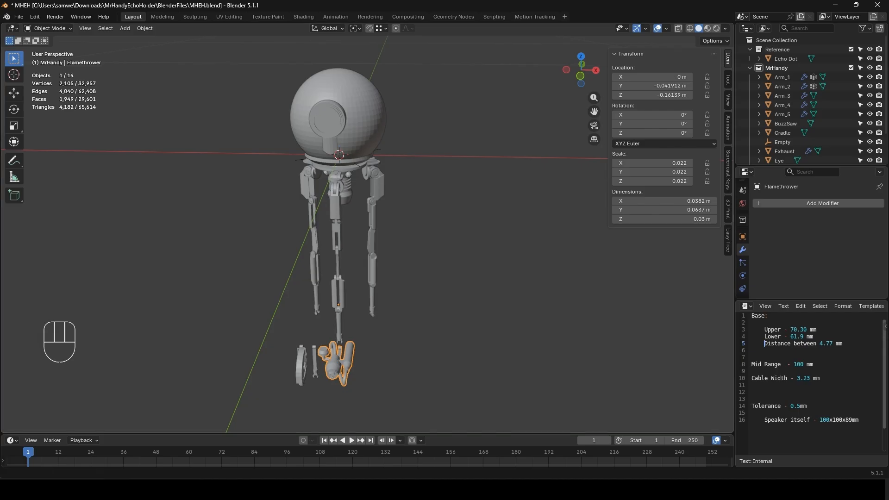
{"action": "key", "text": "alt+Tab"}
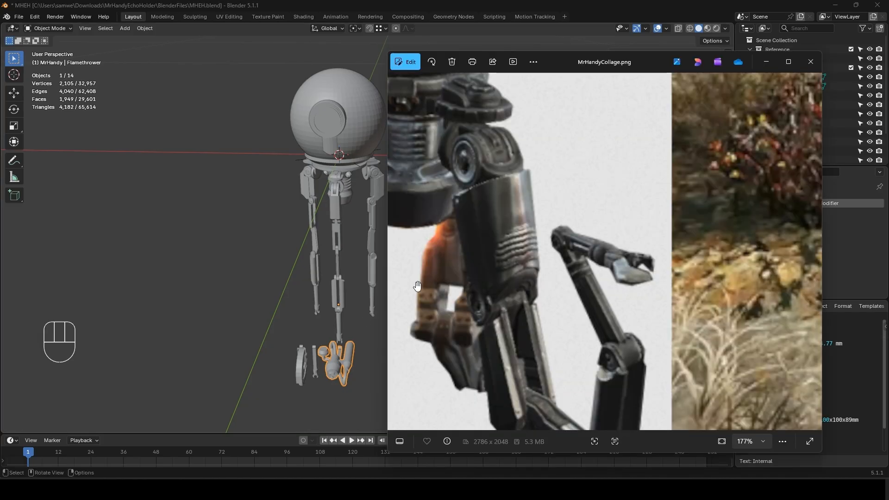
{"action": "scroll", "coordinate": [472, 229], "scroll_direction": "down", "scroll_amount": 4}
{"action": "scroll", "coordinate": [665, 309], "scroll_direction": "down", "scroll_amount": 1}
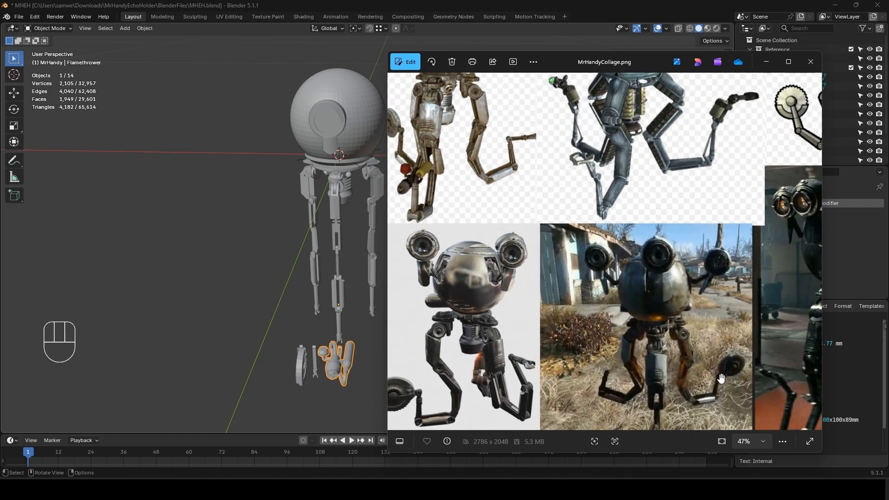
{"action": "left_click_drag", "start_coordinate": [721, 371], "coordinate": [548, 343]}
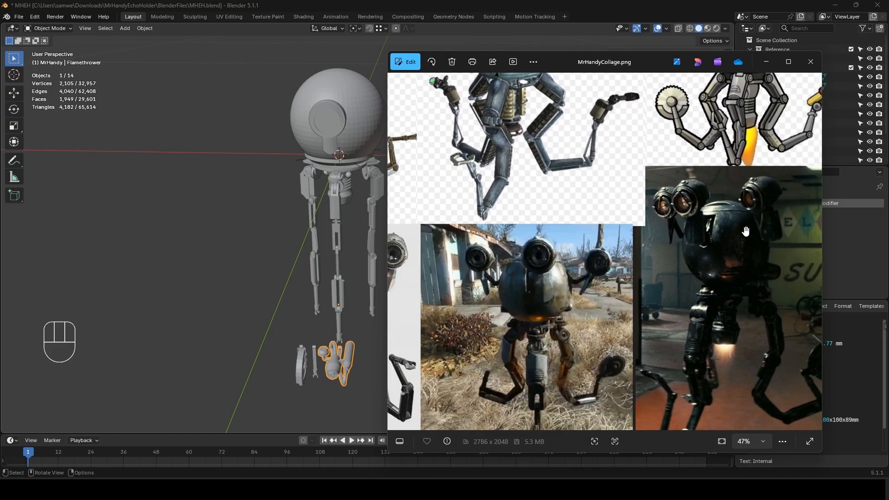
{"action": "left_click_drag", "start_coordinate": [746, 231], "coordinate": [715, 231]}
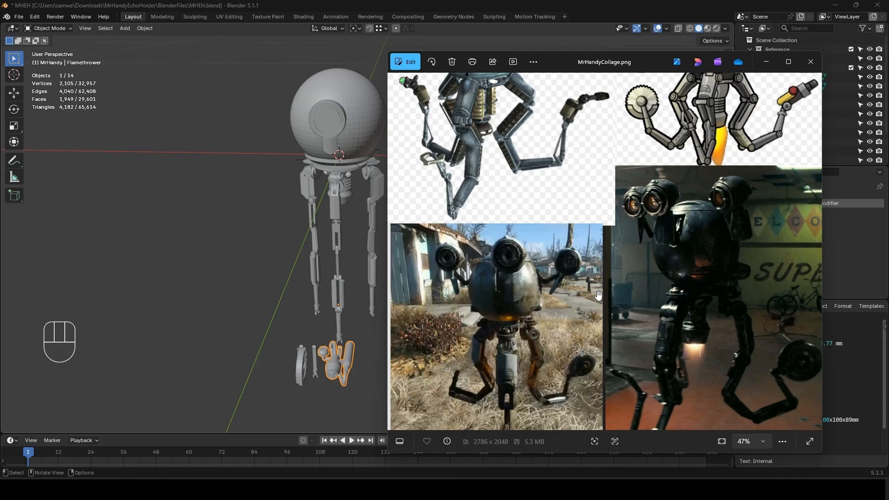
{"action": "left_click_drag", "start_coordinate": [639, 142], "coordinate": [646, 228]}
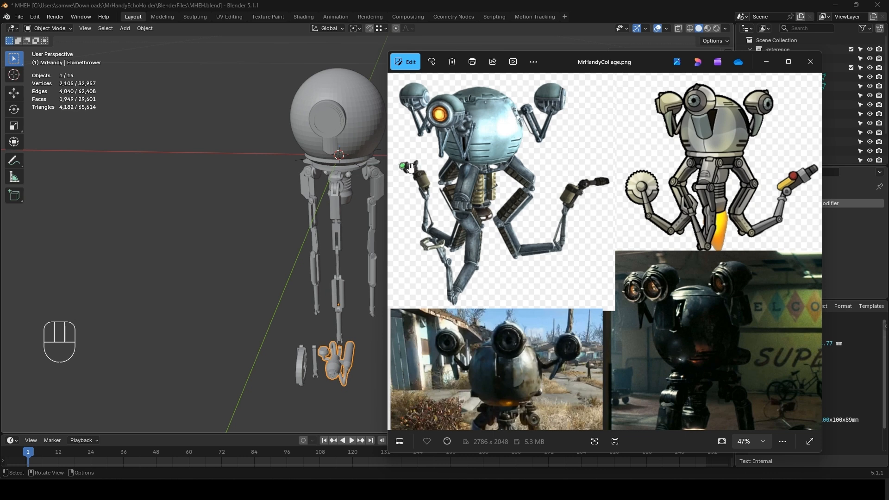
{"action": "left_click_drag", "start_coordinate": [437, 213], "coordinate": [585, 229]}
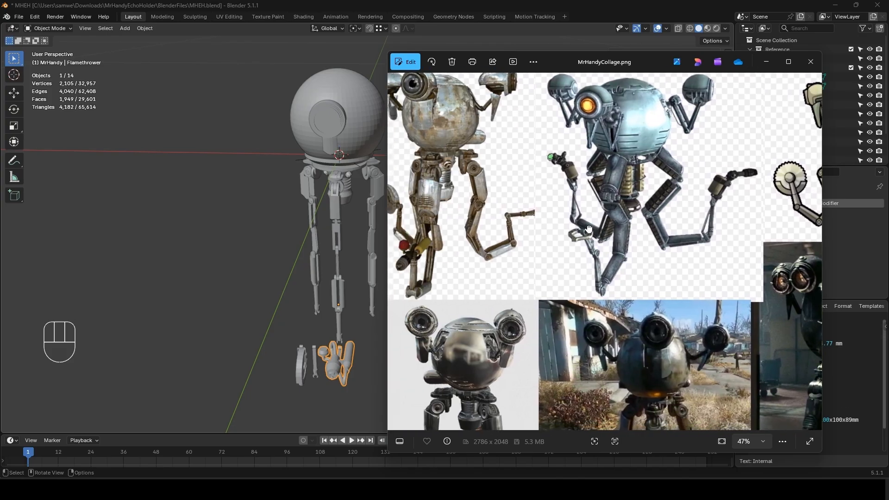
{"action": "left_click_drag", "start_coordinate": [425, 250], "coordinate": [444, 253]}
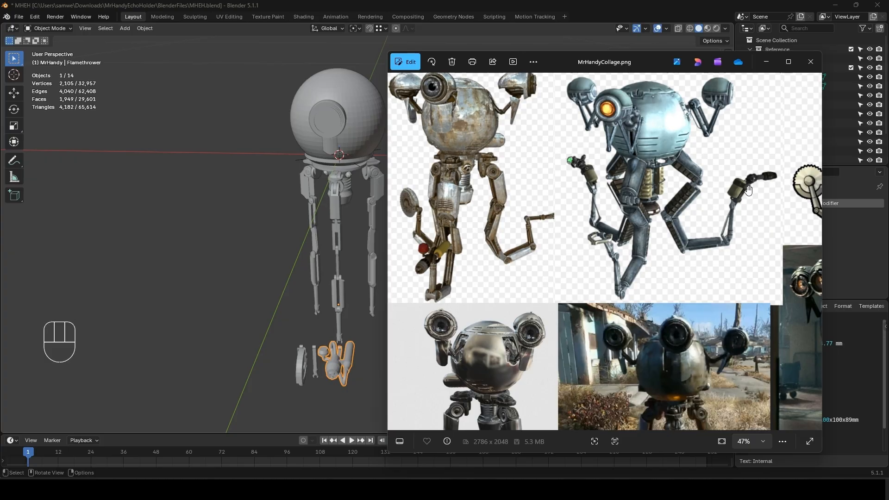
{"action": "left_click_drag", "start_coordinate": [736, 240], "coordinate": [568, 242]}
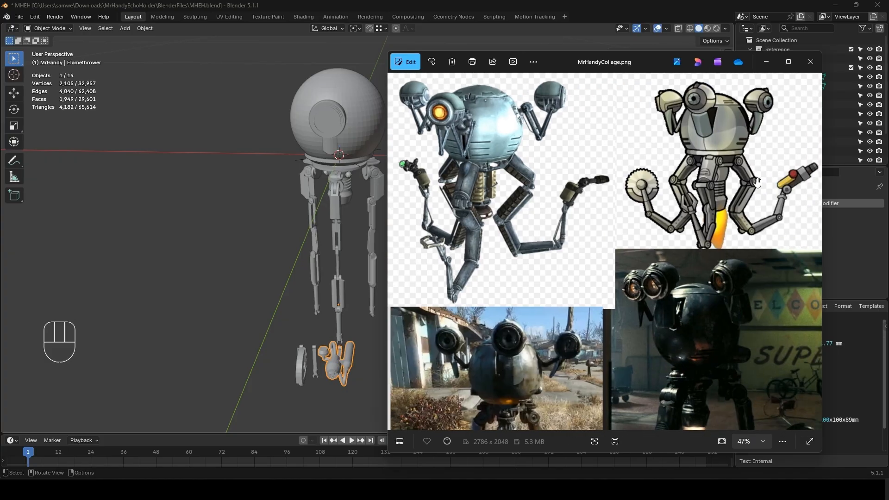
{"action": "left_click_drag", "start_coordinate": [464, 223], "coordinate": [760, 201]}
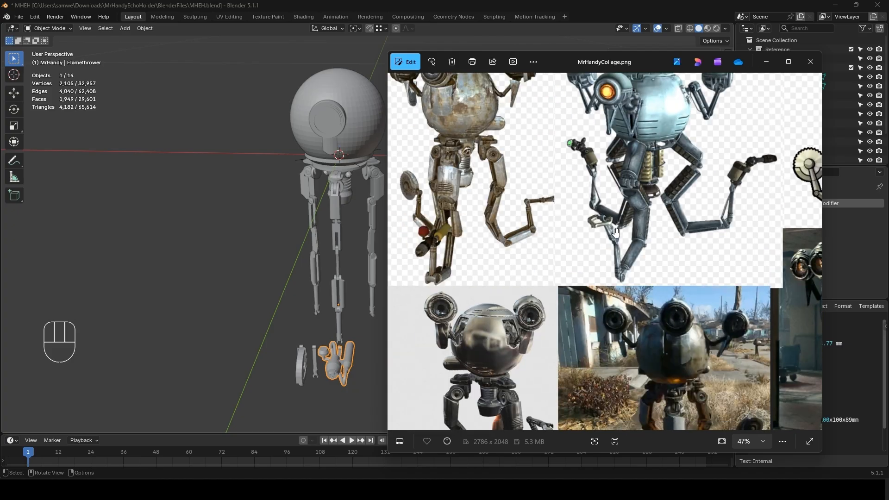
{"action": "left_click_drag", "start_coordinate": [725, 220], "coordinate": [558, 232]}
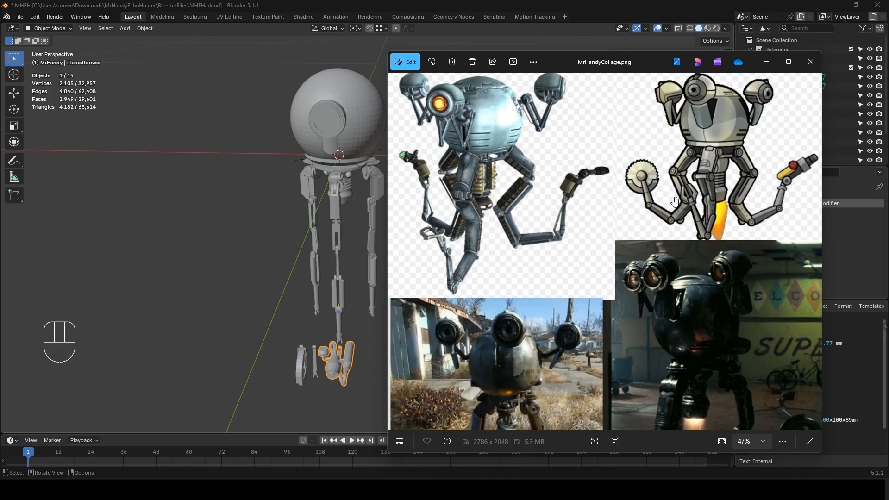
{"action": "left_click_drag", "start_coordinate": [513, 277], "coordinate": [681, 202]}
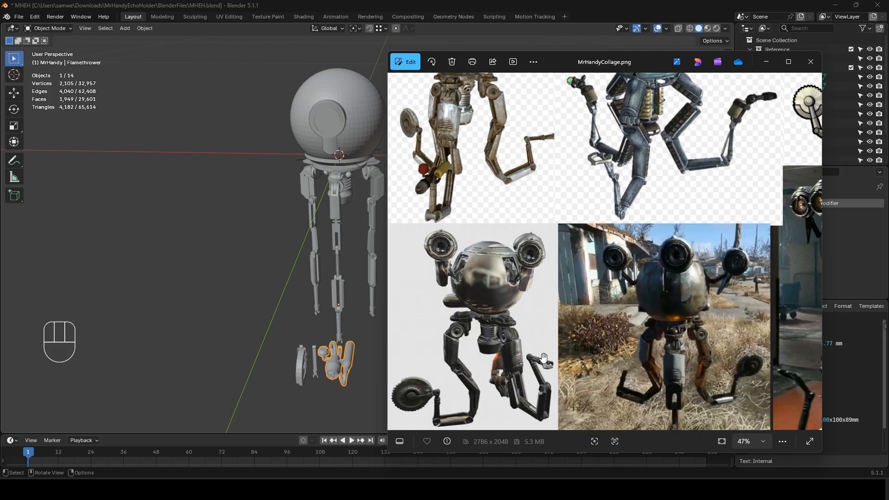
{"action": "left_click_drag", "start_coordinate": [636, 355], "coordinate": [550, 368]}
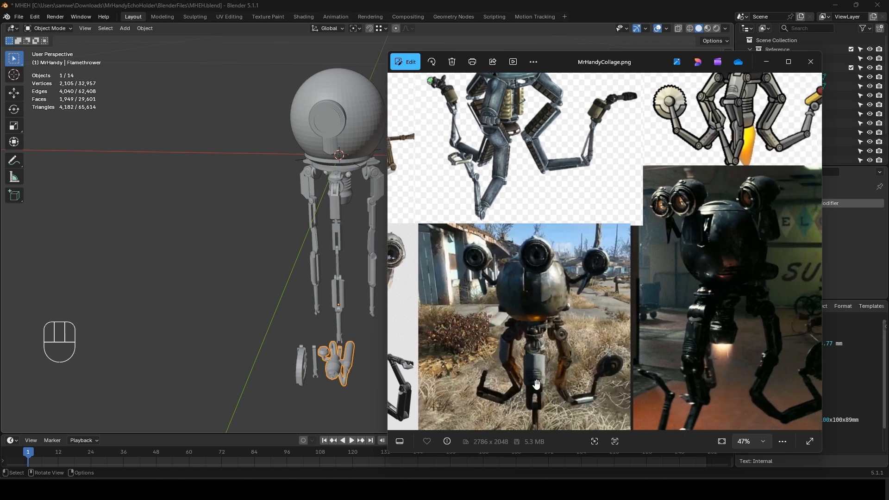
{"action": "left_click_drag", "start_coordinate": [678, 372], "coordinate": [553, 371]}
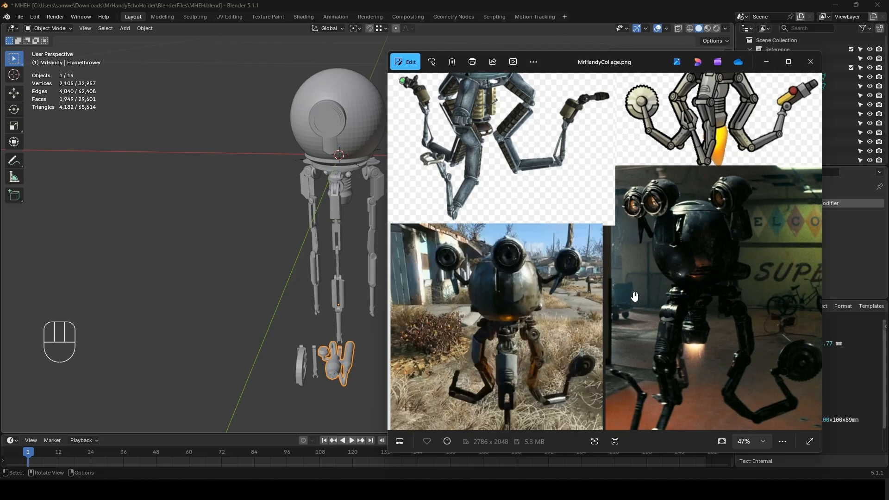
{"action": "left_click_drag", "start_coordinate": [436, 191], "coordinate": [686, 215]}
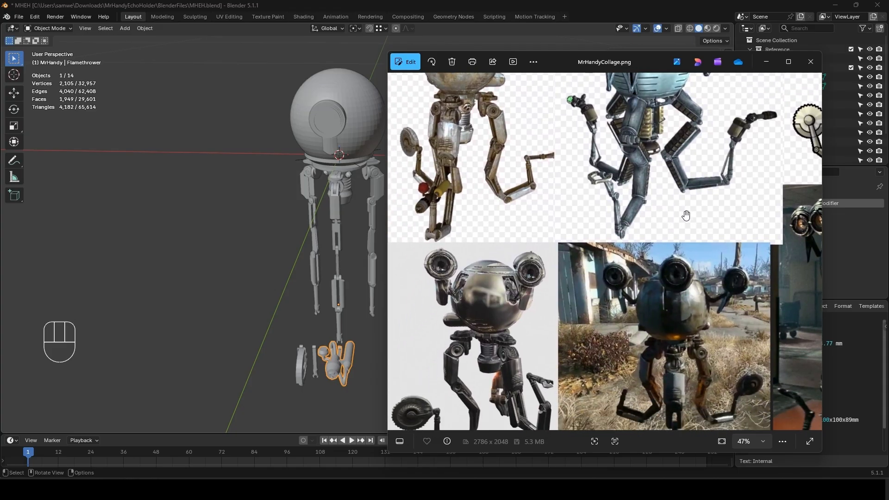
{"action": "left_click_drag", "start_coordinate": [547, 301], "coordinate": [585, 295]}
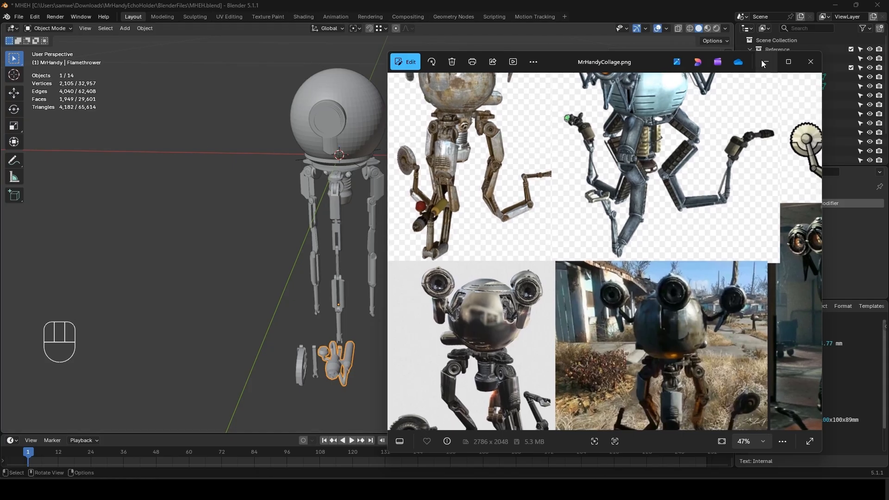
{"action": "left_click_drag", "start_coordinate": [635, 62], "coordinate": [0, 153]}
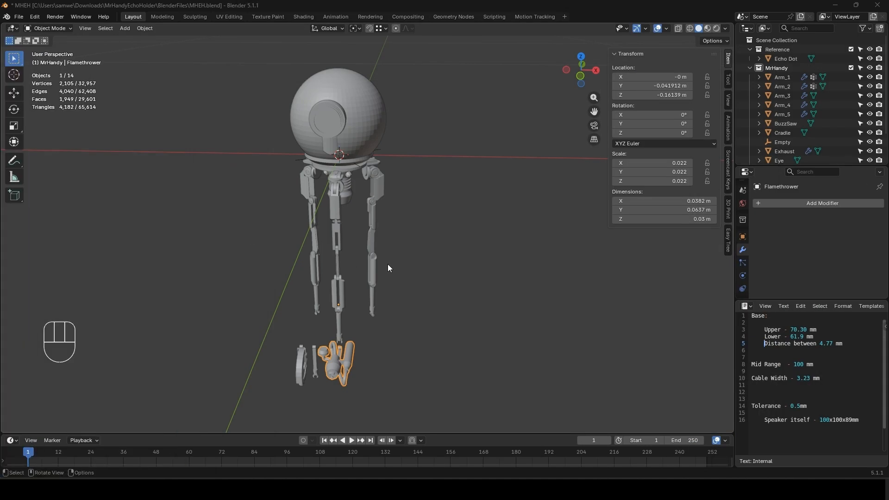
- Move the Flamethrower up about 0.0081 m along Z so its mount sits in the fork of Arm_5
{"action": "middle_click_drag", "start_coordinate": [388, 264], "coordinate": [365, 245], "text": "shift"}
{"action": "scroll", "coordinate": [384, 241], "scroll_direction": "up", "scroll_amount": 8}
{"action": "left_click", "coordinate": [313, 243]}
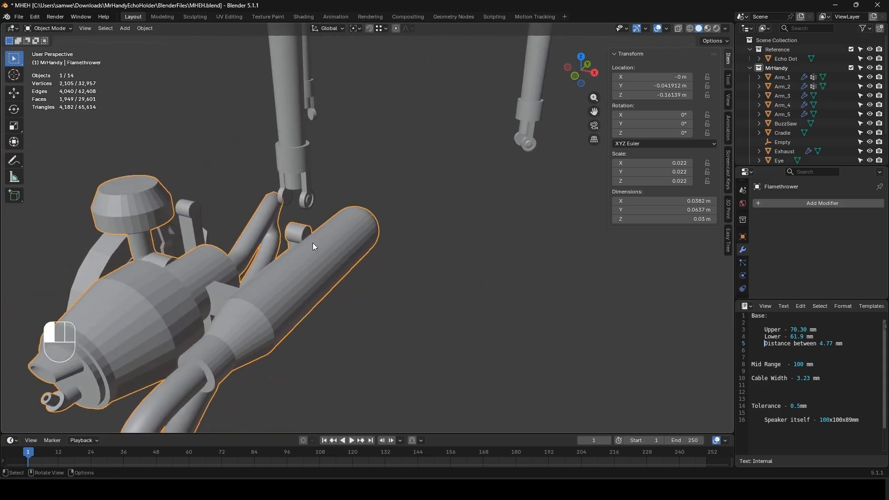
{"action": "key", "text": "g"}
{"action": "key", "text": "z"}
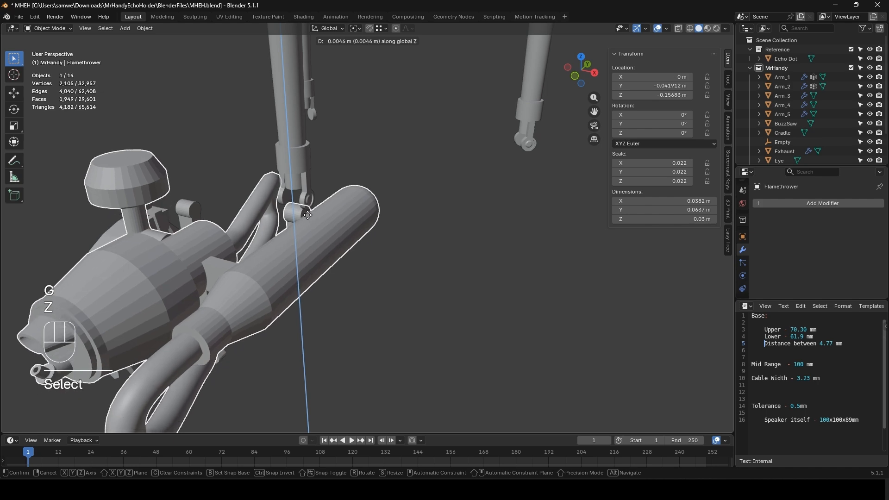
{"action": "left_click", "coordinate": [311, 196]}
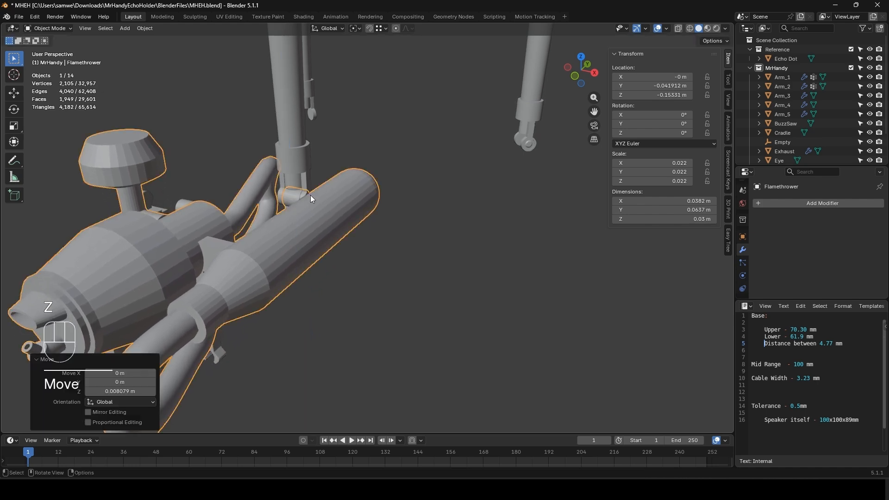
{"action": "scroll", "coordinate": [312, 195], "scroll_direction": "up", "scroll_amount": 5}
{"action": "middle_click_drag", "start_coordinate": [337, 199], "coordinate": [423, 270], "text": "shift"}
{"action": "middle_click_drag", "start_coordinate": [424, 269], "coordinate": [428, 375]}
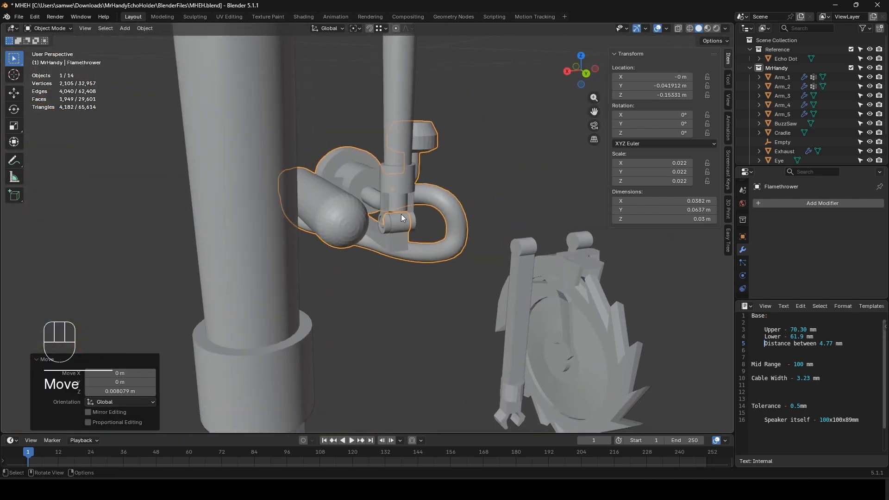
{"action": "scroll", "coordinate": [402, 215], "scroll_direction": "up", "scroll_amount": 4}
{"action": "middle_click_drag", "start_coordinate": [453, 236], "coordinate": [474, 257]}
- Apply Shade Auto Smooth to the Flamethrower and hide it
{"action": "scroll", "coordinate": [357, 260], "scroll_direction": "down", "scroll_amount": 6}
{"action": "middle_click_drag", "start_coordinate": [357, 260], "coordinate": [377, 262]}
{"action": "right_click", "coordinate": [375, 237]}
{"action": "left_click", "coordinate": [371, 237]}
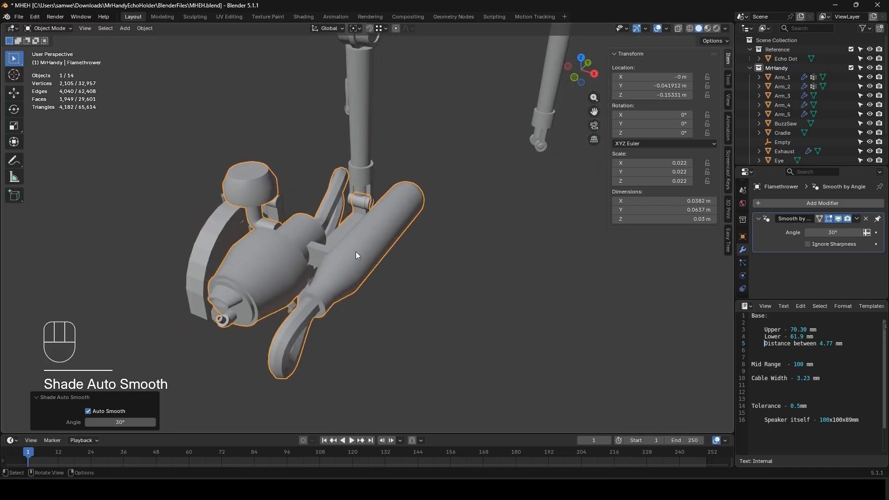
{"action": "key", "text": "h"}
- Move the Manipulator_Hand about 0.0286 m along X and about 0.0078 m up along Z to the fork of Arm_5
{"action": "left_click", "coordinate": [280, 240]}
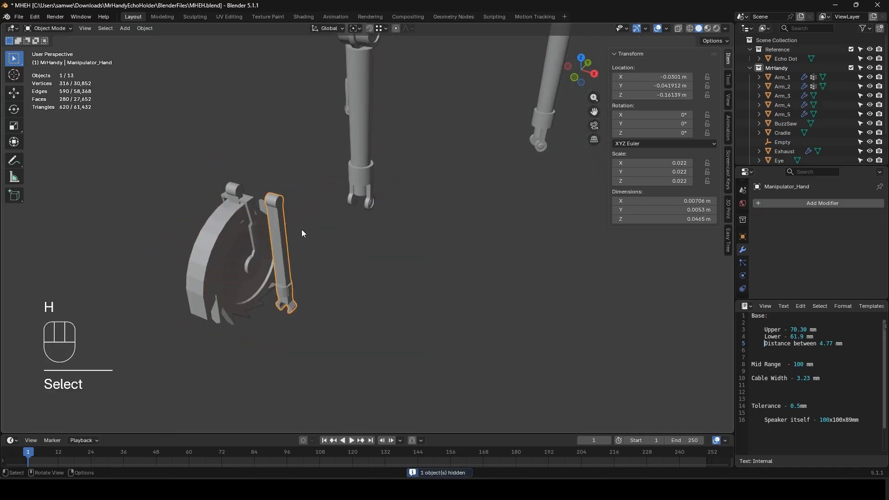
{"action": "middle_click_drag", "start_coordinate": [301, 229], "coordinate": [340, 210]}
{"action": "key", "text": "g"}
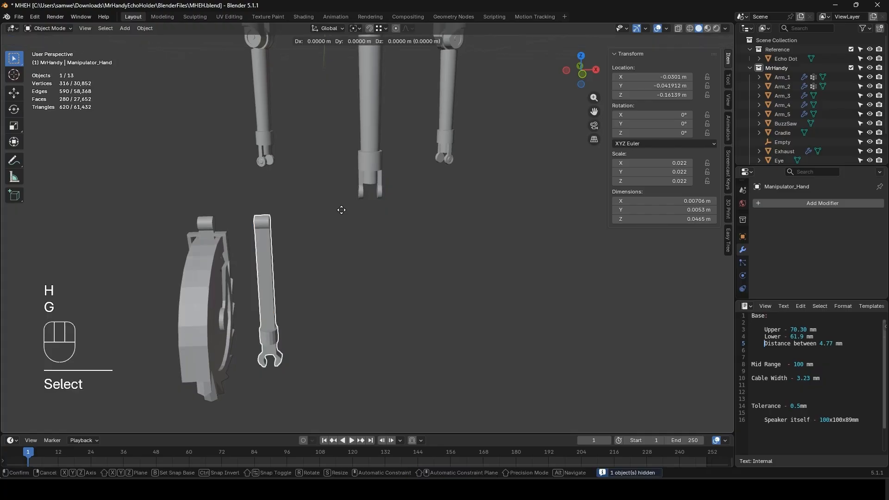
{"action": "key", "text": "x"}
{"action": "left_click", "coordinate": [376, 197]}
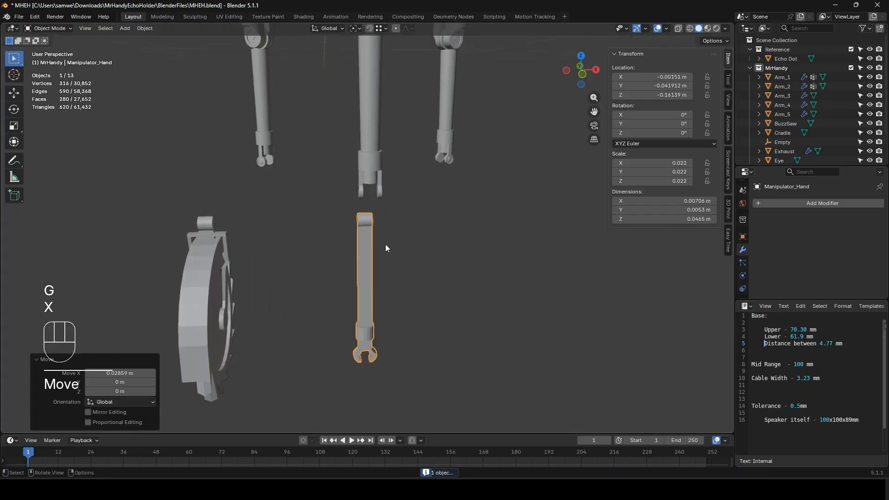
{"action": "key", "text": "g"}
{"action": "key", "text": "z"}
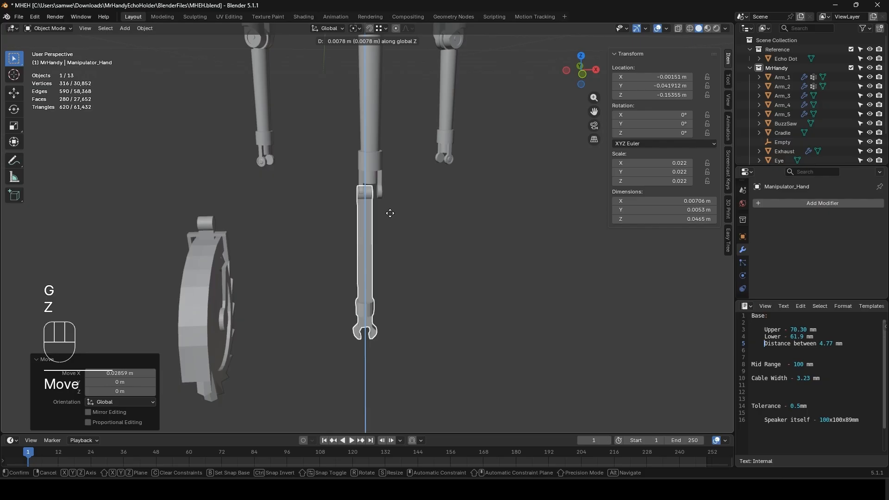
{"action": "left_click", "coordinate": [389, 213]}
- Shift the Manipulator_Hand about 0.0015 m along X with snapping so it is centred in the fork of Arm_5
{"action": "scroll", "coordinate": [390, 213], "scroll_direction": "up", "scroll_amount": 4}
{"action": "key", "text": "g"}
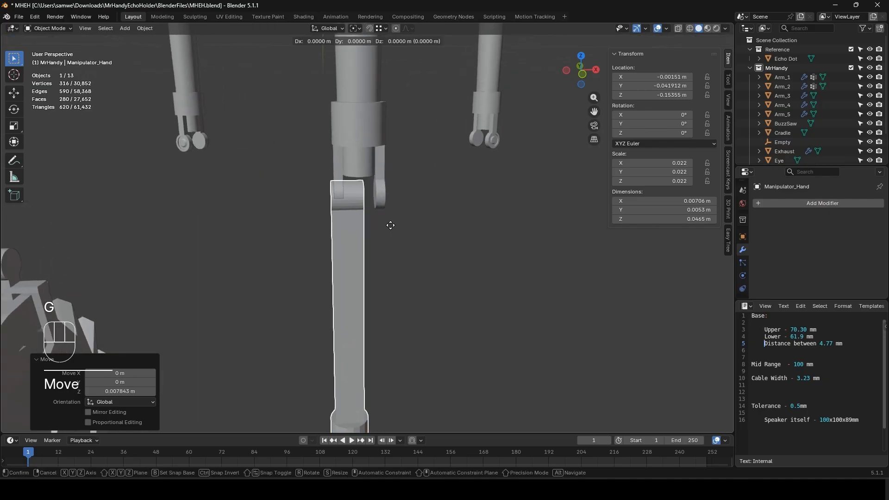
{"action": "key", "text": "x"}
{"action": "key", "text": "y"}
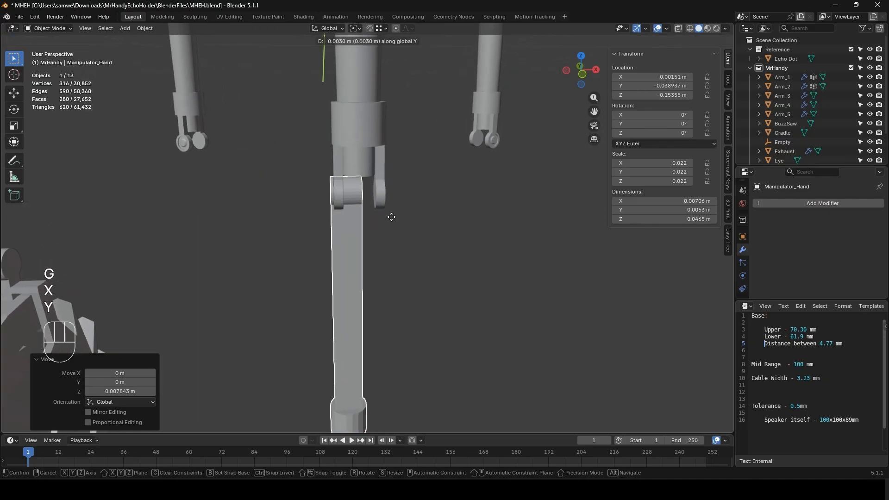
{"action": "key", "text": "x"}
{"action": "key", "text": "ctrl"}
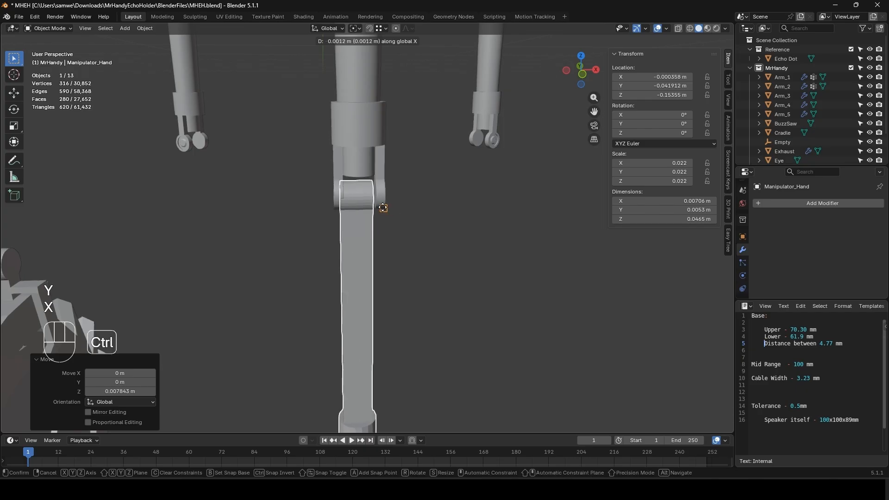
{"action": "left_click", "coordinate": [406, 209]}
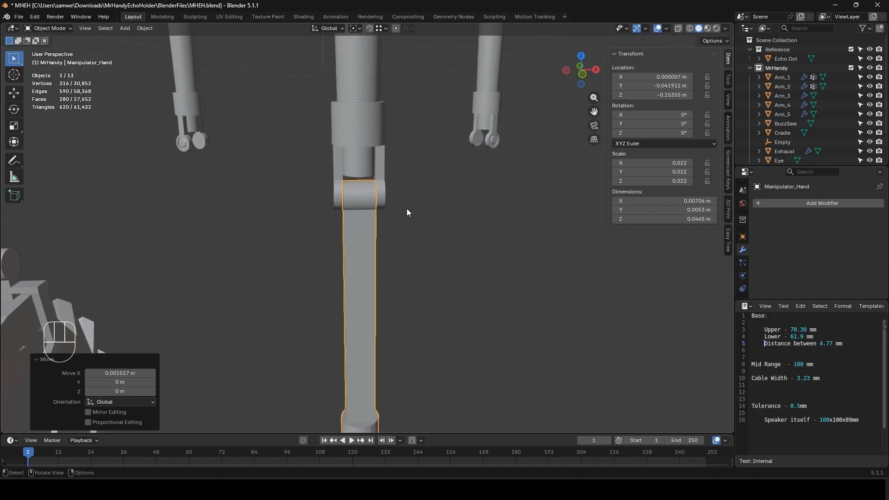
{"action": "scroll", "coordinate": [395, 206], "scroll_direction": "up", "scroll_amount": 6}
{"action": "middle_click_drag", "start_coordinate": [380, 249], "coordinate": [387, 255]}
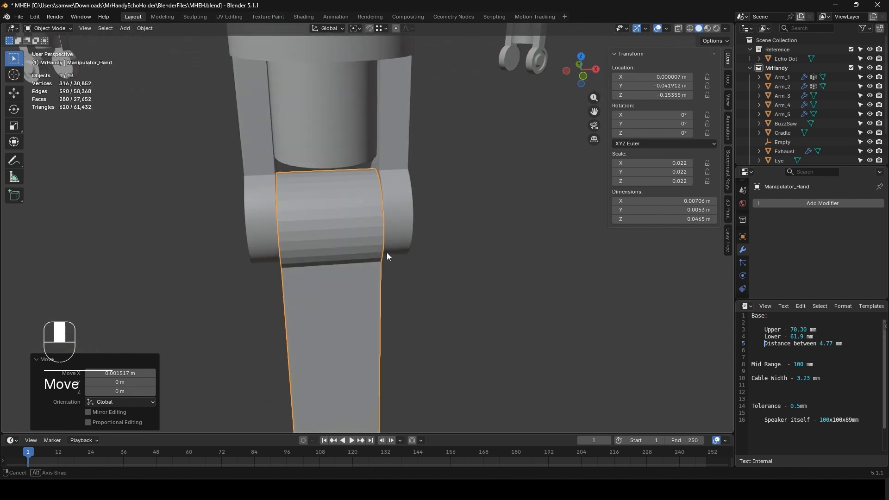
{"action": "key", "text": "g"}
{"action": "key", "text": "x"}
{"action": "key", "text": "ctrl"}
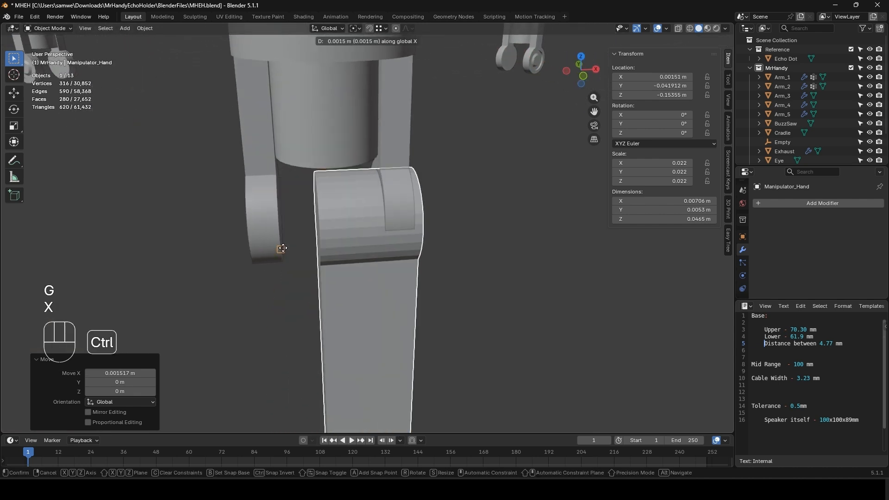
{"action": "right_click", "coordinate": [382, 226]}
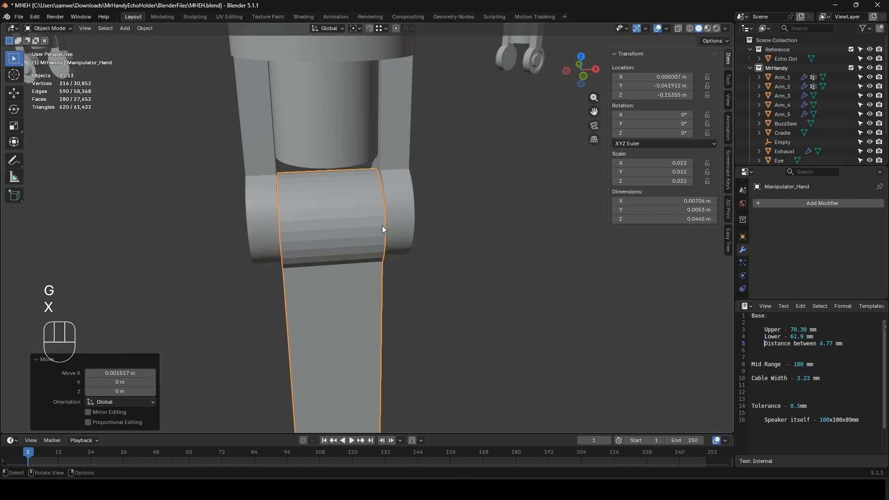
- Set the transform pivot point to 3D Cursor
{"action": "scroll", "coordinate": [392, 256], "scroll_direction": "down", "scroll_amount": 5}
{"action": "scroll", "coordinate": [363, 258], "scroll_direction": "down", "scroll_amount": 4}
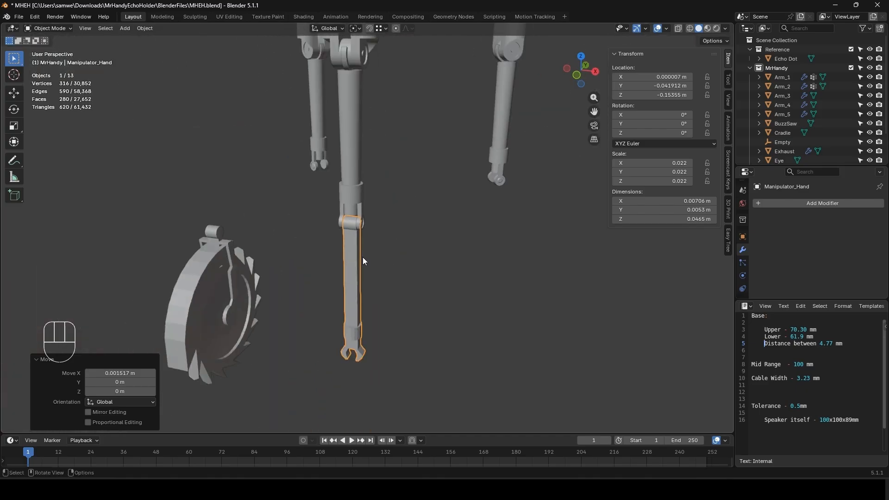
{"action": "left_click", "coordinate": [356, 29]}
{"action": "left_click", "coordinate": [379, 63]}
{"action": "scroll", "coordinate": [397, 261], "scroll_direction": "down", "scroll_amount": 3}
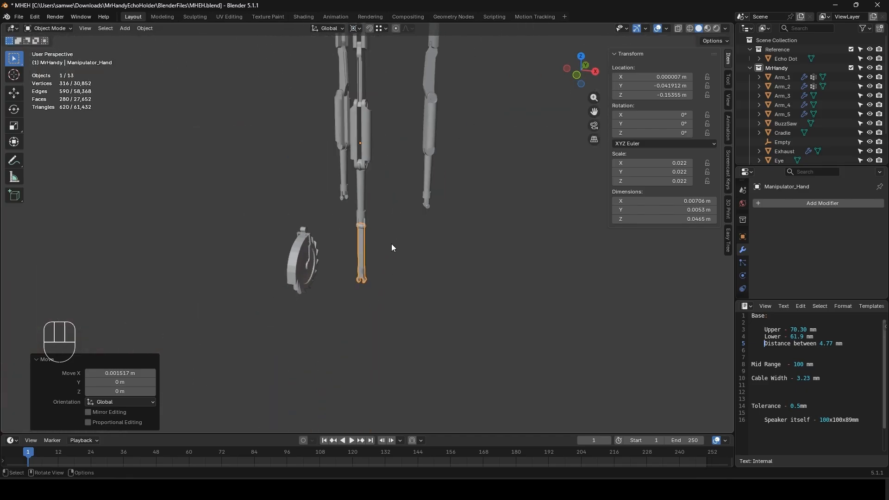
- Apply the location and the scale of the Manipulator_Hand
{"action": "middle_click_drag", "start_coordinate": [473, 182], "coordinate": [376, 203]}
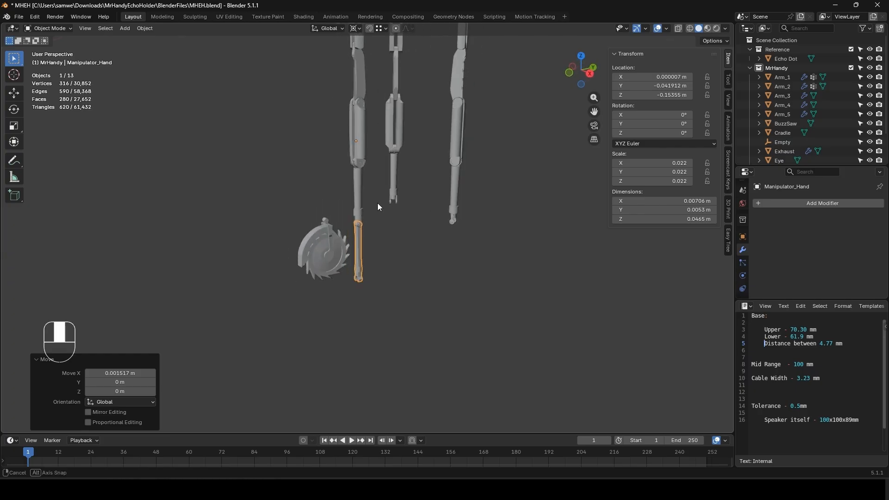
{"action": "key", "text": "ctrl+a"}
{"action": "left_click", "coordinate": [379, 206]}
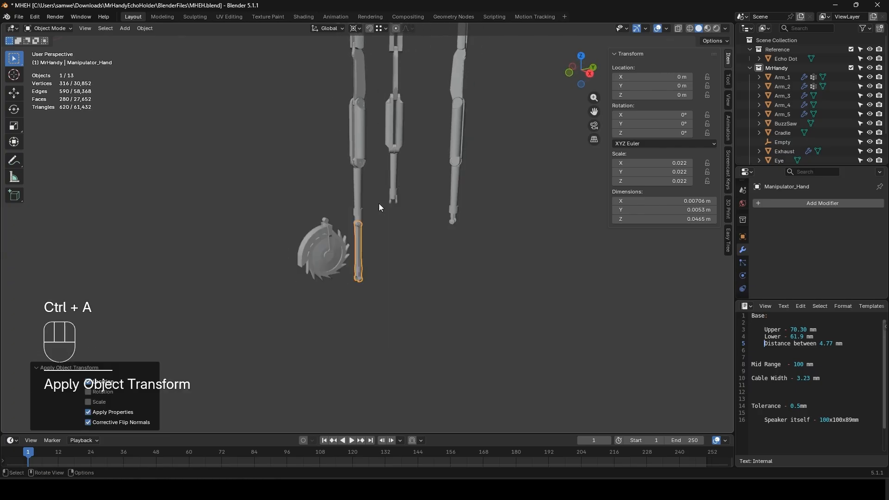
{"action": "key", "text": "ctrl+a"}
{"action": "left_click", "coordinate": [377, 222]}
- Set the Manipulator_Hand's Z rotation to 120° to place it on the neighbouring arm, and apply its rotation
{"action": "middle_click_drag", "start_coordinate": [382, 223], "coordinate": [419, 226]}
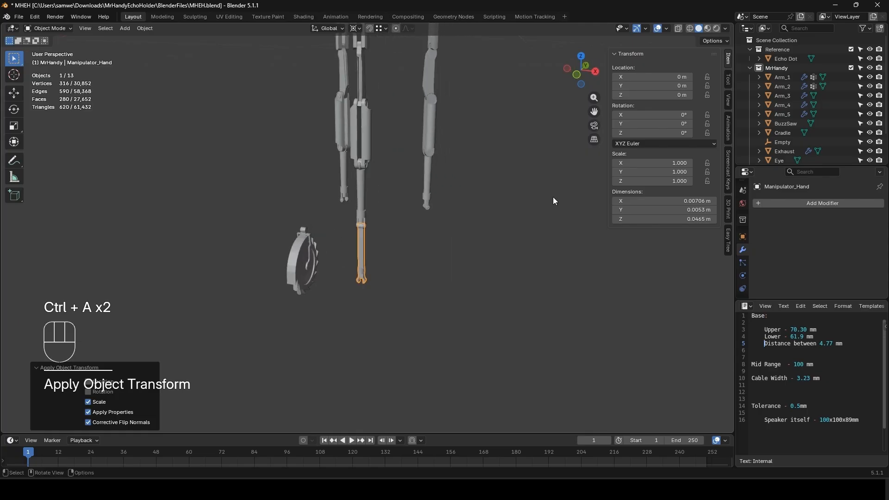
{"action": "left_click", "coordinate": [656, 132]}
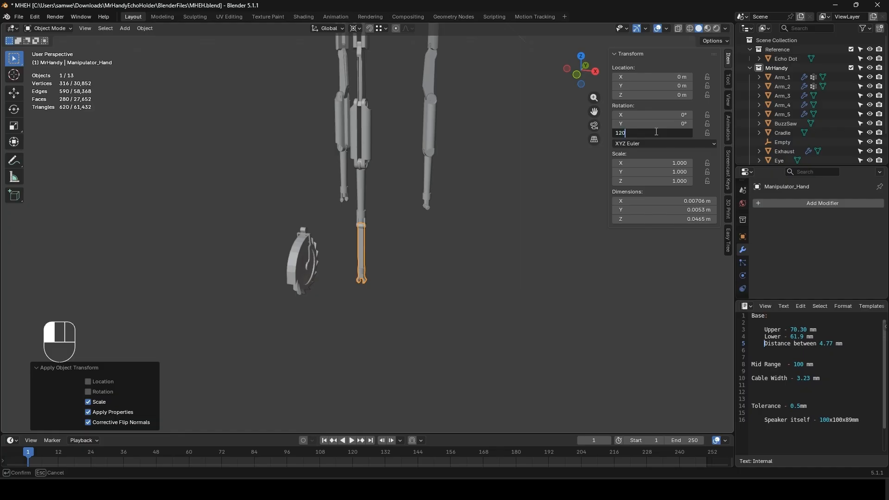
{"action": "key", "text": "Return"}
{"action": "left_click", "coordinate": [456, 292]}
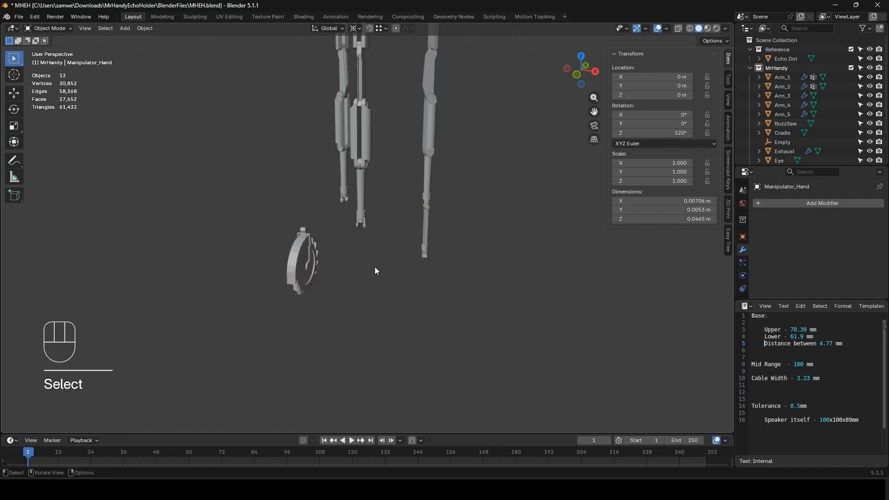
{"action": "left_click", "coordinate": [429, 230]}
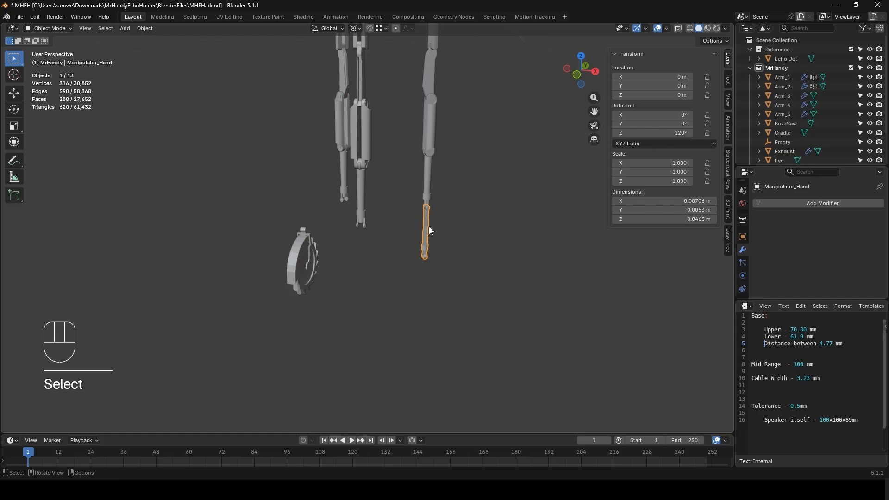
{"action": "key", "text": "ctrl+a"}
{"action": "left_click", "coordinate": [433, 217]}
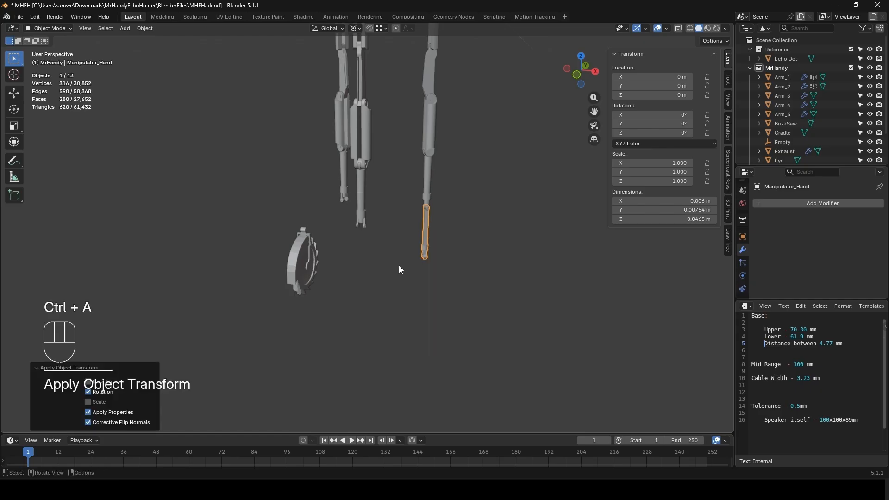
- Move the BuzzSaw about 0.0445 m along X and about 0.0078 m up along Z to the fork of Arm_5
{"action": "left_click", "coordinate": [298, 267]}
{"action": "scroll", "coordinate": [343, 253], "scroll_direction": "up", "scroll_amount": 4}
{"action": "middle_click_drag", "start_coordinate": [343, 253], "coordinate": [362, 260]}
{"action": "key", "text": "g"}
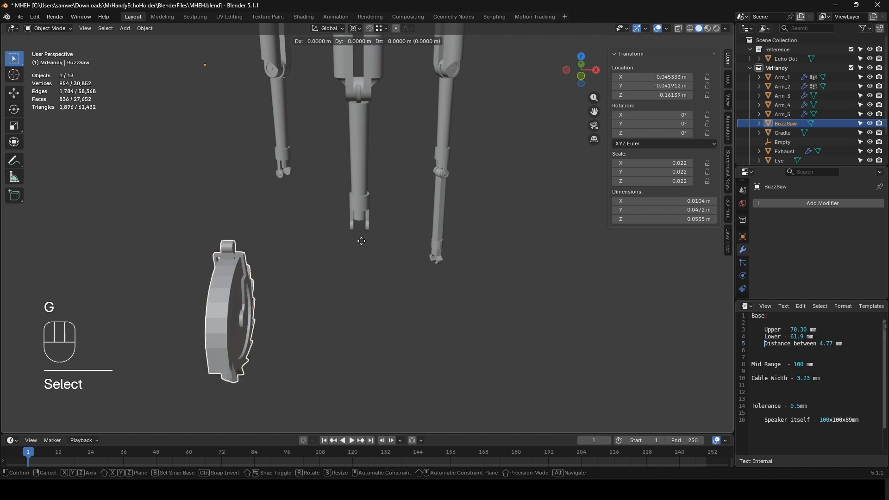
{"action": "key", "text": "x"}
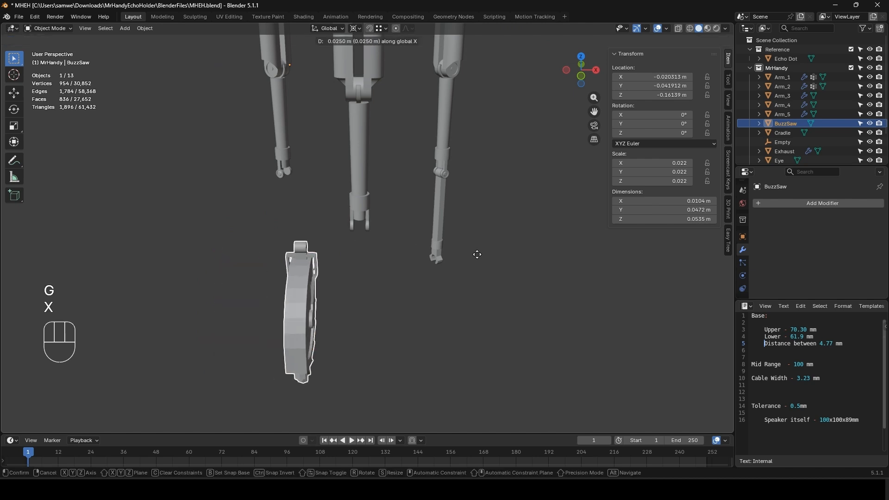
{"action": "left_click", "coordinate": [541, 255]}
{"action": "scroll", "coordinate": [415, 256], "scroll_direction": "up", "scroll_amount": 3}
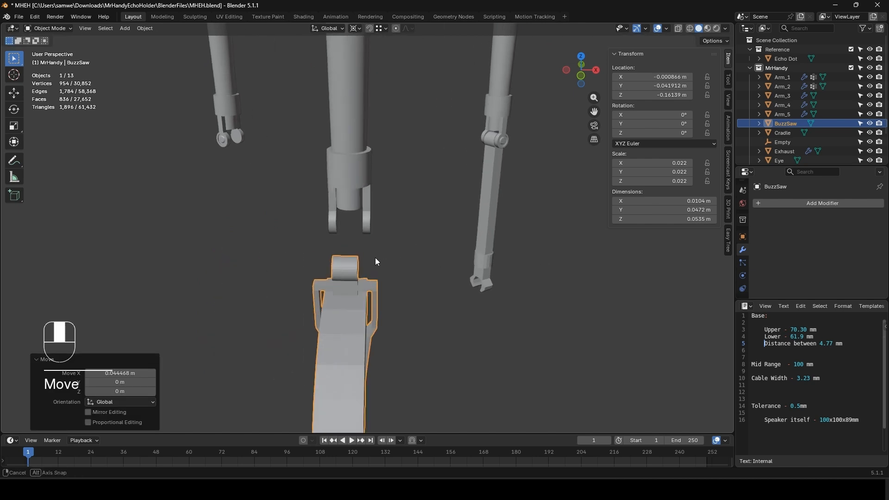
{"action": "key", "text": "g"}
{"action": "key", "text": "z"}
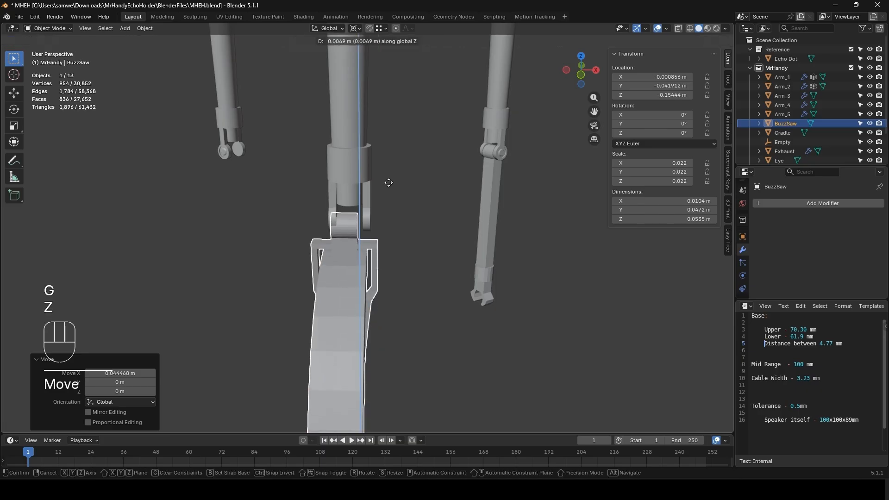
{"action": "left_click", "coordinate": [389, 173]}
- Shift the BuzzSaw about 0.0009 m along X so its mount is centred in the fork of Arm_5
{"action": "scroll", "coordinate": [368, 233], "scroll_direction": "up", "scroll_amount": 2}
{"action": "scroll", "coordinate": [369, 231], "scroll_direction": "up", "scroll_amount": 2}
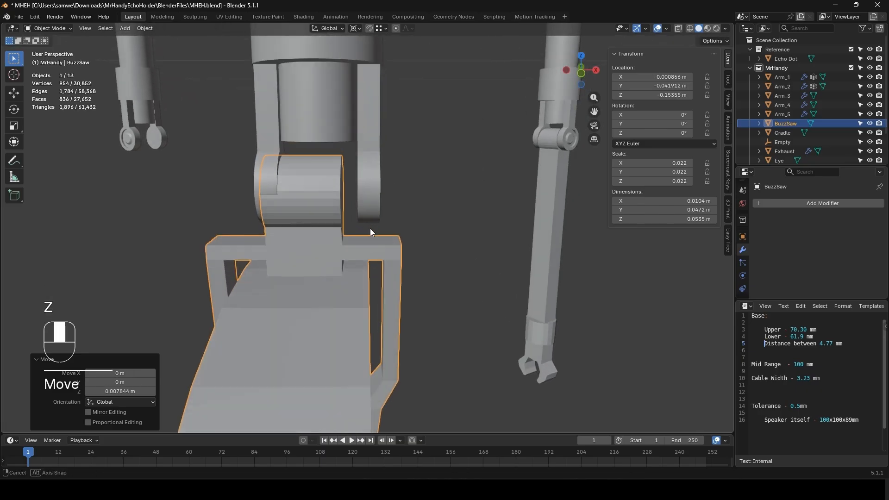
{"action": "key", "text": "g"}
{"action": "key", "text": "x"}
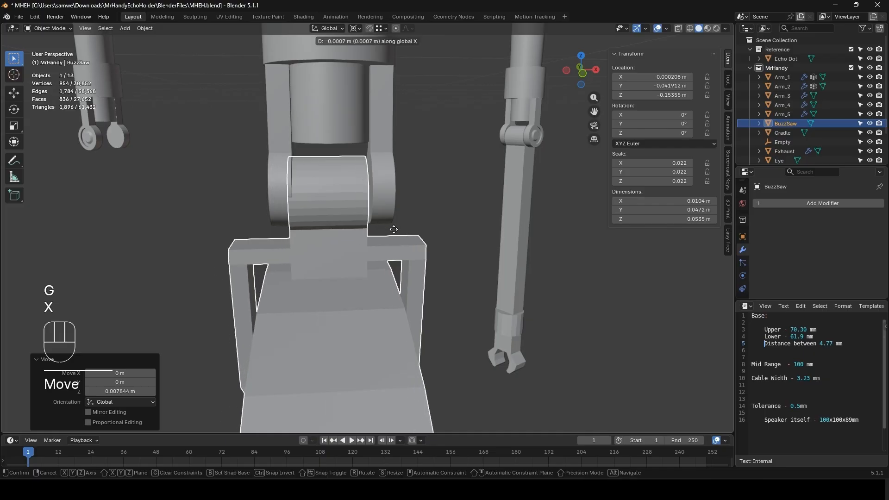
{"action": "left_click", "coordinate": [398, 231]}
- Apply the BuzzSaw's rotation, scale and location
{"action": "middle_click_drag", "start_coordinate": [398, 231], "coordinate": [356, 312]}
{"action": "key", "text": "ctrl+a"}
{"action": "left_click", "coordinate": [327, 316]}
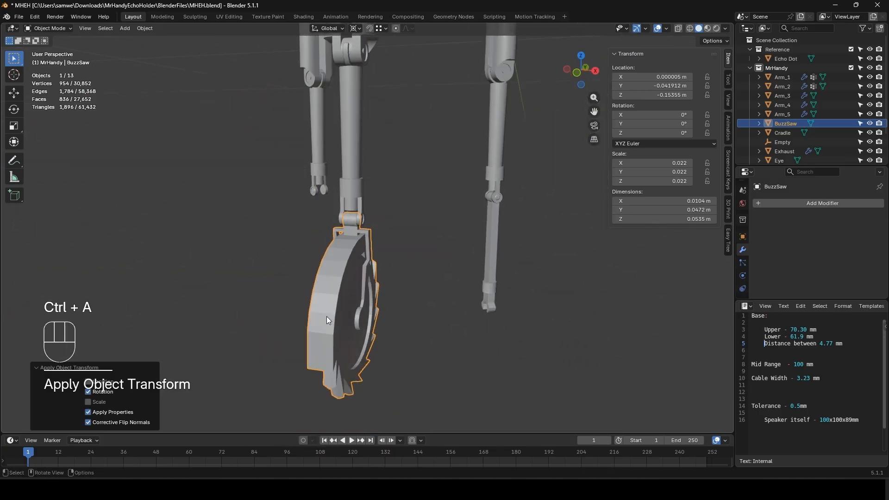
{"action": "key", "text": "ctrl+a"}
{"action": "left_click", "coordinate": [322, 323]}
{"action": "key", "text": "ctrl+a"}
{"action": "left_click", "coordinate": [312, 304]}
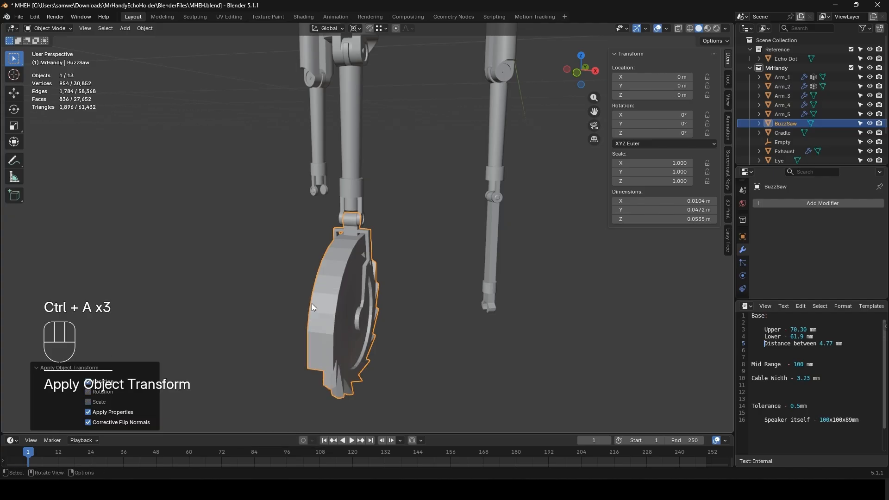
- Set the BuzzSaw's Z rotation to 240° to place it on the remaining arm, and apply its rotation
{"action": "left_click", "coordinate": [666, 133]}
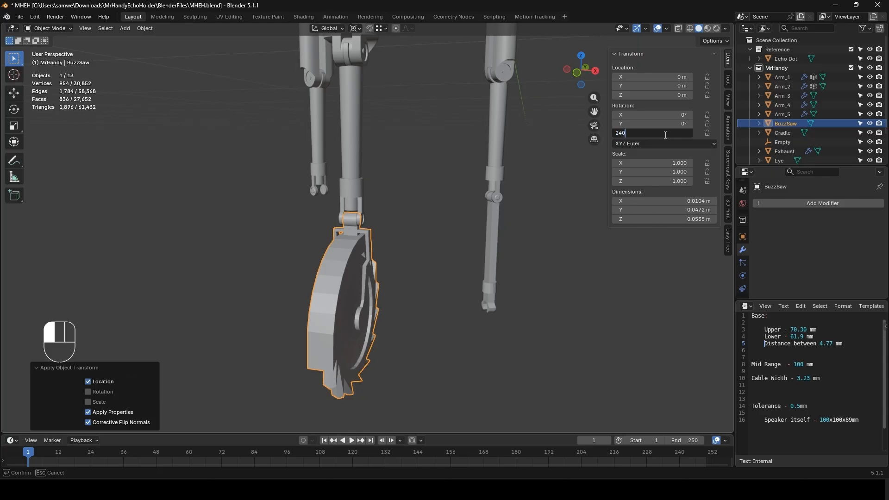
{"action": "key", "text": "Return"}
{"action": "middle_click_drag", "start_coordinate": [280, 238], "coordinate": [354, 224]}
{"action": "key", "text": "ctrl+a"}
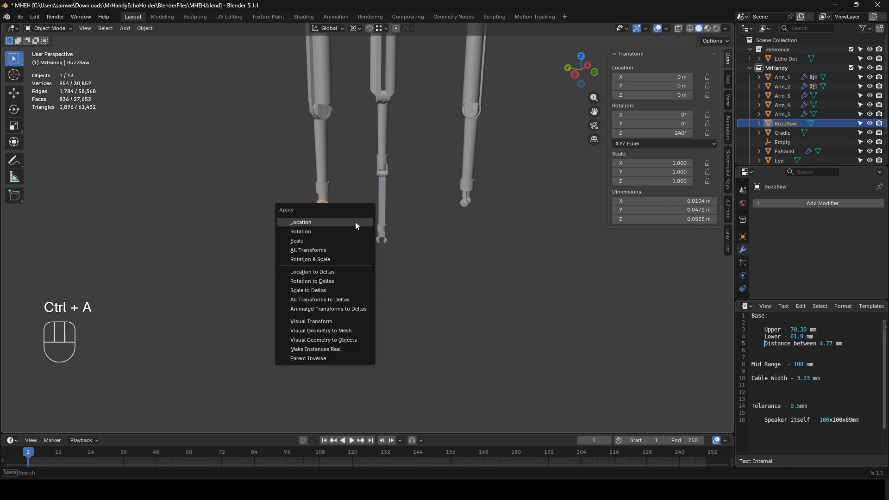
{"action": "left_click", "coordinate": [338, 232]}
- Switch the transform pivot point back from 3D Cursor and unhide the Flamethrower
{"action": "left_click", "coordinate": [355, 28]}
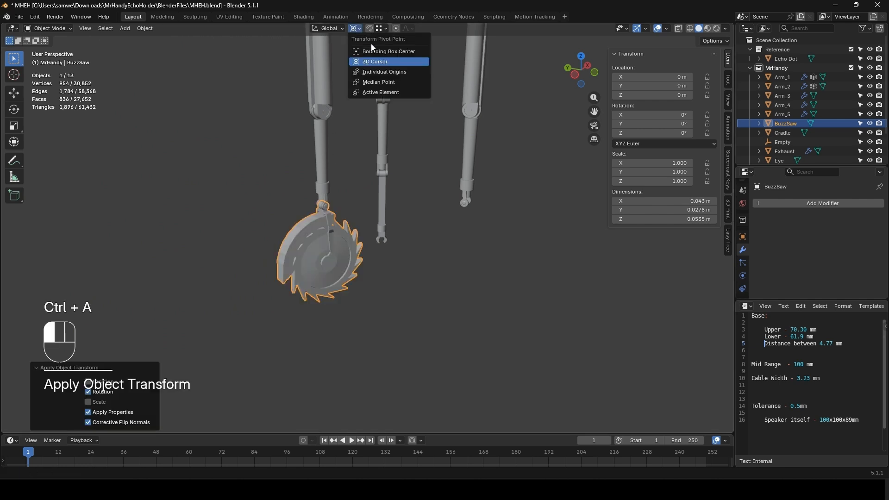
{"action": "scroll", "coordinate": [388, 67], "scroll_direction": "down", "scroll_amount": 5}
{"action": "middle_click_drag", "start_coordinate": [463, 208], "coordinate": [484, 207]}
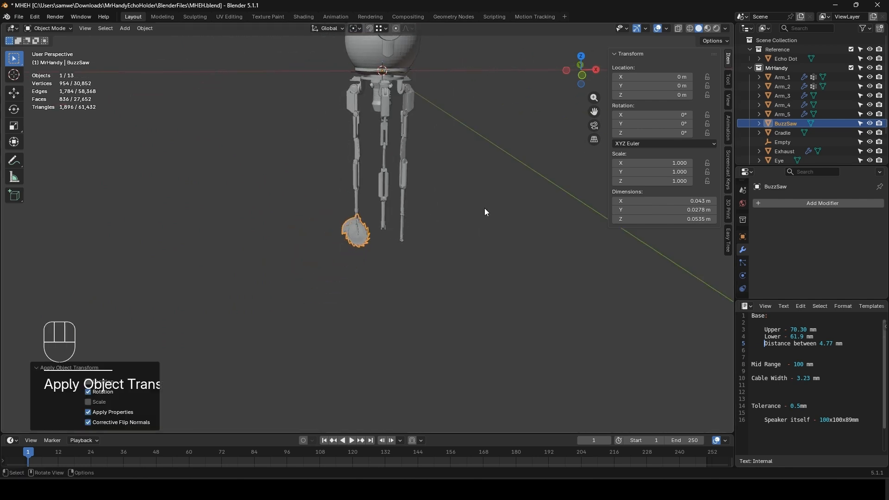
{"action": "scroll", "coordinate": [805, 126], "scroll_direction": "down", "scroll_amount": 2}
{"action": "left_click", "coordinate": [870, 136]}
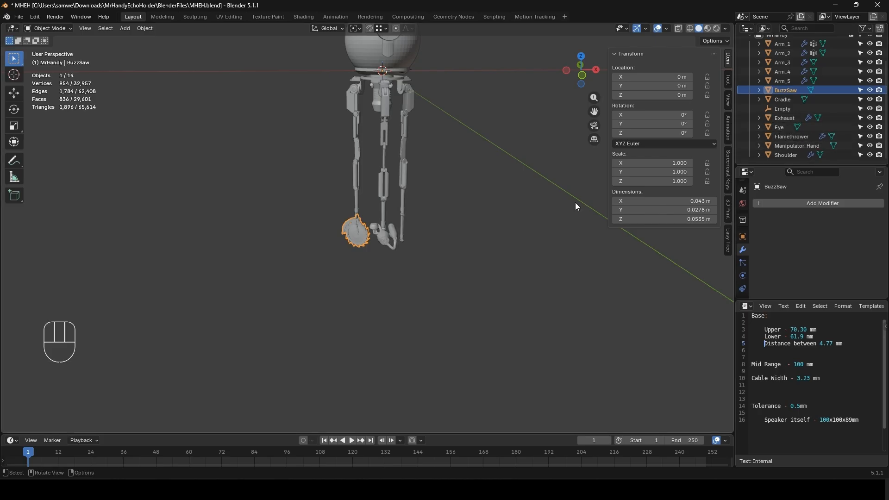
- Deselect the BuzzSaw and save the file with all three attachments in place
{"action": "left_click", "coordinate": [497, 235]}
{"action": "middle_click_drag", "start_coordinate": [496, 239], "coordinate": [480, 258]}
{"action": "scroll", "coordinate": [392, 237], "scroll_direction": "up", "scroll_amount": 3}
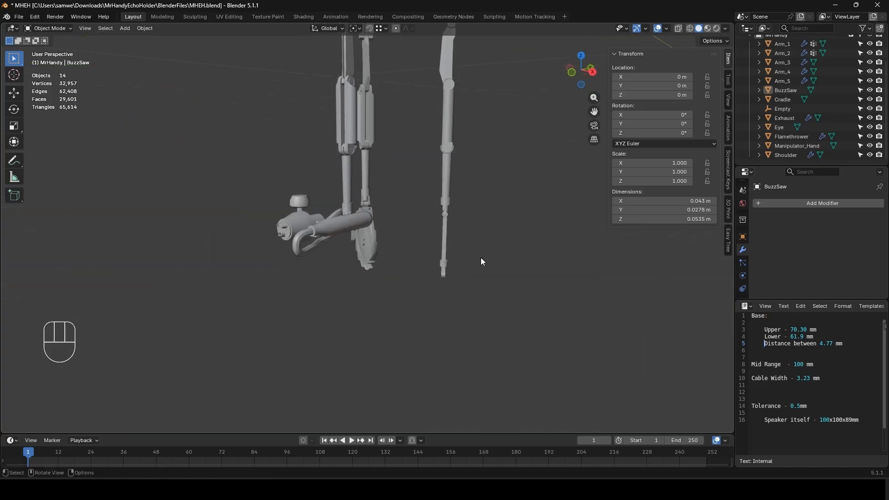
{"action": "scroll", "coordinate": [431, 188], "scroll_direction": "down", "scroll_amount": 2}
{"action": "middle_click_drag", "start_coordinate": [465, 103], "coordinate": [429, 203], "text": "shift"}
{"action": "key", "text": "ctrl+s"}
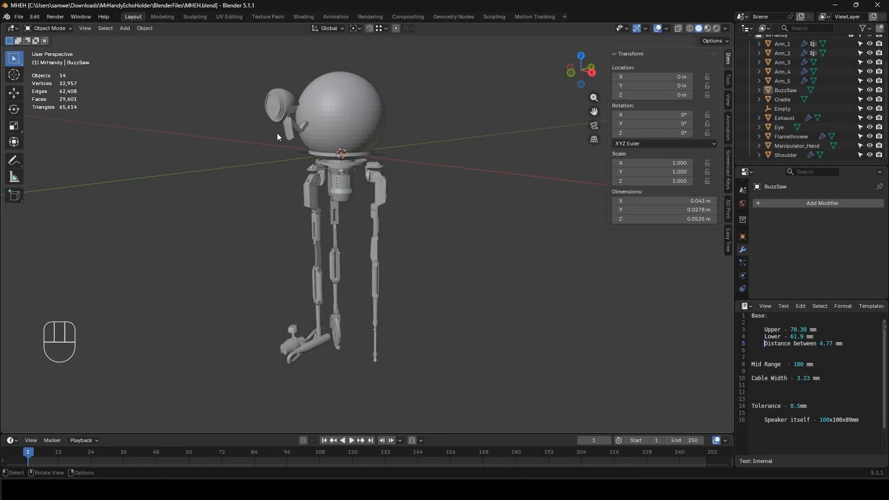
- Examine the Eye and its bent stalk and compare them with the FO76_Prison_Marshal reference image
{"action": "middle_click_drag", "start_coordinate": [276, 133], "coordinate": [208, 264]}
{"action": "scroll", "coordinate": [364, 174], "scroll_direction": "up", "scroll_amount": 5}
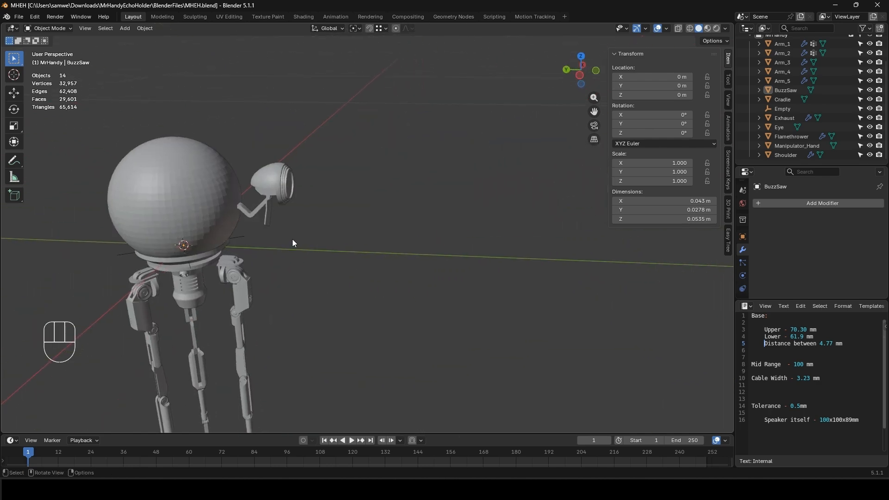
{"action": "scroll", "coordinate": [292, 239], "scroll_direction": "up", "scroll_amount": 3}
{"action": "middle_click_drag", "start_coordinate": [209, 184], "coordinate": [317, 212], "text": "shift"}
{"action": "scroll", "coordinate": [317, 212], "scroll_direction": "up", "scroll_amount": 4}
{"action": "middle_click_drag", "start_coordinate": [246, 196], "coordinate": [318, 231], "text": "shift"}
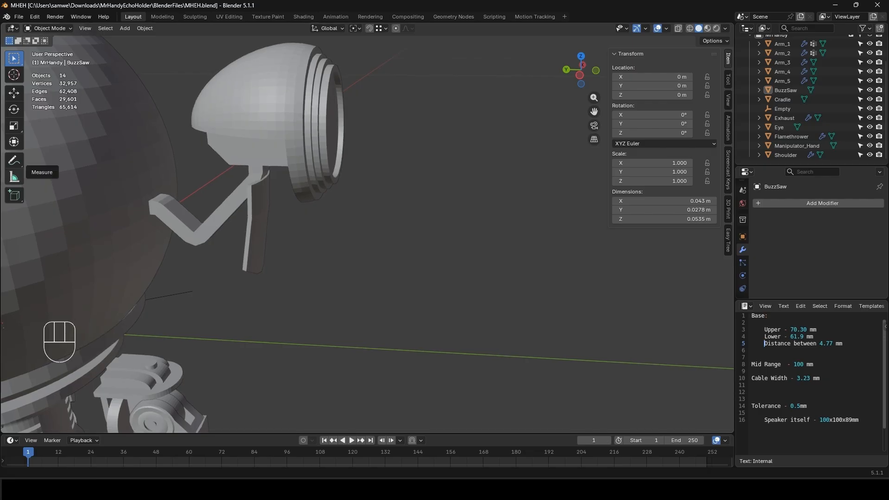
{"action": "left_click_drag", "start_coordinate": [0, 99], "coordinate": [404, 49]}
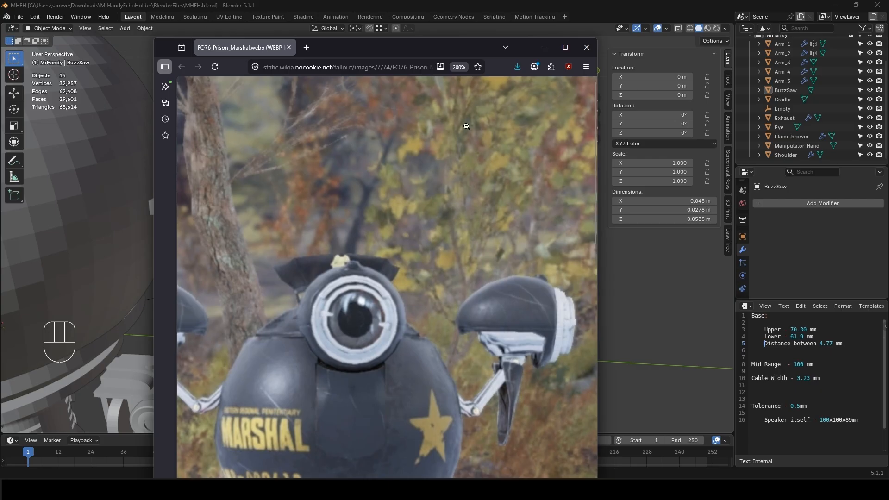
{"action": "left_click_drag", "start_coordinate": [449, 43], "coordinate": [0, 116]}
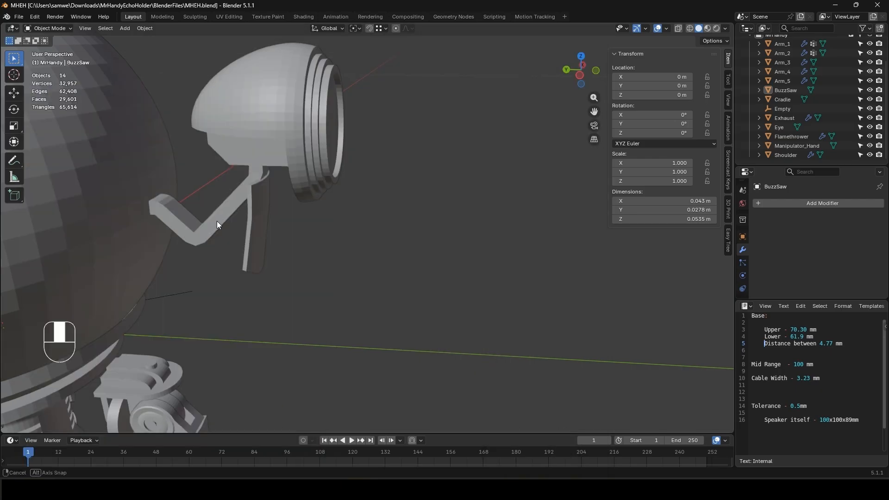
{"action": "middle_click_drag", "start_coordinate": [216, 221], "coordinate": [287, 282]}
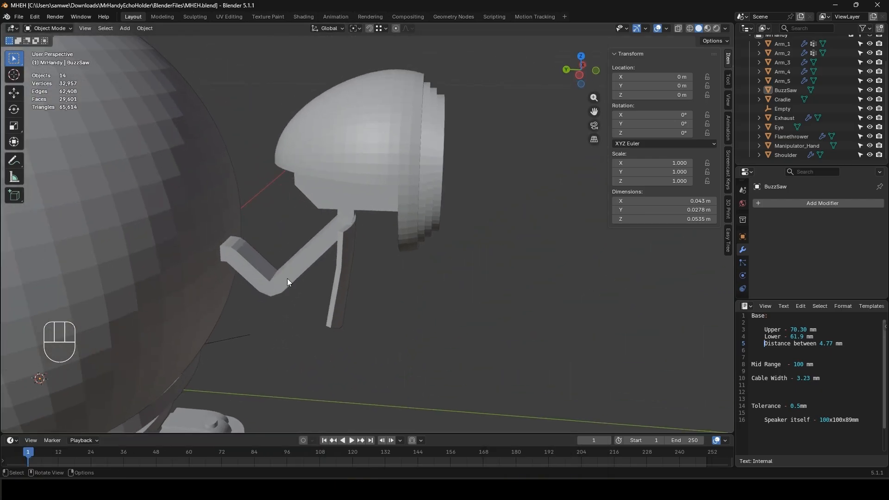
- Delete the outer and rim faces of the curved plate hanging beneath the Eye, leaving a single-layer sheet
{"action": "left_click", "coordinate": [339, 254]}
{"action": "key", "text": "Tab"}
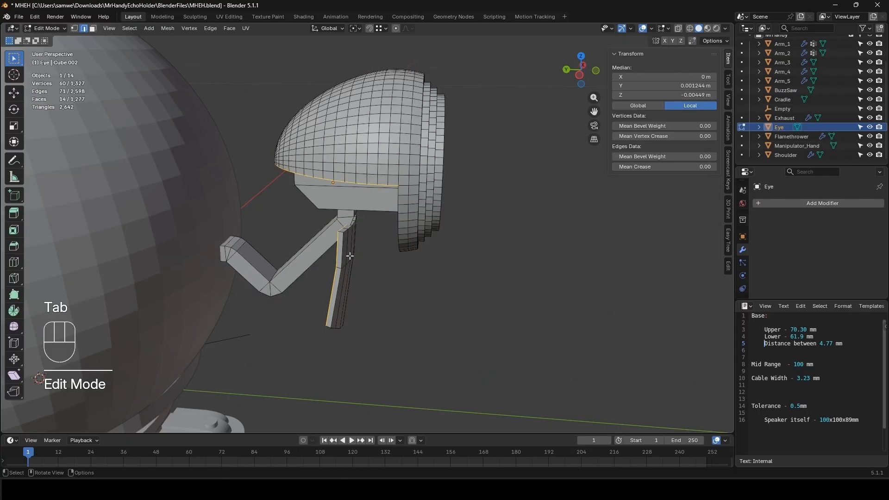
{"action": "middle_click_drag", "start_coordinate": [350, 256], "coordinate": [327, 235]}
{"action": "scroll", "coordinate": [333, 233], "scroll_direction": "up", "scroll_amount": 4}
{"action": "left_click_drag", "start_coordinate": [324, 256], "coordinate": [373, 276]}
{"action": "key", "text": "3"}
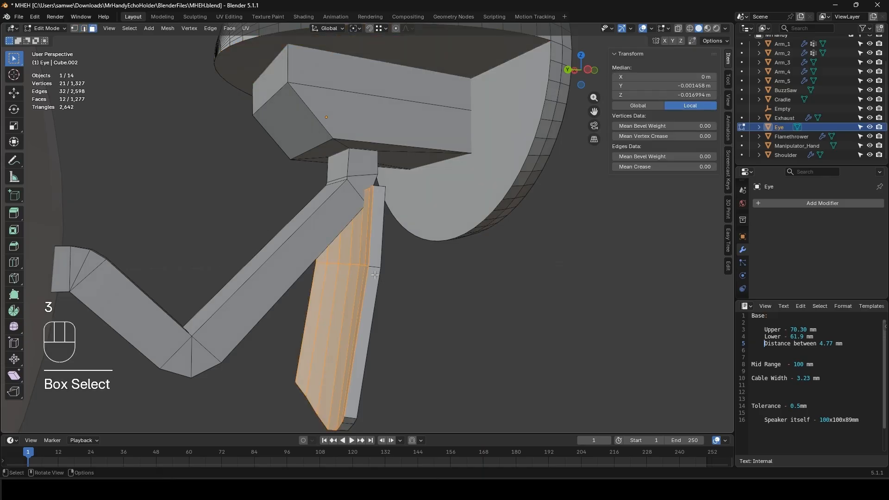
{"action": "key", "text": "ctrl+KP_Add"}
{"action": "key", "text": "x"}
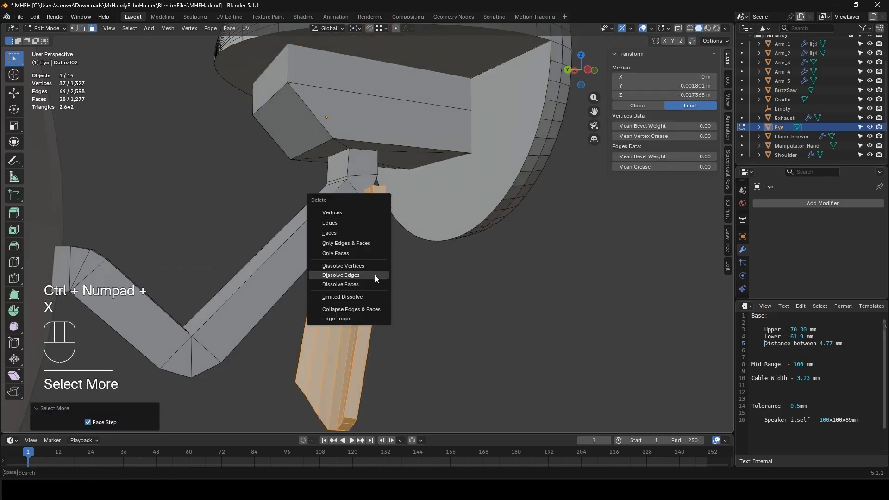
{"action": "left_click", "coordinate": [348, 234]}
{"action": "middle_click_drag", "start_coordinate": [415, 242], "coordinate": [369, 263]}
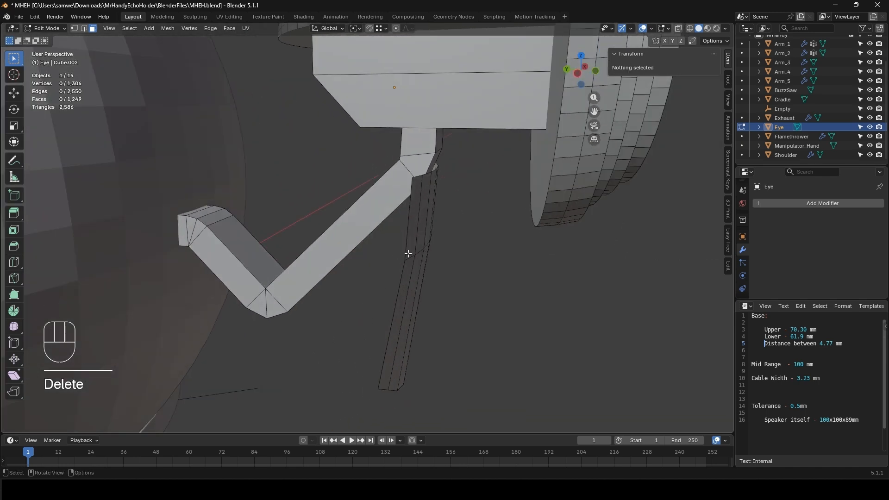
- Move the plate's two upper corner vertices about 0.0033 m along Y and 0.0031 m along Z towards the stalk
{"action": "left_click", "coordinate": [414, 183]}
{"action": "middle_click_drag", "start_coordinate": [414, 182], "coordinate": [271, 240], "text": "shift"}
{"action": "left_click", "coordinate": [260, 227], "text": "shift"}
{"action": "middle_click_drag", "start_coordinate": [390, 268], "coordinate": [416, 296]}
{"action": "key", "text": "g"}
{"action": "key", "text": "y"}
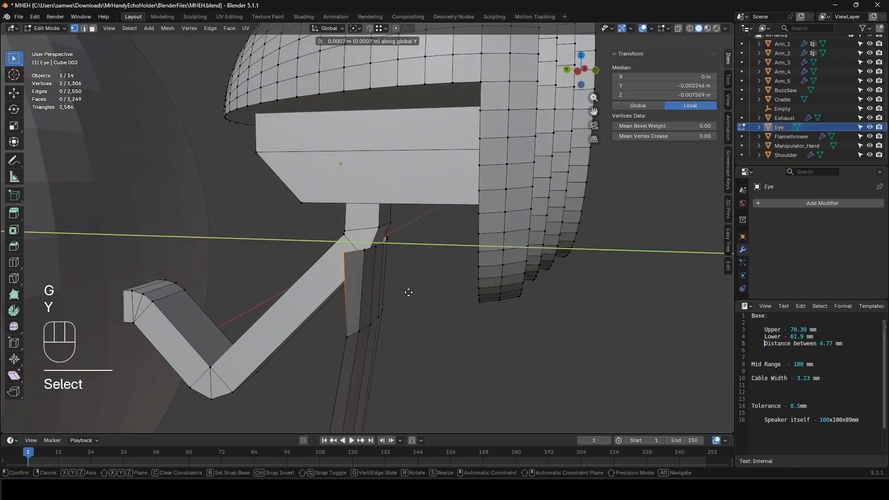
{"action": "left_click", "coordinate": [383, 282]}
{"action": "key", "text": "g"}
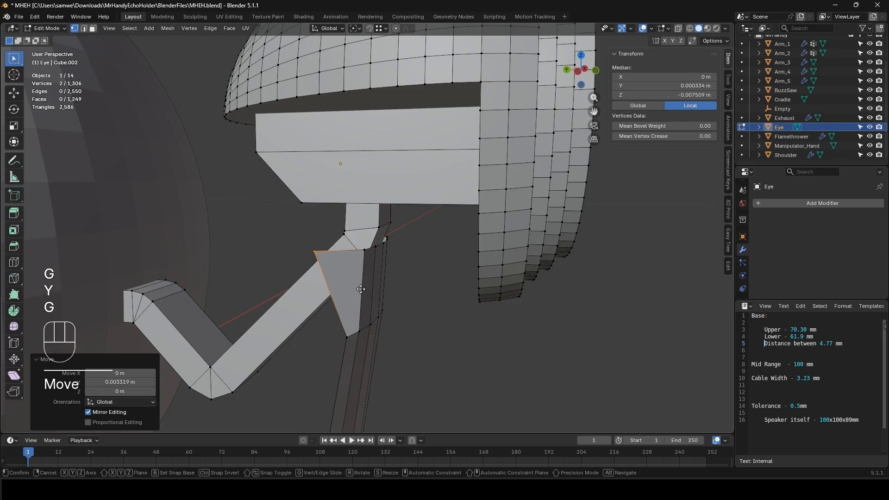
{"action": "key", "text": "z"}
{"action": "left_click", "coordinate": [364, 260]}
{"action": "middle_click_drag", "start_coordinate": [365, 262], "coordinate": [397, 270]}
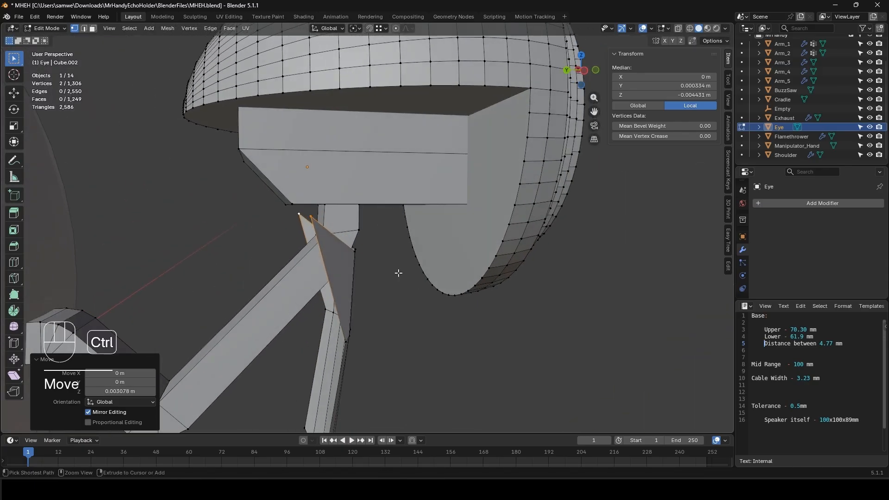
- Round the plate's two raised corner vertices with a vertex bevel 0.00347 m wide in 4 segments
{"action": "key", "text": "ctrl+shift+b"}
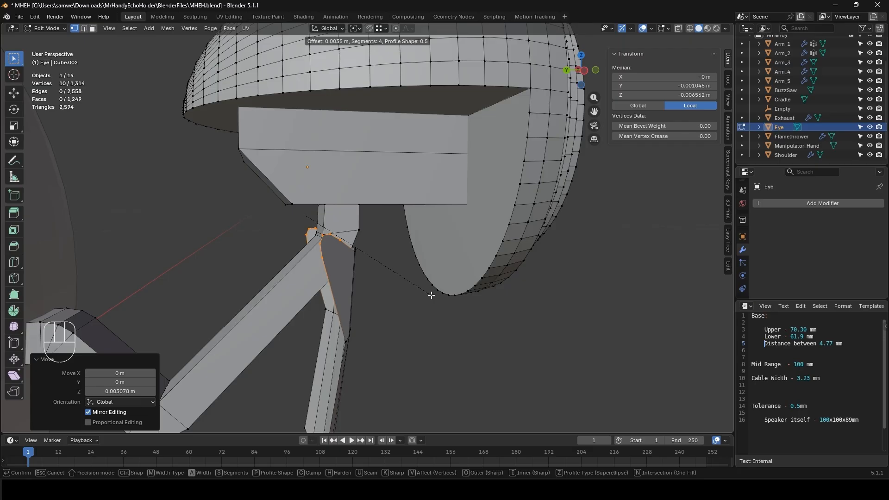
{"action": "left_click", "coordinate": [431, 295]}
{"action": "middle_click_drag", "start_coordinate": [409, 310], "coordinate": [335, 285]}
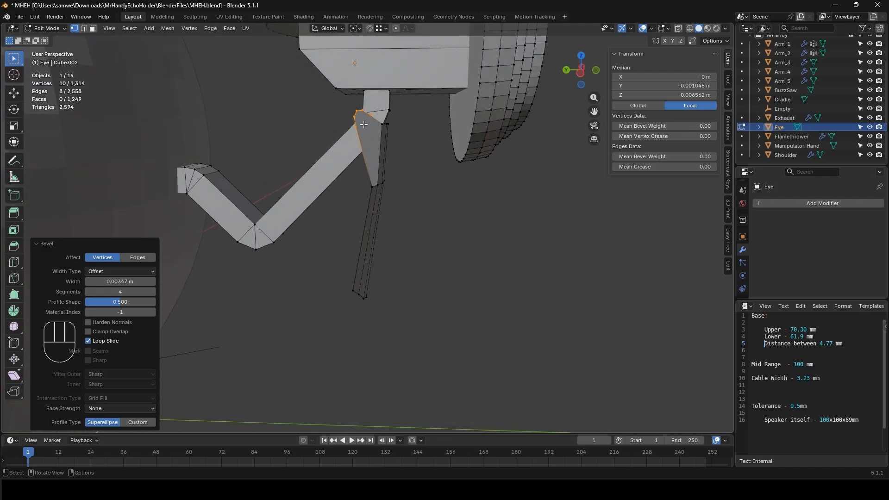
- Pull the rounded upper corners of the plate slightly inward by scaling them along X
{"action": "middle_click_drag", "start_coordinate": [351, 122], "coordinate": [419, 214]}
{"action": "scroll", "coordinate": [408, 185], "scroll_direction": "up", "scroll_amount": 3}
{"action": "middle_click_drag", "start_coordinate": [419, 214], "coordinate": [438, 208]}
{"action": "key", "text": "s"}
{"action": "key", "text": "x"}
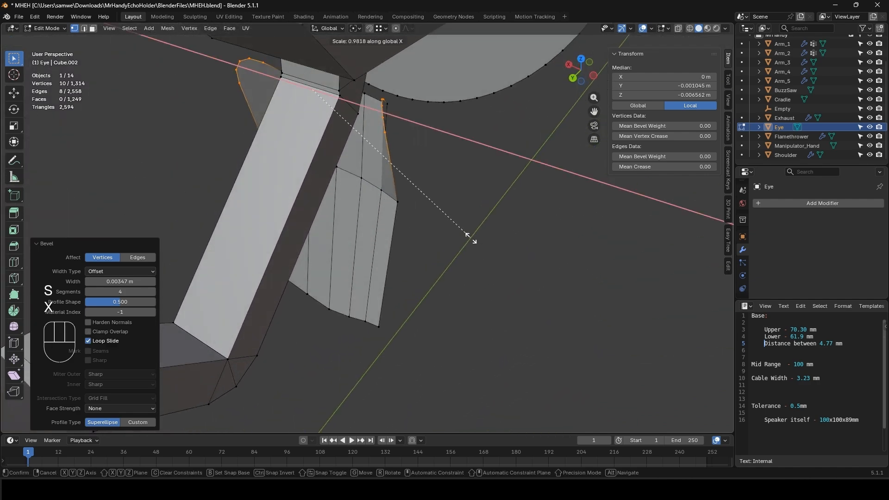
{"action": "left_click", "coordinate": [446, 229]}
- Scale the four outermost side vertices at the plate's middle and lower end to about 0.9 along X
{"action": "left_click", "coordinate": [398, 202]}
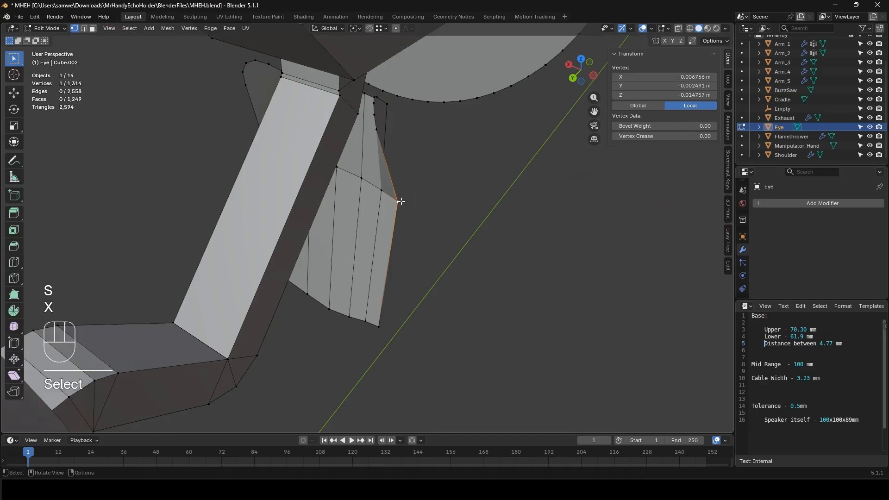
{"action": "left_click", "coordinate": [380, 332], "text": "shift"}
{"action": "key", "text": "g"}
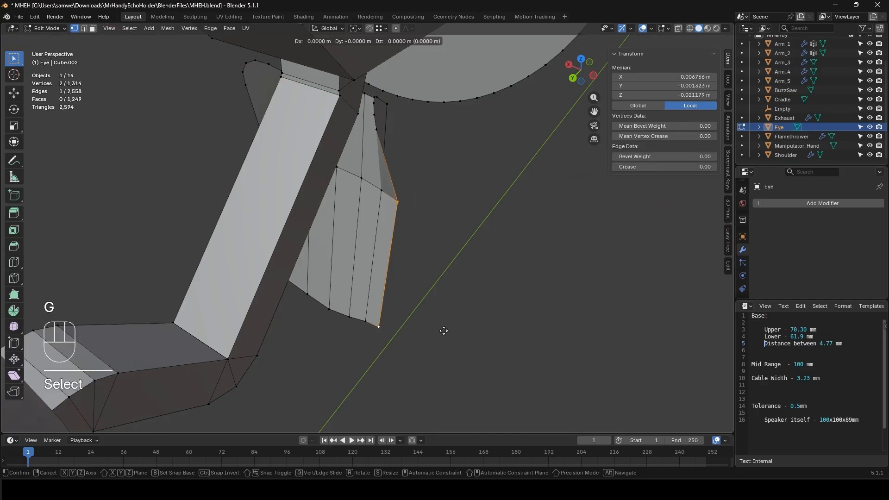
{"action": "right_click", "coordinate": [444, 331]}
{"action": "middle_click_drag", "start_coordinate": [443, 331], "coordinate": [484, 332]}
{"action": "left_click", "coordinate": [224, 201], "text": "shift"}
{"action": "left_click", "coordinate": [245, 324], "text": "shift"}
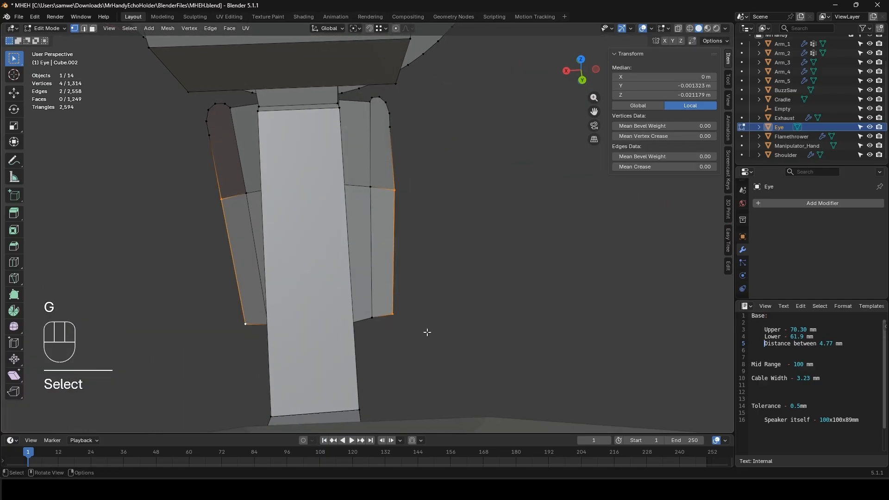
{"action": "key", "text": "s"}
{"action": "key", "text": "x"}
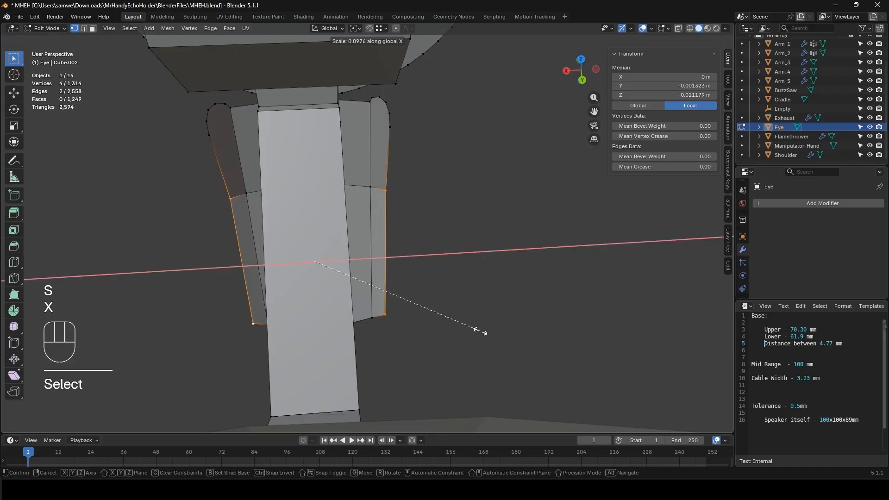
{"action": "left_click", "coordinate": [474, 331]}
{"action": "middle_click_drag", "start_coordinate": [474, 331], "coordinate": [378, 304]}
- Scale the next pair of vertices in from the sides on the plate's lower edge to 0.85 along X
{"action": "left_click", "coordinate": [317, 310]}
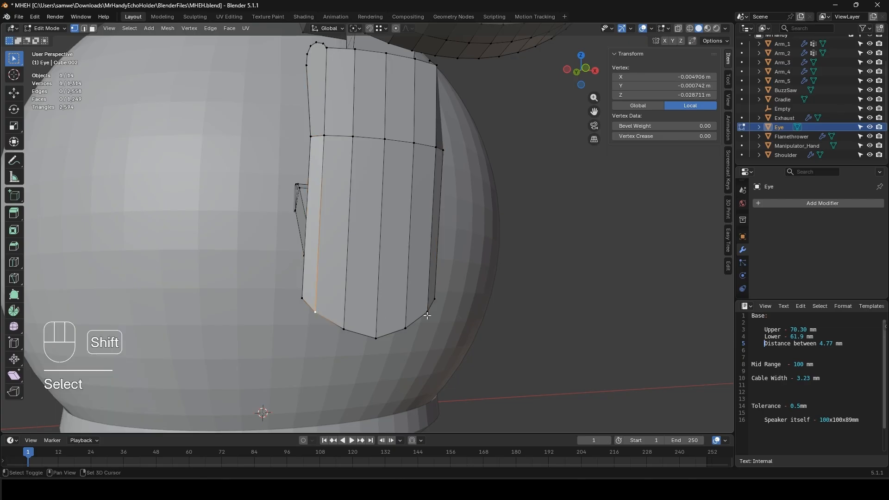
{"action": "left_click", "coordinate": [427, 311], "text": "shift"}
{"action": "key", "text": "s"}
{"action": "key", "text": "x"}
{"action": "left_click", "coordinate": [465, 334]}
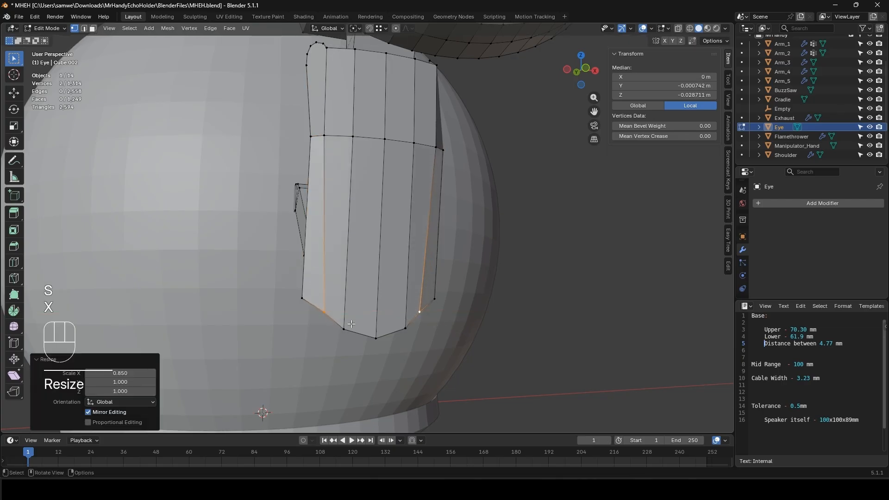
- Scale the innermost vertex pair beside the plate's lower tip to about 0.79 along X
{"action": "left_click", "coordinate": [344, 330]}
{"action": "left_click", "coordinate": [405, 327], "text": "shift"}
{"action": "key", "text": "s"}
{"action": "key", "text": "x"}
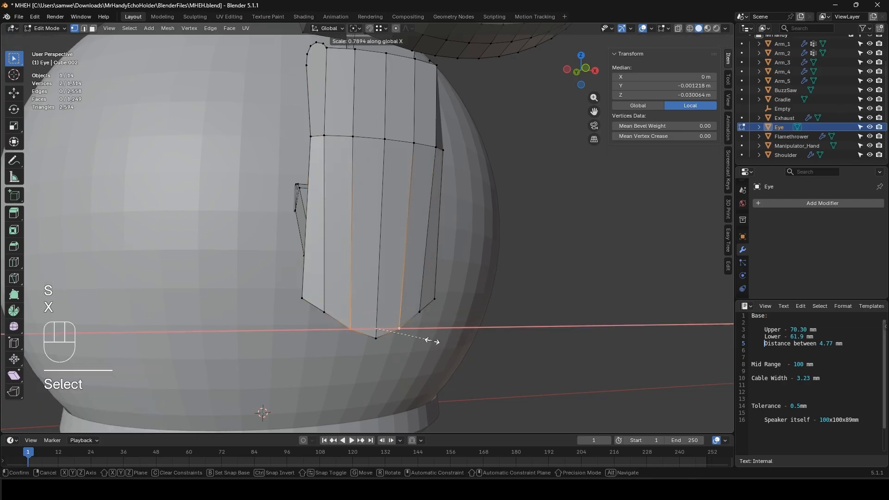
{"action": "left_click", "coordinate": [425, 342]}
{"action": "middle_click_drag", "start_coordinate": [425, 341], "coordinate": [357, 237]}
- Select the whole linked plate and extrude its faces along their normals by about 0.0012 m with even offset
{"action": "key", "text": "a"}
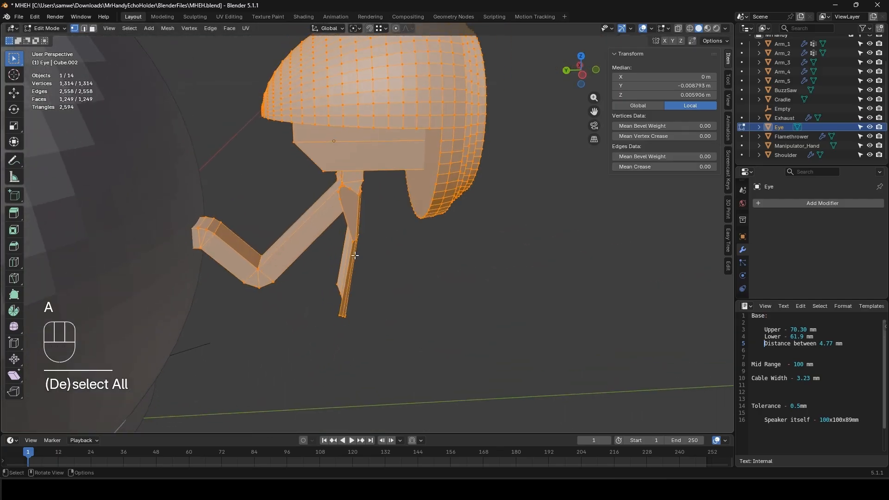
{"action": "left_click", "coordinate": [354, 238]}
{"action": "key", "text": "ctrl+l"}
{"action": "scroll", "coordinate": [424, 287], "scroll_direction": "up", "scroll_amount": 3}
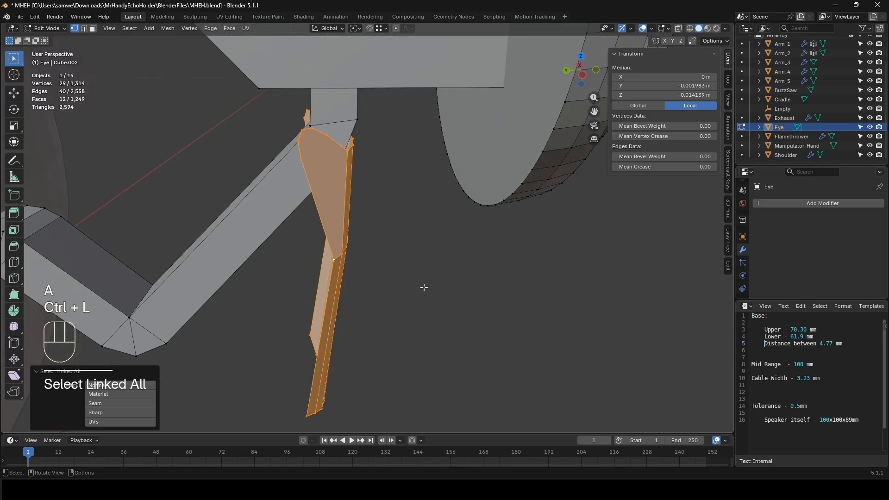
{"action": "key", "text": "alt+e"}
{"action": "left_click", "coordinate": [424, 288]}
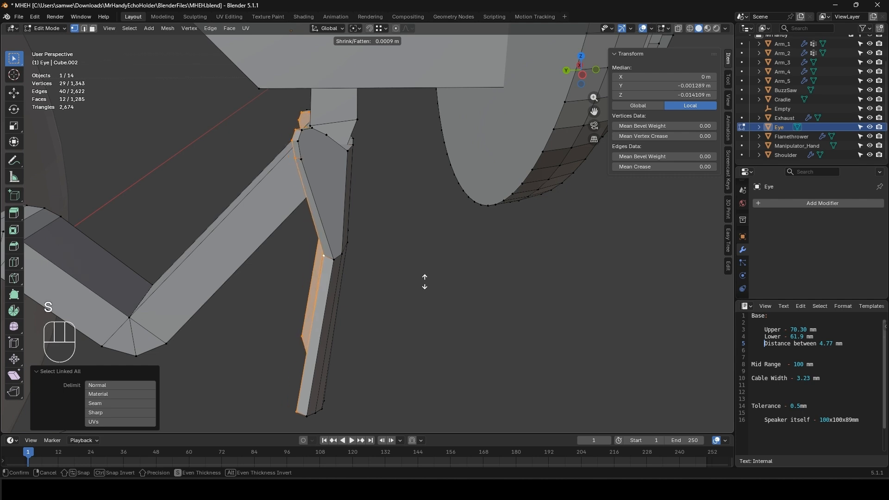
{"action": "left_click", "coordinate": [427, 279]}
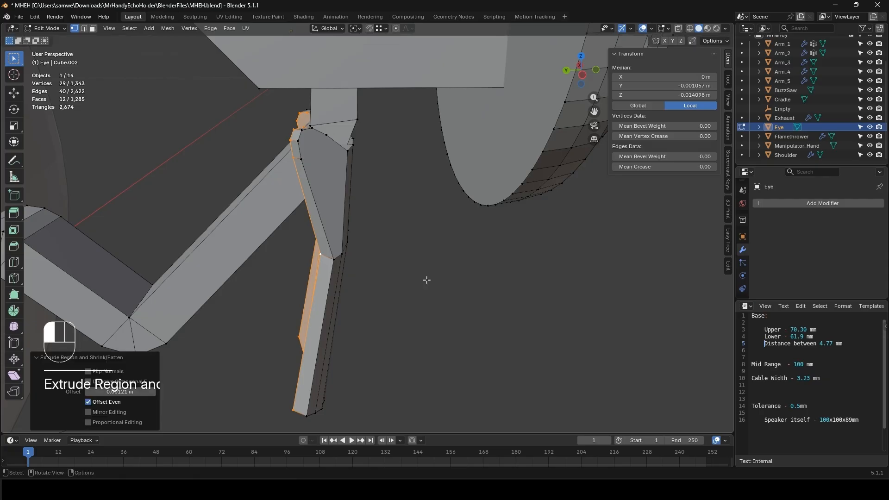
- Shade the Eye auto smooth with a 30° angle
{"action": "key", "text": "Tab"}
{"action": "middle_click_drag", "start_coordinate": [426, 279], "coordinate": [506, 268]}
{"action": "right_click", "coordinate": [360, 241]}
{"action": "left_click", "coordinate": [354, 239]}
{"action": "scroll", "coordinate": [394, 277], "scroll_direction": "up", "scroll_amount": 3}
- Bevel the plate's lengthwise corner edge loops on both sides with 2 segments
{"action": "key", "text": "Tab"}
{"action": "scroll", "coordinate": [346, 217], "scroll_direction": "up", "scroll_amount": 2}
{"action": "left_click", "coordinate": [298, 242], "text": "alt"}
{"action": "left_click", "coordinate": [406, 222], "text": "alt+shift"}
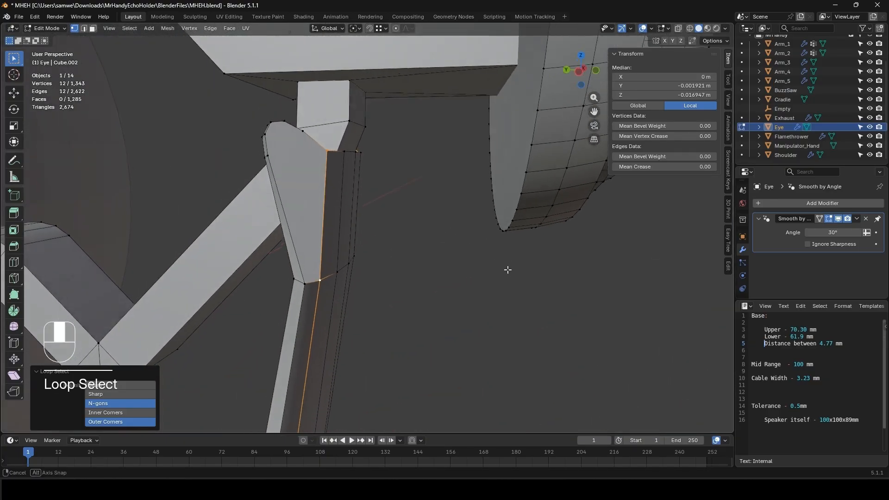
{"action": "key", "text": "ctrl+b"}
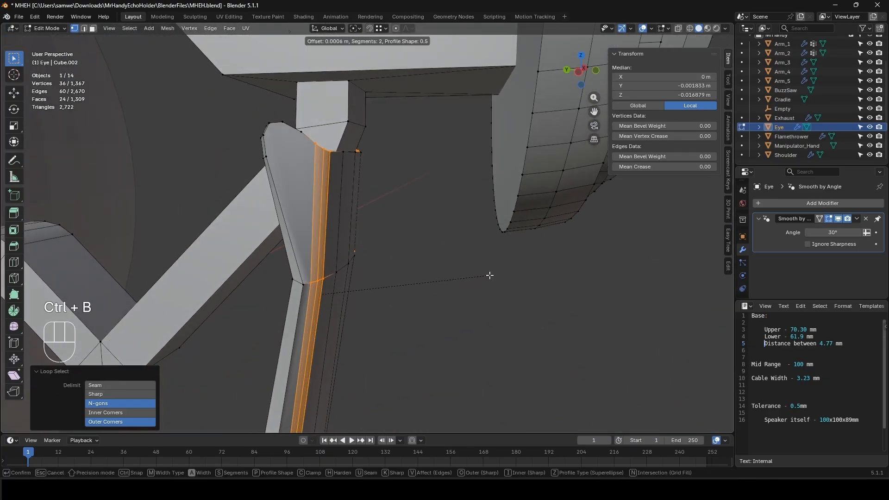
{"action": "scroll", "coordinate": [489, 276], "scroll_direction": "down", "scroll_amount": 2}
{"action": "left_click", "coordinate": [493, 275]}
{"action": "key", "text": "Tab"}
{"action": "middle_click_drag", "start_coordinate": [493, 275], "coordinate": [448, 265]}
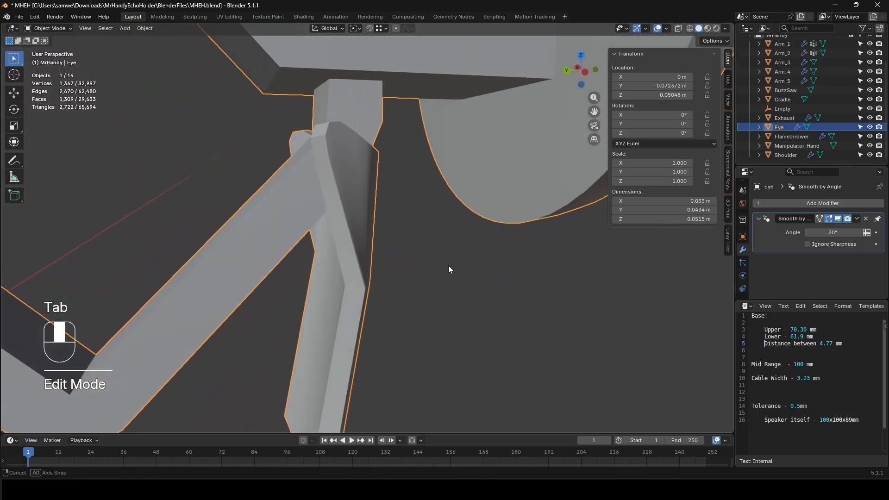
- Select all faces of the Eye's bent stalk and narrow it to 0.404 along X
{"action": "scroll", "coordinate": [449, 265], "scroll_direction": "down", "scroll_amount": 7}
{"action": "middle_click_drag", "start_coordinate": [309, 280], "coordinate": [312, 240], "text": "shift"}
{"action": "key", "text": "Tab"}
{"action": "scroll", "coordinate": [369, 241], "scroll_direction": "up", "scroll_amount": 4}
{"action": "key", "text": "3"}
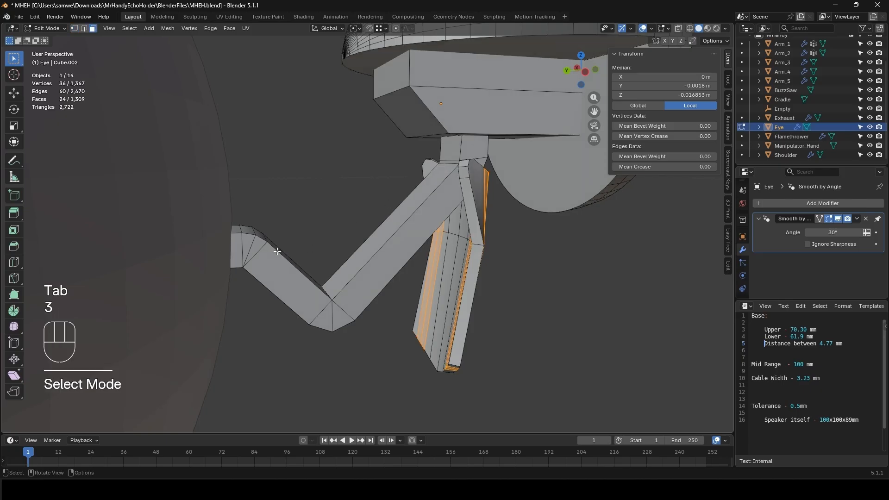
{"action": "left_click", "coordinate": [237, 233], "text": "alt"}
{"action": "key", "text": "ctrl+KP_Add"}
{"action": "key", "text": "ctrl+KP_Add"}
{"action": "key", "text": "ctrl+KP_Add"}
{"action": "key", "text": "ctrl+KP_Add"}
{"action": "key", "text": "ctrl+KP_Add"}
{"action": "key", "text": "ctrl+KP_Add"}
{"action": "key", "text": "ctrl+KP_Add"}
{"action": "key", "text": "ctrl+KP_Add"}
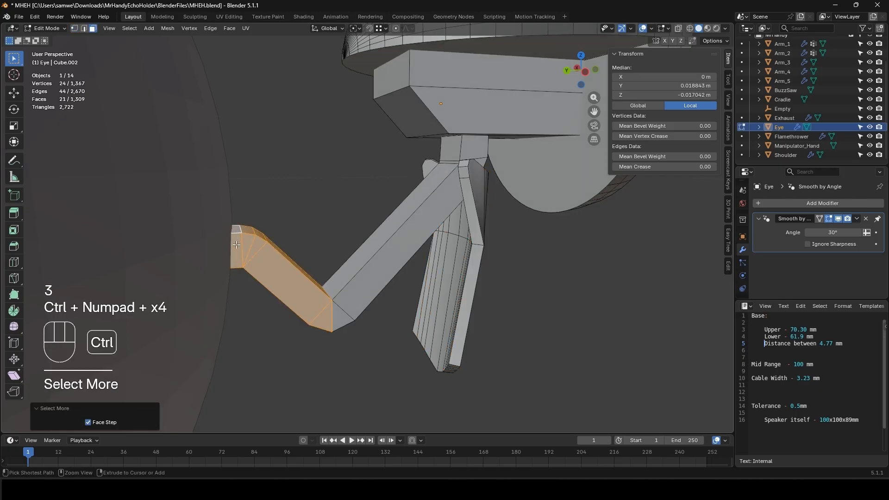
{"action": "key", "text": "s"}
{"action": "key", "text": "x"}
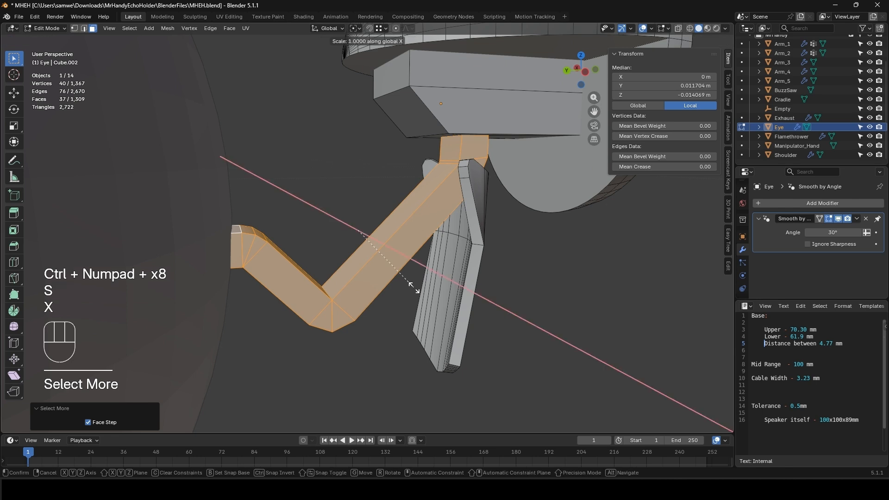
{"action": "left_click", "coordinate": [372, 269]}
{"action": "scroll", "coordinate": [369, 299], "scroll_direction": "up", "scroll_amount": 3}
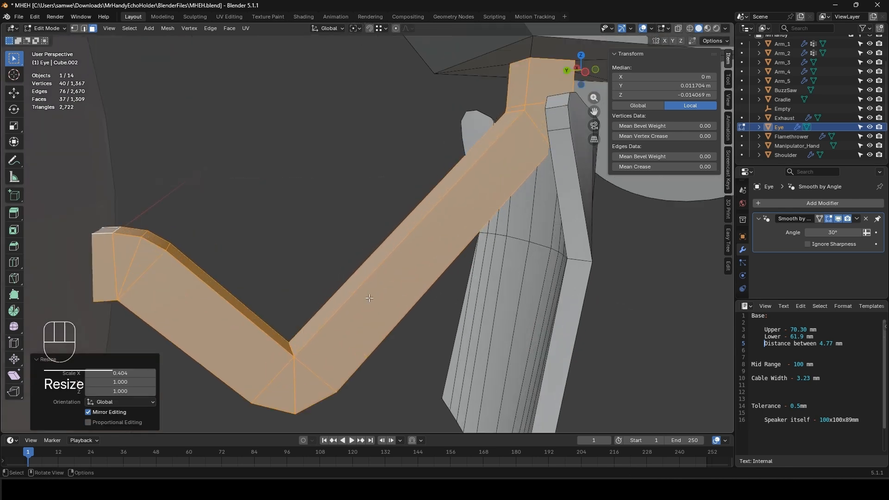
- Merge the stalk's overlapping vertices by distance at 0.0001 m
{"action": "scroll", "coordinate": [371, 300], "scroll_direction": "down", "scroll_amount": 2}
{"action": "key", "text": "m"}
{"action": "left_click", "coordinate": [372, 301]}
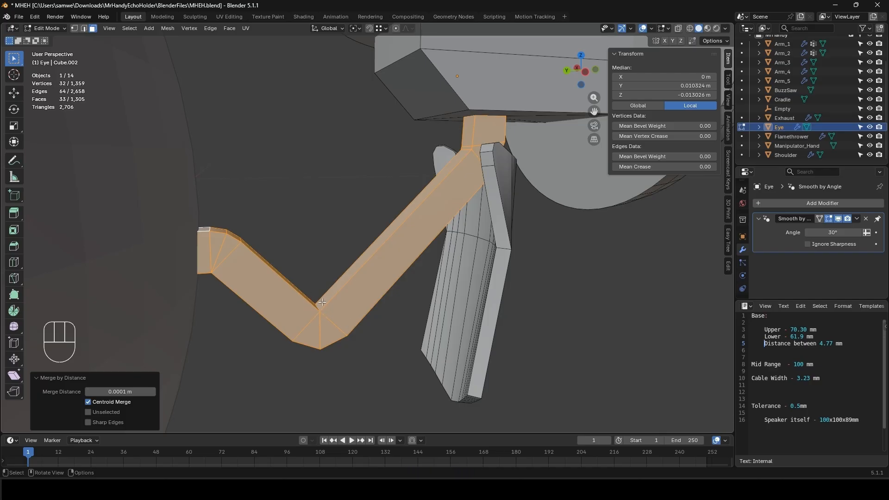
- Examine the narrowed eye stalk and plate in relation to the robot's body and arms from several angles
{"action": "scroll", "coordinate": [414, 306], "scroll_direction": "down", "scroll_amount": 4}
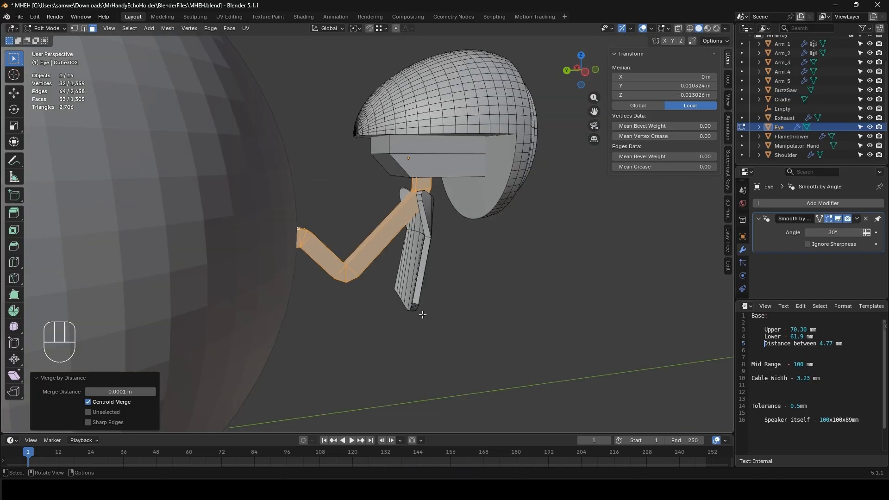
{"action": "scroll", "coordinate": [423, 315], "scroll_direction": "down", "scroll_amount": 5}
{"action": "middle_click_drag", "start_coordinate": [325, 366], "coordinate": [382, 247], "text": "shift"}
{"action": "middle_click_drag", "start_coordinate": [386, 310], "coordinate": [433, 98], "text": "shift"}
{"action": "middle_click_drag", "start_coordinate": [411, 286], "coordinate": [437, 296]}
{"action": "middle_click_drag", "start_coordinate": [407, 317], "coordinate": [346, 258], "text": "shift"}
{"action": "middle_click_drag", "start_coordinate": [343, 139], "coordinate": [375, 340], "text": "shift"}
{"action": "middle_click_drag", "start_coordinate": [421, 235], "coordinate": [324, 231]}
{"action": "middle_click_drag", "start_coordinate": [360, 155], "coordinate": [350, 383], "text": "shift"}
{"action": "middle_click_drag", "start_coordinate": [395, 237], "coordinate": [308, 250], "text": "shift"}
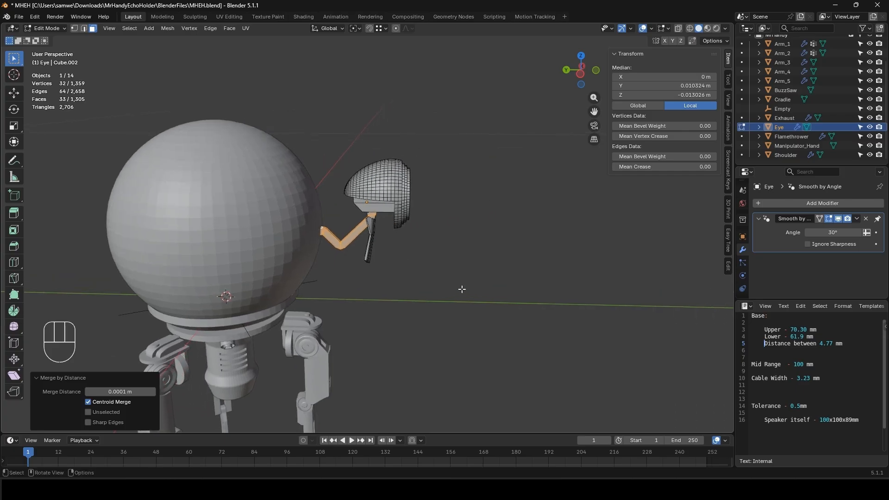
- Add a cube mesh as a separate object and open it for mesh editing
{"action": "key", "text": "Tab"}
{"action": "key", "text": "shift+a"}
{"action": "mouse_move", "coordinate": [404, 283]}
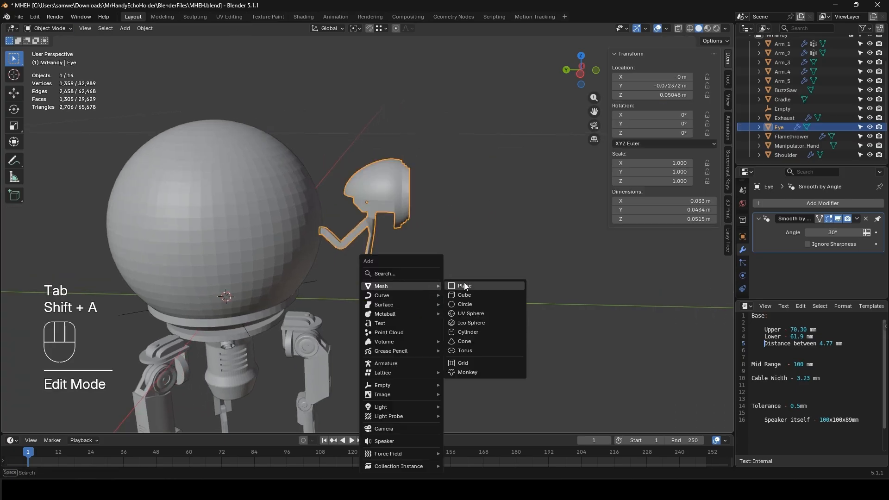
{"action": "left_click", "coordinate": [467, 295]}
{"action": "scroll", "coordinate": [429, 304], "scroll_direction": "down", "scroll_amount": 3}
{"action": "scroll", "coordinate": [428, 303], "scroll_direction": "down", "scroll_amount": 12}
{"action": "middle_click_drag", "start_coordinate": [380, 196], "coordinate": [366, 356], "text": "shift"}
{"action": "key", "text": "Tab"}
{"action": "middle_click_drag", "start_coordinate": [314, 337], "coordinate": [320, 311], "text": "shift"}
- Snap the 3D cursor to one upper edge of the cube, parallel to the X axis
{"action": "key", "text": "2"}
{"action": "left_click", "coordinate": [335, 313]}
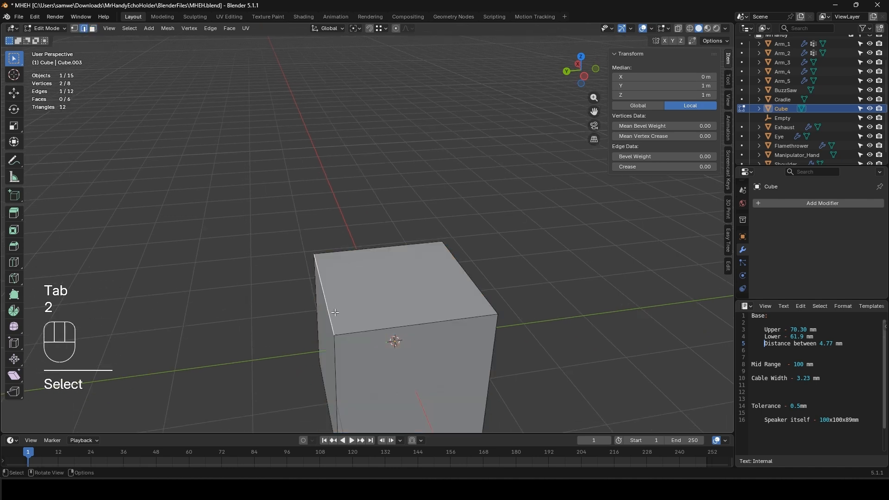
{"action": "key", "text": "shift+s"}
{"action": "left_click", "coordinate": [335, 369]}
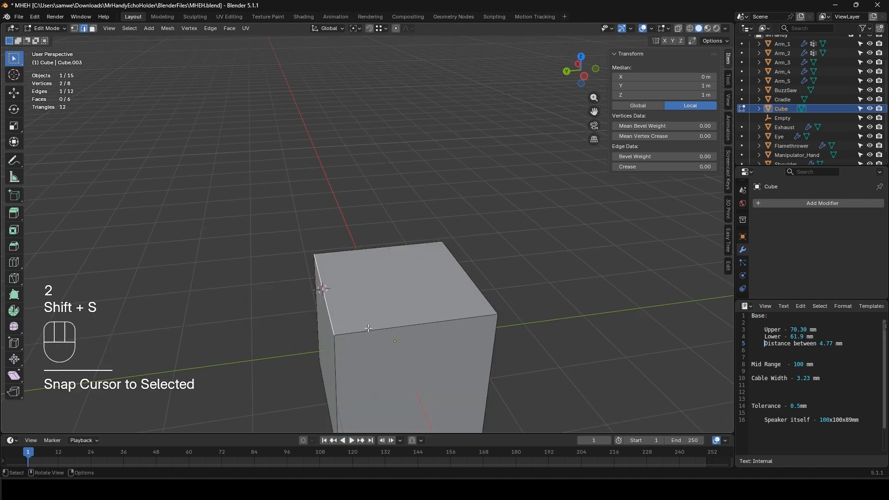
- Spin the cube's top face 90° about the X axis around the 3D cursor, using 6 steps
{"action": "key", "text": "3"}
{"action": "left_click", "coordinate": [389, 293]}
{"action": "left_click", "coordinate": [14, 312]}
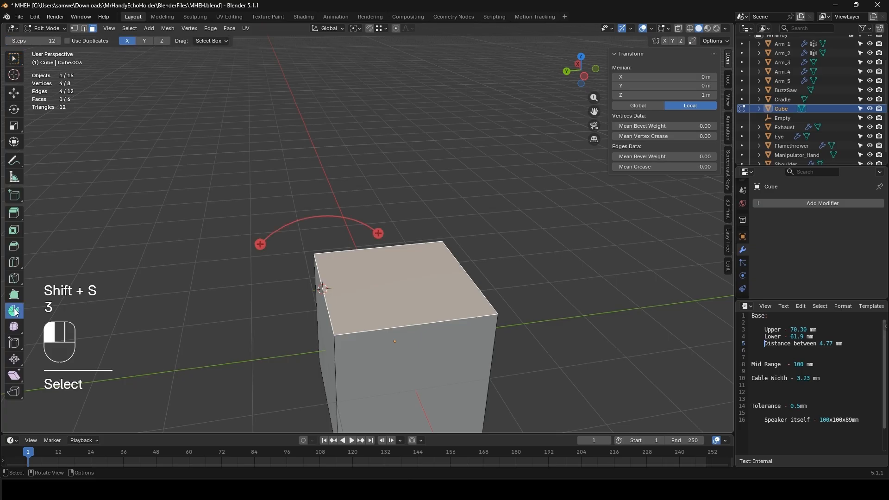
{"action": "middle_click_drag", "start_coordinate": [340, 280], "coordinate": [323, 250]}
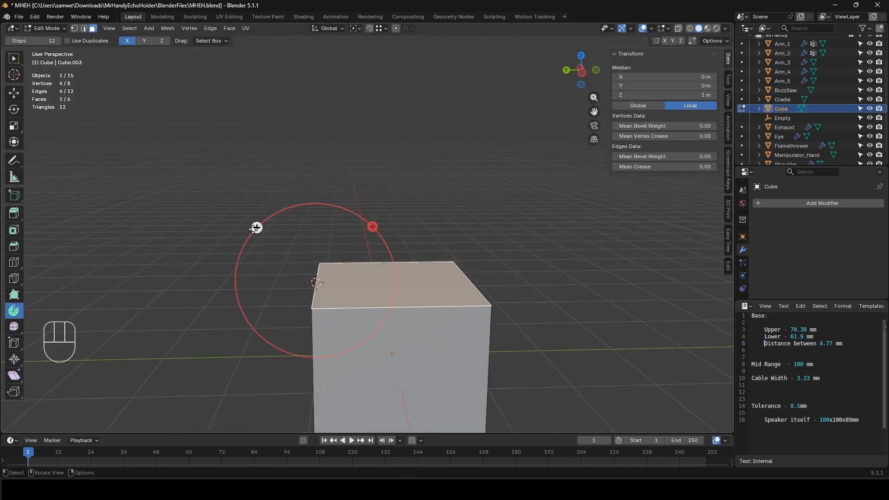
{"action": "left_click_drag", "start_coordinate": [256, 226], "coordinate": [218, 378]}
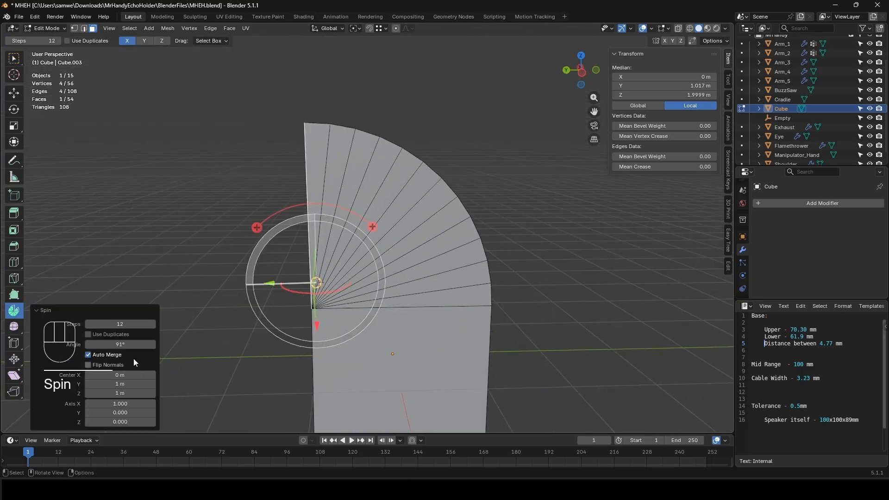
{"action": "key", "text": "Return"}
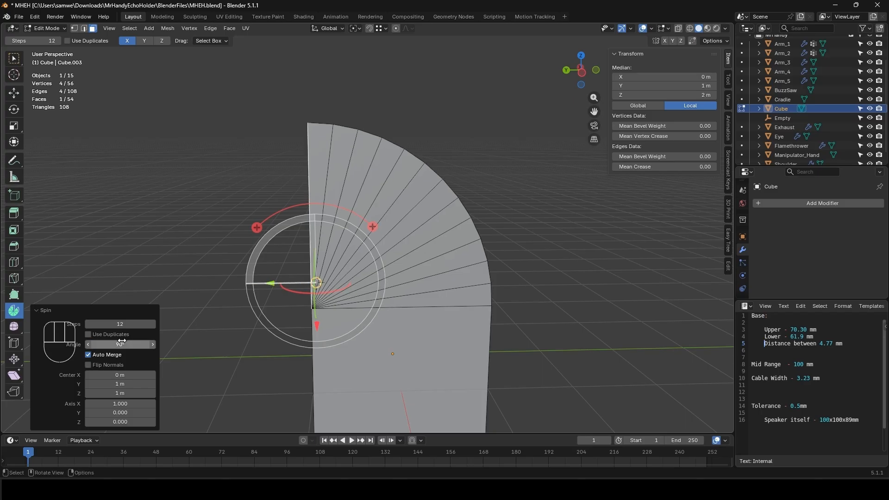
{"action": "left_click", "coordinate": [121, 324]}
{"action": "type", "text": "6"}
{"action": "key", "text": "Return"}
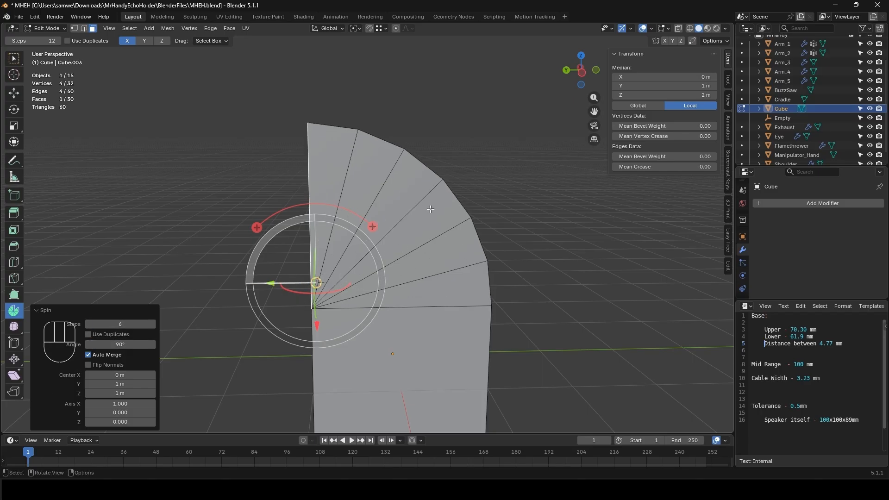
- Pull several overlapping vertices away one by one from the spin's pivot corner on the cube
{"action": "middle_click_drag", "start_coordinate": [430, 209], "coordinate": [426, 279]}
{"action": "key", "text": "1"}
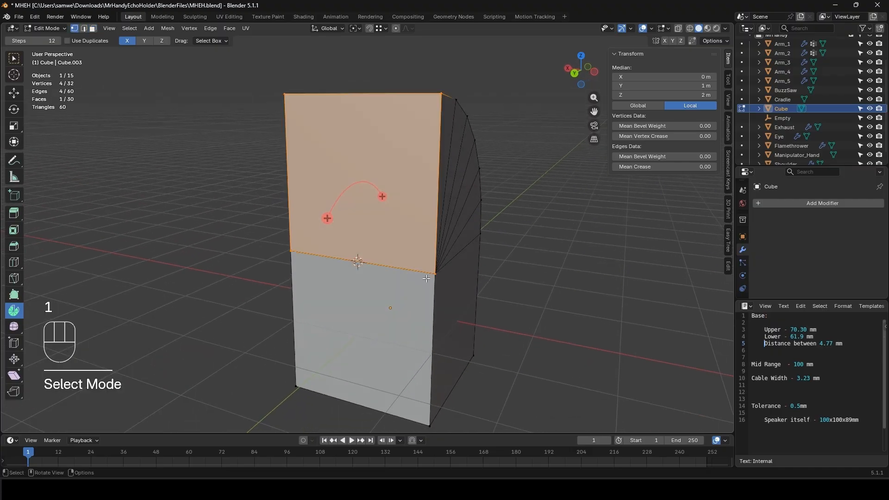
{"action": "left_click", "coordinate": [427, 278]}
{"action": "key", "text": "g"}
{"action": "left_click", "coordinate": [417, 281]}
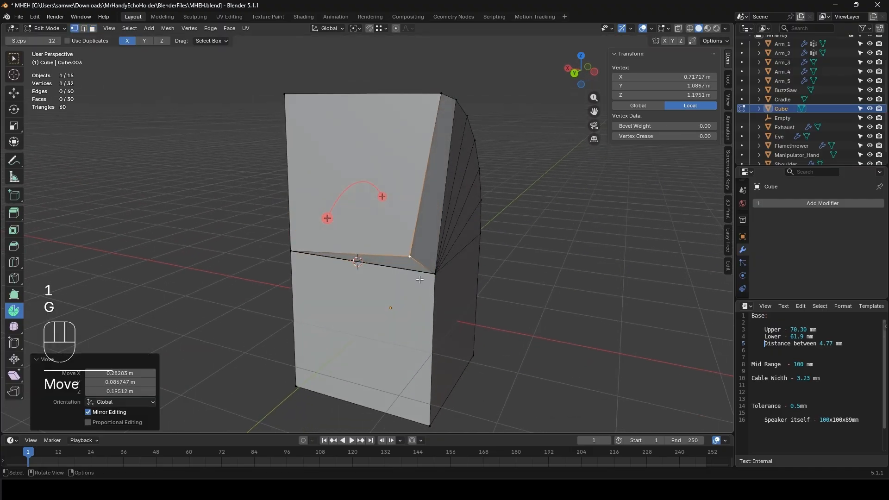
{"action": "left_click", "coordinate": [433, 288]}
{"action": "key", "text": "g"}
{"action": "left_click", "coordinate": [414, 274]}
{"action": "left_click", "coordinate": [439, 275]}
{"action": "key", "text": "g"}
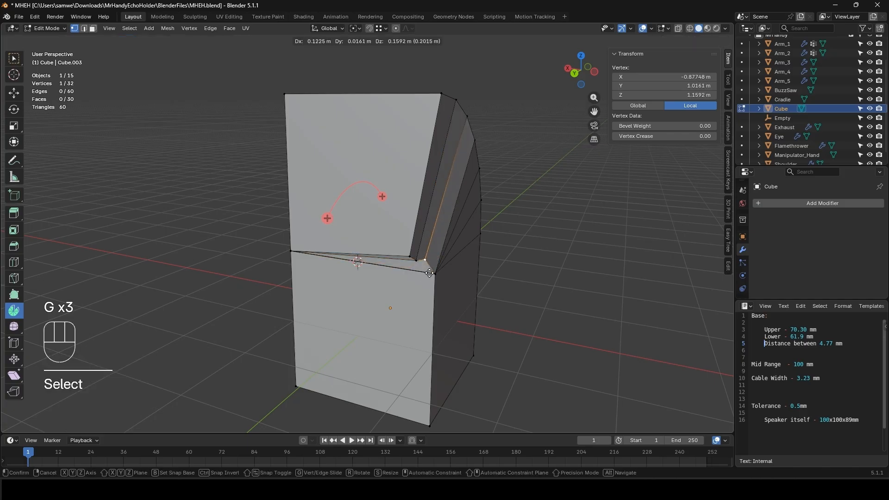
{"action": "left_click", "coordinate": [425, 262]}
{"action": "left_click", "coordinate": [437, 275]}
{"action": "key", "text": "g"}
{"action": "left_click", "coordinate": [437, 253]}
- Undo the vertex moves at the spin's pivot corner
{"action": "middle_click_drag", "start_coordinate": [440, 294], "coordinate": [409, 299]}
{"action": "key", "text": "ctrl+z"}
{"action": "key", "text": "ctrl+z"}
{"action": "key", "text": "ctrl+z"}
{"action": "key", "text": "ctrl+z"}
{"action": "key", "text": "ctrl+z"}
{"action": "key", "text": "ctrl+z"}
{"action": "key", "text": "ctrl+z"}
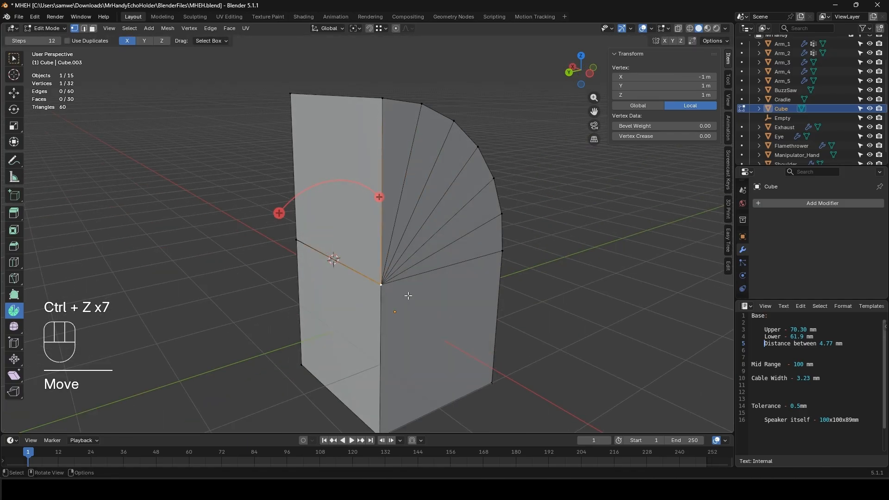
- Merge all the cube's overlapping vertices by distance at 0.0001 m and test-move the merged pivot vertex
{"action": "key", "text": "a"}
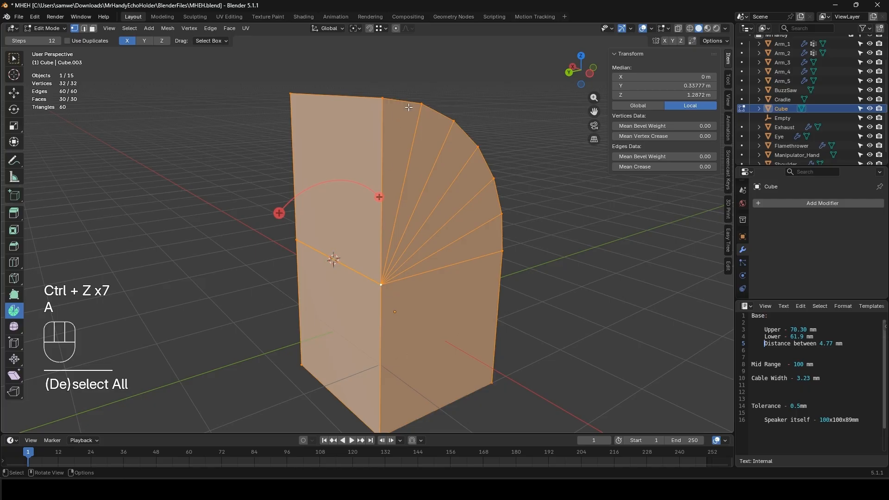
{"action": "middle_click_drag", "start_coordinate": [409, 107], "coordinate": [389, 177]}
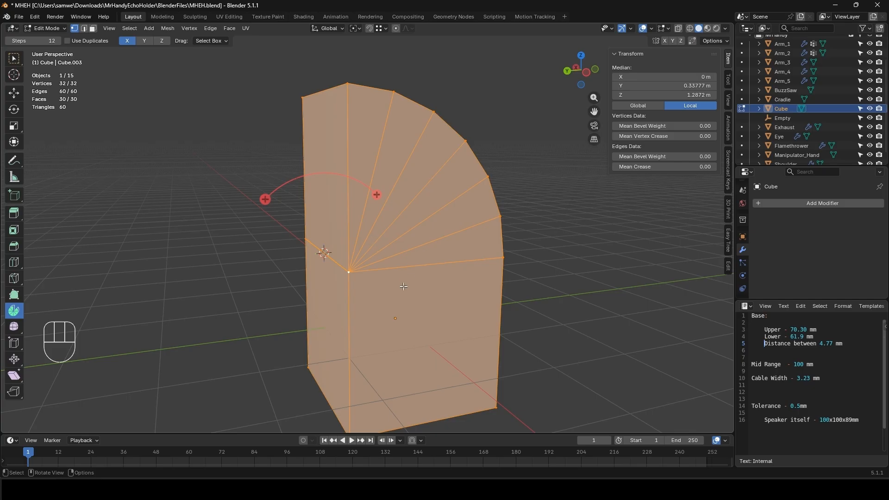
{"action": "key", "text": "m"}
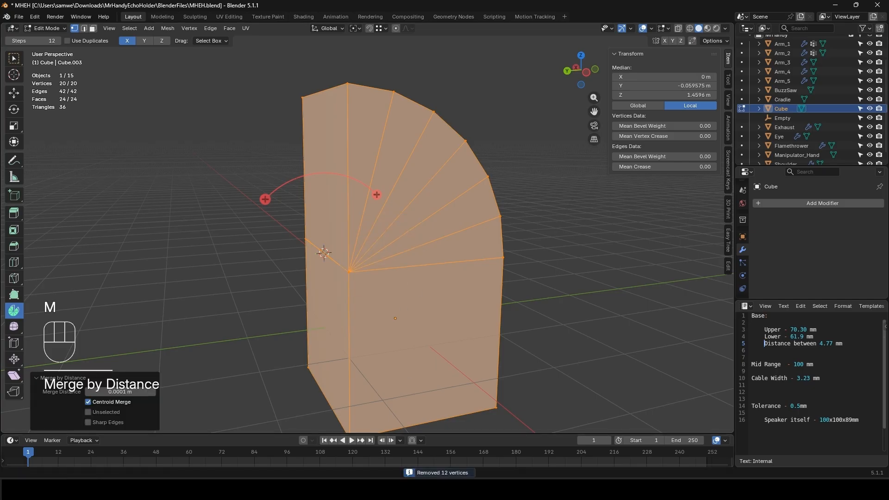
{"action": "left_click", "coordinate": [351, 272]}
{"action": "key", "text": "g"}
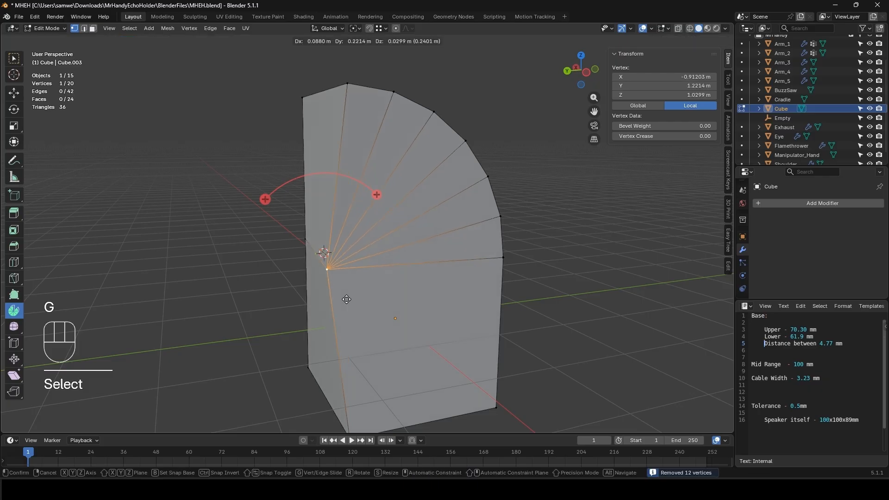
{"action": "left_click", "coordinate": [402, 286]}
- Leave mesh editing and delete the demonstration cube
{"action": "key", "text": "Tab"}
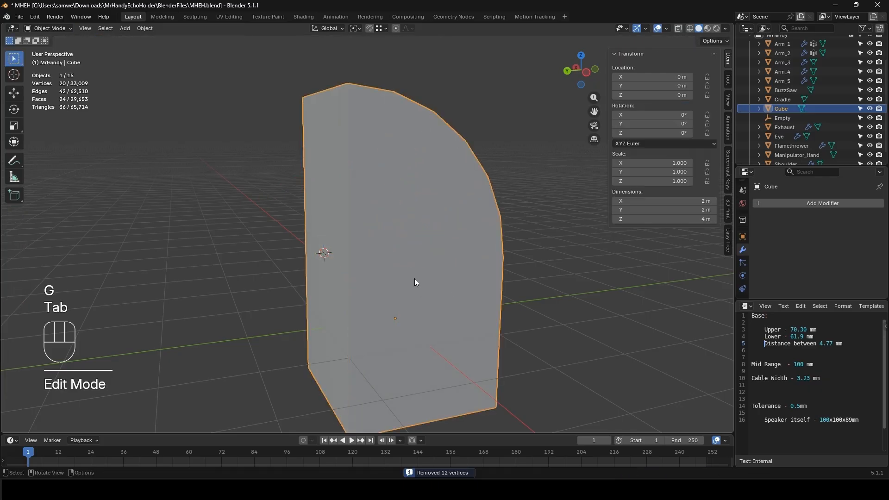
{"action": "key", "text": "x"}
{"action": "left_click", "coordinate": [414, 279]}
- Open the Eye object for mesh editing with a close view of its bent stalk
{"action": "left_click", "coordinate": [399, 316]}
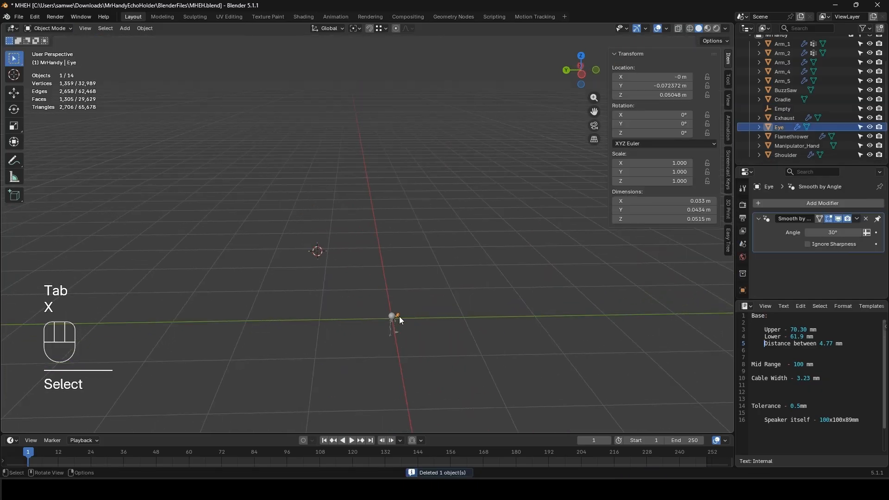
{"action": "key", "text": "KP_Decimal"}
{"action": "left_click", "coordinate": [385, 317]}
{"action": "middle_click_drag", "start_coordinate": [385, 318], "coordinate": [407, 319]}
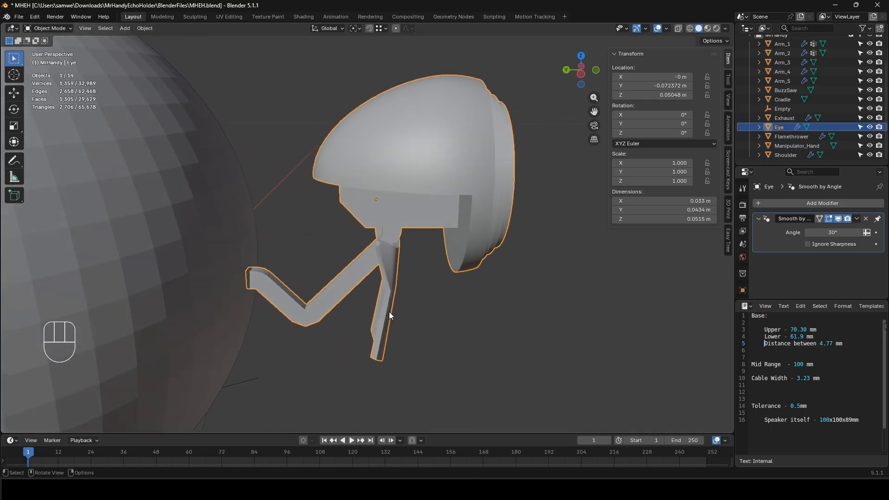
{"action": "key", "text": "Tab"}
{"action": "middle_click_drag", "start_coordinate": [314, 303], "coordinate": [363, 251]}
{"action": "scroll", "coordinate": [363, 252], "scroll_direction": "up", "scroll_amount": 3}
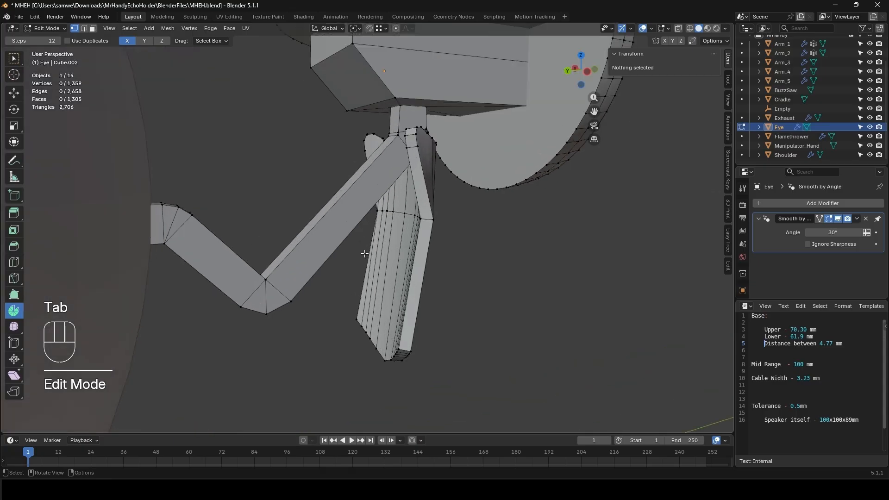
{"action": "middle_click_drag", "start_coordinate": [266, 244], "coordinate": [208, 258], "text": "shift"}
- Select the strips of side faces on both sides of the bent eye stalk, from the body end up to the eye housing
{"action": "key", "text": "3"}
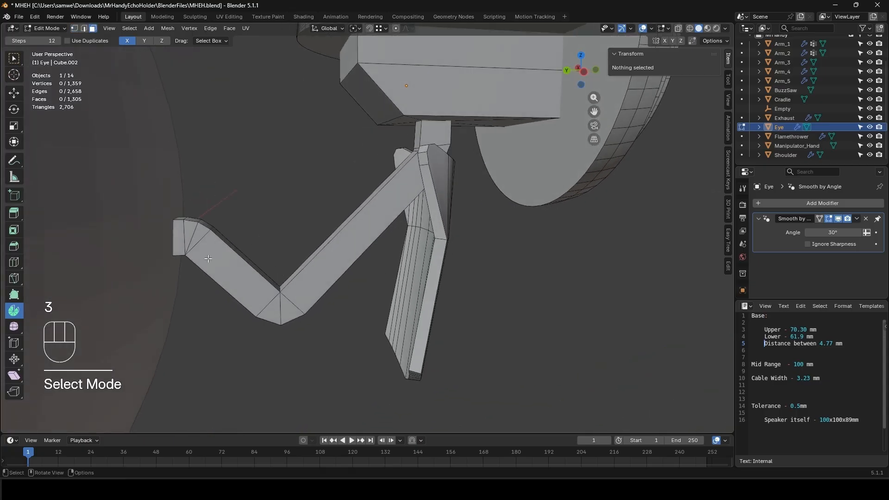
{"action": "left_click", "coordinate": [177, 236]}
{"action": "left_click", "coordinate": [285, 308], "text": "ctrl"}
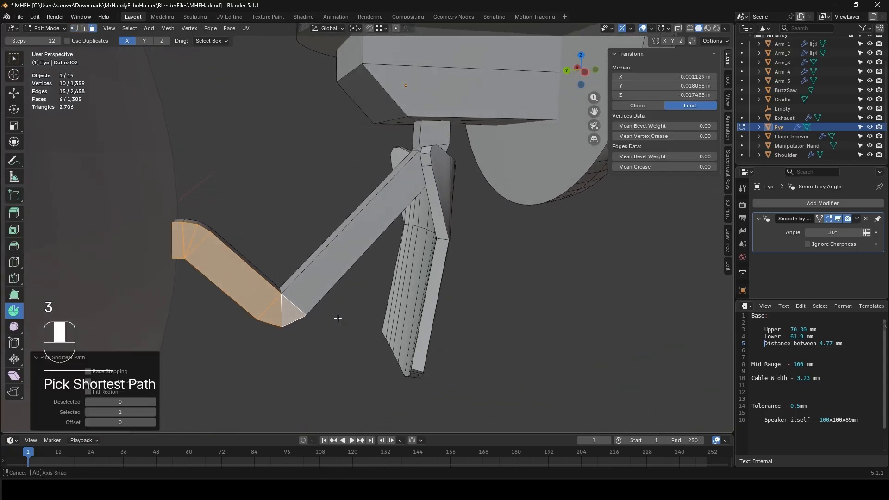
{"action": "middle_click_drag", "start_coordinate": [338, 318], "coordinate": [434, 267]}
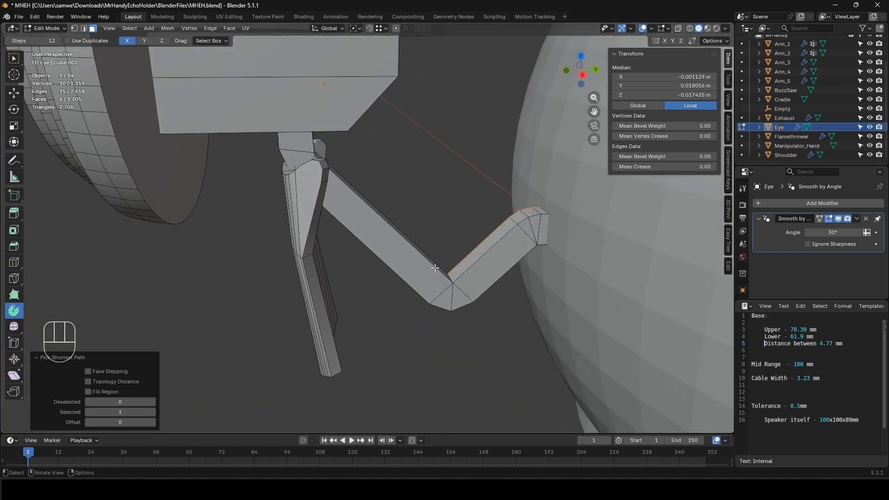
{"action": "left_click", "coordinate": [533, 227], "text": "shift"}
{"action": "left_click", "coordinate": [300, 146], "text": "ctrl"}
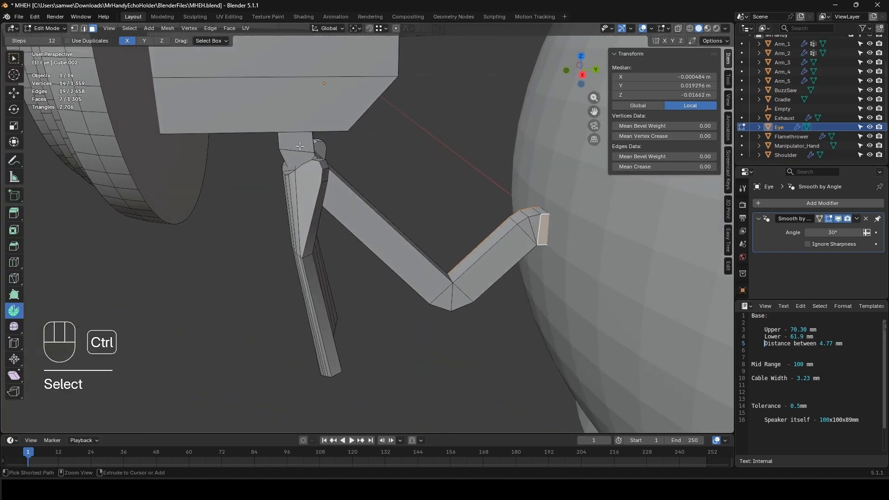
{"action": "middle_click_drag", "start_coordinate": [382, 176], "coordinate": [471, 162]}
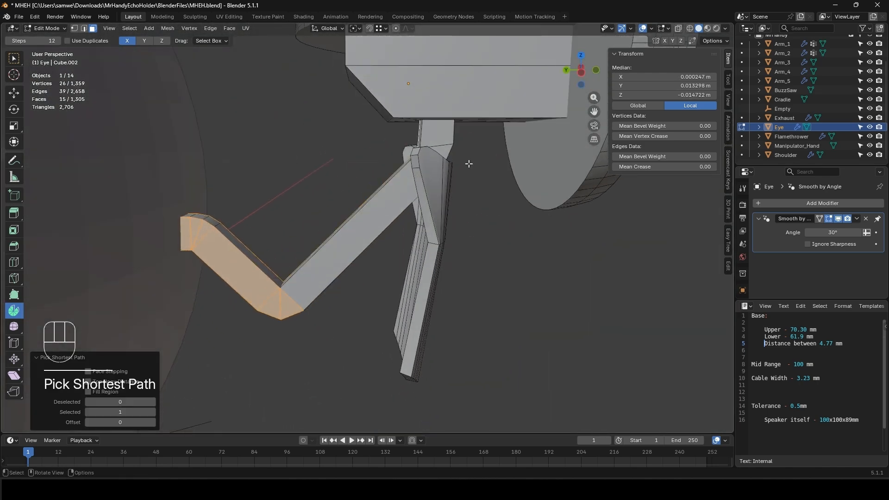
{"action": "left_click", "coordinate": [440, 136], "text": "shift"}
{"action": "left_click", "coordinate": [340, 235], "text": "ctrl"}
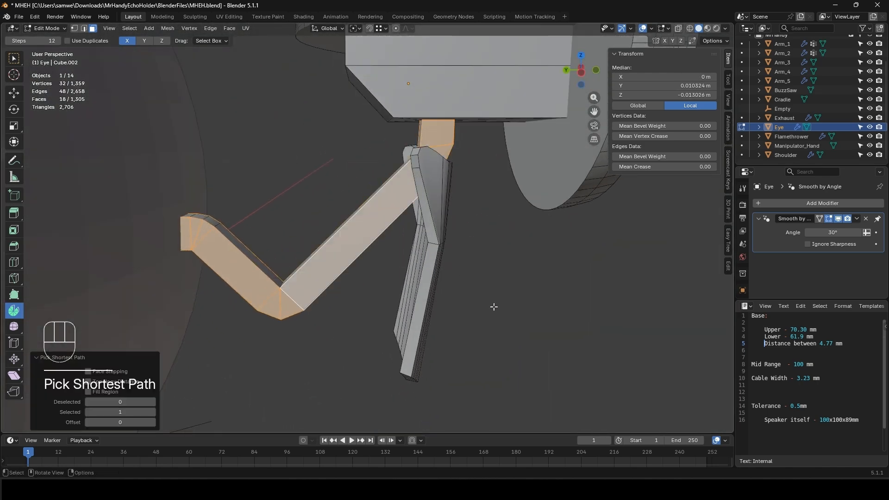
- Inset the selected stalk side faces by about 0.0005 m, extrude them slightly along their normals, and leave mesh editing
{"action": "key", "text": "i"}
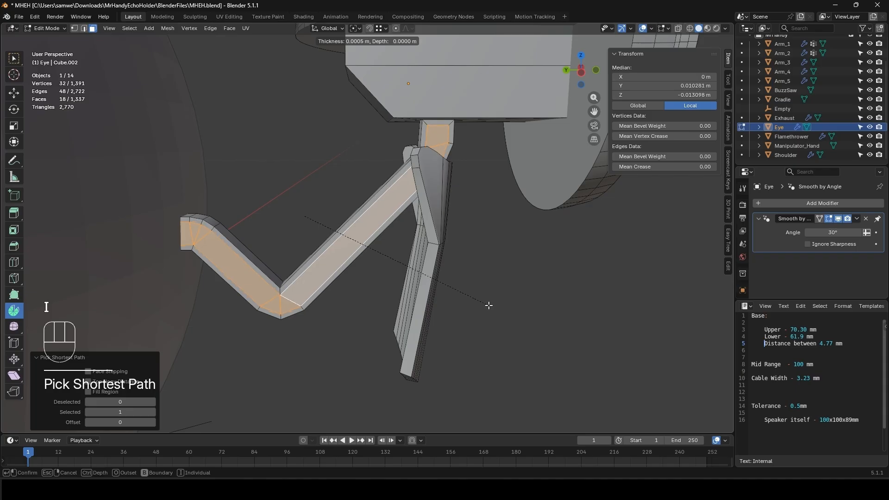
{"action": "left_click", "coordinate": [489, 306]}
{"action": "key", "text": "alt+e"}
{"action": "left_click", "coordinate": [488, 305]}
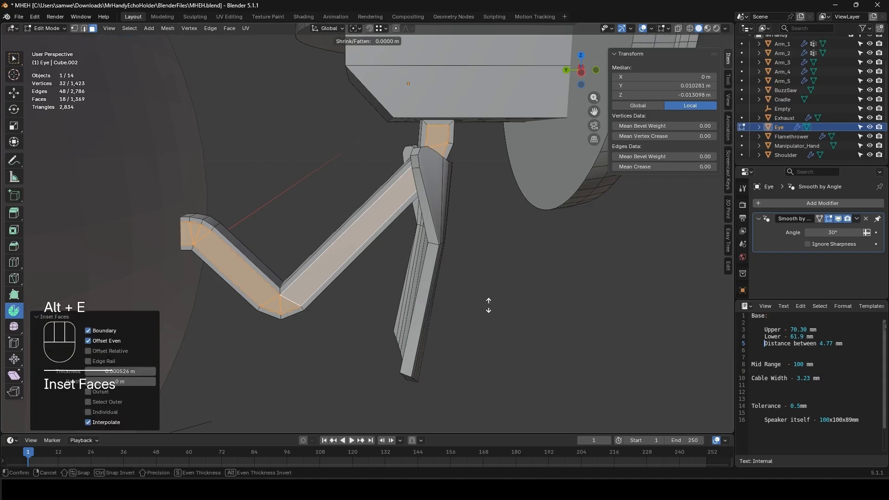
{"action": "left_click", "coordinate": [494, 301]}
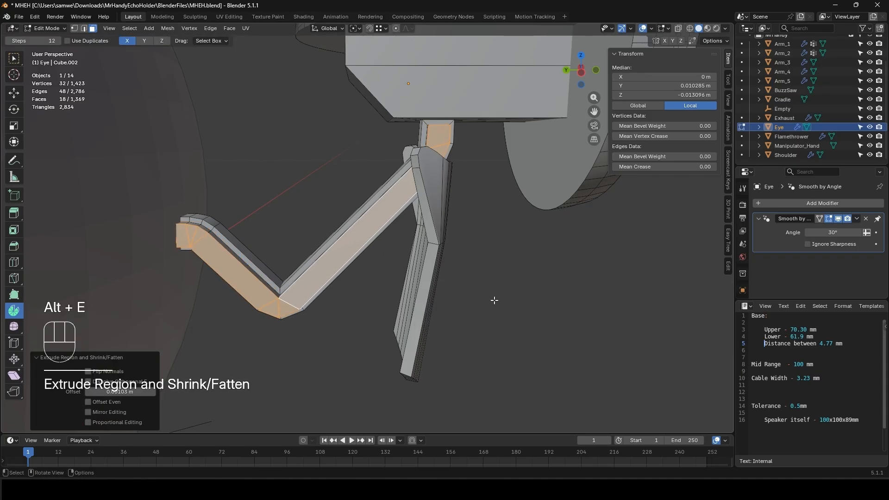
{"action": "key", "text": "Tab"}
{"action": "middle_click_drag", "start_coordinate": [388, 288], "coordinate": [429, 276]}
{"action": "scroll", "coordinate": [429, 276], "scroll_direction": "down", "scroll_amount": 10}
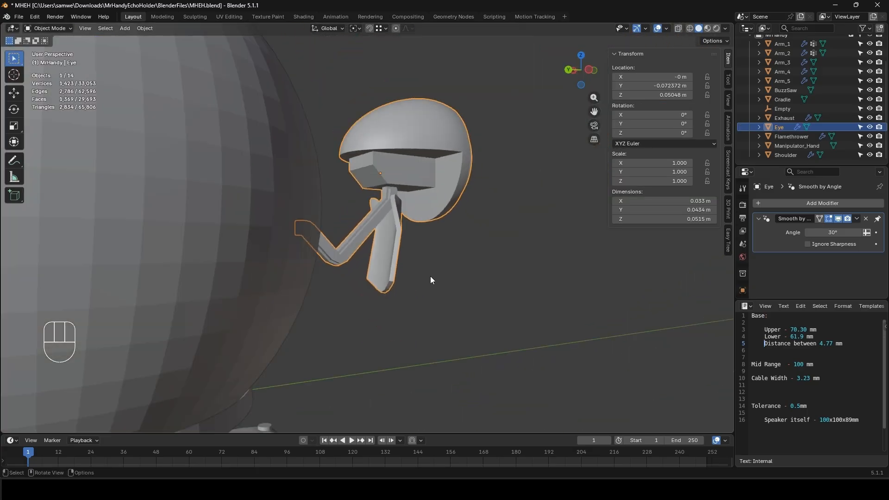
- Apply the Eye object's location transform
{"action": "left_click", "coordinate": [388, 312]}
{"action": "middle_click_drag", "start_coordinate": [389, 312], "coordinate": [370, 209]}
{"action": "left_click", "coordinate": [368, 214]}
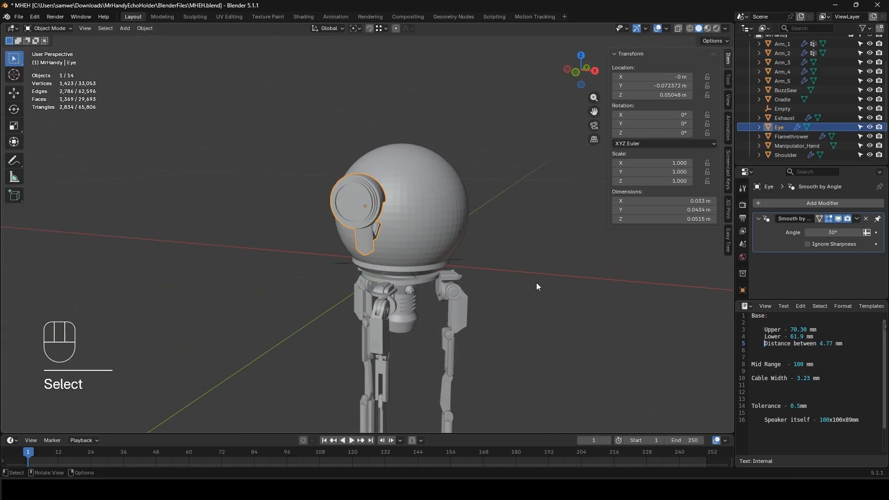
{"action": "key", "text": "ctrl+a"}
{"action": "left_click", "coordinate": [512, 275]}
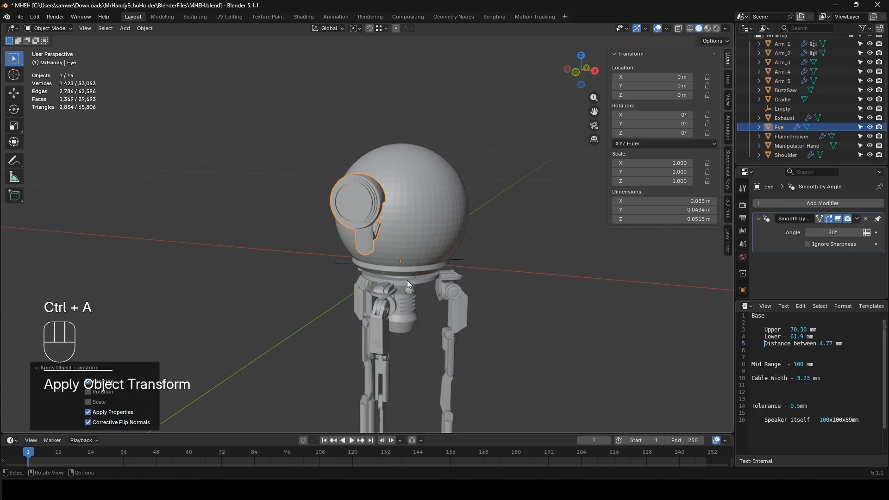
- Copy the Array modifier from the Shoulder object to the Eye object
{"action": "left_click", "coordinate": [452, 276], "text": "shift"}
{"action": "left_click", "coordinate": [857, 219]}
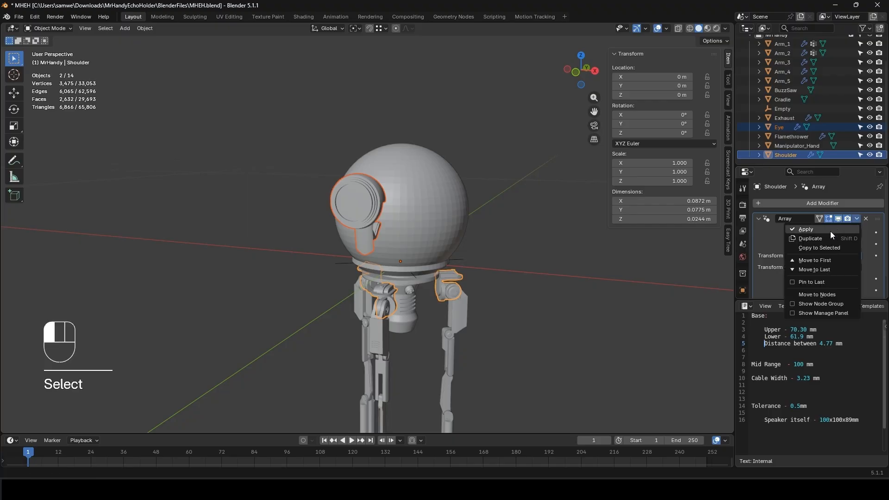
{"action": "left_click", "coordinate": [827, 248]}
{"action": "left_click", "coordinate": [508, 256]}
- Examine the arrayed eyes, the shoulders and the gap beneath the spherical body from several angles
{"action": "middle_click_drag", "start_coordinate": [508, 256], "coordinate": [393, 225]}
{"action": "scroll", "coordinate": [389, 266], "scroll_direction": "up", "scroll_amount": 2}
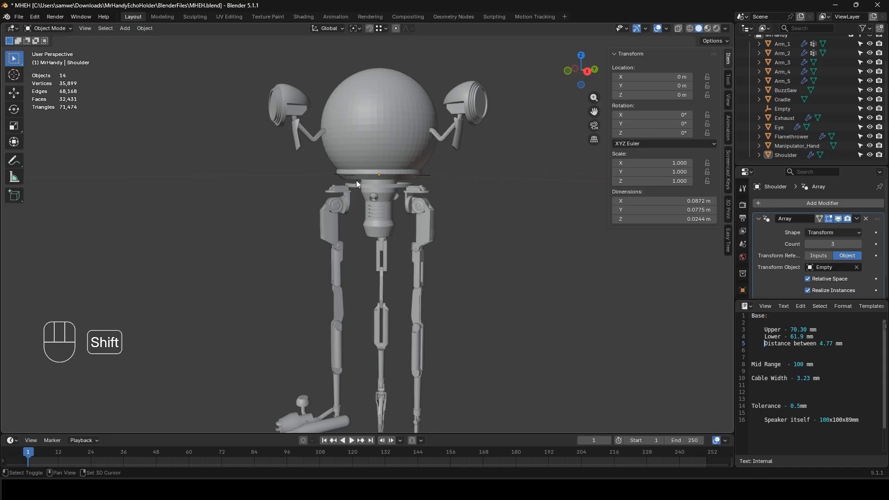
{"action": "scroll", "coordinate": [373, 258], "scroll_direction": "up", "scroll_amount": 4}
{"action": "middle_click_drag", "start_coordinate": [357, 180], "coordinate": [392, 232], "text": "shift"}
{"action": "scroll", "coordinate": [446, 263], "scroll_direction": "up", "scroll_amount": 1}
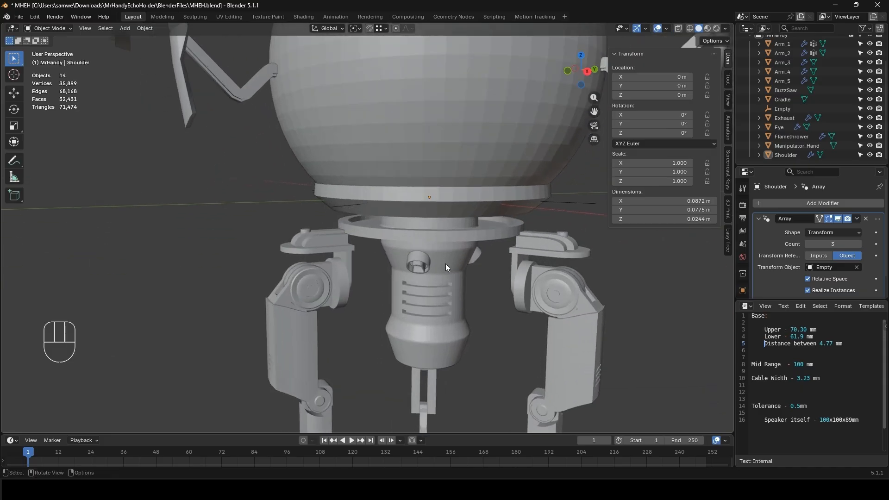
{"action": "middle_click_drag", "start_coordinate": [429, 261], "coordinate": [424, 282], "text": "shift"}
{"action": "scroll", "coordinate": [423, 282], "scroll_direction": "up", "scroll_amount": 1}
{"action": "mouse_move", "coordinate": [423, 282]}
{"action": "middle_mouse_down"}
{"action": "mouse_move", "coordinate": [403, 271]}
{"action": "mouse_move", "coordinate": [385, 290]}
{"action": "mouse_move", "coordinate": [413, 276]}
{"action": "middle_mouse_up"}
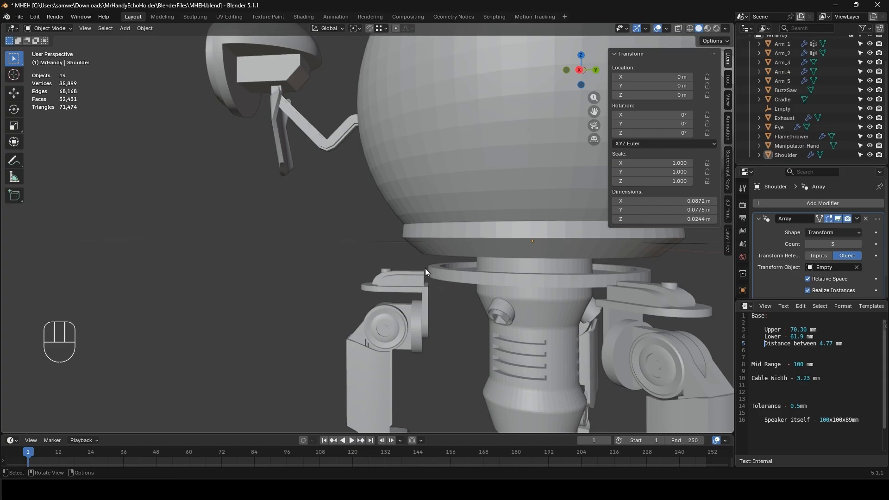
{"action": "middle_click_drag", "start_coordinate": [429, 284], "coordinate": [503, 293]}
{"action": "middle_click_drag", "start_coordinate": [203, 191], "coordinate": [379, 304], "text": "shift"}
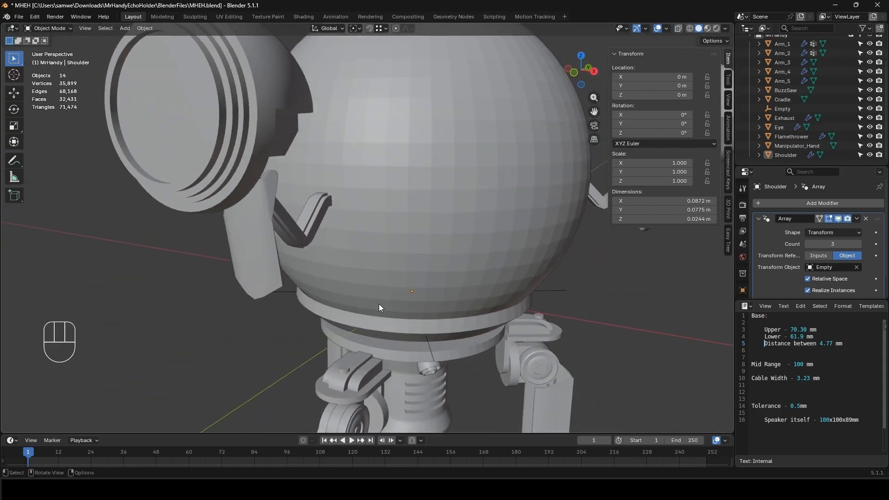
- Enter mesh editing on the Echo Dot sphere and select the two adjacent faces behind the eye stalk's end
{"action": "left_click", "coordinate": [362, 243]}
{"action": "middle_click_drag", "start_coordinate": [362, 243], "coordinate": [367, 218]}
{"action": "key", "text": "Tab"}
{"action": "key", "text": "2"}
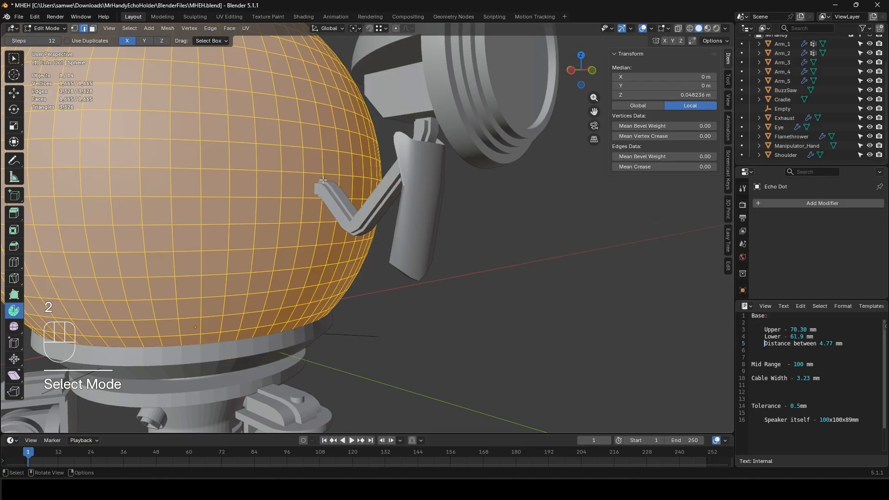
{"action": "key", "text": "3"}
{"action": "left_click", "coordinate": [313, 181]}
{"action": "left_click", "coordinate": [330, 181], "text": "shift"}
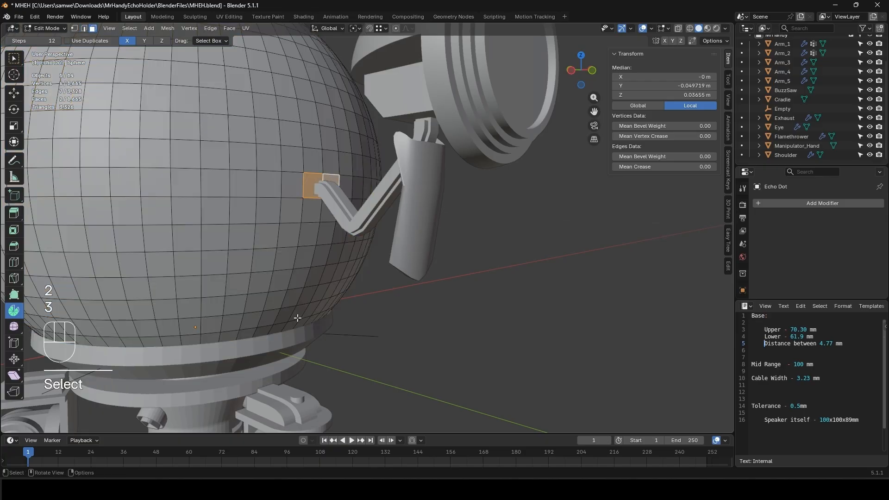
- With X-ray on, extend the face selection in a path down the sphere to its lowest row at the base ring
{"action": "middle_click_drag", "start_coordinate": [296, 313], "coordinate": [297, 234], "text": "shift"}
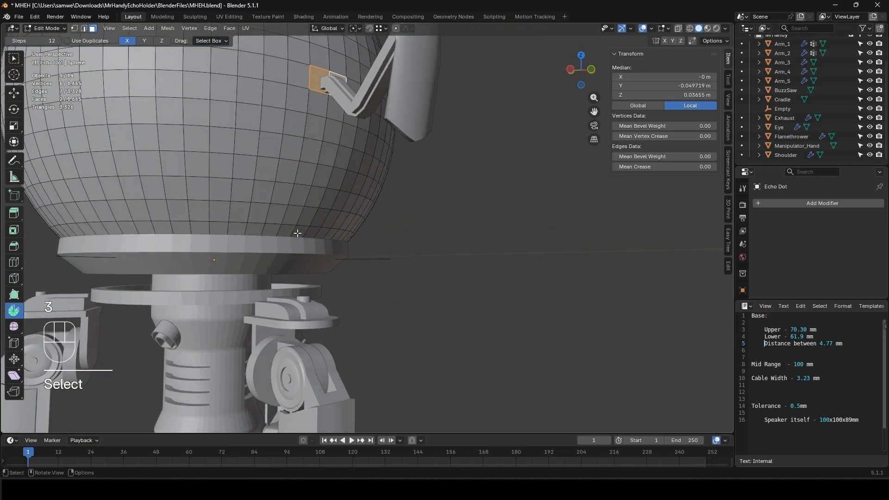
{"action": "left_click", "coordinate": [678, 29]}
{"action": "middle_click_drag", "start_coordinate": [258, 260], "coordinate": [237, 220]}
{"action": "middle_click_drag", "start_coordinate": [236, 220], "coordinate": [347, 250], "text": "shift"}
{"action": "left_click", "coordinate": [345, 203], "text": "ctrl"}
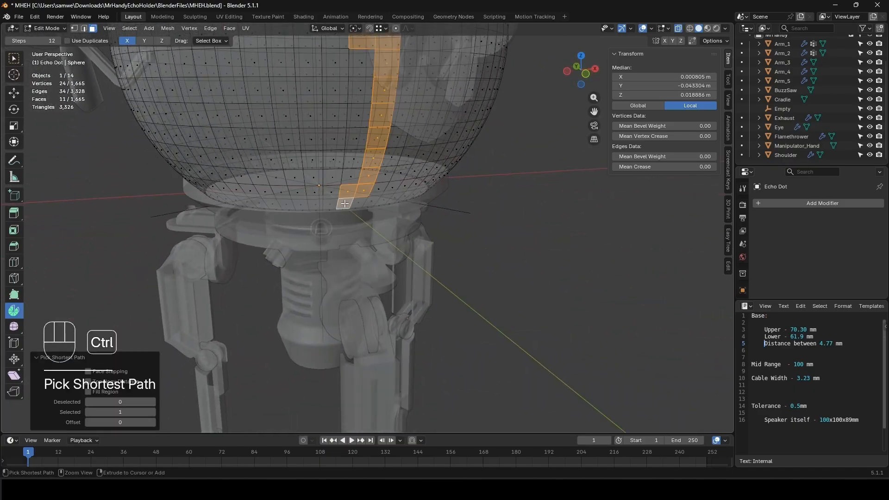
- Add the neighbouring column of faces to complete a two-face-wide strip from the stalk down to the base ring
{"action": "left_click", "coordinate": [356, 202], "text": "shift"}
{"action": "left_click", "coordinate": [351, 177], "text": "shift"}
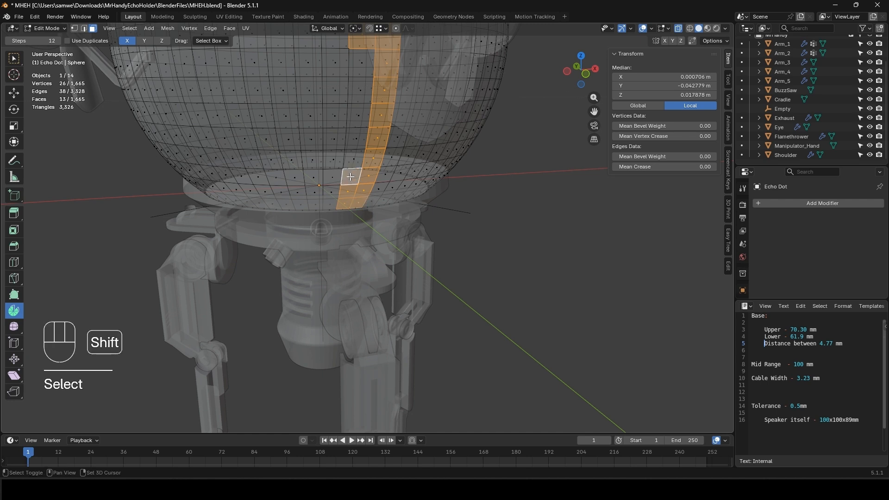
{"action": "left_click", "coordinate": [353, 159], "text": "shift"}
{"action": "key", "text": "ctrl+z"}
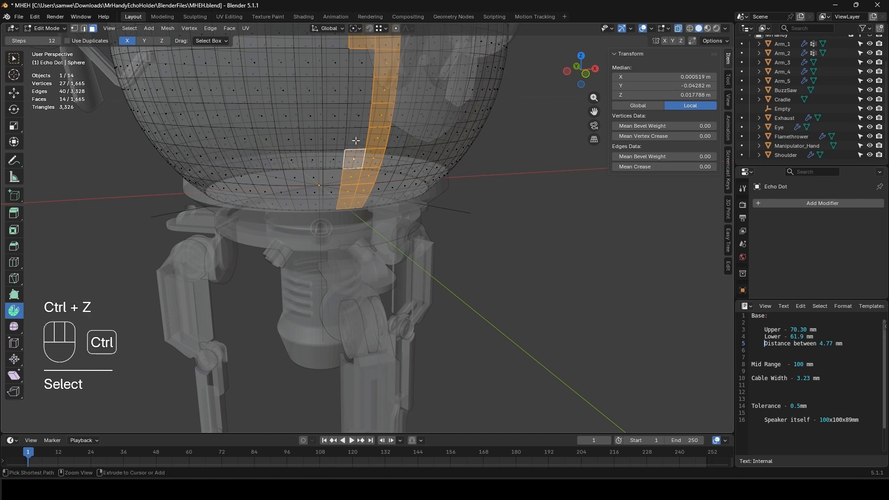
{"action": "left_click", "coordinate": [357, 138], "text": "shift"}
{"action": "left_click", "coordinate": [360, 114], "text": "shift"}
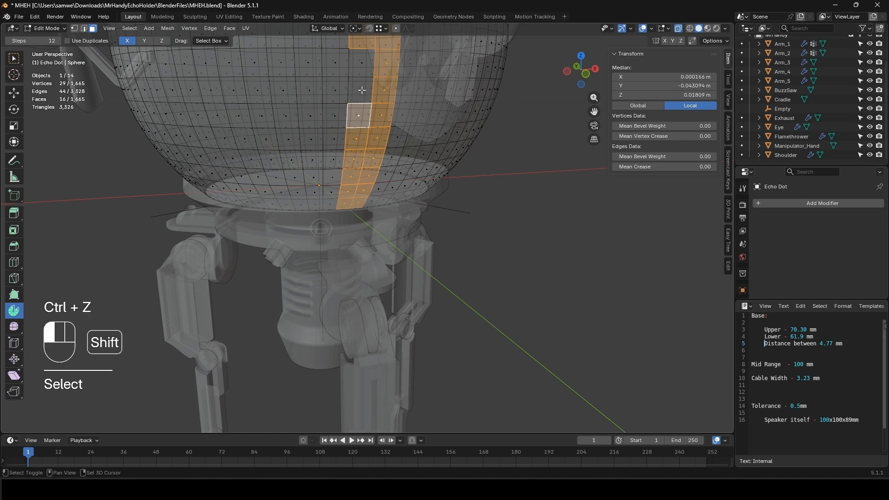
{"action": "left_click", "coordinate": [362, 90], "text": "shift"}
{"action": "left_click", "coordinate": [363, 64], "text": "shift"}
{"action": "middle_click_drag", "start_coordinate": [363, 64], "coordinate": [413, 252]}
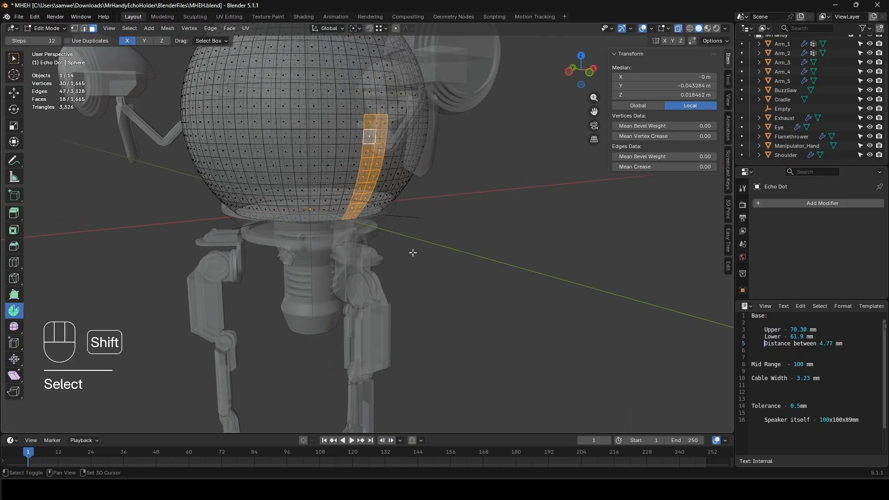
- Duplicate the selected face strip in place, separate it into its own object, and leave mesh editing
{"action": "key", "text": "shift+d"}
{"action": "left_click", "coordinate": [413, 252]}
{"action": "key", "text": "p"}
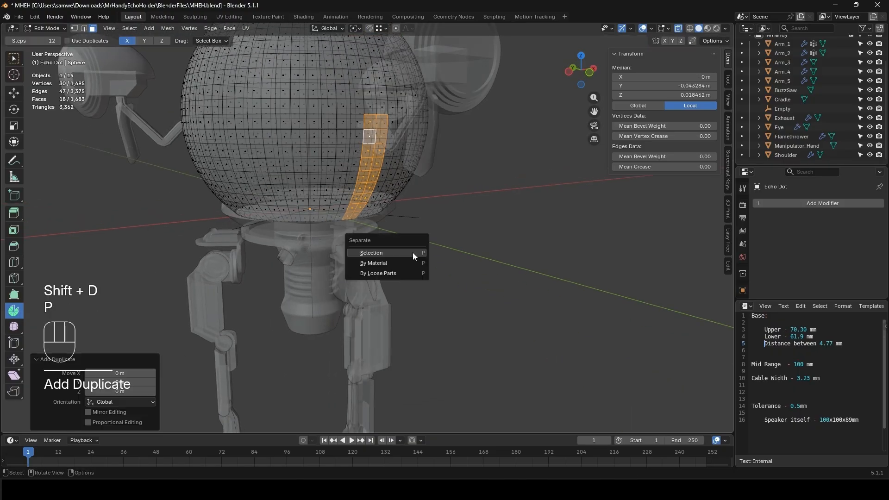
{"action": "left_click", "coordinate": [414, 254]}
{"action": "key", "text": "Tab"}
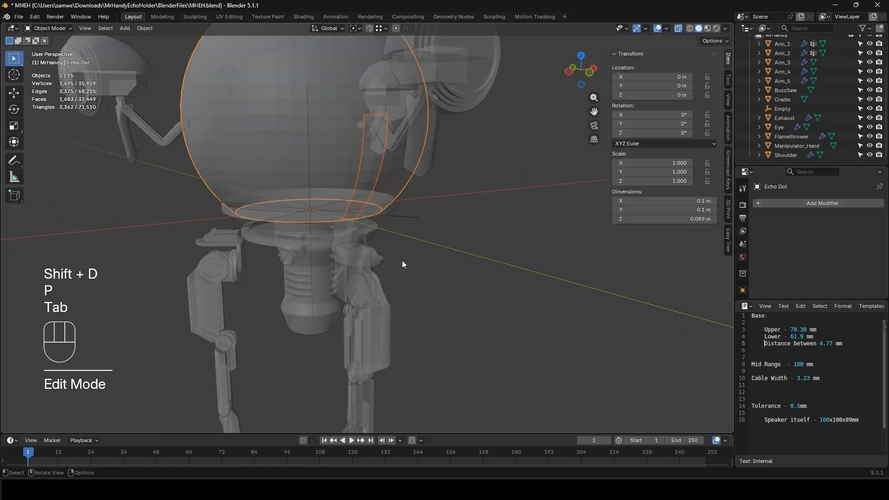
- Turn X-ray off and join the separated strip into the Eye object
{"action": "left_click", "coordinate": [676, 29]}
{"action": "left_click", "coordinate": [373, 161]}
{"action": "middle_click_drag", "start_coordinate": [374, 161], "coordinate": [424, 135]}
{"action": "left_click", "coordinate": [412, 143], "text": "shift"}
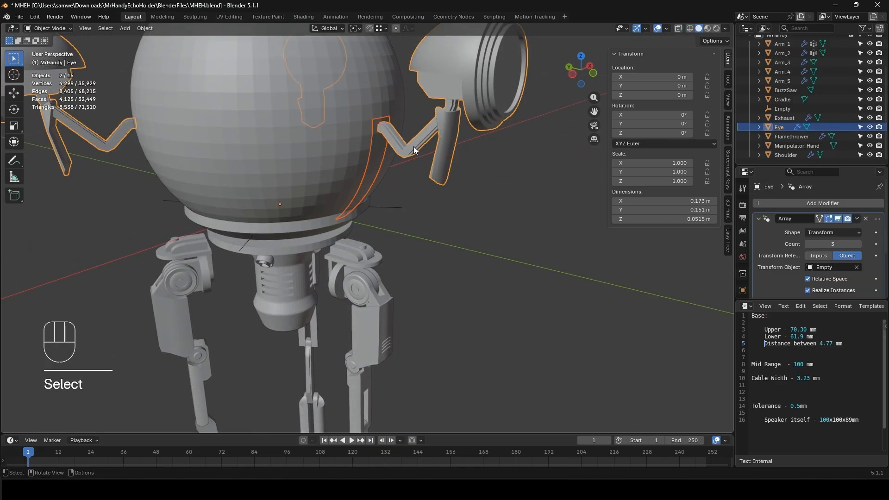
{"action": "key", "text": "ctrl+j"}
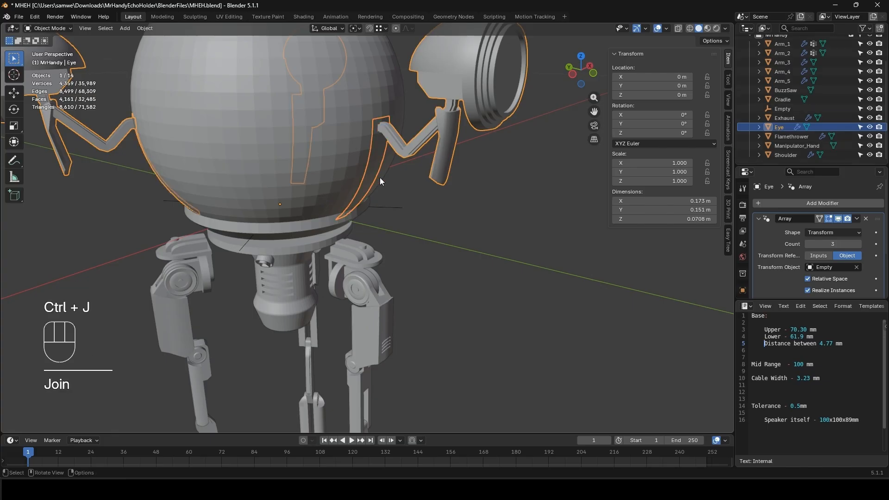
- Enter mesh editing on the Eye object and select the whole linked strip of faces below the stalk
{"action": "scroll", "coordinate": [358, 210], "scroll_direction": "up", "scroll_amount": 2}
{"action": "middle_click_drag", "start_coordinate": [359, 211], "coordinate": [371, 111]}
{"action": "left_click", "coordinate": [382, 135]}
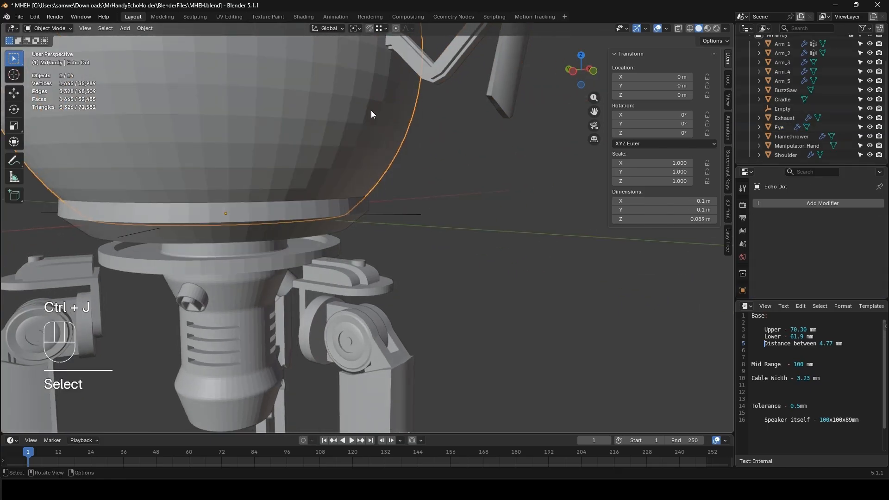
{"action": "left_click", "coordinate": [374, 111]}
{"action": "key", "text": "Tab"}
{"action": "scroll", "coordinate": [412, 122], "scroll_direction": "down", "scroll_amount": 4}
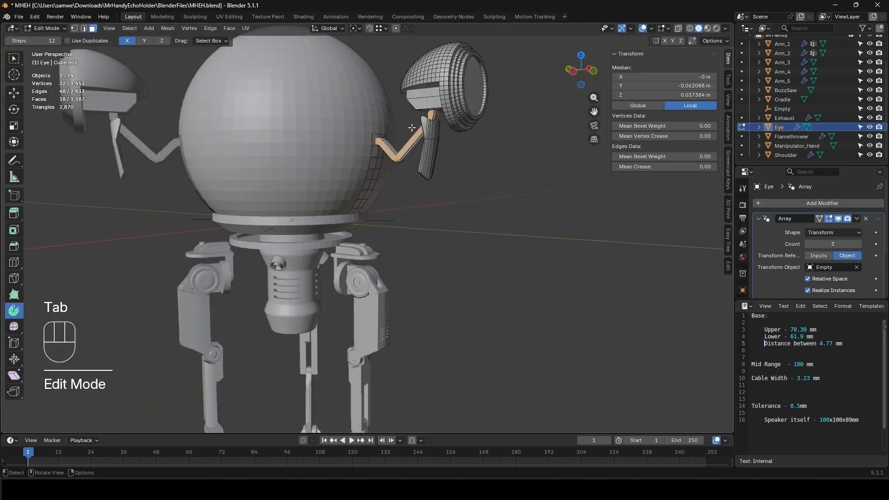
{"action": "middle_click_drag", "start_coordinate": [398, 147], "coordinate": [384, 182], "text": "shift"}
{"action": "scroll", "coordinate": [385, 182], "scroll_direction": "up", "scroll_amount": 5}
{"action": "left_click", "coordinate": [360, 183]}
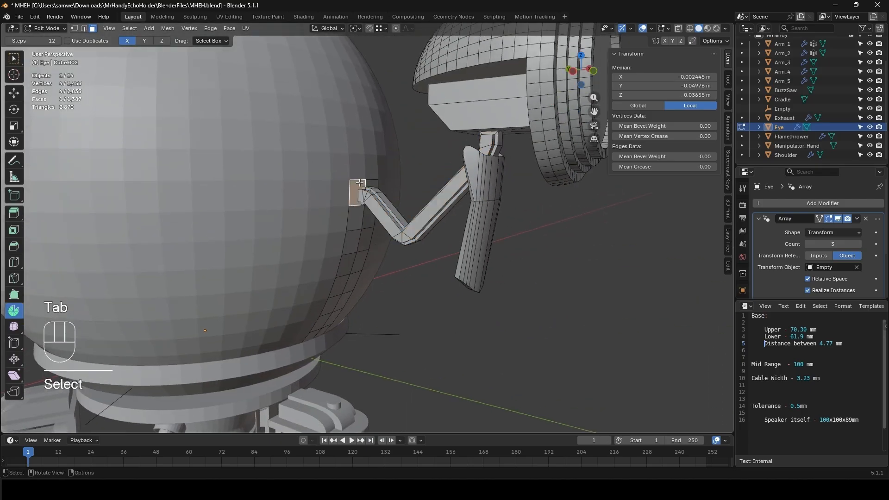
{"action": "key", "text": "ctrl+l"}
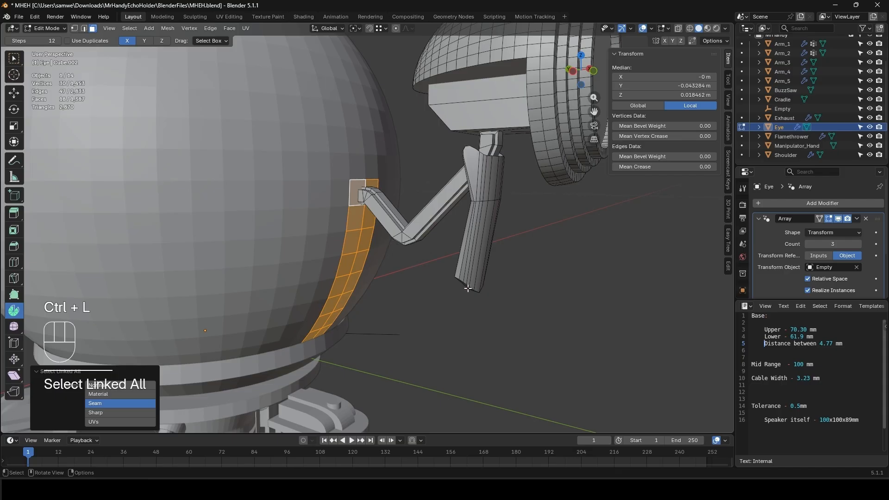
- Inset the strip's faces by about 0.0013 m and delete the resulting outer rim of faces
{"action": "middle_click_drag", "start_coordinate": [459, 291], "coordinate": [477, 308]}
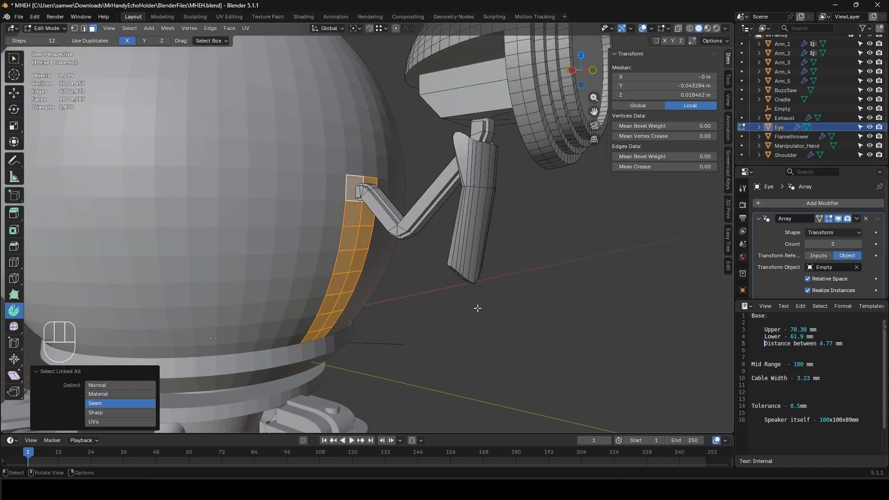
{"action": "key", "text": "i"}
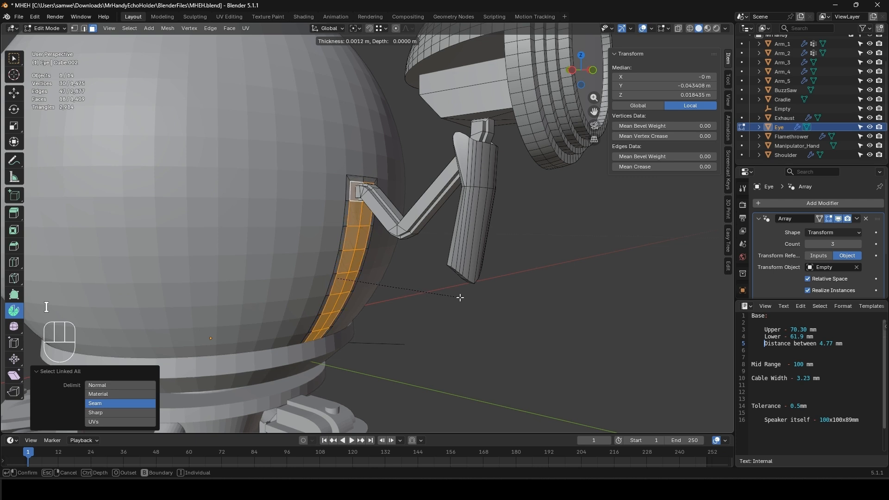
{"action": "left_click", "coordinate": [459, 298]}
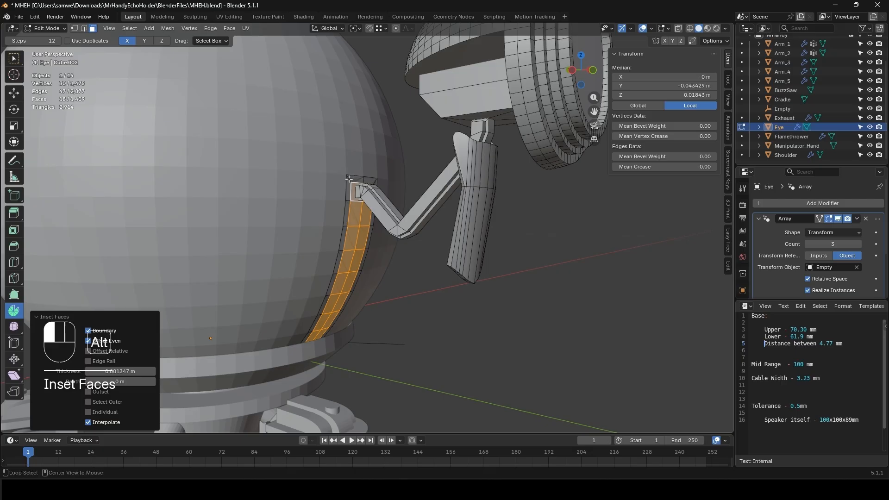
{"action": "left_click", "coordinate": [369, 207], "text": "alt"}
{"action": "key", "text": "x"}
{"action": "left_click", "coordinate": [368, 207]}
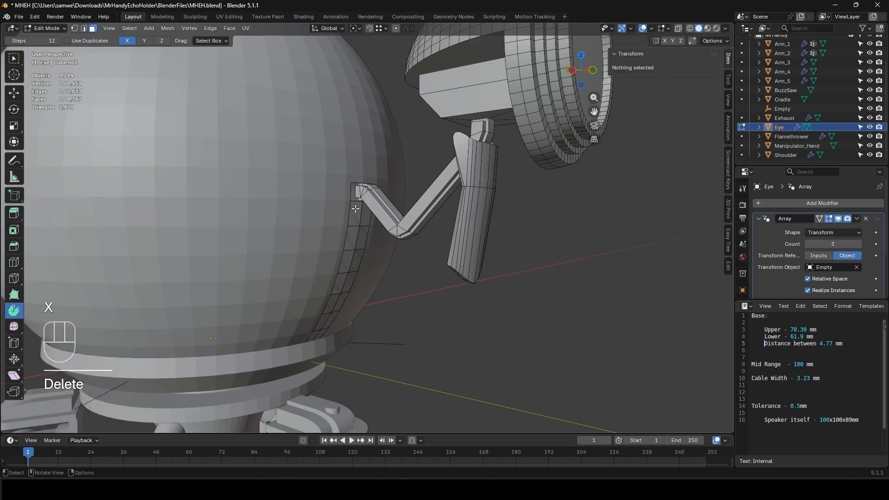
- Select the narrowed strip's linked faces and extrude them outward along their normals by about 0.0021 m
{"action": "left_click", "coordinate": [358, 222]}
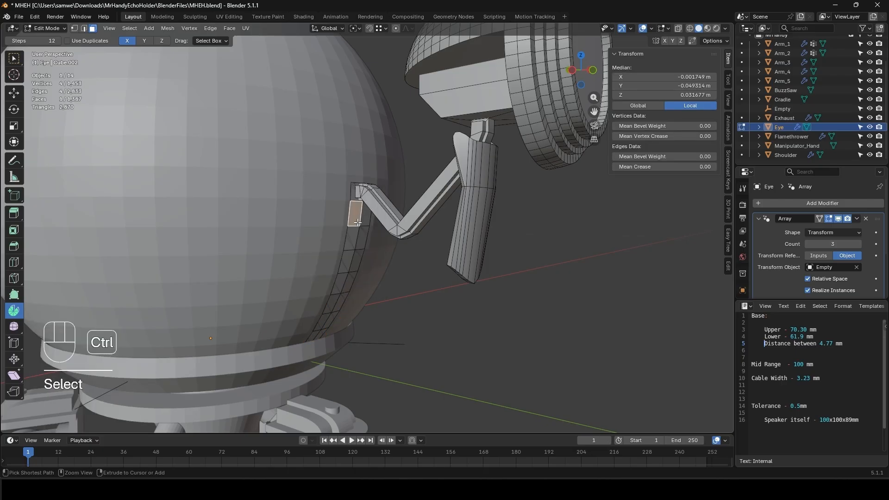
{"action": "key", "text": "ctrl+l"}
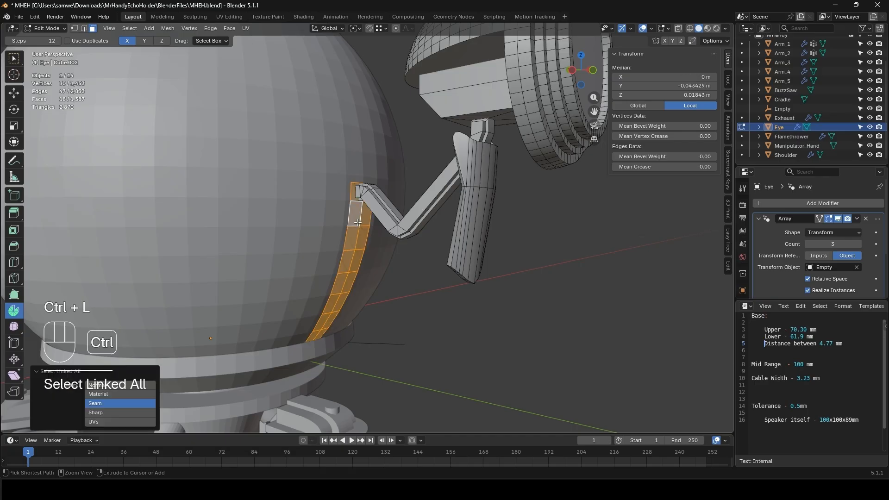
{"action": "middle_click_drag", "start_coordinate": [399, 269], "coordinate": [408, 274]}
{"action": "key", "text": "alt+e"}
{"action": "left_click", "coordinate": [410, 273]}
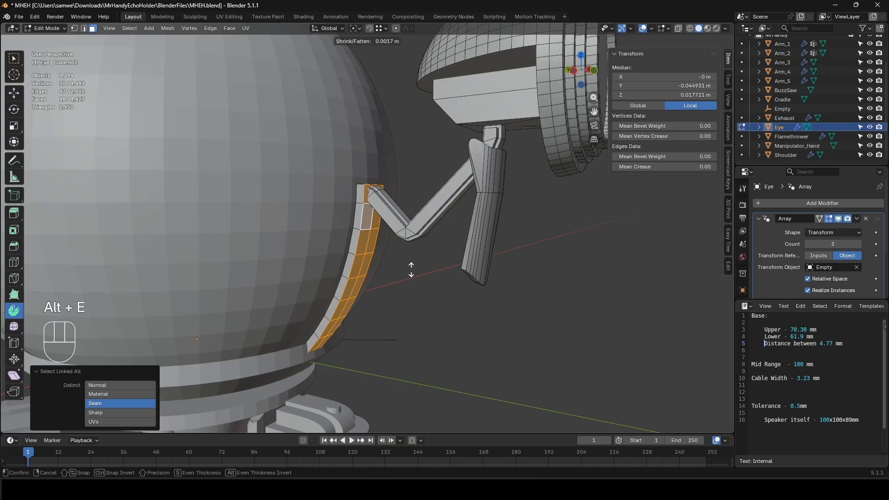
{"action": "left_click", "coordinate": [411, 270]}
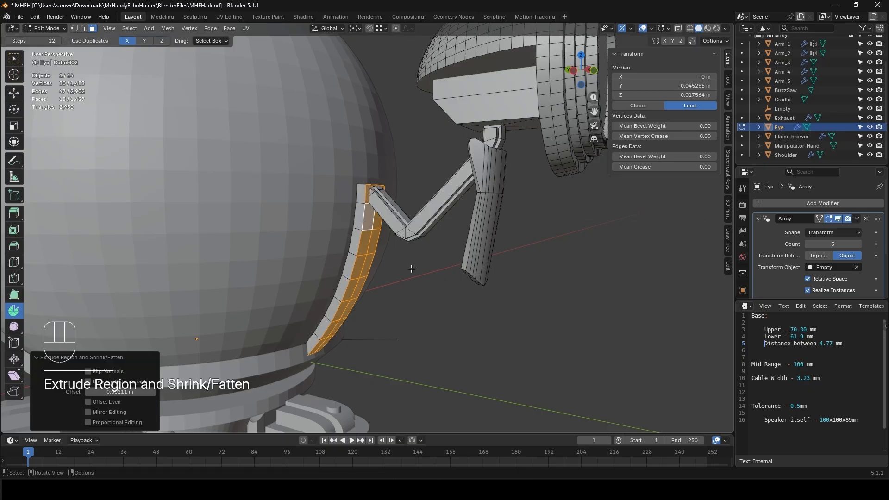
- Select the stalk's end faces from inside the sphere and move them about -0.0012 m along Y into the strip
{"action": "middle_click_drag", "start_coordinate": [410, 269], "coordinate": [422, 301]}
{"action": "scroll", "coordinate": [432, 279], "scroll_direction": "up", "scroll_amount": 3}
{"action": "middle_click_drag", "start_coordinate": [422, 301], "coordinate": [416, 262], "text": "shift"}
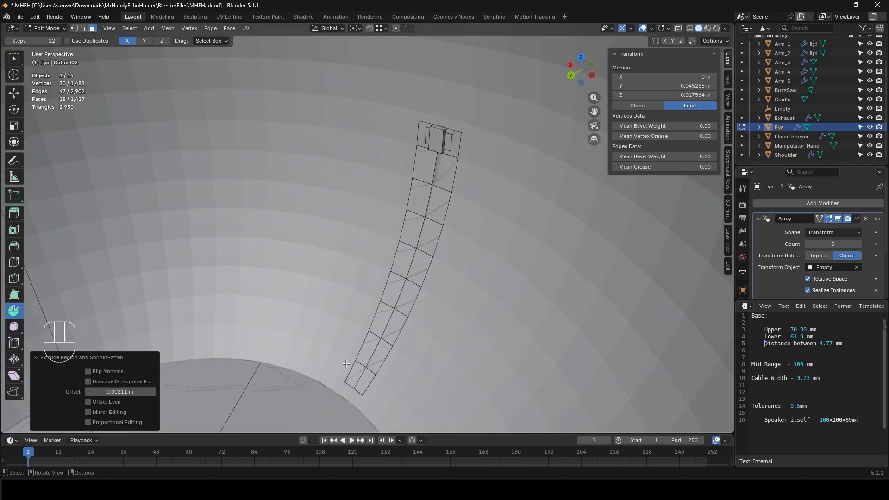
{"action": "left_click", "coordinate": [442, 140]}
{"action": "left_click", "coordinate": [447, 142], "text": "shift"}
{"action": "scroll", "coordinate": [447, 142], "scroll_direction": "up", "scroll_amount": 3}
{"action": "middle_click_drag", "start_coordinate": [448, 143], "coordinate": [387, 236], "text": "shift"}
{"action": "scroll", "coordinate": [390, 299], "scroll_direction": "up", "scroll_amount": 2}
{"action": "left_click", "coordinate": [381, 244], "text": "shift"}
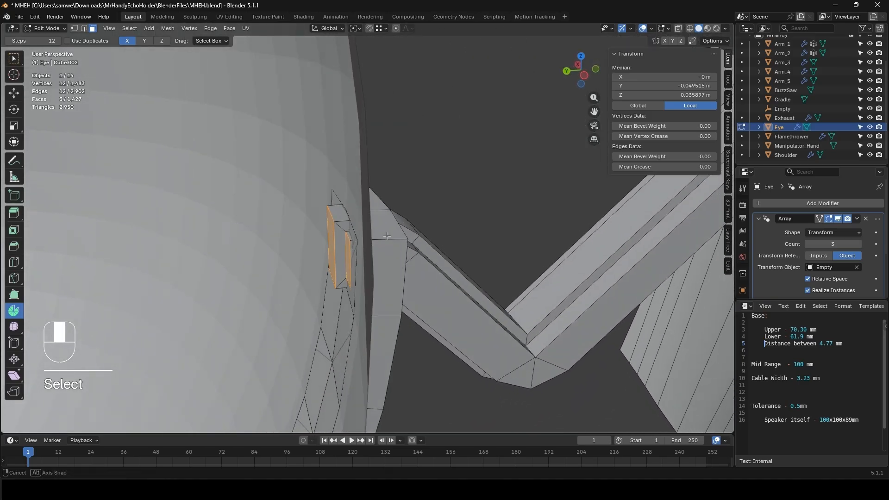
{"action": "key", "text": "g"}
{"action": "key", "text": "y"}
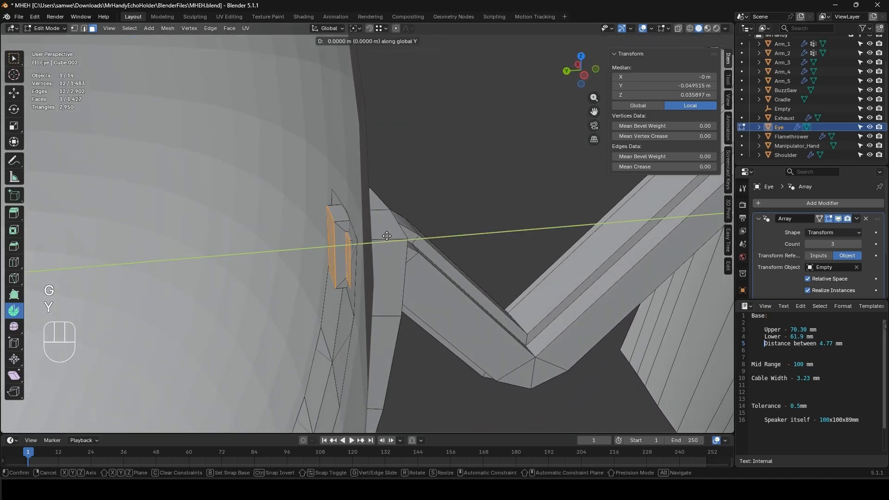
{"action": "left_click", "coordinate": [410, 240]}
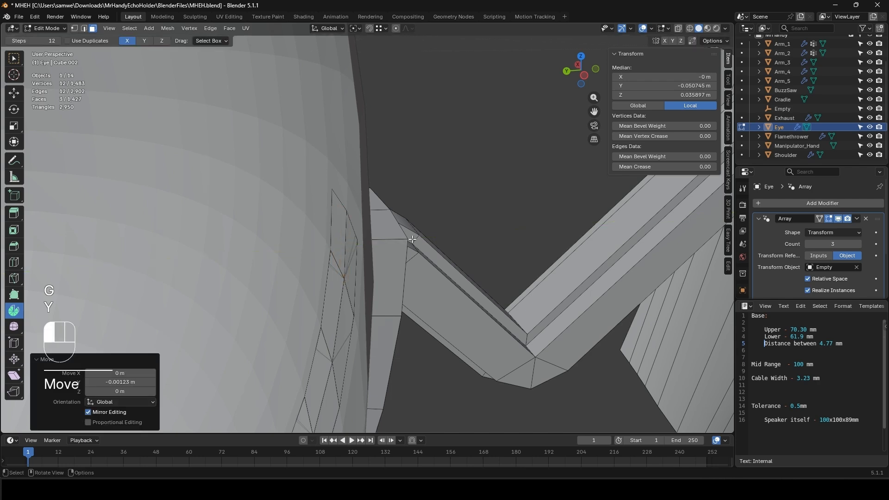
- Select both columns of the strip's inner back faces from the stalk down to the base
{"action": "middle_click_drag", "start_coordinate": [404, 247], "coordinate": [388, 278]}
{"action": "left_click", "coordinate": [344, 251]}
{"action": "left_click", "coordinate": [376, 266], "text": "shift"}
{"action": "scroll", "coordinate": [376, 266], "scroll_direction": "down", "scroll_amount": 4}
{"action": "middle_click_drag", "start_coordinate": [361, 366], "coordinate": [368, 315], "text": "shift"}
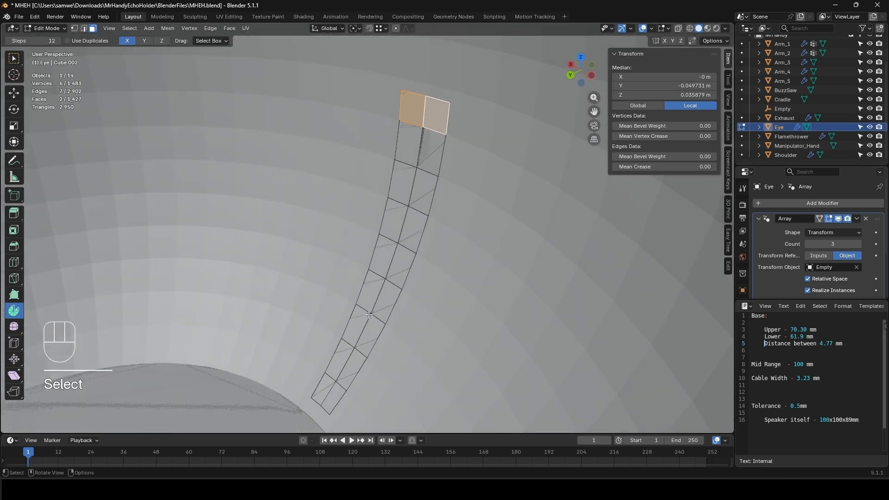
{"action": "left_click", "coordinate": [331, 386], "text": "ctrl"}
{"action": "left_click", "coordinate": [330, 385], "text": "shift"}
{"action": "left_click", "coordinate": [408, 143], "text": "ctrl"}
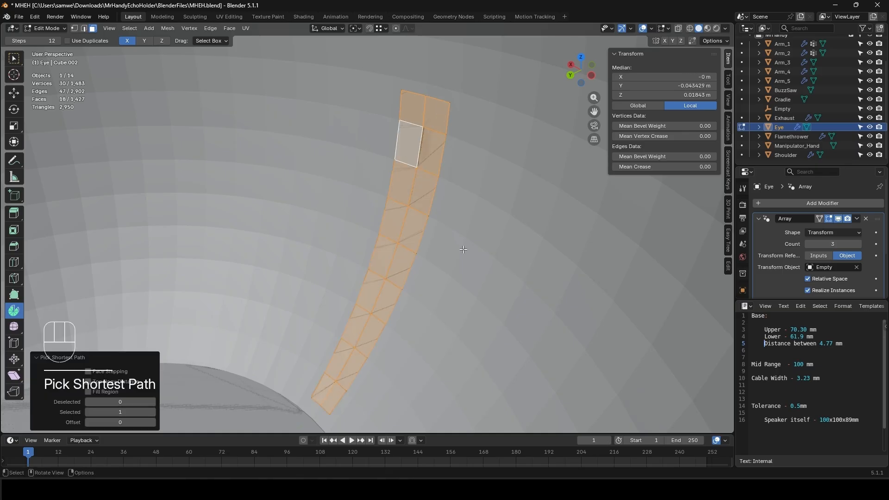
- Try vertex-sliding the strip's back faces outward to thin it, and undo the slide
{"action": "middle_click_drag", "start_coordinate": [464, 249], "coordinate": [379, 300]}
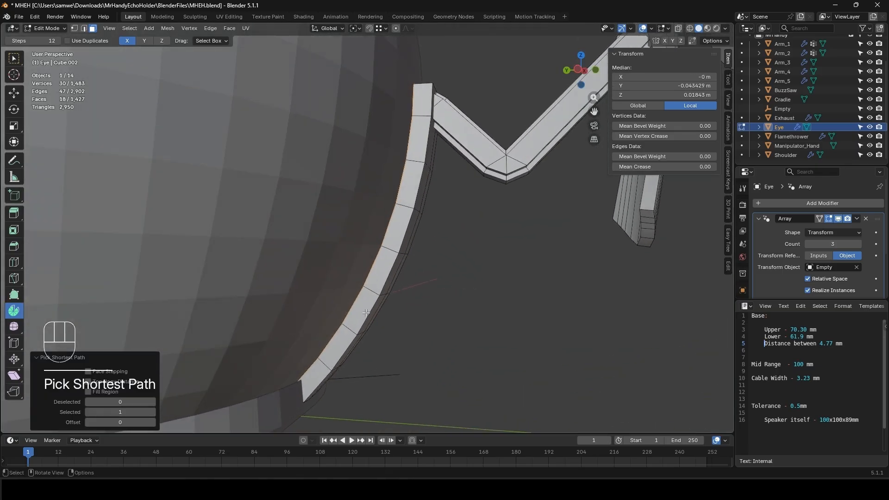
{"action": "key", "text": "g"}
{"action": "key", "text": "y"}
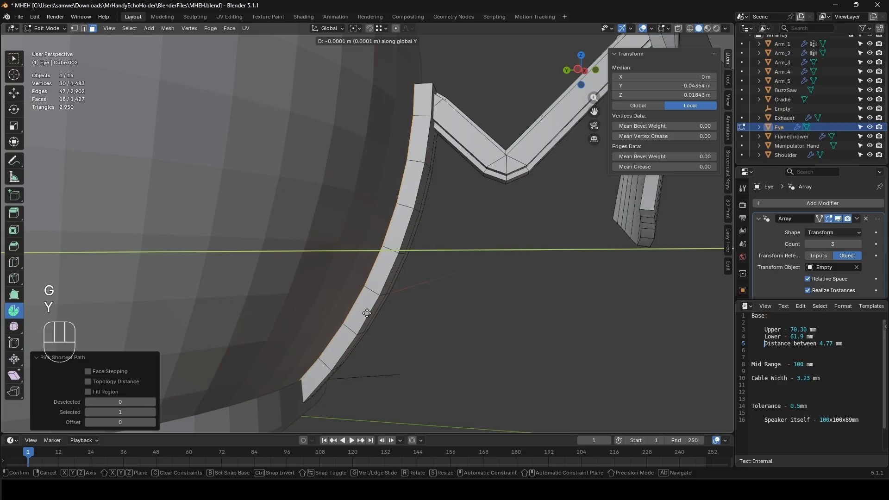
{"action": "key", "text": "g"}
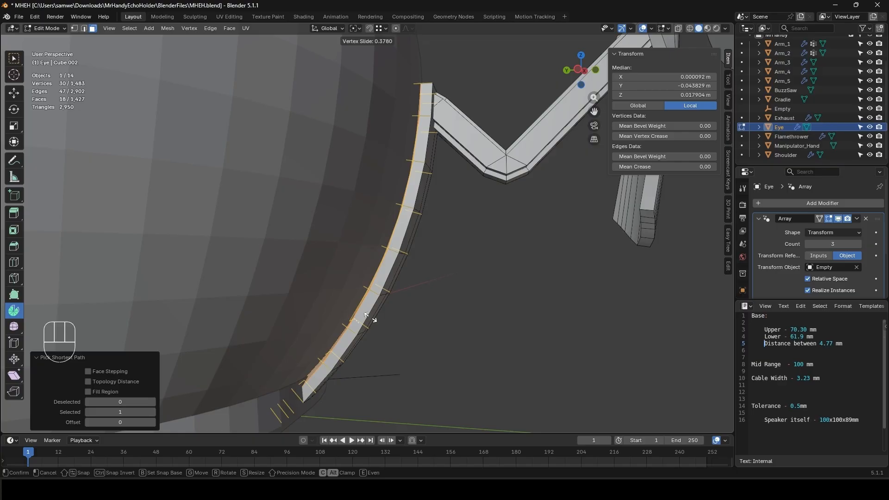
{"action": "left_click", "coordinate": [370, 318]}
{"action": "middle_click_drag", "start_coordinate": [416, 282], "coordinate": [331, 216]}
{"action": "key", "text": "ctrl+z"}
- Dissolve the edge loop running down the middle of the support strip's front and back
{"action": "key", "text": "2"}
{"action": "left_click", "coordinate": [419, 274], "text": "alt"}
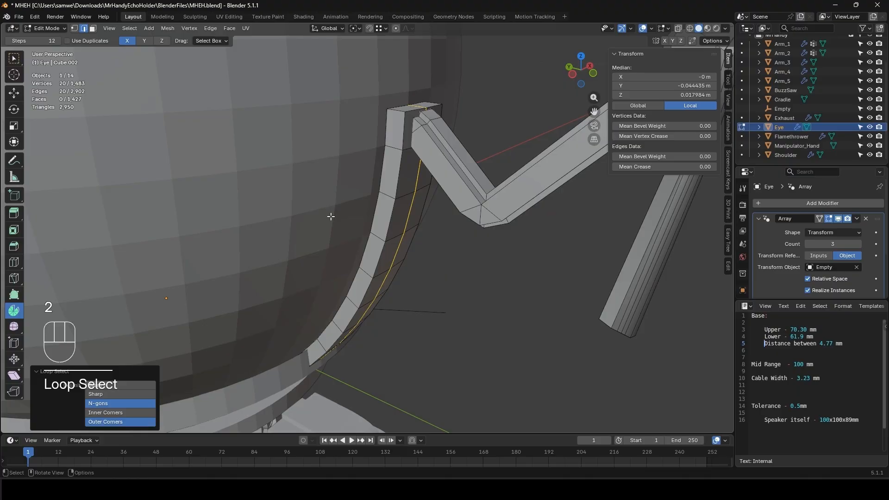
{"action": "right_click", "coordinate": [399, 251]}
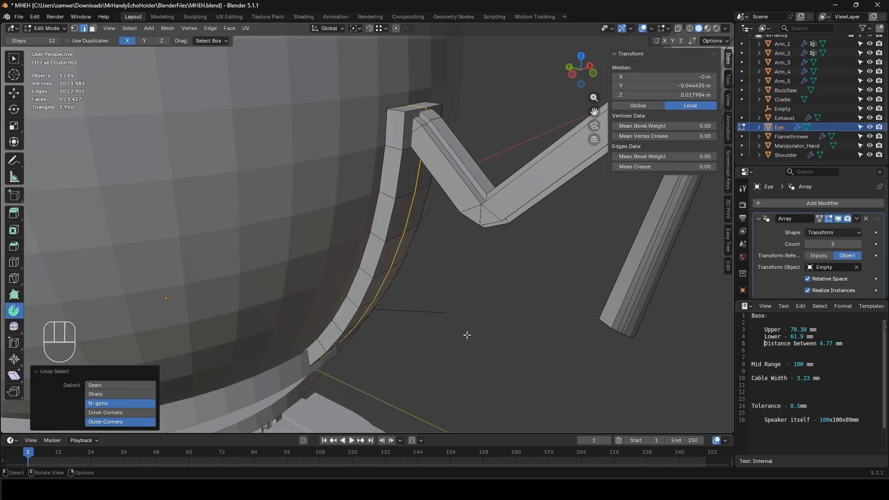
{"action": "key", "text": "x"}
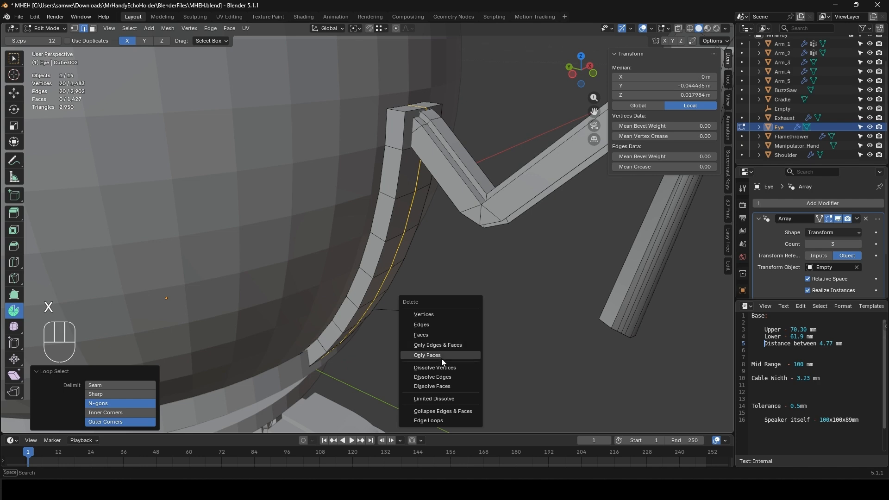
{"action": "left_click", "coordinate": [445, 379]}
{"action": "middle_click_drag", "start_coordinate": [364, 221], "coordinate": [457, 238]}
- Select the strip's inner back faces from the stalk end to the base and vertex-slide them outward by about 0.27 to thin it
{"action": "left_click", "coordinate": [423, 121]}
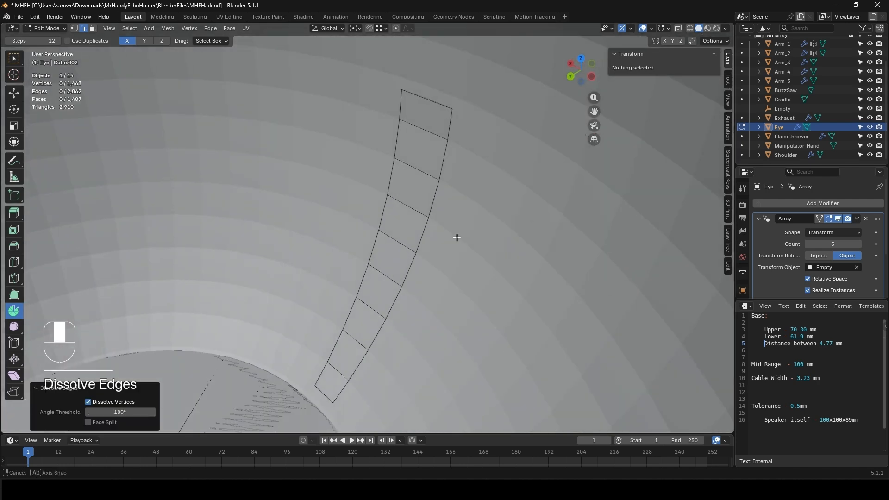
{"action": "key", "text": "3"}
{"action": "left_click", "coordinate": [421, 121]}
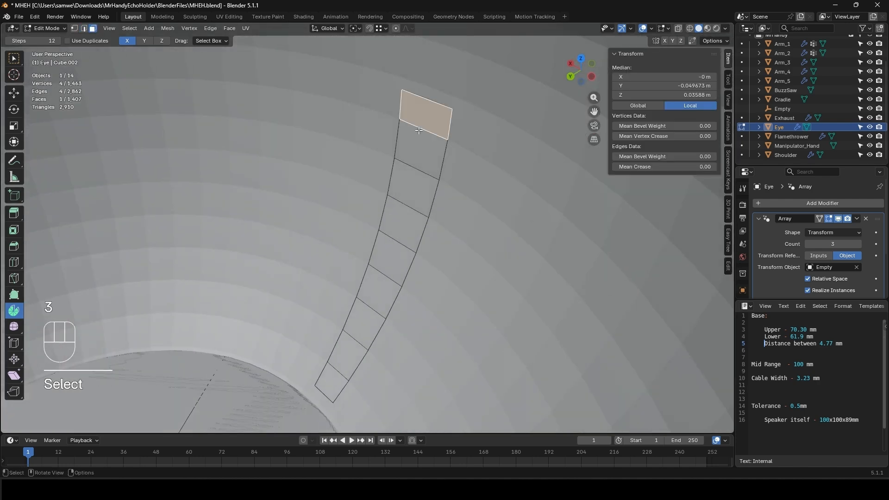
{"action": "left_click", "coordinate": [332, 381], "text": "ctrl"}
{"action": "middle_click_drag", "start_coordinate": [480, 309], "coordinate": [427, 278]}
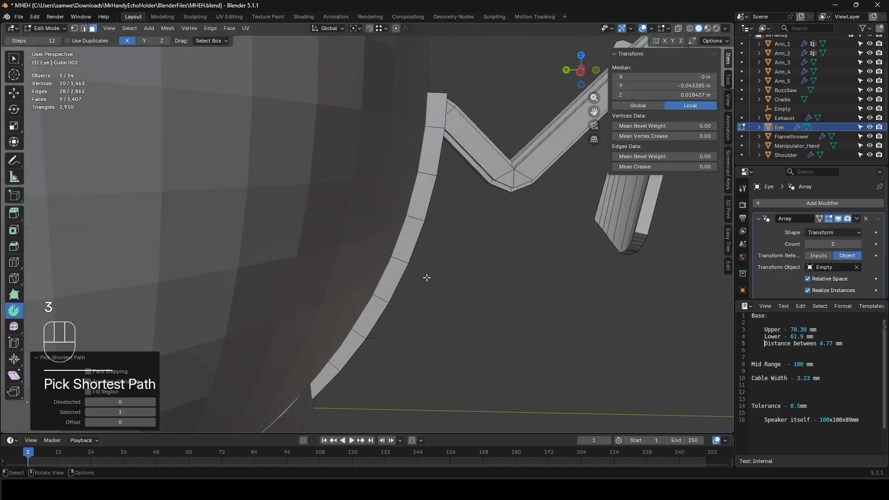
{"action": "key", "text": "g"}
{"action": "key", "text": "g"}
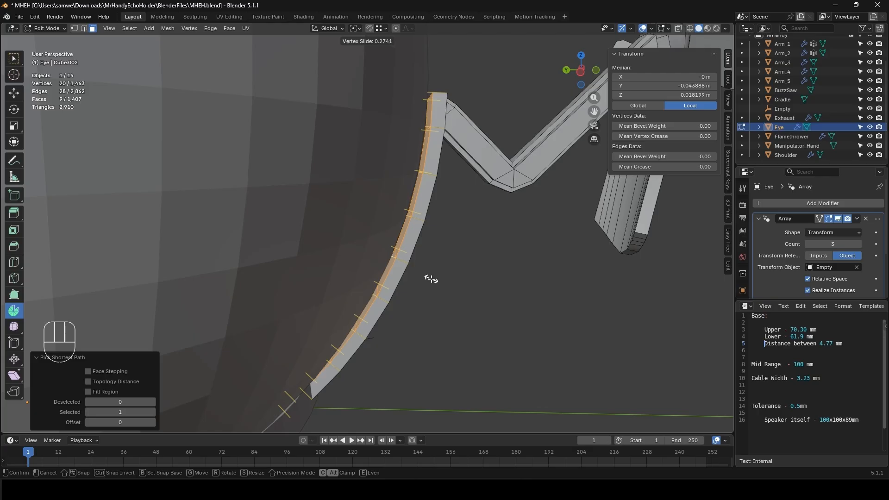
{"action": "left_click", "coordinate": [431, 279]}
{"action": "key", "text": "Tab"}
{"action": "scroll", "coordinate": [435, 277], "scroll_direction": "down", "scroll_amount": 5}
{"action": "middle_click_drag", "start_coordinate": [437, 274], "coordinate": [402, 265]}
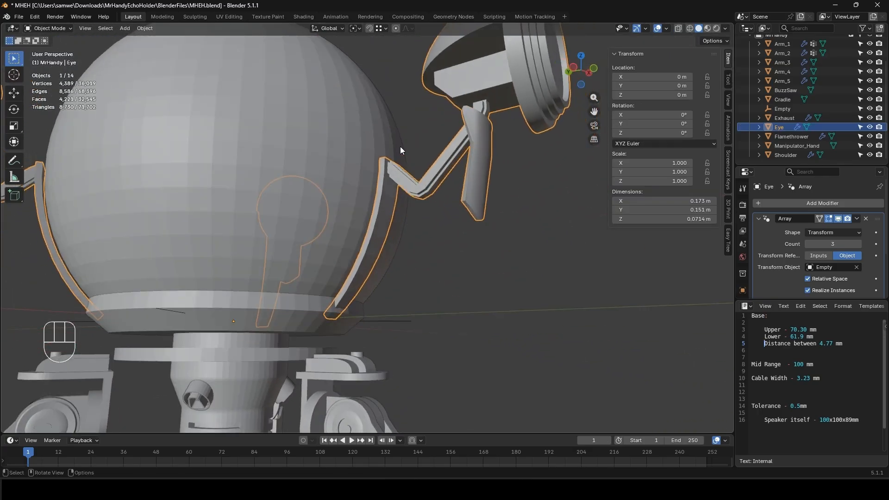
{"action": "middle_click_drag", "start_coordinate": [283, 244], "coordinate": [250, 94]}
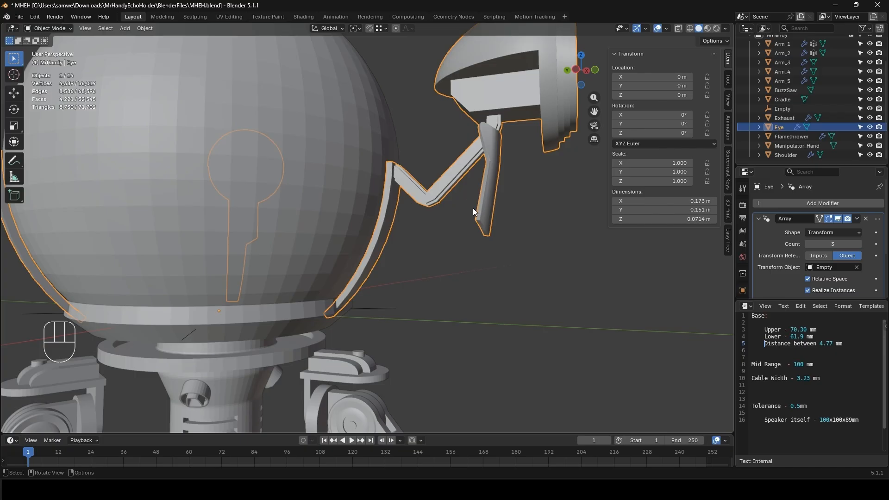
- Apply Shade Auto Smooth to the Echo Dot sphere
{"action": "middle_click_drag", "start_coordinate": [413, 226], "coordinate": [346, 164]}
{"action": "left_click", "coordinate": [371, 218]}
{"action": "key", "text": "h"}
{"action": "key", "text": "ctrl+z"}
{"action": "right_click", "coordinate": [332, 126]}
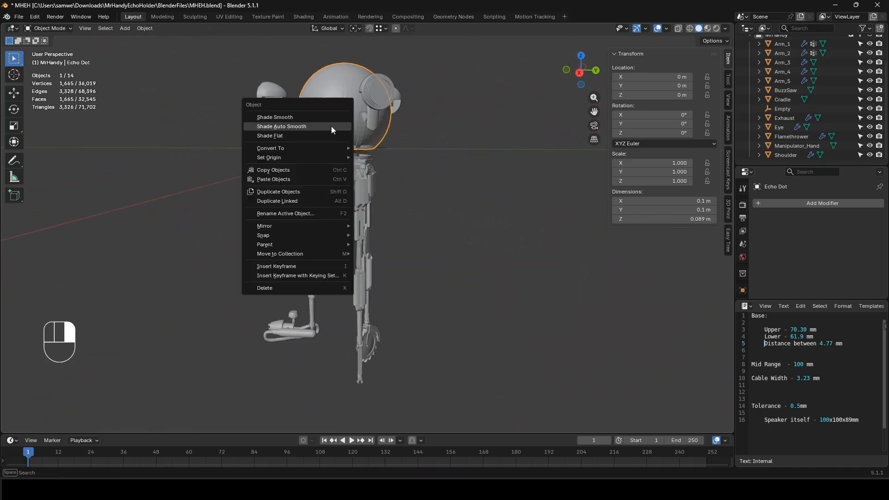
{"action": "left_click", "coordinate": [332, 126]}
- Apply Shade Auto Smooth to the Cradle with a 30° angle
{"action": "middle_click_drag", "start_coordinate": [331, 126], "coordinate": [354, 259]}
{"action": "scroll", "coordinate": [354, 259], "scroll_direction": "up", "scroll_amount": 5}
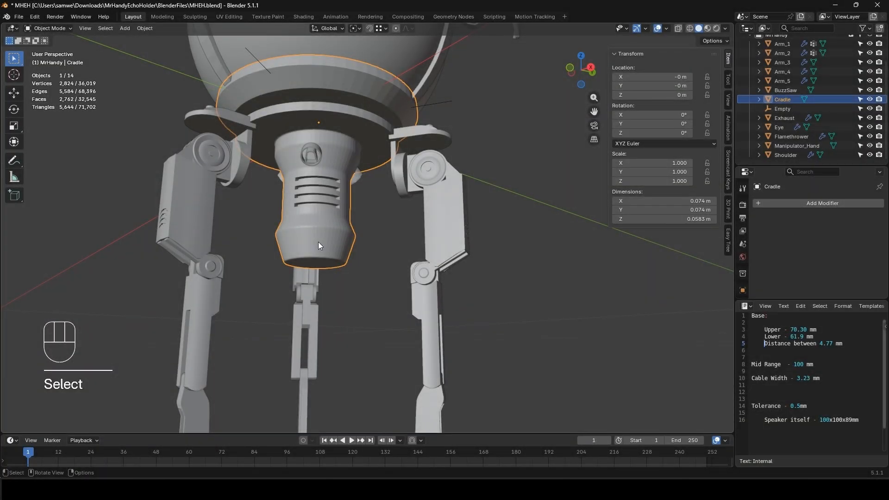
{"action": "right_click", "coordinate": [318, 241]}
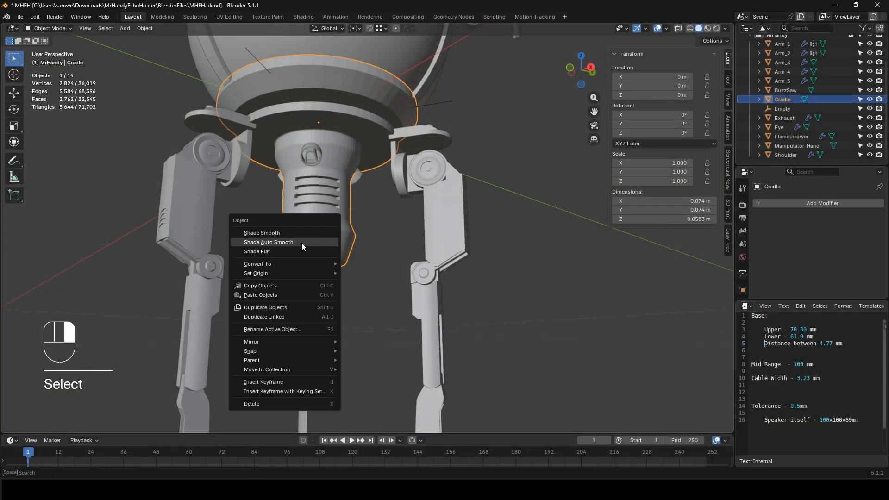
{"action": "left_click", "coordinate": [302, 242]}
{"action": "middle_click_drag", "start_coordinate": [374, 252], "coordinate": [318, 246]}
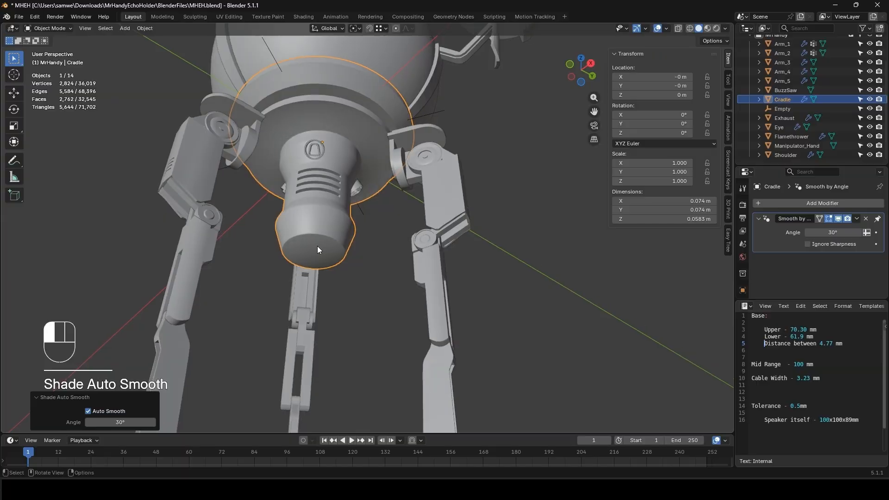
- Inset the Cradle's bottom face by about 0.0025 m and extrude it about 0.0126 m upward into a recess
{"action": "key", "text": "Tab"}
{"action": "left_click", "coordinate": [318, 245]}
{"action": "key", "text": "i"}
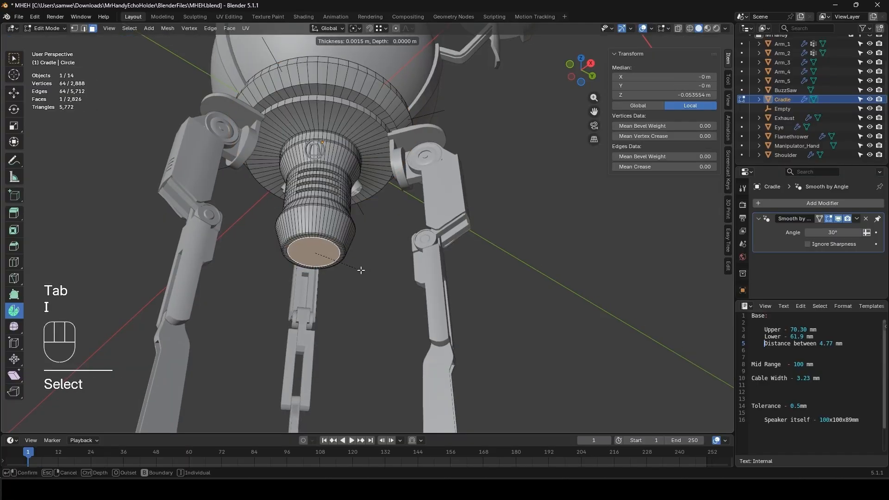
{"action": "left_click", "coordinate": [358, 269]}
{"action": "key", "text": "e"}
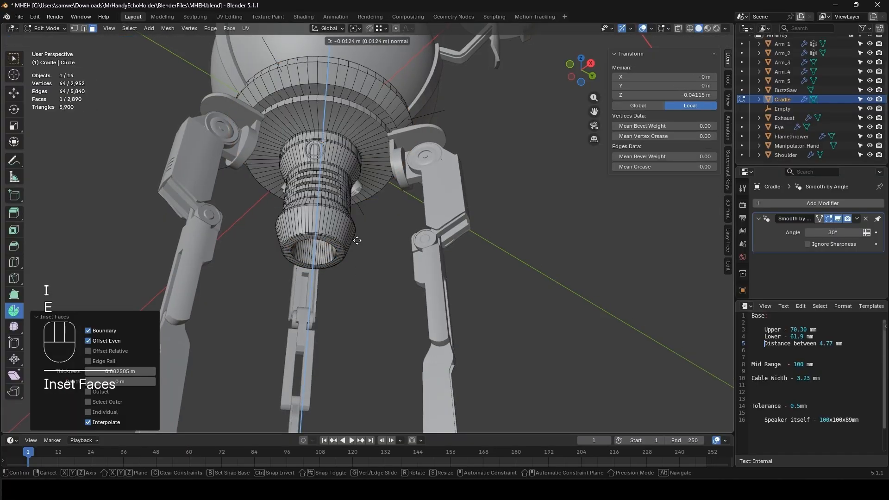
{"action": "left_click", "coordinate": [356, 260]}
- Duplicate the recess's end face in place and offset the copy along its normal by 0.0005 m with Shrink/Fatten
{"action": "middle_click_drag", "start_coordinate": [357, 260], "coordinate": [403, 212], "text": "shift"}
{"action": "key", "text": "shift+d"}
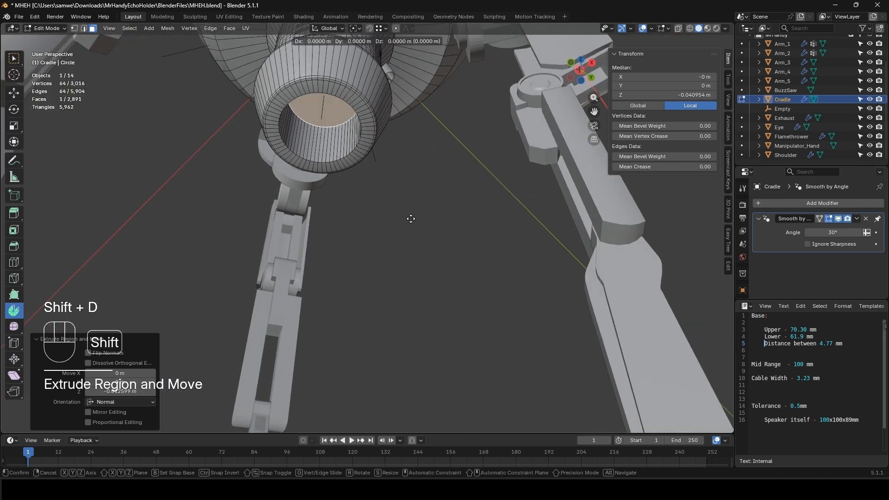
{"action": "right_click", "coordinate": [411, 219]}
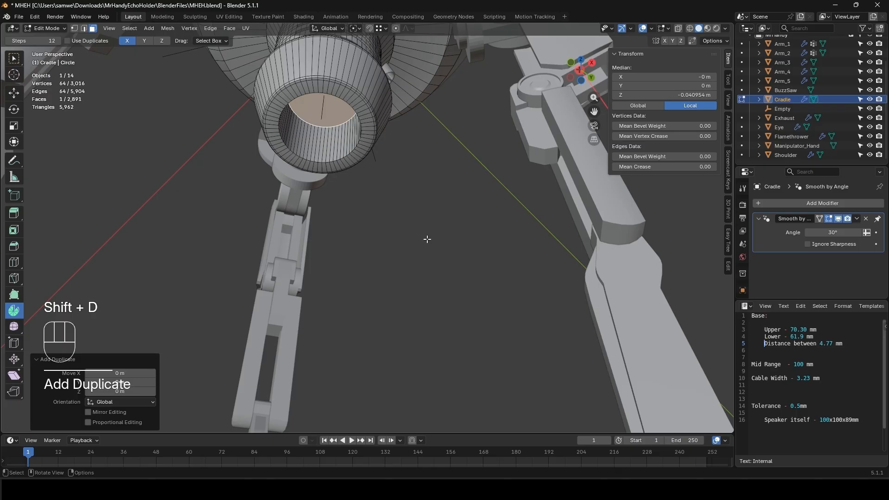
{"action": "key", "text": "alt+s"}
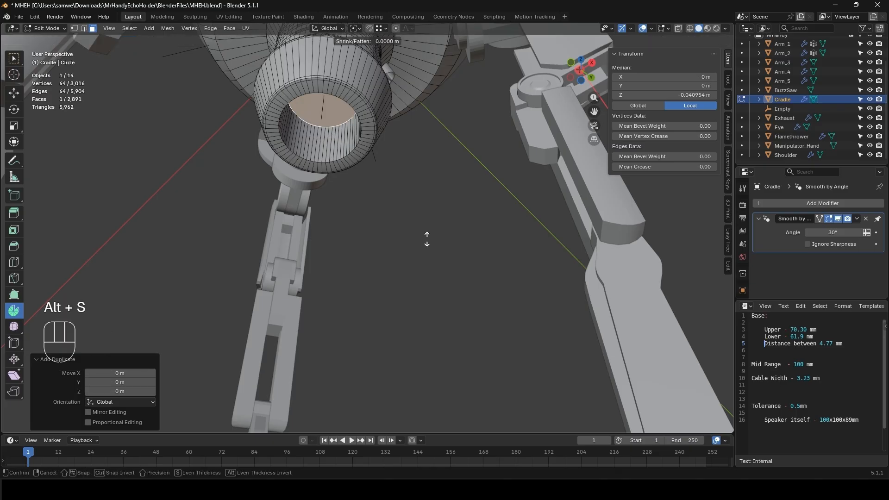
{"action": "key", "text": "KP_0"}
{"action": "key", "text": "KP_Decimal"}
{"action": "key", "text": "KP_0"}
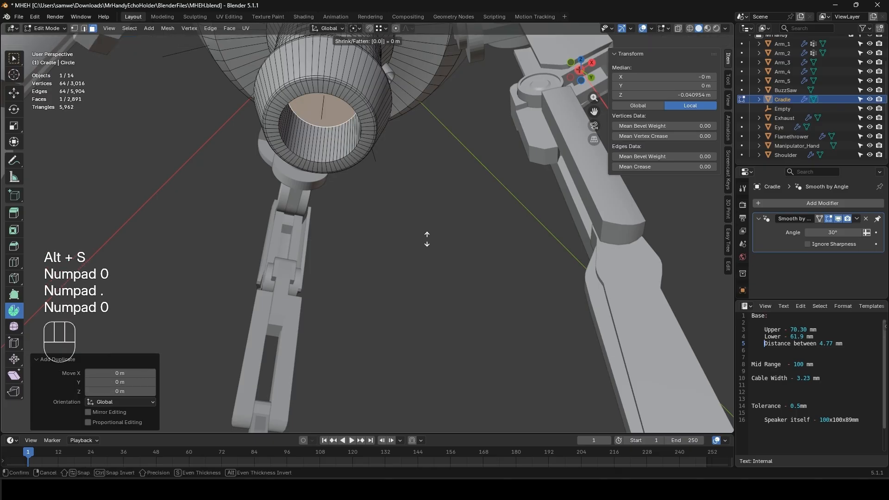
{"action": "key", "text": "KP_5"}
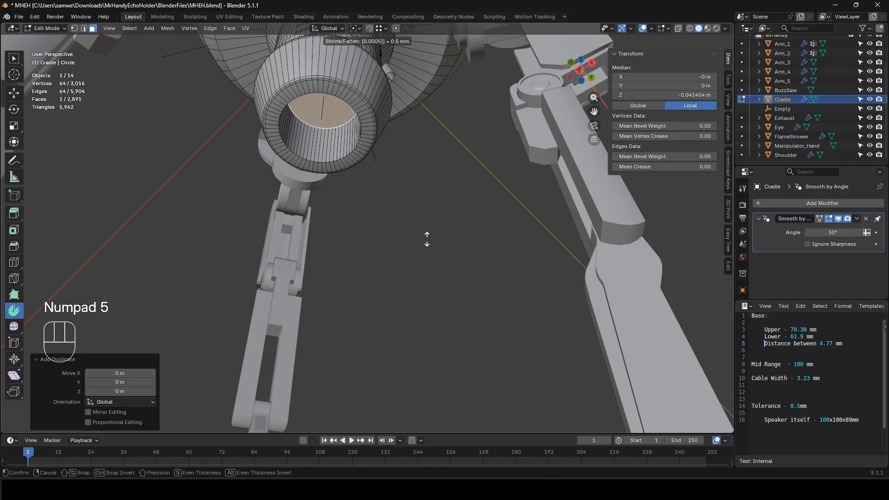
{"action": "key", "text": "Return"}
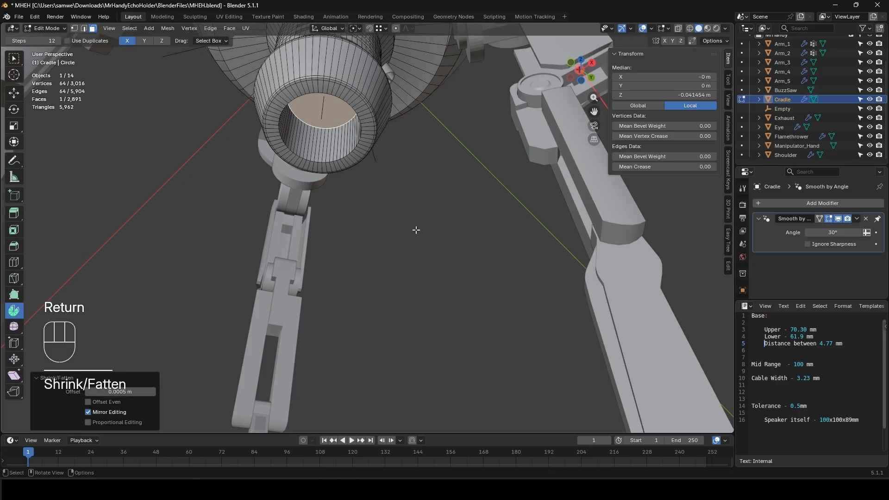
- Extrude the duplicated face downward about 0.0866 m into a support post and compare it with the MrHandyCollage.png reference
{"action": "mouse_move", "coordinate": [410, 206]}
{"action": "middle_mouse_down"}
{"action": "mouse_move", "coordinate": [423, 165]}
{"action": "mouse_move", "coordinate": [418, 207]}
{"action": "middle_mouse_up"}
{"action": "key", "text": "e"}
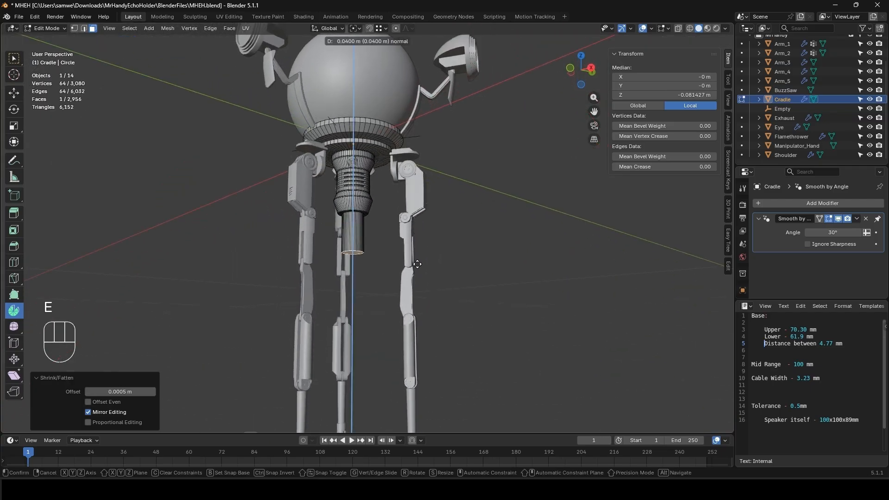
{"action": "left_click", "coordinate": [419, 325]}
{"action": "middle_click_drag", "start_coordinate": [417, 323], "coordinate": [426, 244]}
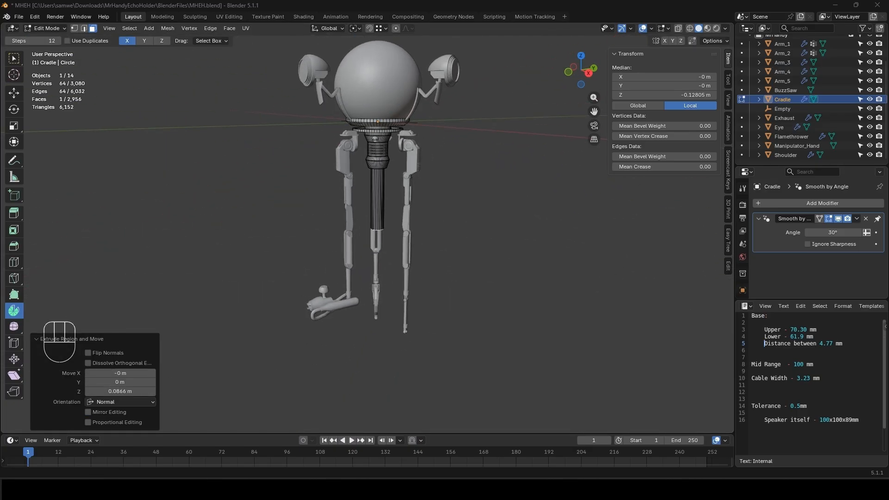
{"action": "left_click_drag", "start_coordinate": [0, 69], "coordinate": [369, 54]}
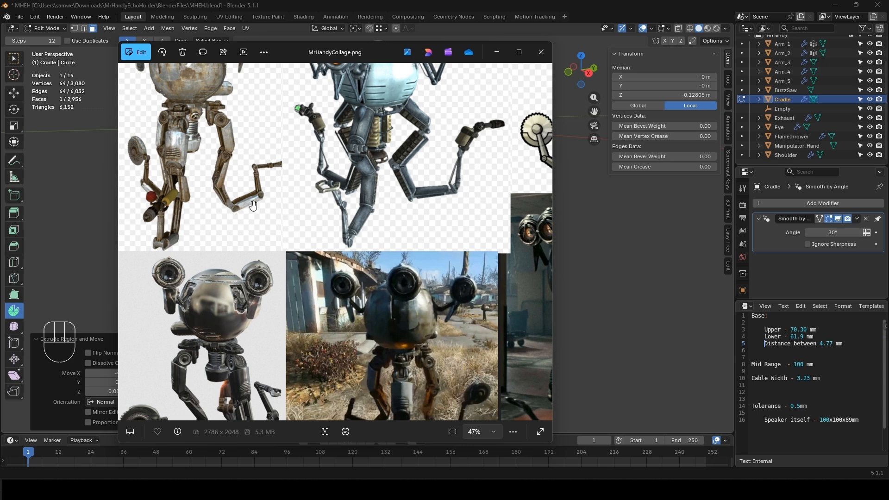
{"action": "left_click_drag", "start_coordinate": [330, 53], "coordinate": [0, 63]}
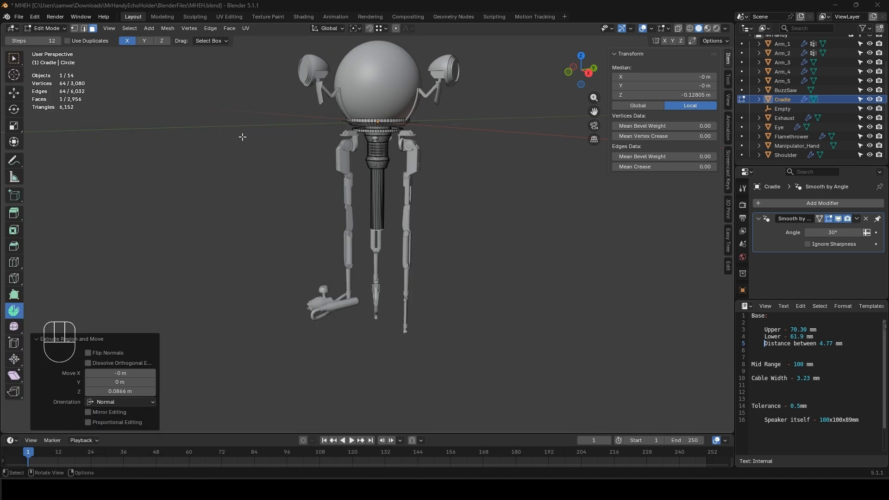
- Move the post's end face about -0.0094 m along Z and extrude it a further 0.0046 m or so downward
{"action": "scroll", "coordinate": [332, 148], "scroll_direction": "up", "scroll_amount": 2}
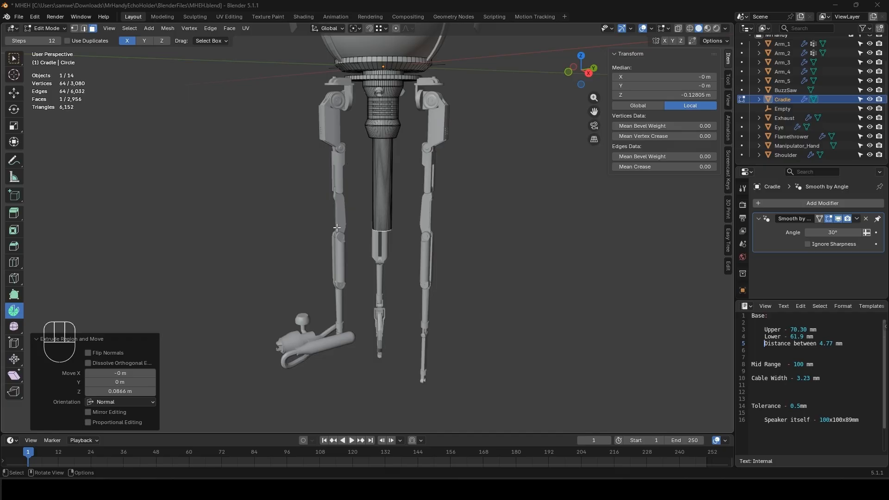
{"action": "scroll", "coordinate": [388, 239], "scroll_direction": "up", "scroll_amount": 4}
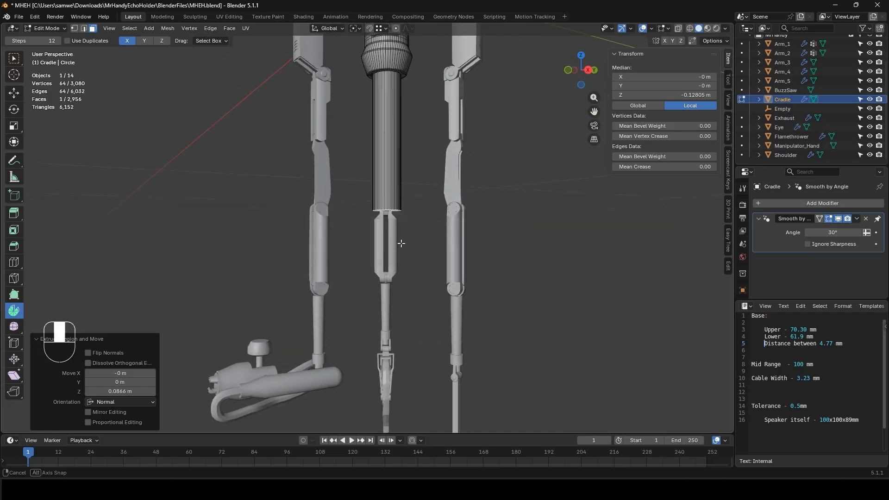
{"action": "key", "text": "g"}
{"action": "key", "text": "z"}
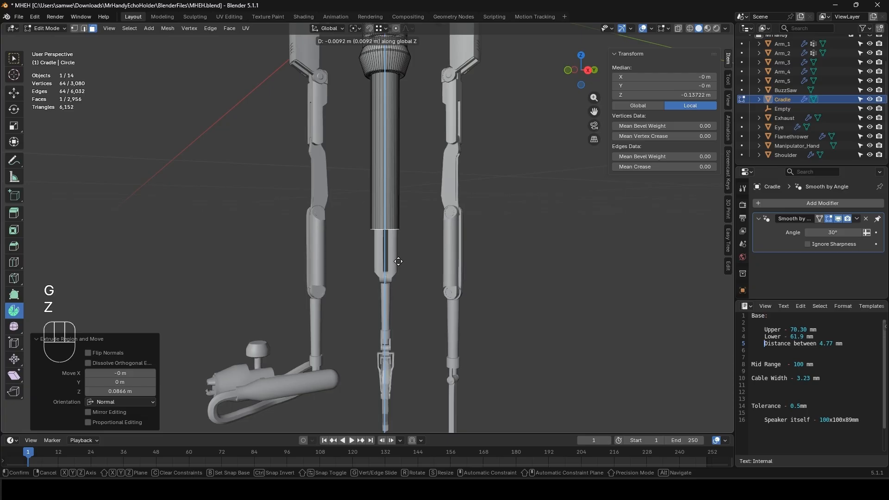
{"action": "left_click", "coordinate": [400, 263]}
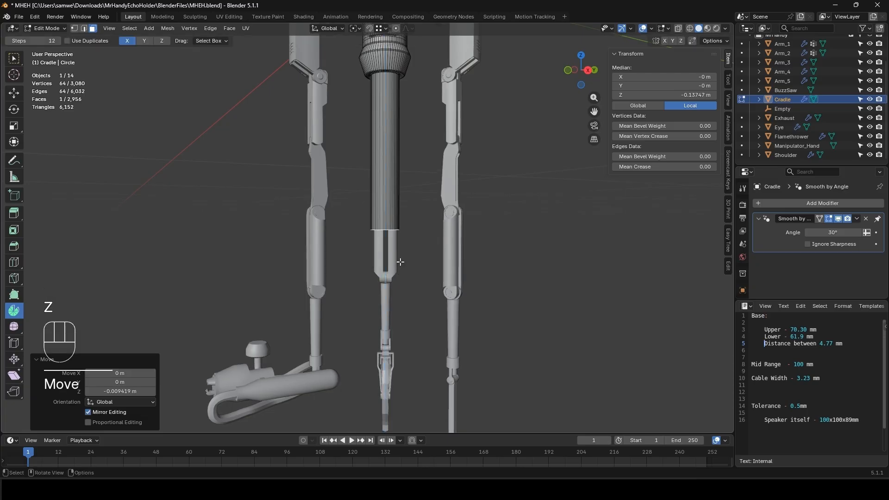
{"action": "key", "text": "e"}
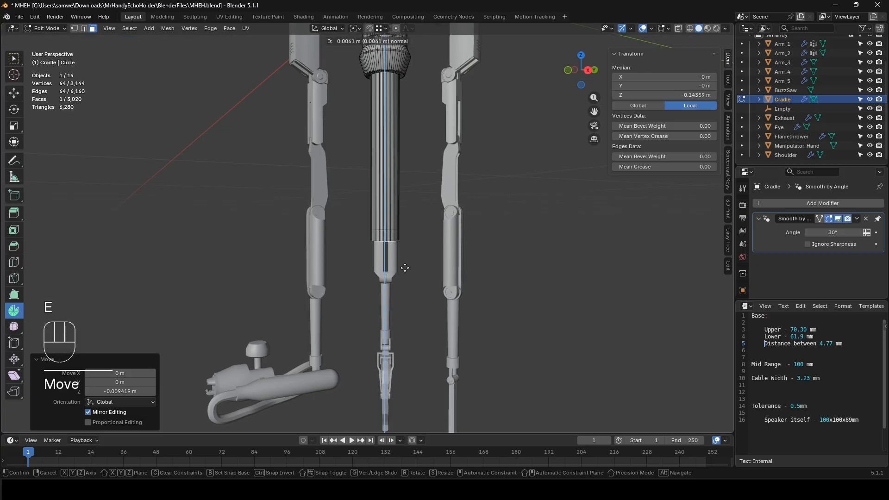
{"action": "left_click", "coordinate": [402, 260]}
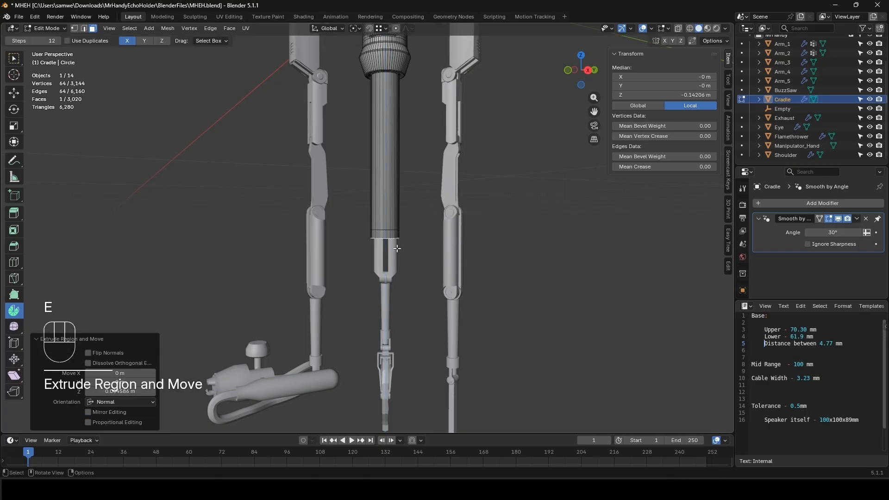
- Extrude the side-face ring at the post's lower end outward along its normals by about 0.0385 m to form a disc
{"action": "key", "text": "3"}
{"action": "left_click", "coordinate": [401, 237], "text": "alt"}
{"action": "middle_click_drag", "start_coordinate": [403, 238], "coordinate": [411, 258]}
{"action": "key", "text": "alt+e"}
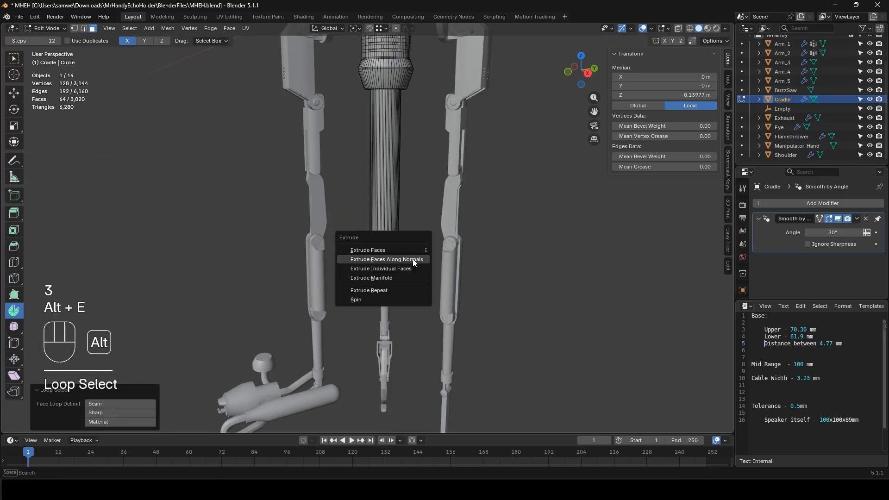
{"action": "left_click", "coordinate": [413, 260]}
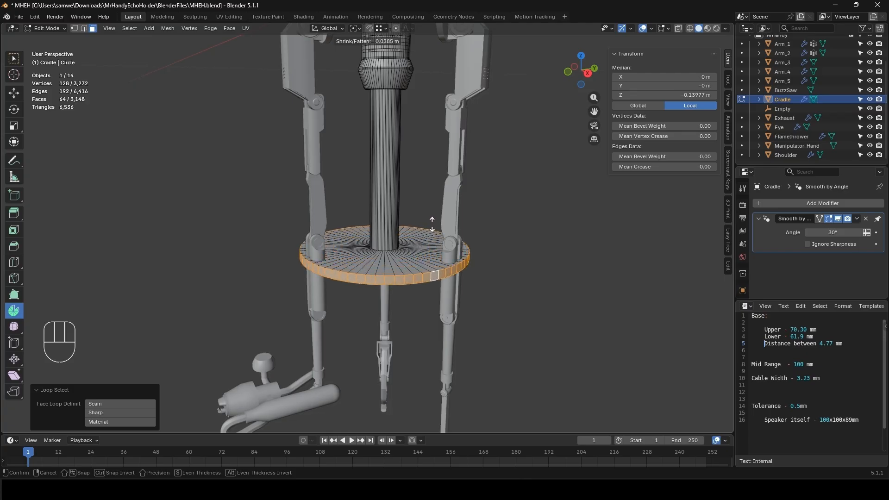
{"action": "left_click", "coordinate": [432, 225]}
{"action": "scroll", "coordinate": [426, 208], "scroll_direction": "down", "scroll_amount": 5}
{"action": "scroll", "coordinate": [380, 196], "scroll_direction": "up", "scroll_amount": 5}
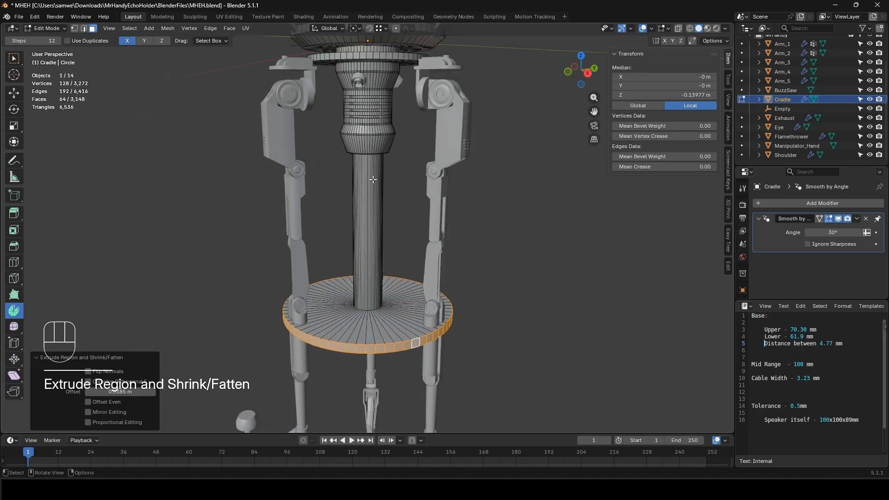
{"action": "key", "text": "Tab"}
{"action": "left_click", "coordinate": [371, 306]}
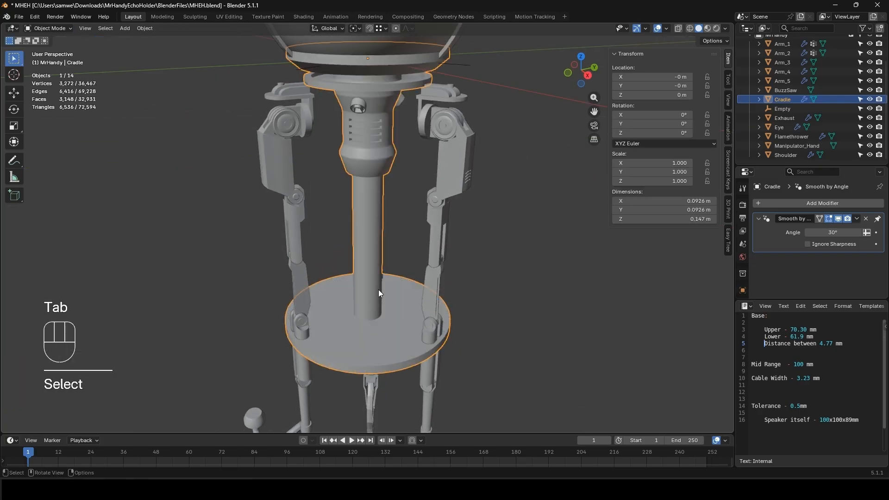
- Separate the central pole and base disc from the Cradle mesh into their own object
{"action": "scroll", "coordinate": [379, 290], "scroll_direction": "down", "scroll_amount": 3}
{"action": "middle_click_drag", "start_coordinate": [379, 290], "coordinate": [396, 219]}
{"action": "scroll", "coordinate": [396, 219], "scroll_direction": "up", "scroll_amount": 3}
{"action": "key", "text": "Tab"}
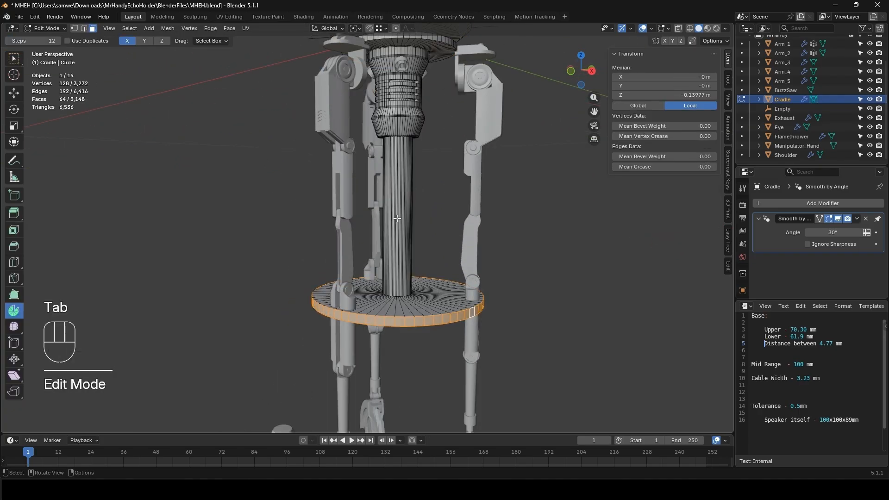
{"action": "key", "text": "ctrl+KP_Add"}
{"action": "key", "text": "ctrl+KP_Add"}
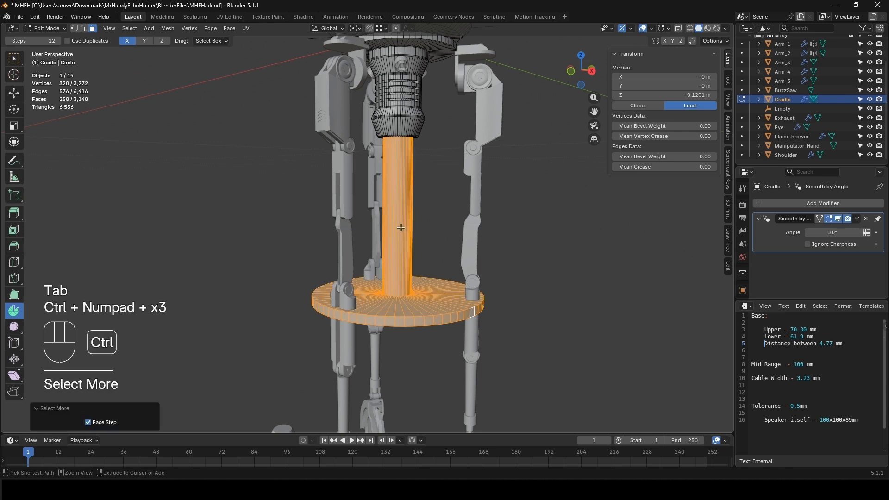
{"action": "key", "text": "p"}
{"action": "left_click", "coordinate": [401, 227]}
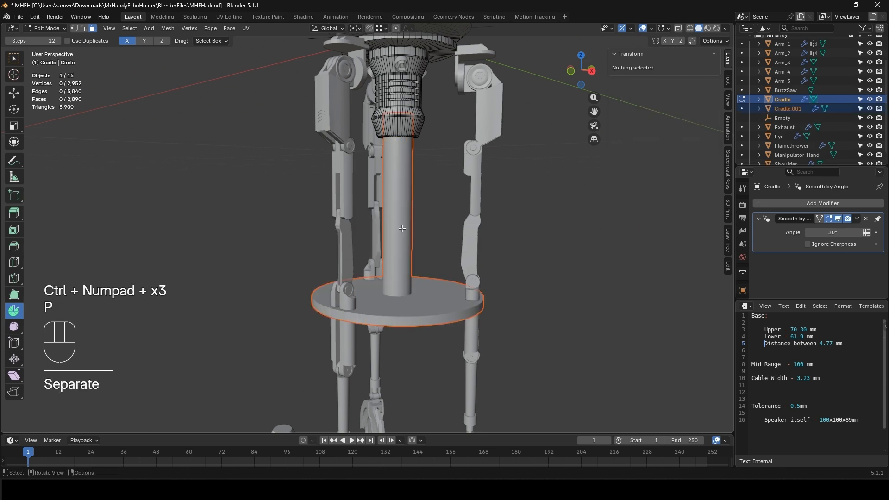
- Hide the separated pole and disc to inspect the cradle's underside, and show the hidden object again
{"action": "key", "text": "Tab"}
{"action": "left_click", "coordinate": [402, 229]}
{"action": "key", "text": "h"}
{"action": "middle_click_drag", "start_coordinate": [402, 229], "coordinate": [419, 148], "text": "shift"}
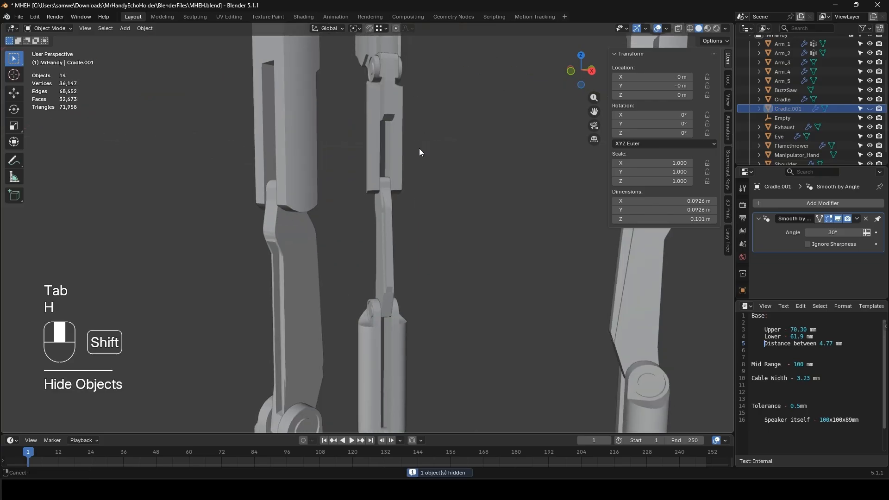
{"action": "middle_click_drag", "start_coordinate": [394, 273], "coordinate": [384, 190]}
{"action": "middle_click_drag", "start_coordinate": [384, 190], "coordinate": [366, 237], "text": "shift"}
{"action": "scroll", "coordinate": [386, 195], "scroll_direction": "down", "scroll_amount": 2}
{"action": "left_click", "coordinate": [382, 176]}
{"action": "scroll", "coordinate": [358, 324], "scroll_direction": "down", "scroll_amount": 4}
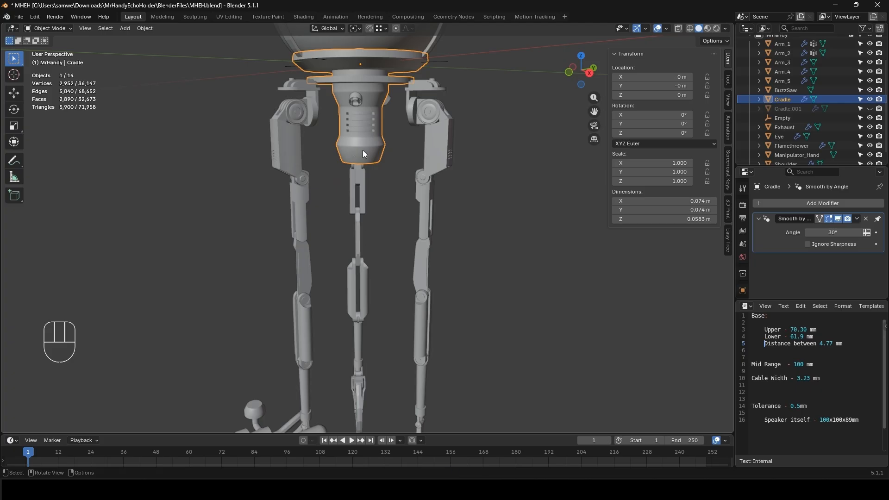
{"action": "left_click", "coordinate": [870, 109]}
- Rename the separated pole and disc object as Stand
{"action": "double_click", "coordinate": [790, 109]}
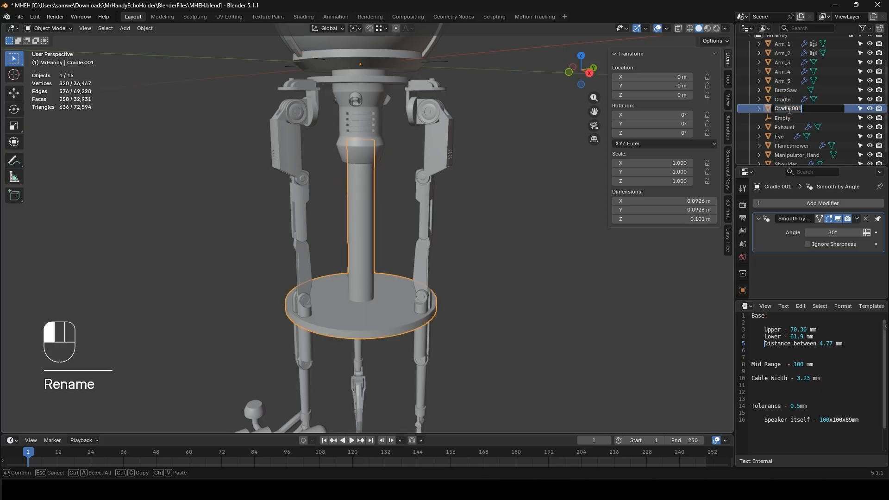
{"action": "type", "text": "Stand"}
{"action": "key", "text": "Return"}
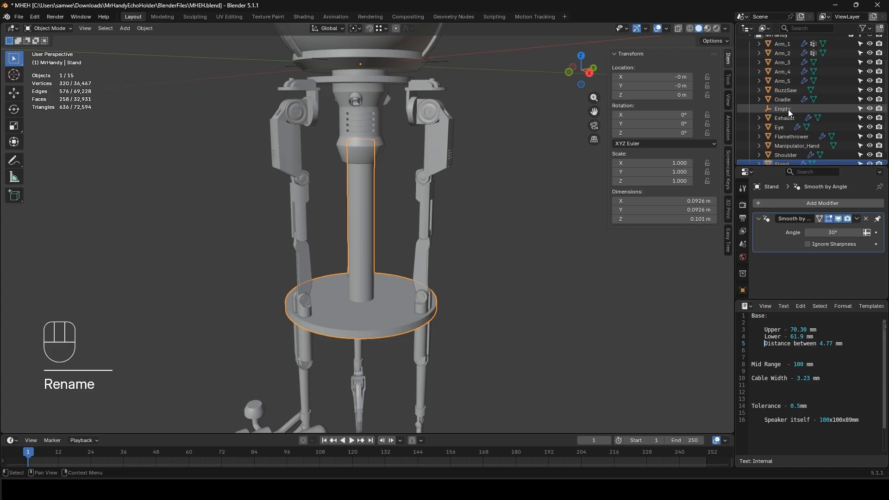
- Rename the Cradle object as Cradle_Thruster
{"action": "left_click", "coordinate": [788, 108]}
{"action": "scroll", "coordinate": [788, 108], "scroll_direction": "up", "scroll_amount": 2}
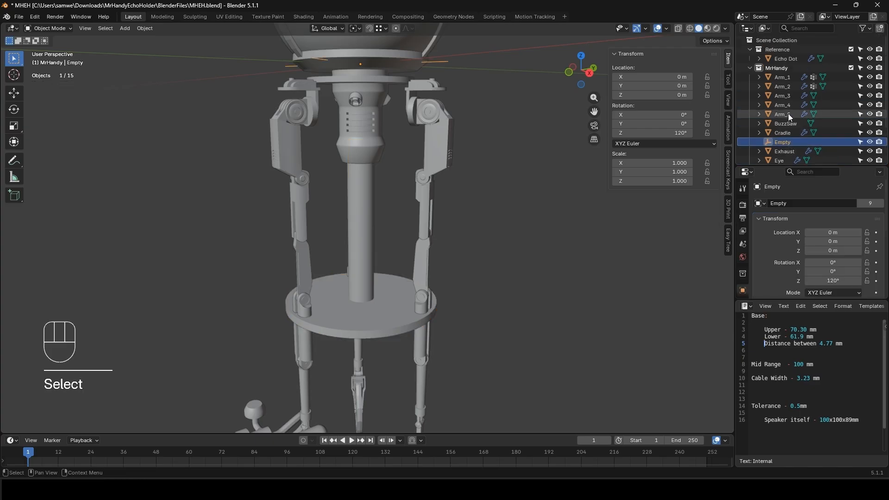
{"action": "scroll", "coordinate": [790, 120], "scroll_direction": "down", "scroll_amount": 2}
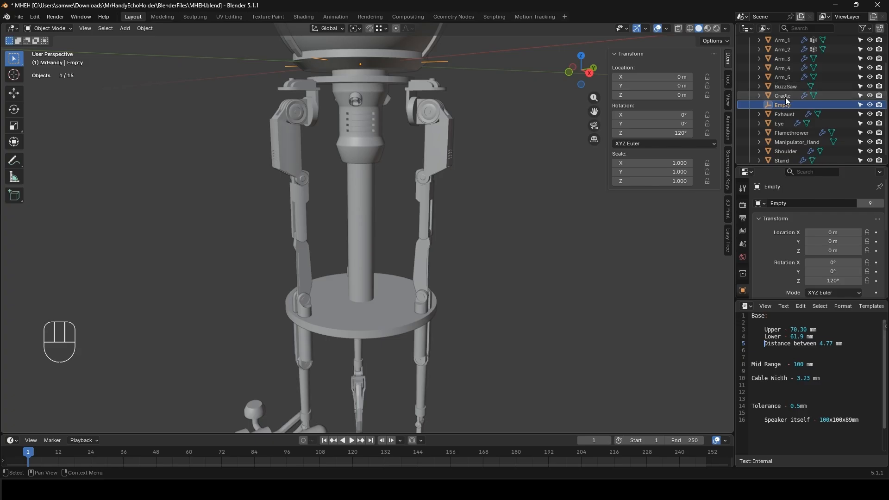
{"action": "left_click", "coordinate": [786, 96]}
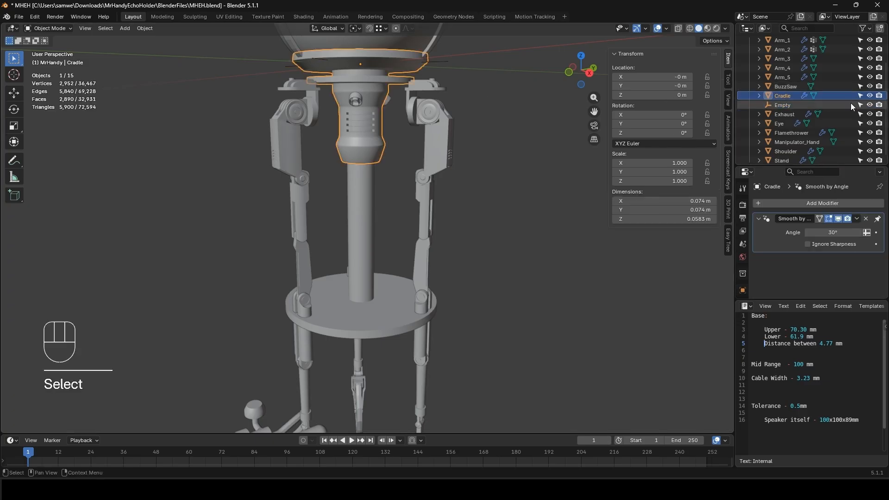
{"action": "double_click", "coordinate": [791, 98]}
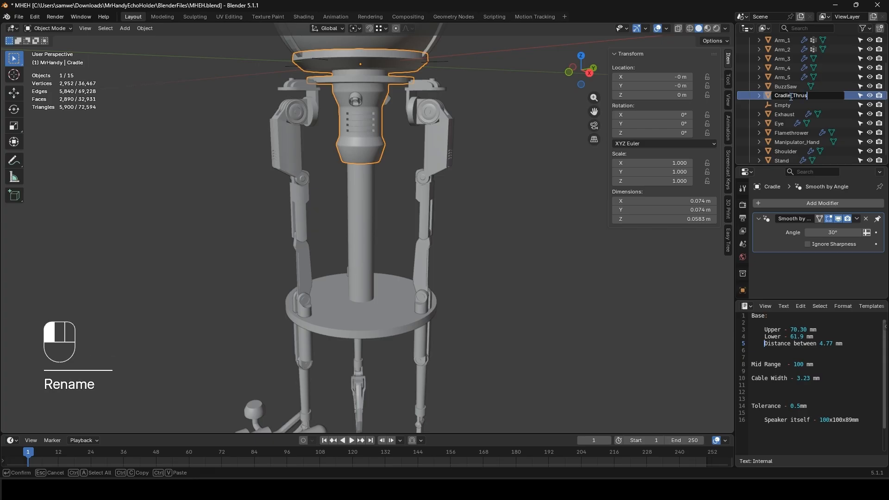
{"action": "key", "text": "Return"}
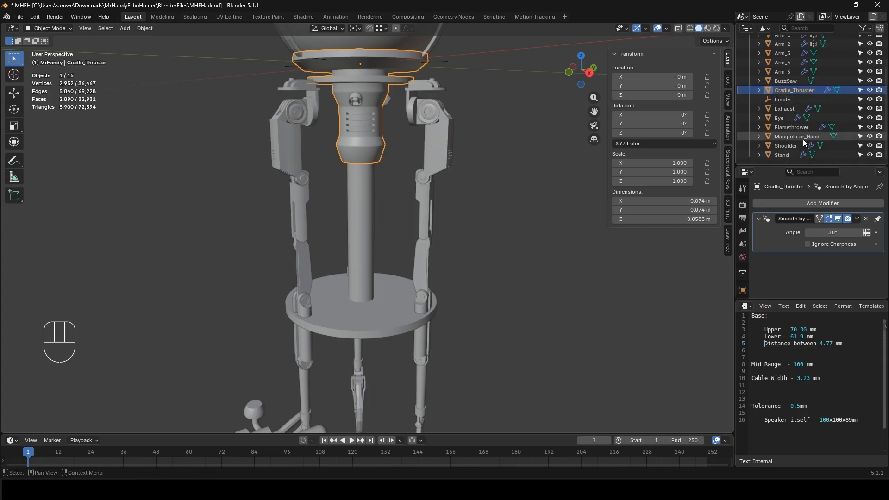
- Check which parts the Shoulder and Stand objects cover, and look over the whole model
{"action": "left_click", "coordinate": [791, 145]}
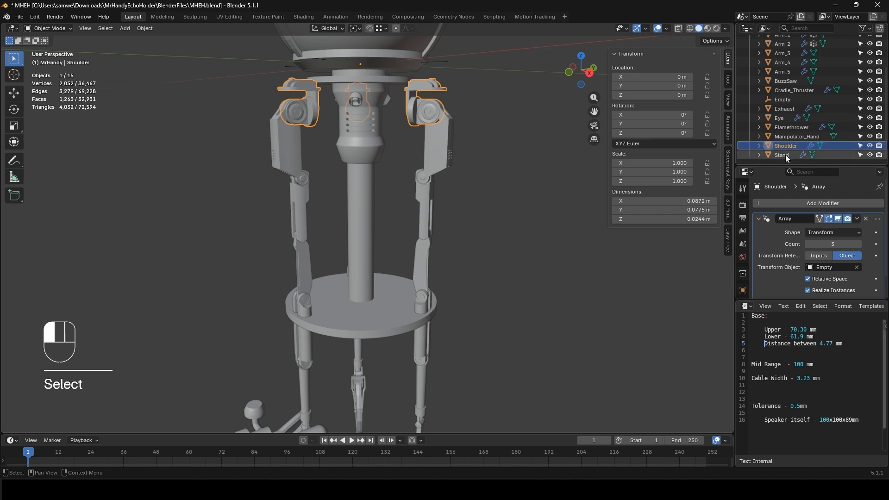
{"action": "left_click", "coordinate": [786, 155]}
{"action": "scroll", "coordinate": [420, 199], "scroll_direction": "down", "scroll_amount": 3}
{"action": "middle_click_drag", "start_coordinate": [421, 199], "coordinate": [427, 239]}
{"action": "left_click", "coordinate": [524, 246]}
{"action": "scroll", "coordinate": [449, 240], "scroll_direction": "up", "scroll_amount": 3}
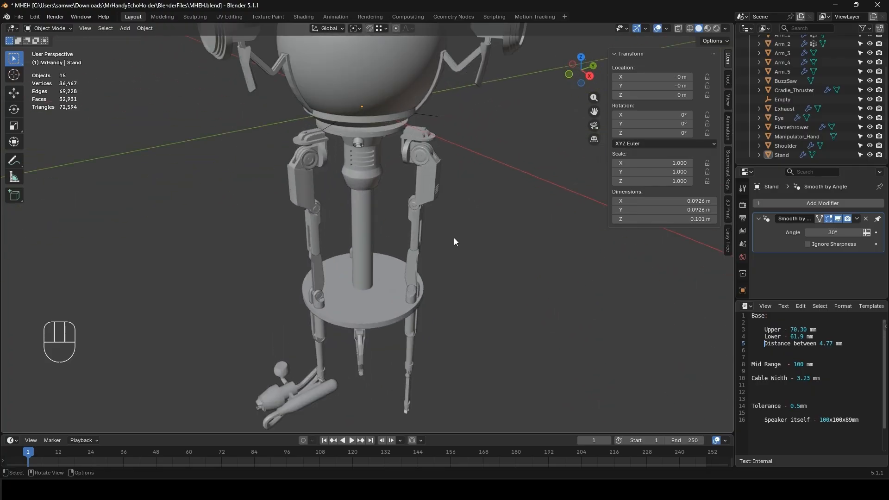
{"action": "scroll", "coordinate": [454, 236], "scroll_direction": "down", "scroll_amount": 4}
{"action": "mouse_move", "coordinate": [452, 228]}
{"action": "middle_mouse_down"}
{"action": "mouse_move", "coordinate": [415, 182]}
{"action": "mouse_move", "coordinate": [394, 225]}
{"action": "mouse_move", "coordinate": [411, 218]}
{"action": "mouse_move", "coordinate": [411, 199]}
{"action": "mouse_move", "coordinate": [443, 216]}
{"action": "mouse_move", "coordinate": [410, 228]}
{"action": "mouse_move", "coordinate": [352, 227]}
{"action": "mouse_move", "coordinate": [351, 238]}
{"action": "mouse_move", "coordinate": [425, 211]}
{"action": "mouse_move", "coordinate": [409, 216]}
{"action": "mouse_move", "coordinate": [453, 227]}
{"action": "middle_mouse_up"}
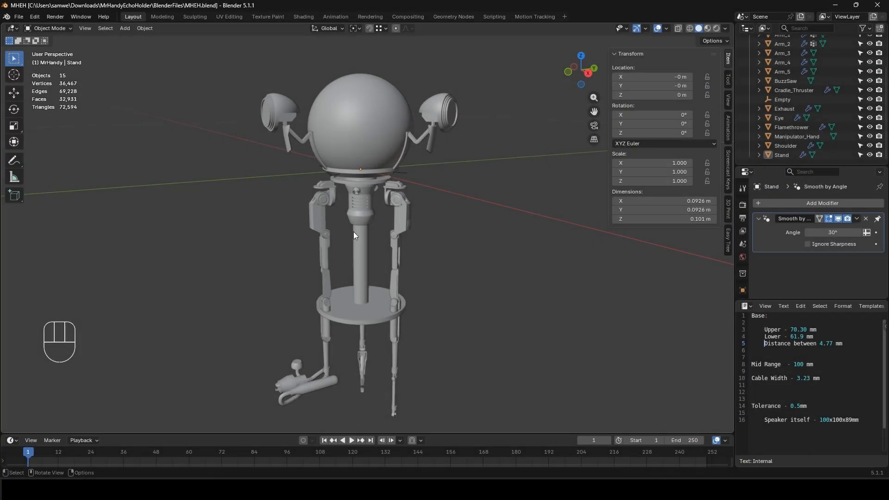
- Select the shoulder, arm segments and attachments together and reveal all their hidden geometry in Edit Mode
{"action": "scroll", "coordinate": [355, 236], "scroll_direction": "up", "scroll_amount": 2}
{"action": "middle_click_drag", "start_coordinate": [358, 254], "coordinate": [357, 233], "text": "shift"}
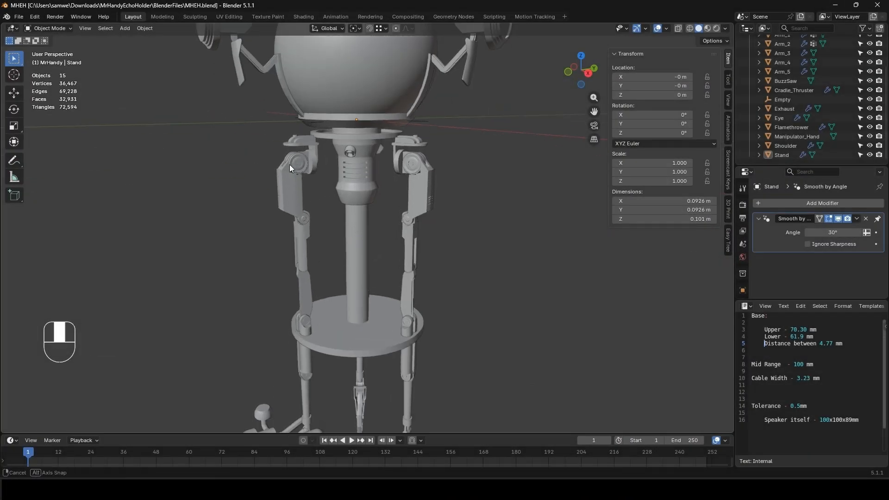
{"action": "middle_click_drag", "start_coordinate": [290, 164], "coordinate": [279, 161]}
{"action": "left_click_drag", "start_coordinate": [252, 132], "coordinate": [286, 195]}
{"action": "middle_click_drag", "start_coordinate": [286, 196], "coordinate": [282, 197]}
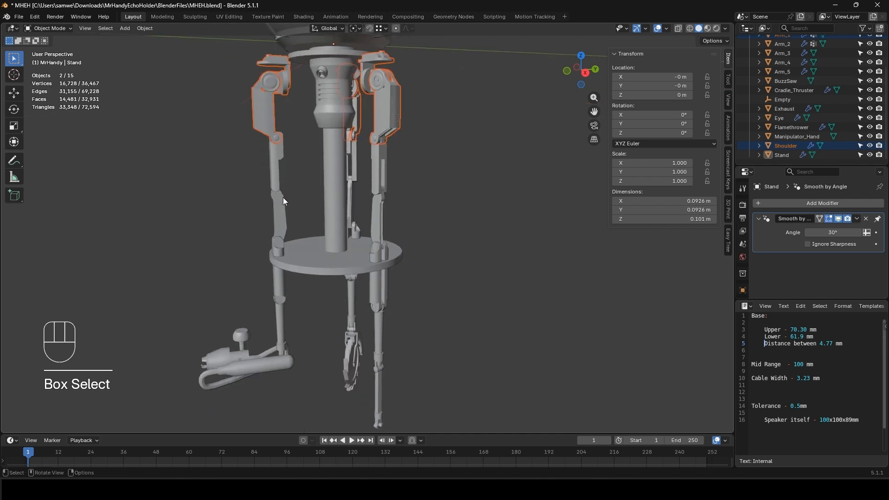
{"action": "left_click_drag", "start_coordinate": [238, 157], "coordinate": [279, 245], "text": "shift"}
{"action": "left_click_drag", "start_coordinate": [221, 294], "coordinate": [425, 402], "text": "shift"}
{"action": "middle_click_drag", "start_coordinate": [405, 371], "coordinate": [338, 318]}
{"action": "key", "text": "Tab"}
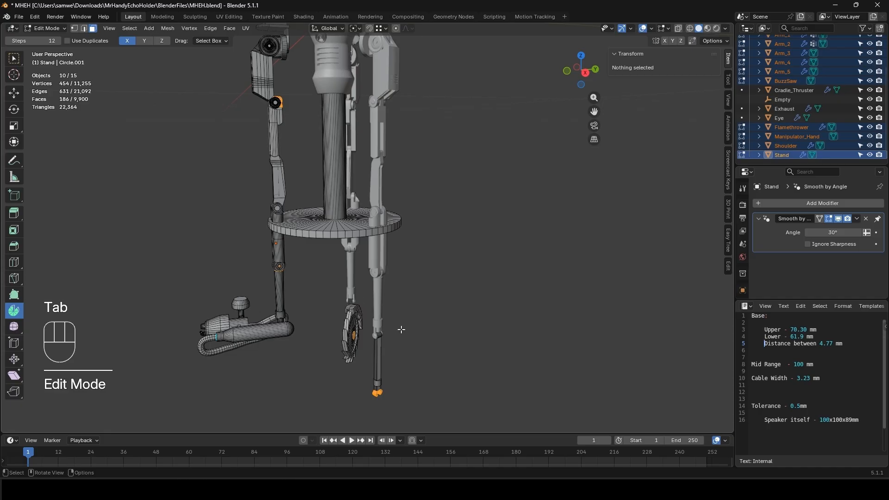
{"action": "key", "text": "alt+h"}
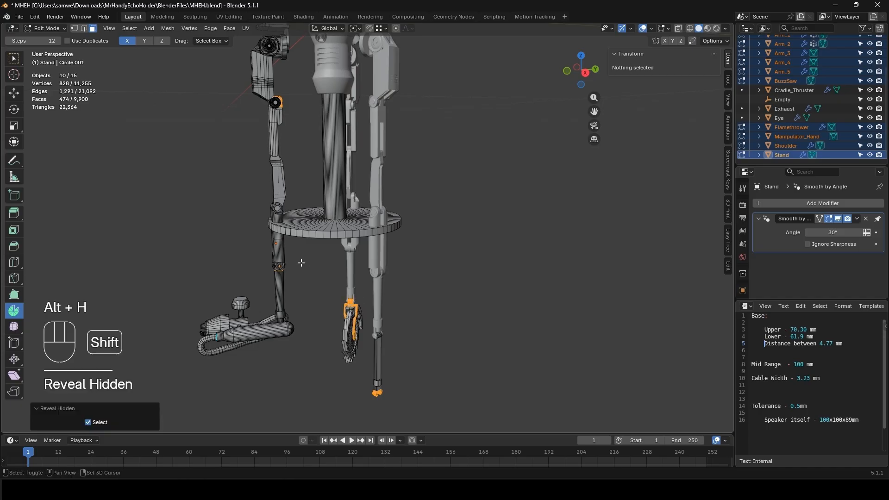
{"action": "middle_click_drag", "start_coordinate": [350, 308], "coordinate": [387, 204]}
{"action": "key", "text": "Tab"}
- Apply the Mirror modifier on the Arm_2 segment
{"action": "left_click", "coordinate": [389, 193]}
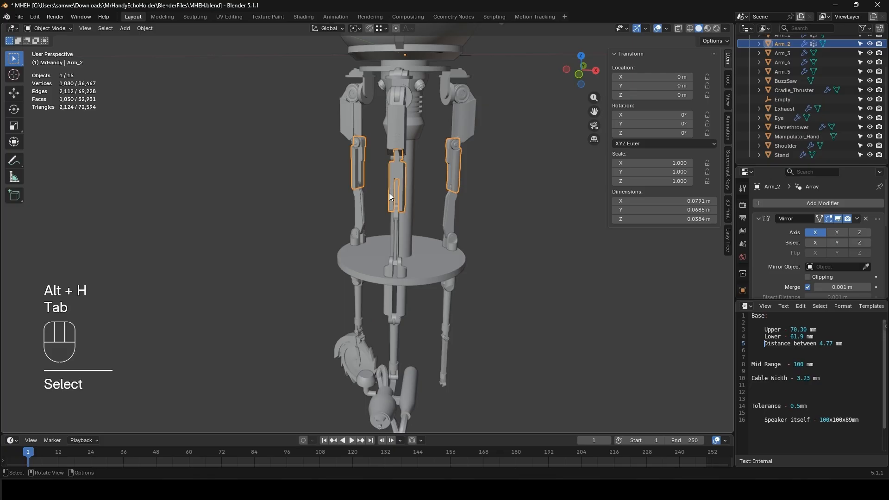
{"action": "scroll", "coordinate": [416, 221], "scroll_direction": "up", "scroll_amount": 3}
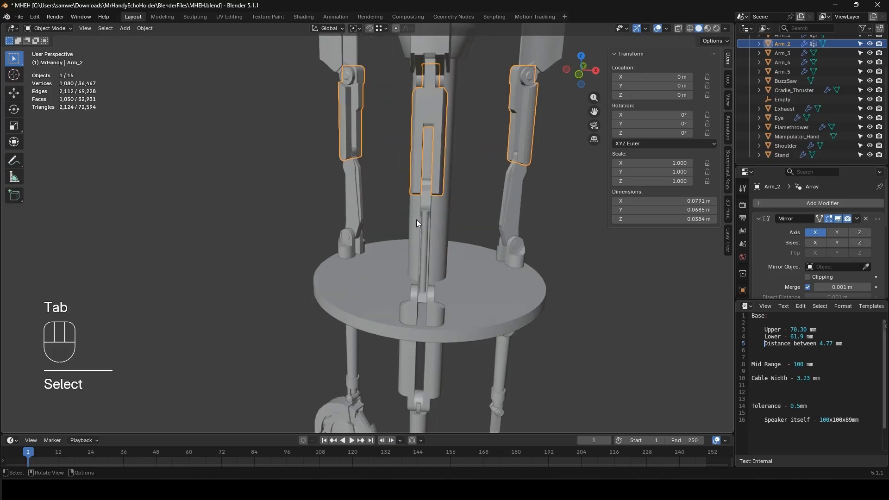
{"action": "left_click", "coordinate": [856, 219]}
{"action": "left_click", "coordinate": [844, 230]}
{"action": "scroll", "coordinate": [468, 194], "scroll_direction": "down", "scroll_amount": 2}
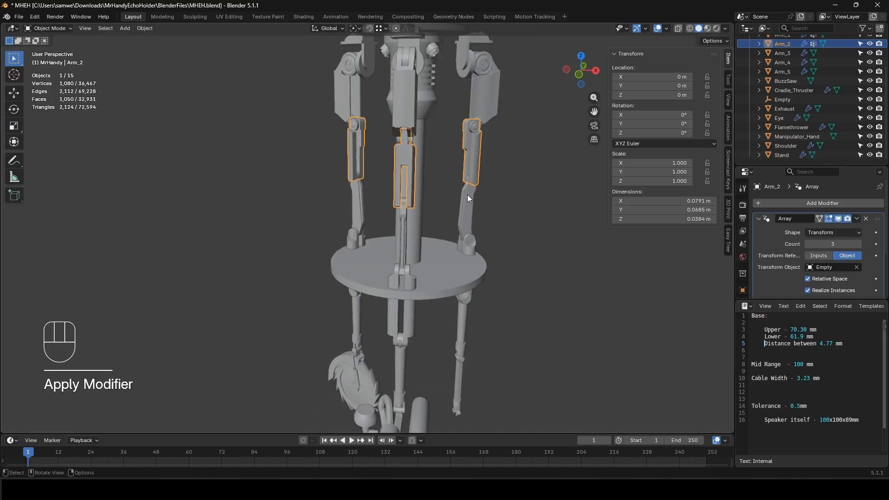
- Check the modifiers on each arm segment, the flamethrower, the buzz saw and the manipulator hand
{"action": "left_click", "coordinate": [400, 90]}
{"action": "left_click", "coordinate": [412, 174]}
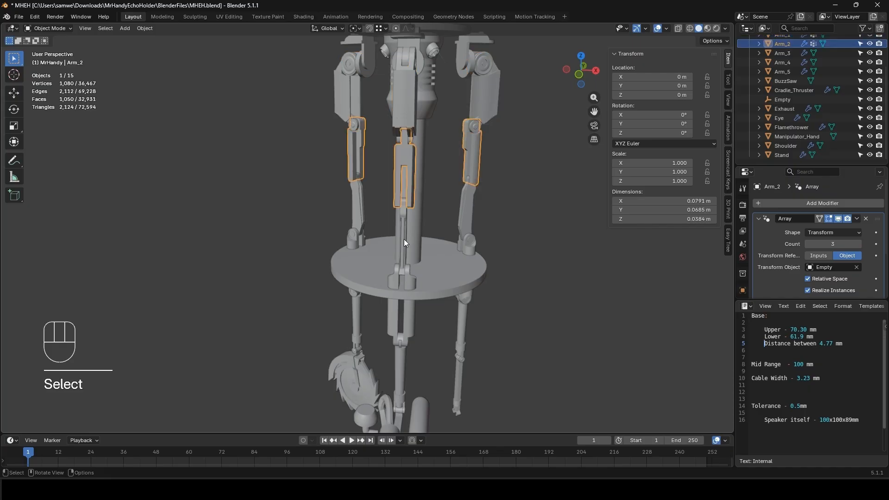
{"action": "left_click", "coordinate": [403, 240]}
{"action": "left_click", "coordinate": [405, 280]}
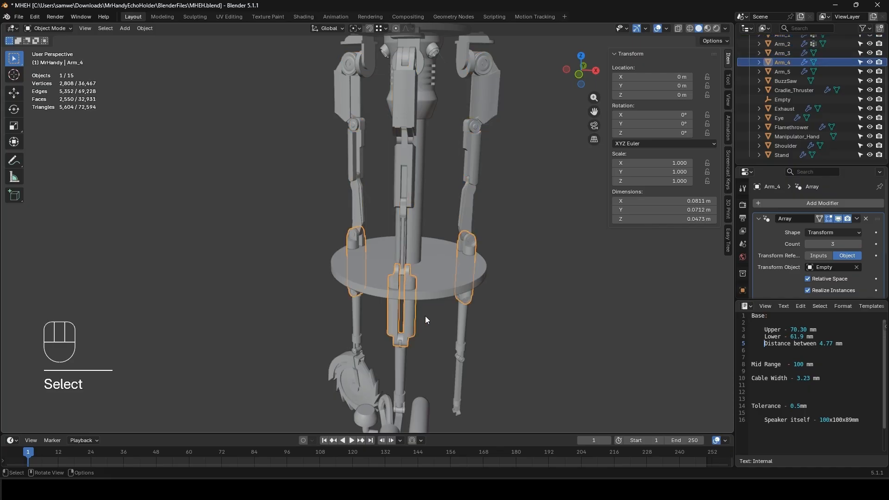
{"action": "left_click", "coordinate": [400, 362]}
{"action": "middle_click_drag", "start_coordinate": [414, 368], "coordinate": [368, 354]}
{"action": "middle_click_drag", "start_coordinate": [368, 354], "coordinate": [377, 268], "text": "shift"}
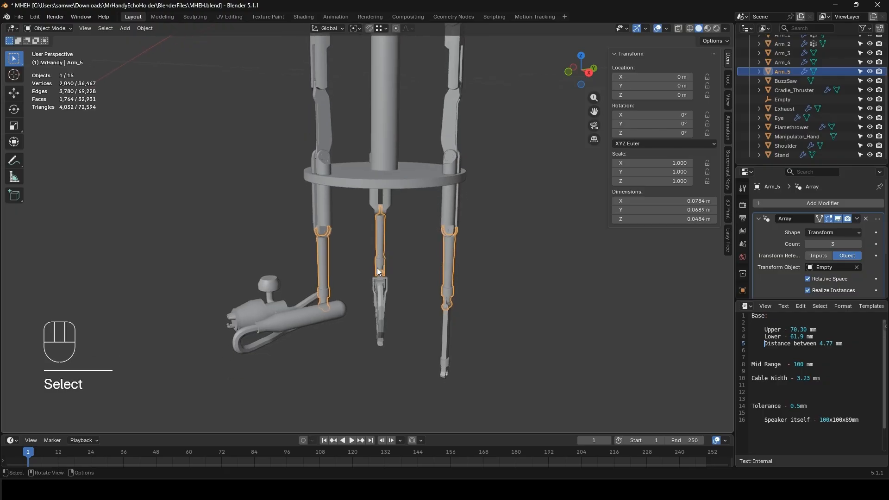
{"action": "left_click", "coordinate": [333, 309]}
{"action": "left_click", "coordinate": [376, 294]}
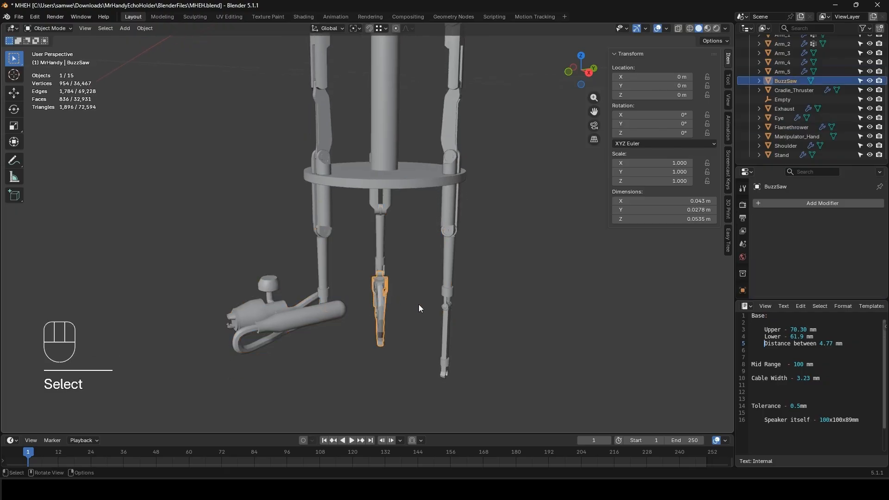
{"action": "left_click", "coordinate": [446, 313]}
- Apply Shade Auto Smooth at 30° to the BuzzSaw and check its shading up close
{"action": "middle_click_drag", "start_coordinate": [450, 318], "coordinate": [345, 309]}
{"action": "left_click", "coordinate": [391, 327]}
{"action": "right_click", "coordinate": [392, 327]}
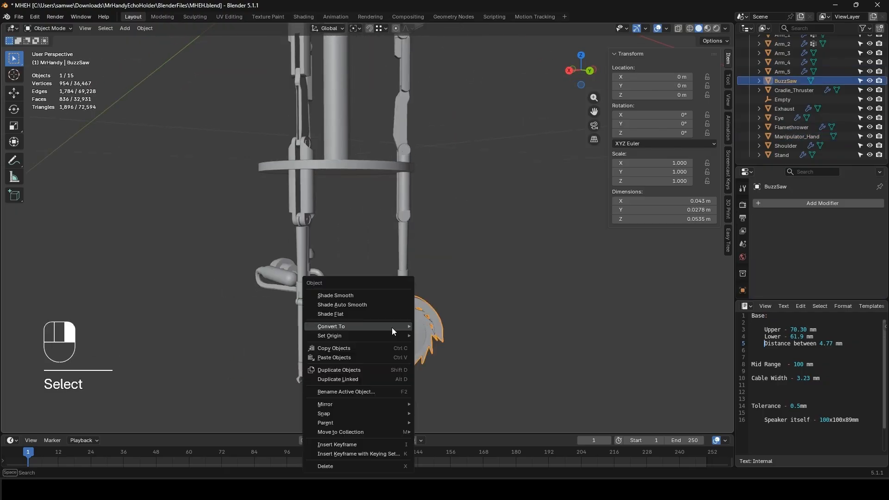
{"action": "left_click", "coordinate": [371, 306]}
{"action": "scroll", "coordinate": [414, 331], "scroll_direction": "up", "scroll_amount": 4}
{"action": "middle_click_drag", "start_coordinate": [414, 331], "coordinate": [340, 274]}
{"action": "scroll", "coordinate": [344, 265], "scroll_direction": "up", "scroll_amount": 2}
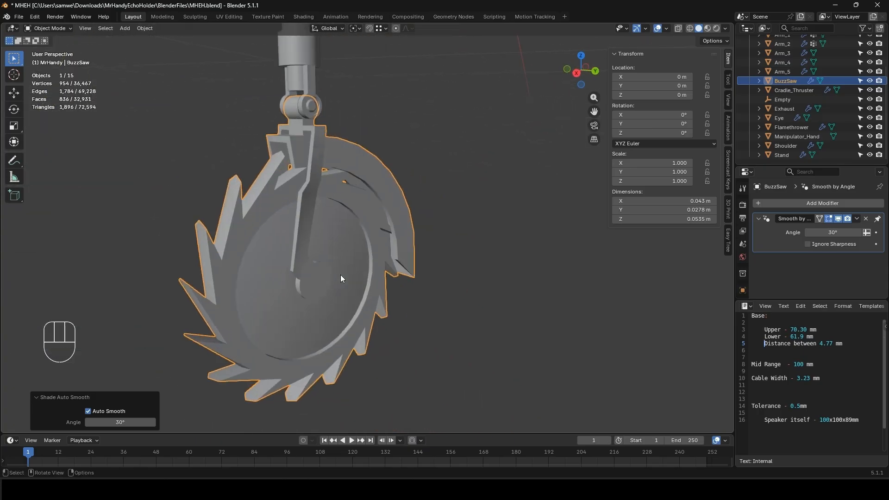
- Select the shoulder, all five arm segments and the three attachments, and select all their geometry in Edit Mode
{"action": "scroll", "coordinate": [341, 274], "scroll_direction": "down", "scroll_amount": 10}
{"action": "middle_click_drag", "start_coordinate": [339, 186], "coordinate": [344, 274], "text": "shift"}
{"action": "middle_click_drag", "start_coordinate": [310, 167], "coordinate": [329, 177]}
{"action": "left_click", "coordinate": [306, 141]}
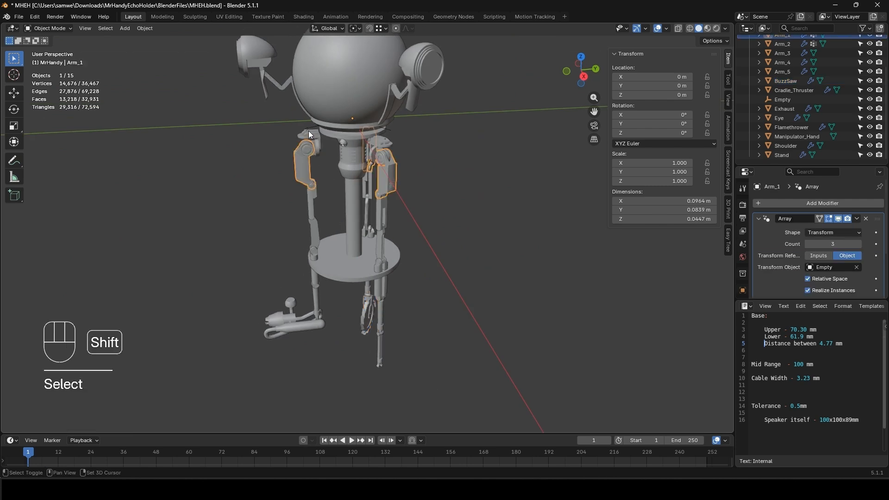
{"action": "left_click", "coordinate": [316, 137], "text": "shift"}
{"action": "left_click", "coordinate": [311, 199], "text": "shift"}
{"action": "left_click", "coordinate": [315, 265], "text": "shift"}
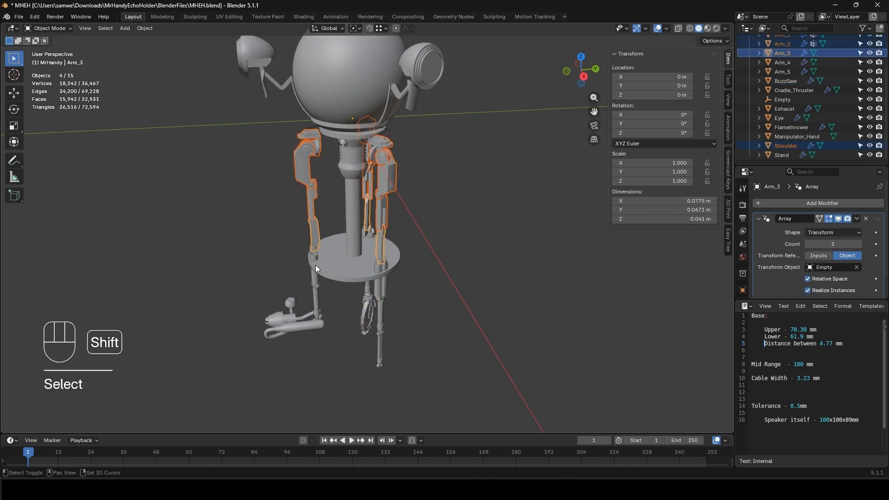
{"action": "left_click", "coordinate": [316, 276], "text": "shift"}
{"action": "left_click", "coordinate": [317, 299], "text": "shift"}
{"action": "left_click", "coordinate": [306, 324], "text": "shift"}
{"action": "left_click", "coordinate": [365, 317], "text": "shift"}
{"action": "left_click", "coordinate": [380, 349], "text": "shift"}
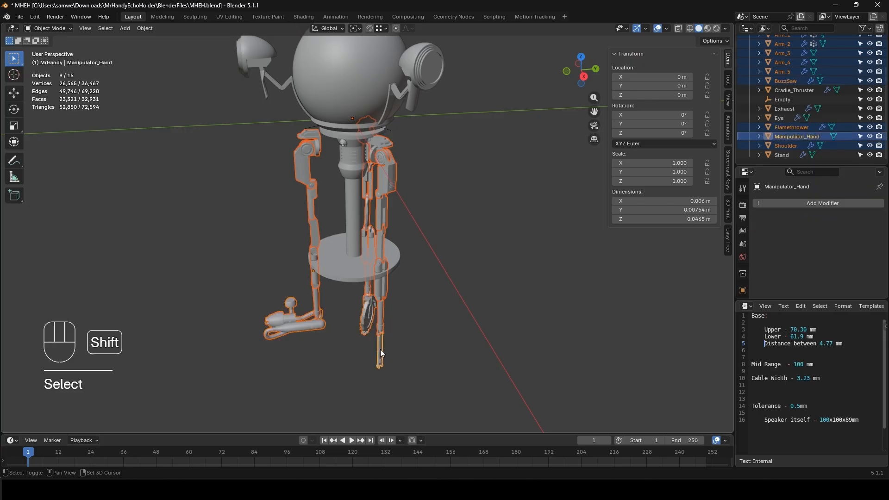
{"action": "key", "text": "Tab"}
{"action": "key", "text": "a"}
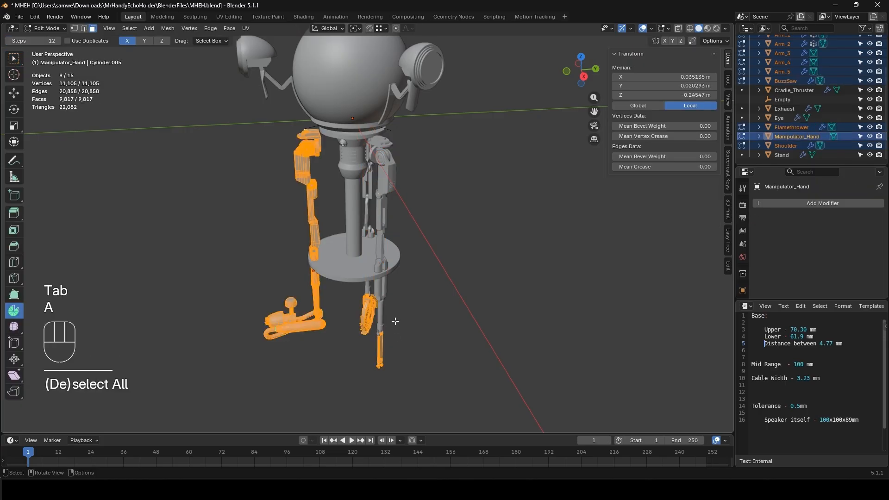
- Move all the selected arm and attachment geometry about 0.0024 m up in Z and about 0.0018 m along Y against the cradle ring
{"action": "scroll", "coordinate": [371, 272], "scroll_direction": "up", "scroll_amount": 4}
{"action": "scroll", "coordinate": [388, 311], "scroll_direction": "up", "scroll_amount": 6}
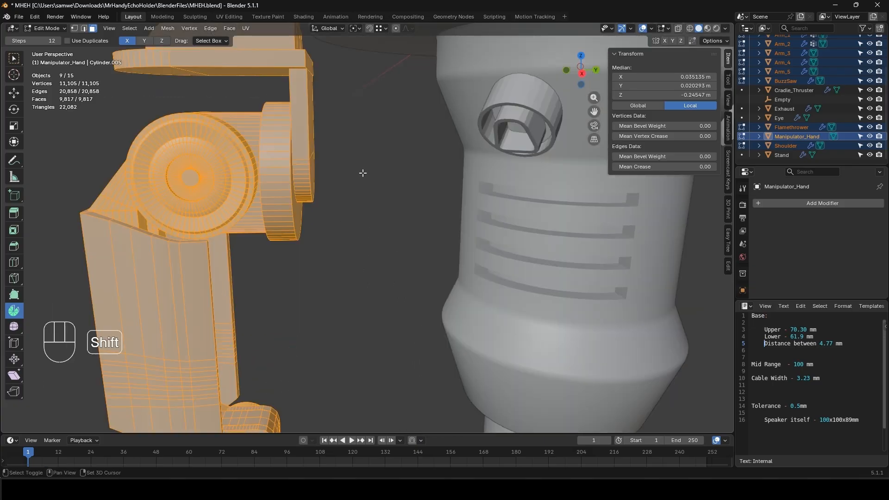
{"action": "mouse_move", "coordinate": [362, 173]}
{"action": "middle_mouse_down", "text": "shift"}
{"action": "mouse_move", "coordinate": [377, 223]}
{"action": "mouse_move", "coordinate": [353, 164]}
{"action": "middle_mouse_up", "text": "shift"}
{"action": "key", "text": "g"}
{"action": "key", "text": "z"}
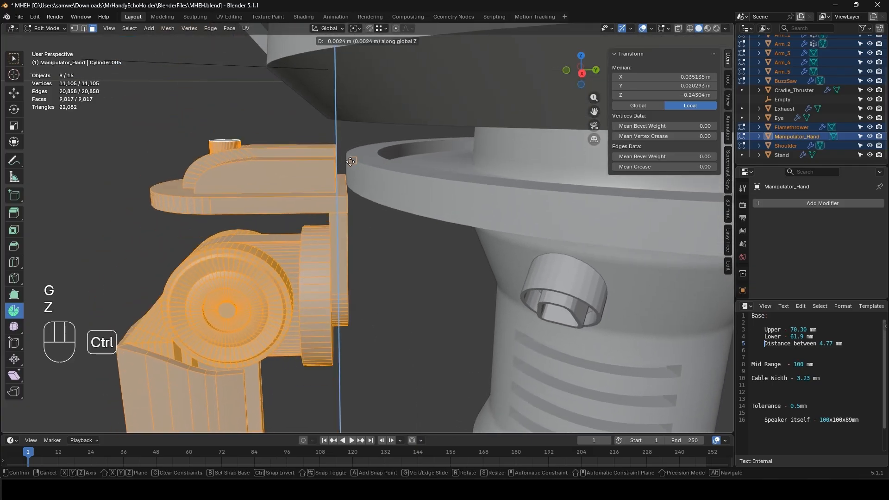
{"action": "left_click", "coordinate": [354, 170]}
{"action": "key", "text": "g"}
{"action": "key", "text": "y"}
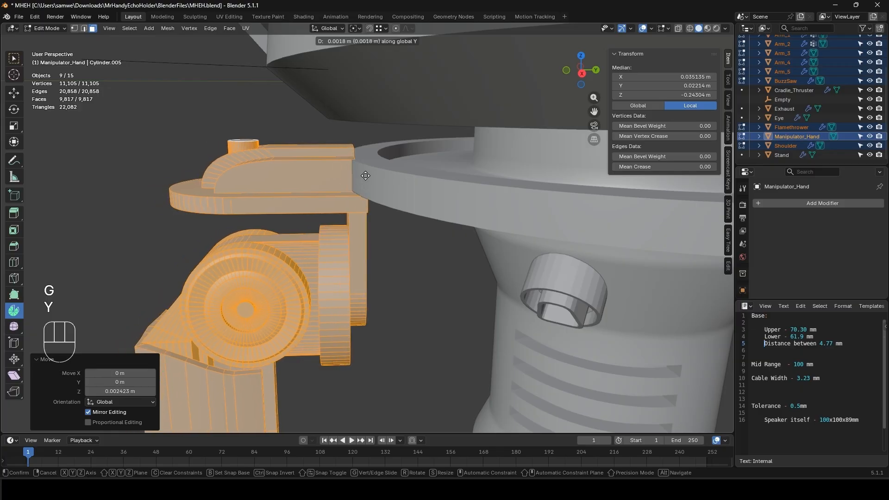
{"action": "left_click", "coordinate": [365, 176]}
{"action": "scroll", "coordinate": [371, 210], "scroll_direction": "down", "scroll_amount": 10}
{"action": "middle_click_drag", "start_coordinate": [390, 343], "coordinate": [377, 250], "text": "shift"}
{"action": "key", "text": "Tab"}
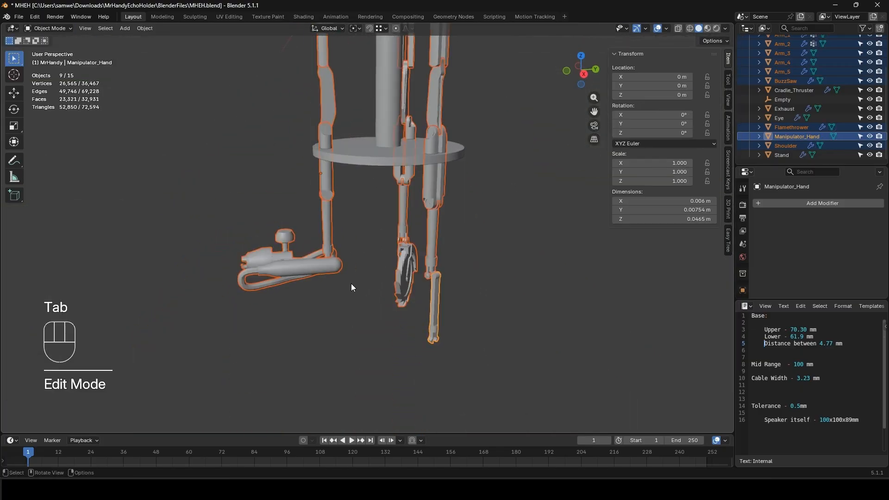
- Shift all the Manipulator_Hand geometry horizontally by about -0.0019 m in X and -0.0030 m in Y into its arm's fork joint
{"action": "scroll", "coordinate": [351, 283], "scroll_direction": "up", "scroll_amount": 6}
{"action": "middle_click_drag", "start_coordinate": [388, 294], "coordinate": [448, 318]}
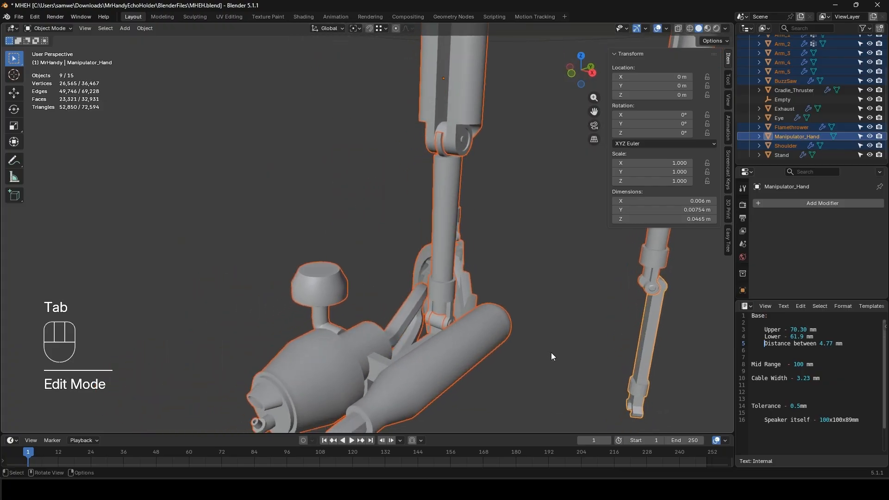
{"action": "middle_click_drag", "start_coordinate": [551, 352], "coordinate": [324, 297]}
{"action": "left_click", "coordinate": [485, 337]}
{"action": "middle_click_drag", "start_coordinate": [324, 296], "coordinate": [384, 267], "text": "shift"}
{"action": "scroll", "coordinate": [370, 293], "scroll_direction": "up", "scroll_amount": 4}
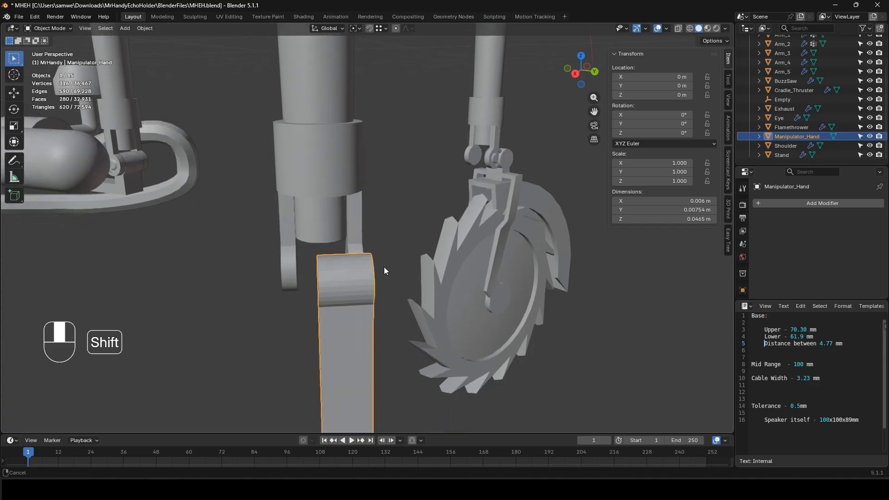
{"action": "key", "text": "Tab"}
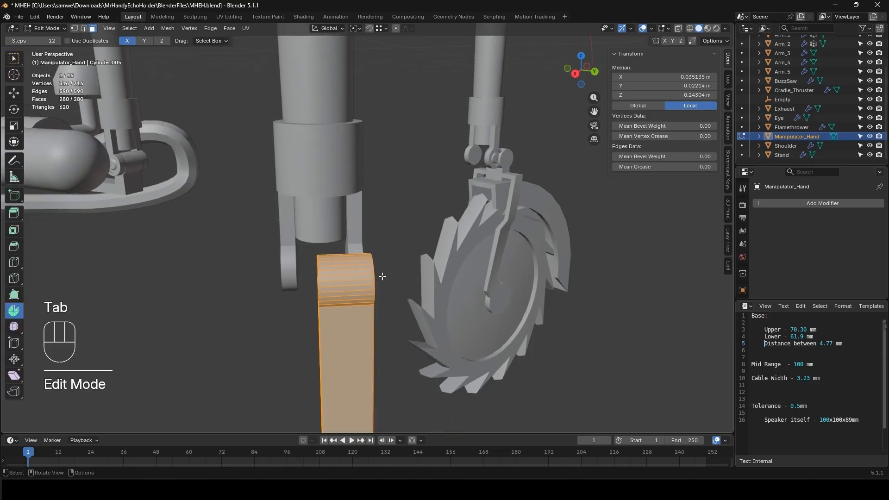
{"action": "key", "text": "g"}
{"action": "key", "text": "g"}
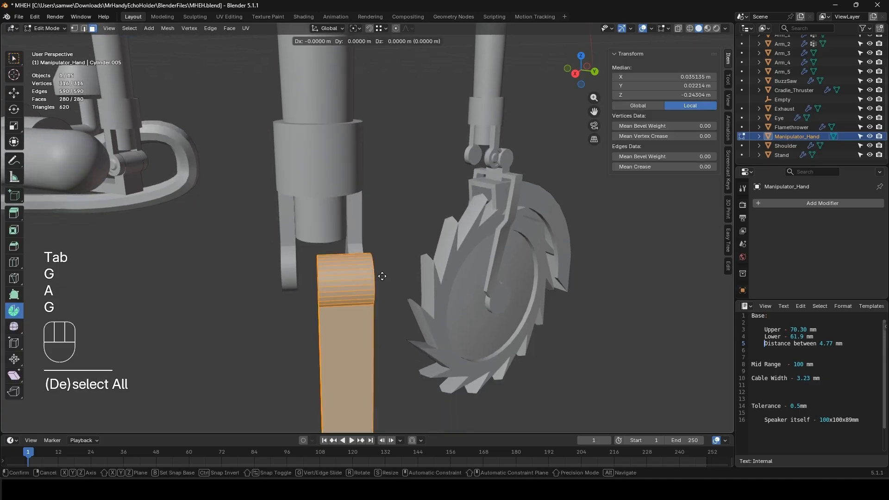
{"action": "key", "text": "shift+z"}
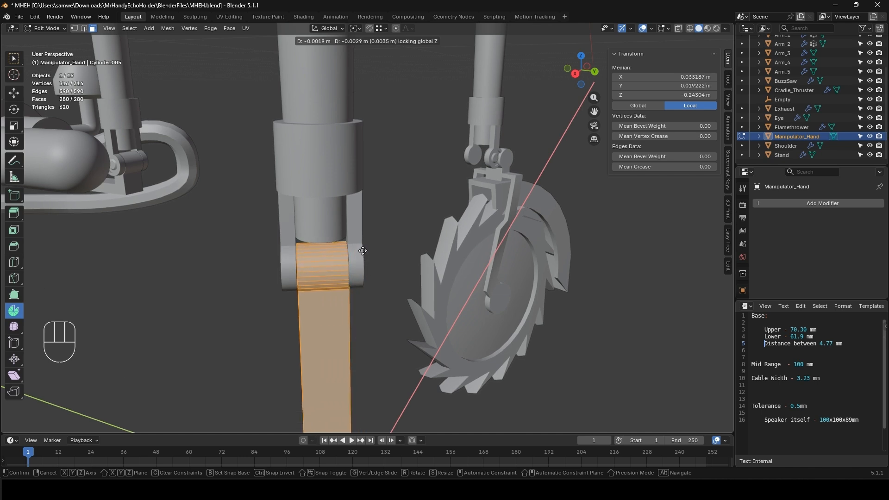
{"action": "left_click", "coordinate": [362, 251]}
- Fine-tune the Manipulator_Hand in its joint by about 0.0004 m in X and 0.0002 m in Y, and raise it about 0.0002 m
{"action": "middle_click_drag", "start_coordinate": [367, 265], "coordinate": [477, 268]}
{"action": "scroll", "coordinate": [334, 179], "scroll_direction": "up", "scroll_amount": 4}
{"action": "middle_click_drag", "start_coordinate": [328, 171], "coordinate": [381, 216], "text": "shift"}
{"action": "middle_click_drag", "start_coordinate": [458, 227], "coordinate": [400, 248]}
{"action": "middle_click_drag", "start_coordinate": [349, 226], "coordinate": [454, 288], "text": "shift"}
{"action": "key", "text": "g"}
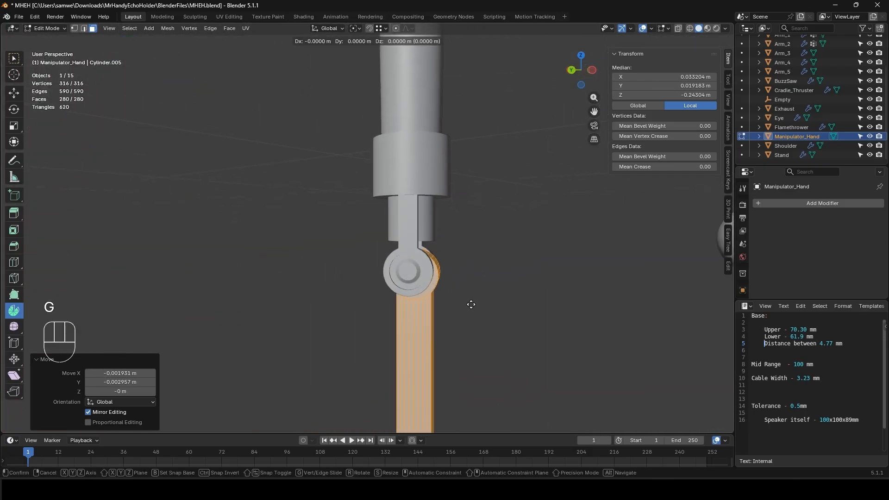
{"action": "key", "text": "shift+z"}
{"action": "left_click", "coordinate": [465, 303]}
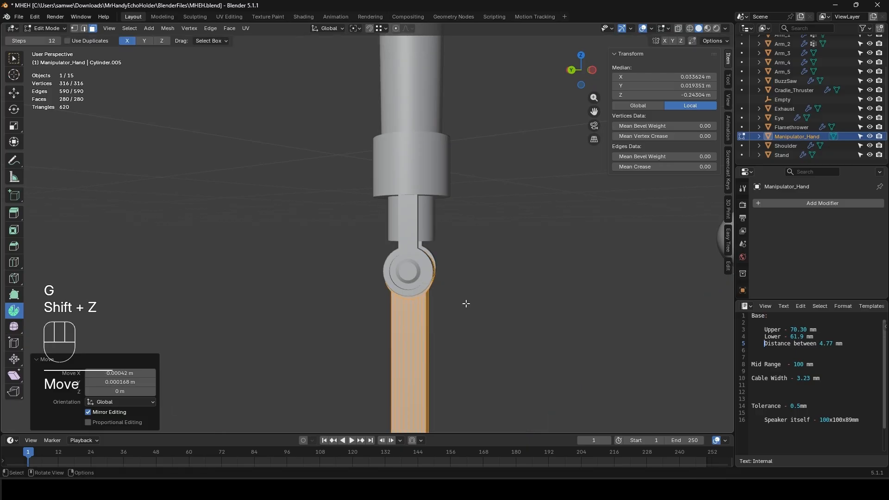
{"action": "key", "text": "g"}
{"action": "key", "text": "z"}
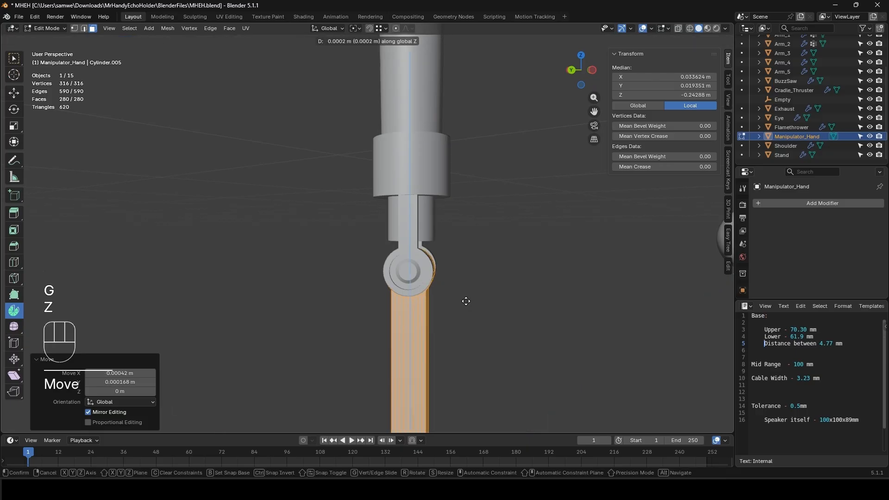
{"action": "left_click", "coordinate": [466, 301]}
- Raise all the BuzzSaw geometry about 0.0003 m in Z to the height of its arm joint
{"action": "middle_click_drag", "start_coordinate": [467, 300], "coordinate": [287, 301]}
{"action": "middle_click_drag", "start_coordinate": [611, 195], "coordinate": [574, 271], "text": "shift"}
{"action": "left_click", "coordinate": [424, 250]}
{"action": "key", "text": "Tab"}
{"action": "left_click", "coordinate": [424, 255]}
{"action": "key", "text": "Tab"}
{"action": "middle_click_drag", "start_coordinate": [574, 271], "coordinate": [278, 241], "text": "shift"}
{"action": "middle_click_drag", "start_coordinate": [278, 240], "coordinate": [321, 207]}
{"action": "key", "text": "g"}
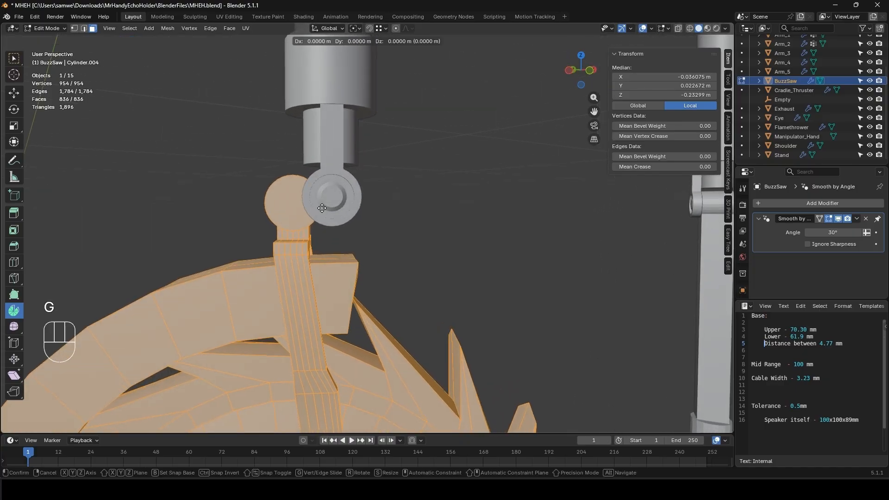
{"action": "key", "text": "z"}
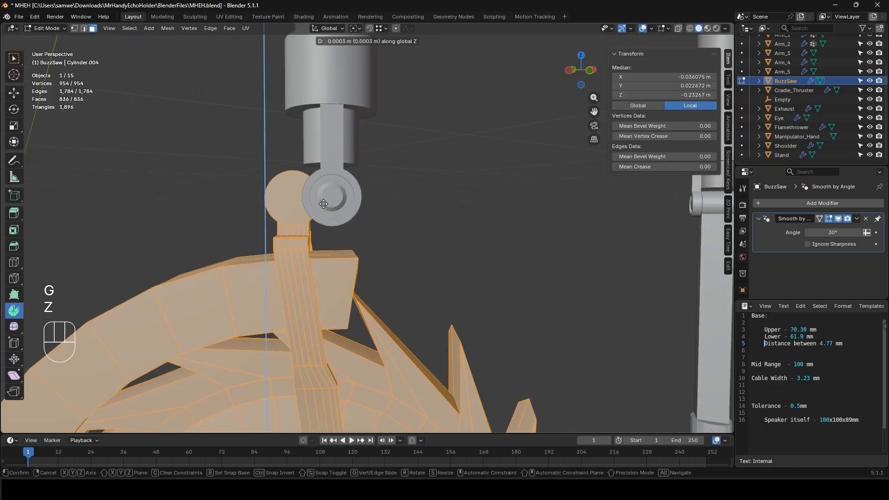
{"action": "left_click", "coordinate": [321, 203]}
- Shift the BuzzSaw horizontally by about 0.0017 m in X and -0.0027 m in Y into the fork, then centre it by about -0.0001 m in both
{"action": "middle_click_drag", "start_coordinate": [322, 204], "coordinate": [336, 243]}
{"action": "key", "text": "g"}
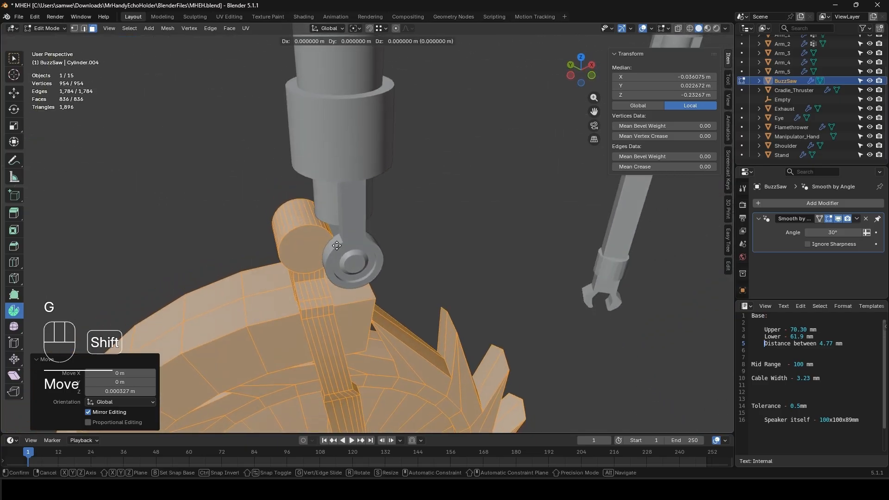
{"action": "key", "text": "shift+z"}
{"action": "left_click", "coordinate": [366, 254]}
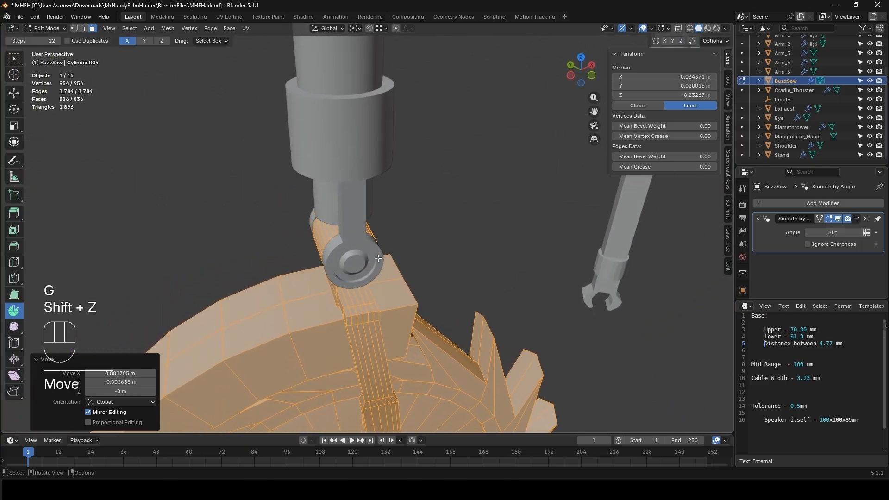
{"action": "middle_click_drag", "start_coordinate": [365, 254], "coordinate": [470, 257]}
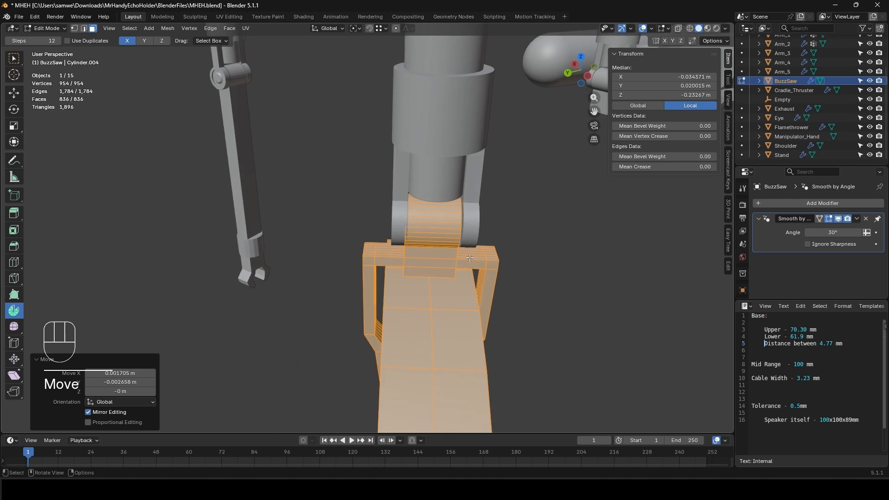
{"action": "key", "text": "g"}
{"action": "key", "text": "shift+z"}
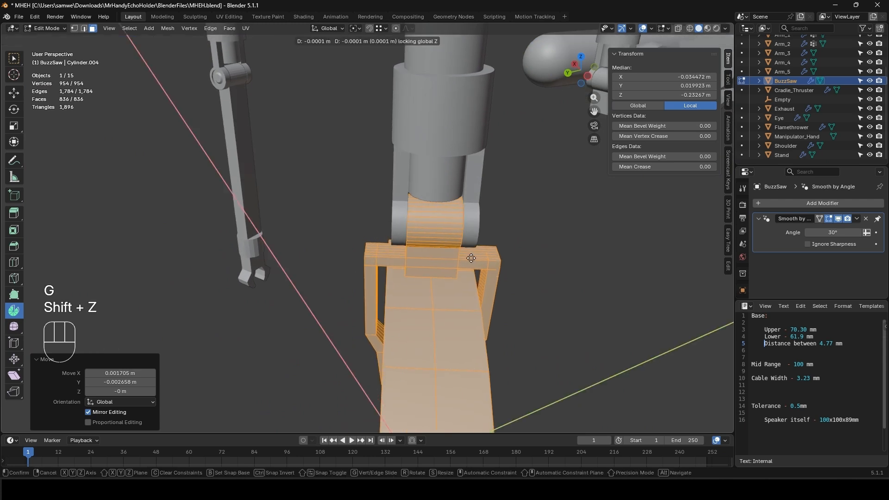
{"action": "left_click", "coordinate": [471, 258]}
{"action": "scroll", "coordinate": [463, 254], "scroll_direction": "down", "scroll_amount": 6}
{"action": "key", "text": "Tab"}
- Remove the Array modifier from Arm_1, Arm_2, Arm_3 and Arm_4, and select Arm_5
{"action": "middle_click_drag", "start_coordinate": [362, 257], "coordinate": [362, 201]}
{"action": "left_click", "coordinate": [362, 205]}
{"action": "scroll", "coordinate": [368, 251], "scroll_direction": "up", "scroll_amount": 4}
{"action": "middle_click_drag", "start_coordinate": [365, 258], "coordinate": [343, 162], "text": "shift"}
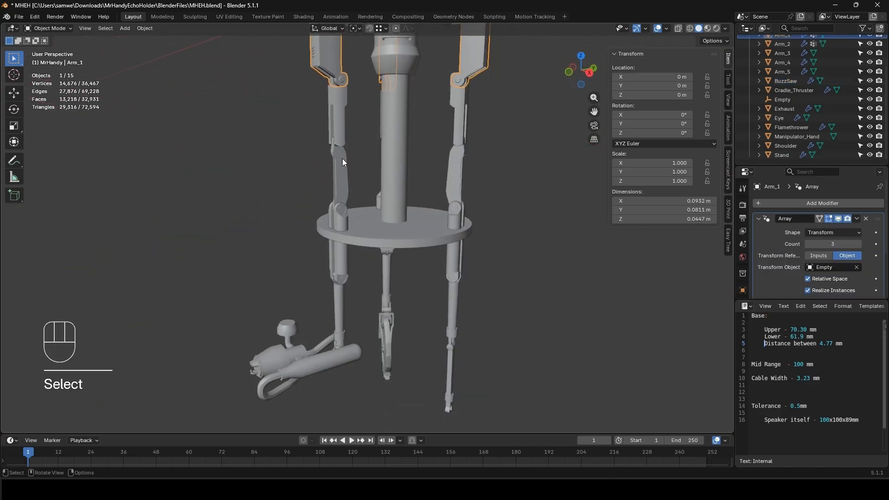
{"action": "left_click", "coordinate": [866, 219]}
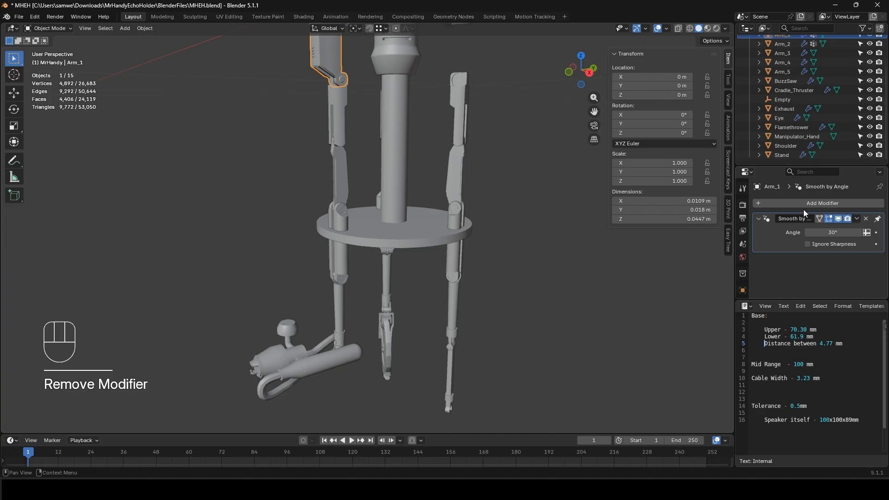
{"action": "left_click", "coordinate": [337, 113]}
{"action": "left_click", "coordinate": [866, 219]}
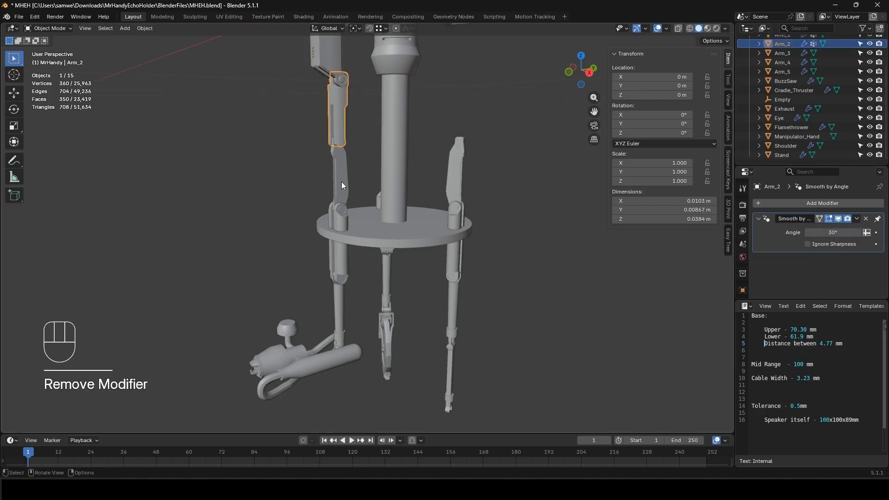
{"action": "left_click", "coordinate": [342, 186]}
{"action": "left_click", "coordinate": [866, 219]}
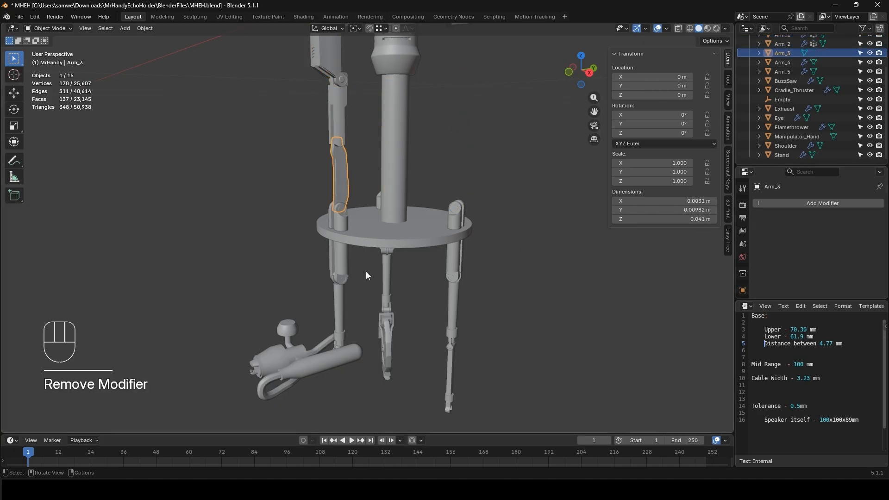
{"action": "left_click", "coordinate": [342, 269]}
{"action": "left_click", "coordinate": [866, 219]}
{"action": "left_click", "coordinate": [341, 304]}
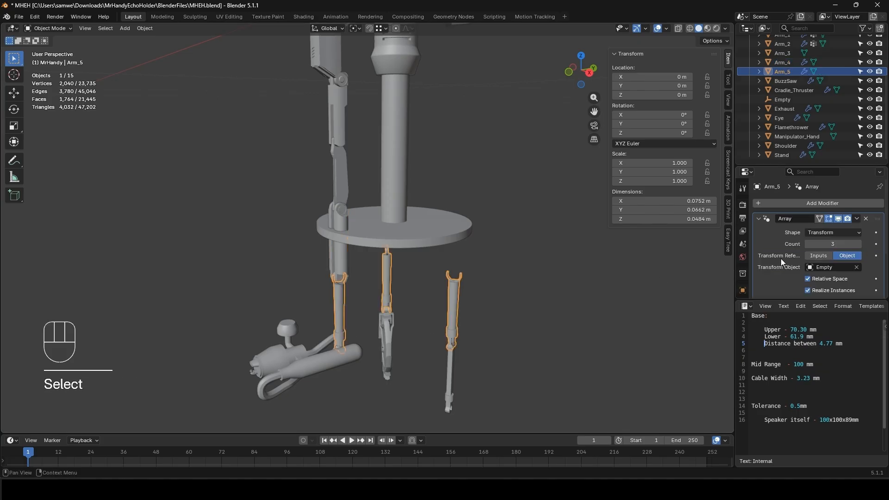
- Undo the Array modifier removals and selections back to the selected BuzzSaw
{"action": "key", "text": "ctrl+z"}
{"action": "key", "text": "ctrl+z"}
{"action": "key", "text": "ctrl+z"}
{"action": "key", "text": "ctrl+z"}
{"action": "key", "text": "ctrl+z"}
{"action": "key", "text": "ctrl+z"}
{"action": "key", "text": "ctrl+z"}
{"action": "key", "text": "ctrl+z"}
{"action": "key", "text": "ctrl+z"}
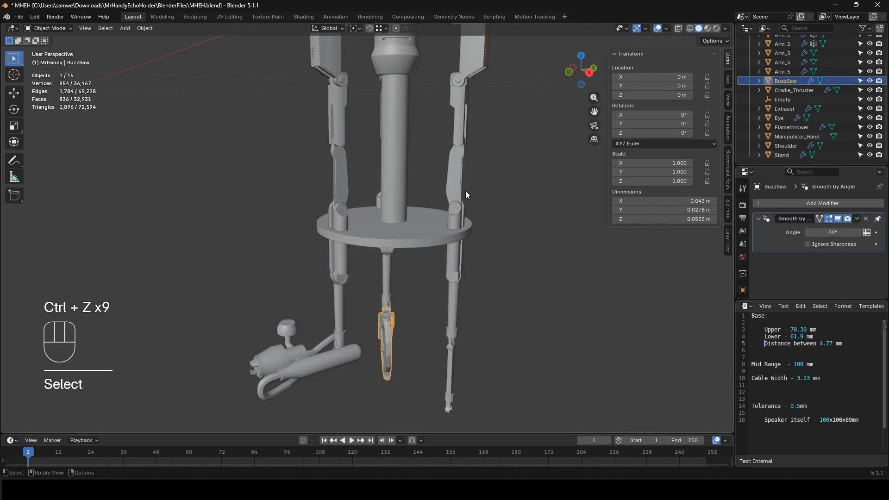
- Deselect all objects and save the file as MHEH.blend with the arm arrays intact
{"action": "middle_click_drag", "start_coordinate": [483, 159], "coordinate": [472, 240], "text": "shift"}
{"action": "left_click", "coordinate": [472, 244]}
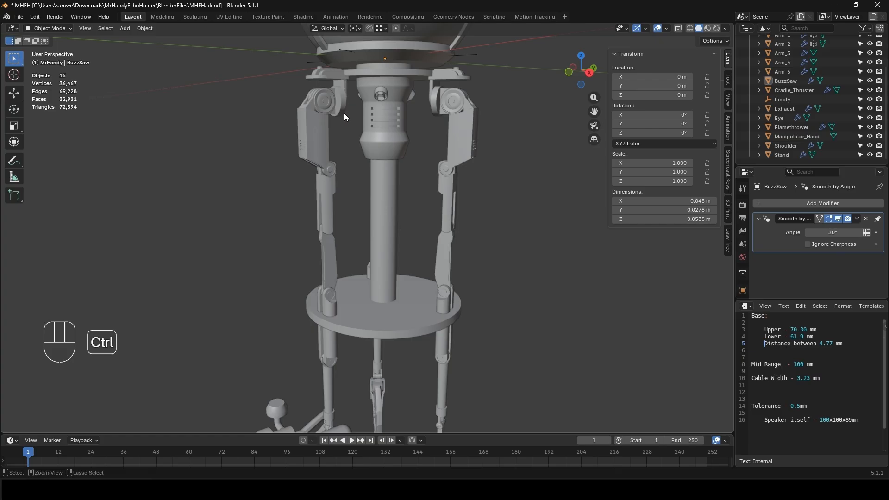
{"action": "key", "text": "ctrl+s"}
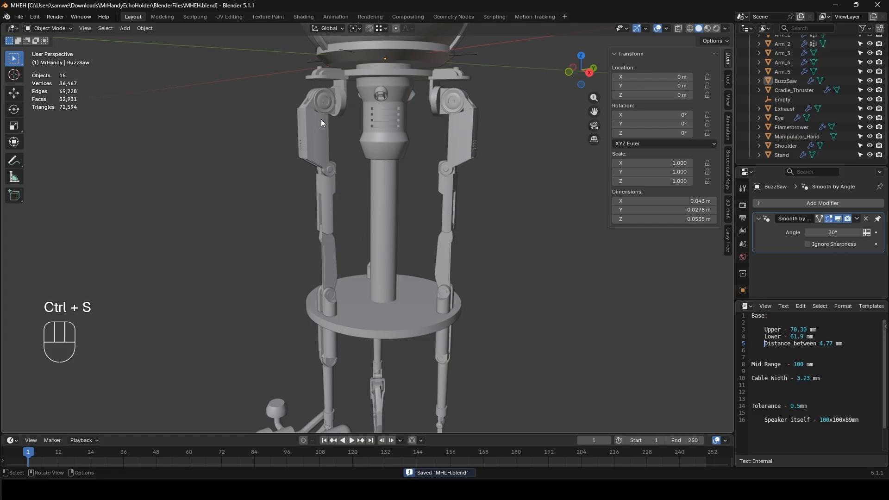
- Remove the Array modifier from each arm segment, Arm_1 through Arm_5, keeping only the original arm
{"action": "left_click", "coordinate": [336, 100]}
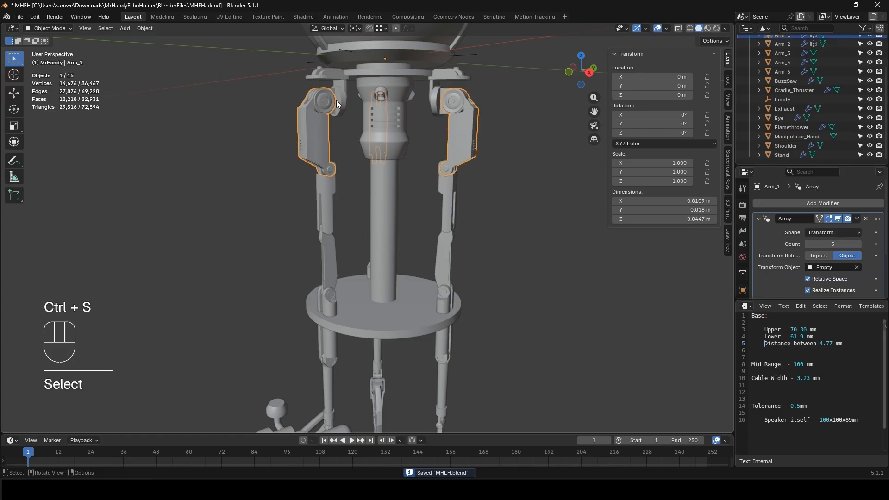
{"action": "left_click", "coordinate": [866, 219]}
{"action": "left_click", "coordinate": [317, 188]}
{"action": "left_click", "coordinate": [865, 219]}
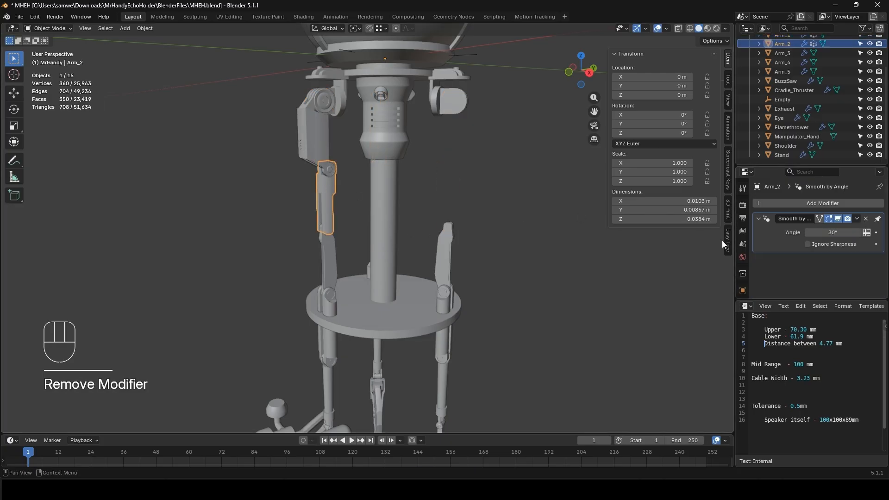
{"action": "left_click", "coordinate": [327, 268]}
{"action": "left_click", "coordinate": [866, 219]}
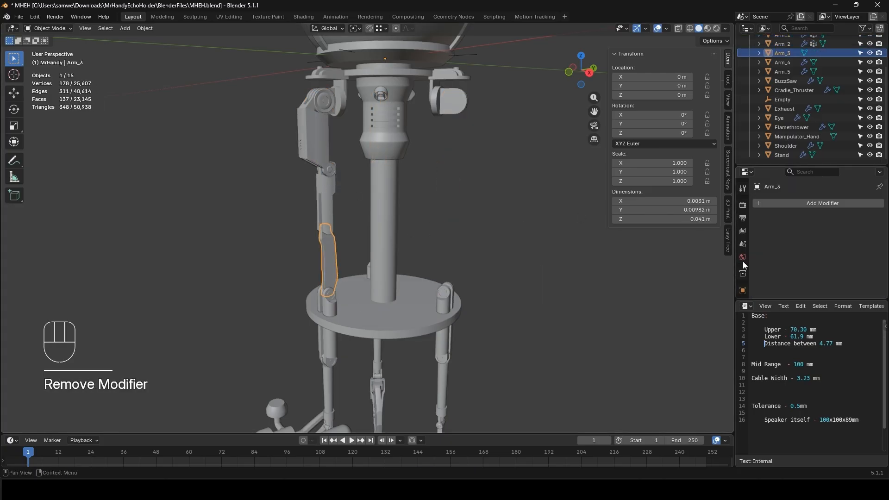
{"action": "left_click", "coordinate": [326, 347]}
{"action": "left_click", "coordinate": [865, 219]}
{"action": "left_click", "coordinate": [323, 395]}
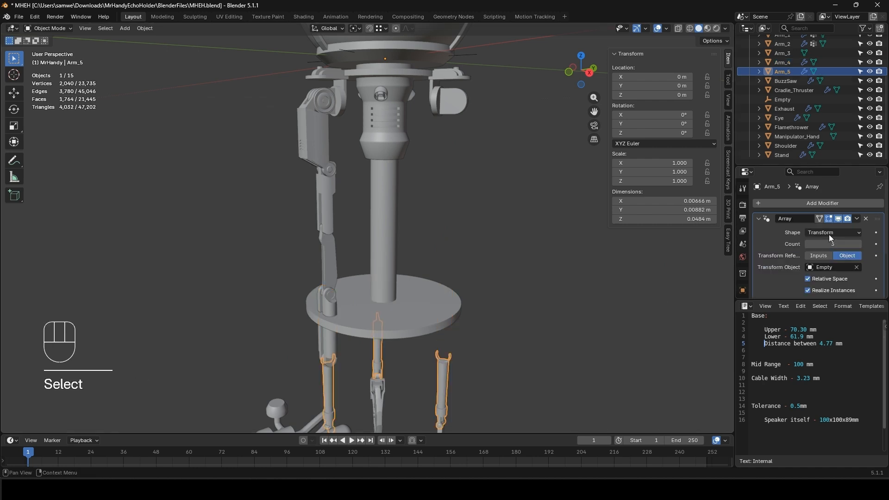
{"action": "left_click", "coordinate": [865, 219]}
- Save the single-arm version as MHEH2.blend in the BlenderFiles folder, overwriting the existing file
{"action": "middle_click_drag", "start_coordinate": [372, 307], "coordinate": [291, 277], "text": "shift"}
{"action": "scroll", "coordinate": [371, 249], "scroll_direction": "up", "scroll_amount": 3}
{"action": "middle_click_drag", "start_coordinate": [447, 251], "coordinate": [516, 271], "text": "shift"}
{"action": "middle_click_drag", "start_coordinate": [517, 271], "coordinate": [460, 263]}
{"action": "middle_click_drag", "start_coordinate": [390, 241], "coordinate": [406, 257], "text": "shift"}
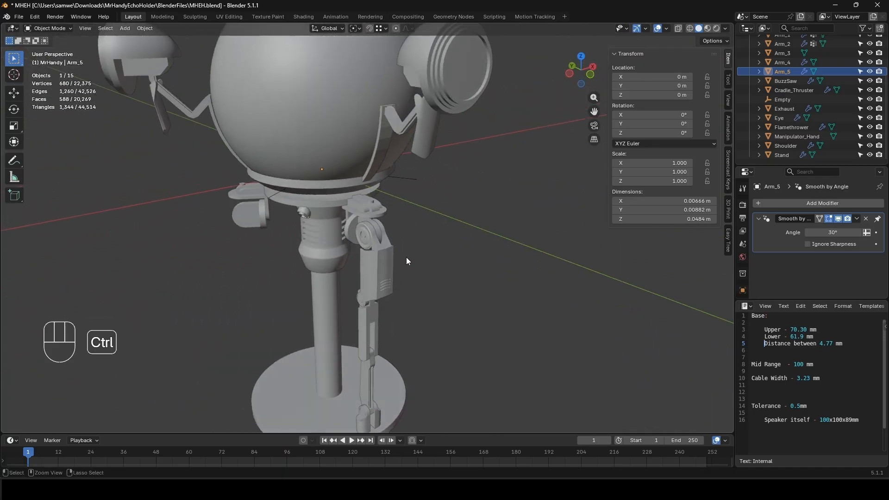
{"action": "key", "text": "ctrl+shift+s"}
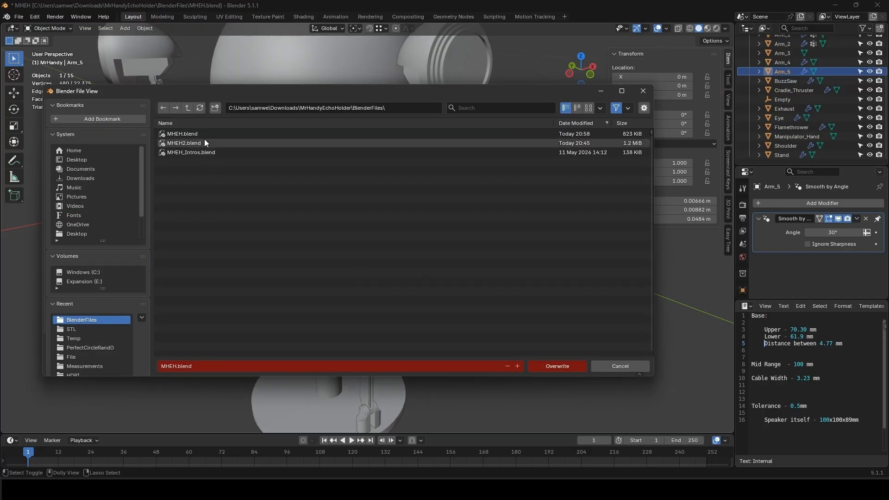
{"action": "left_click", "coordinate": [166, 143]}
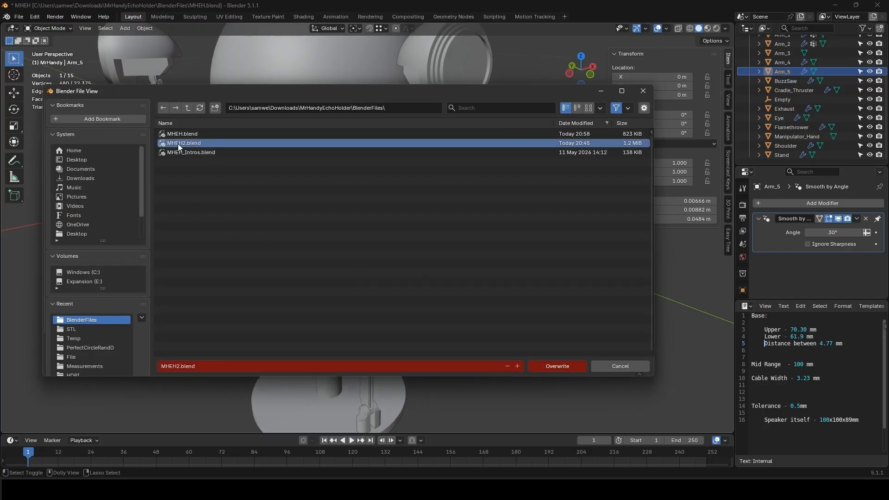
{"action": "left_click", "coordinate": [558, 366]}
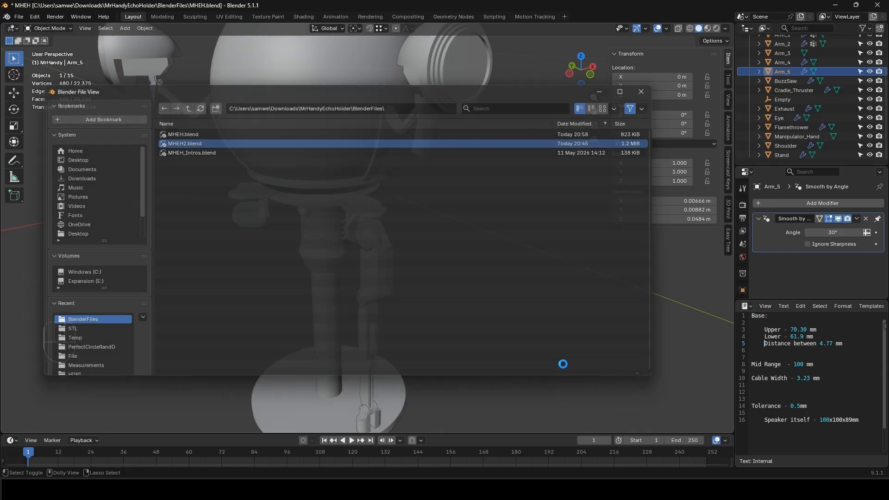
{"action": "scroll", "coordinate": [367, 266], "scroll_direction": "up", "scroll_amount": 4}
{"action": "middle_click_drag", "start_coordinate": [373, 257], "coordinate": [327, 241]}
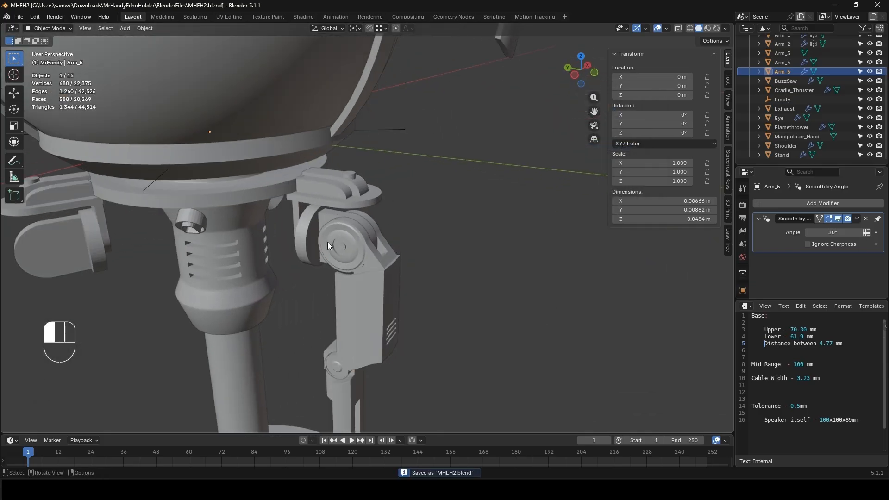
- Snap the 3D cursor to the centre between the two circular pivot faces of Arm_1's upper joint
{"action": "left_click", "coordinate": [327, 242]}
{"action": "scroll", "coordinate": [327, 242], "scroll_direction": "up", "scroll_amount": 2}
{"action": "key", "text": "Tab"}
{"action": "left_click", "coordinate": [402, 265]}
{"action": "middle_click_drag", "start_coordinate": [403, 265], "coordinate": [284, 260]}
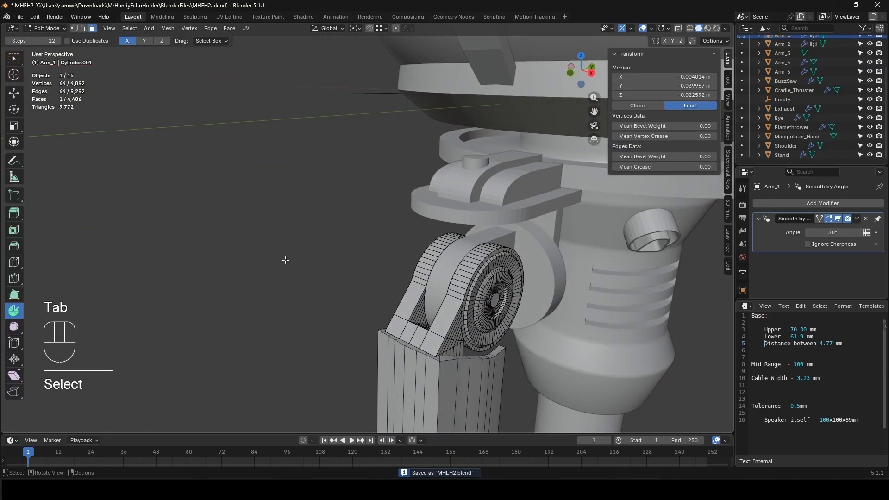
{"action": "middle_click_drag", "start_coordinate": [483, 296], "coordinate": [409, 274], "text": "shift"}
{"action": "key", "text": "shift+s"}
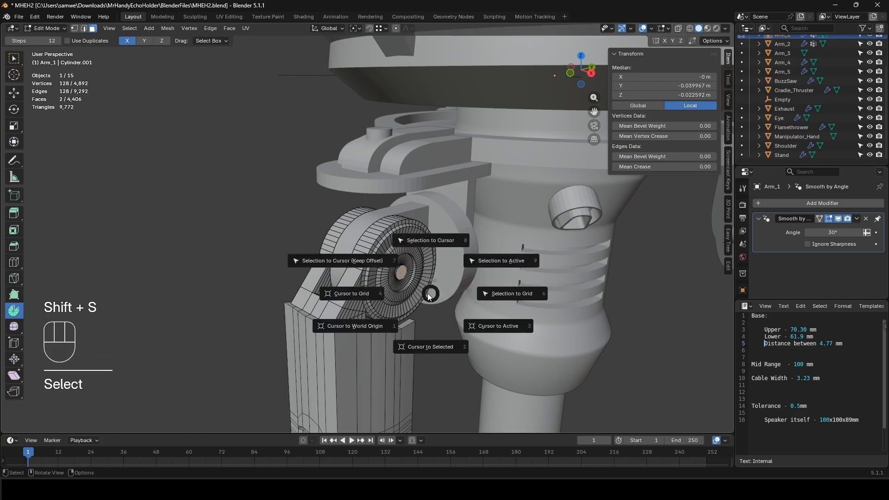
{"action": "left_click", "coordinate": [427, 348]}
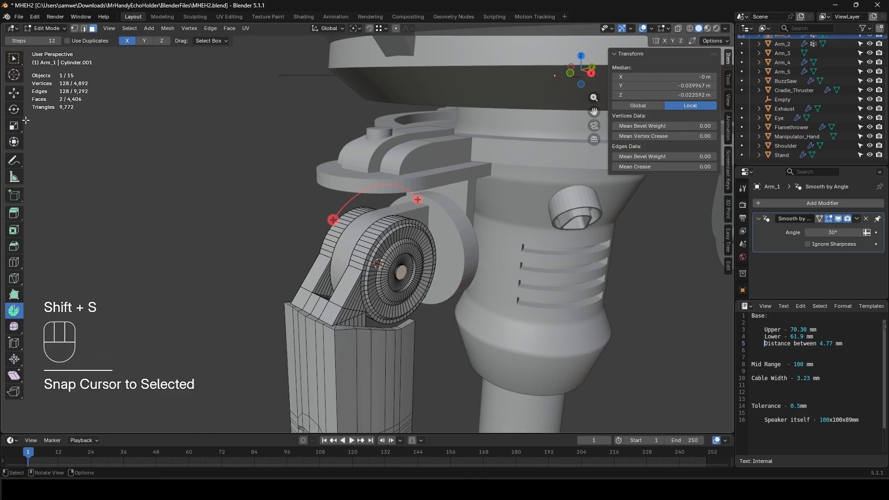
- Switch to the Select Box tool and set Arm_1's origin to the 3D cursor in Object Mode
{"action": "left_click", "coordinate": [12, 55]}
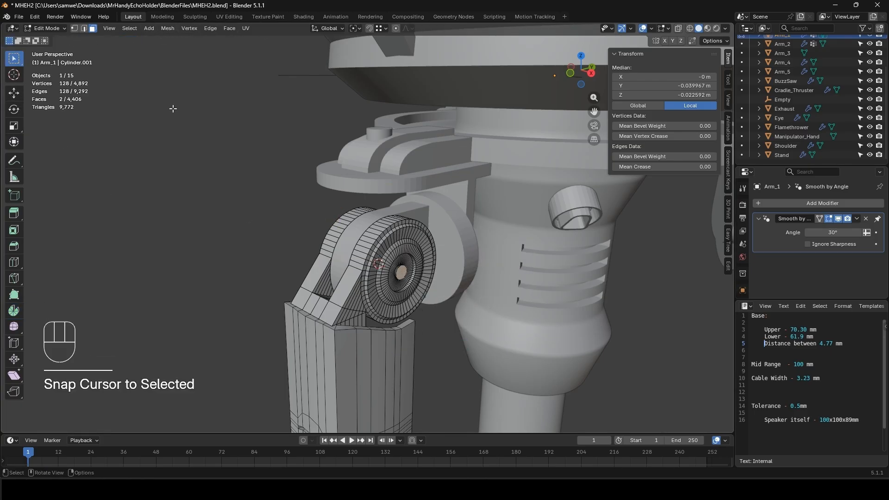
{"action": "key", "text": "Tab"}
{"action": "left_click", "coordinate": [145, 28]}
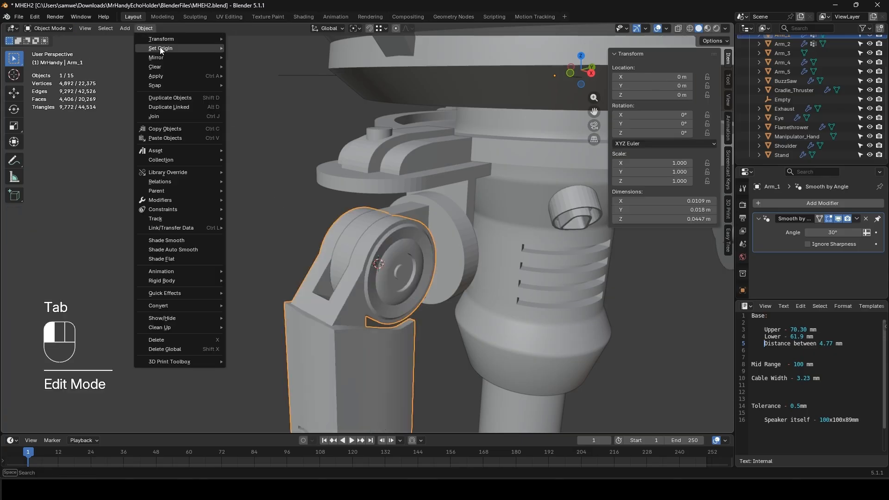
{"action": "mouse_move", "coordinate": [195, 48]}
{"action": "left_click", "coordinate": [294, 71]}
- Snap the 3D cursor to the centre between the two pivot faces of Arm_1's lower joint
{"action": "middle_click_drag", "start_coordinate": [293, 70], "coordinate": [431, 27]}
{"action": "middle_click_drag", "start_coordinate": [340, 83], "coordinate": [275, 245], "text": "shift"}
{"action": "key", "text": "Tab"}
{"action": "left_click", "coordinate": [384, 234]}
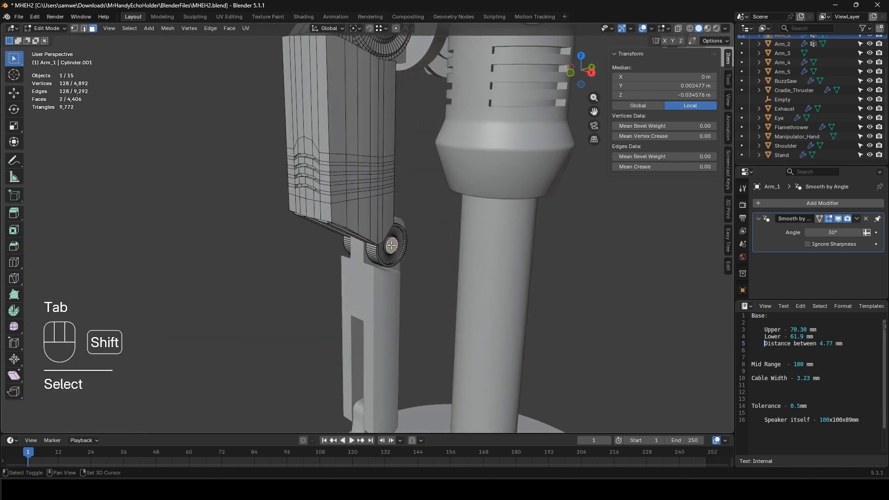
{"action": "key", "text": "shift+s"}
{"action": "left_click", "coordinate": [445, 361]}
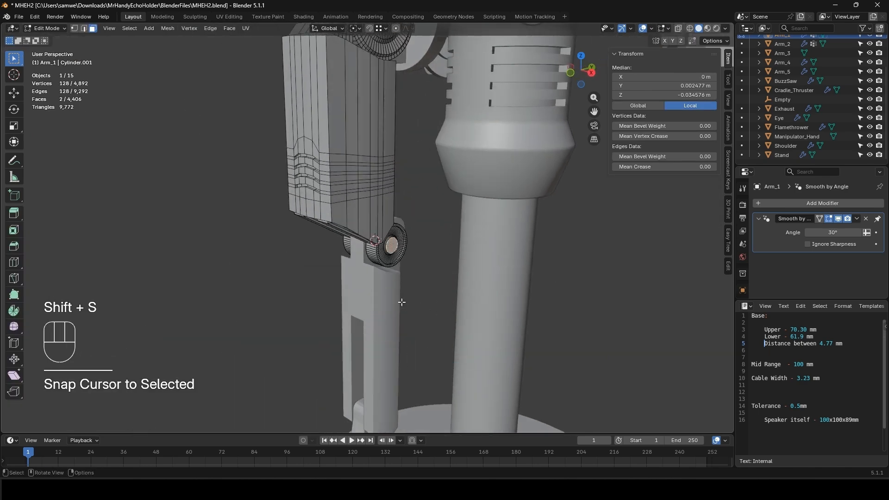
- Set Arm_2's origin to the 3D cursor at its joint with Arm_1
{"action": "key", "text": "Tab"}
{"action": "left_click", "coordinate": [343, 259]}
{"action": "left_click", "coordinate": [146, 28]}
{"action": "mouse_move", "coordinate": [227, 50]}
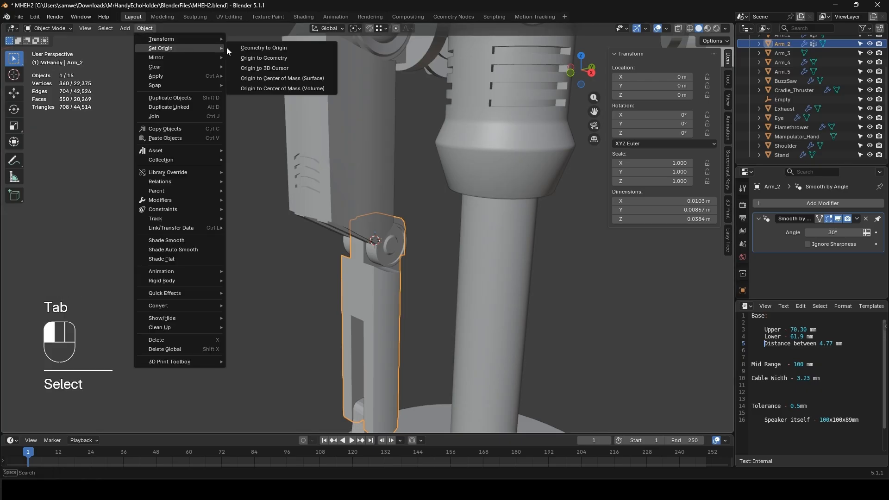
{"action": "left_click", "coordinate": [272, 69]}
- Snap the 3D cursor to the joint between Arm_2 and Arm_3 and set Arm_3's origin there
{"action": "middle_click_drag", "start_coordinate": [272, 69], "coordinate": [378, 146]}
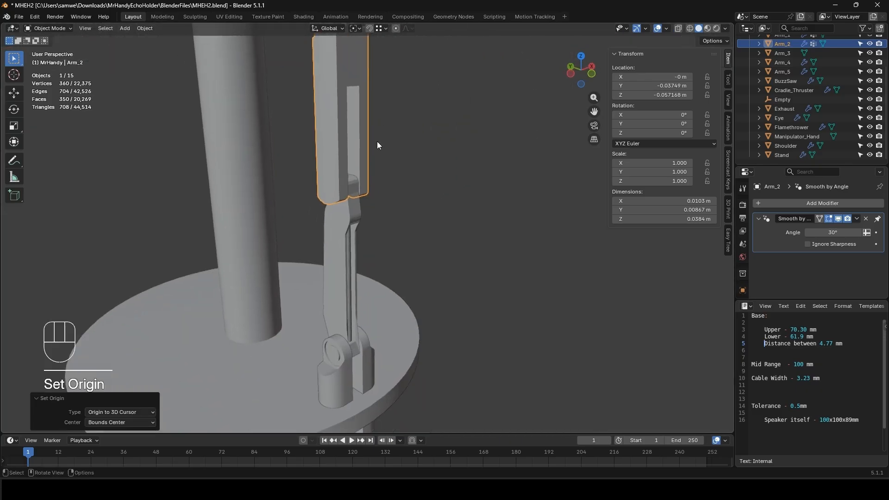
{"action": "left_click", "coordinate": [345, 250]}
{"action": "key", "text": "Tab"}
{"action": "key", "text": "Tab"}
{"action": "key", "text": "Tab"}
{"action": "key", "text": "shift+s"}
{"action": "key", "text": "Tab"}
{"action": "left_click", "coordinate": [145, 28]}
{"action": "left_click", "coordinate": [272, 69]}
- Snap the 3D cursor between Arm_4's upper pivot faces and set Arm_4's origin to it
{"action": "key", "text": "Tab"}
{"action": "left_click", "coordinate": [307, 183]}
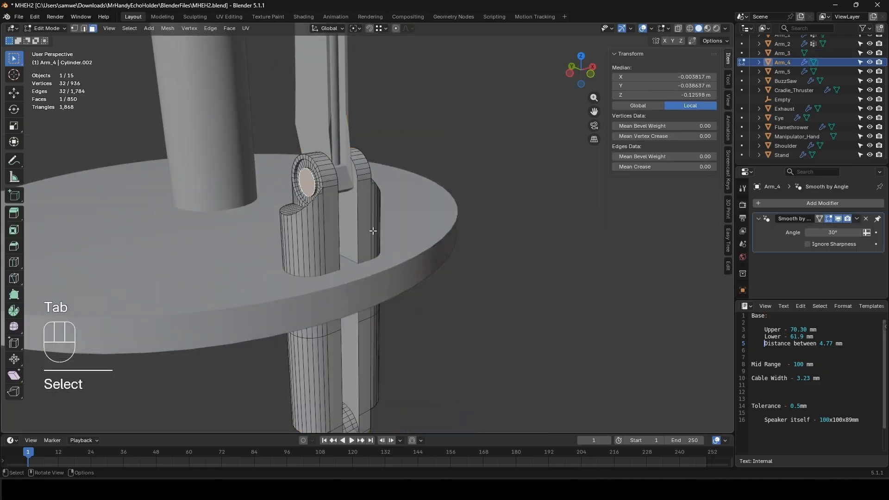
{"action": "left_click", "coordinate": [440, 196], "text": "shift"}
{"action": "key", "text": "shift+s"}
{"action": "key", "text": "Tab"}
{"action": "left_click", "coordinate": [144, 28]}
{"action": "left_click", "coordinate": [272, 69]}
- Snap the 3D cursor between Arm_4's lower pivot faces and set Arm_4's origin to it
{"action": "key", "text": "Tab"}
{"action": "left_click", "coordinate": [349, 154], "text": "shift"}
{"action": "key", "text": "shift+s"}
{"action": "key", "text": "Tab"}
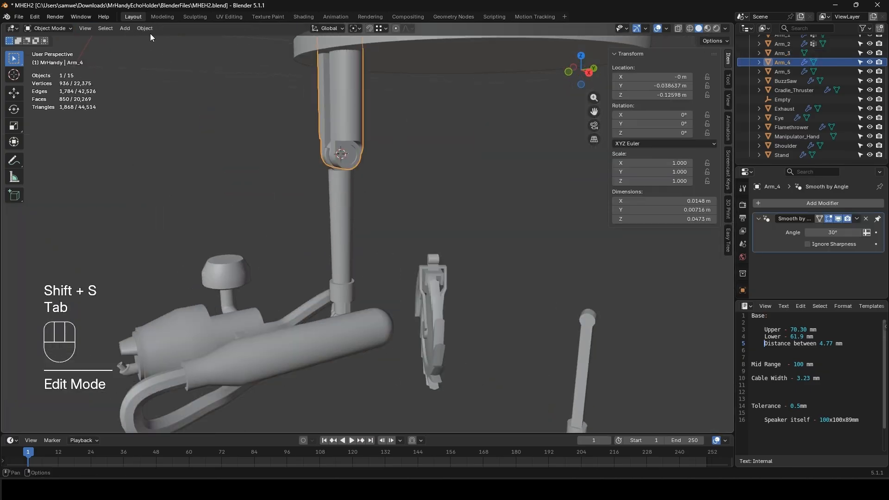
{"action": "left_click", "coordinate": [145, 28]}
{"action": "left_click", "coordinate": [272, 69]}
- Snap the 3D cursor to Arm_5's lower pivot and set the Flamethrower's origin to it
{"action": "middle_click_drag", "start_coordinate": [272, 69], "coordinate": [412, 203], "text": "shift"}
{"action": "left_click", "coordinate": [369, 139]}
{"action": "key", "text": "Tab"}
{"action": "left_click", "coordinate": [346, 236], "text": "shift"}
{"action": "key", "text": "shift+s"}
{"action": "key", "text": "Tab"}
{"action": "left_click", "coordinate": [305, 232]}
{"action": "left_click", "coordinate": [145, 29]}
{"action": "left_click", "coordinate": [273, 69]}
- Select all five arm segments from Arm_5 up to Arm_1, with Arm_1 as the active object
{"action": "scroll", "coordinate": [287, 157], "scroll_direction": "down", "scroll_amount": 8}
{"action": "left_click", "coordinate": [413, 211]}
{"action": "middle_click_drag", "start_coordinate": [370, 155], "coordinate": [444, 181]}
{"action": "left_click", "coordinate": [366, 177]}
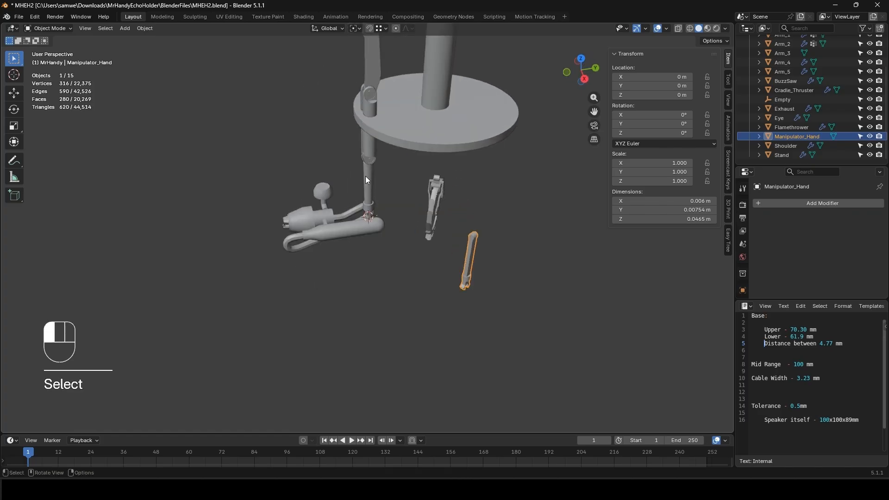
{"action": "left_click", "coordinate": [370, 150], "text": "shift"}
{"action": "left_click", "coordinate": [374, 62], "text": "shift"}
{"action": "middle_click_drag", "start_coordinate": [374, 103], "coordinate": [373, 280], "text": "shift"}
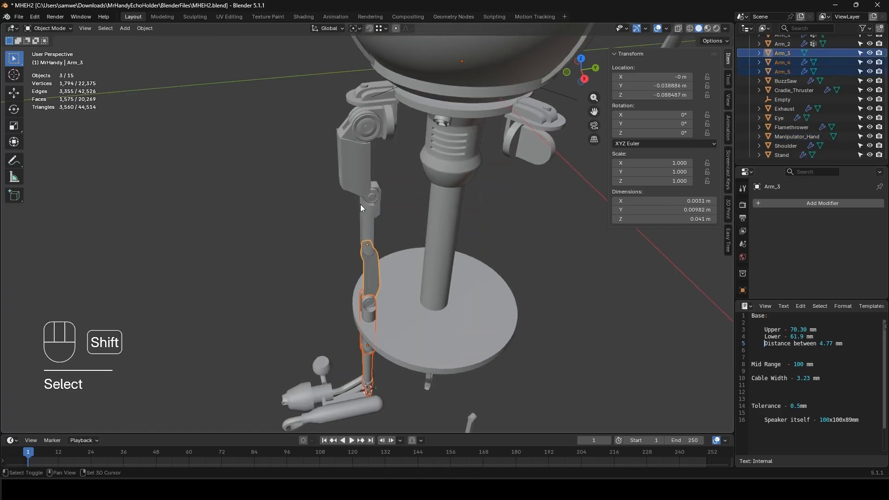
{"action": "left_click", "coordinate": [361, 205], "text": "shift"}
{"action": "left_click", "coordinate": [356, 177], "text": "shift"}
{"action": "middle_click_drag", "start_coordinate": [350, 193], "coordinate": [394, 148]}
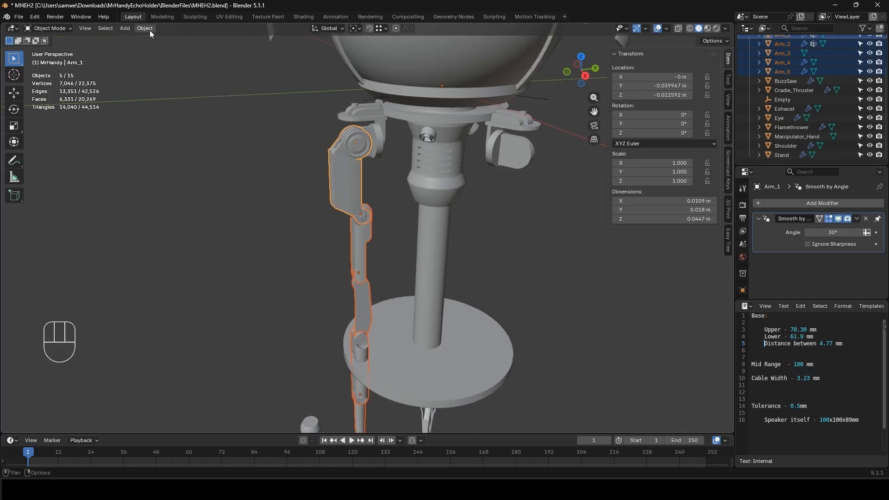
- Set the transform pivot point to 3D Cursor and snap the 3D cursor to the world origin
{"action": "left_click", "coordinate": [355, 29]}
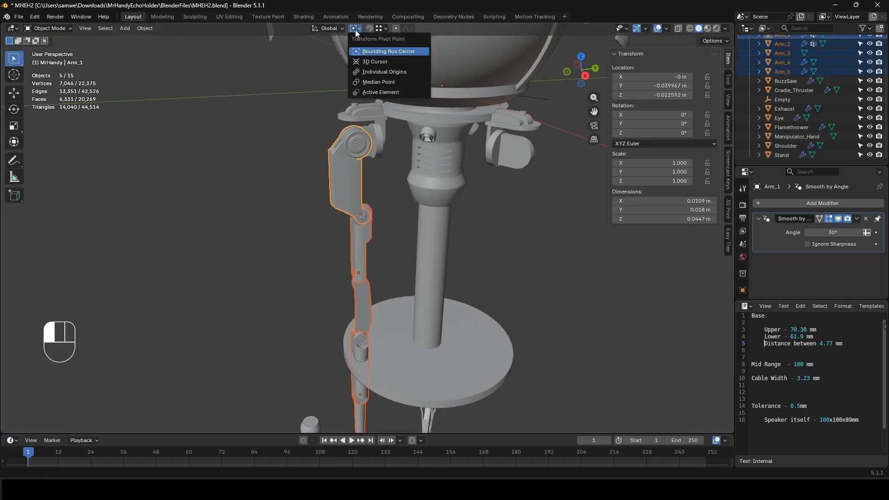
{"action": "left_click", "coordinate": [372, 61]}
{"action": "scroll", "coordinate": [410, 196], "scroll_direction": "down", "scroll_amount": 2}
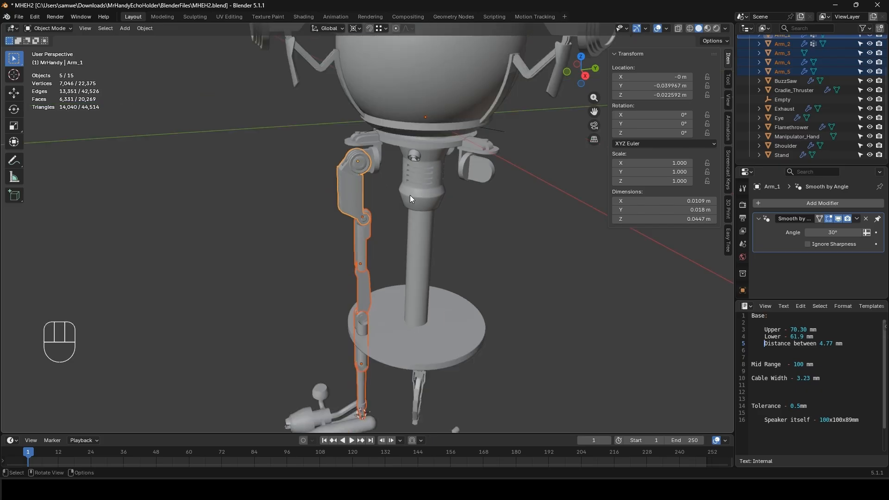
{"action": "key", "text": "shift+s"}
{"action": "left_click", "coordinate": [355, 224]}
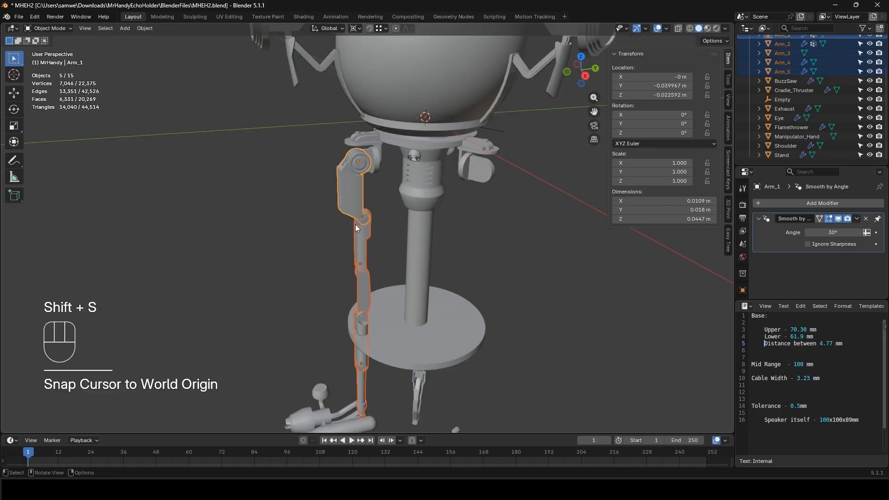
- Duplicate the five arm segments in place and rotate the copies 120° about the global Z axis
{"action": "scroll", "coordinate": [427, 225], "scroll_direction": "down", "scroll_amount": 2}
{"action": "middle_click_drag", "start_coordinate": [428, 232], "coordinate": [386, 226]}
{"action": "middle_click_drag", "start_coordinate": [386, 226], "coordinate": [402, 225]}
{"action": "key", "text": "shift+d"}
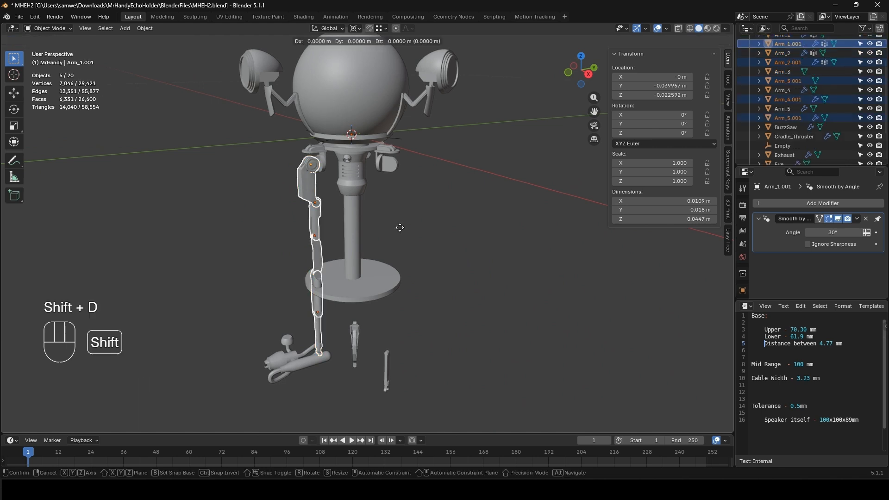
{"action": "right_click", "coordinate": [399, 227]}
{"action": "type", "text": "r"}
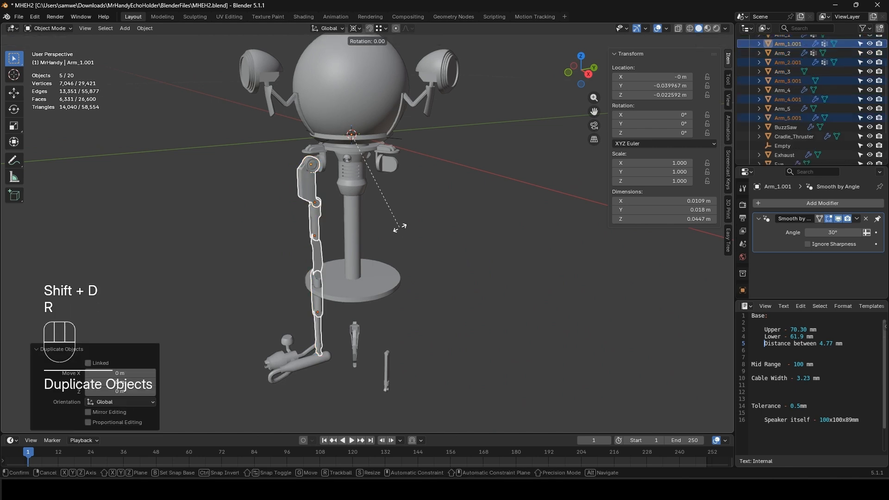
{"action": "type", "text": "z120"}
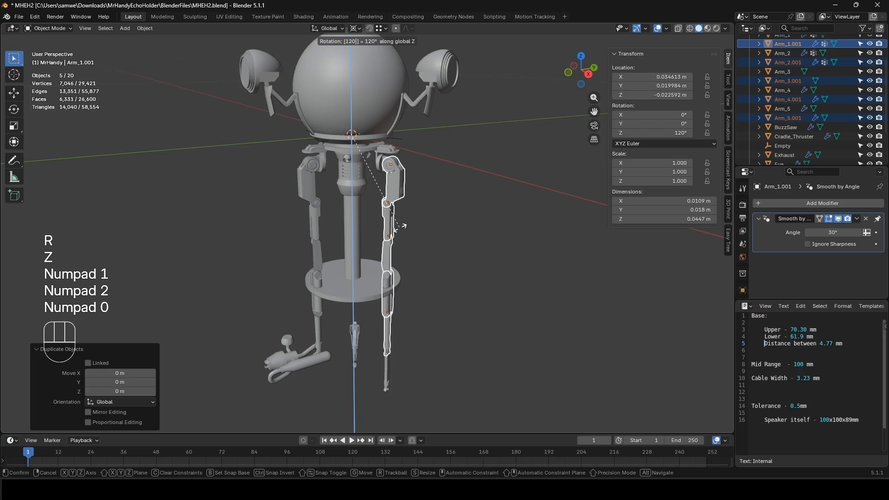
{"action": "key", "text": "Return"}
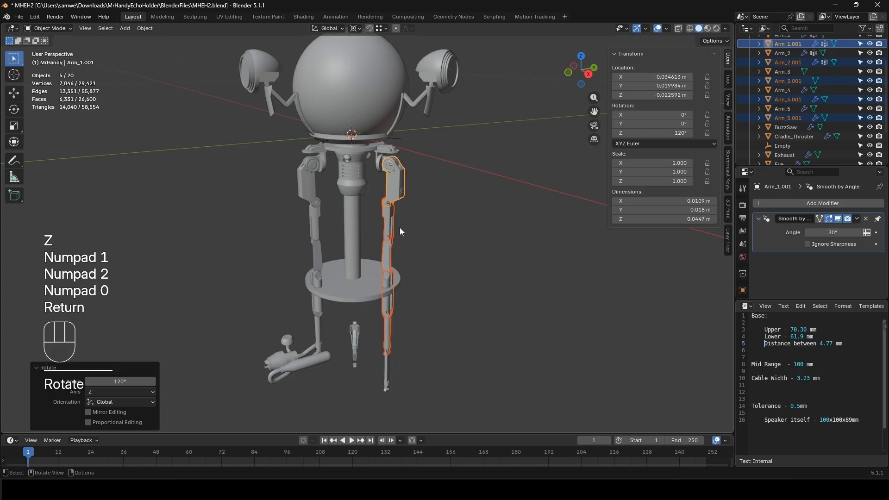
- Duplicate the rotated arm copies in place and rotate the third set another 120° about global Z
{"action": "key", "text": "shift+d"}
{"action": "right_click", "coordinate": [428, 233]}
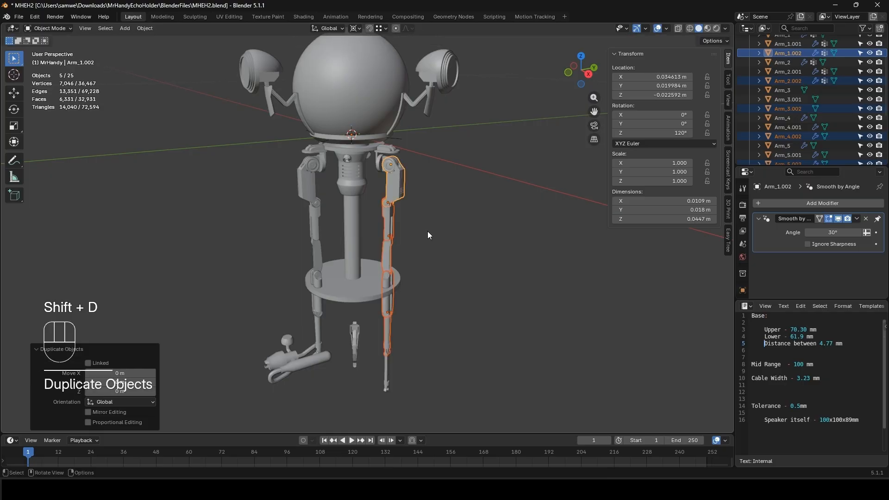
{"action": "type", "text": "rz120"}
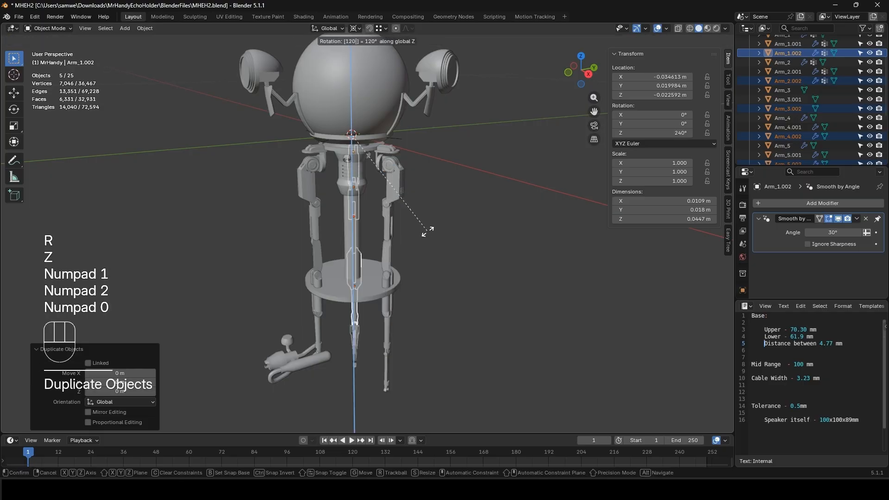
{"action": "key", "text": "Return"}
- Snap the 3D cursor between the two lower pivot faces of Arm_5.001, where the Manipulator_Hand attaches
{"action": "middle_click_drag", "start_coordinate": [420, 243], "coordinate": [359, 259]}
{"action": "middle_click_drag", "start_coordinate": [359, 259], "coordinate": [423, 153], "text": "shift"}
{"action": "scroll", "coordinate": [406, 223], "scroll_direction": "up", "scroll_amount": 4}
{"action": "middle_click_drag", "start_coordinate": [406, 222], "coordinate": [465, 235]}
{"action": "left_click", "coordinate": [257, 210]}
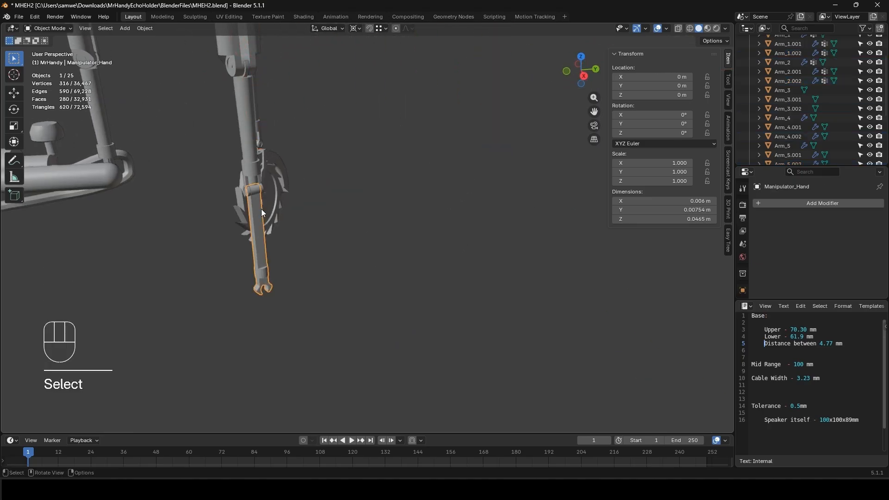
{"action": "middle_click_drag", "start_coordinate": [262, 210], "coordinate": [346, 234]}
{"action": "scroll", "coordinate": [324, 215], "scroll_direction": "up", "scroll_amount": 2}
{"action": "scroll", "coordinate": [385, 229], "scroll_direction": "up", "scroll_amount": 1}
{"action": "left_click", "coordinate": [235, 189]}
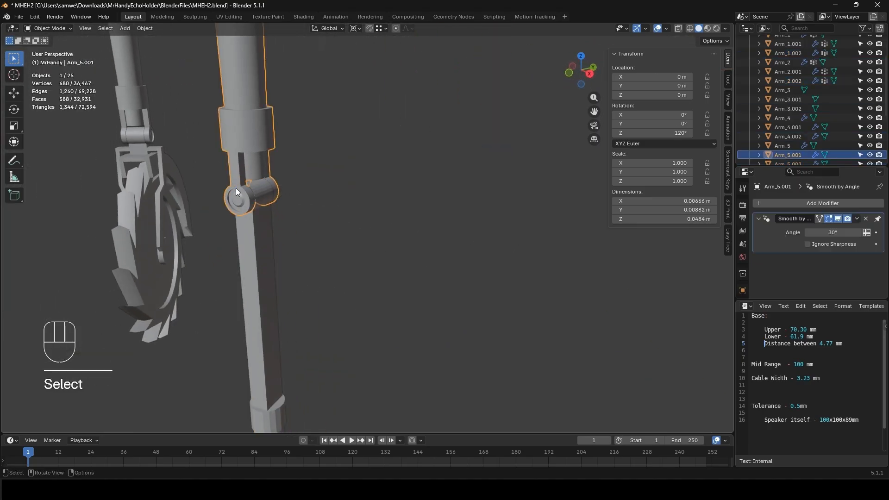
{"action": "key", "text": "Tab"}
{"action": "left_click", "coordinate": [238, 198]}
{"action": "middle_click_drag", "start_coordinate": [238, 198], "coordinate": [118, 204]}
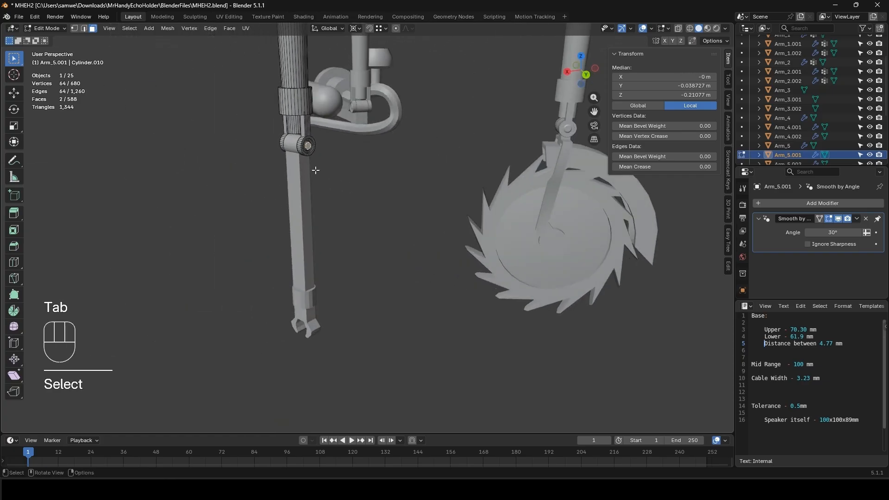
{"action": "middle_click_drag", "start_coordinate": [316, 171], "coordinate": [387, 173]}
{"action": "key", "text": "shift+s"}
{"action": "left_click", "coordinate": [289, 273]}
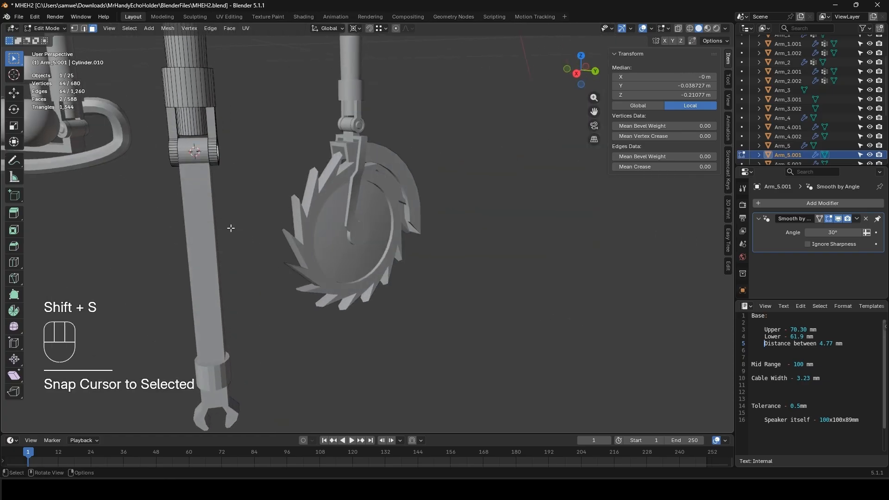
- Set the Manipulator_Hand's origin to the 3D cursor at its joint with Arm_5.001
{"action": "middle_click_drag", "start_coordinate": [232, 228], "coordinate": [288, 257], "text": "shift"}
{"action": "key", "text": "Tab"}
{"action": "left_click", "coordinate": [289, 261]}
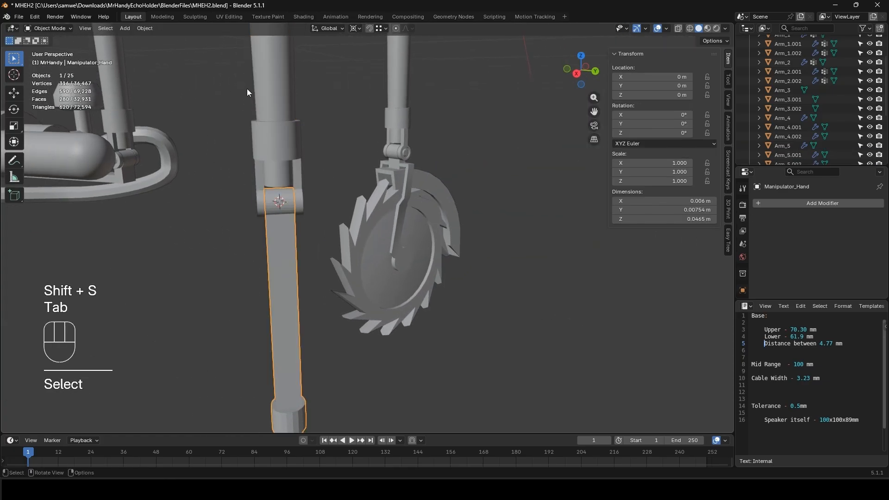
{"action": "left_click", "coordinate": [145, 29]}
{"action": "mouse_move", "coordinate": [185, 50]}
{"action": "left_click", "coordinate": [268, 69]}
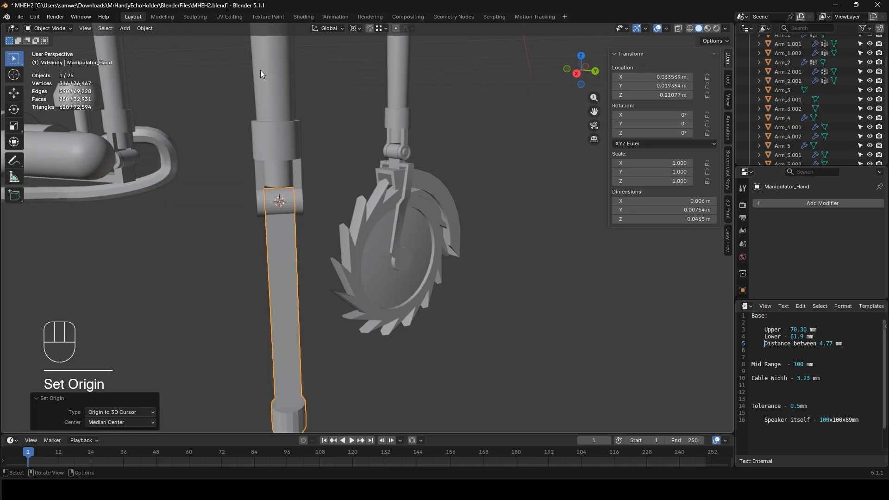
- Snap the 3D cursor between the two lower pivot faces of Arm_5.002, above the BuzzSaw
{"action": "middle_click_drag", "start_coordinate": [269, 70], "coordinate": [296, 224]}
{"action": "scroll", "coordinate": [362, 222], "scroll_direction": "up", "scroll_amount": 4}
{"action": "left_click", "coordinate": [367, 213]}
{"action": "key", "text": "Tab"}
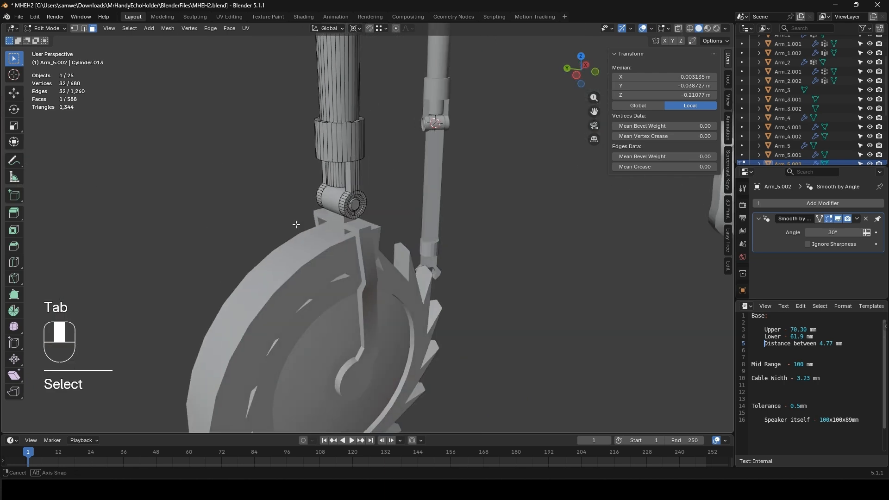
{"action": "left_click", "coordinate": [354, 203], "text": "shift"}
{"action": "key", "text": "shift+s"}
{"action": "left_click", "coordinate": [397, 278]}
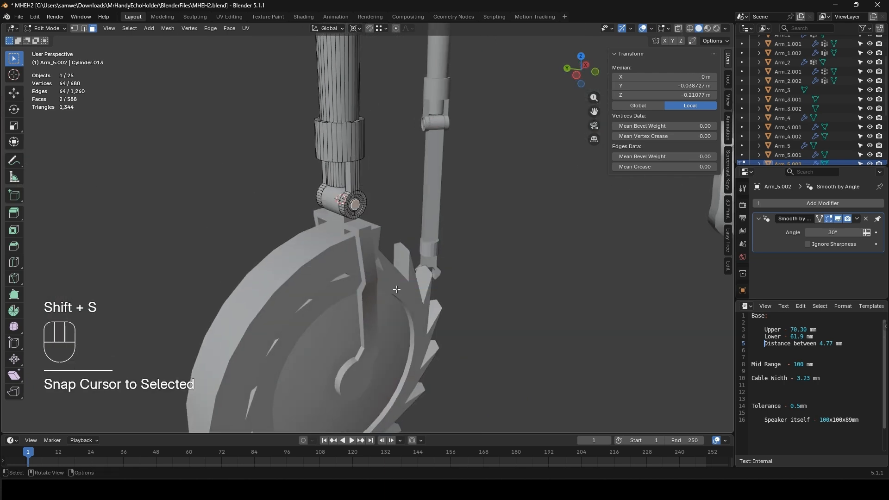
- Set the BuzzSaw's origin to the 3D cursor at its joint with Arm_5.002
{"action": "key", "text": "Tab"}
{"action": "left_click", "coordinate": [360, 264]}
{"action": "left_click", "coordinate": [144, 28]}
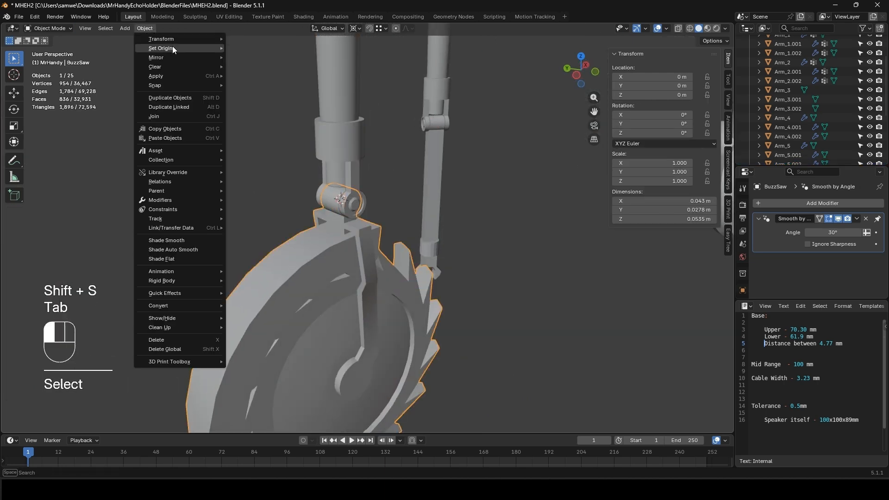
{"action": "mouse_move", "coordinate": [172, 46]}
{"action": "left_click", "coordinate": [278, 68]}
- Deselect all objects and save the changes to MHEH2.blend
{"action": "scroll", "coordinate": [412, 257], "scroll_direction": "down", "scroll_amount": 6}
{"action": "scroll", "coordinate": [412, 256], "scroll_direction": "down", "scroll_amount": 5}
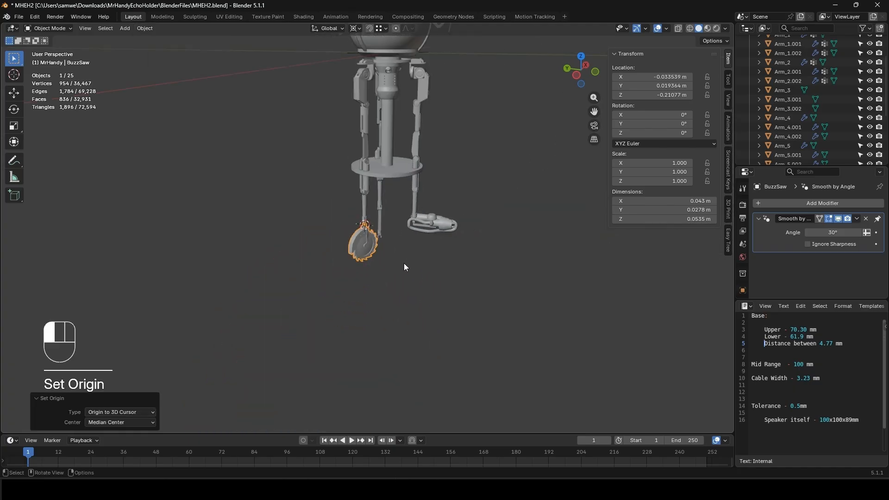
{"action": "left_click_drag", "start_coordinate": [403, 263], "coordinate": [408, 266]}
{"action": "middle_click_drag", "start_coordinate": [407, 267], "coordinate": [354, 269]}
{"action": "key", "text": "ctrl+s"}
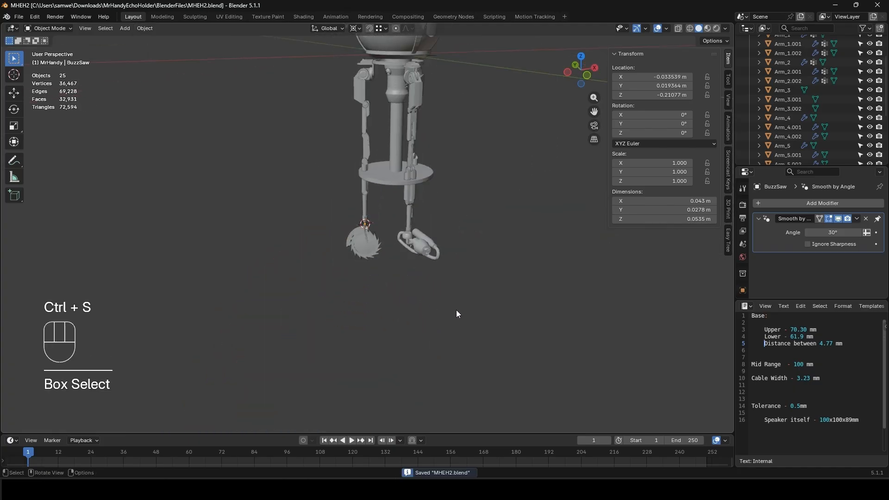
- Add a Child Of object constraint to Arm_5 with Arm_4 as its target
{"action": "scroll", "coordinate": [426, 282], "scroll_direction": "down", "scroll_amount": 1}
{"action": "middle_click_drag", "start_coordinate": [442, 160], "coordinate": [416, 315], "text": "shift"}
{"action": "scroll", "coordinate": [381, 301], "scroll_direction": "up", "scroll_amount": 4}
{"action": "left_click", "coordinate": [380, 283]}
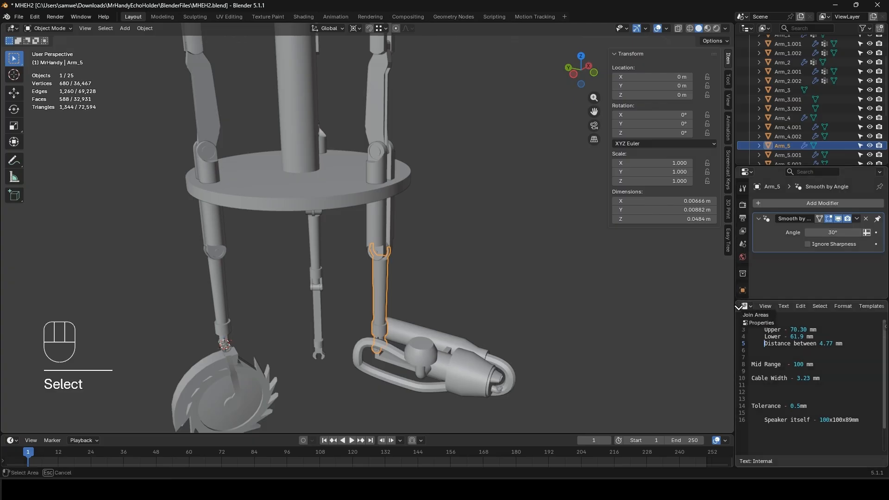
{"action": "left_click", "coordinate": [739, 307]}
{"action": "left_click", "coordinate": [745, 343]}
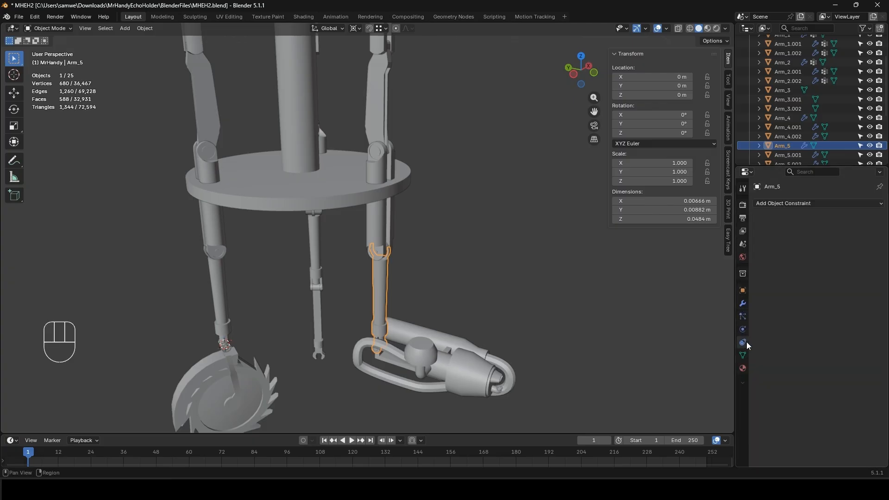
{"action": "left_click", "coordinate": [783, 204]}
{"action": "left_click", "coordinate": [834, 251]}
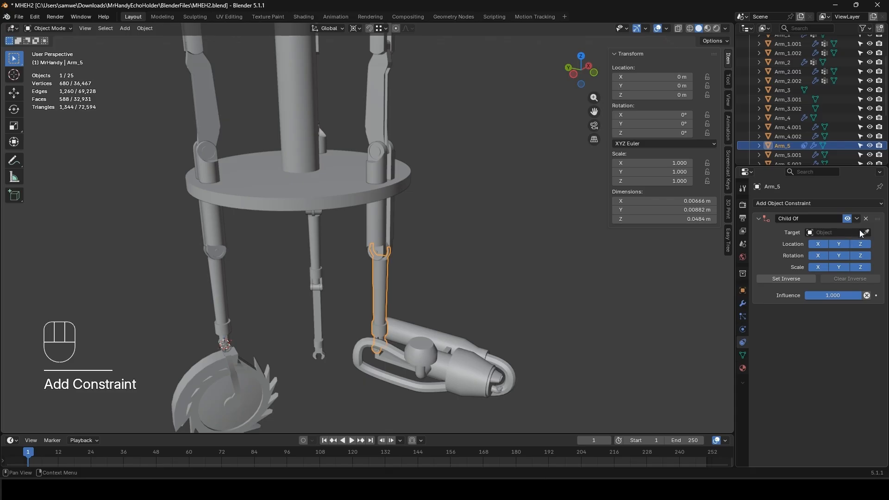
{"action": "left_click", "coordinate": [380, 228]}
- Add a Child Of constraint to Arm_4 with Arm_3 as its target
{"action": "left_click", "coordinate": [380, 227]}
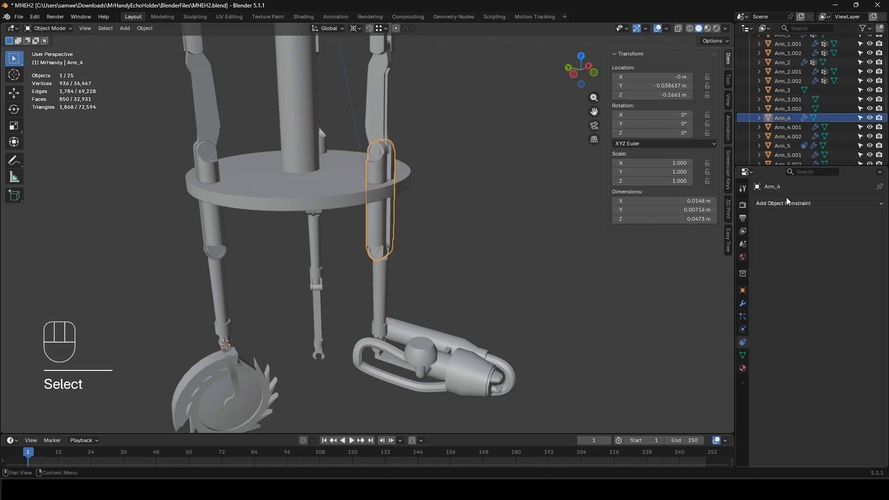
{"action": "left_click", "coordinate": [787, 204]}
{"action": "left_click", "coordinate": [865, 230]}
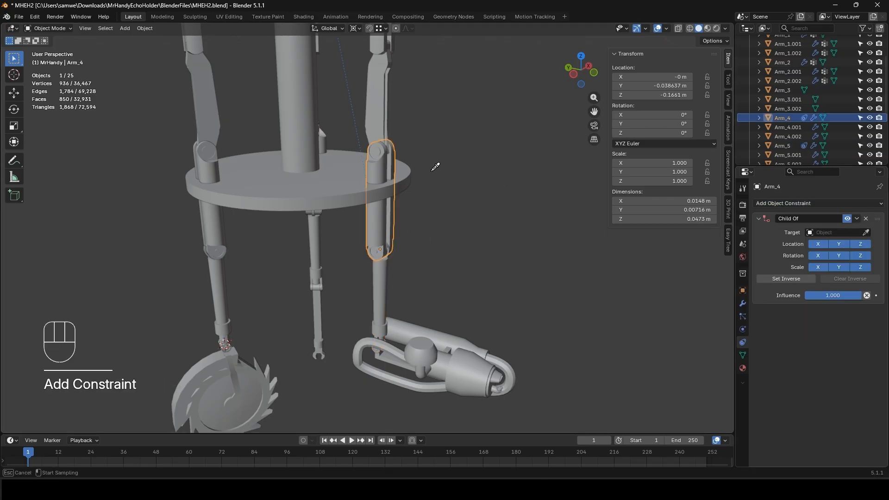
{"action": "left_click", "coordinate": [378, 111]}
- Add a Child Of constraint to Arm_1 with the Shoulder as its target
{"action": "middle_click_drag", "start_coordinate": [381, 71], "coordinate": [365, 182], "text": "shift"}
{"action": "left_click", "coordinate": [365, 182]}
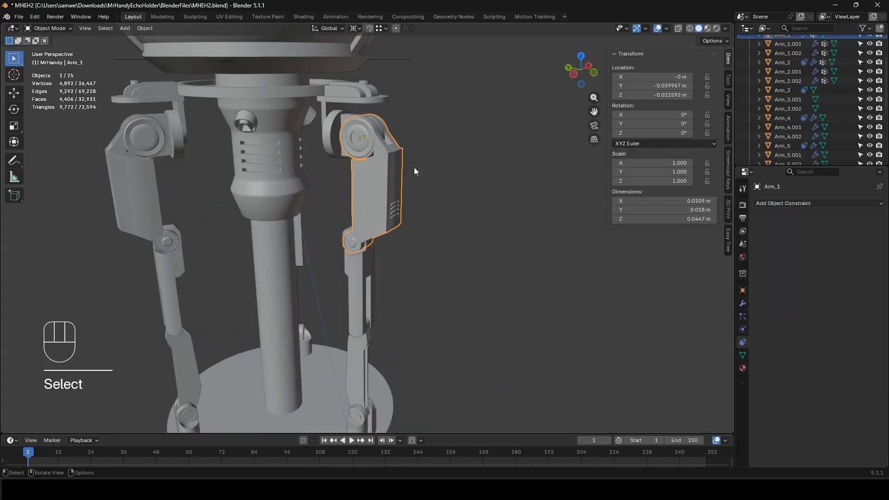
{"action": "left_click", "coordinate": [818, 204]}
{"action": "left_click", "coordinate": [841, 244]}
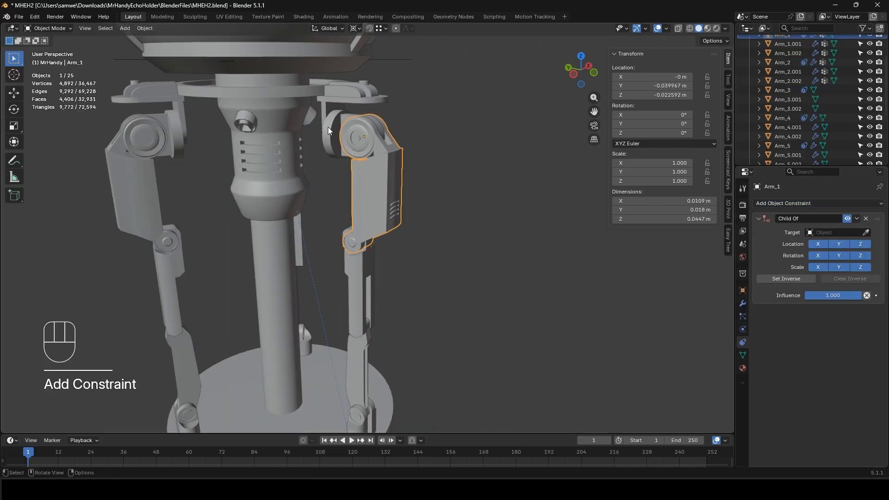
{"action": "left_click", "coordinate": [866, 232]}
{"action": "left_click", "coordinate": [334, 133]}
{"action": "middle_click_drag", "start_coordinate": [426, 172], "coordinate": [372, 163]}
{"action": "scroll", "coordinate": [373, 163], "scroll_direction": "down", "scroll_amount": 3}
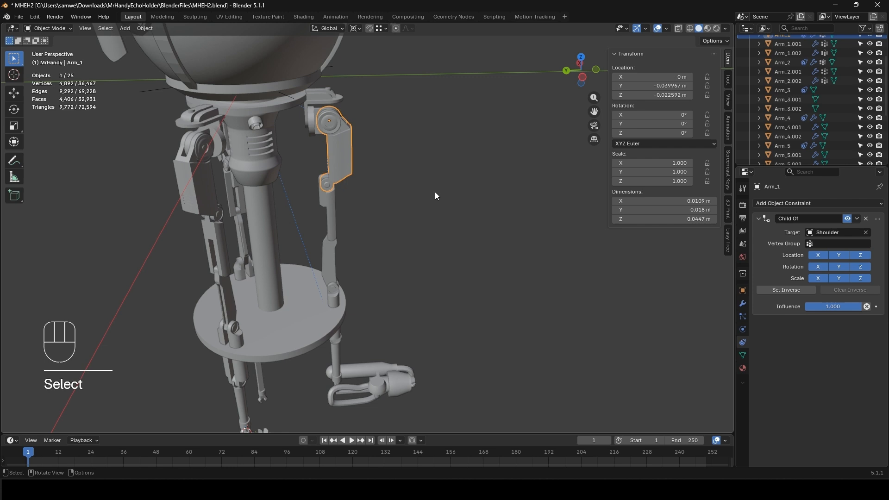
{"action": "key", "text": "r"}
{"action": "key", "text": "x"}
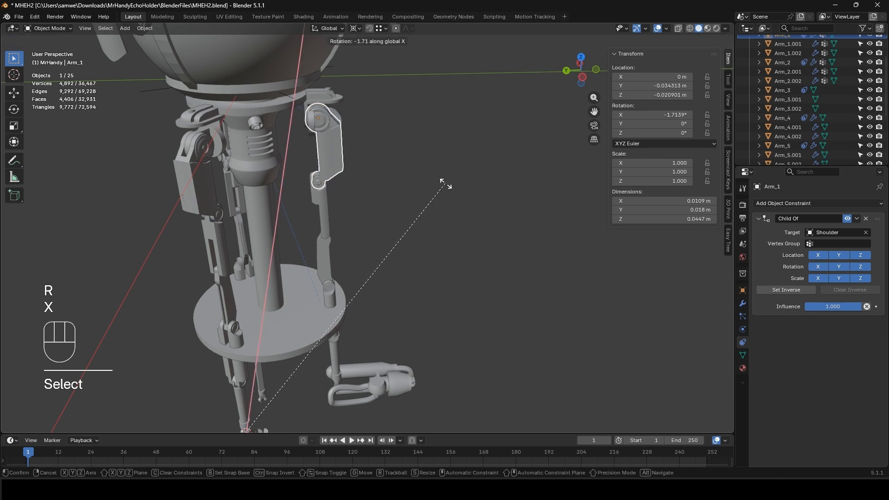
{"action": "right_click", "coordinate": [451, 199]}
- Set the transform pivot point to Bounding Box Center and test Arm_1's rotation about the global X axis
{"action": "left_click", "coordinate": [355, 29]}
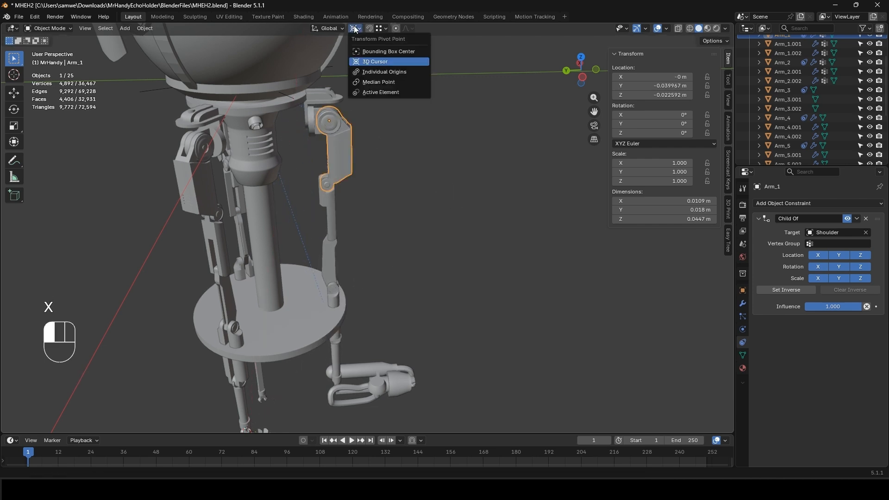
{"action": "left_click", "coordinate": [372, 51]}
{"action": "key", "text": "r"}
{"action": "key", "text": "x"}
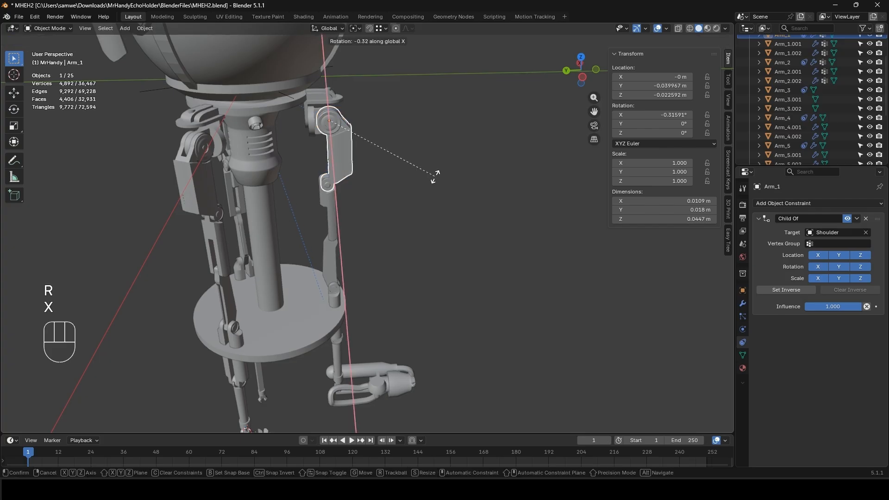
{"action": "right_click", "coordinate": [452, 158]}
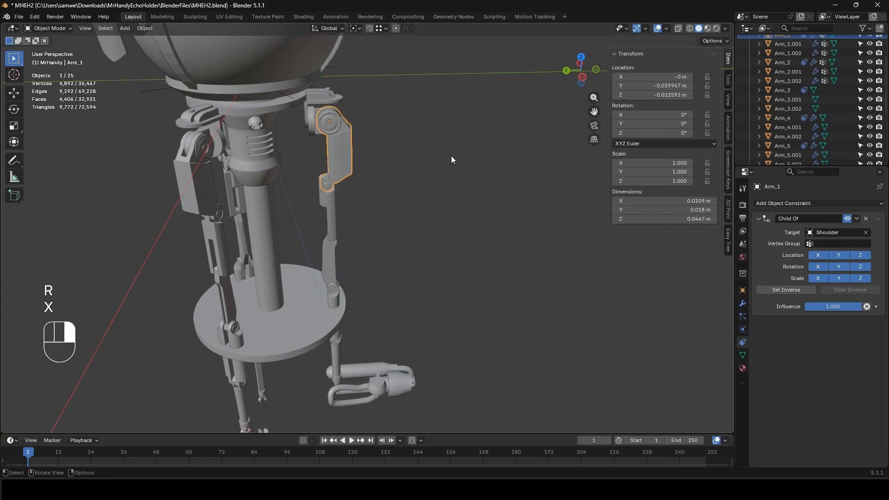
- Add a Child Of constraint to the Flamethrower with Arm_5 as its target
{"action": "left_click", "coordinate": [393, 372]}
{"action": "left_click", "coordinate": [777, 207]}
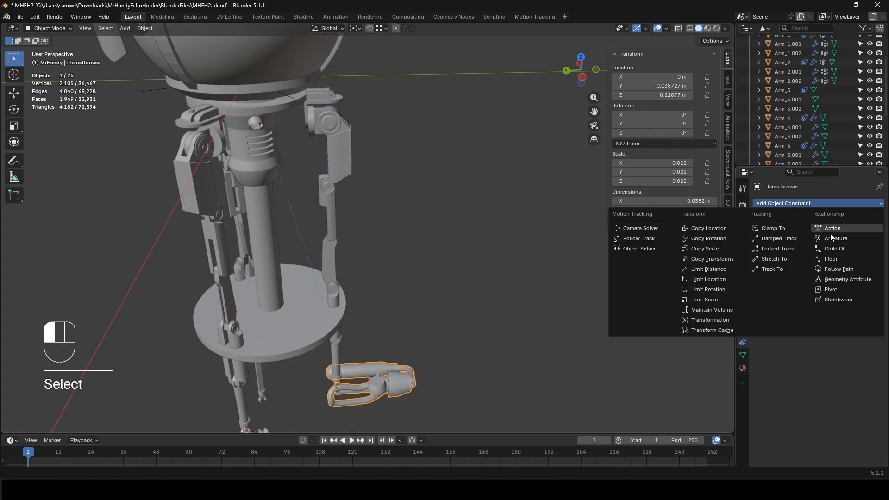
{"action": "left_click", "coordinate": [841, 246]}
{"action": "left_click", "coordinate": [866, 232]}
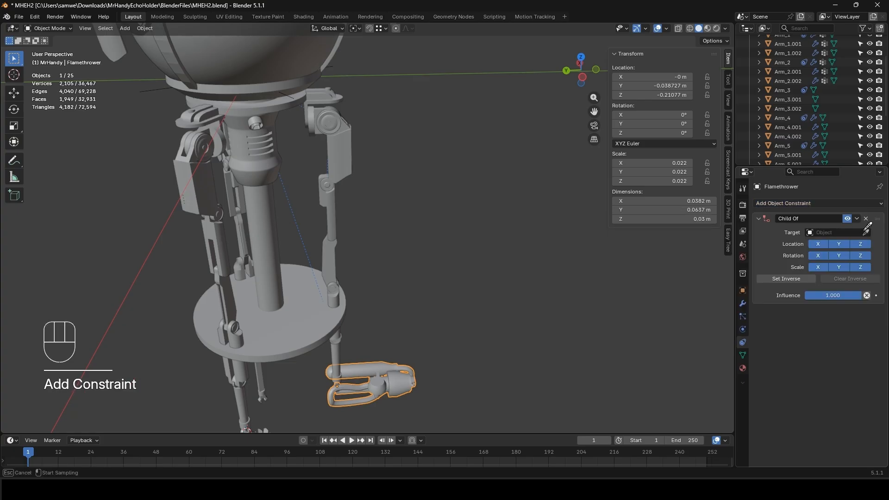
{"action": "left_click", "coordinate": [340, 356]}
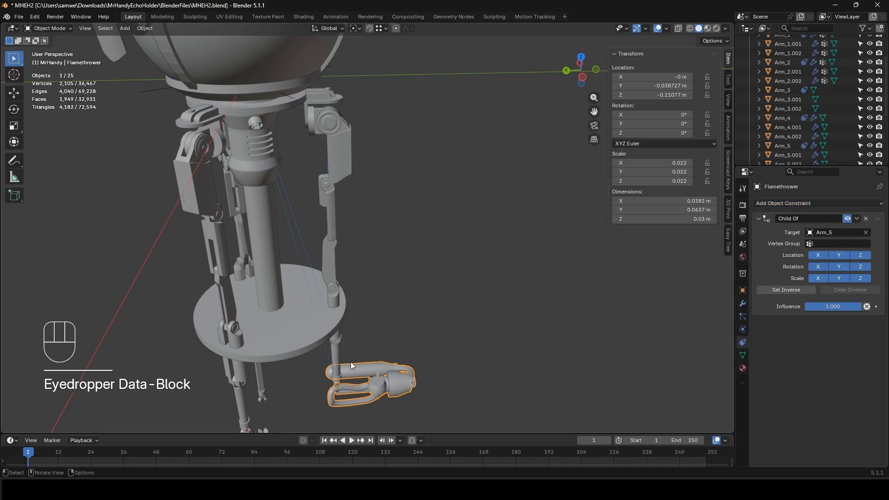
- Rotate Arm_1 by about 10.7° around the global X axis to test the constrained arm chain
{"action": "left_click", "coordinate": [336, 160]}
{"action": "key", "text": "r"}
{"action": "key", "text": "x"}
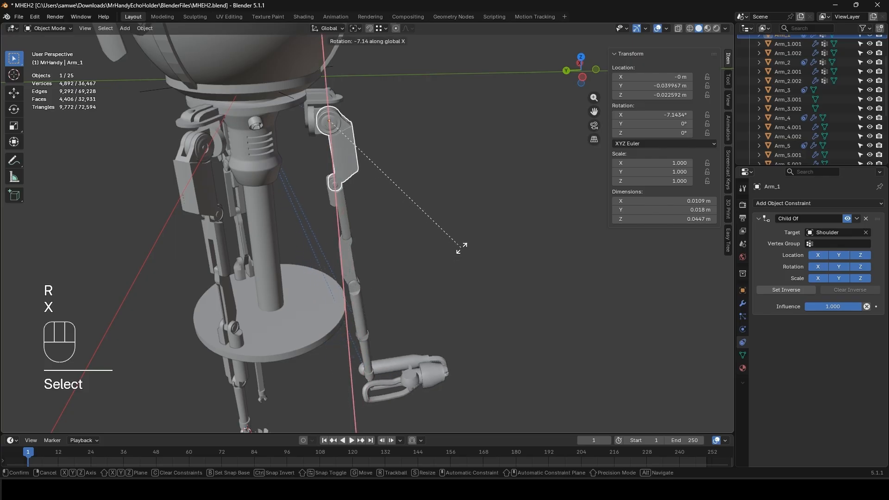
{"action": "left_click", "coordinate": [422, 296]}
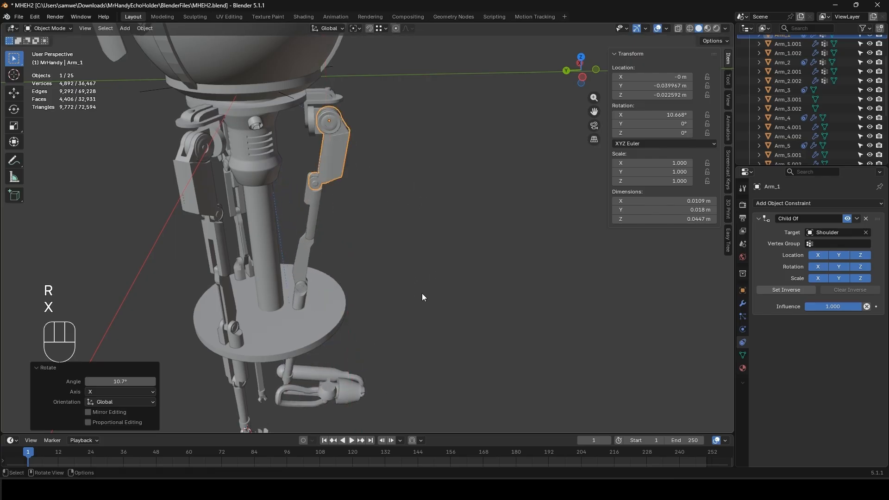
- Rotate Arm_2 by about -18.7° and Arm_3 by about -20.3° around the global X axis
{"action": "left_click", "coordinate": [315, 214]}
{"action": "key", "text": "r"}
{"action": "key", "text": "x"}
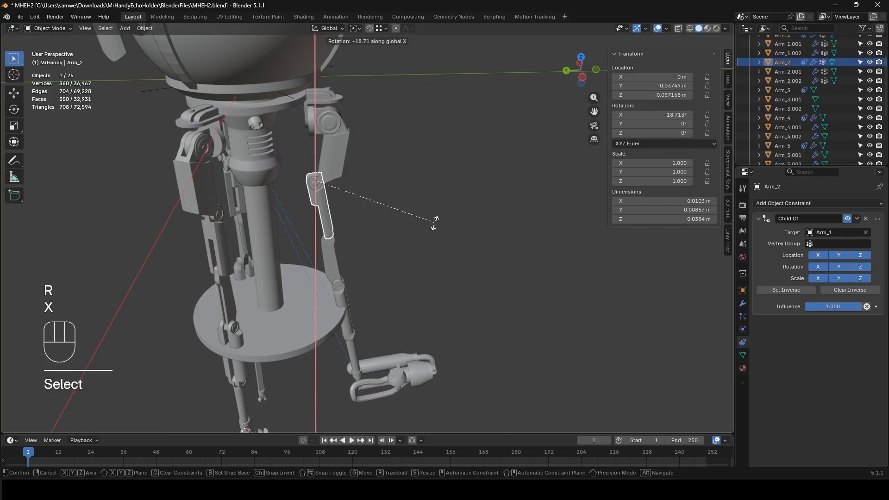
{"action": "left_click", "coordinate": [433, 223]}
{"action": "left_click", "coordinate": [334, 268]}
{"action": "key", "text": "r"}
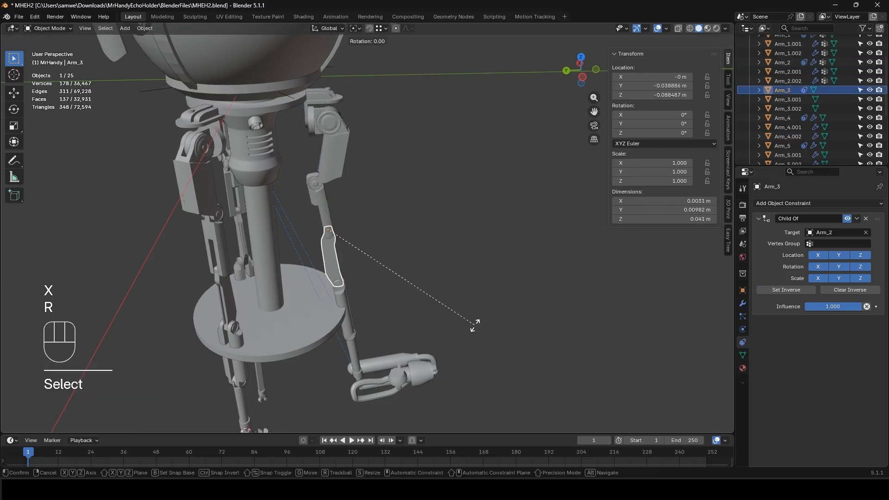
{"action": "key", "text": "x"}
{"action": "left_click", "coordinate": [462, 274]}
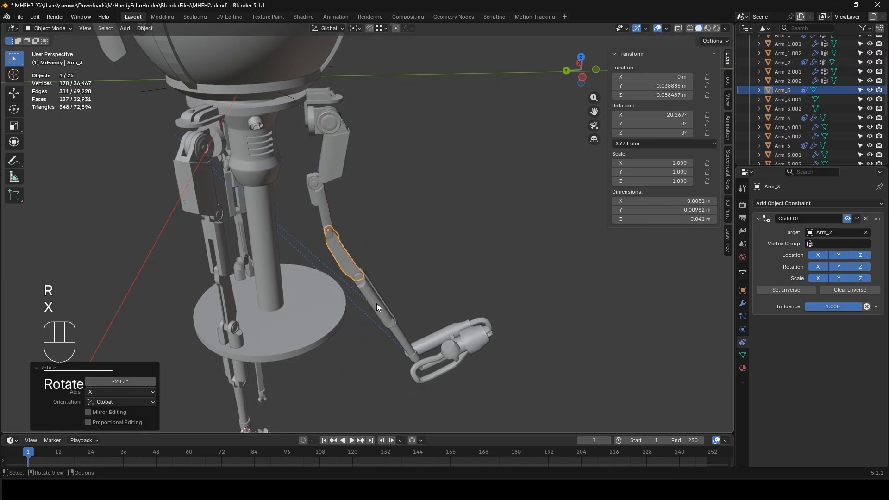
{"action": "left_click", "coordinate": [388, 306]}
{"action": "key", "text": "r"}
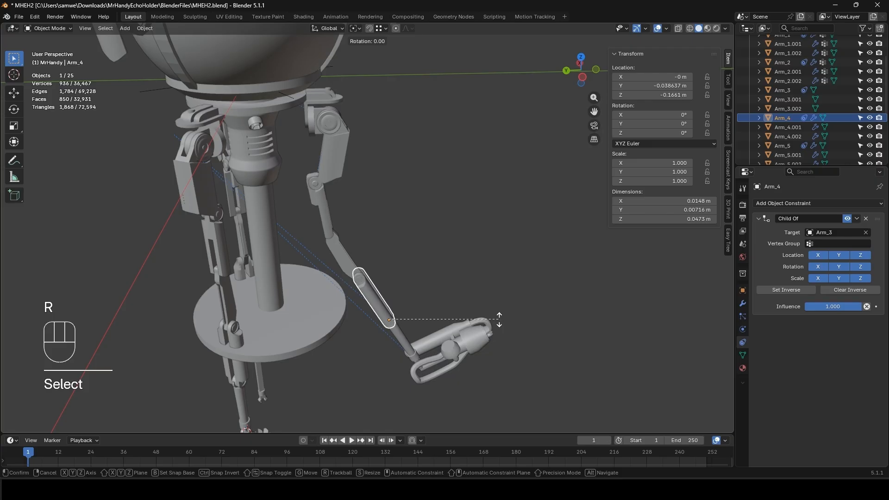
{"action": "key", "text": "x"}
{"action": "right_click", "coordinate": [488, 265]}
- Place Arm_5's origin at its upper joint with Arm_4, using the 3D cursor
{"action": "left_click", "coordinate": [368, 295]}
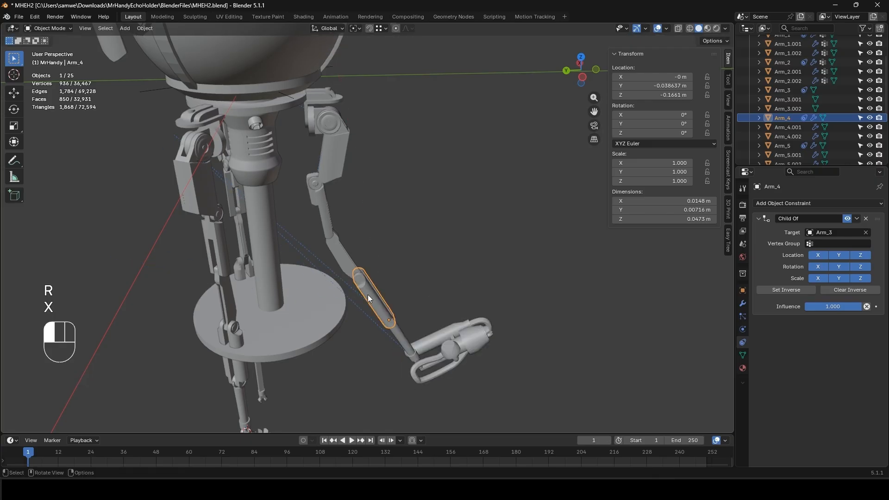
{"action": "scroll", "coordinate": [374, 314], "scroll_direction": "up", "scroll_amount": 3}
{"action": "middle_click_drag", "start_coordinate": [381, 332], "coordinate": [380, 300]}
{"action": "left_click", "coordinate": [423, 329]}
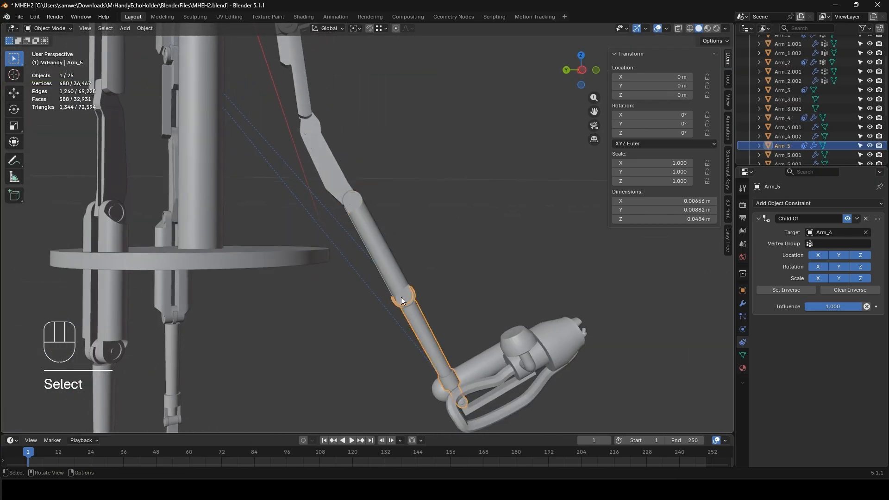
{"action": "left_click", "coordinate": [392, 276]}
{"action": "left_click", "coordinate": [419, 320]}
{"action": "scroll", "coordinate": [415, 319], "scroll_direction": "up", "scroll_amount": 3}
{"action": "left_click", "coordinate": [414, 321]}
{"action": "key", "text": "shift+s"}
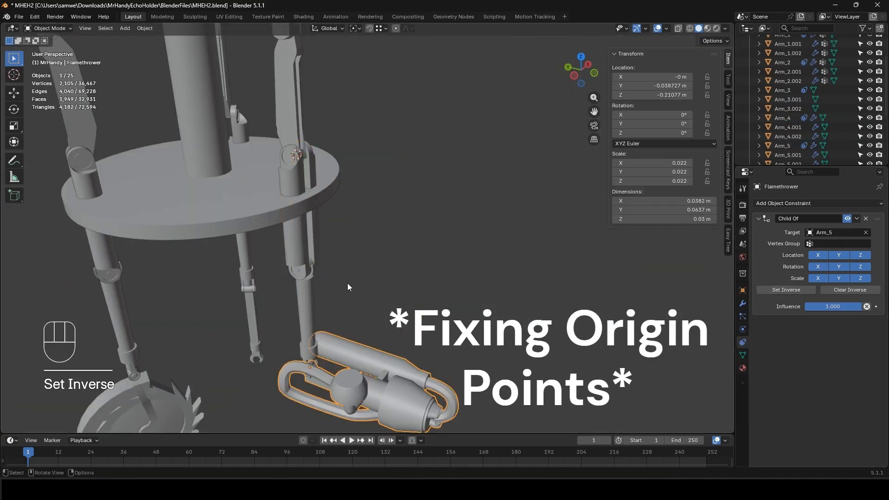
- Check the origin points of the Flamethrower arm's segments one by one, from Arm_5 up to Arm_1
{"action": "left_click", "coordinate": [324, 314]}
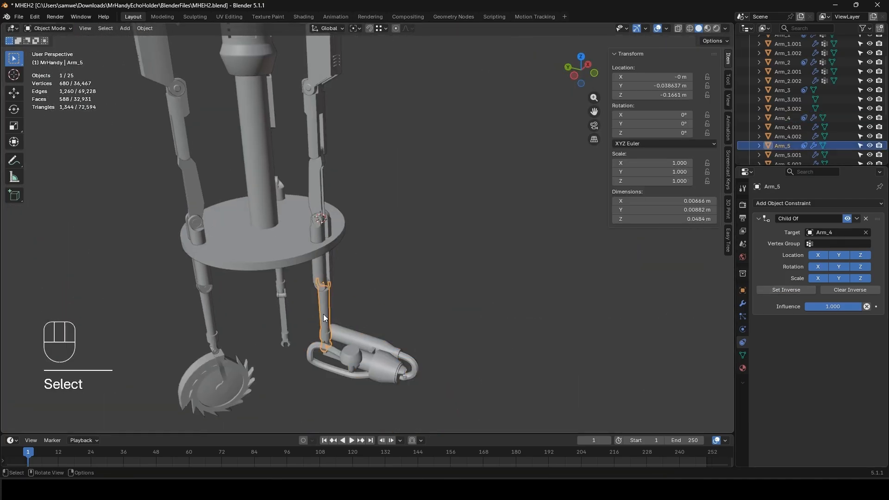
{"action": "left_click", "coordinate": [321, 238]}
{"action": "left_click", "coordinate": [316, 157]}
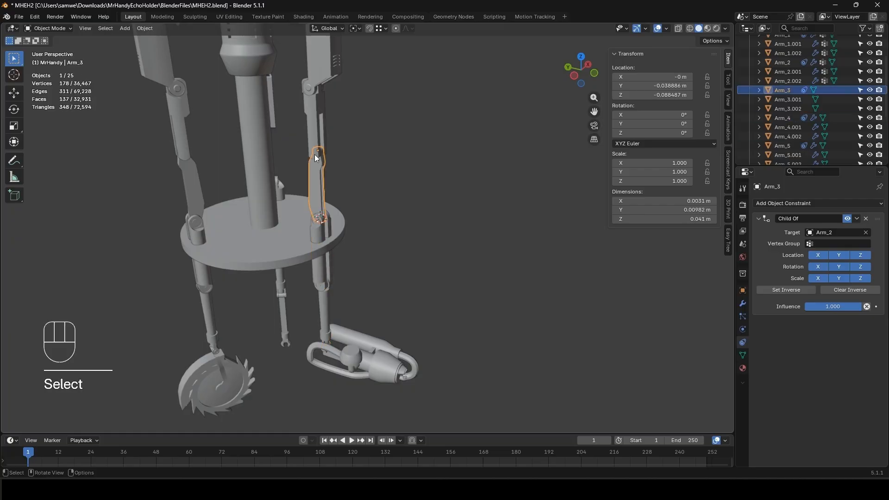
{"action": "left_click", "coordinate": [313, 131]}
{"action": "middle_click_drag", "start_coordinate": [308, 81], "coordinate": [408, 200]}
{"action": "left_click", "coordinate": [340, 117]}
{"action": "middle_click_drag", "start_coordinate": [363, 324], "coordinate": [358, 250], "text": "shift"}
{"action": "scroll", "coordinate": [373, 179], "scroll_direction": "down", "scroll_amount": 2}
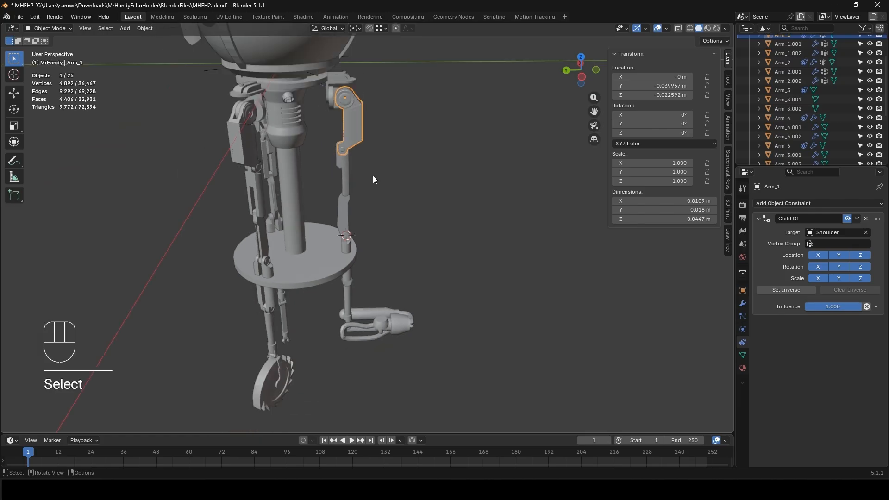
- Switch to the MrHandyCollage.png reference image and examine how the robot's arms are posed
{"action": "left_click_drag", "start_coordinate": [0, 176], "coordinate": [438, 52]}
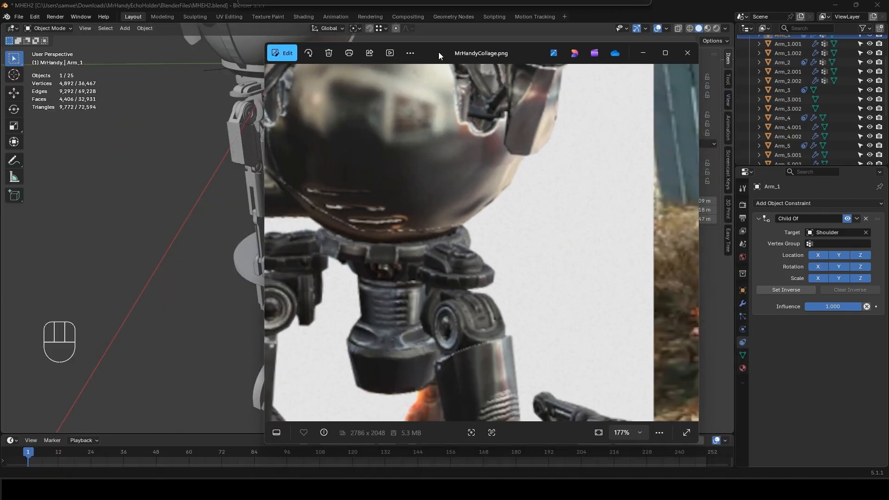
{"action": "scroll", "coordinate": [496, 324], "scroll_direction": "down", "scroll_amount": 2}
{"action": "scroll", "coordinate": [495, 323], "scroll_direction": "down", "scroll_amount": 5}
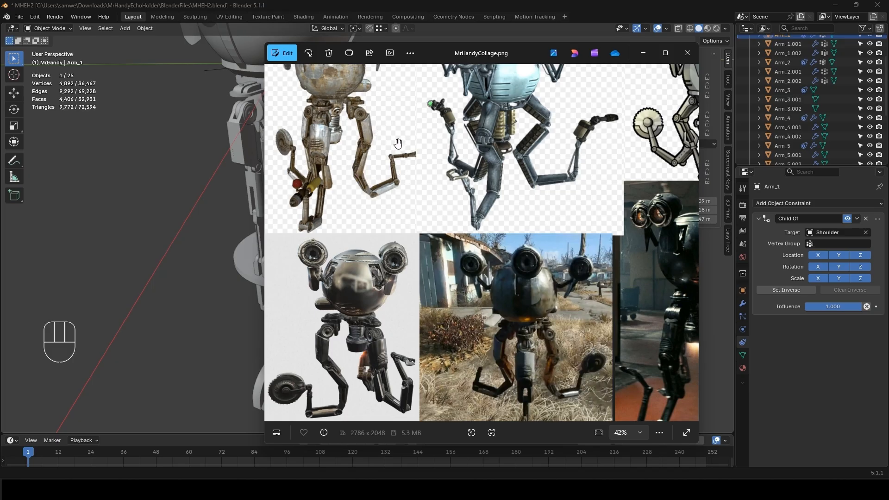
{"action": "left_click_drag", "start_coordinate": [474, 55], "coordinate": [0, 60]}
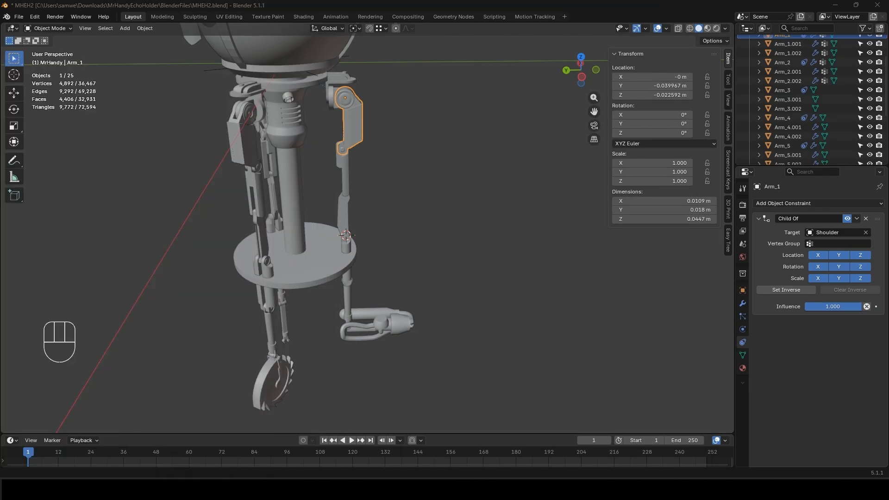
- Rotate Arm_1 outward by about -15.2° around the global X axis
{"action": "middle_click_drag", "start_coordinate": [381, 146], "coordinate": [349, 206], "text": "shift"}
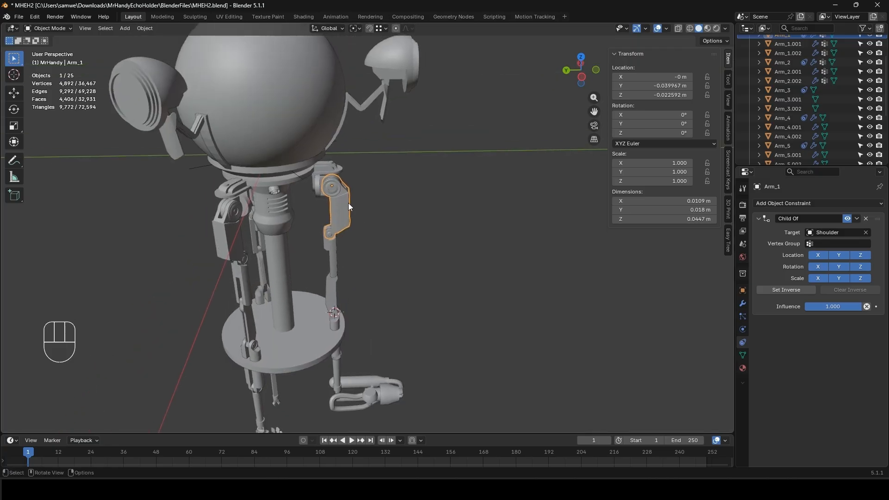
{"action": "key", "text": "r"}
{"action": "key", "text": "x"}
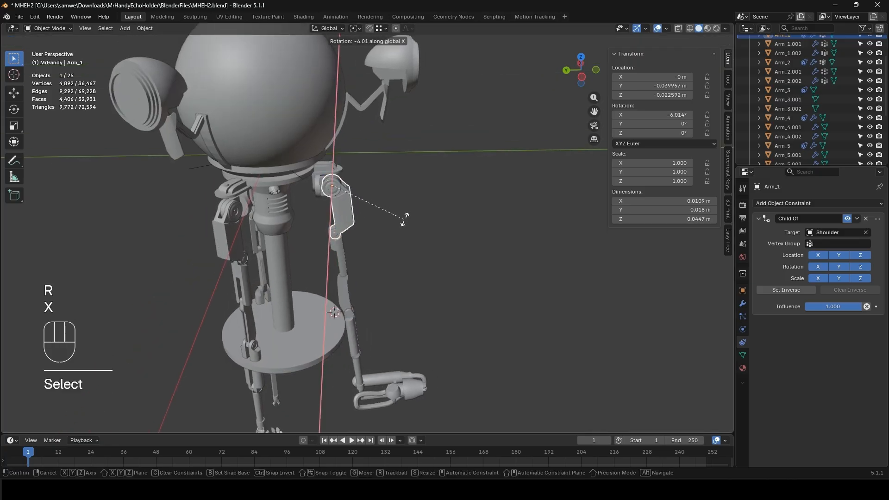
{"action": "left_click", "coordinate": [408, 214]}
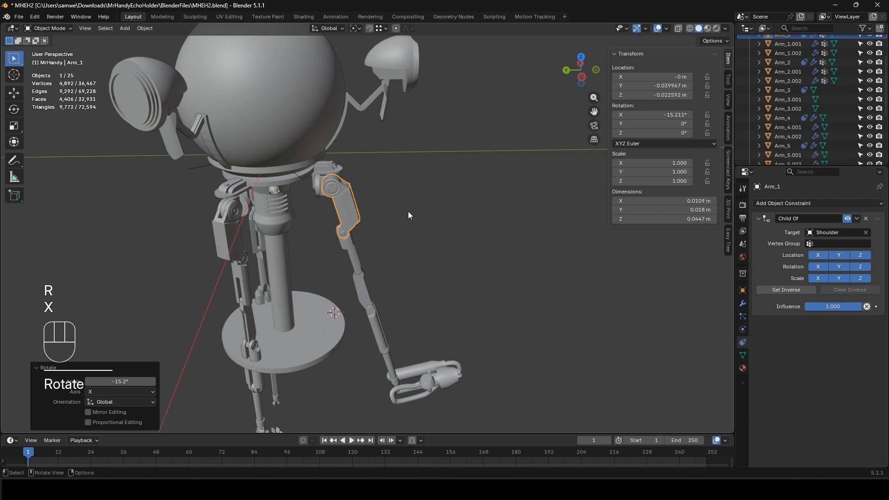
- Rotate Arm_2 inward by about 28.7° around the global X axis
{"action": "left_click", "coordinate": [358, 255]}
{"action": "key", "text": "r"}
{"action": "key", "text": "x"}
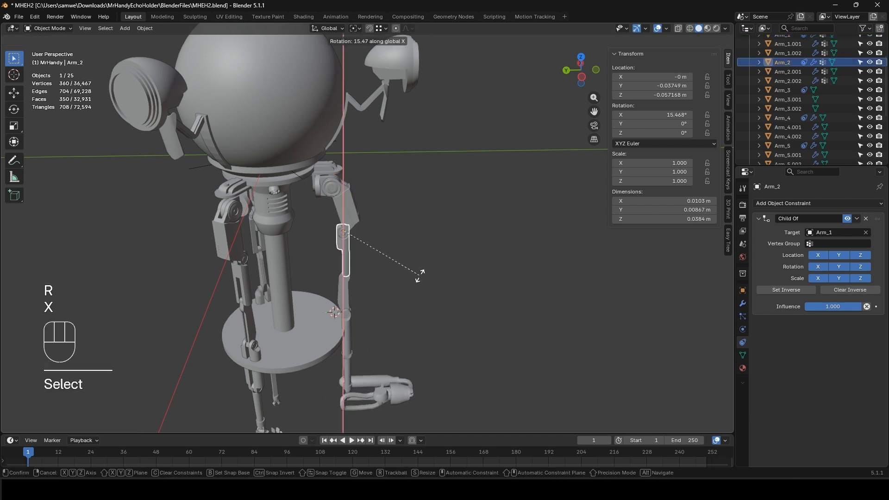
{"action": "left_click", "coordinate": [407, 295]}
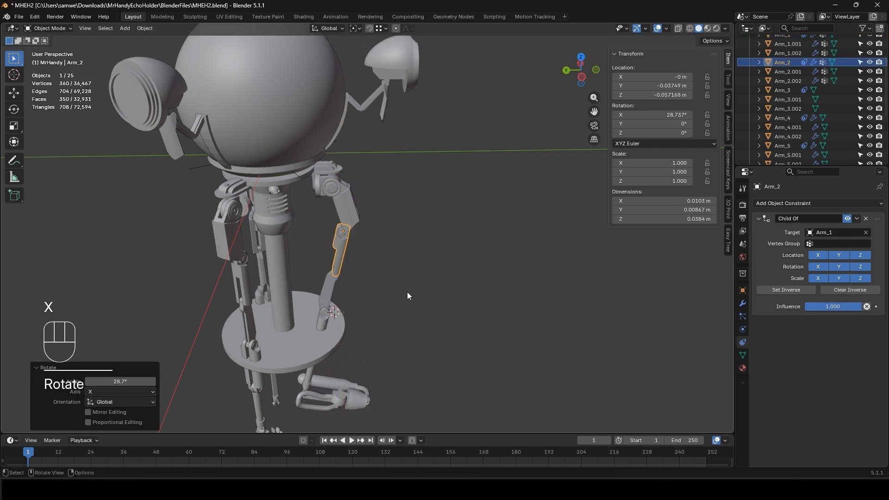
- Rotate Arm_3 outward by about -29.1° around the global X axis
{"action": "left_click", "coordinate": [328, 295]}
{"action": "key", "text": "r"}
{"action": "key", "text": "x"}
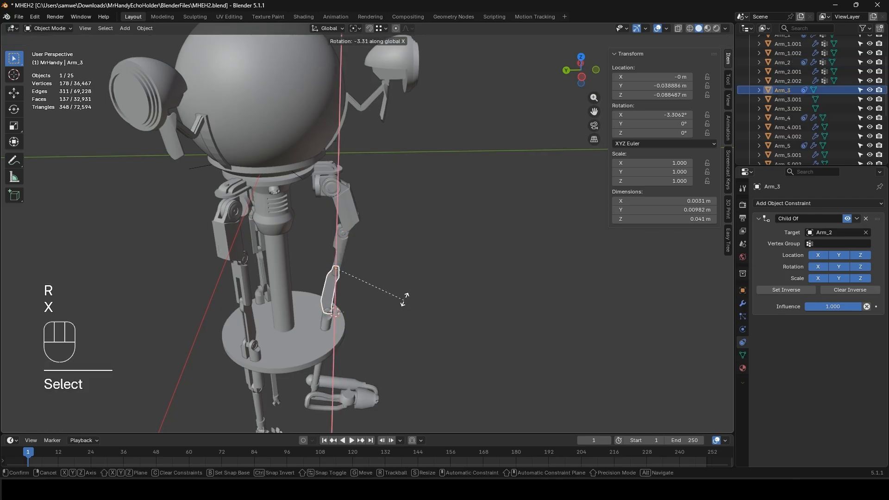
{"action": "left_click", "coordinate": [402, 267]}
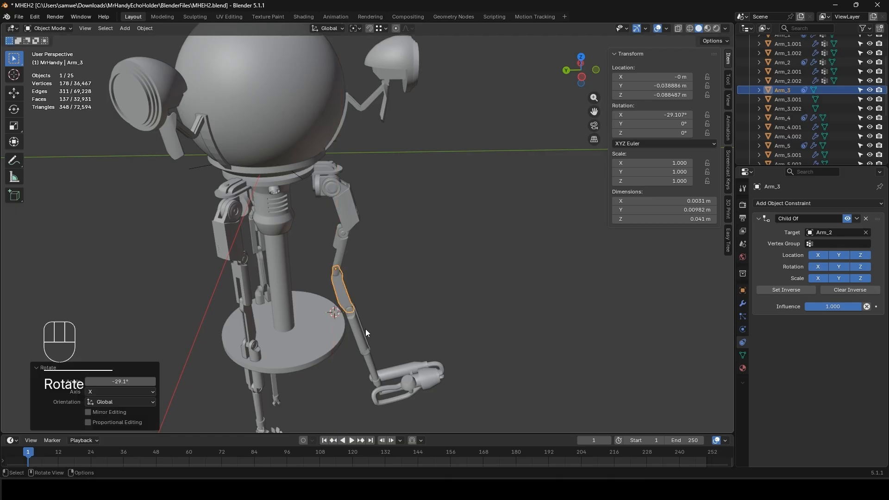
- Rotate Arm_4 outward around the global X axis until the segment is nearly horizontal
{"action": "left_click", "coordinate": [365, 328]}
{"action": "key", "text": "r"}
{"action": "key", "text": "x"}
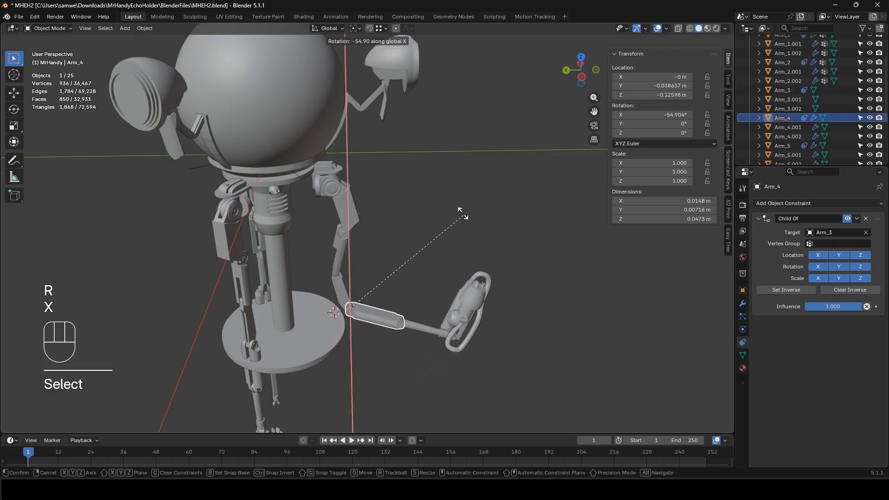
{"action": "left_click", "coordinate": [415, 153]}
- Rotate Arm_5 by about -85° around the global X axis so that it points upward from Arm_4
{"action": "left_click", "coordinate": [439, 297]}
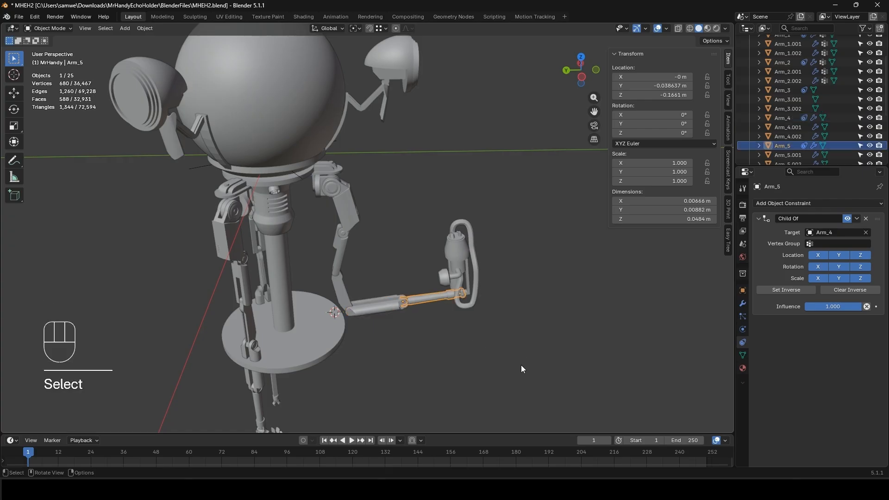
{"action": "key", "text": "r"}
{"action": "key", "text": "x"}
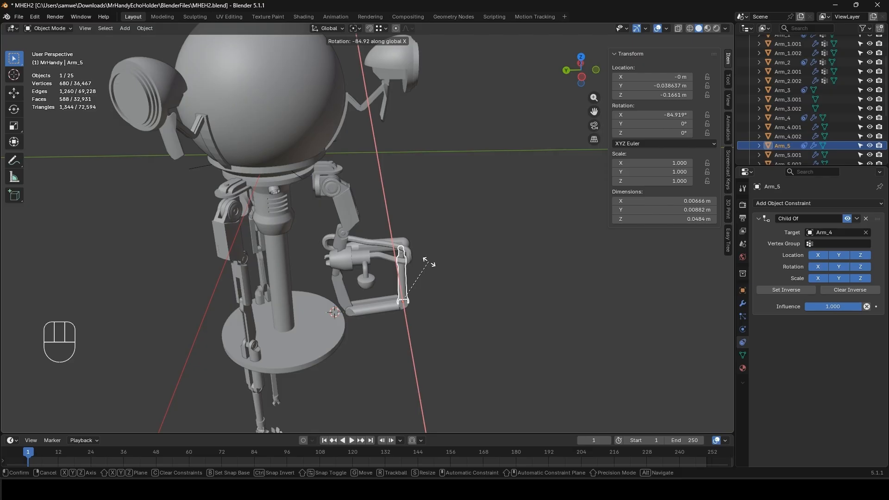
{"action": "left_click", "coordinate": [422, 262]}
- Rotate the Flamethrower by about 191.4° around the global X axis so that it points away from the body
{"action": "left_click", "coordinate": [374, 252]}
{"action": "key", "text": "r"}
{"action": "key", "text": "x"}
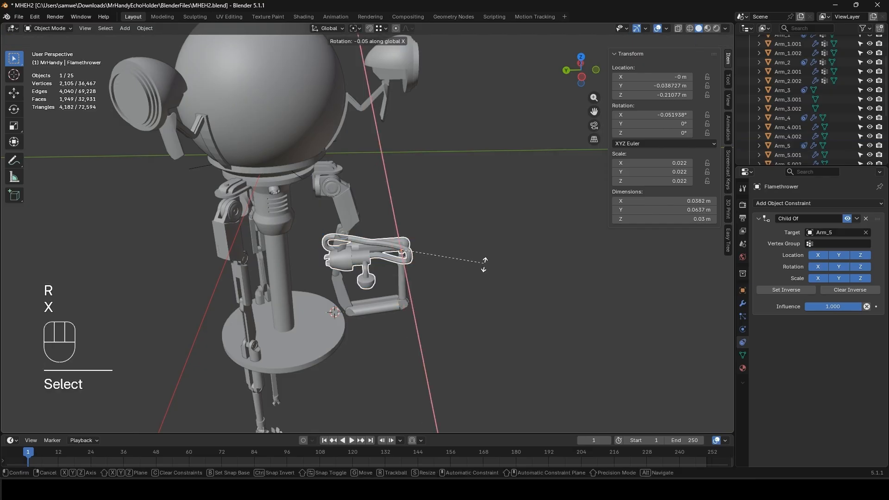
{"action": "left_click", "coordinate": [314, 219]}
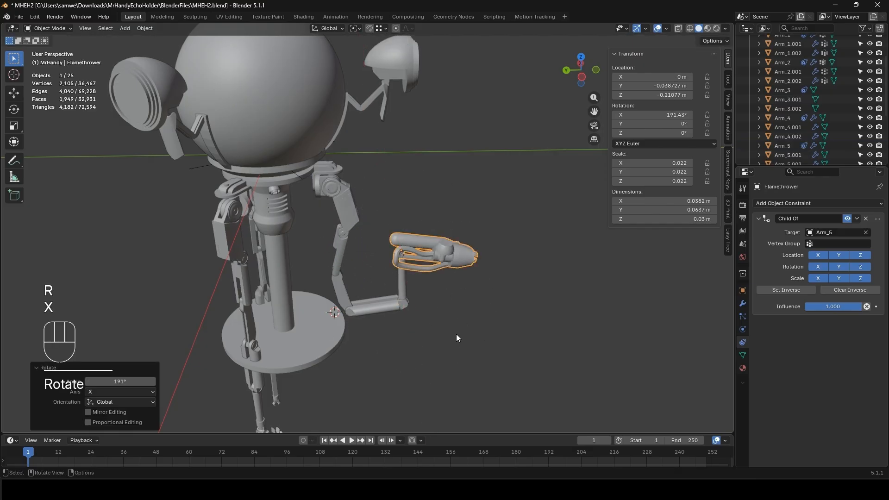
- Try to rotate Manipulator_Hand around its local Y axis and the global Z axis
{"action": "middle_click_drag", "start_coordinate": [457, 337], "coordinate": [407, 250]}
{"action": "scroll", "coordinate": [388, 323], "scroll_direction": "up", "scroll_amount": 6}
{"action": "scroll", "coordinate": [429, 224], "scroll_direction": "down", "scroll_amount": 6}
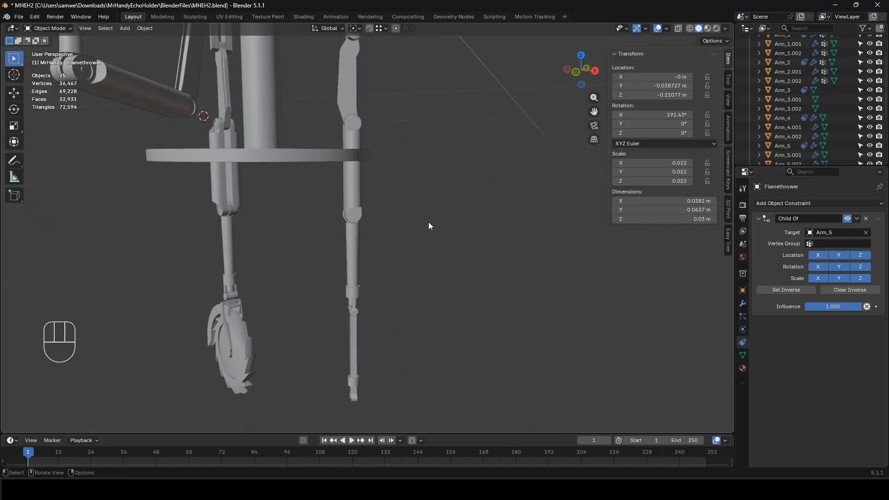
{"action": "left_click", "coordinate": [364, 309]}
{"action": "scroll", "coordinate": [429, 315], "scroll_direction": "up", "scroll_amount": 2}
{"action": "middle_click_drag", "start_coordinate": [431, 318], "coordinate": [400, 310]}
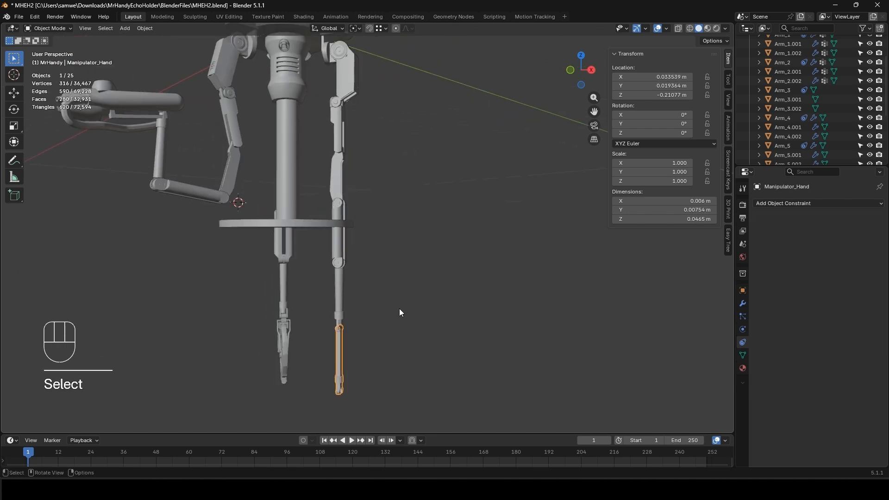
{"action": "key", "text": "r"}
{"action": "key", "text": "y"}
{"action": "key", "text": "y"}
{"action": "middle_click", "coordinate": [435, 339]}
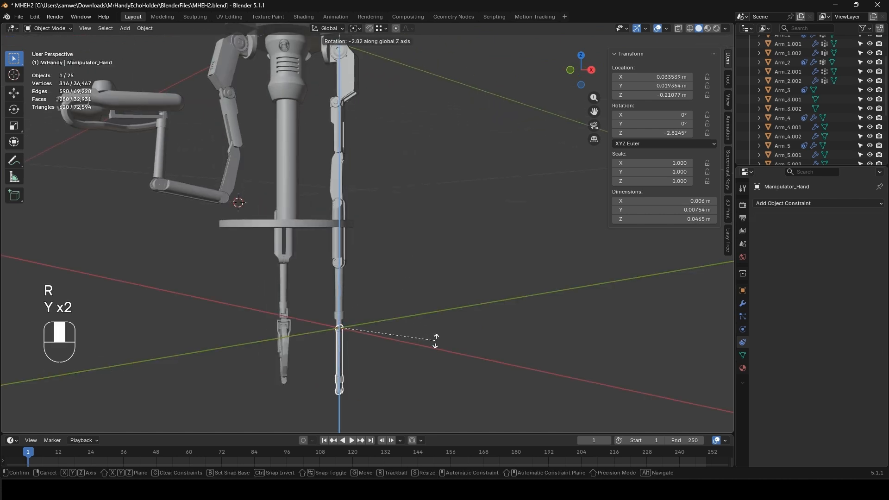
{"action": "right_click", "coordinate": [433, 342]}
- Try to rotate Manipulator_Hand around the global and local X axes and the global Y axis
{"action": "middle_click_drag", "start_coordinate": [433, 344], "coordinate": [413, 299]}
{"action": "scroll", "coordinate": [426, 296], "scroll_direction": "up", "scroll_amount": 4}
{"action": "key", "text": "r"}
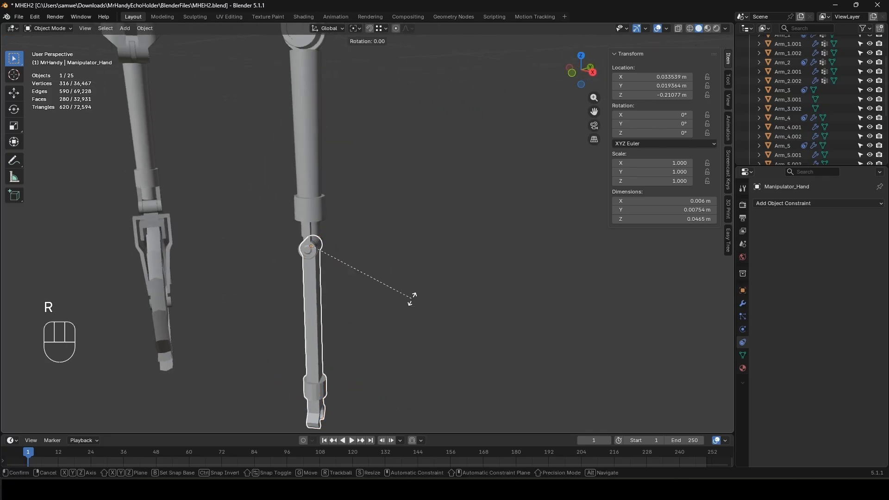
{"action": "key", "text": "x"}
{"action": "key", "text": "x"}
{"action": "key", "text": "x"}
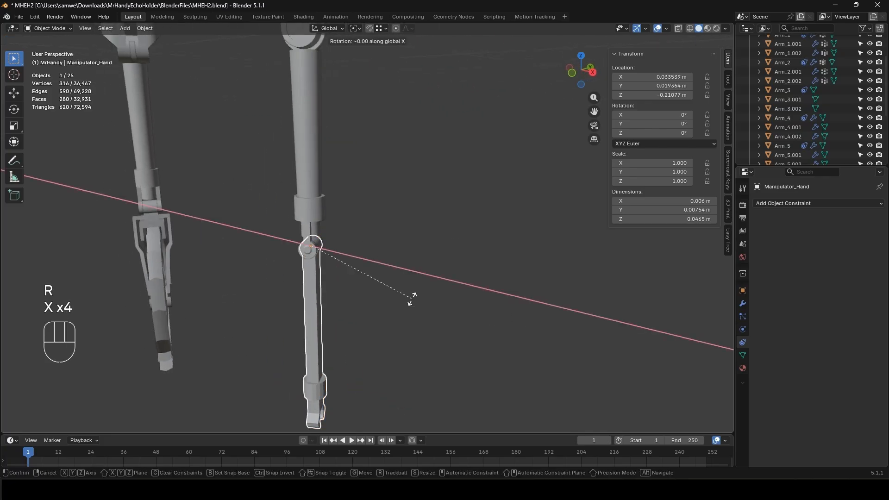
{"action": "key", "text": "x"}
{"action": "key", "text": "x"}
{"action": "key", "text": "x"}
{"action": "key", "text": "x"}
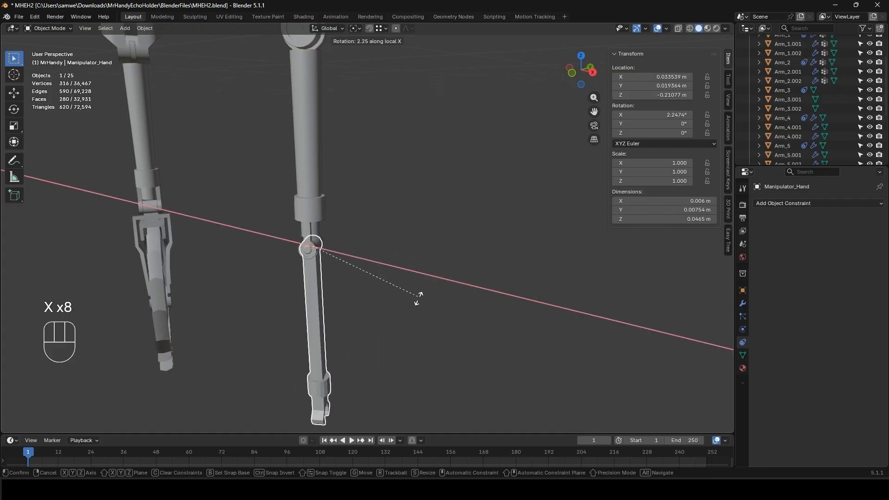
{"action": "key", "text": "y"}
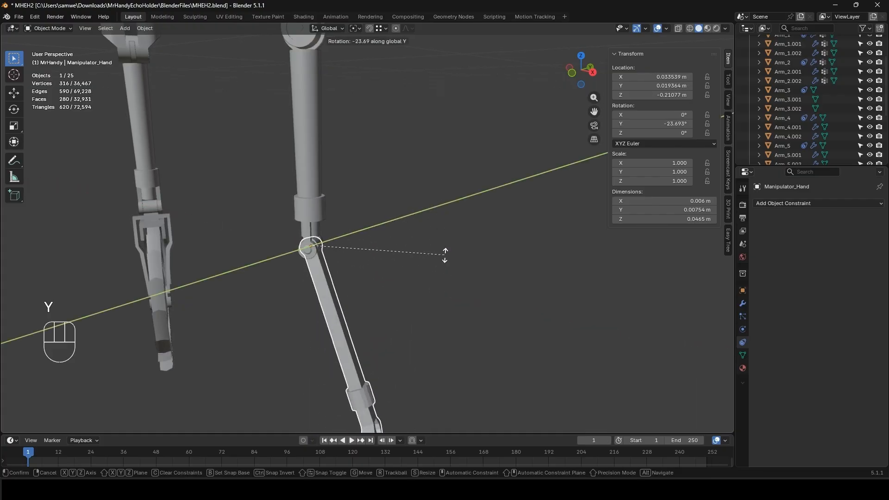
{"action": "right_click", "coordinate": [454, 239]}
- Review the posed Flamethrower arm together with the two unposed arms from several sides and save the file
{"action": "scroll", "coordinate": [386, 224], "scroll_direction": "down", "scroll_amount": 4}
{"action": "middle_click_drag", "start_coordinate": [385, 223], "coordinate": [454, 316], "text": "shift"}
{"action": "middle_click_drag", "start_coordinate": [500, 243], "coordinate": [372, 229]}
{"action": "scroll", "coordinate": [372, 229], "scroll_direction": "down", "scroll_amount": 4}
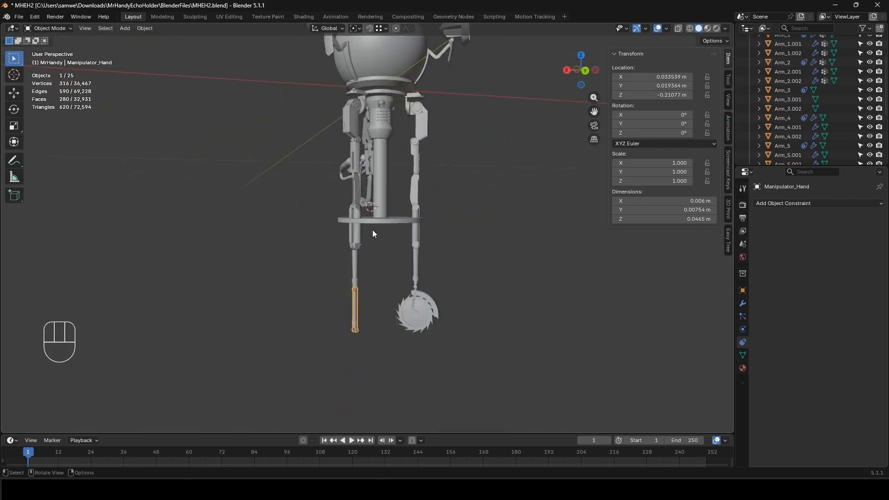
{"action": "scroll", "coordinate": [373, 230], "scroll_direction": "down", "scroll_amount": 3}
{"action": "middle_click_drag", "start_coordinate": [413, 315], "coordinate": [315, 268]}
{"action": "left_click", "coordinate": [330, 236]}
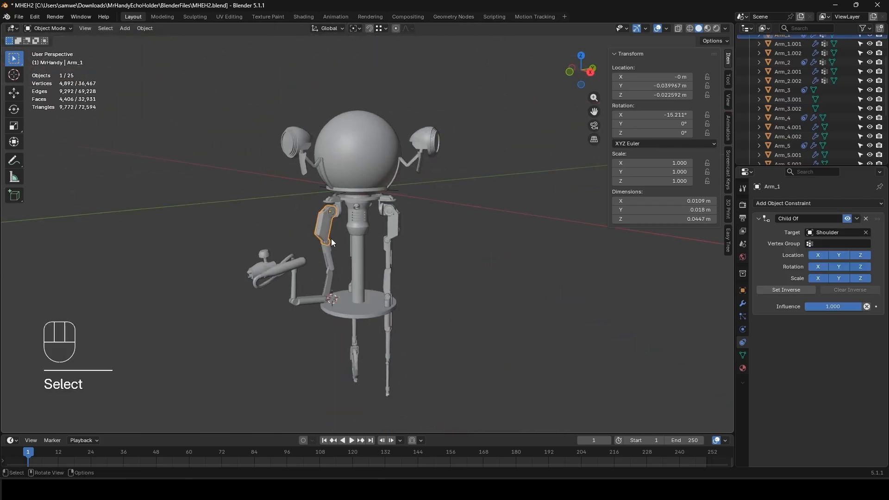
{"action": "left_click", "coordinate": [326, 263]}
{"action": "scroll", "coordinate": [316, 278], "scroll_direction": "up", "scroll_amount": 3}
{"action": "middle_click_drag", "start_coordinate": [312, 302], "coordinate": [327, 323]}
{"action": "left_click", "coordinate": [367, 311]}
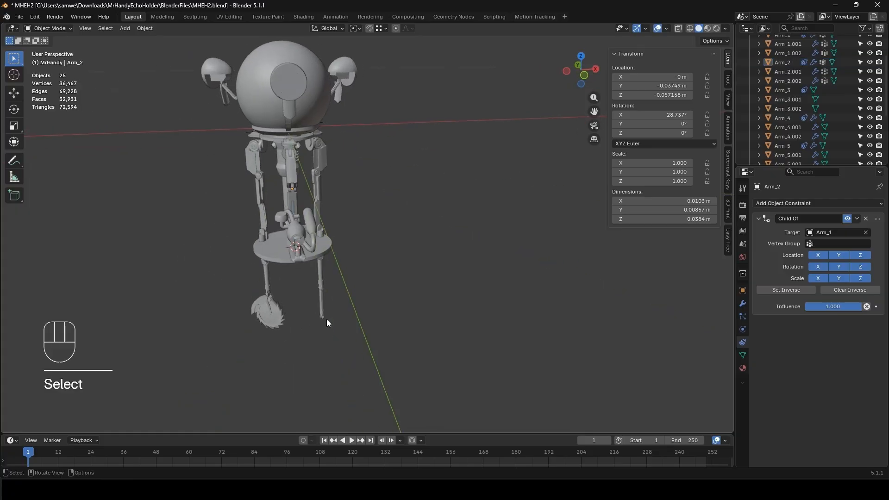
{"action": "key", "text": "ctrl+s"}
- Try to rotate Arm_4.001 around its local X axis
{"action": "scroll", "coordinate": [397, 265], "scroll_direction": "up", "scroll_amount": 4}
{"action": "middle_click_drag", "start_coordinate": [395, 254], "coordinate": [445, 290], "text": "shift"}
{"action": "left_click", "coordinate": [490, 286]}
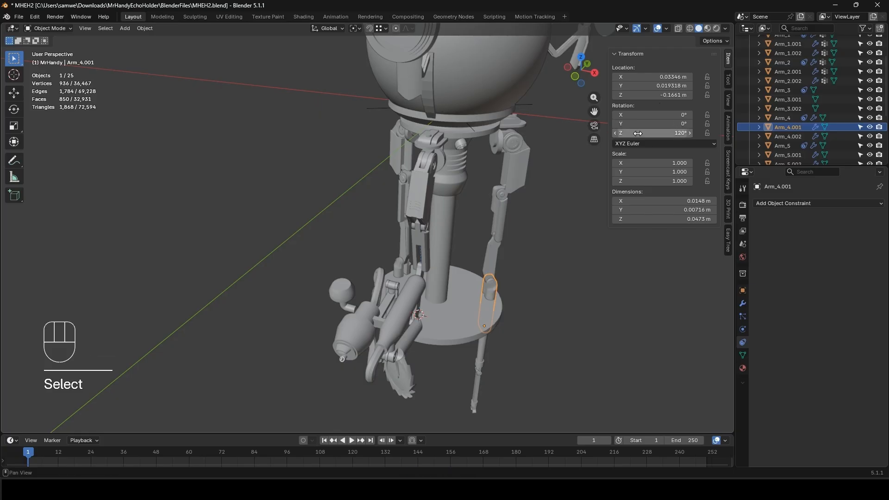
{"action": "middle_click_drag", "start_coordinate": [528, 273], "coordinate": [407, 272], "text": "shift"}
{"action": "key", "text": "r"}
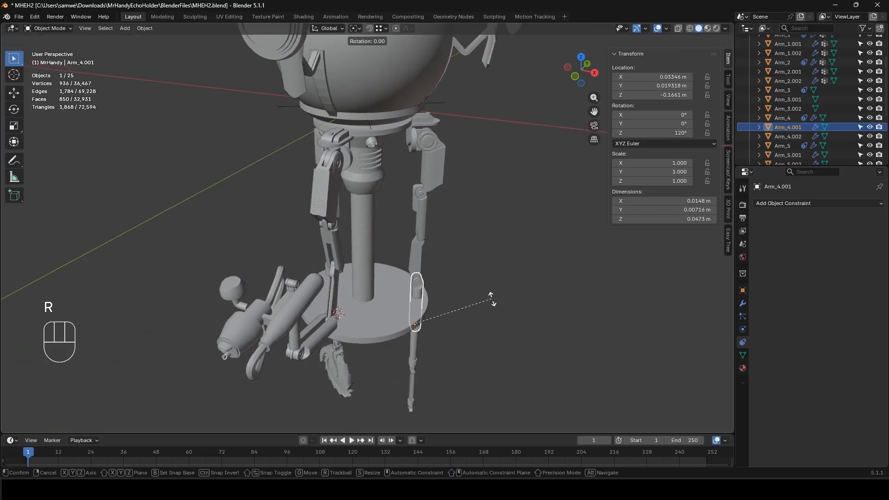
{"action": "key", "text": "x"}
{"action": "key", "text": "x"}
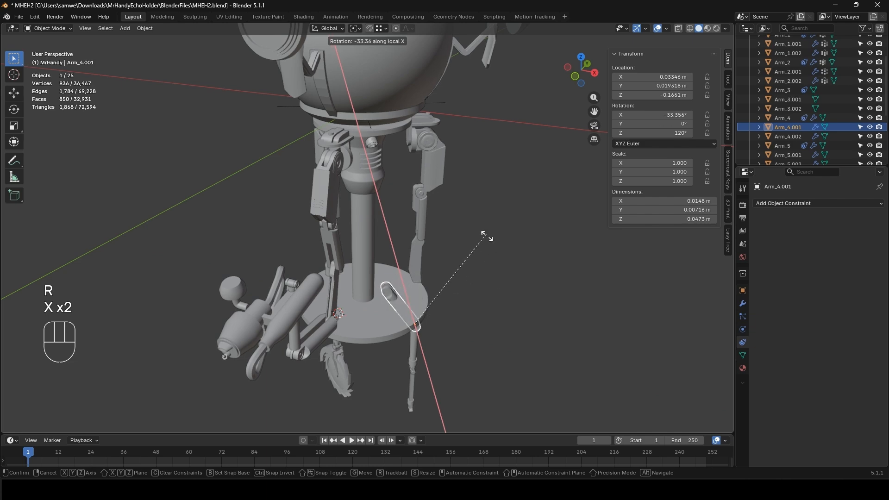
{"action": "right_click", "coordinate": [469, 256]}
- Compare the rotation values of the second arm's segments, from Arm_1.001 to Arm_5.001, with those of the attachments
{"action": "middle_click_drag", "start_coordinate": [500, 305], "coordinate": [435, 278], "text": "shift"}
{"action": "middle_click_drag", "start_coordinate": [417, 254], "coordinate": [374, 206]}
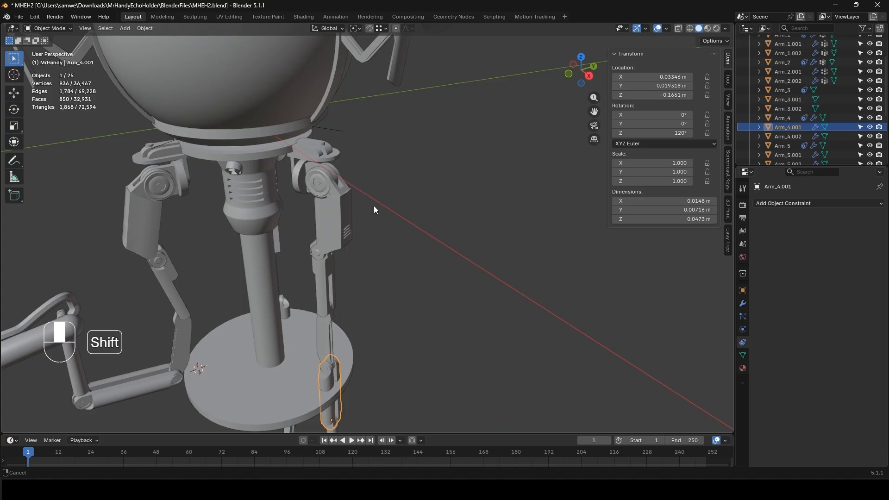
{"action": "left_click", "coordinate": [351, 207]}
{"action": "middle_click_drag", "start_coordinate": [355, 289], "coordinate": [376, 242], "text": "shift"}
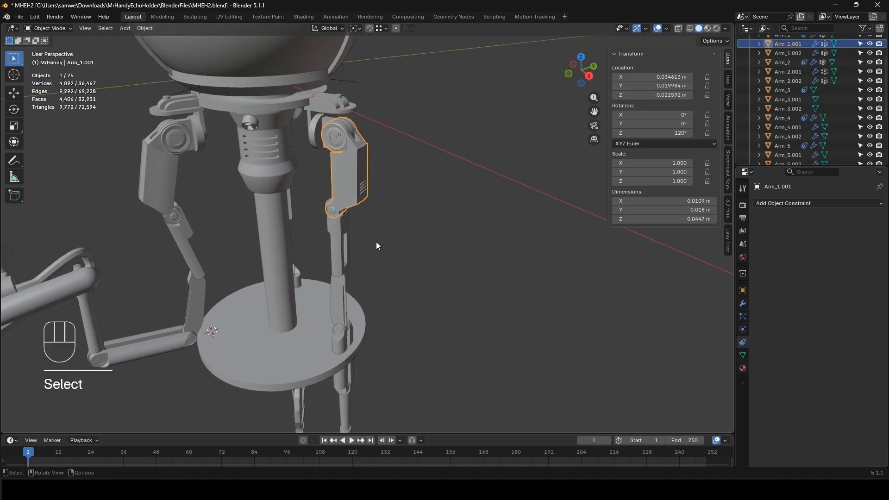
{"action": "left_click", "coordinate": [345, 257]}
{"action": "left_click", "coordinate": [340, 303], "text": "shift"}
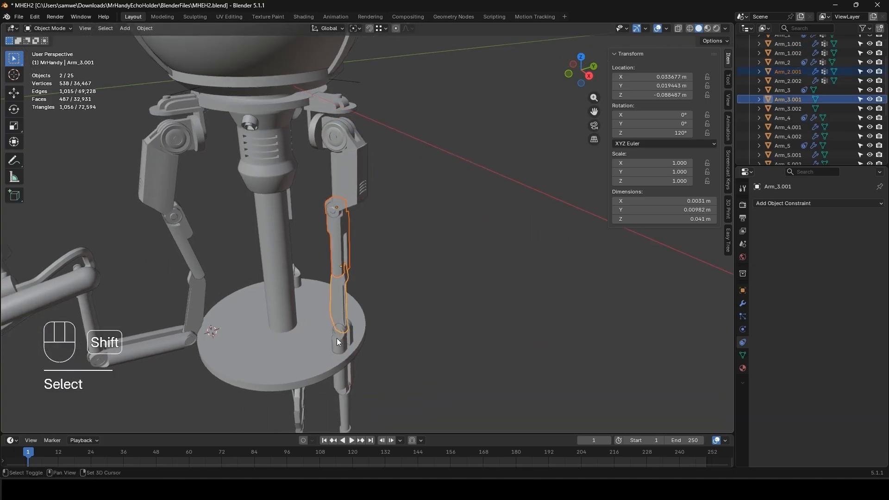
{"action": "left_click", "coordinate": [337, 340], "text": "shift"}
{"action": "middle_click_drag", "start_coordinate": [379, 364], "coordinate": [376, 237], "text": "shift"}
{"action": "left_click", "coordinate": [342, 304], "text": "shift"}
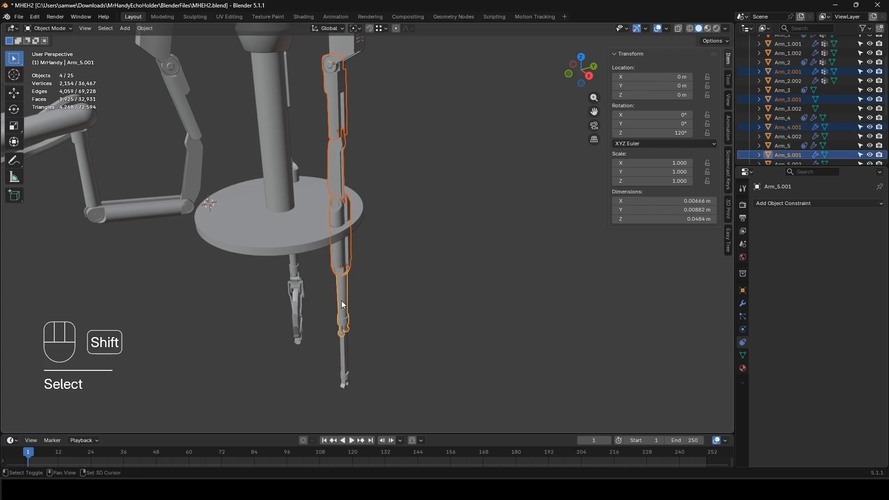
{"action": "left_click", "coordinate": [345, 356]}
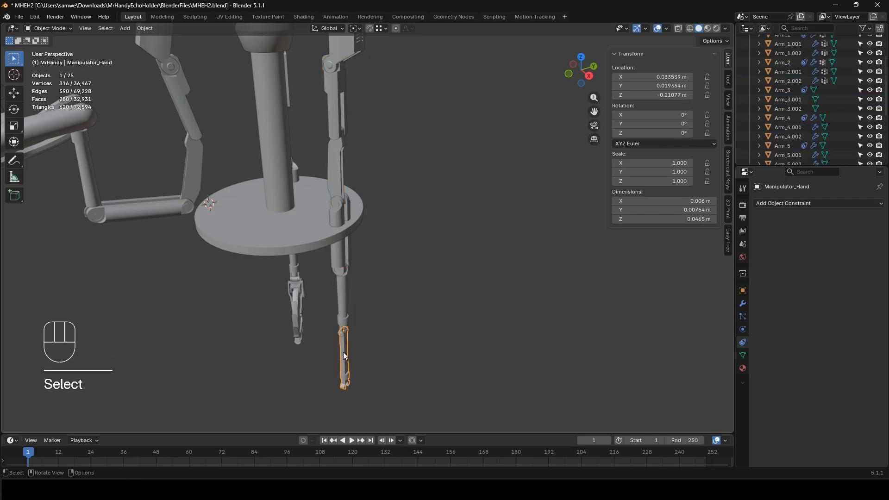
{"action": "left_click", "coordinate": [296, 315]}
{"action": "middle_click_drag", "start_coordinate": [334, 317], "coordinate": [410, 318], "text": "shift"}
- Apply the scale of the Flamethrower
{"action": "left_click", "coordinate": [142, 115]}
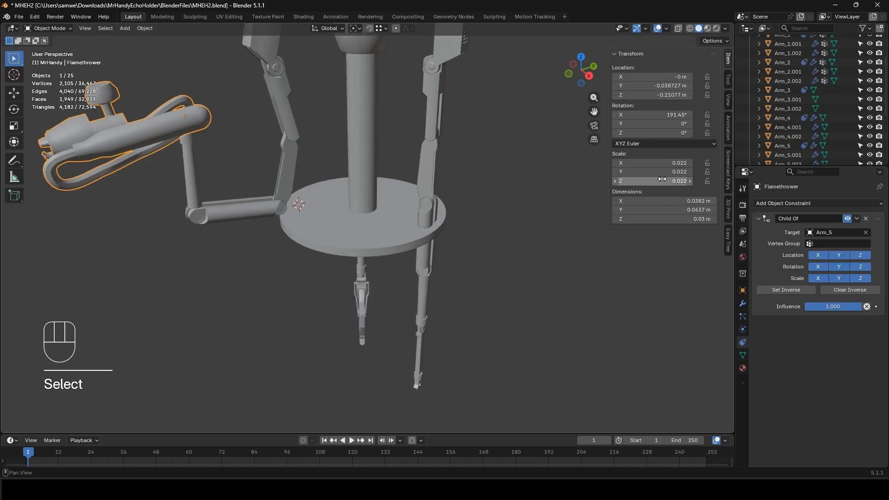
{"action": "key", "text": "ctrl+a"}
{"action": "left_click", "coordinate": [239, 240]}
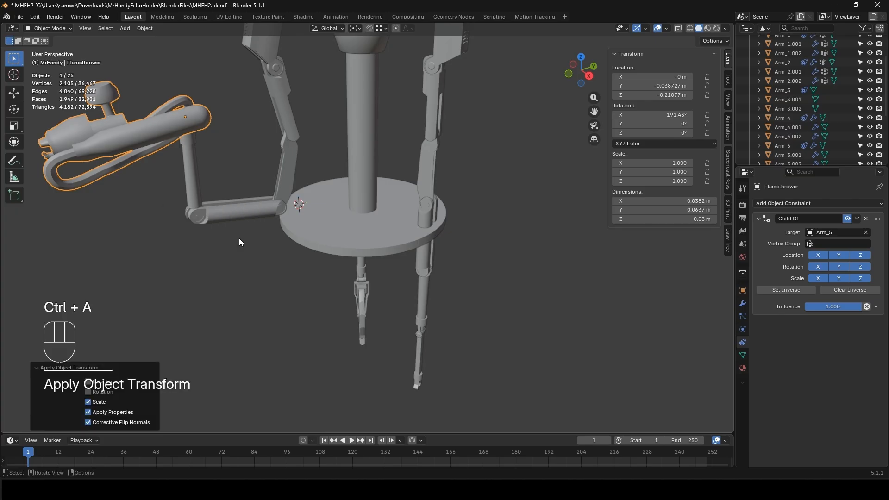
- Rotate the whole mesh of Manipulator_Hand by -120° around the global Z axis in Edit Mode and return to Object Mode
{"action": "left_click", "coordinate": [420, 346]}
{"action": "middle_click_drag", "start_coordinate": [420, 346], "coordinate": [395, 311], "text": "shift"}
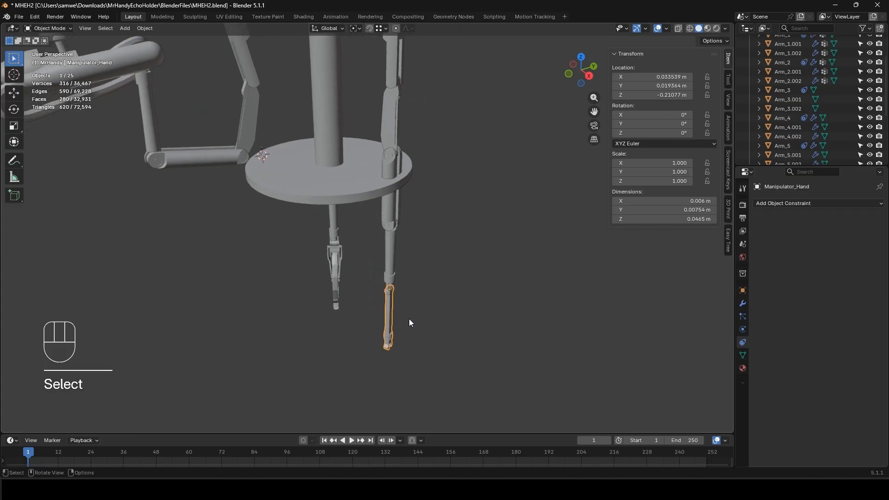
{"action": "key", "text": "Tab"}
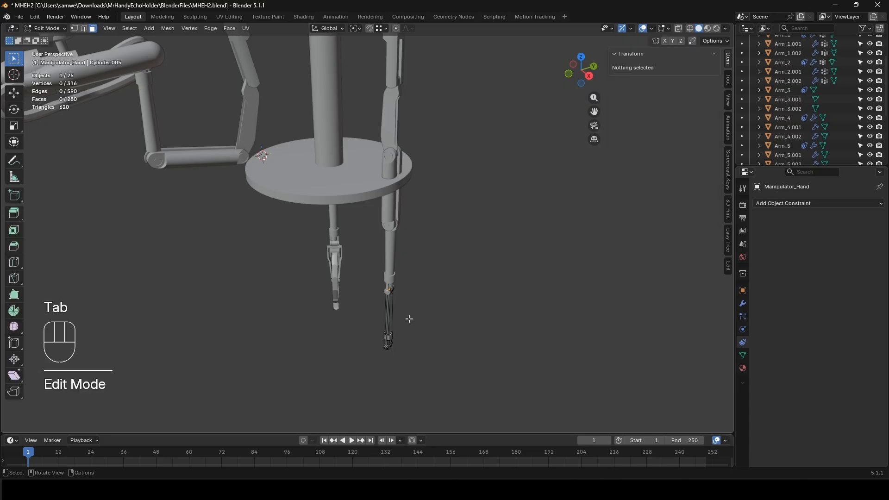
{"action": "key", "text": "a"}
{"action": "key", "text": "r"}
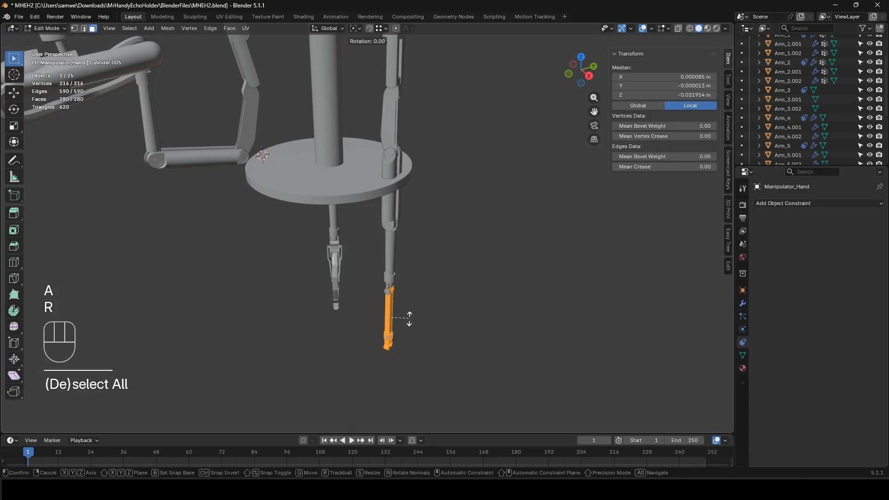
{"action": "key", "text": "z"}
{"action": "key", "text": "KP_1"}
{"action": "key", "text": "KP_2"}
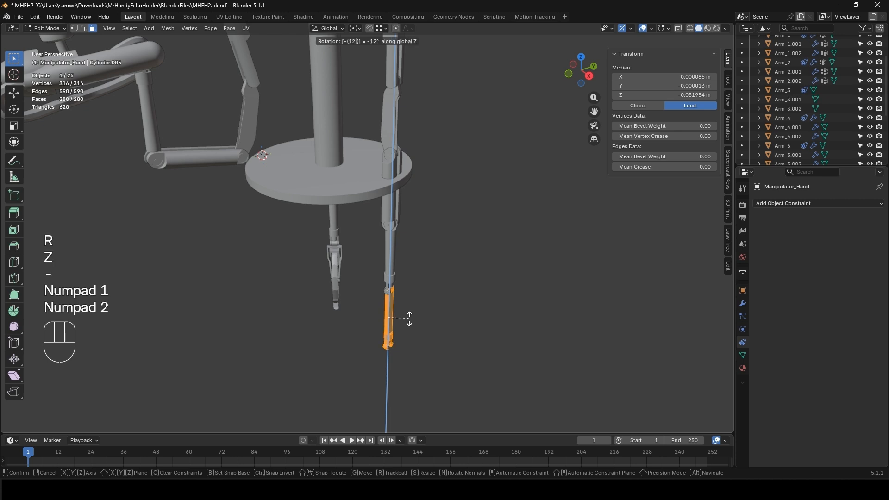
{"action": "key", "text": "Return"}
{"action": "key", "text": "Tab"}
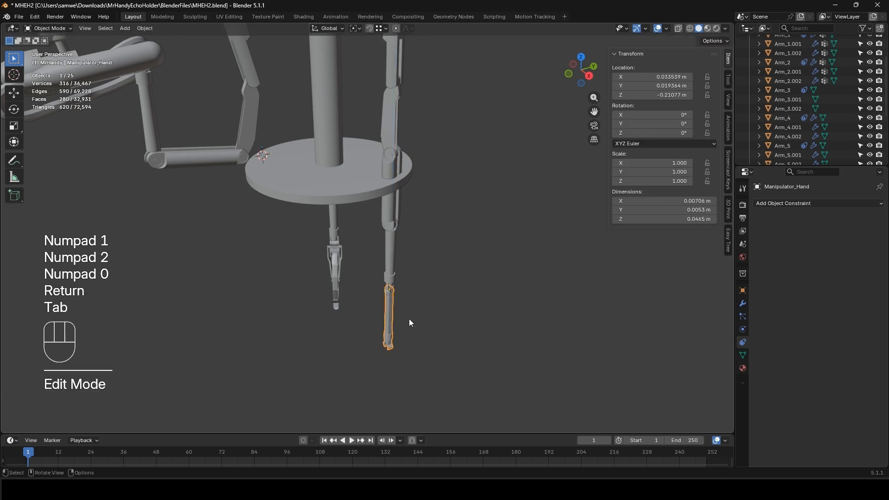
- Rotate the Manipulator_Hand object by 120° around the global Z axis in Object Mode
{"action": "key", "text": "r"}
{"action": "key", "text": "z"}
{"action": "key", "text": "KP_1"}
{"action": "key", "text": "KP_2"}
{"action": "key", "text": "KP_0"}
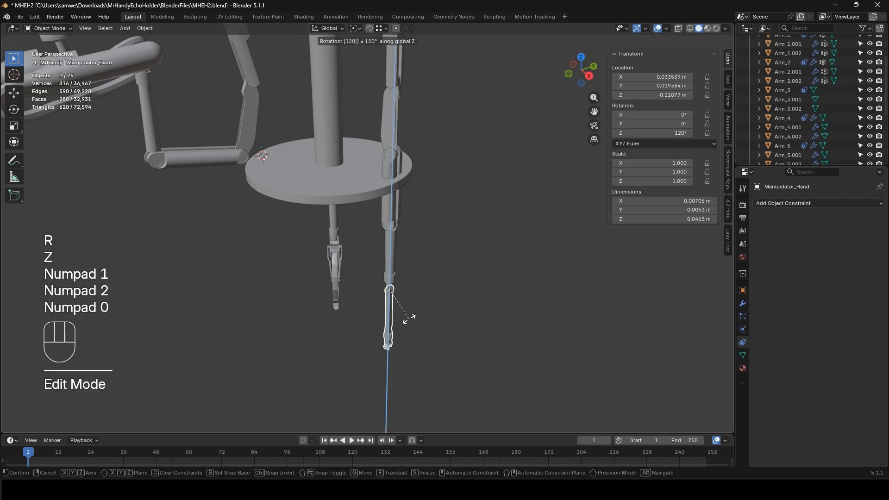
{"action": "key", "text": "Return"}
- Test the rotation of Manipulator_Hand around its local X axis and undo it
{"action": "key", "text": "r"}
{"action": "key", "text": "x"}
{"action": "key", "text": "x"}
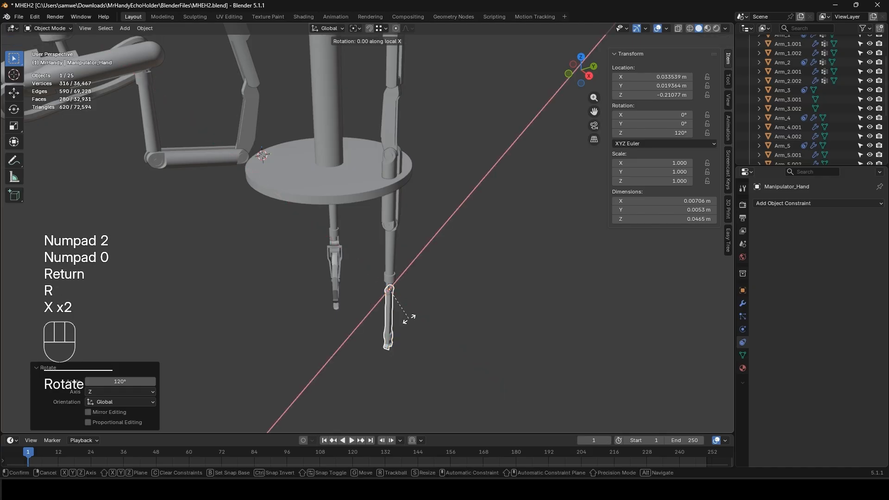
{"action": "right_click", "coordinate": [444, 274]}
{"action": "key", "text": "ctrl+z"}
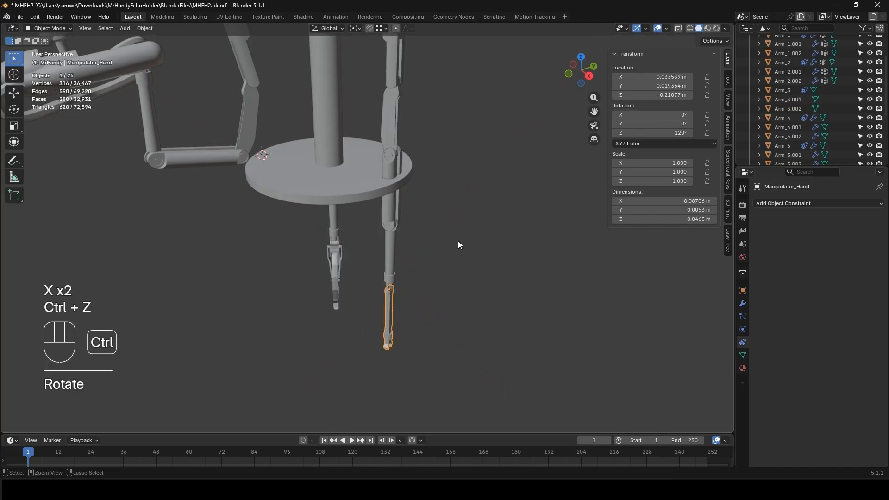
- Snap the 3D cursor to the center of the two round joint faces at the lower end of Arm_4.001
{"action": "middle_click_drag", "start_coordinate": [446, 145], "coordinate": [450, 116], "text": "shift"}
{"action": "scroll", "coordinate": [431, 277], "scroll_direction": "up", "scroll_amount": 3}
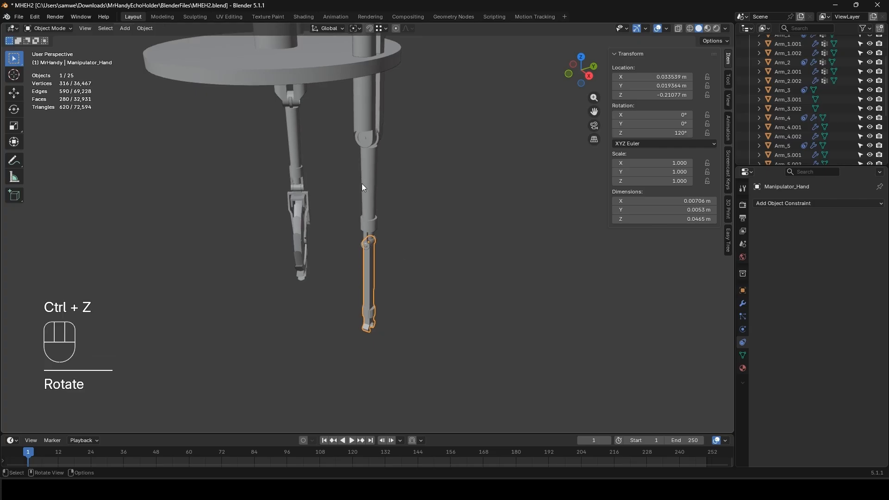
{"action": "left_click", "coordinate": [373, 189]}
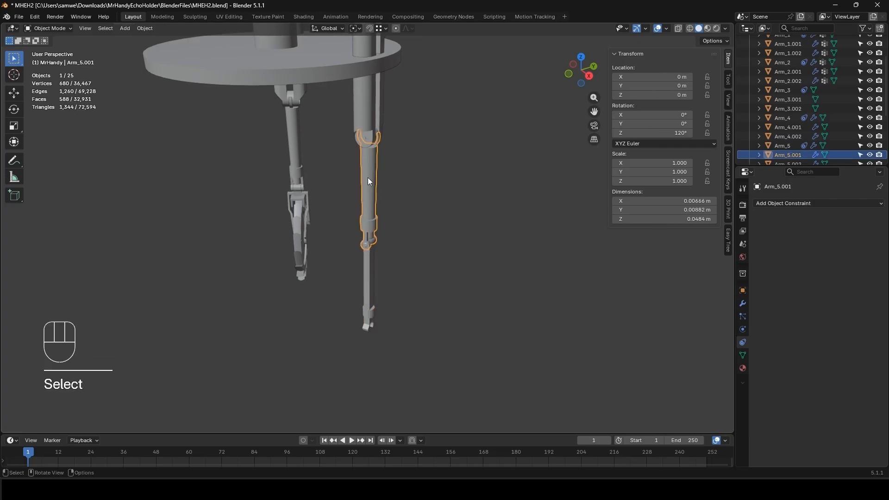
{"action": "key", "text": "Tab"}
{"action": "key", "text": "Tab"}
{"action": "scroll", "coordinate": [379, 182], "scroll_direction": "up", "scroll_amount": 2}
{"action": "middle_click_drag", "start_coordinate": [374, 152], "coordinate": [381, 209], "text": "shift"}
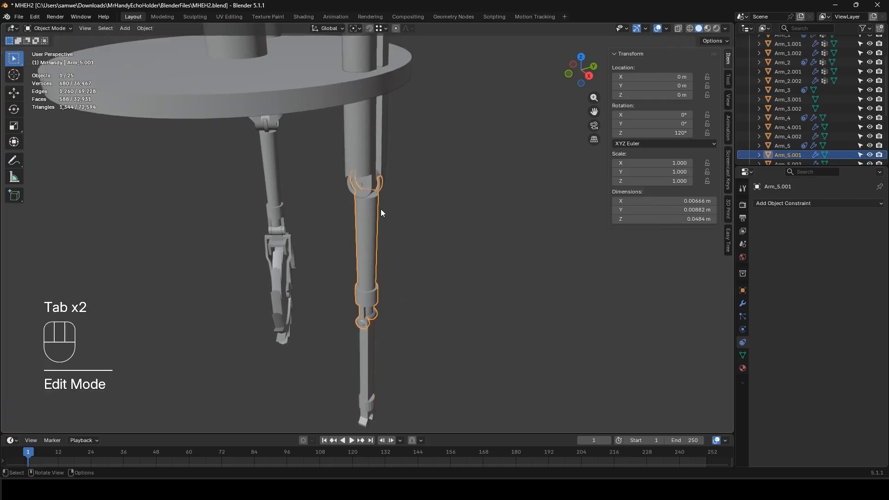
{"action": "key", "text": "KP_Decimal"}
{"action": "scroll", "coordinate": [377, 209], "scroll_direction": "down", "scroll_amount": 4}
{"action": "middle_click_drag", "start_coordinate": [386, 139], "coordinate": [354, 197], "text": "shift"}
{"action": "scroll", "coordinate": [364, 201], "scroll_direction": "up", "scroll_amount": 5}
{"action": "left_click", "coordinate": [306, 225]}
{"action": "key", "text": "Tab"}
{"action": "middle_click_drag", "start_coordinate": [307, 228], "coordinate": [209, 223]}
{"action": "left_click", "coordinate": [328, 210], "text": "shift"}
{"action": "middle_click_drag", "start_coordinate": [327, 210], "coordinate": [436, 236]}
{"action": "key", "text": "shift+s"}
{"action": "left_click", "coordinate": [423, 291]}
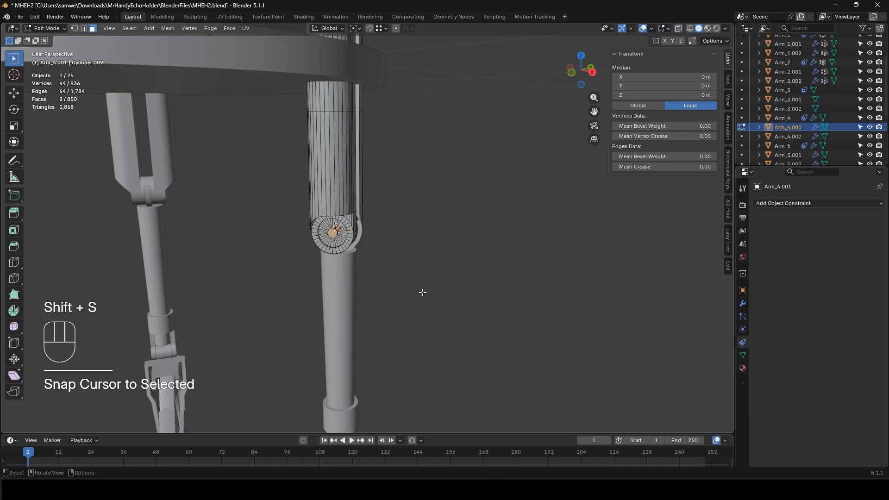
{"action": "key", "text": "Tab"}
- Set the origin of Arm_5.001 to the 3D cursor
{"action": "left_click", "coordinate": [340, 297]}
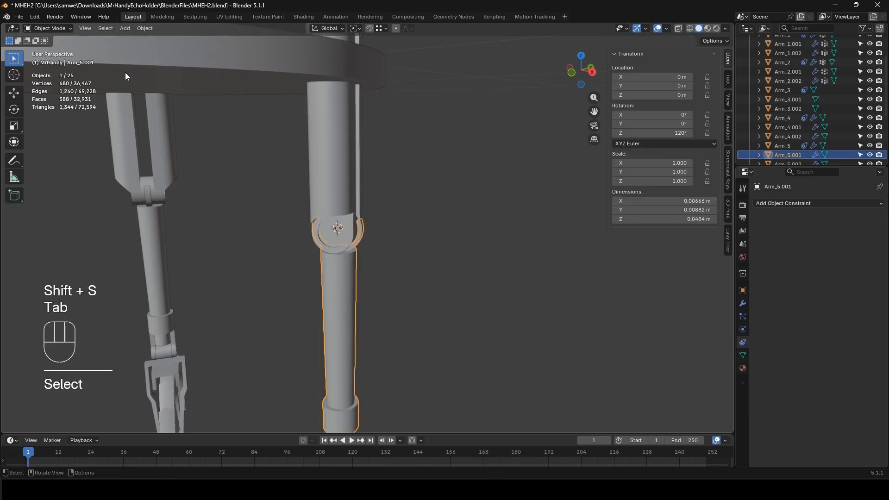
{"action": "left_click", "coordinate": [149, 28]}
{"action": "mouse_move", "coordinate": [163, 47]}
{"action": "left_click", "coordinate": [276, 67]}
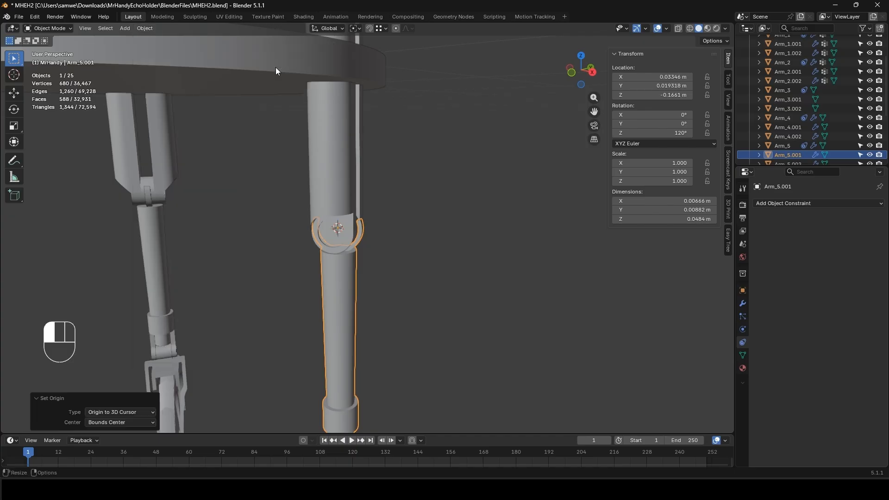
- Snap the 3D cursor to the center of the two round joint faces at the upper end of Arm_4.001
{"action": "middle_click_drag", "start_coordinate": [416, 231], "coordinate": [393, 227]}
{"action": "left_click", "coordinate": [332, 173]}
{"action": "middle_click_drag", "start_coordinate": [355, 132], "coordinate": [371, 241], "text": "shift"}
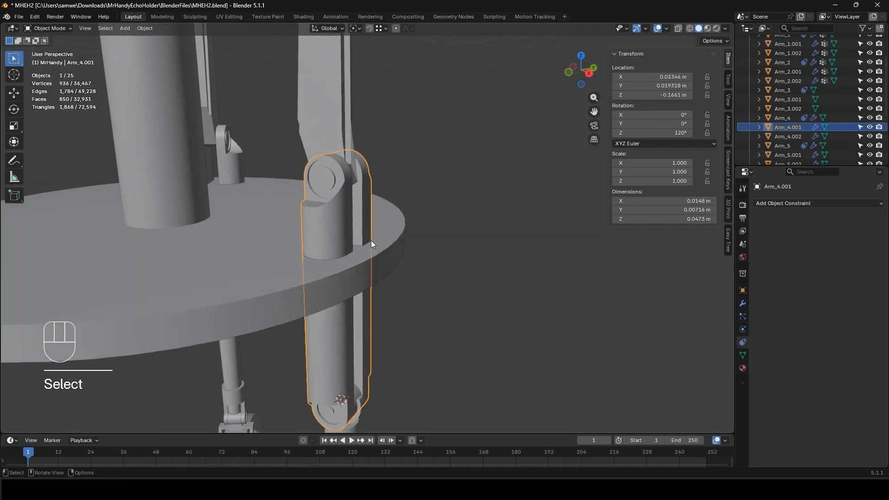
{"action": "key", "text": "Tab"}
{"action": "left_click", "coordinate": [324, 184]}
{"action": "middle_click_drag", "start_coordinate": [343, 187], "coordinate": [209, 189]}
{"action": "left_click", "coordinate": [316, 150], "text": "shift"}
{"action": "middle_click_drag", "start_coordinate": [323, 207], "coordinate": [399, 208]}
{"action": "key", "text": "shift+s"}
{"action": "left_click", "coordinate": [397, 270]}
{"action": "key", "text": "Tab"}
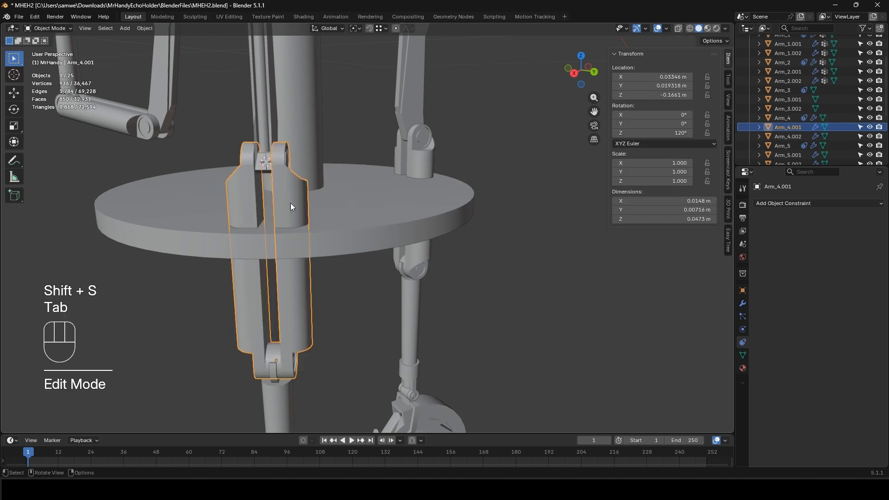
- Set the origin of Arm_4.001 to the 3D cursor
{"action": "left_click", "coordinate": [145, 28]}
{"action": "mouse_move", "coordinate": [223, 51]}
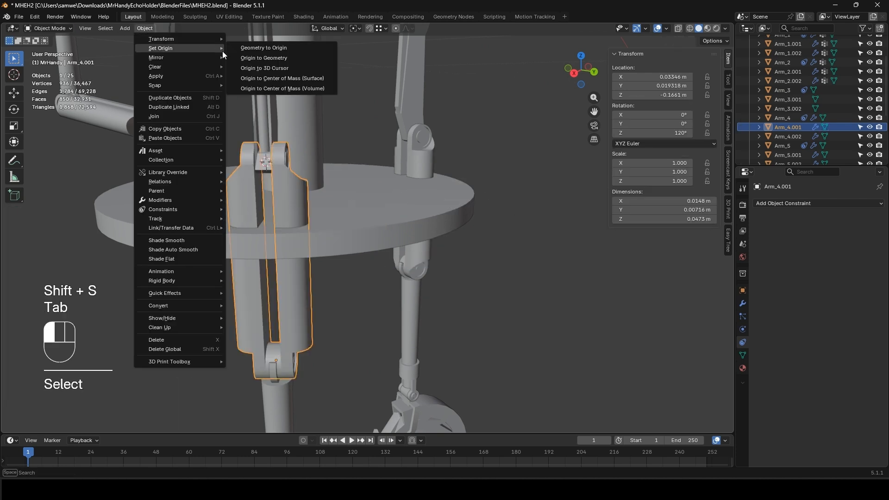
{"action": "left_click", "coordinate": [269, 70]}
- Check the origin placement of each segment along the Manipulator_Hand arm, from Arm_2.001 down to the hand
{"action": "middle_click_drag", "start_coordinate": [424, 204], "coordinate": [345, 201]}
{"action": "middle_click_drag", "start_coordinate": [334, 125], "coordinate": [350, 284], "text": "shift"}
{"action": "left_click", "coordinate": [331, 210]}
{"action": "middle_click_drag", "start_coordinate": [341, 188], "coordinate": [344, 282], "text": "shift"}
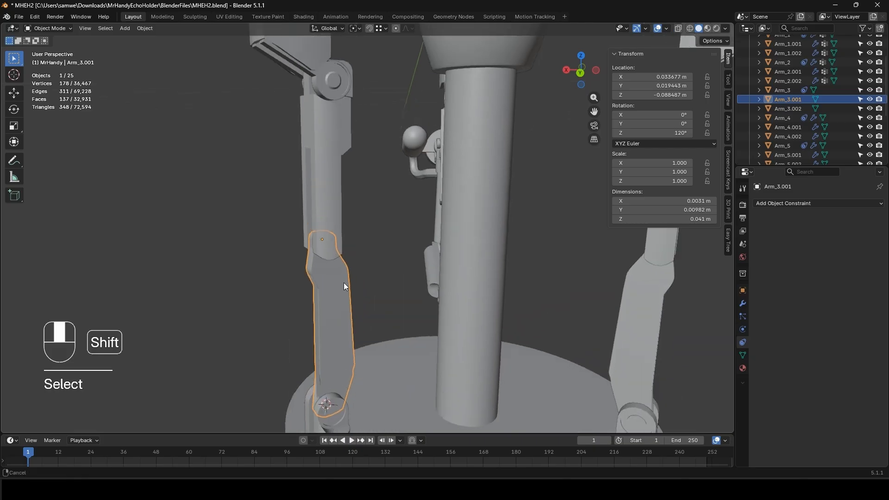
{"action": "scroll", "coordinate": [343, 282], "scroll_direction": "down", "scroll_amount": 3}
{"action": "left_click", "coordinate": [334, 172]}
{"action": "left_click", "coordinate": [315, 108]}
{"action": "middle_click_drag", "start_coordinate": [375, 258], "coordinate": [368, 172], "text": "shift"}
{"action": "left_click", "coordinate": [342, 93]}
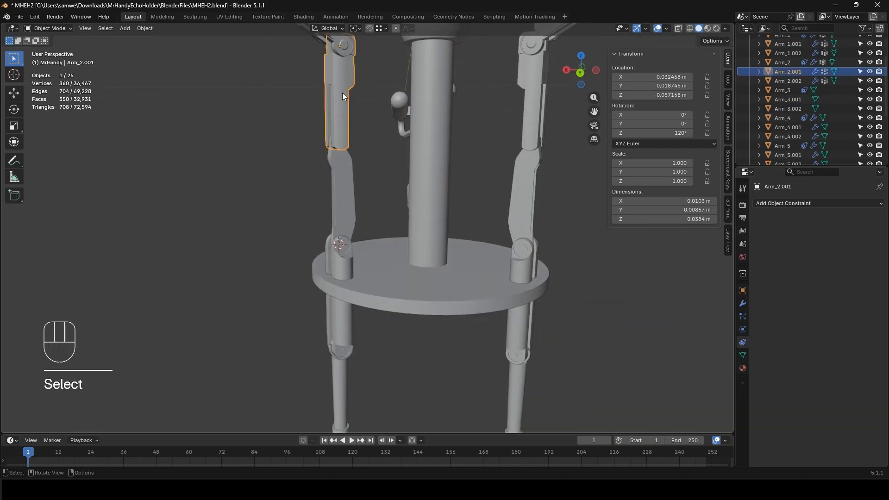
{"action": "left_click", "coordinate": [340, 139]}
{"action": "left_click", "coordinate": [342, 271]}
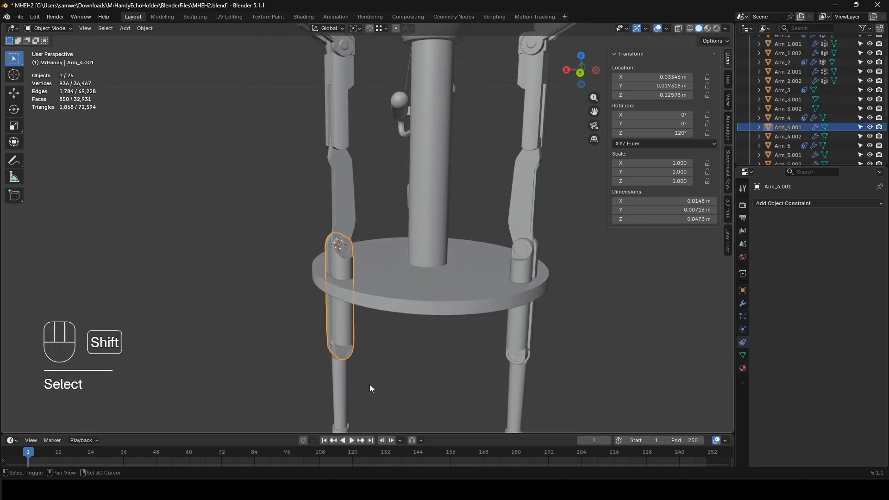
{"action": "middle_click_drag", "start_coordinate": [370, 384], "coordinate": [346, 217], "text": "shift"}
{"action": "left_click", "coordinate": [341, 197]}
{"action": "left_click", "coordinate": [341, 345]}
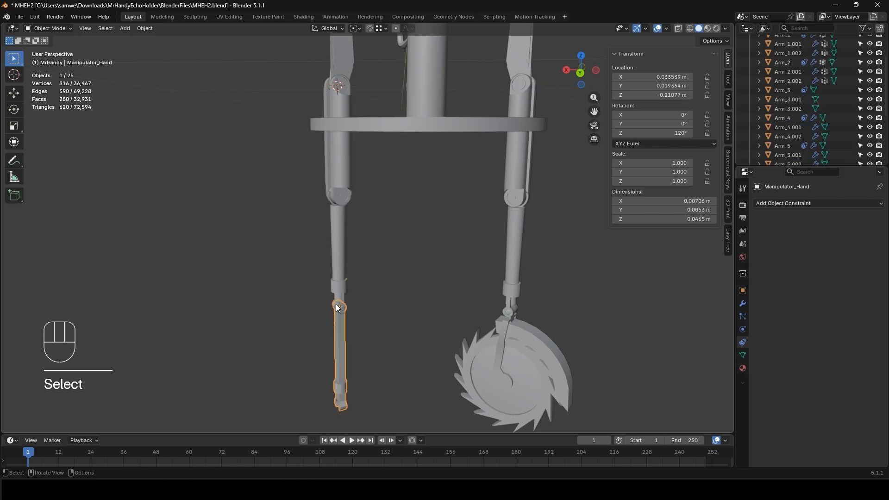
- Select the BuzzSaw and test its rotation around the global X axis
{"action": "middle_click_drag", "start_coordinate": [525, 367], "coordinate": [465, 308]}
{"action": "middle_click_drag", "start_coordinate": [466, 304], "coordinate": [487, 296], "text": "shift"}
{"action": "scroll", "coordinate": [487, 295], "scroll_direction": "down", "scroll_amount": 2}
{"action": "middle_click_drag", "start_coordinate": [487, 297], "coordinate": [365, 301]}
{"action": "left_click", "coordinate": [366, 301]}
{"action": "middle_click_drag", "start_coordinate": [393, 329], "coordinate": [425, 335]}
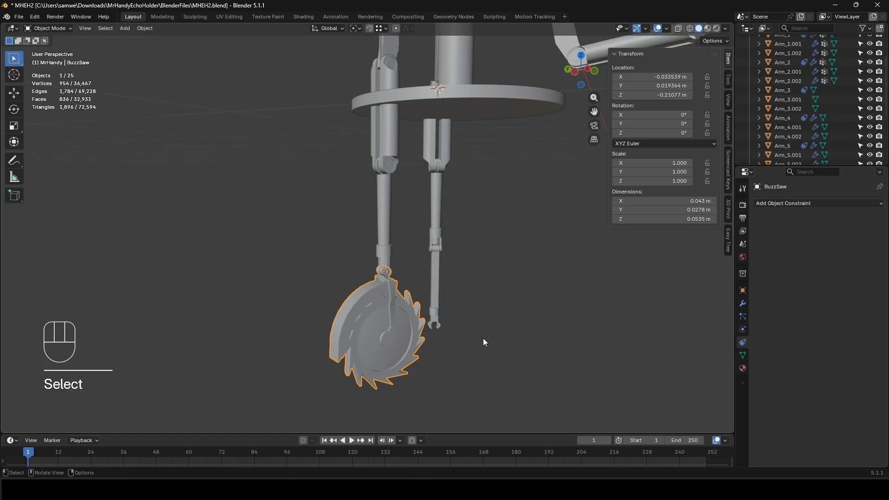
{"action": "key", "text": "r"}
{"action": "key", "text": "x"}
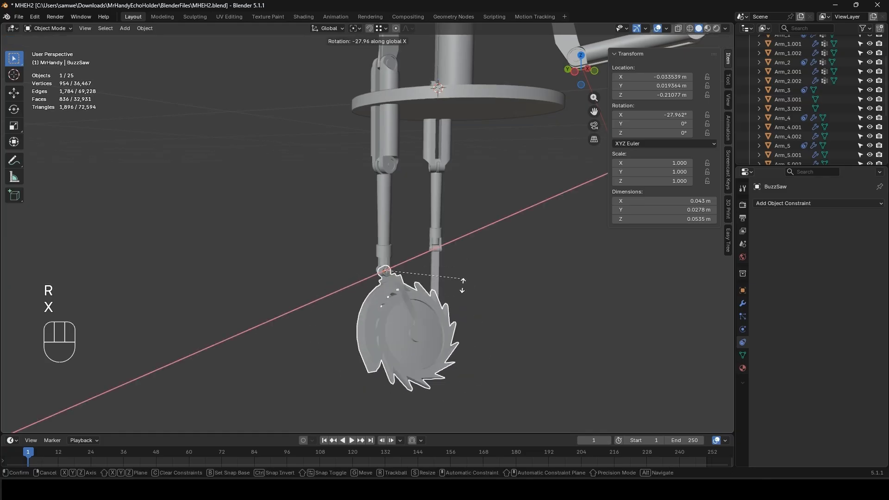
{"action": "right_click", "coordinate": [446, 293]}
- Rotate the whole BuzzSaw mesh by -240° around the global Z axis in Edit Mode and return to Object Mode
{"action": "middle_click_drag", "start_coordinate": [446, 294], "coordinate": [391, 274]}
{"action": "scroll", "coordinate": [383, 318], "scroll_direction": "up", "scroll_amount": 3}
{"action": "key", "text": "Tab"}
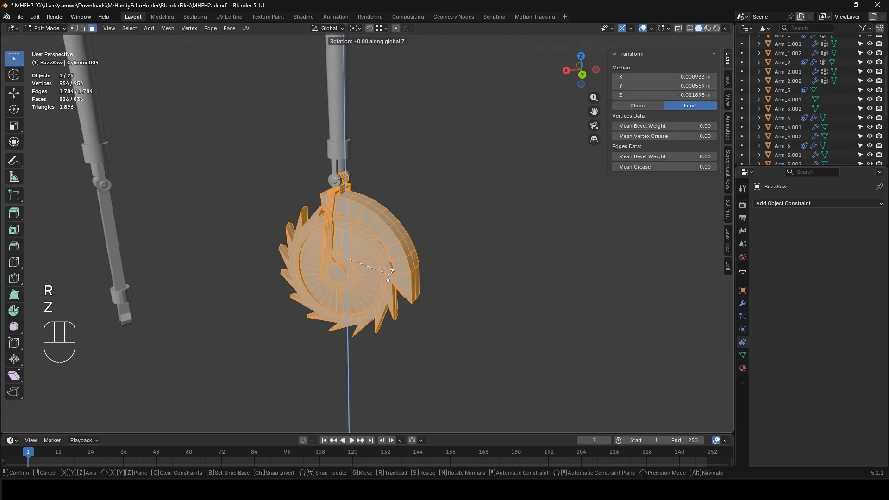
{"action": "key", "text": "KP_4"}
{"action": "key", "text": "KP_0"}
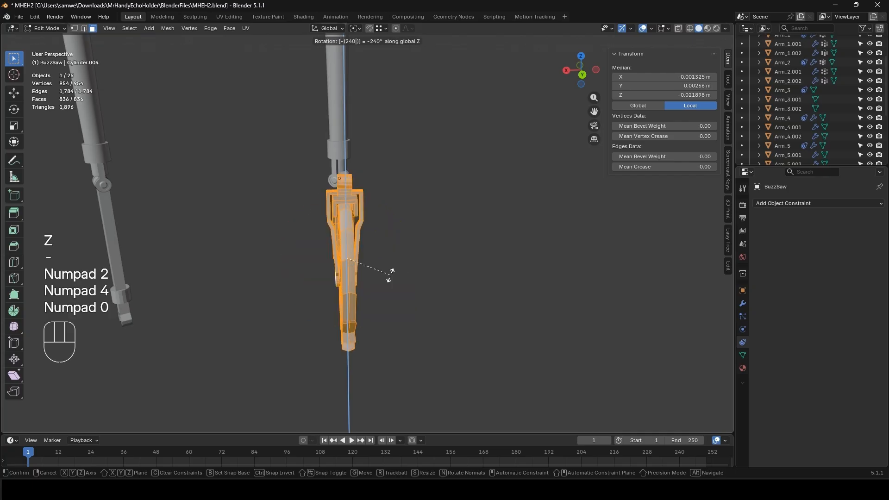
{"action": "key", "text": "Return"}
{"action": "key", "text": "Tab"}
- Rotate the BuzzSaw object by 240° around the global Z axis in Object Mode
{"action": "key", "text": "r"}
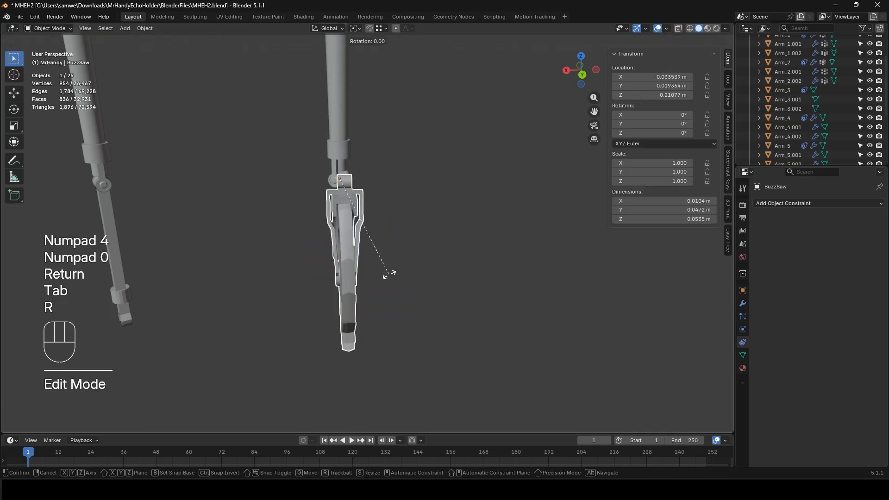
{"action": "key", "text": "z"}
{"action": "key", "text": "KP_2"}
{"action": "key", "text": "KP_4"}
{"action": "key", "text": "KP_0"}
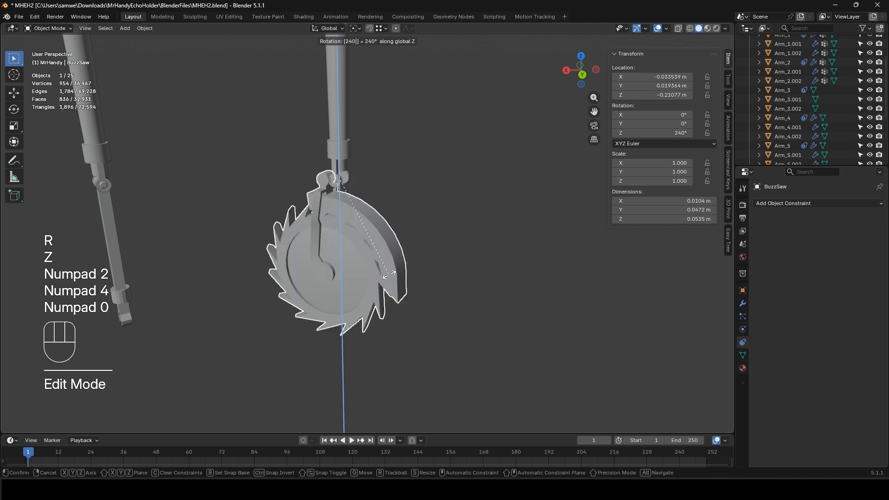
{"action": "key", "text": "Return"}
- Test the rotation of the BuzzSaw around its local X axis
{"action": "key", "text": "r"}
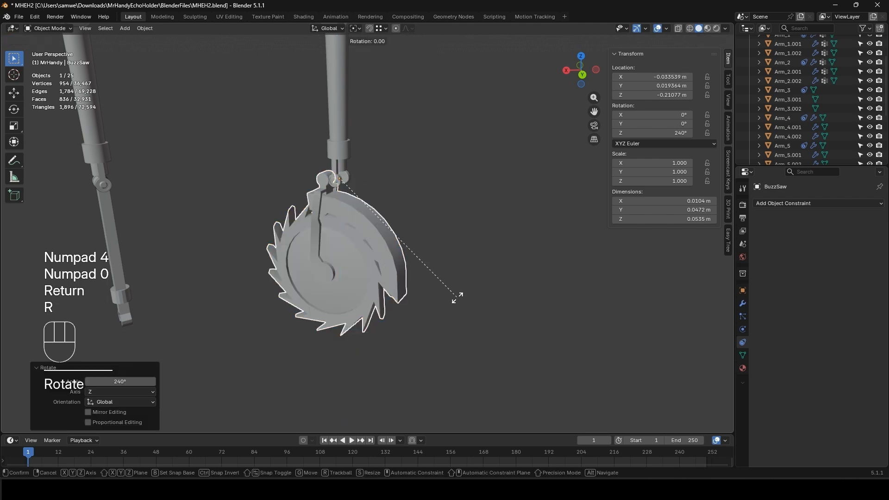
{"action": "key", "text": "x"}
{"action": "key", "text": "x"}
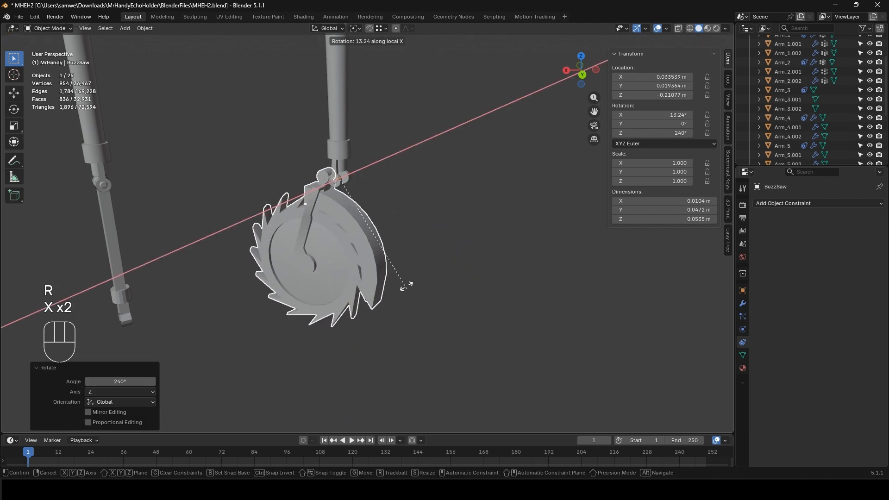
{"action": "right_click", "coordinate": [381, 199]}
- Move the BuzzSaw mesh about 0.0041 m horizontally in Edit Mode, with Z locked, to seat it in the arm's end joint
{"action": "key", "text": "Tab"}
{"action": "scroll", "coordinate": [380, 198], "scroll_direction": "up", "scroll_amount": 2}
{"action": "middle_click_drag", "start_coordinate": [381, 198], "coordinate": [341, 241]}
{"action": "middle_click_drag", "start_coordinate": [437, 186], "coordinate": [419, 274], "text": "shift"}
{"action": "key", "text": "KP_Decimal"}
{"action": "key", "text": "g"}
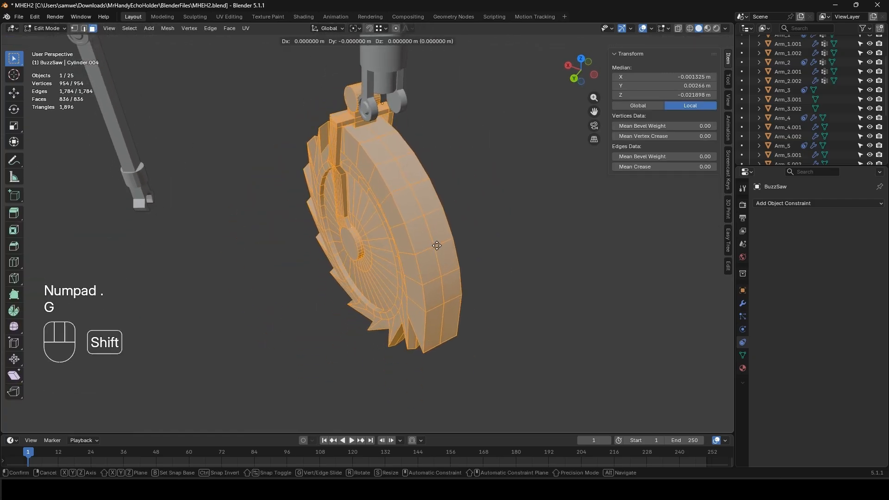
{"action": "key", "text": "shift+z"}
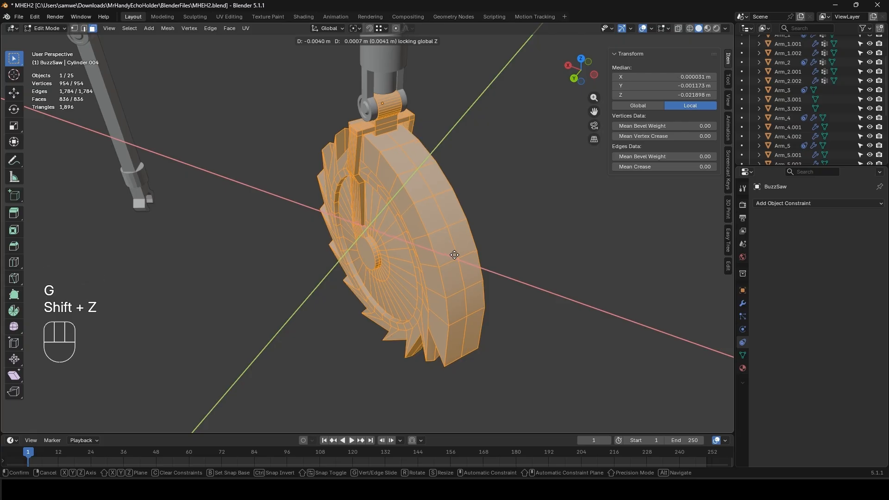
{"action": "left_click", "coordinate": [454, 255]}
{"action": "mouse_move", "coordinate": [454, 255]}
{"action": "middle_mouse_down"}
{"action": "mouse_move", "coordinate": [375, 252]}
{"action": "mouse_move", "coordinate": [459, 243]}
{"action": "middle_mouse_up"}
{"action": "key", "text": "Tab"}
- Test the seated BuzzSaw's rotation around its local X axis again and inspect the arms from several angles
{"action": "scroll", "coordinate": [459, 243], "scroll_direction": "down", "scroll_amount": 4}
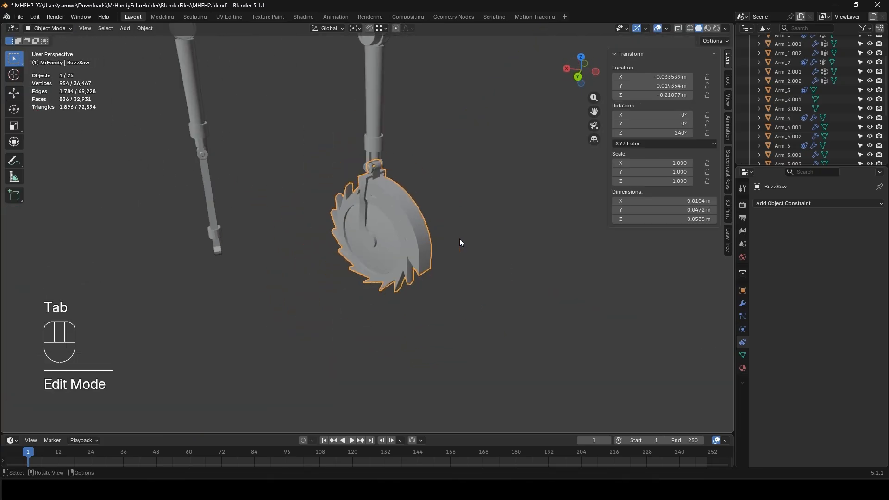
{"action": "key", "text": "r"}
{"action": "key", "text": "x"}
{"action": "key", "text": "x"}
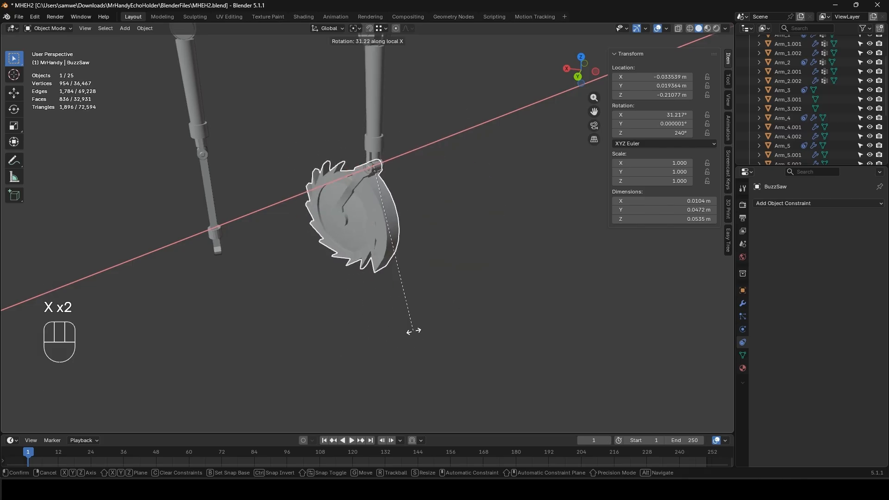
{"action": "right_click", "coordinate": [458, 252]}
{"action": "scroll", "coordinate": [431, 136], "scroll_direction": "down", "scroll_amount": 6}
{"action": "middle_click_drag", "start_coordinate": [431, 135], "coordinate": [333, 257], "text": "shift"}
{"action": "middle_click_drag", "start_coordinate": [334, 257], "coordinate": [415, 116], "text": "shift"}
{"action": "scroll", "coordinate": [465, 273], "scroll_direction": "up", "scroll_amount": 4}
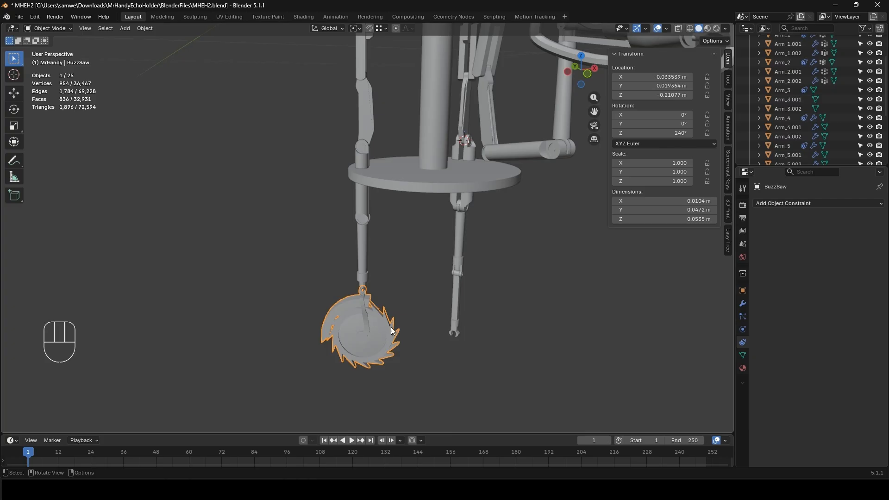
{"action": "middle_click_drag", "start_coordinate": [469, 326], "coordinate": [478, 265], "text": "shift"}
{"action": "middle_click_drag", "start_coordinate": [415, 284], "coordinate": [440, 288]}
{"action": "scroll", "coordinate": [441, 288], "scroll_direction": "up", "scroll_amount": 2}
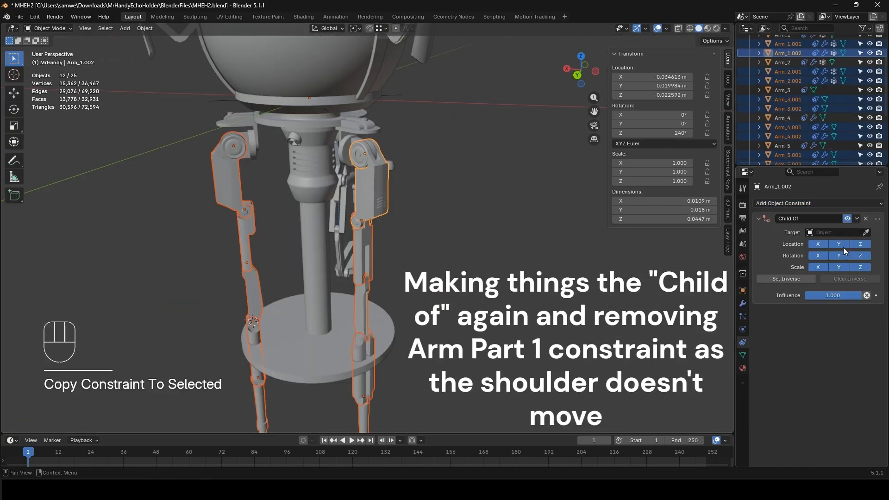
- Undo the last rotation change on Arm_1.001 and test its rotation around the X axis
{"action": "left_click", "coordinate": [268, 233]}
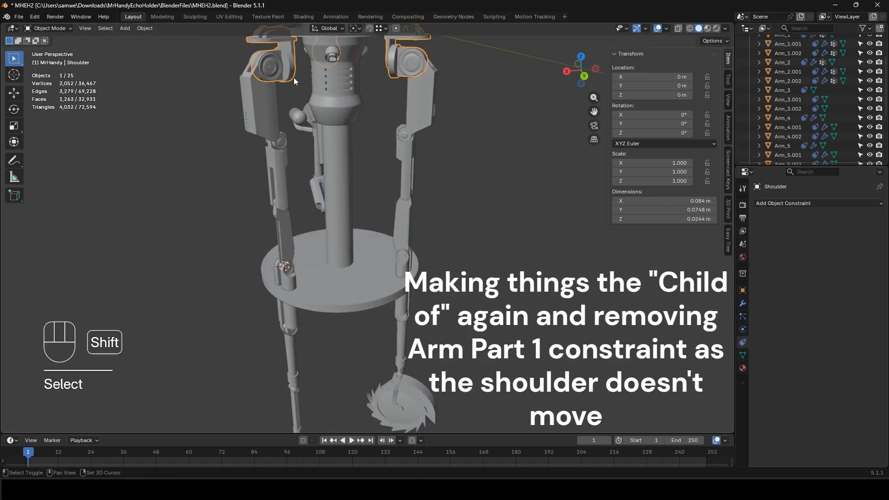
{"action": "scroll", "coordinate": [349, 212], "scroll_direction": "up", "scroll_amount": 2}
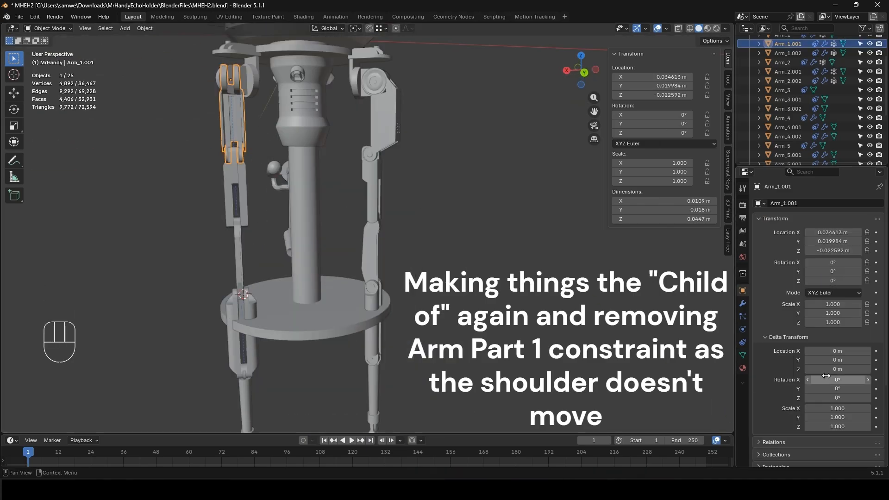
{"action": "key", "text": "ctrl+z"}
{"action": "key", "text": "x"}
{"action": "key", "text": "x"}
{"action": "key", "text": "x"}
{"action": "key", "text": "x"}
{"action": "key", "text": "x"}
- Set the transform orientation to Local and delete the Child Of constraint from Arm_1.001
{"action": "left_click", "coordinate": [328, 28]}
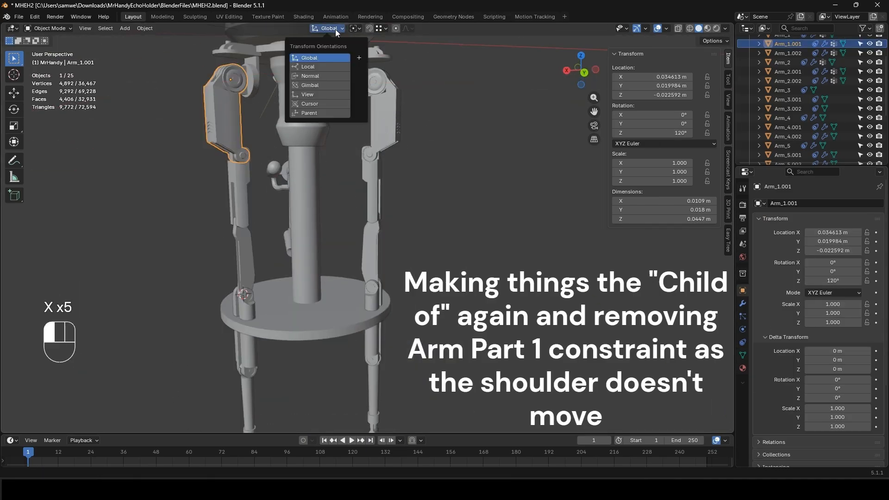
{"action": "left_click", "coordinate": [308, 66]}
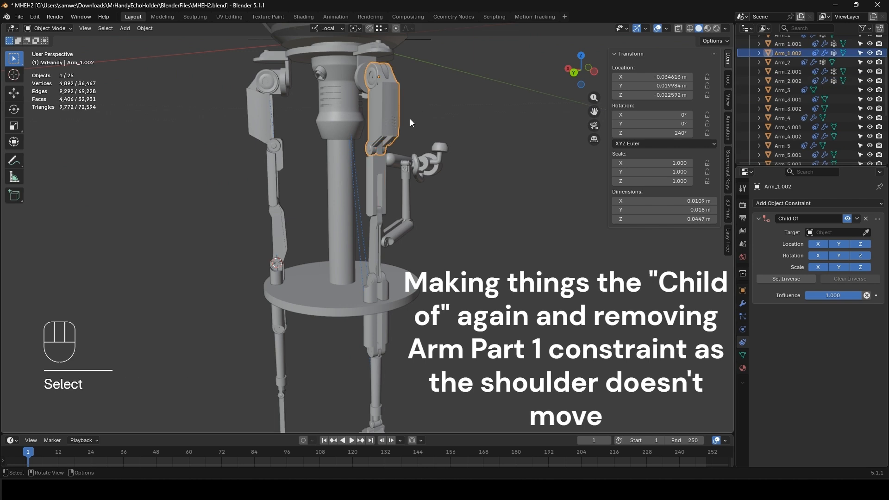
{"action": "left_click", "coordinate": [866, 219]}
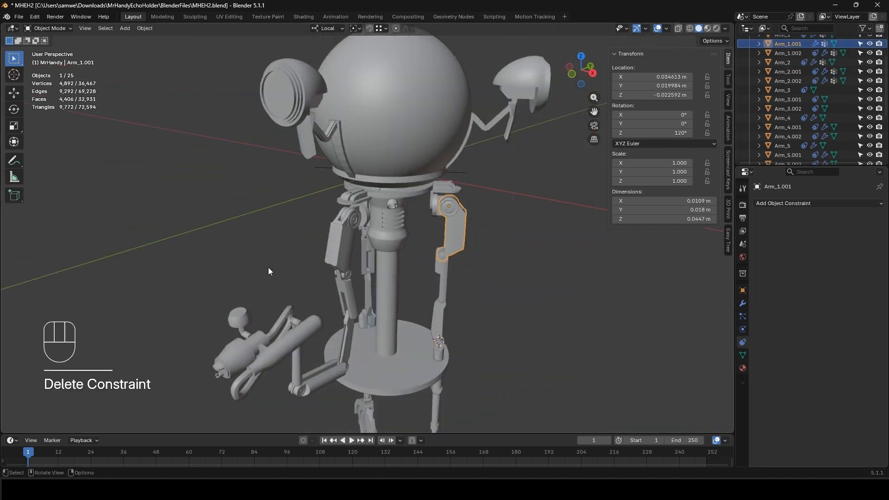
- Switch to the image viewer and examine the arm poses in the MrHandyCollage.png reference
{"action": "mouse_move", "coordinate": [268, 271]}
{"action": "middle_mouse_down"}
{"action": "mouse_move", "coordinate": [359, 276]}
{"action": "mouse_move", "coordinate": [257, 272]}
{"action": "middle_mouse_up"}
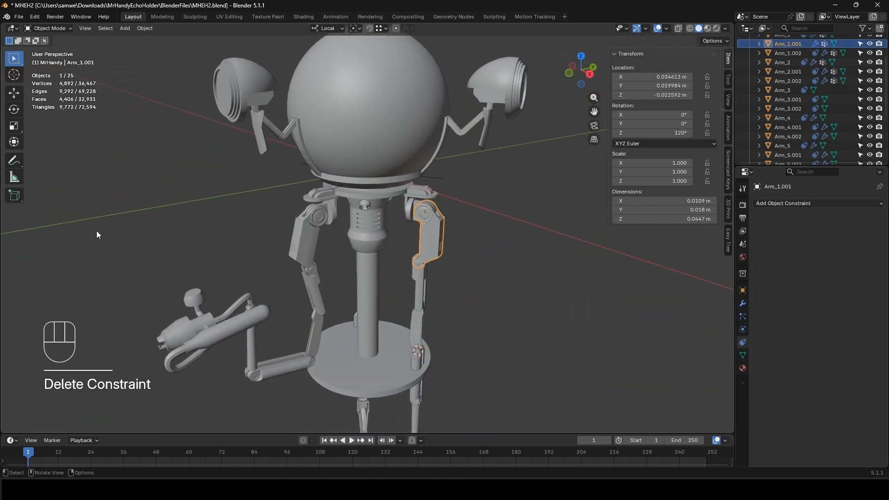
{"action": "left_click_drag", "start_coordinate": [295, 119], "coordinate": [383, 68]}
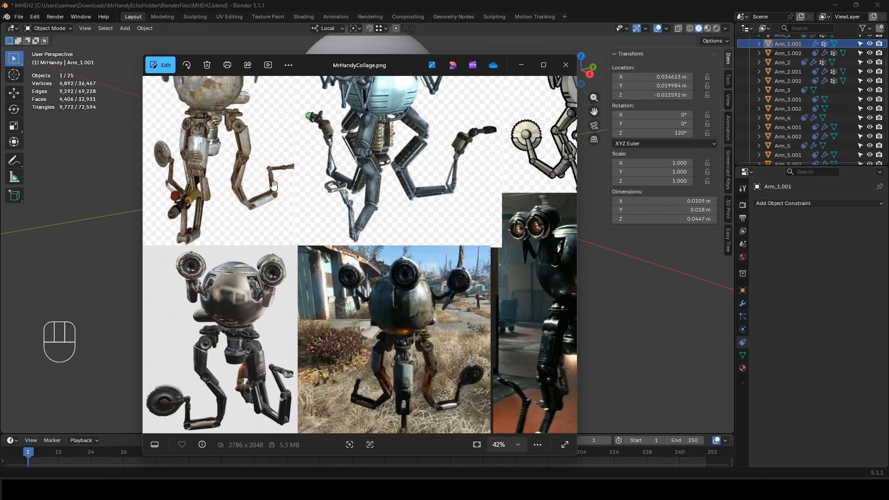
{"action": "left_click_drag", "start_coordinate": [466, 228], "coordinate": [335, 248]}
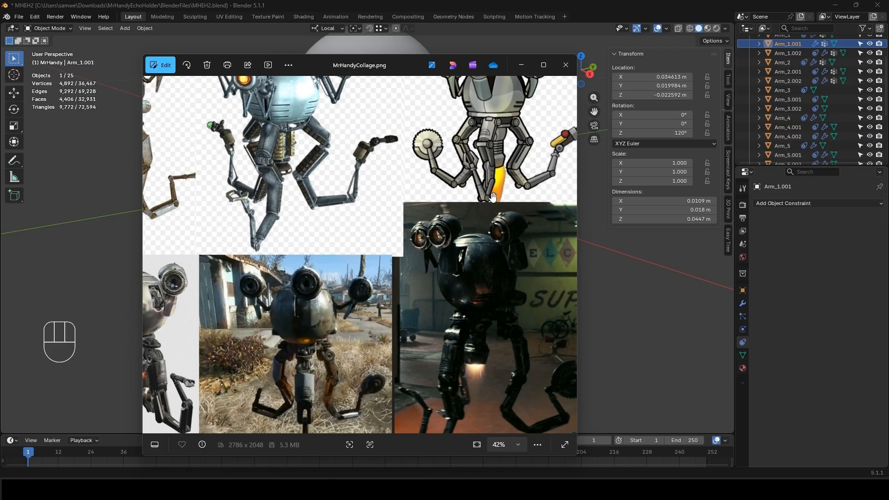
- Switch back to Blender and rotate Arm_1.001 outward by about -27.6° around its local X axis
{"action": "left_click_drag", "start_coordinate": [396, 71], "coordinate": [0, 61]}
{"action": "scroll", "coordinate": [435, 301], "scroll_direction": "down", "scroll_amount": 3}
{"action": "middle_click_drag", "start_coordinate": [435, 301], "coordinate": [449, 278]}
{"action": "scroll", "coordinate": [450, 280], "scroll_direction": "up", "scroll_amount": 3}
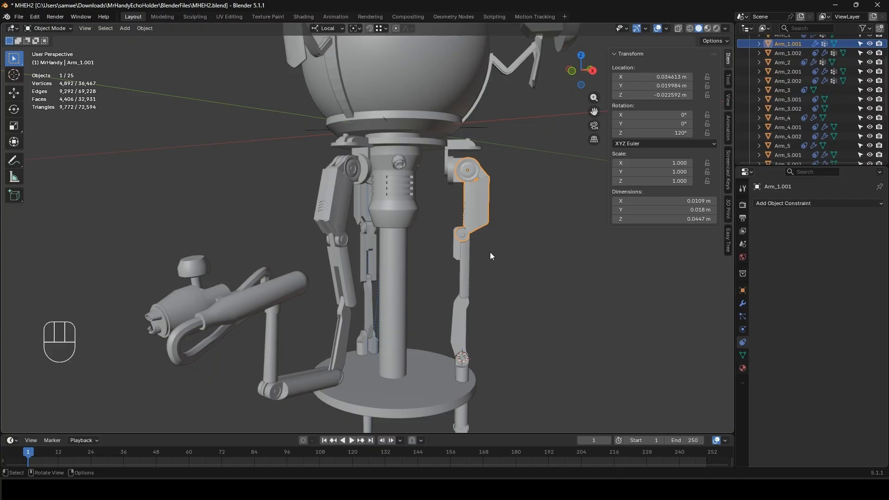
{"action": "middle_click_drag", "start_coordinate": [448, 279], "coordinate": [477, 258]}
{"action": "key", "text": "r"}
{"action": "key", "text": "x"}
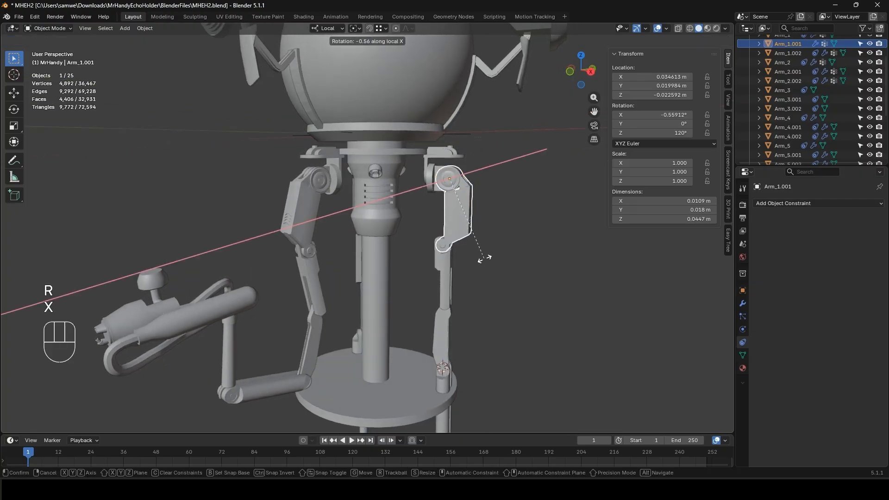
{"action": "left_click", "coordinate": [499, 243]}
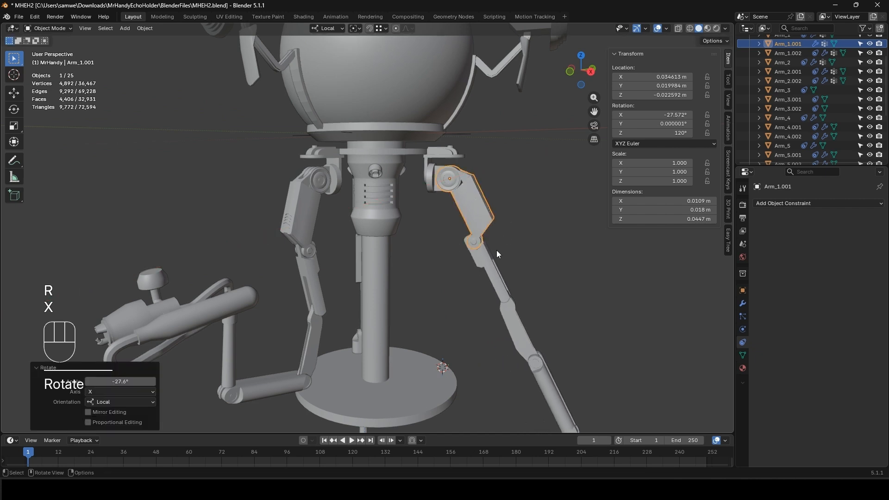
- Rotate Arm_2.001 inward and Arm_3.001 outward by about -57.6° around their local X axes
{"action": "left_click", "coordinate": [497, 253]}
{"action": "key", "text": "r"}
{"action": "key", "text": "x"}
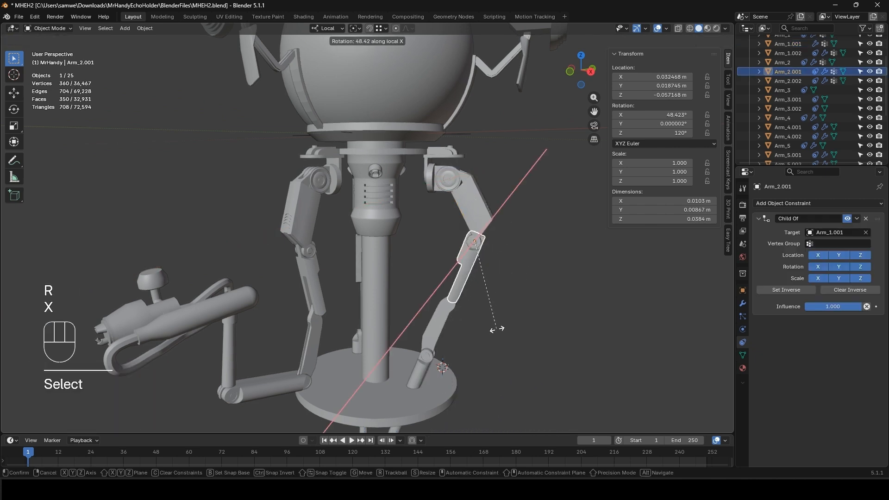
{"action": "left_click", "coordinate": [440, 326]}
{"action": "left_click", "coordinate": [450, 322]}
{"action": "key", "text": "r"}
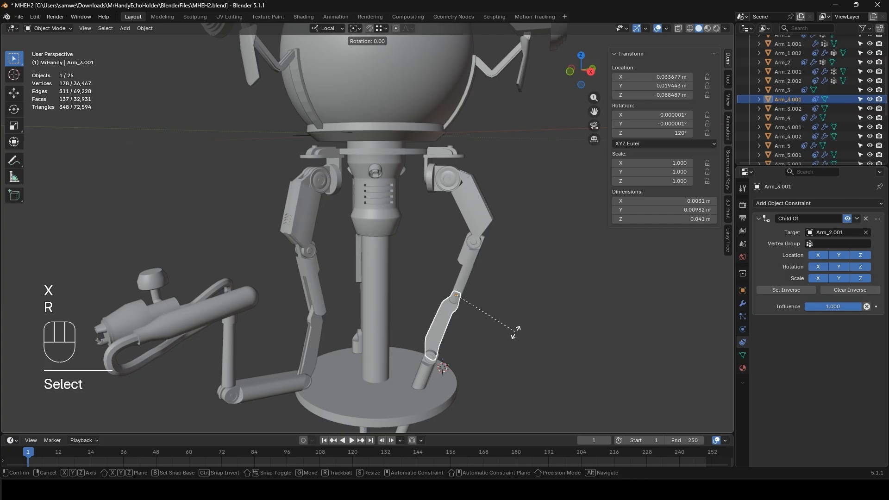
{"action": "key", "text": "x"}
{"action": "left_click", "coordinate": [529, 261]}
{"action": "middle_click_drag", "start_coordinate": [529, 260], "coordinate": [478, 269]}
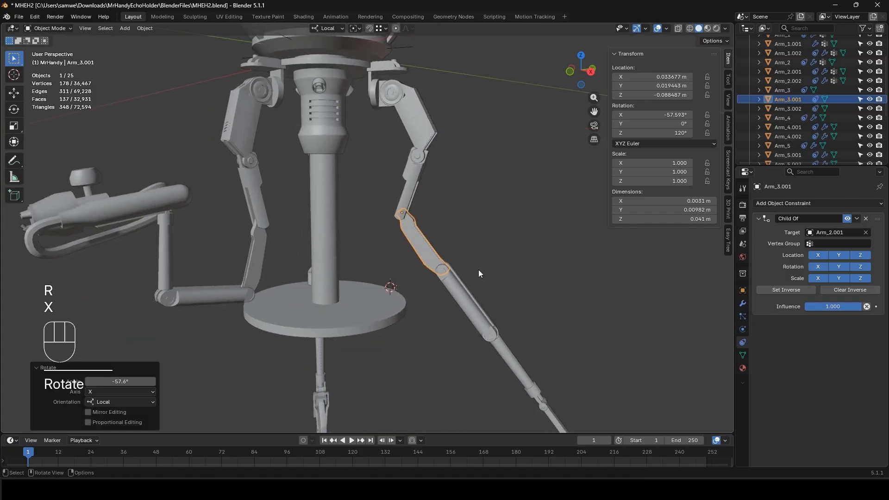
- Rotate Arm_4.001 upward by about -77.6° around its local X axis
{"action": "left_click", "coordinate": [468, 301]}
{"action": "key", "text": "r"}
{"action": "key", "text": "x"}
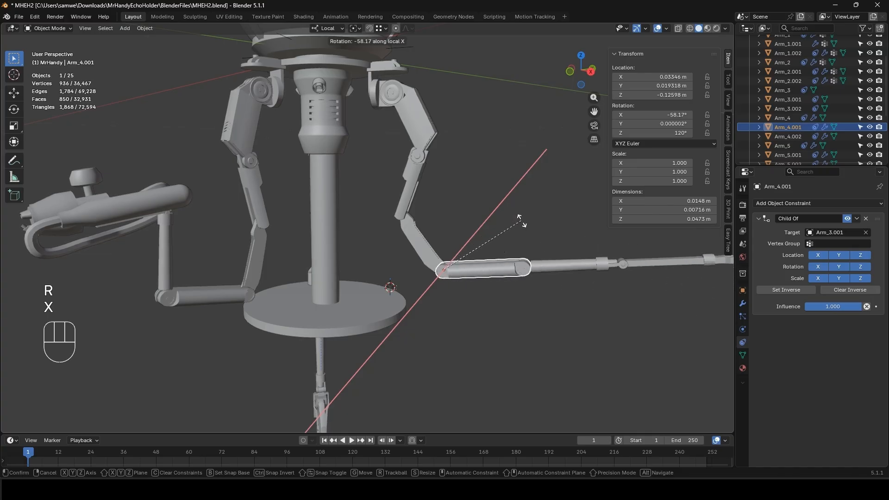
{"action": "left_click", "coordinate": [503, 196]}
{"action": "middle_click_drag", "start_coordinate": [536, 263], "coordinate": [404, 326], "text": "shift"}
- Rotate Arm_5.001 slightly downward and Manipulator_Hand by about 14.5° around their local X axes
{"action": "left_click", "coordinate": [434, 277]}
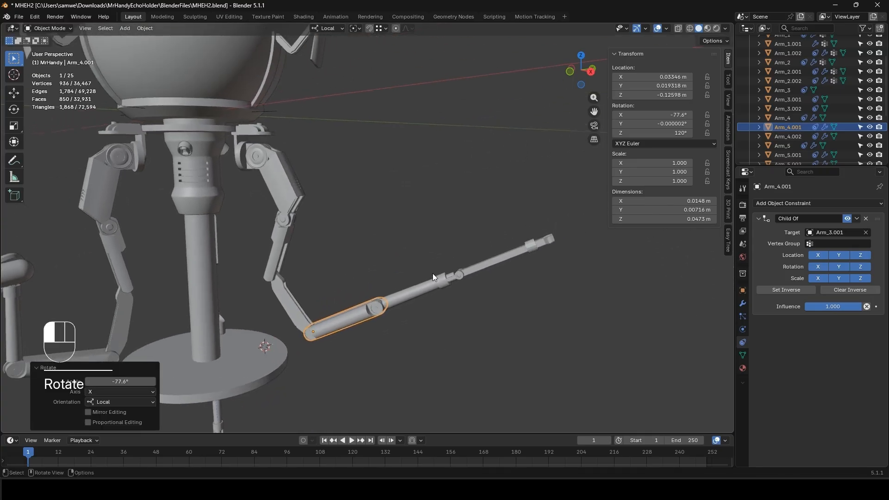
{"action": "key", "text": "r"}
{"action": "key", "text": "x"}
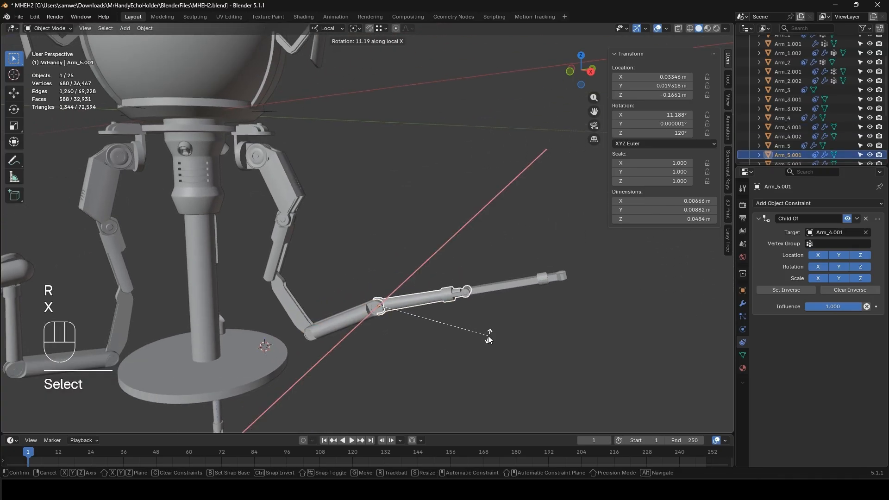
{"action": "left_click", "coordinate": [489, 330]}
{"action": "left_click", "coordinate": [504, 292]}
{"action": "key", "text": "r"}
{"action": "key", "text": "x"}
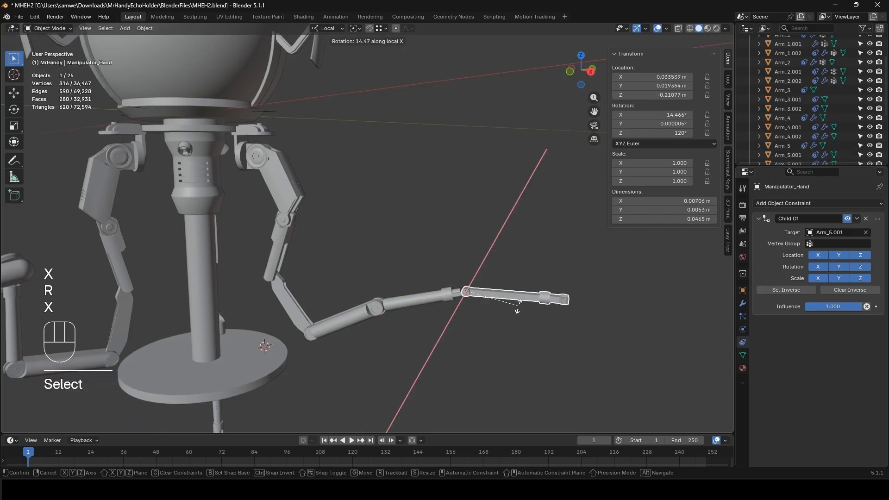
{"action": "left_click", "coordinate": [518, 307]}
{"action": "scroll", "coordinate": [494, 316], "scroll_direction": "down", "scroll_amount": 5}
{"action": "key", "text": "r"}
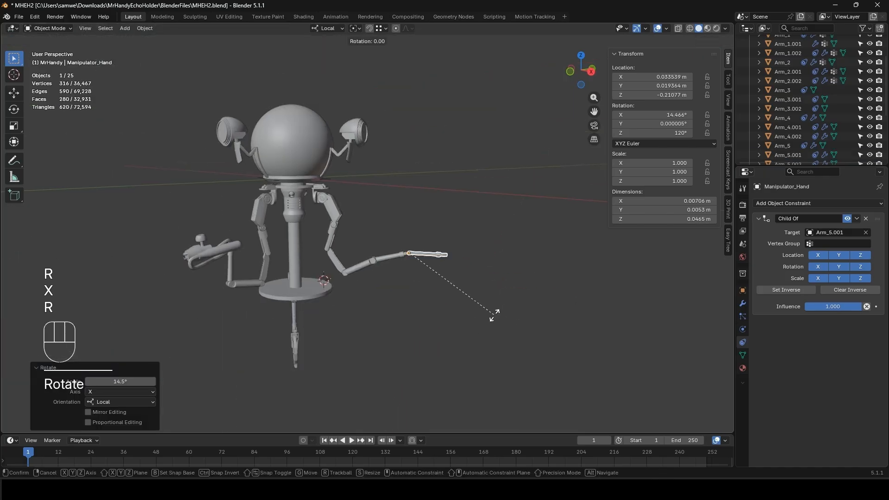
{"action": "key", "text": "x"}
{"action": "right_click", "coordinate": [501, 315]}
- Rotate Arm_1.002, the upper segment of the BuzzSaw arm, outward around its local X axis
{"action": "middle_click_drag", "start_coordinate": [501, 321], "coordinate": [412, 281]}
{"action": "middle_click_drag", "start_coordinate": [412, 281], "coordinate": [326, 229], "text": "shift"}
{"action": "scroll", "coordinate": [396, 236], "scroll_direction": "up", "scroll_amount": 5}
{"action": "middle_click_drag", "start_coordinate": [326, 229], "coordinate": [410, 254], "text": "shift"}
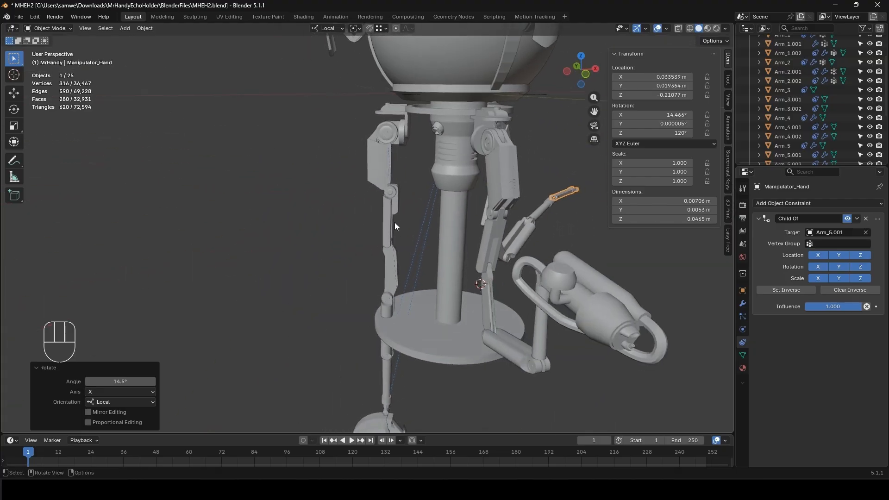
{"action": "left_click", "coordinate": [385, 173]}
{"action": "key", "text": "r"}
{"action": "key", "text": "x"}
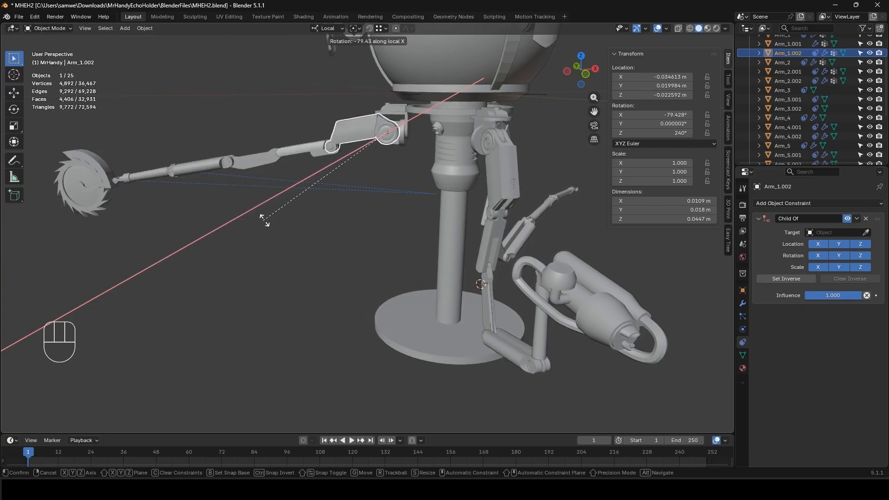
{"action": "left_click", "coordinate": [348, 246]}
- Rotate Arm_2.002 inward toward the stand and Arm_3.002 by about 39° around their local X axes
{"action": "left_click", "coordinate": [343, 203]}
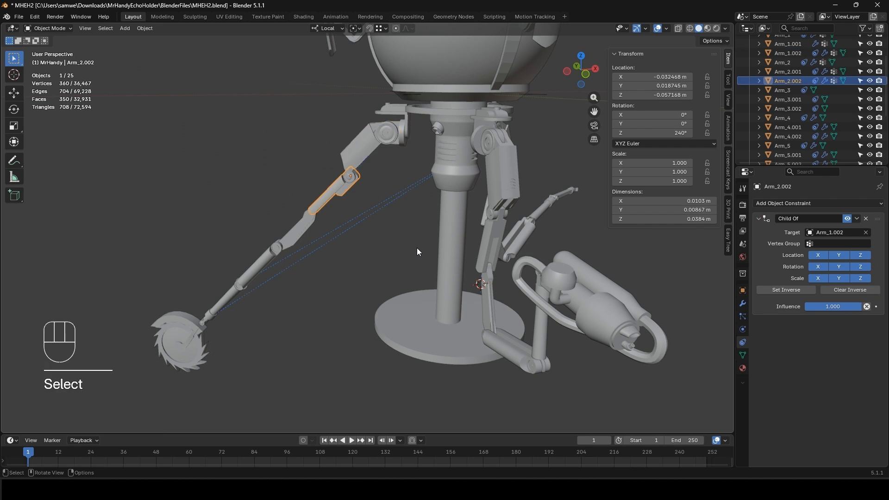
{"action": "key", "text": "r"}
{"action": "key", "text": "x"}
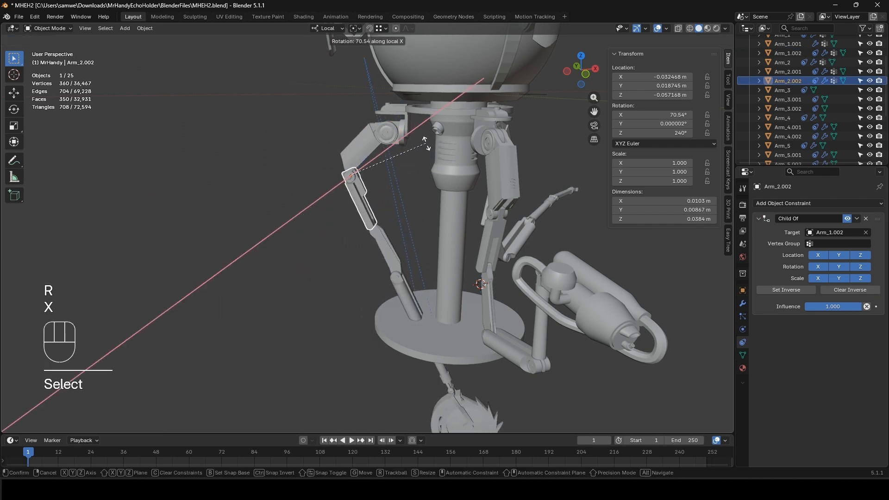
{"action": "left_click", "coordinate": [357, 268]}
{"action": "left_click", "coordinate": [356, 268]}
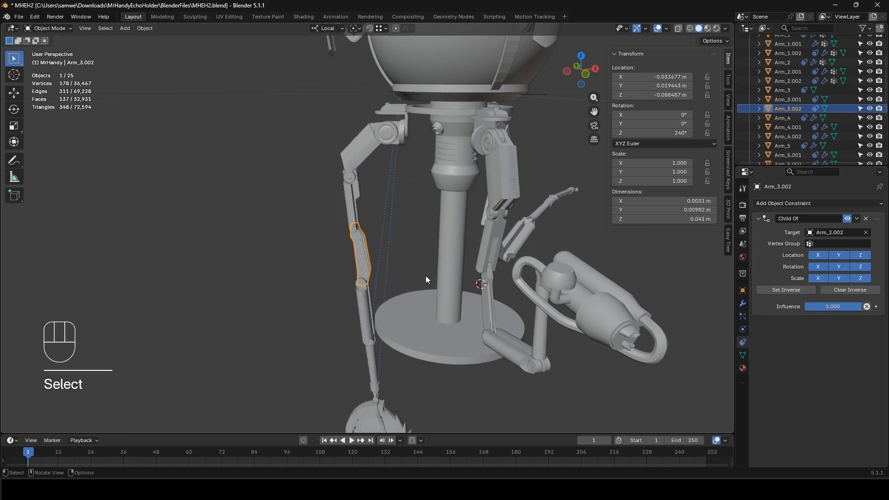
{"action": "key", "text": "r"}
{"action": "key", "text": "x"}
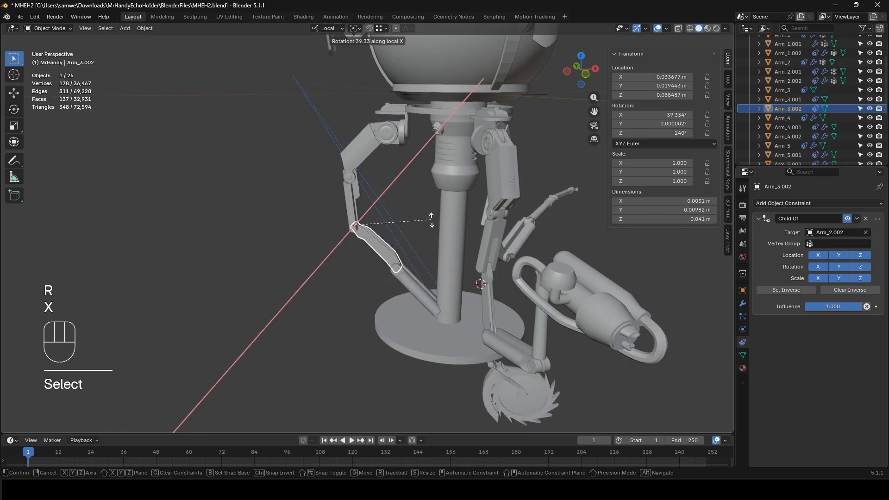
{"action": "left_click", "coordinate": [433, 219]}
- Try to rotate Arm_4.002 around its local X axis and select the round faces at its upper joint in Edit Mode
{"action": "left_click", "coordinate": [417, 288]}
{"action": "middle_click_drag", "start_coordinate": [448, 293], "coordinate": [509, 293]}
{"action": "key", "text": "r"}
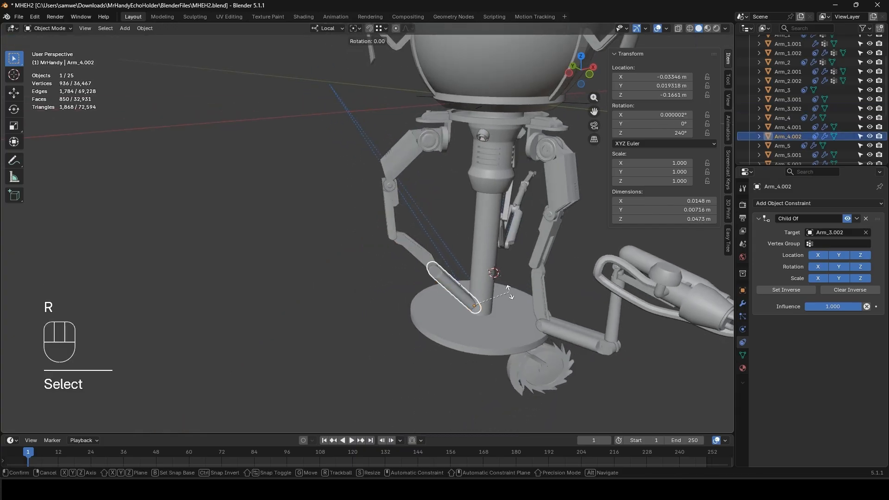
{"action": "key", "text": "x"}
{"action": "right_click", "coordinate": [456, 339]}
{"action": "scroll", "coordinate": [446, 300], "scroll_direction": "up", "scroll_amount": 4}
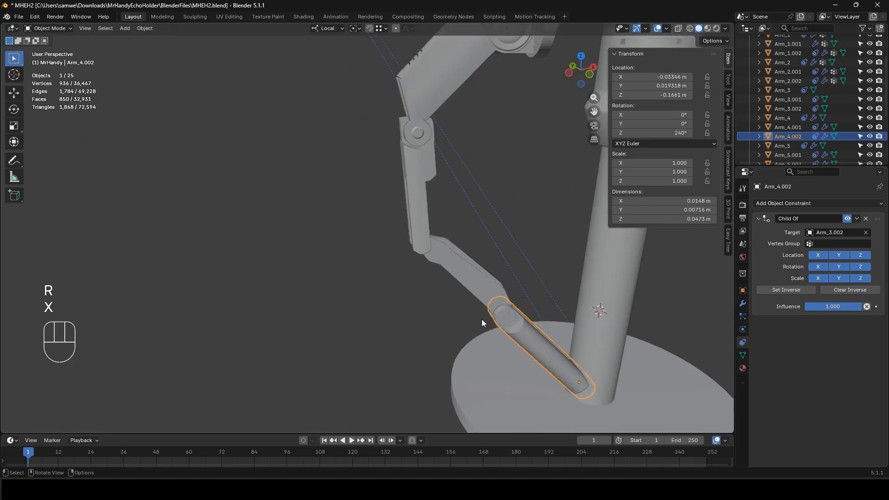
{"action": "key", "text": "Tab"}
{"action": "left_click", "coordinate": [507, 319]}
{"action": "middle_click_drag", "start_coordinate": [510, 323], "coordinate": [595, 330]}
{"action": "middle_click_drag", "start_coordinate": [595, 330], "coordinate": [366, 325], "text": "shift"}
{"action": "middle_click_drag", "start_coordinate": [365, 324], "coordinate": [424, 286]}
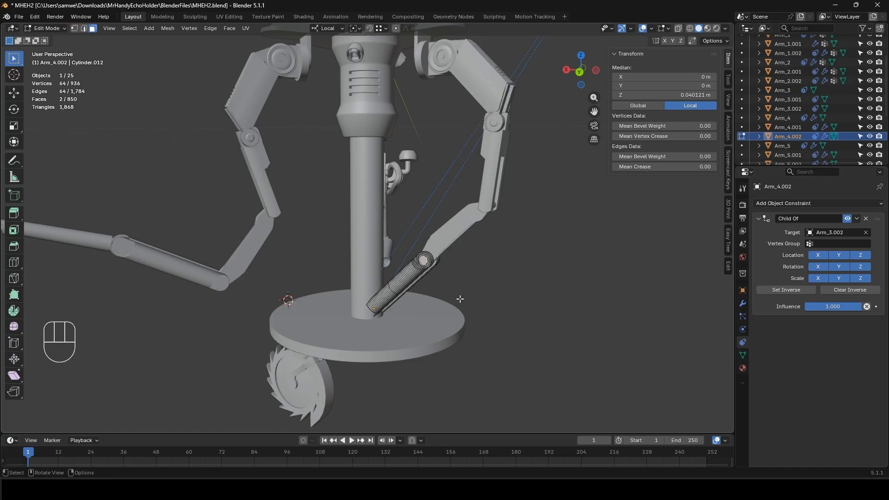
- Leave Edit Mode and undo the rotations of the BuzzSaw arm segments
{"action": "key", "text": "Tab"}
{"action": "key", "text": "ctrl+z"}
{"action": "key", "text": "ctrl+z"}
{"action": "key", "text": "ctrl+z"}
{"action": "key", "text": "ctrl+z"}
{"action": "key", "text": "ctrl+z"}
{"action": "key", "text": "ctrl+z"}
{"action": "key", "text": "ctrl+z"}
{"action": "key", "text": "ctrl+z"}
{"action": "key", "text": "ctrl+z"}
{"action": "key", "text": "ctrl+z"}
- Snap the 3D cursor to the centre of Arm_4.002's upper joint and set the segment's origin to the 3D cursor
{"action": "scroll", "coordinate": [472, 283], "scroll_direction": "up", "scroll_amount": 2}
{"action": "left_click", "coordinate": [337, 179]}
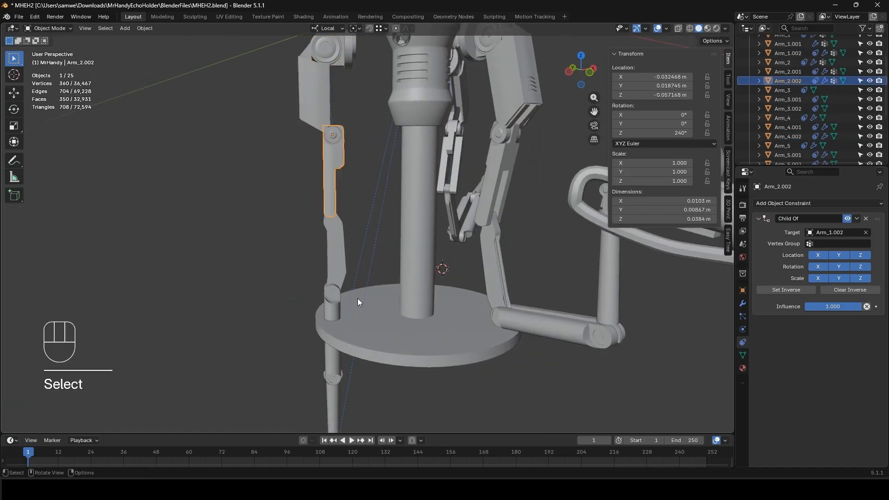
{"action": "left_click", "coordinate": [341, 280]}
{"action": "left_click", "coordinate": [335, 313]}
{"action": "middle_click_drag", "start_coordinate": [352, 326], "coordinate": [404, 274], "text": "shift"}
{"action": "key", "text": "Tab"}
{"action": "middle_click_drag", "start_coordinate": [404, 275], "coordinate": [558, 278]}
{"action": "key", "text": "shift+s"}
{"action": "key", "text": "Tab"}
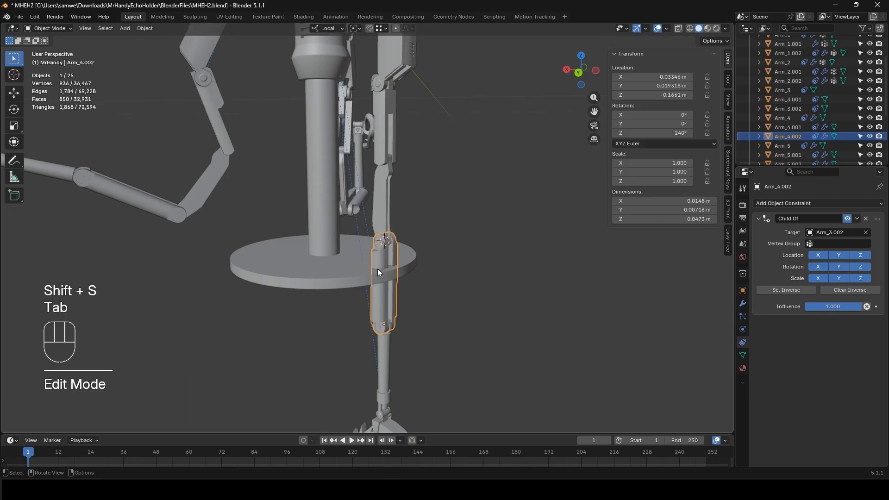
{"action": "left_click", "coordinate": [145, 29]}
{"action": "mouse_move", "coordinate": [166, 49]}
{"action": "left_click", "coordinate": [260, 67]}
- Set the Child Of inverse on the parts hanging below Arm_4.002, including Arm_5.002
{"action": "left_click", "coordinate": [401, 374]}
{"action": "left_click", "coordinate": [783, 291]}
{"action": "left_click", "coordinate": [383, 332]}
{"action": "left_click", "coordinate": [773, 292]}
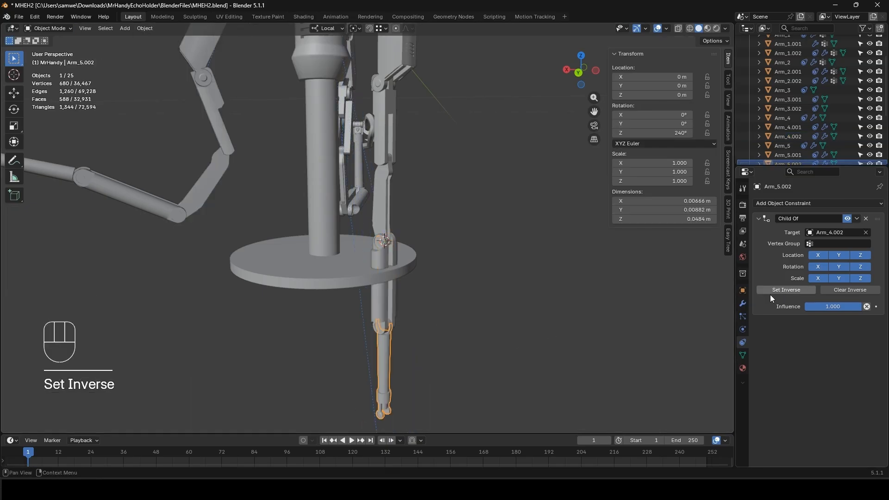
- Snap the 3D cursor to Arm_4.002's lower joint and set Arm_5.002's origin to the 3D cursor
{"action": "middle_click_drag", "start_coordinate": [399, 306], "coordinate": [389, 276]}
{"action": "scroll", "coordinate": [385, 200], "scroll_direction": "up", "scroll_amount": 4}
{"action": "left_click", "coordinate": [384, 194]}
{"action": "key", "text": "Tab"}
{"action": "middle_click_drag", "start_coordinate": [387, 199], "coordinate": [241, 209]}
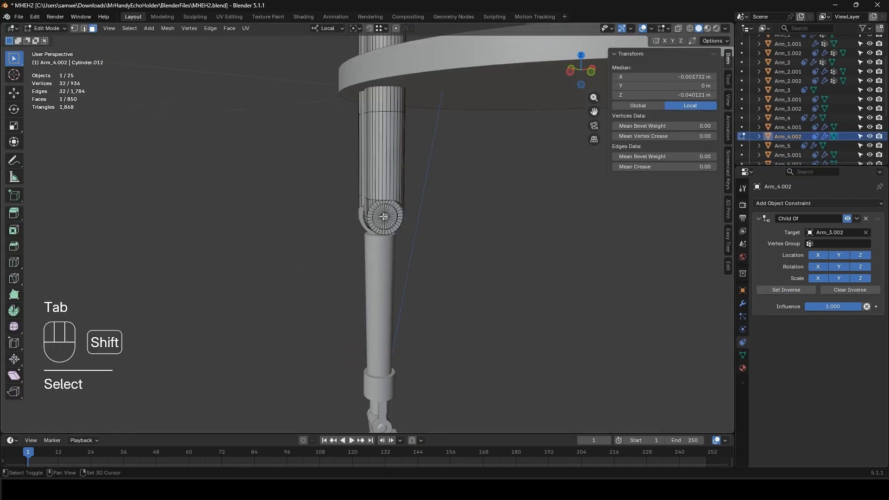
{"action": "key", "text": "shift+s"}
{"action": "left_click", "coordinate": [402, 321]}
{"action": "key", "text": "Tab"}
{"action": "left_click", "coordinate": [387, 315]}
{"action": "left_click", "coordinate": [145, 28]}
{"action": "mouse_move", "coordinate": [167, 48]}
{"action": "left_click", "coordinate": [260, 67]}
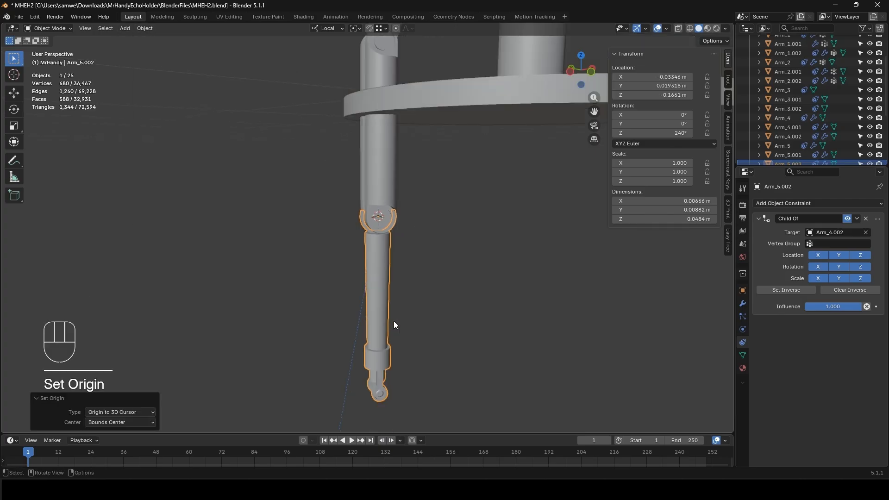
- Set the inverse of the BuzzSaw's Child Of constraint and check the origins of the arm segments above it
{"action": "scroll", "coordinate": [393, 321], "scroll_direction": "down", "scroll_amount": 5}
{"action": "left_click", "coordinate": [345, 368]}
{"action": "left_click", "coordinate": [786, 290]}
{"action": "scroll", "coordinate": [351, 262], "scroll_direction": "up", "scroll_amount": 8}
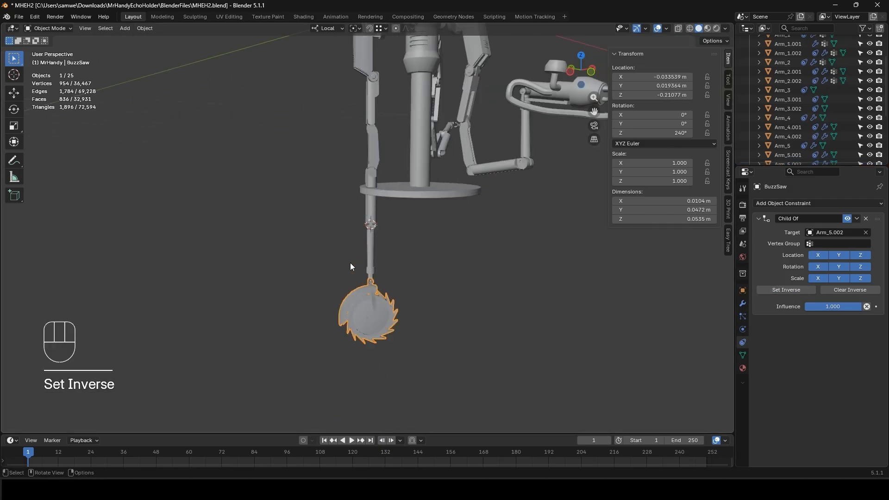
{"action": "left_click", "coordinate": [371, 231]}
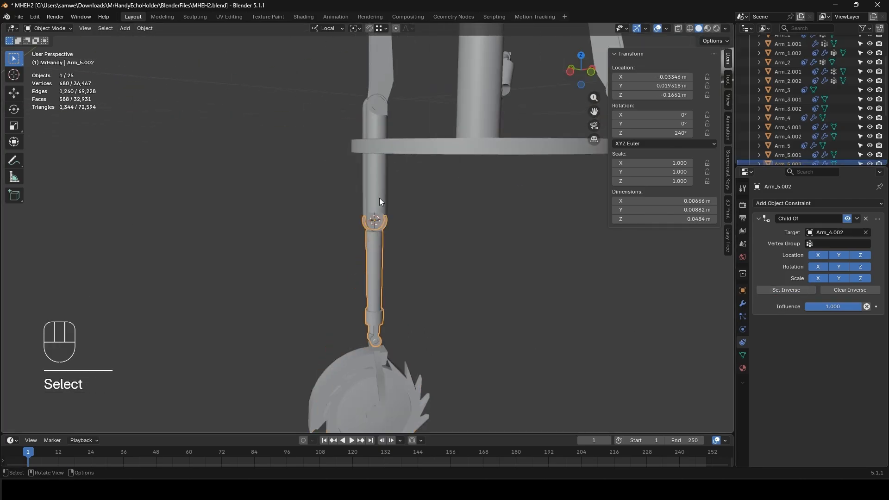
{"action": "middle_click_drag", "start_coordinate": [377, 108], "coordinate": [376, 227], "text": "shift"}
{"action": "left_click", "coordinate": [380, 176]}
{"action": "middle_click_drag", "start_coordinate": [380, 176], "coordinate": [386, 267], "text": "shift"}
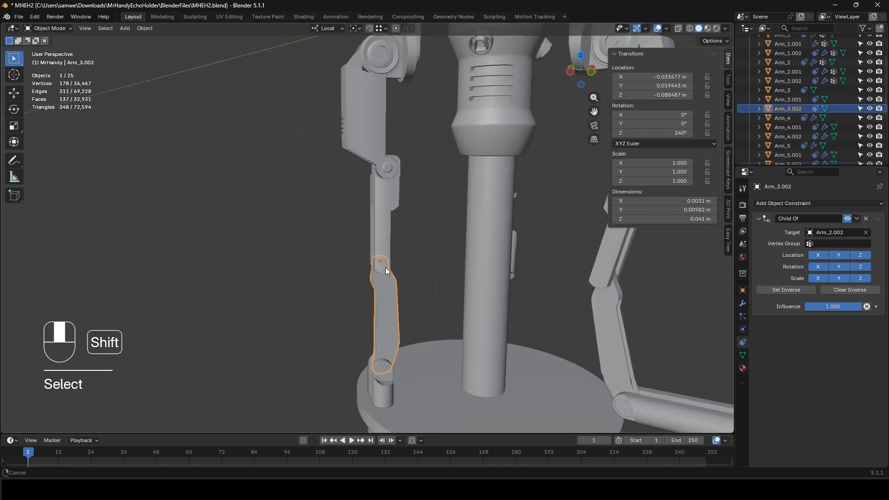
{"action": "left_click", "coordinate": [389, 185]}
- Rotate Arm_1.002 outward by about -30° around its local X axis
{"action": "left_click", "coordinate": [361, 95]}
{"action": "scroll", "coordinate": [393, 162], "scroll_direction": "down", "scroll_amount": 4}
{"action": "middle_click_drag", "start_coordinate": [406, 181], "coordinate": [398, 253]}
{"action": "key", "text": "r"}
{"action": "key", "text": "x"}
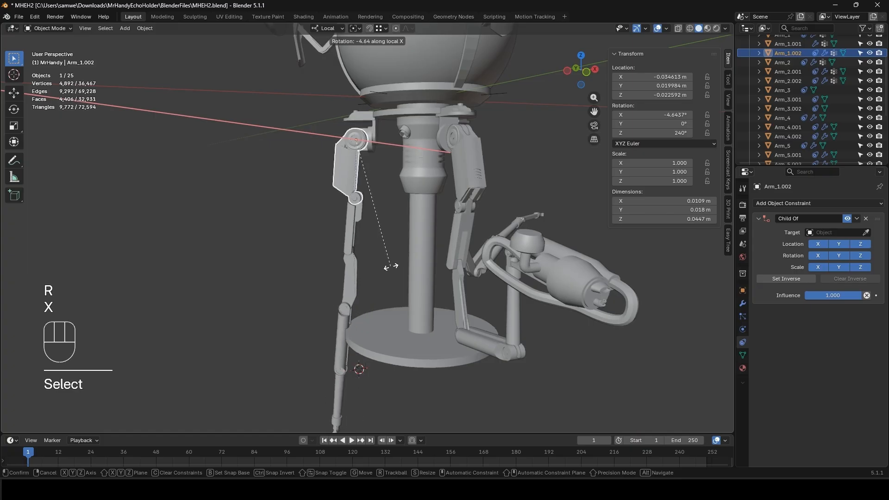
{"action": "left_click", "coordinate": [310, 262]}
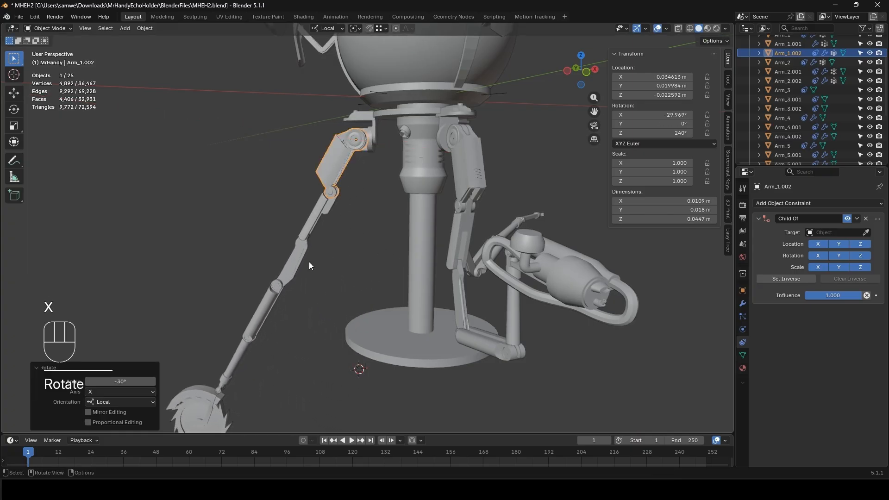
- Bend Arm_2.002 inward toward the stand and turn Arm_3.002 slightly back outward around their local X axes
{"action": "left_click", "coordinate": [325, 214]}
{"action": "key", "text": "x"}
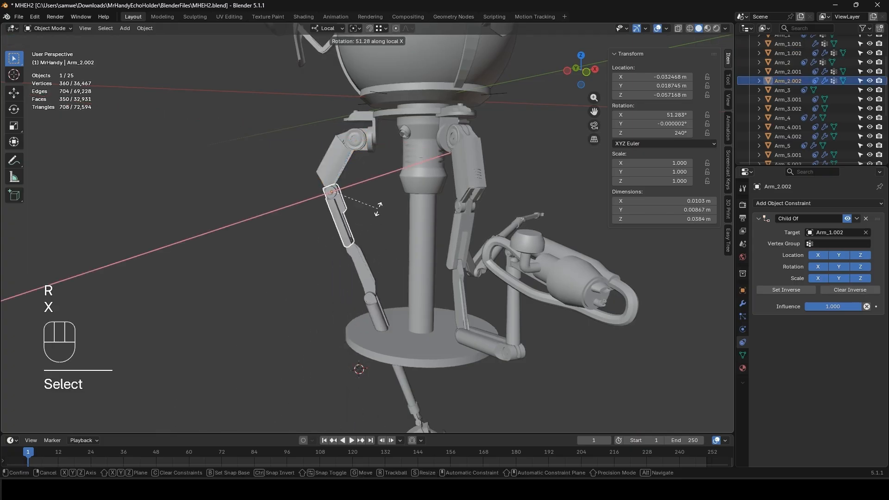
{"action": "left_click", "coordinate": [366, 265]}
{"action": "left_click", "coordinate": [373, 266]}
{"action": "key", "text": "r"}
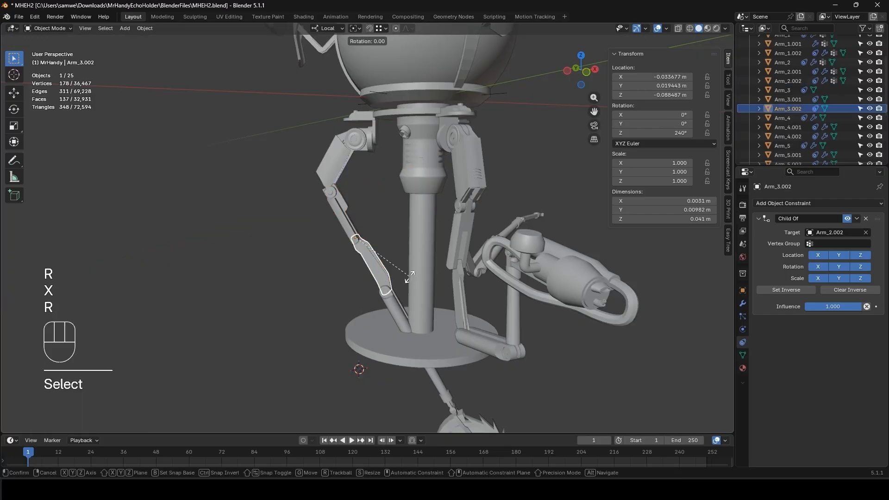
{"action": "key", "text": "x"}
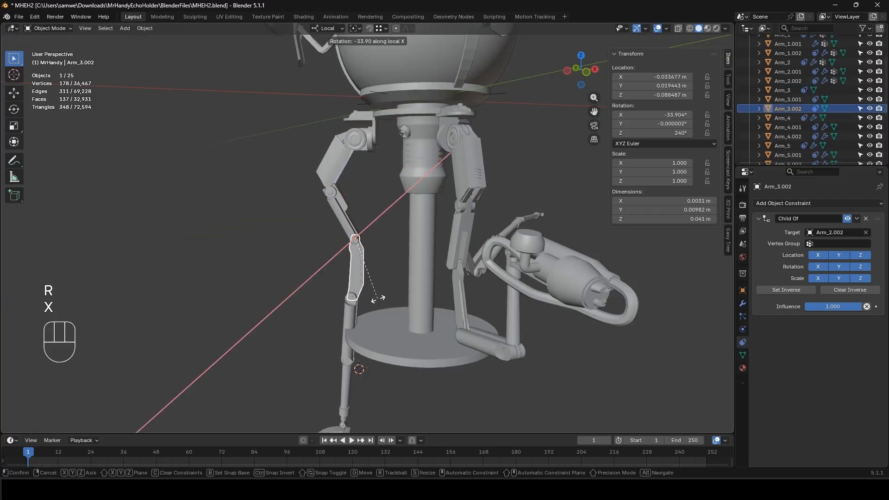
{"action": "left_click", "coordinate": [371, 327]}
- Rotate Arm_4.002 about -103° around its local X axis so it extends outward from the stand
{"action": "left_click", "coordinate": [370, 323]}
{"action": "key", "text": "r"}
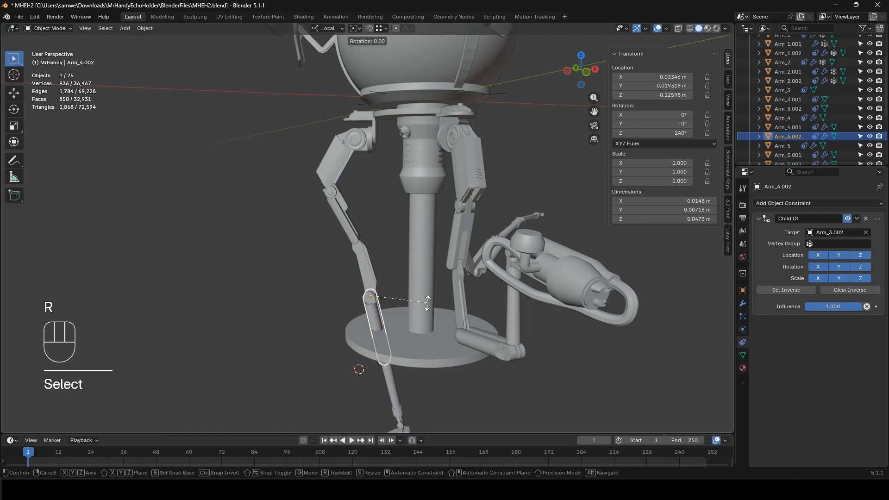
{"action": "key", "text": "x"}
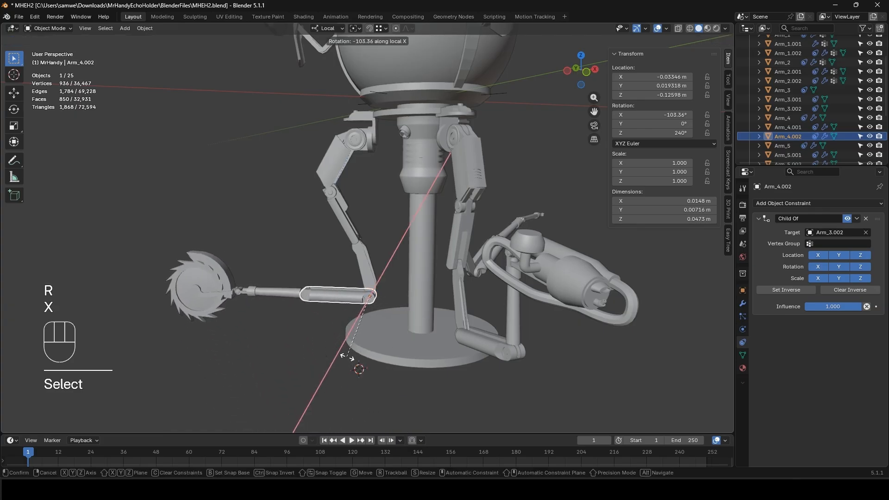
{"action": "left_click", "coordinate": [260, 299]}
- Rotate Arm_5.002 around its local X axis so the forearm angles upward away from the stand
{"action": "left_click", "coordinate": [259, 297]}
{"action": "key", "text": "r"}
{"action": "key", "text": "x"}
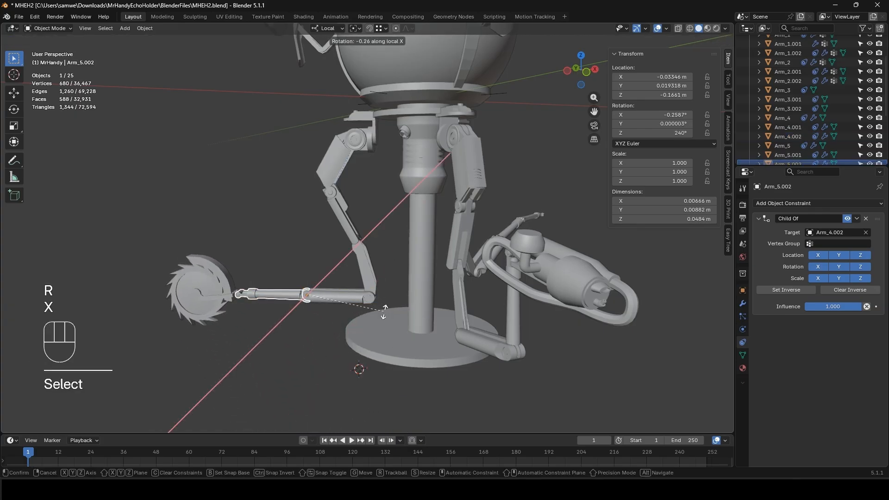
{"action": "left_click", "coordinate": [329, 334]}
- Rotate the BuzzSaw about 52.4° around its local X axis and check the pose from several sides
{"action": "left_click", "coordinate": [251, 241]}
{"action": "key", "text": "r"}
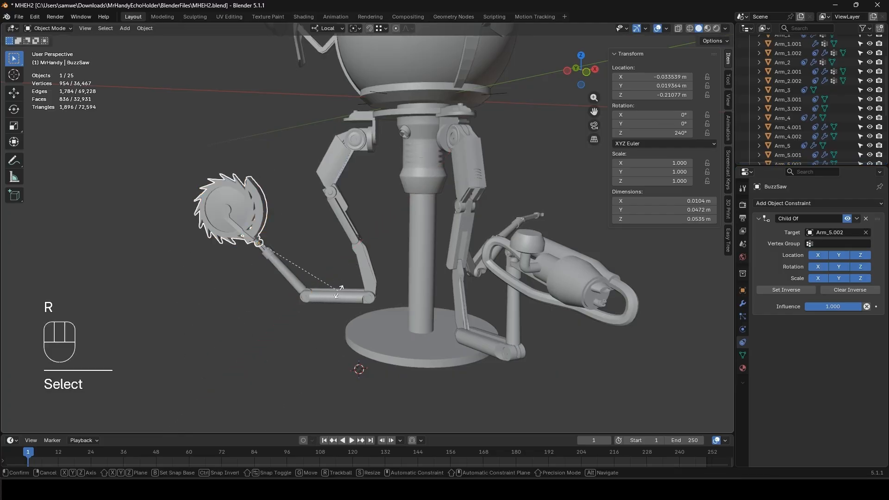
{"action": "key", "text": "x"}
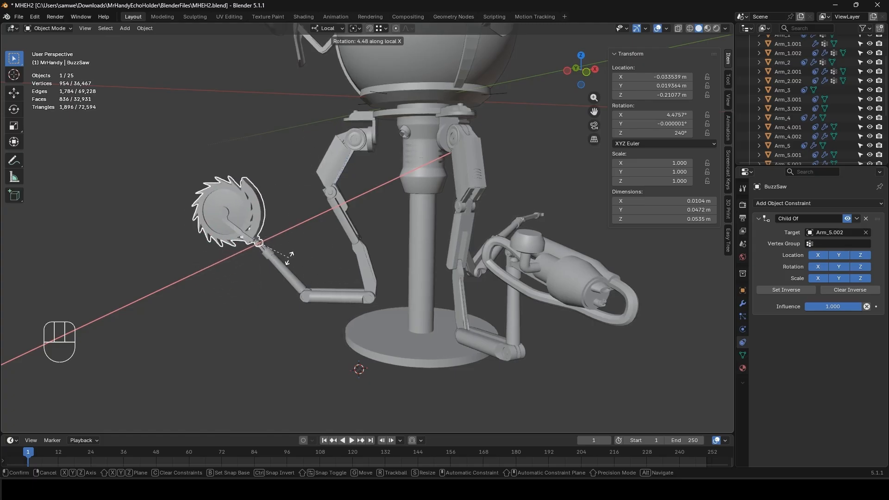
{"action": "left_click", "coordinate": [279, 235]}
{"action": "scroll", "coordinate": [360, 274], "scroll_direction": "down", "scroll_amount": 5}
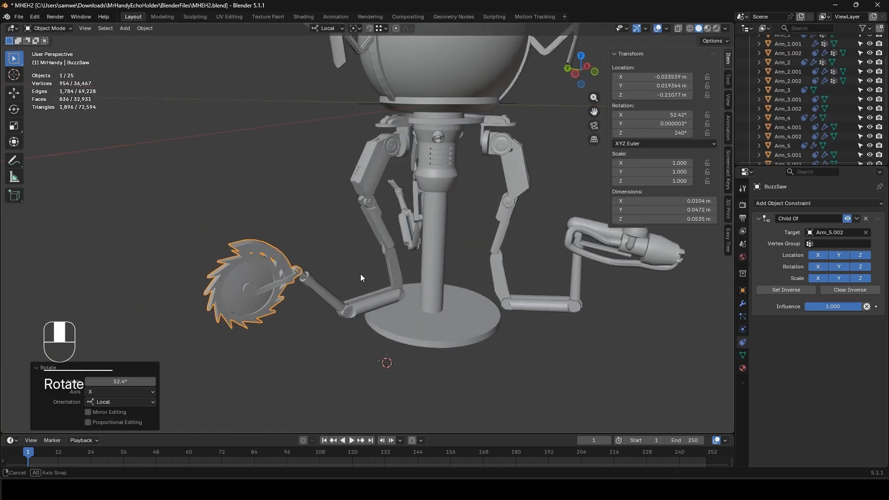
{"action": "key", "text": "Tab"}
{"action": "key", "text": "Tab"}
{"action": "middle_click_drag", "start_coordinate": [388, 274], "coordinate": [342, 259]}
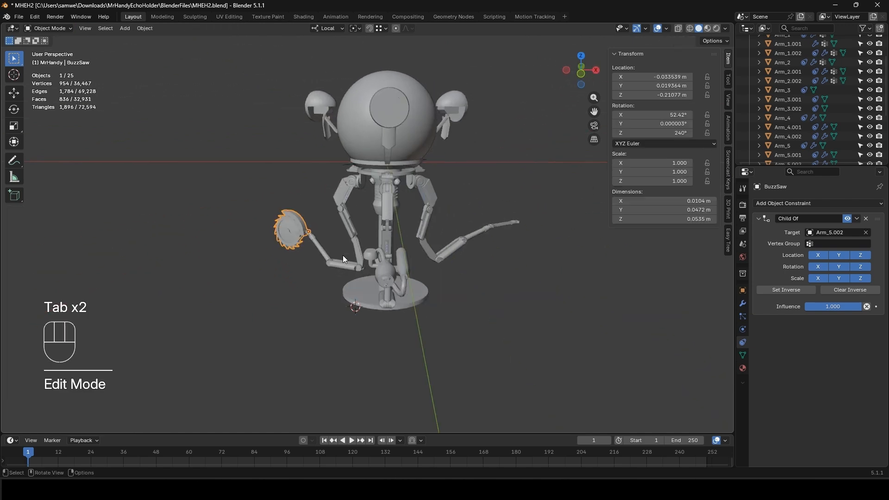
{"action": "middle_click_drag", "start_coordinate": [306, 193], "coordinate": [545, 273]}
{"action": "scroll", "coordinate": [412, 185], "scroll_direction": "up", "scroll_amount": 4}
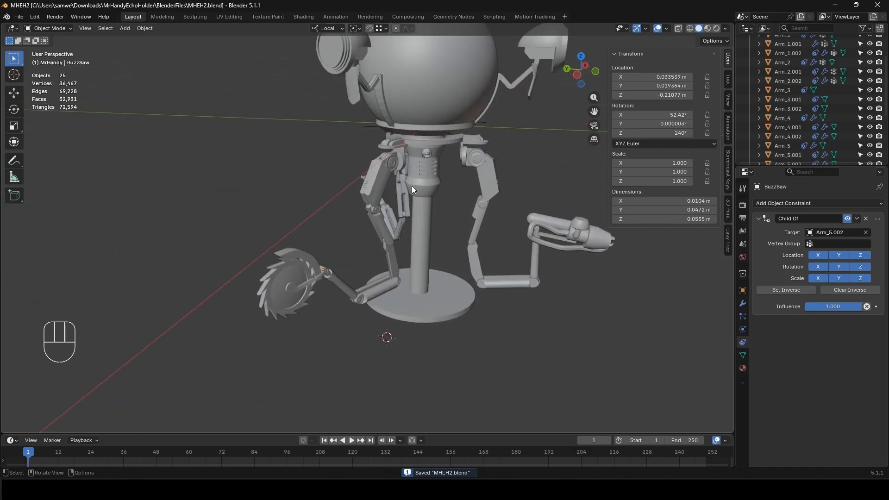
- Compare the model's eyes and eye stalks with the reference images in MrHandyCollage.png
{"action": "middle_click_drag", "start_coordinate": [412, 185], "coordinate": [374, 282], "text": "shift"}
{"action": "scroll", "coordinate": [353, 268], "scroll_direction": "up", "scroll_amount": 2}
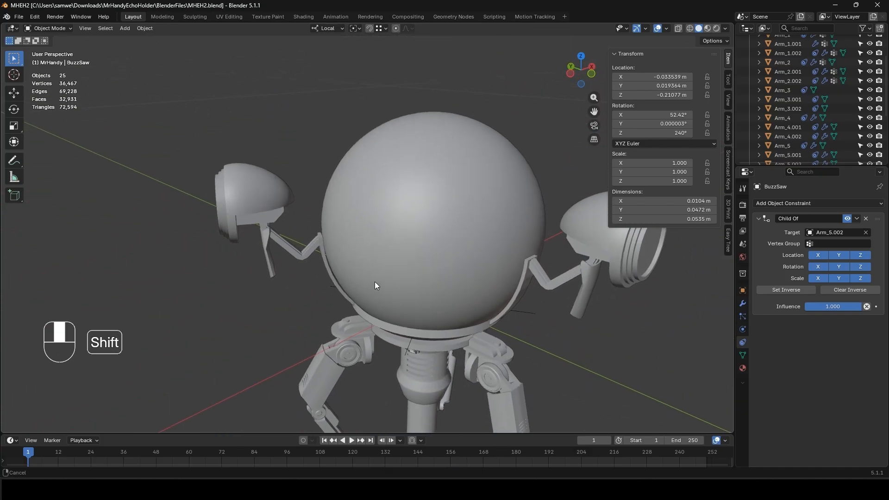
{"action": "left_click_drag", "start_coordinate": [0, 87], "coordinate": [439, 71]}
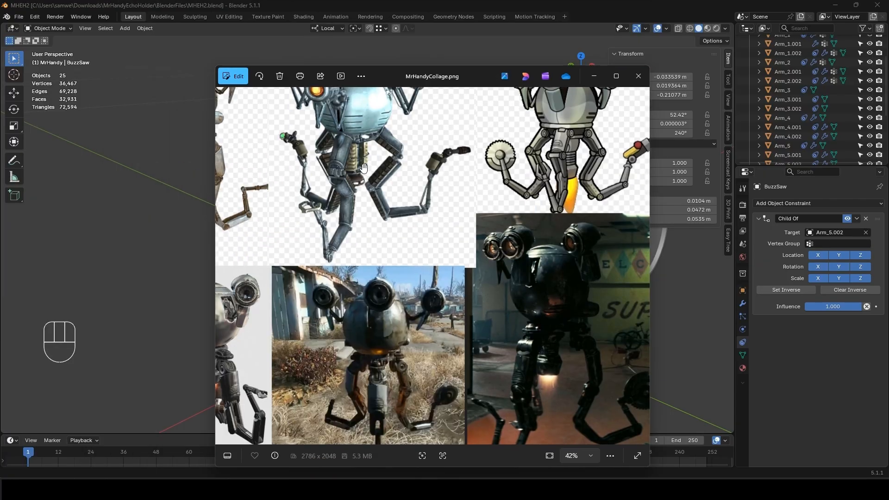
{"action": "left_click_drag", "start_coordinate": [363, 167], "coordinate": [451, 215]}
{"action": "scroll", "coordinate": [348, 121], "scroll_direction": "up", "scroll_amount": 5}
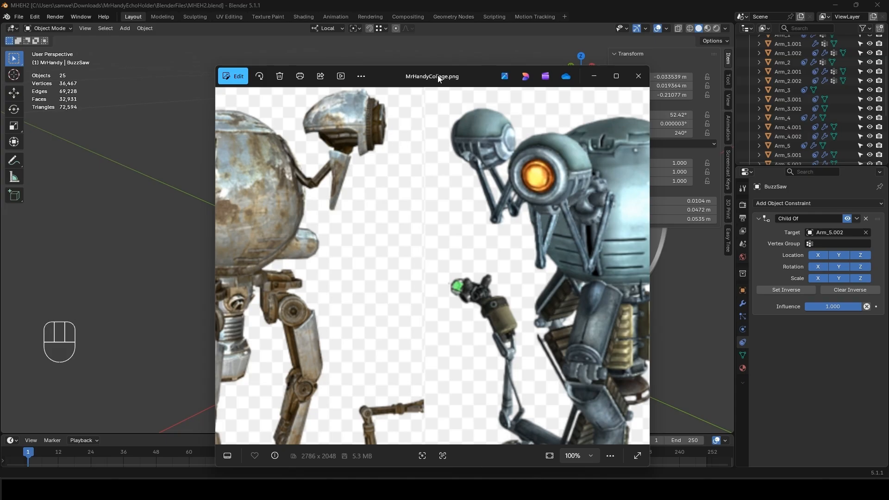
{"action": "left_click_drag", "start_coordinate": [439, 79], "coordinate": [0, 90]}
{"action": "middle_click_drag", "start_coordinate": [251, 223], "coordinate": [318, 229]}
- In the Eye mesh, select the front lens face and grow the selection over the stepped rings around it
{"action": "left_click", "coordinate": [257, 204]}
{"action": "left_click", "coordinate": [742, 303]}
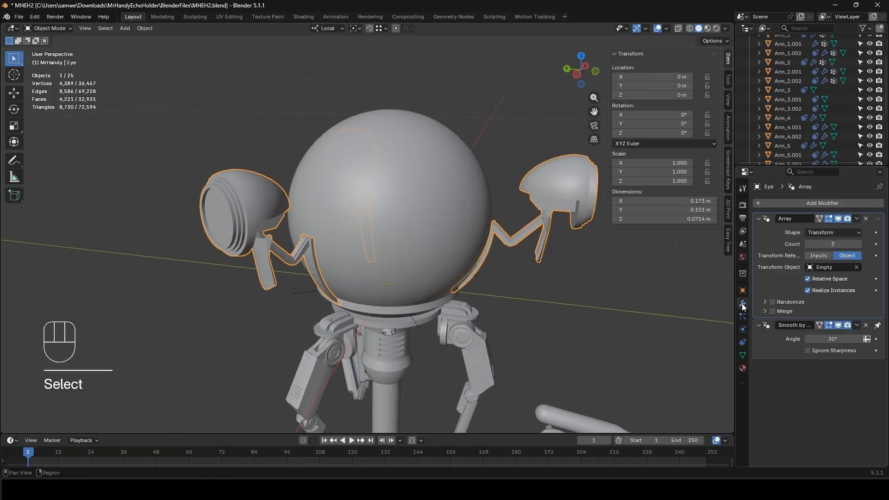
{"action": "middle_click_drag", "start_coordinate": [217, 213], "coordinate": [379, 244]}
{"action": "scroll", "coordinate": [358, 241], "scroll_direction": "up", "scroll_amount": 2}
{"action": "key", "text": "Tab"}
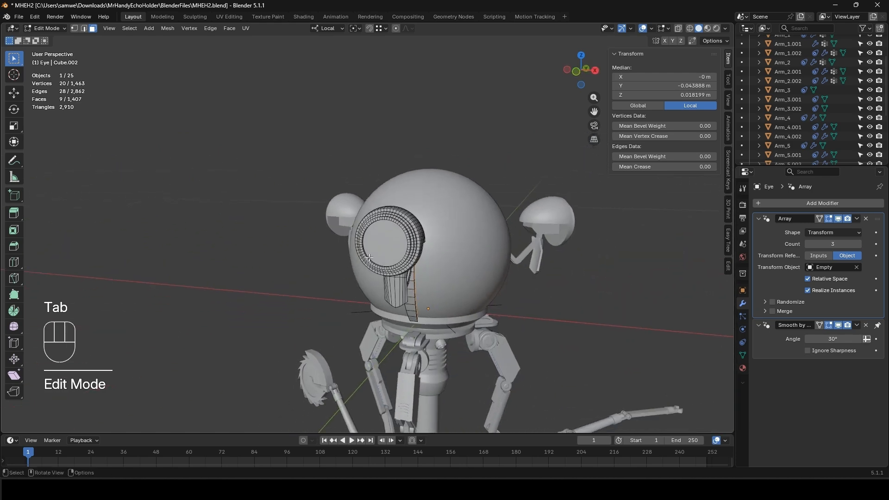
{"action": "left_click", "coordinate": [380, 244]}
{"action": "key", "text": "ctrl+KP_Add"}
{"action": "key", "text": "ctrl+KP_Add"}
{"action": "key", "text": "ctrl+KP_Add"}
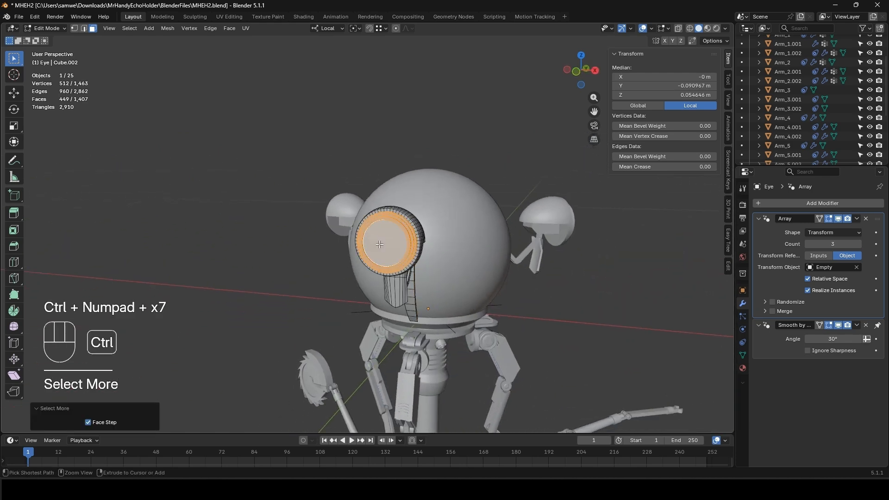
{"action": "middle_click_drag", "start_coordinate": [380, 244], "coordinate": [308, 250]}
{"action": "scroll", "coordinate": [352, 222], "scroll_direction": "up", "scroll_amount": 3}
{"action": "middle_click_drag", "start_coordinate": [223, 248], "coordinate": [346, 236], "text": "shift"}
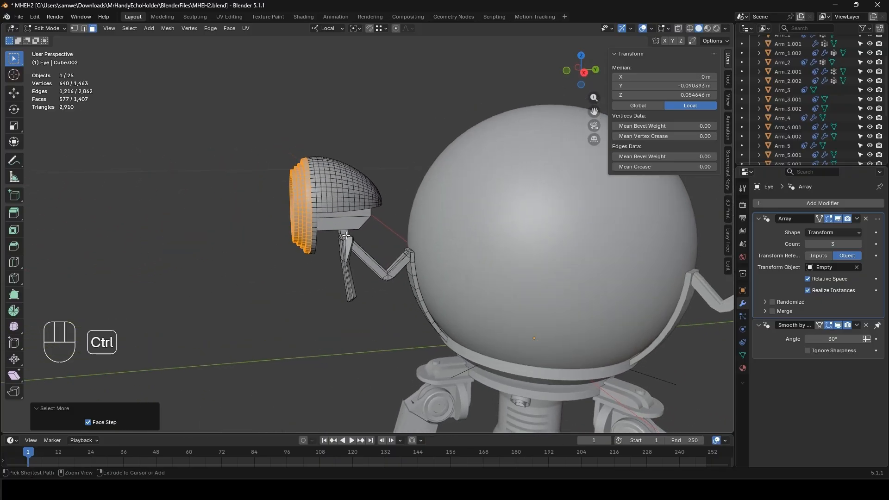
{"action": "key", "text": "ctrl+KP_Subtract"}
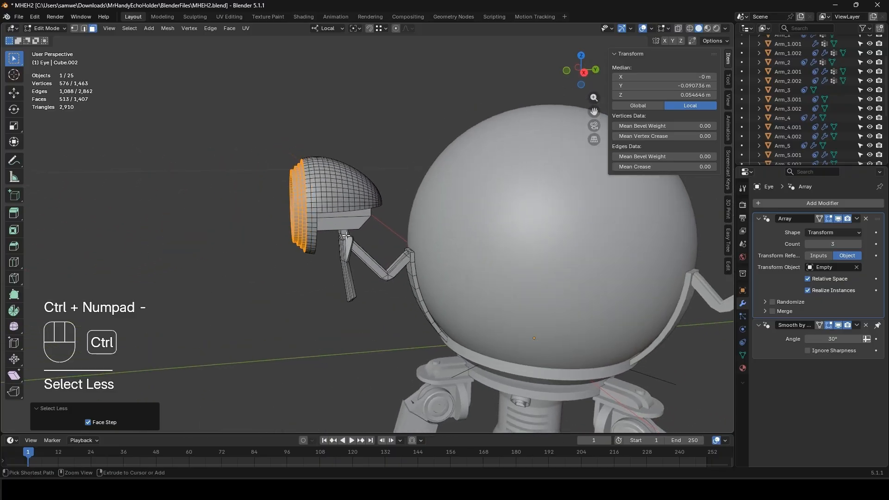
- Enable proportional editing and move the lens rings about 0.0066 m outward along local Y with a proportional size of about 0.012 m
{"action": "left_click", "coordinate": [409, 29]}
{"action": "mouse_move", "coordinate": [382, 222]}
{"action": "middle_mouse_down"}
{"action": "mouse_move", "coordinate": [369, 218]}
{"action": "mouse_move", "coordinate": [388, 220]}
{"action": "middle_mouse_up"}
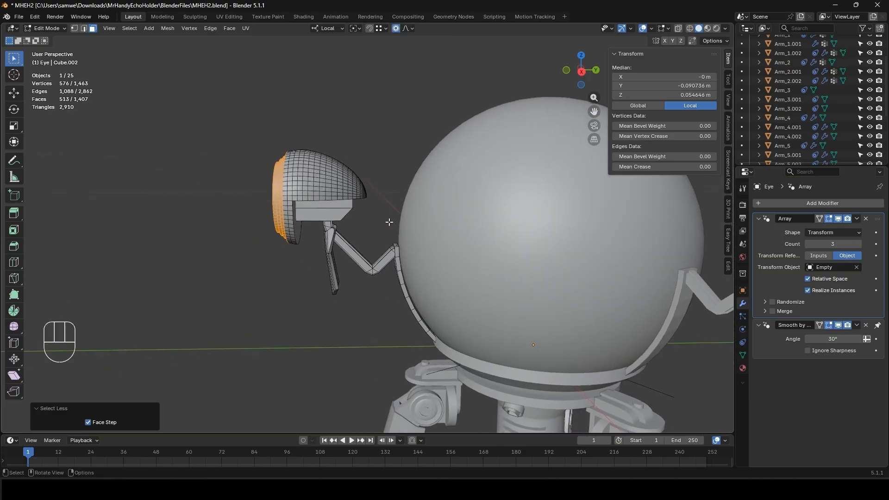
{"action": "key", "text": "g"}
{"action": "key", "text": "y"}
{"action": "scroll", "coordinate": [382, 223], "scroll_direction": "down", "scroll_amount": 8}
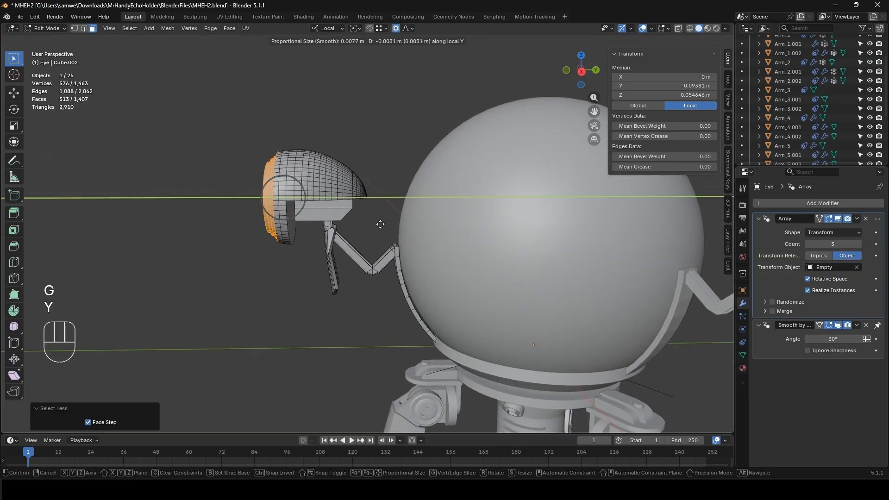
{"action": "scroll", "coordinate": [363, 227], "scroll_direction": "down", "scroll_amount": 2}
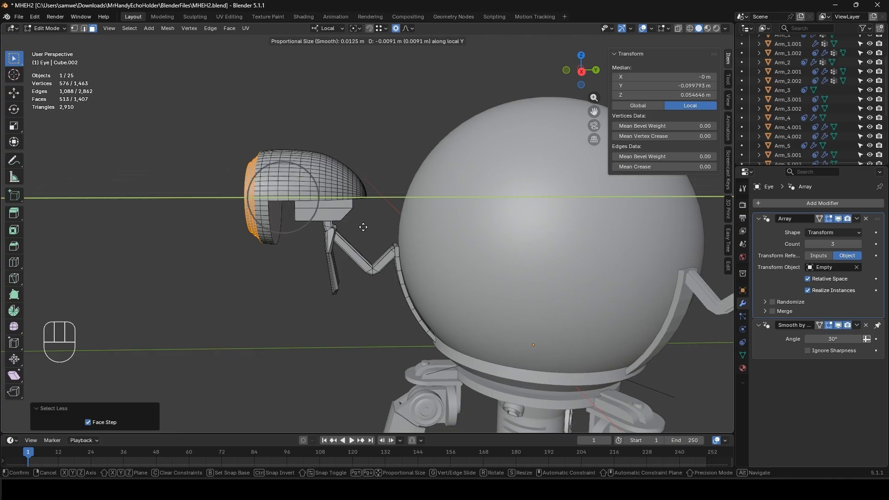
{"action": "left_click", "coordinate": [370, 228]}
{"action": "middle_click_drag", "start_coordinate": [370, 228], "coordinate": [372, 241]}
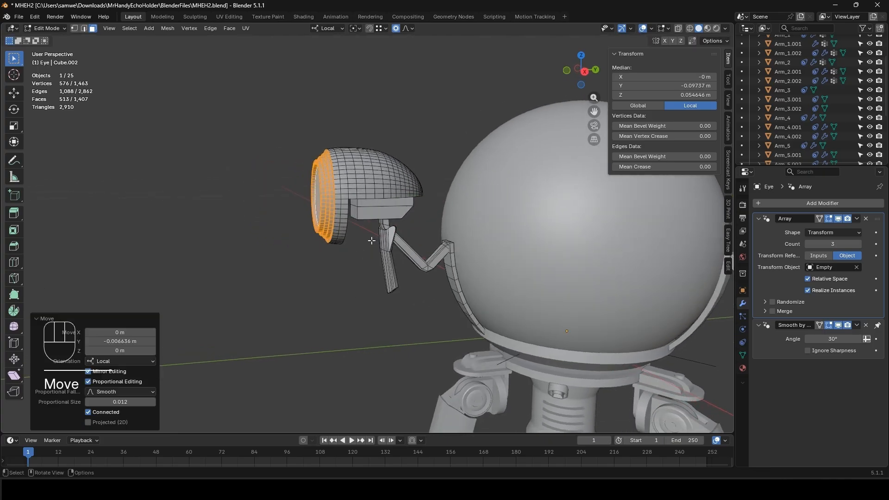
- Move the front faces of the bracket under the eye about 0.0055 m outward along local Y and leave mesh editing
{"action": "left_click", "coordinate": [358, 203]}
{"action": "middle_click_drag", "start_coordinate": [357, 203], "coordinate": [345, 230]}
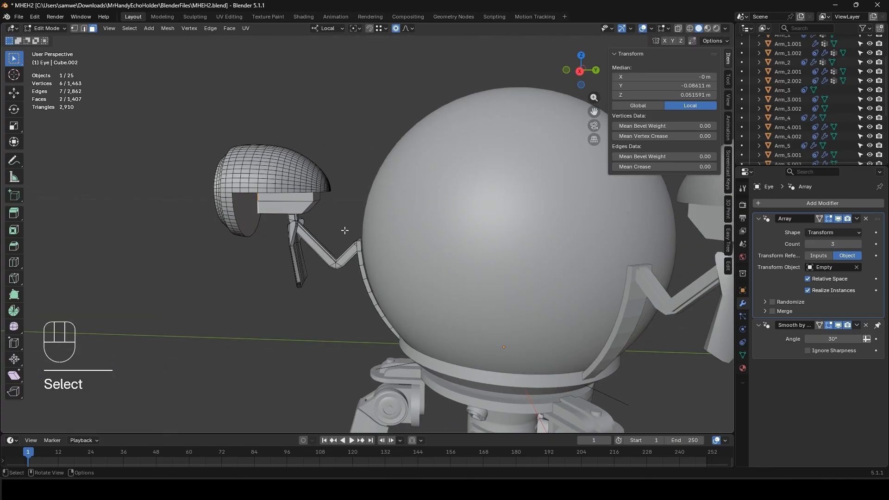
{"action": "key", "text": "g"}
{"action": "key", "text": "y"}
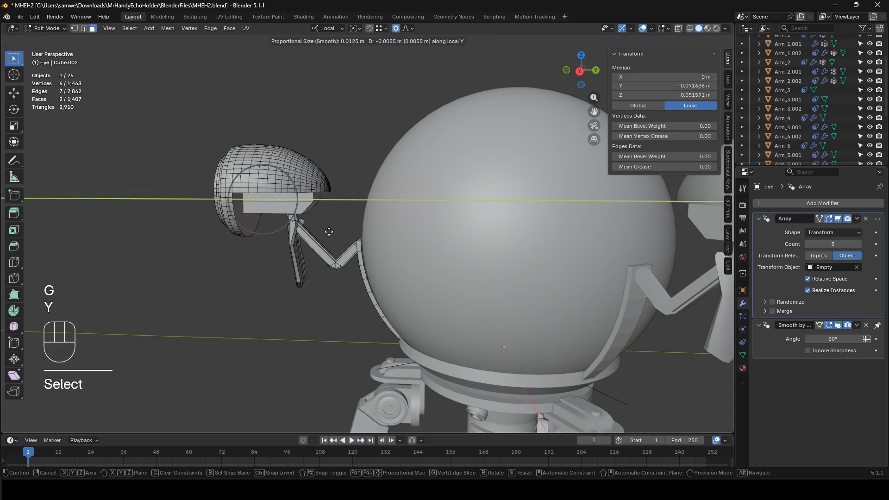
{"action": "left_click", "coordinate": [328, 232]}
{"action": "key", "text": "Tab"}
{"action": "scroll", "coordinate": [352, 241], "scroll_direction": "down", "scroll_amount": 8}
{"action": "middle_click_drag", "start_coordinate": [380, 248], "coordinate": [440, 262]}
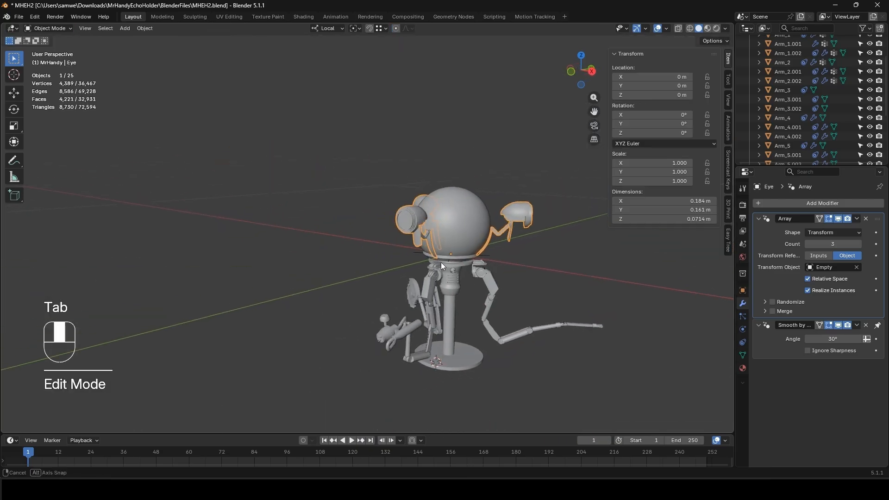
- Compare the lengthened eye housings with the eyes in the MrHandyCollage.png reference
{"action": "left_click", "coordinate": [557, 272]}
{"action": "middle_click_drag", "start_coordinate": [543, 276], "coordinate": [464, 279], "text": "shift"}
{"action": "scroll", "coordinate": [460, 278], "scroll_direction": "up", "scroll_amount": 3}
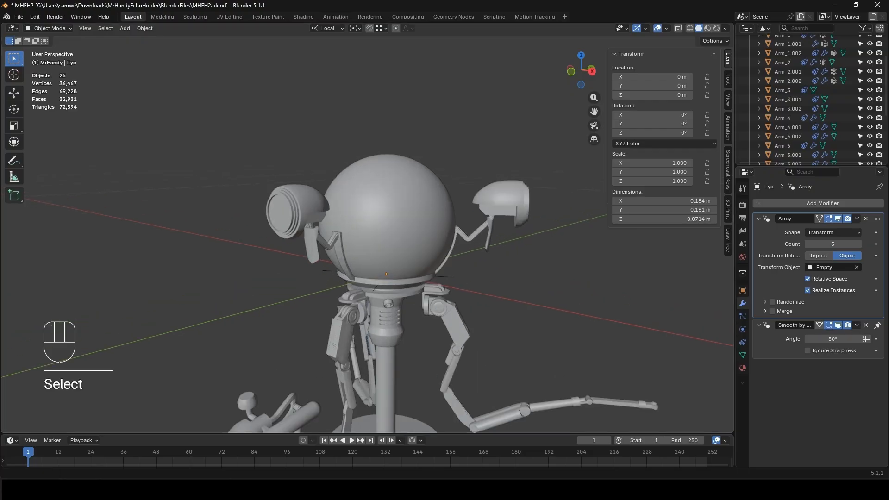
{"action": "left_click_drag", "start_coordinate": [0, 115], "coordinate": [245, 106]}
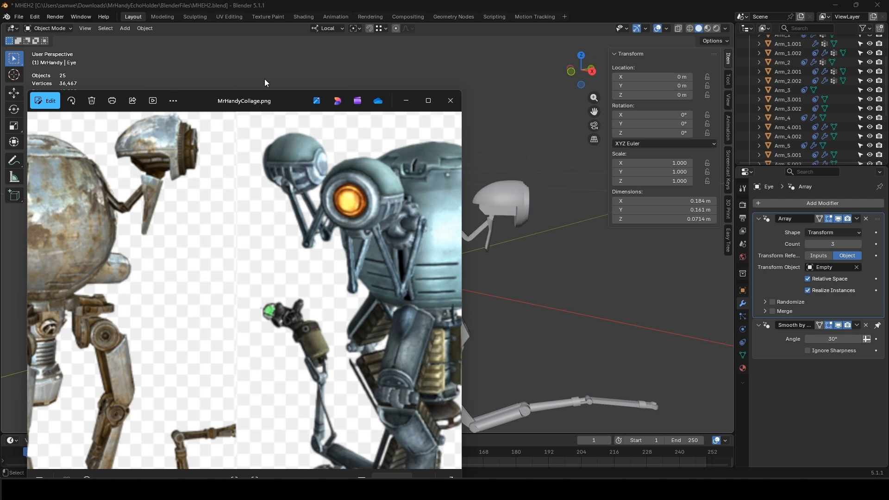
{"action": "left_click_drag", "start_coordinate": [278, 106], "coordinate": [0, 103]}
- Reopen the Eye mesh for editing and select only the round front lens face
{"action": "middle_click_drag", "start_coordinate": [496, 243], "coordinate": [275, 242]}
{"action": "key", "text": "Tab"}
{"action": "left_click", "coordinate": [245, 213]}
{"action": "middle_click_drag", "start_coordinate": [246, 213], "coordinate": [318, 238], "text": "shift"}
{"action": "scroll", "coordinate": [329, 236], "scroll_direction": "up", "scroll_amount": 3}
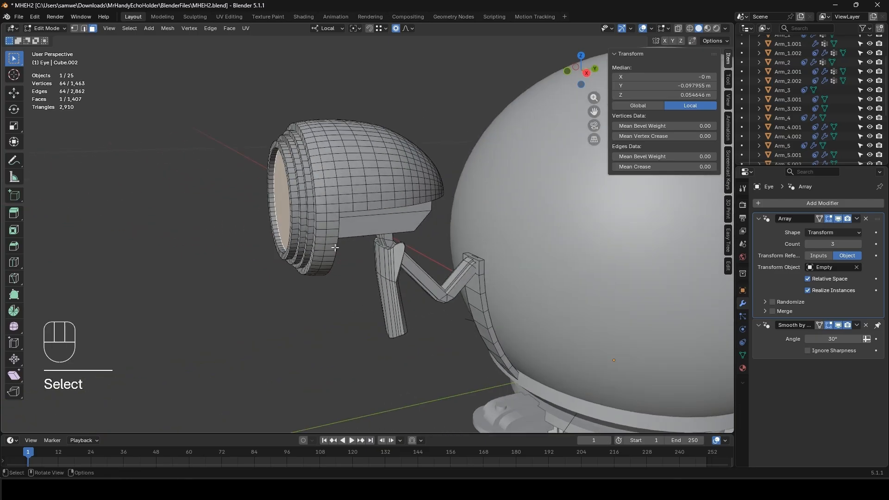
- Try moving the lens face about 0.004 m outward along local Y with proportional editing, review the eyes, and undo the move
{"action": "key", "text": "g"}
{"action": "key", "text": "y"}
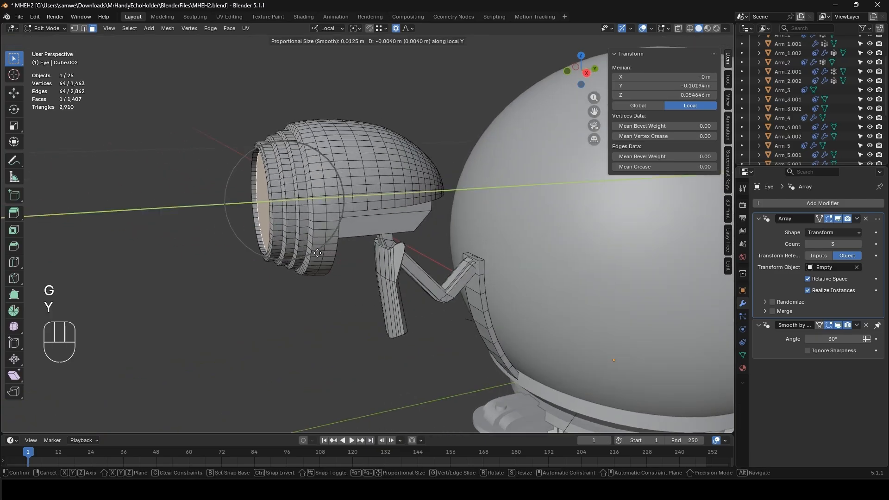
{"action": "left_click", "coordinate": [317, 254]}
{"action": "key", "text": "Tab"}
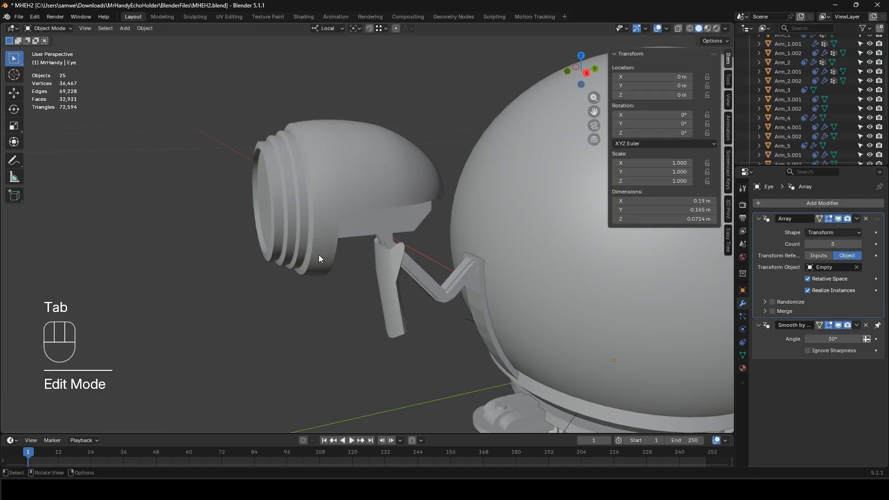
{"action": "scroll", "coordinate": [319, 254], "scroll_direction": "down", "scroll_amount": 6}
{"action": "middle_click_drag", "start_coordinate": [430, 283], "coordinate": [457, 283]}
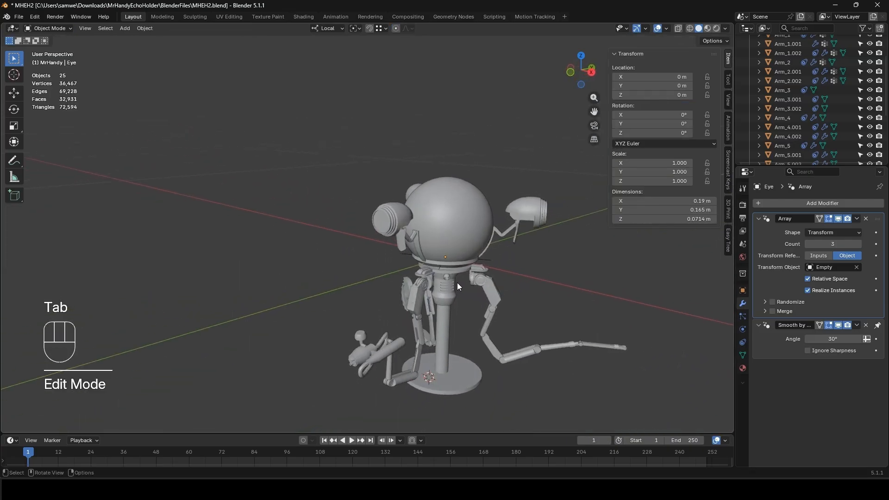
{"action": "scroll", "coordinate": [457, 283], "scroll_direction": "up", "scroll_amount": 3}
{"action": "middle_click_drag", "start_coordinate": [522, 280], "coordinate": [417, 282], "text": "shift"}
{"action": "key", "text": "ctrl+z"}
{"action": "key", "text": "ctrl+z"}
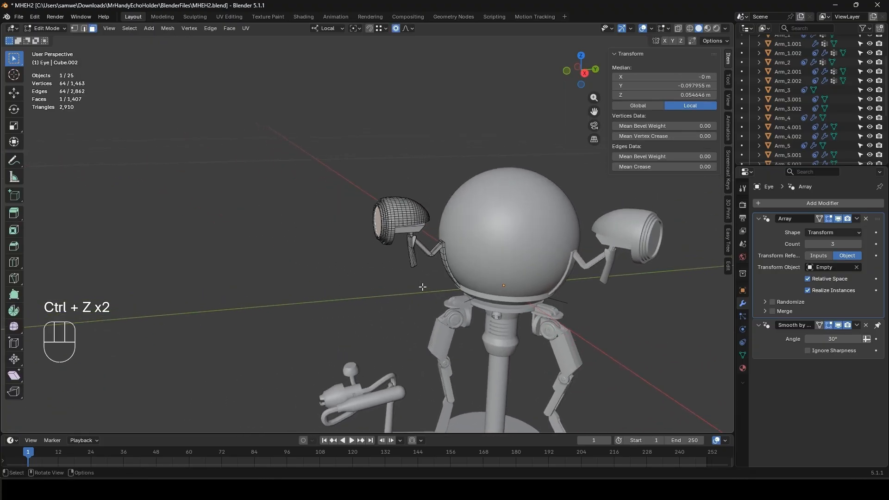
- Move the front lens face about 0.0015 m outward along local Y with proportional editing and return to Object Mode
{"action": "scroll", "coordinate": [416, 282], "scroll_direction": "up", "scroll_amount": 5}
{"action": "key", "text": "g"}
{"action": "key", "text": "y"}
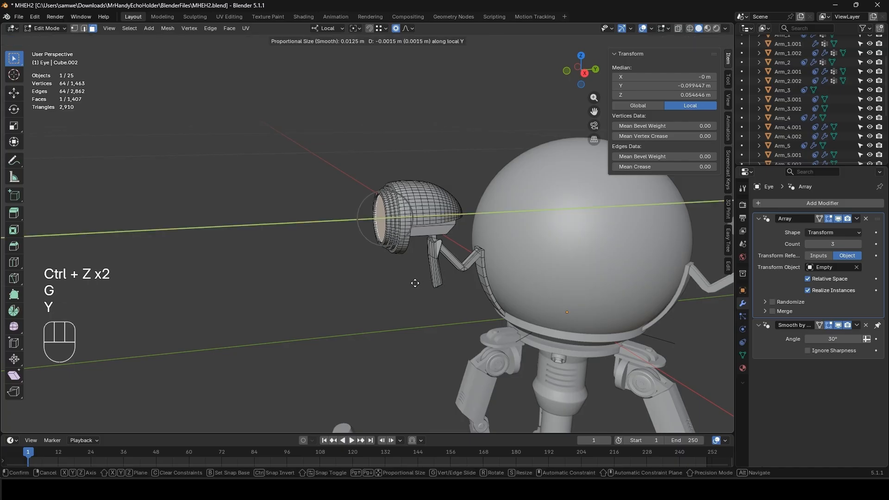
{"action": "left_click", "coordinate": [414, 283]}
{"action": "key", "text": "Tab"}
{"action": "scroll", "coordinate": [414, 283], "scroll_direction": "down", "scroll_amount": 6}
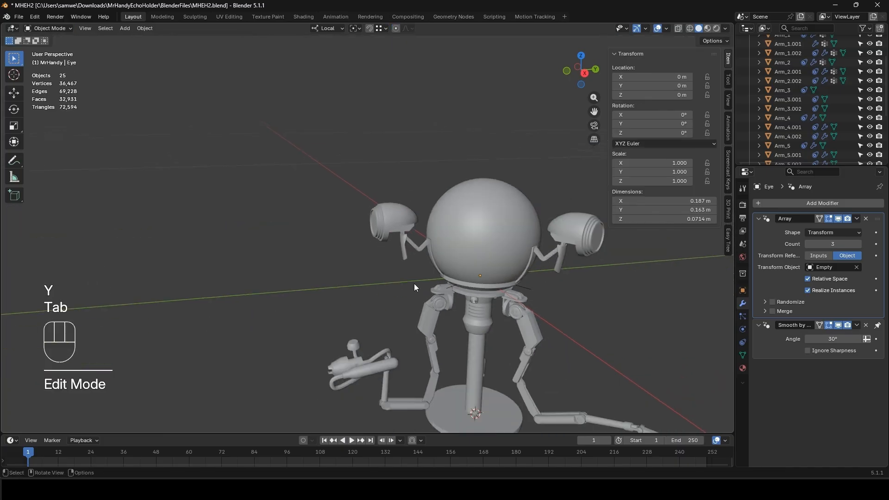
{"action": "middle_click_drag", "start_coordinate": [414, 283], "coordinate": [368, 299]}
- Save MHEH2.blend and switch the viewport to rendered shading to preview the model
{"action": "key", "text": "ctrl+s"}
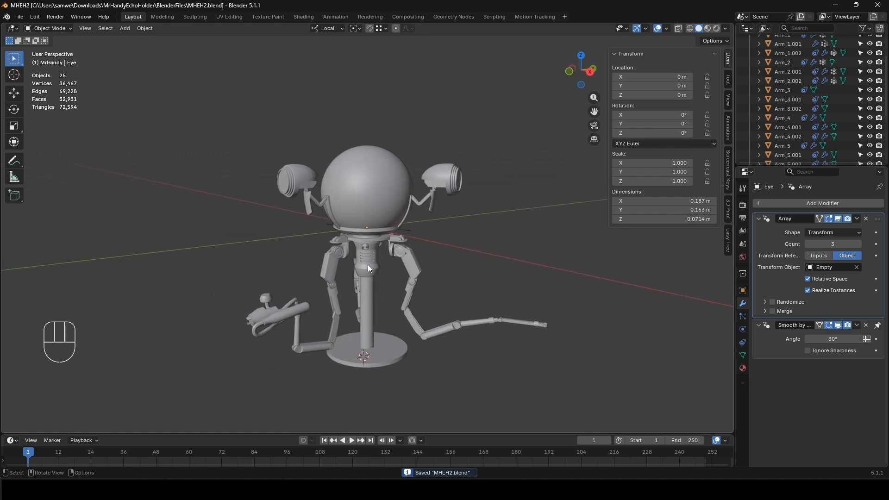
{"action": "left_click", "coordinate": [716, 29]}
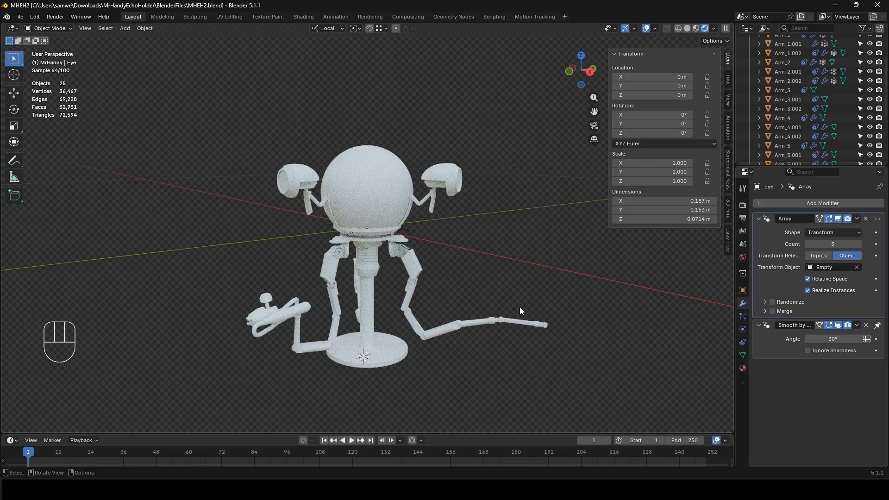
{"action": "scroll", "coordinate": [514, 306], "scroll_direction": "up", "scroll_amount": 1}
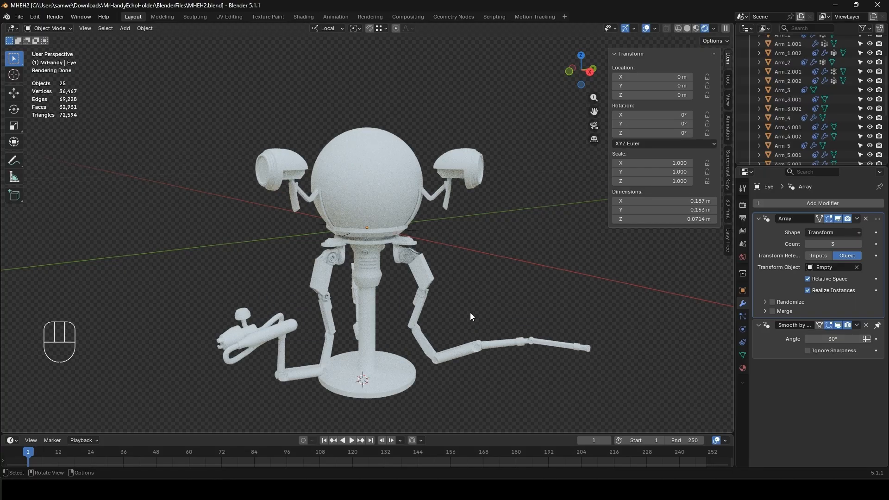
- Switch the viewport back to solid shading and open the Cradle_Thruster mesh for editing
{"action": "mouse_move", "coordinate": [471, 313]}
{"action": "middle_mouse_down"}
{"action": "mouse_move", "coordinate": [482, 316]}
{"action": "mouse_move", "coordinate": [476, 323]}
{"action": "mouse_move", "coordinate": [450, 323]}
{"action": "mouse_move", "coordinate": [519, 303]}
{"action": "mouse_move", "coordinate": [470, 309]}
{"action": "mouse_move", "coordinate": [458, 299]}
{"action": "mouse_move", "coordinate": [479, 308]}
{"action": "mouse_move", "coordinate": [468, 315]}
{"action": "middle_mouse_up"}
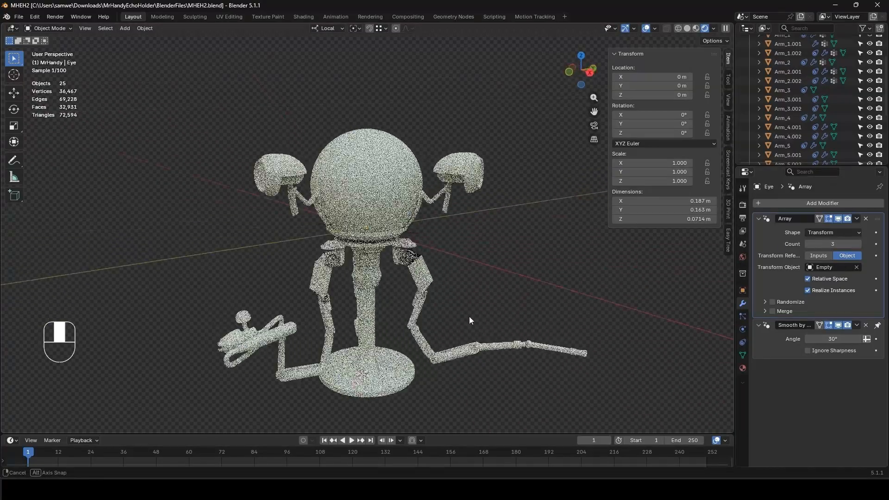
{"action": "left_click", "coordinate": [688, 29]}
{"action": "scroll", "coordinate": [407, 276], "scroll_direction": "up", "scroll_amount": 6}
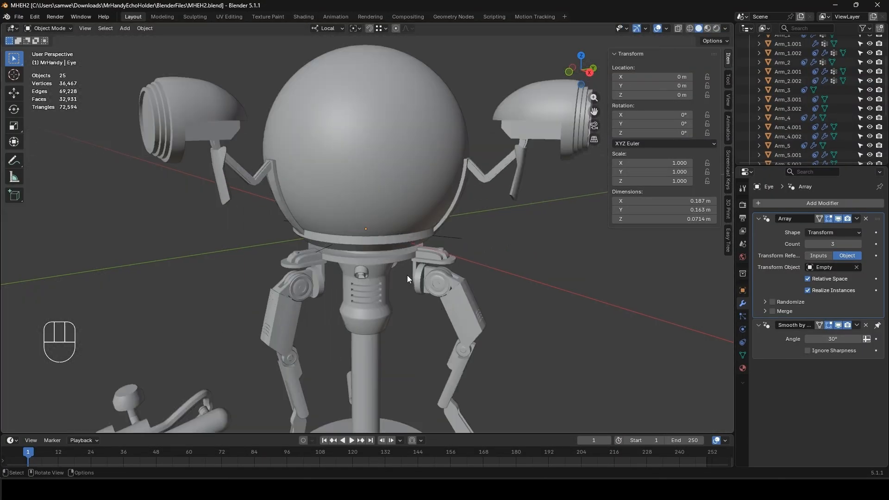
{"action": "left_click", "coordinate": [334, 279]}
{"action": "scroll", "coordinate": [340, 288], "scroll_direction": "up", "scroll_amount": 2}
{"action": "key", "text": "Tab"}
{"action": "scroll", "coordinate": [333, 281], "scroll_direction": "up", "scroll_amount": 1}
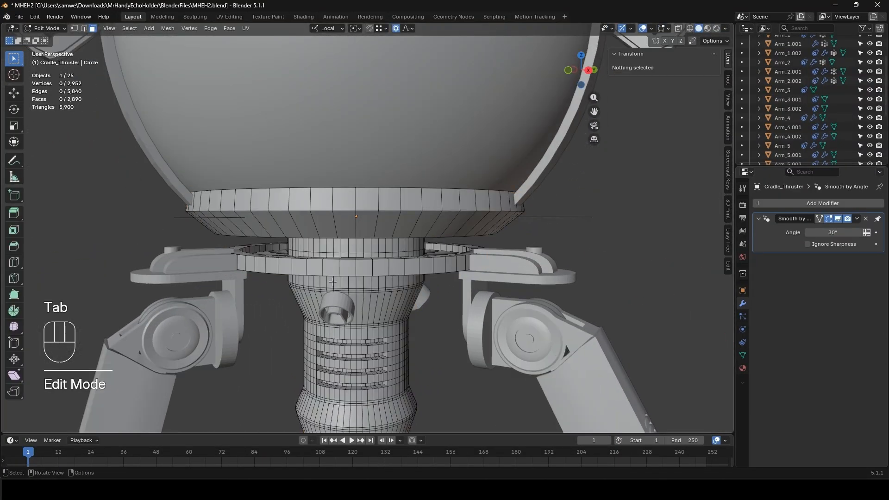
{"action": "left_click", "coordinate": [241, 263]}
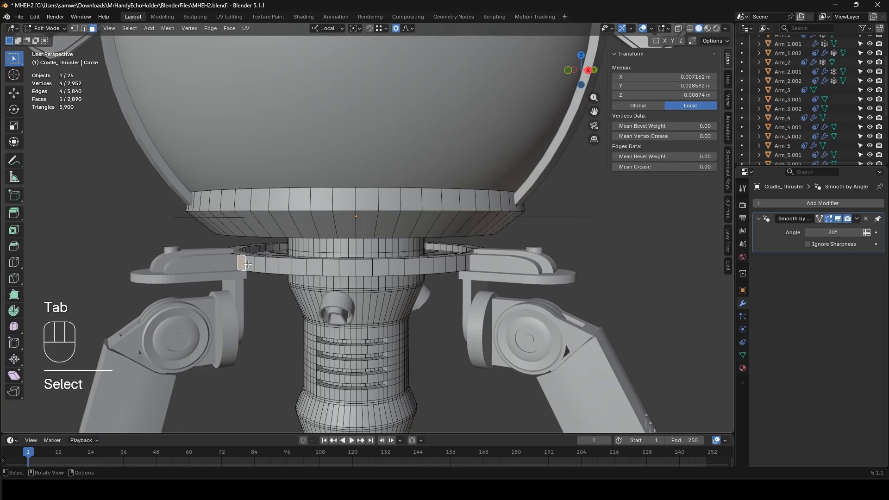
{"action": "left_click", "coordinate": [256, 264], "text": "shift"}
{"action": "left_click", "coordinate": [297, 269], "text": "alt"}
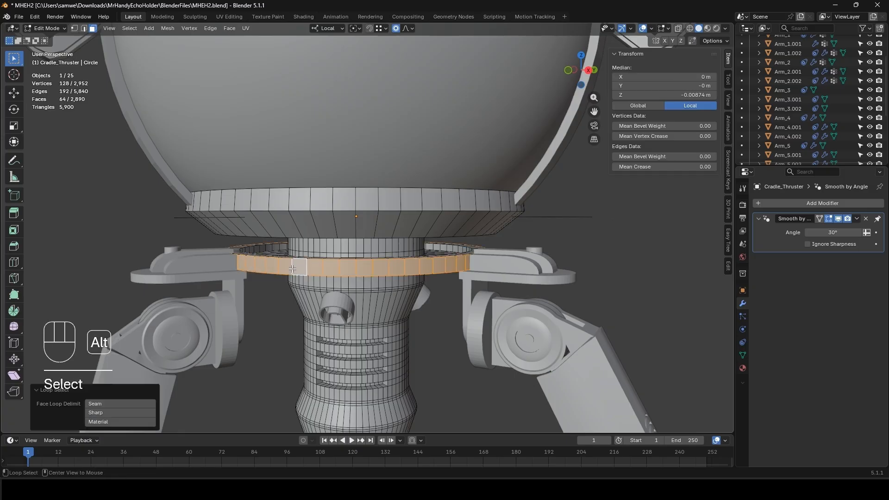
- Select three blocks of four adjacent outer faces on the lower ring, leaving four-face gaps between them
{"action": "left_click", "coordinate": [242, 264]}
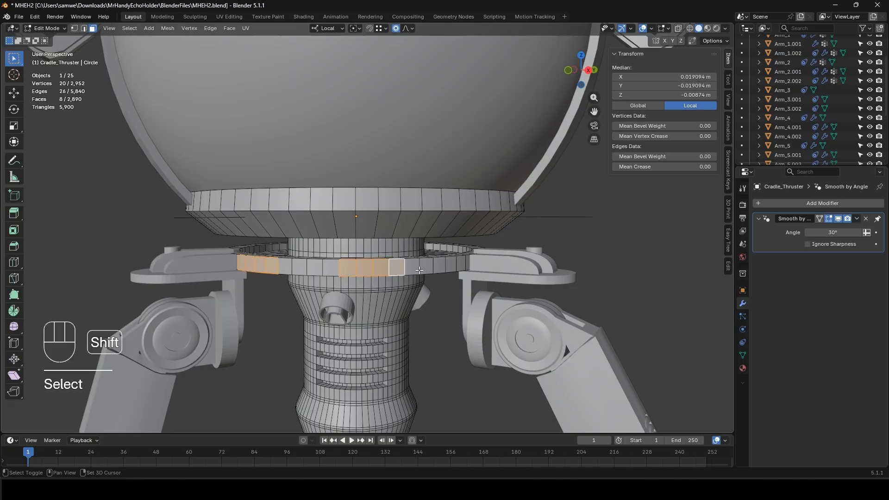
{"action": "middle_click_drag", "start_coordinate": [452, 267], "coordinate": [418, 278]}
{"action": "left_click", "coordinate": [357, 297], "text": "shift"}
{"action": "left_click", "coordinate": [370, 295], "text": "shift"}
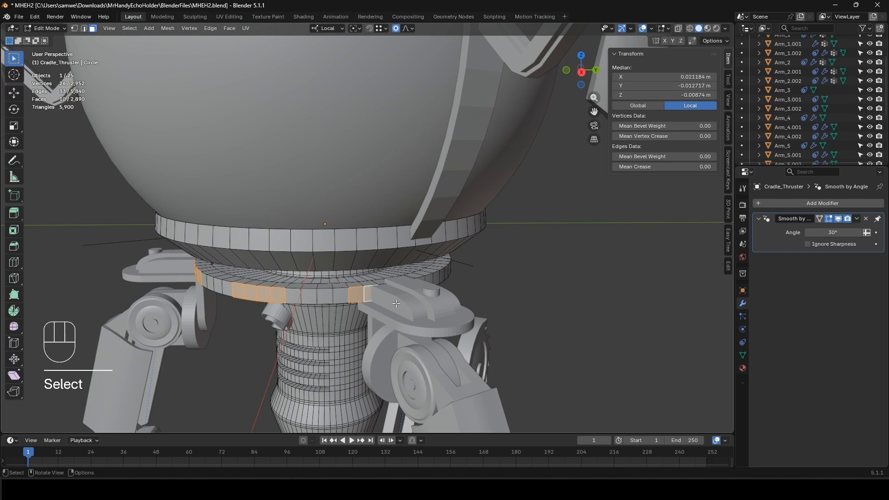
{"action": "middle_click_drag", "start_coordinate": [370, 296], "coordinate": [346, 299]}
{"action": "scroll", "coordinate": [324, 315], "scroll_direction": "up", "scroll_amount": 2}
{"action": "left_click", "coordinate": [264, 349], "text": "shift"}
{"action": "middle_click_drag", "start_coordinate": [289, 348], "coordinate": [241, 333]}
{"action": "key", "text": "alt+z"}
{"action": "left_click", "coordinate": [201, 326], "text": "shift"}
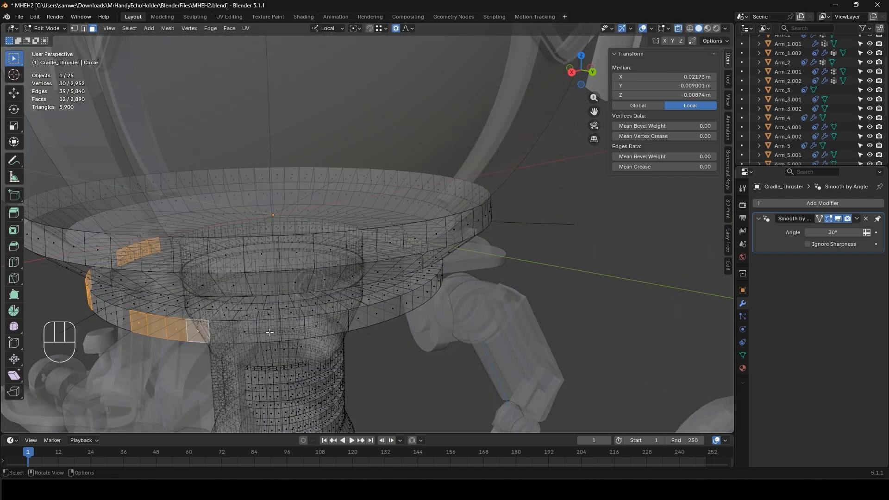
- Extend the selection around the ring with two more four-face blocks at the same spacing
{"action": "left_click", "coordinate": [315, 326], "text": "shift"}
{"action": "key", "text": "alt+z"}
{"action": "left_click", "coordinate": [298, 320], "text": "shift"}
{"action": "left_click", "coordinate": [319, 318], "text": "shift"}
{"action": "middle_click_drag", "start_coordinate": [315, 326], "coordinate": [277, 278]}
{"action": "left_click", "coordinate": [341, 317], "text": "shift"}
{"action": "left_click", "coordinate": [315, 267], "text": "shift"}
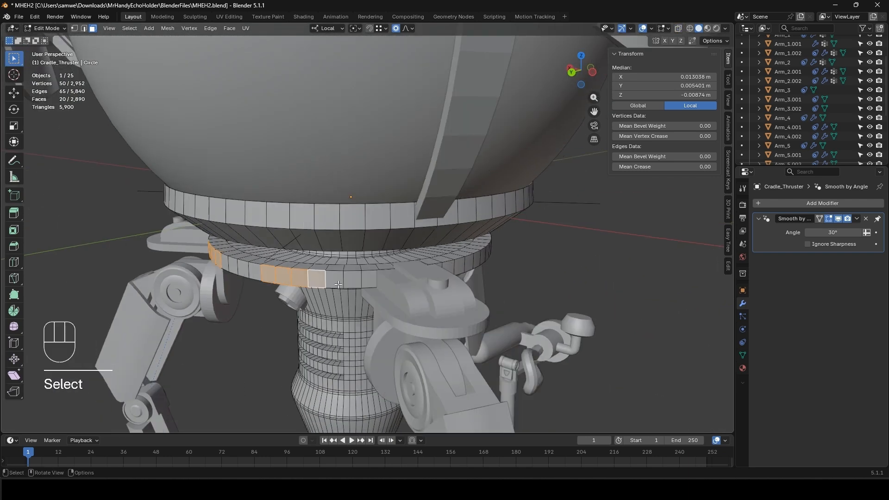
- Add the remaining three four-face blocks so that eight evenly spaced blocks around the ring's outer edge are selected
{"action": "middle_click_drag", "start_coordinate": [391, 274], "coordinate": [331, 298]}
{"action": "left_click", "coordinate": [371, 292], "text": "shift"}
{"action": "scroll", "coordinate": [359, 300], "scroll_direction": "up", "scroll_amount": 2}
{"action": "left_click", "coordinate": [476, 312], "text": "shift"}
{"action": "left_click", "coordinate": [502, 313], "text": "shift"}
{"action": "left_click", "coordinate": [524, 314], "text": "shift"}
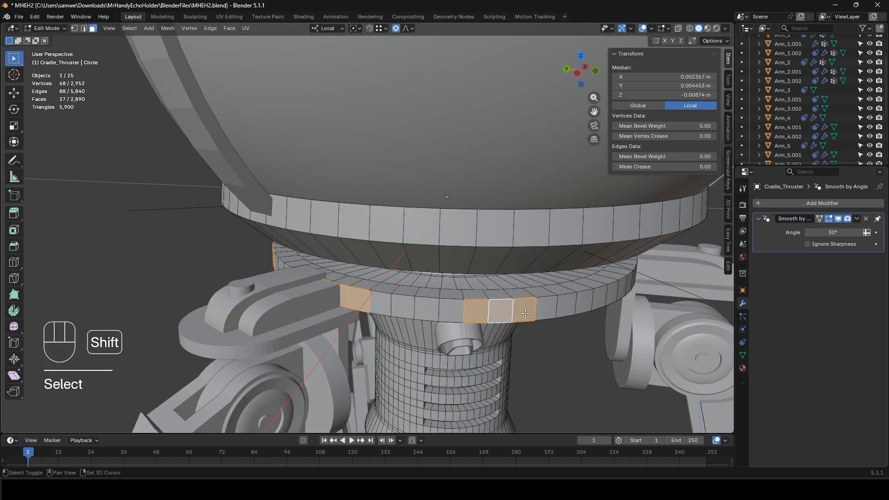
{"action": "left_click", "coordinate": [547, 311], "text": "shift"}
{"action": "middle_click_drag", "start_coordinate": [547, 311], "coordinate": [433, 320]}
{"action": "left_click", "coordinate": [362, 278], "text": "shift"}
{"action": "left_click", "coordinate": [393, 276], "text": "shift"}
{"action": "left_click", "coordinate": [447, 272], "text": "shift"}
{"action": "left_click", "coordinate": [422, 275], "text": "shift"}
- Extrude the eight selected face blocks along their normals with an offset of 0 m
{"action": "scroll", "coordinate": [433, 321], "scroll_direction": "down", "scroll_amount": 2}
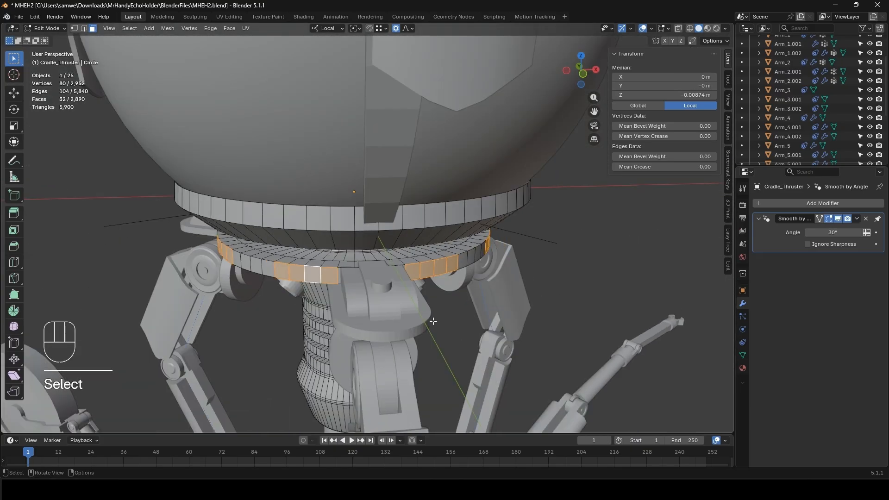
{"action": "key", "text": "alt+e"}
{"action": "left_click", "coordinate": [472, 331]}
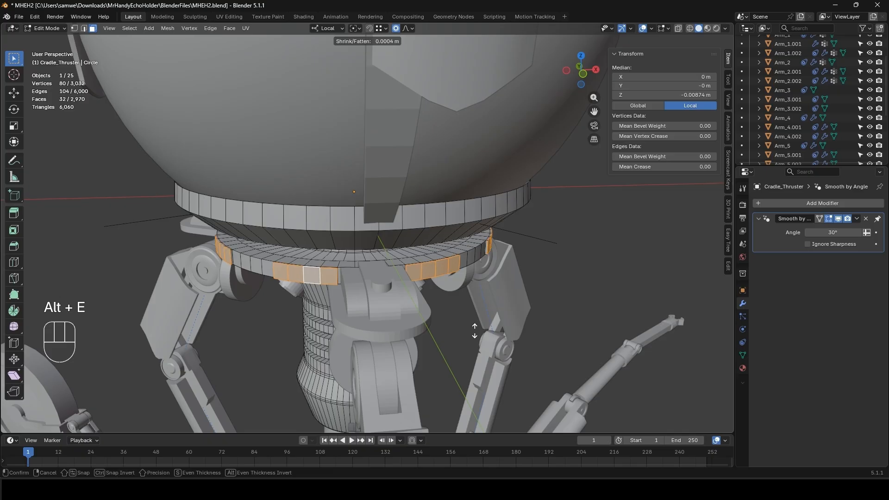
{"action": "left_click", "coordinate": [475, 330]}
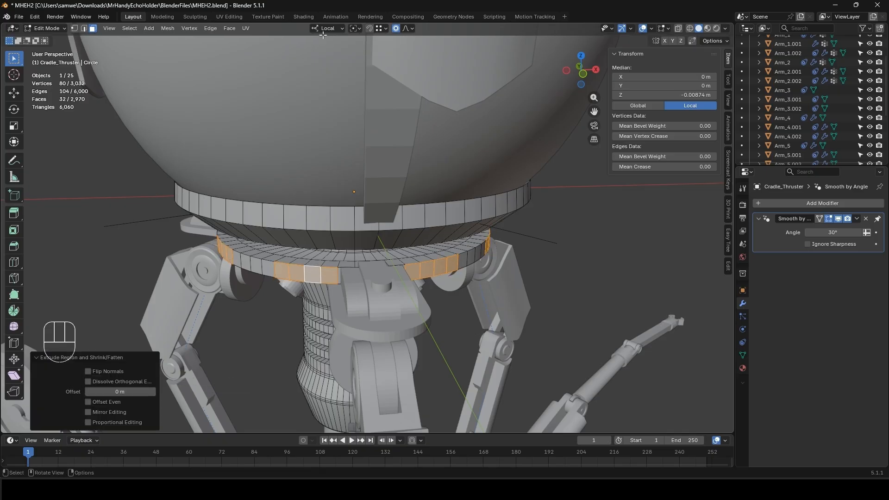
- Set the pivot to individual origins and scale each extruded face block up by about 1.127
{"action": "left_click", "coordinate": [356, 28]}
{"action": "left_click", "coordinate": [379, 73]}
{"action": "key", "text": "s"}
{"action": "right_click", "coordinate": [479, 302]}
{"action": "key", "text": "s"}
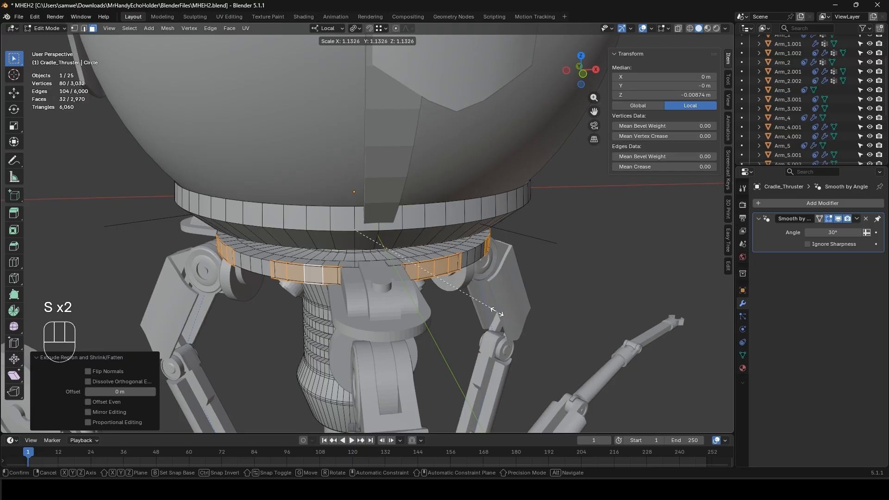
{"action": "left_click", "coordinate": [492, 309]}
- Extrude the face blocks about 0.0023 m outward along their normals and scale their ends by about 1.075
{"action": "middle_click_drag", "start_coordinate": [492, 309], "coordinate": [465, 324]}
{"action": "key", "text": "alt+e"}
{"action": "left_click", "coordinate": [466, 323]}
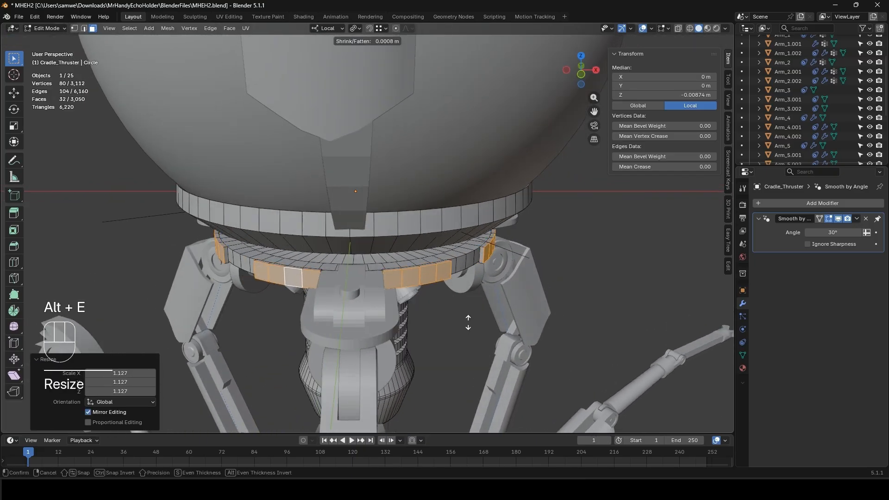
{"action": "left_click", "coordinate": [471, 319]}
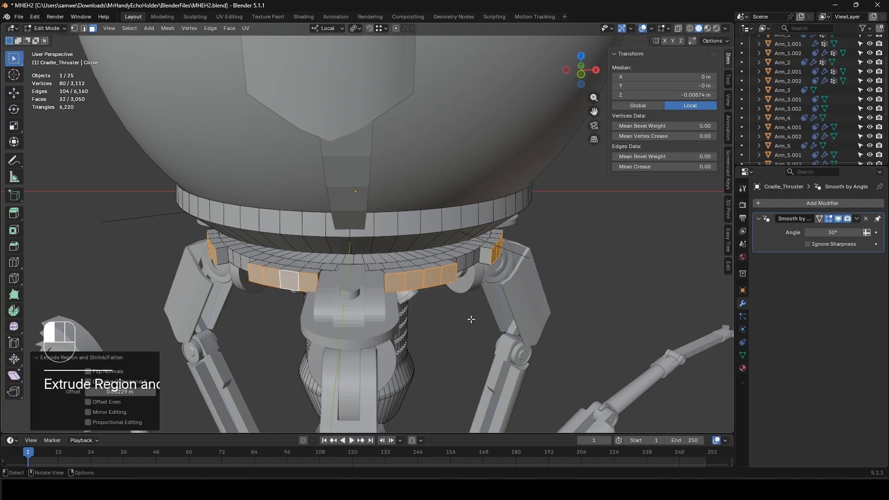
{"action": "key", "text": "s"}
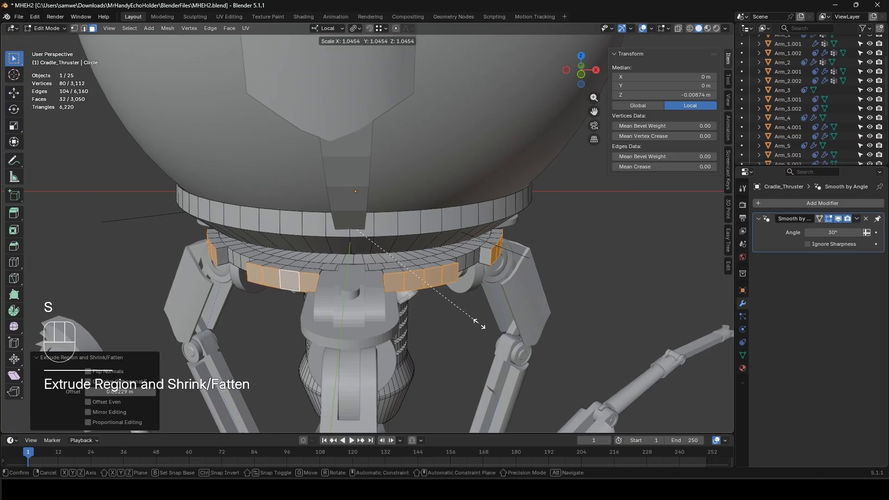
{"action": "left_click", "coordinate": [484, 326]}
- Examine the ring and arm mounts beneath the robot's body in the MrHandyCollage.png reference, then return to the model
{"action": "mouse_move", "coordinate": [483, 326]}
{"action": "middle_mouse_down"}
{"action": "mouse_move", "coordinate": [473, 318]}
{"action": "mouse_move", "coordinate": [494, 322]}
{"action": "middle_mouse_up"}
{"action": "left_click_drag", "start_coordinate": [0, 98], "coordinate": [435, 98]}
{"action": "left_click_drag", "start_coordinate": [269, 343], "coordinate": [350, 165]}
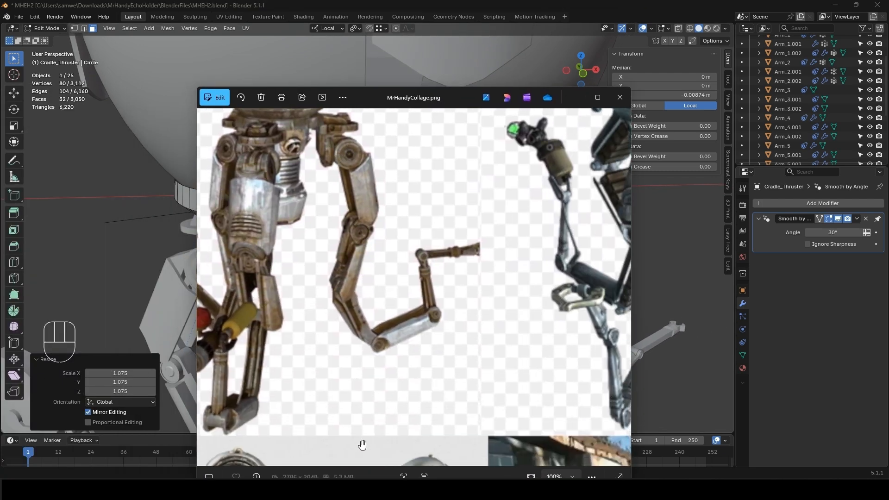
{"action": "left_click_drag", "start_coordinate": [362, 447], "coordinate": [342, 148]}
{"action": "scroll", "coordinate": [320, 367], "scroll_direction": "up", "scroll_amount": 5}
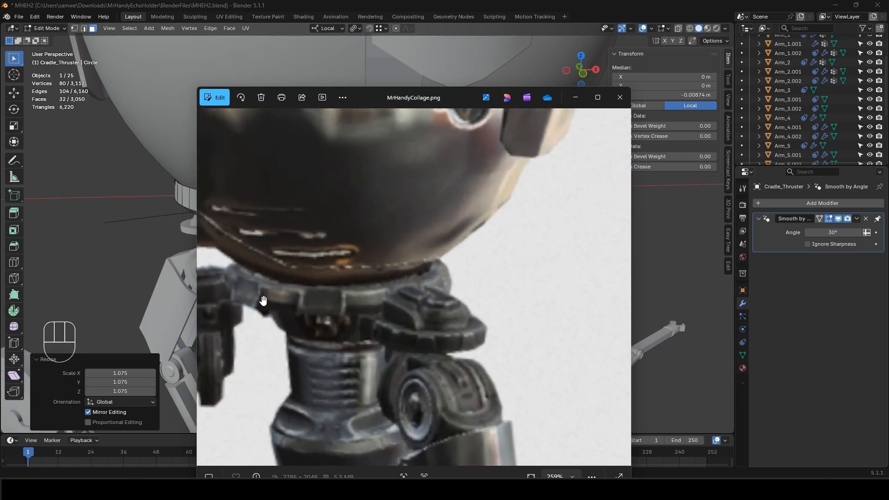
{"action": "left_click_drag", "start_coordinate": [405, 95], "coordinate": [0, 99]}
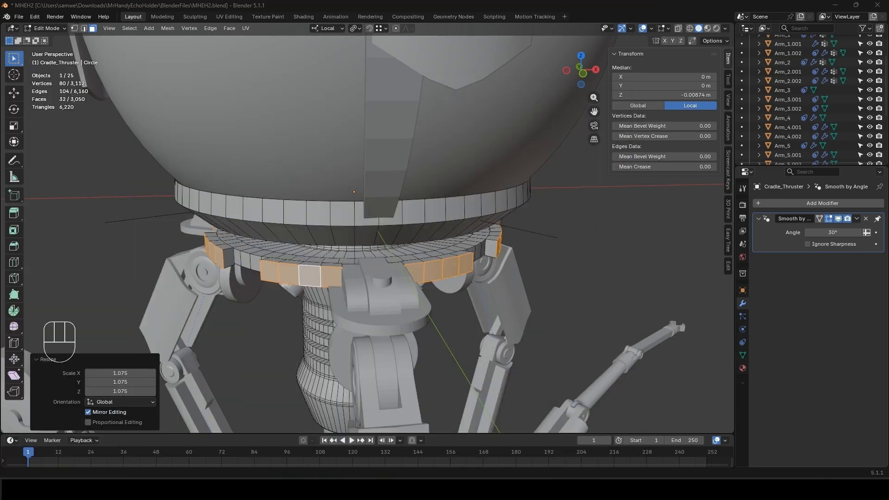
- Select the underside faces of the first four raised blocks on the lower ring
{"action": "middle_click_drag", "start_coordinate": [296, 275], "coordinate": [343, 236]}
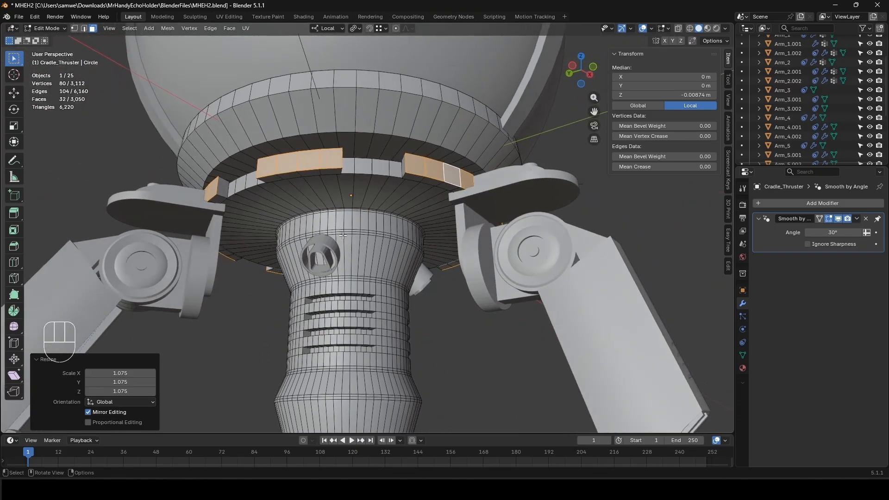
{"action": "left_click", "coordinate": [337, 172]}
{"action": "left_click", "coordinate": [275, 179], "text": "ctrl"}
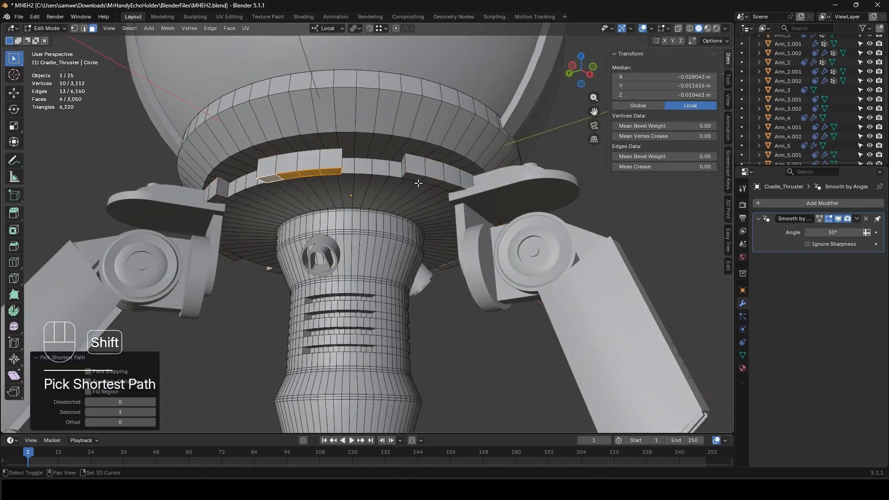
{"action": "left_click", "coordinate": [414, 177], "text": "shift"}
{"action": "left_click", "coordinate": [454, 185], "text": "ctrl"}
{"action": "middle_click_drag", "start_coordinate": [454, 186], "coordinate": [324, 197]}
{"action": "left_click", "coordinate": [319, 195], "text": "shift"}
{"action": "left_click", "coordinate": [384, 195], "text": "ctrl"}
- Add the underside faces of the fifth and sixth blocks to the selection, using X-ray display to reach them
{"action": "left_click", "coordinate": [382, 185], "text": "shift"}
{"action": "scroll", "coordinate": [366, 284], "scroll_direction": "up", "scroll_amount": 4}
{"action": "mouse_move", "coordinate": [382, 184]}
{"action": "middle_mouse_down"}
{"action": "mouse_move", "coordinate": [366, 284]}
{"action": "mouse_move", "coordinate": [376, 176]}
{"action": "middle_mouse_up"}
{"action": "left_click", "coordinate": [678, 29]}
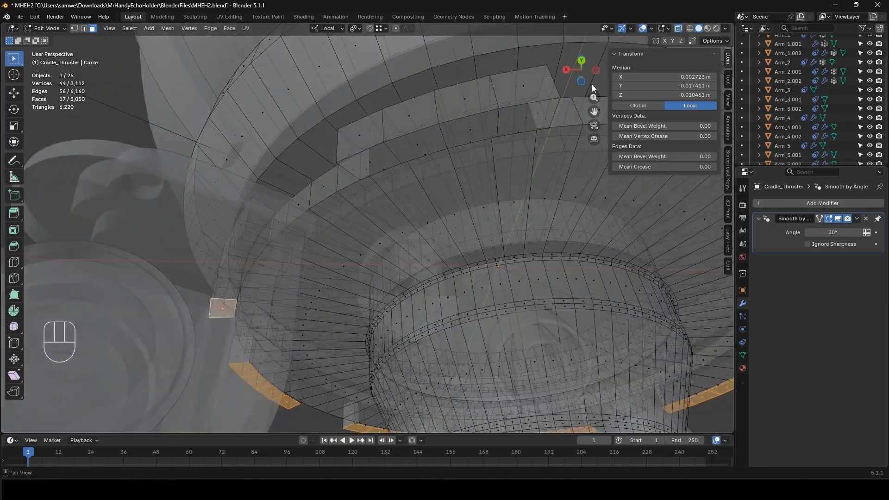
{"action": "middle_click_drag", "start_coordinate": [271, 178], "coordinate": [282, 198]}
{"action": "left_click", "coordinate": [284, 200], "text": "ctrl"}
{"action": "key", "text": "ctrl+z"}
{"action": "left_click", "coordinate": [314, 240], "text": "ctrl"}
{"action": "middle_click_drag", "start_coordinate": [363, 231], "coordinate": [329, 220]}
{"action": "left_click", "coordinate": [330, 221], "text": "shift"}
{"action": "left_click", "coordinate": [477, 202], "text": "ctrl"}
- Add the underside faces of the last two blocks to complete the selection of all eight
{"action": "middle_click_drag", "start_coordinate": [477, 202], "coordinate": [426, 211]}
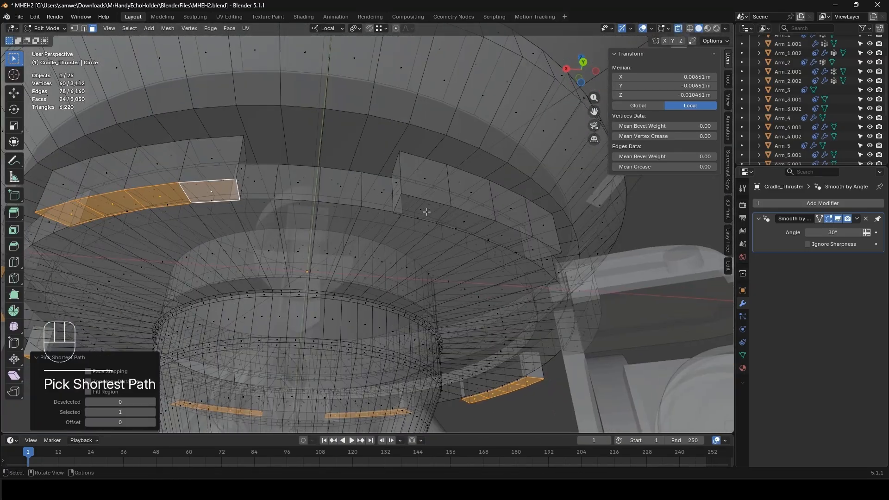
{"action": "left_click", "coordinate": [427, 211], "text": "shift"}
{"action": "left_click", "coordinate": [532, 250], "text": "ctrl"}
{"action": "middle_click_drag", "start_coordinate": [532, 251], "coordinate": [463, 265]}
{"action": "left_click", "coordinate": [431, 228], "text": "shift"}
{"action": "left_click", "coordinate": [192, 227], "text": "ctrl"}
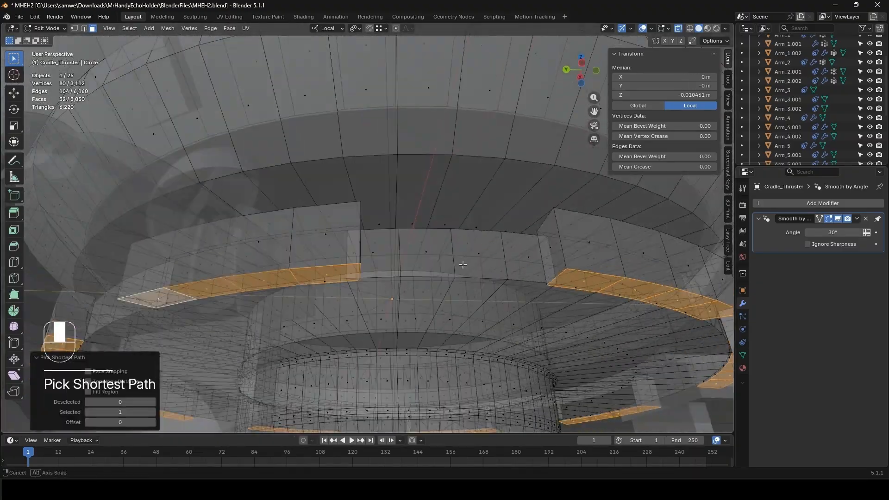
- Turn off X-ray, extrude the blocks' underside faces about 0.0015 m downward, and return to Object Mode
{"action": "left_click", "coordinate": [679, 30]}
{"action": "scroll", "coordinate": [616, 274], "scroll_direction": "down", "scroll_amount": 3}
{"action": "middle_click_drag", "start_coordinate": [467, 293], "coordinate": [461, 307]}
{"action": "key", "text": "e"}
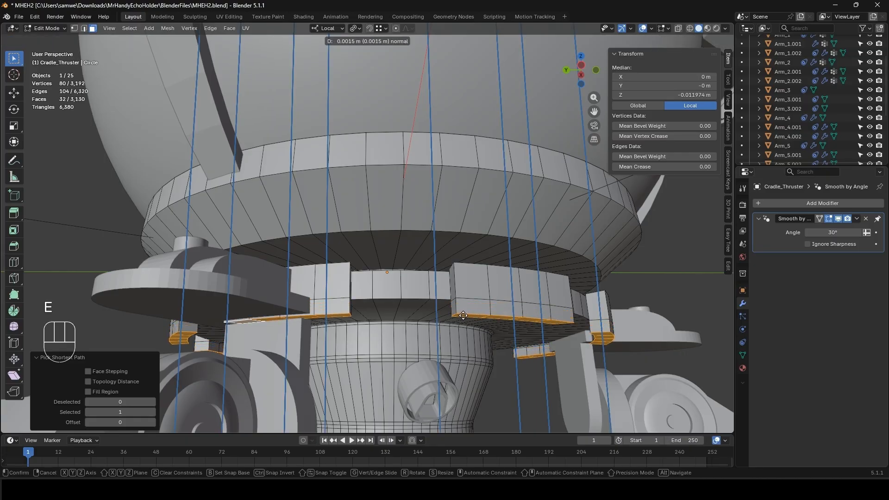
{"action": "left_click", "coordinate": [462, 316]}
{"action": "key", "text": "Tab"}
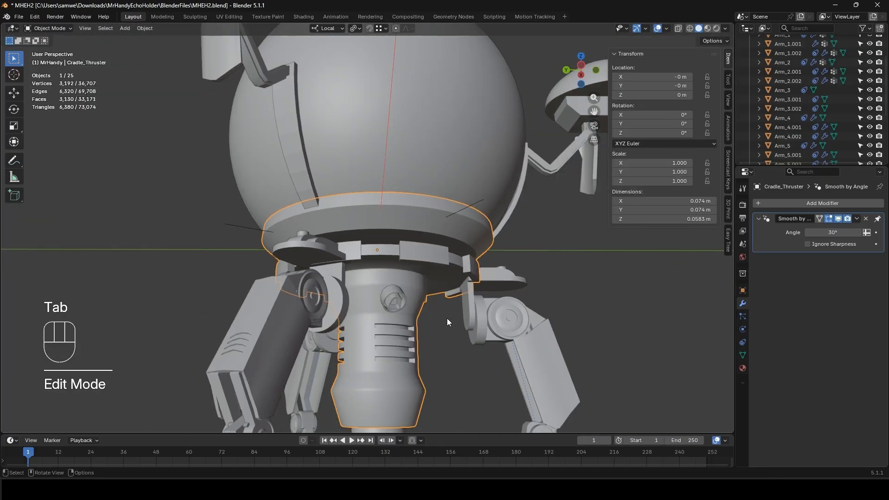
- Save MHEH2.blend and review the whole model from the other side
{"action": "middle_click_drag", "start_coordinate": [447, 319], "coordinate": [477, 254]}
{"action": "key", "text": "ctrl+s"}
{"action": "scroll", "coordinate": [374, 277], "scroll_direction": "up", "scroll_amount": 3}
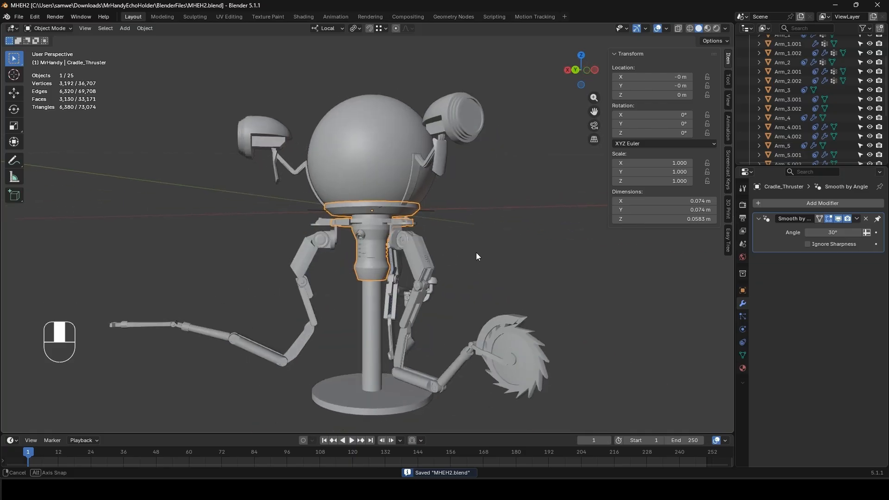